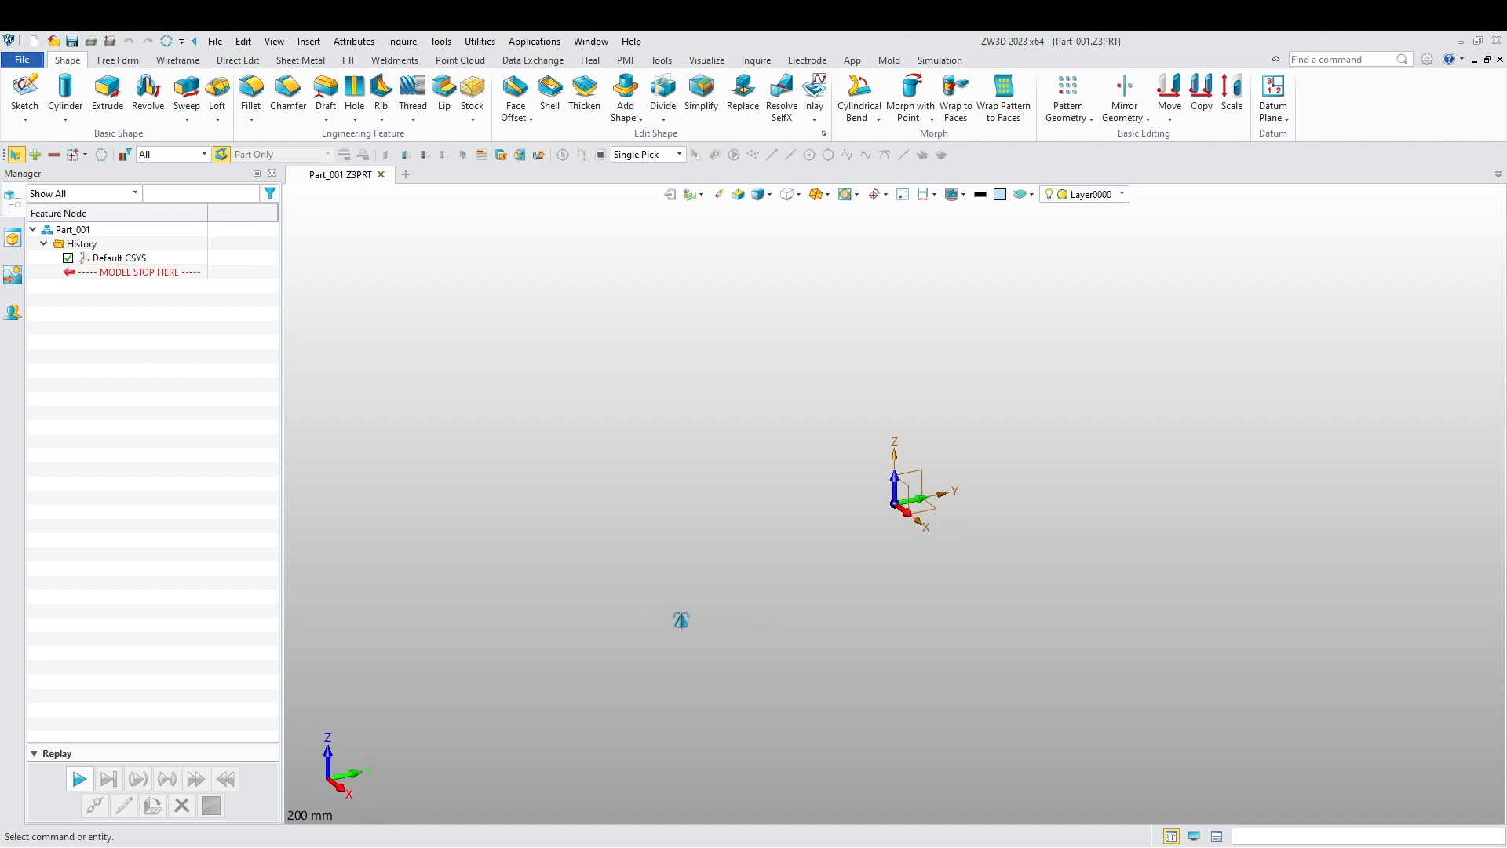
# - Set the default face colour for the part to bright blue
pyautogui.click(1000, 194)
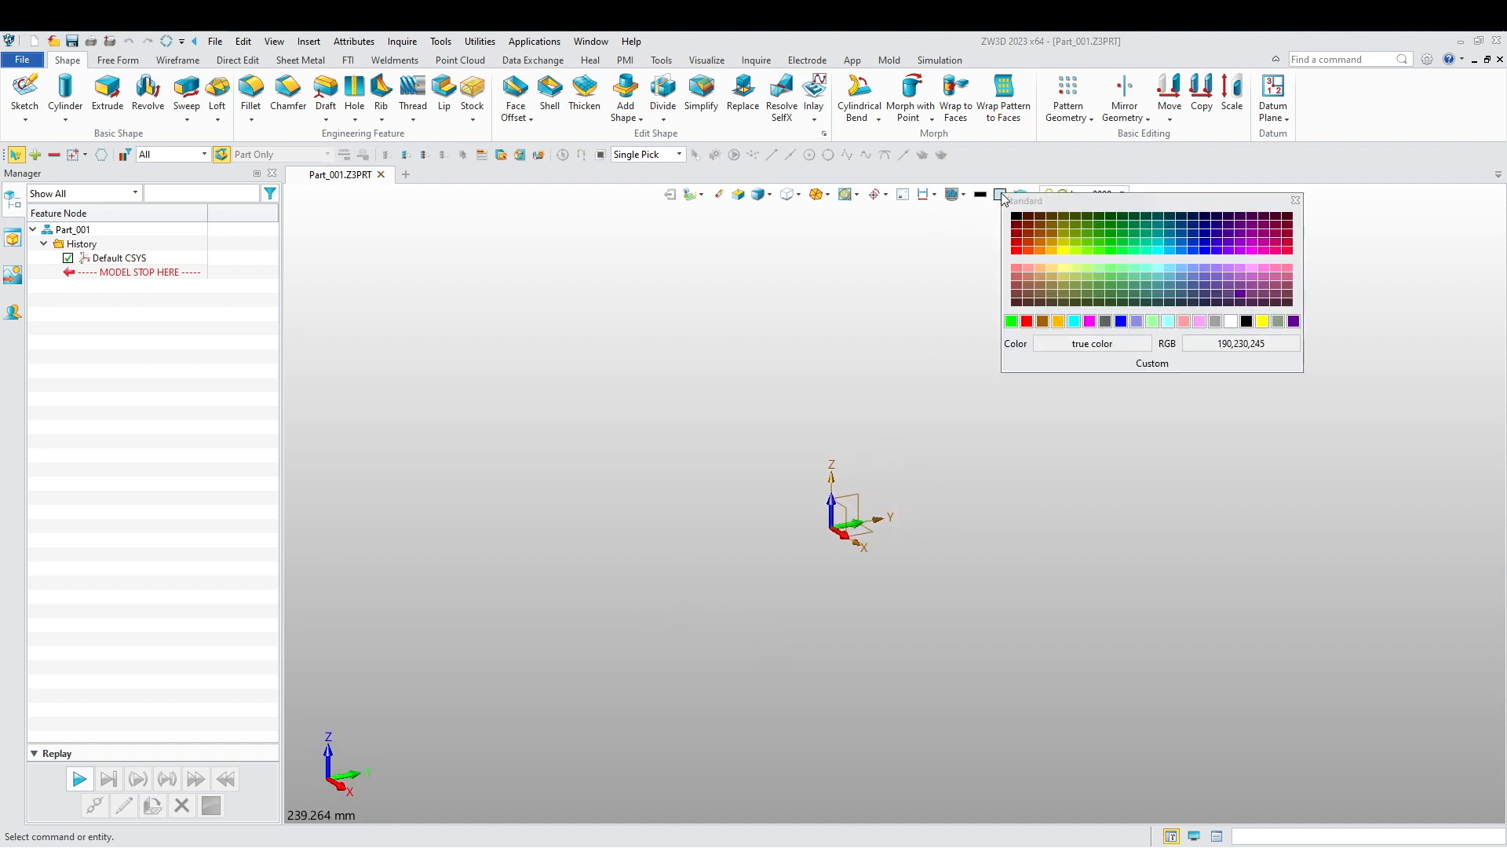
pyautogui.click(1180, 248)
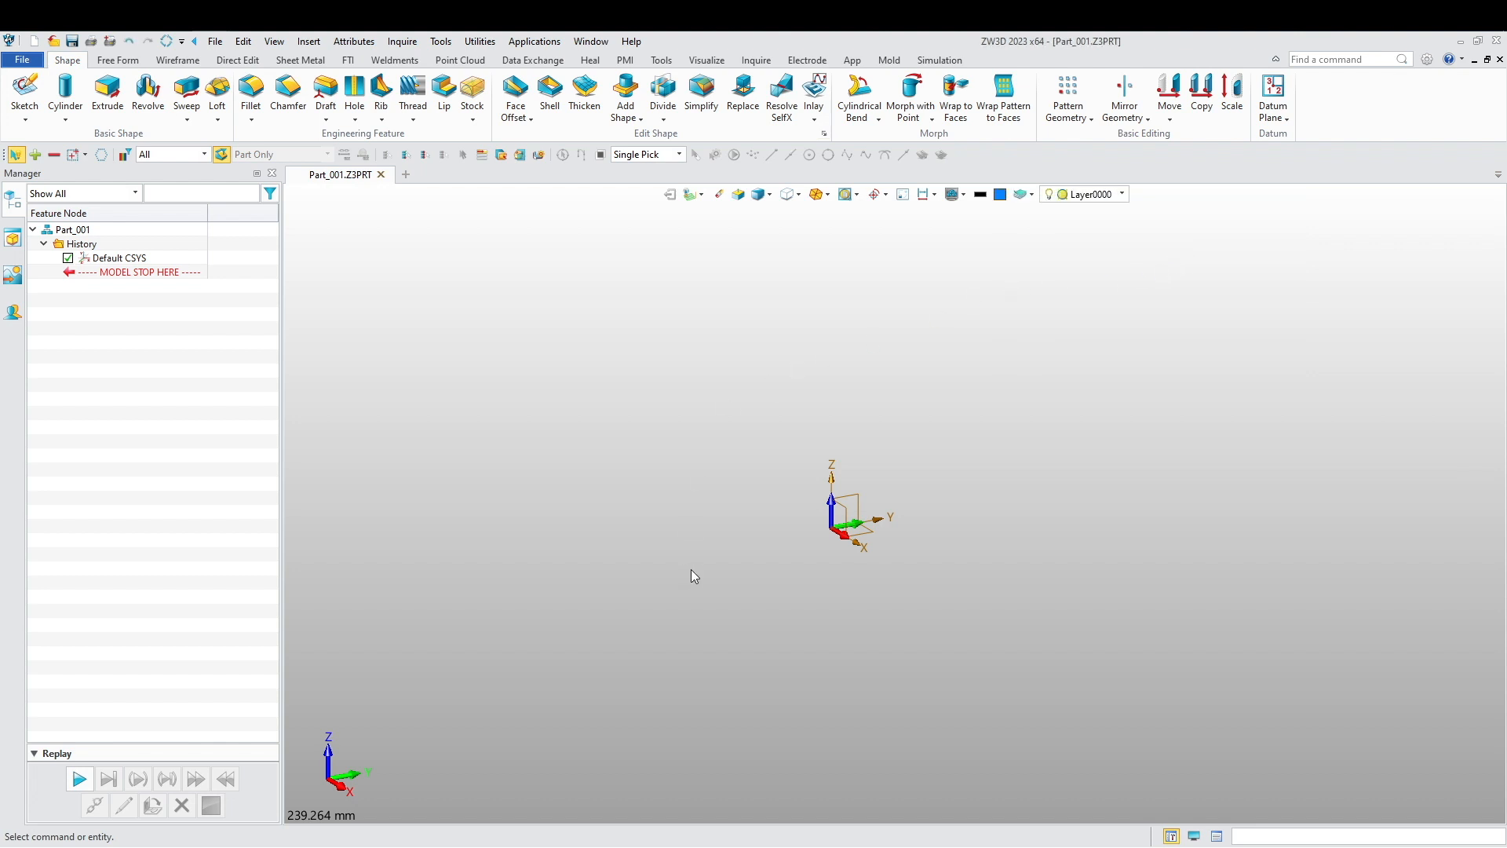
# - Start a new sketch on the YZ plane
pyautogui.rightClick(742, 383)
pyautogui.click(808, 469)
pyautogui.click(848, 503)
pyautogui.middleClick(759, 441)
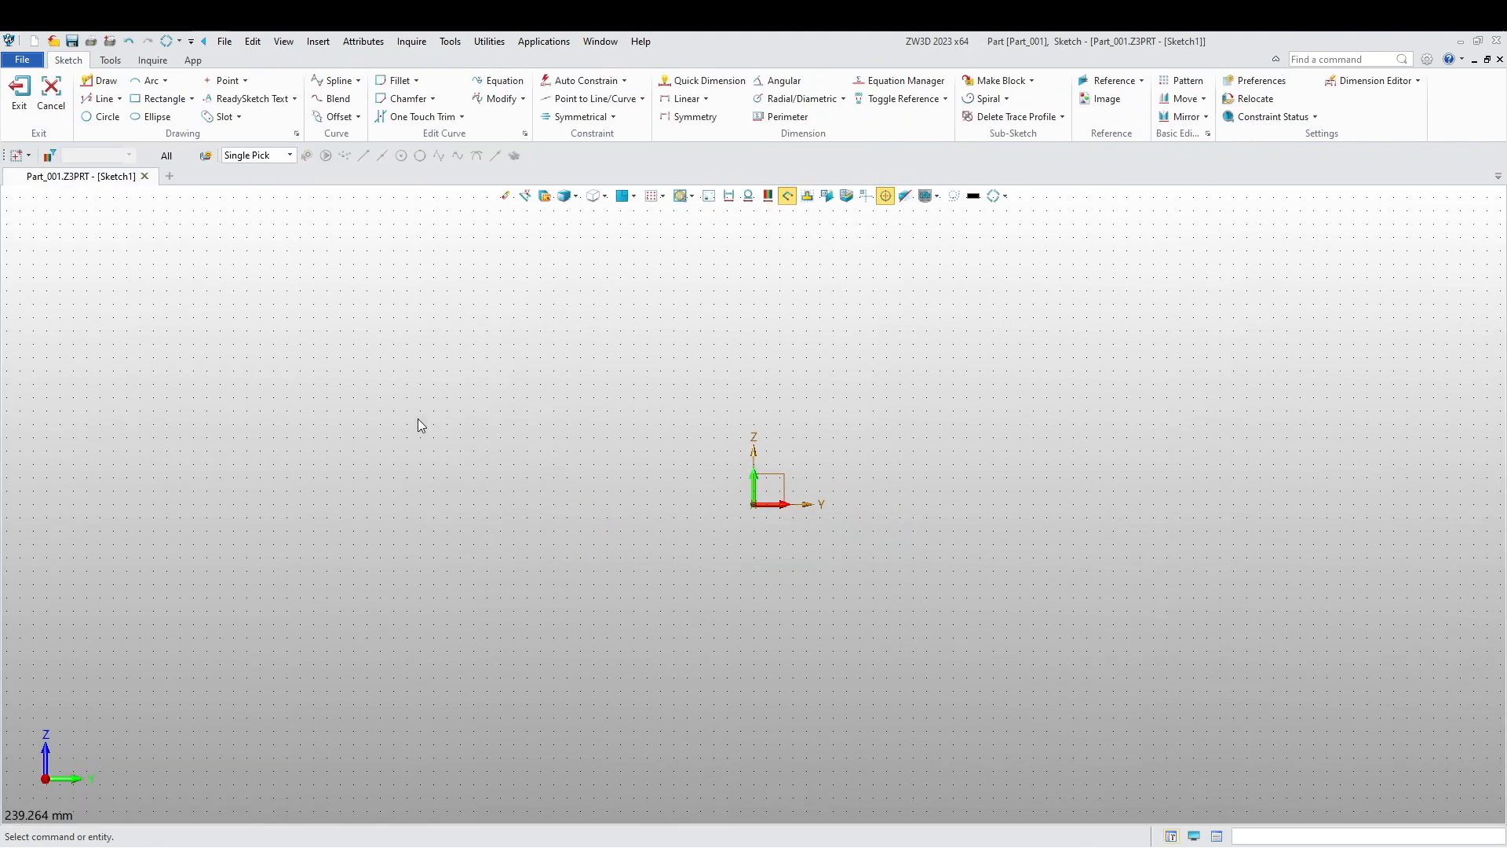
# - Sketch a circle of 25 mm diameter centred on the origin
pyautogui.click(102, 116)
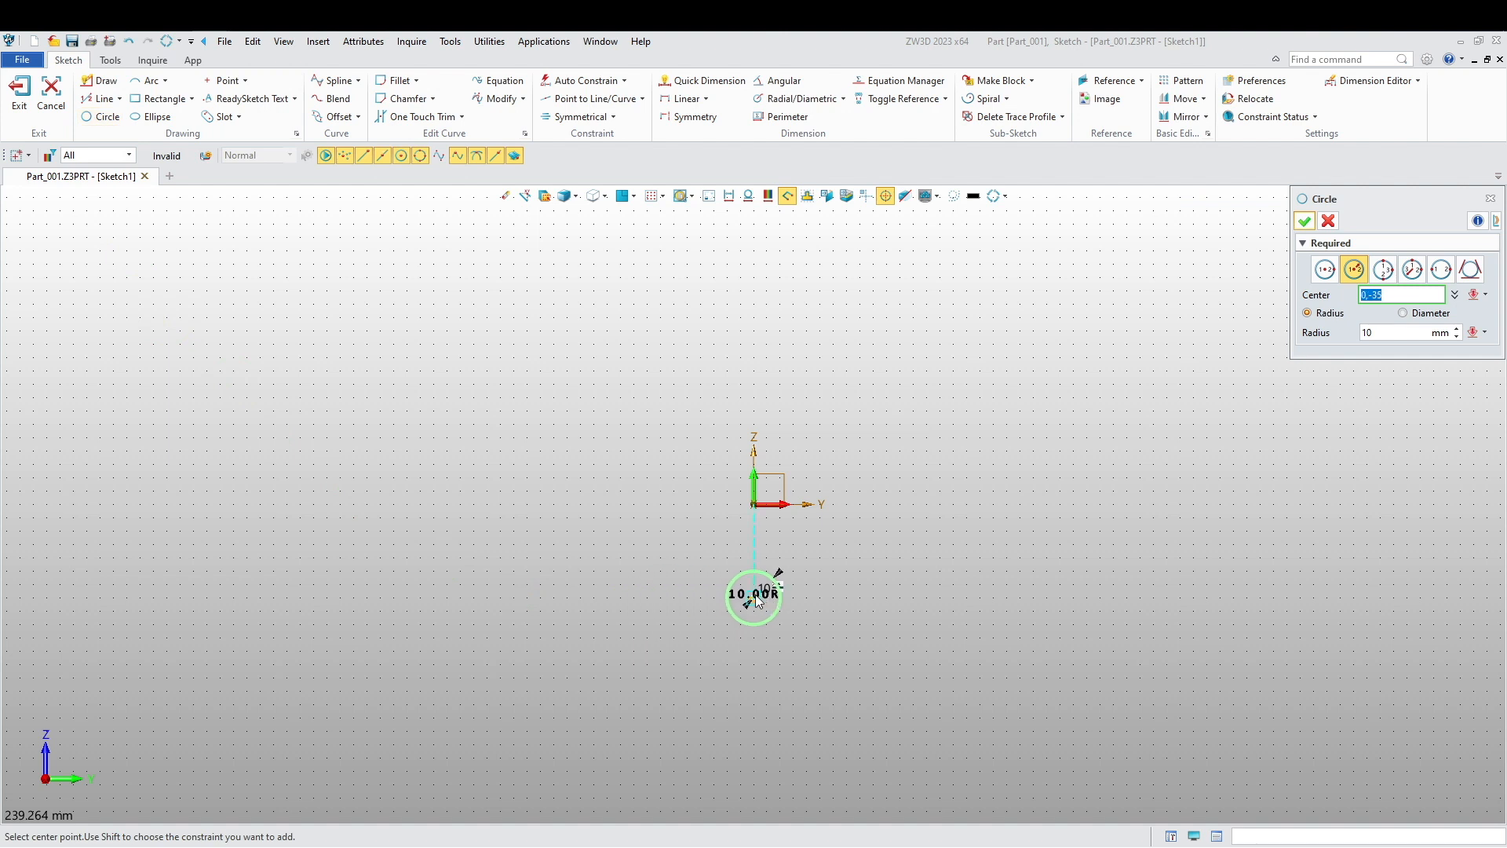
pyautogui.click(1403, 313)
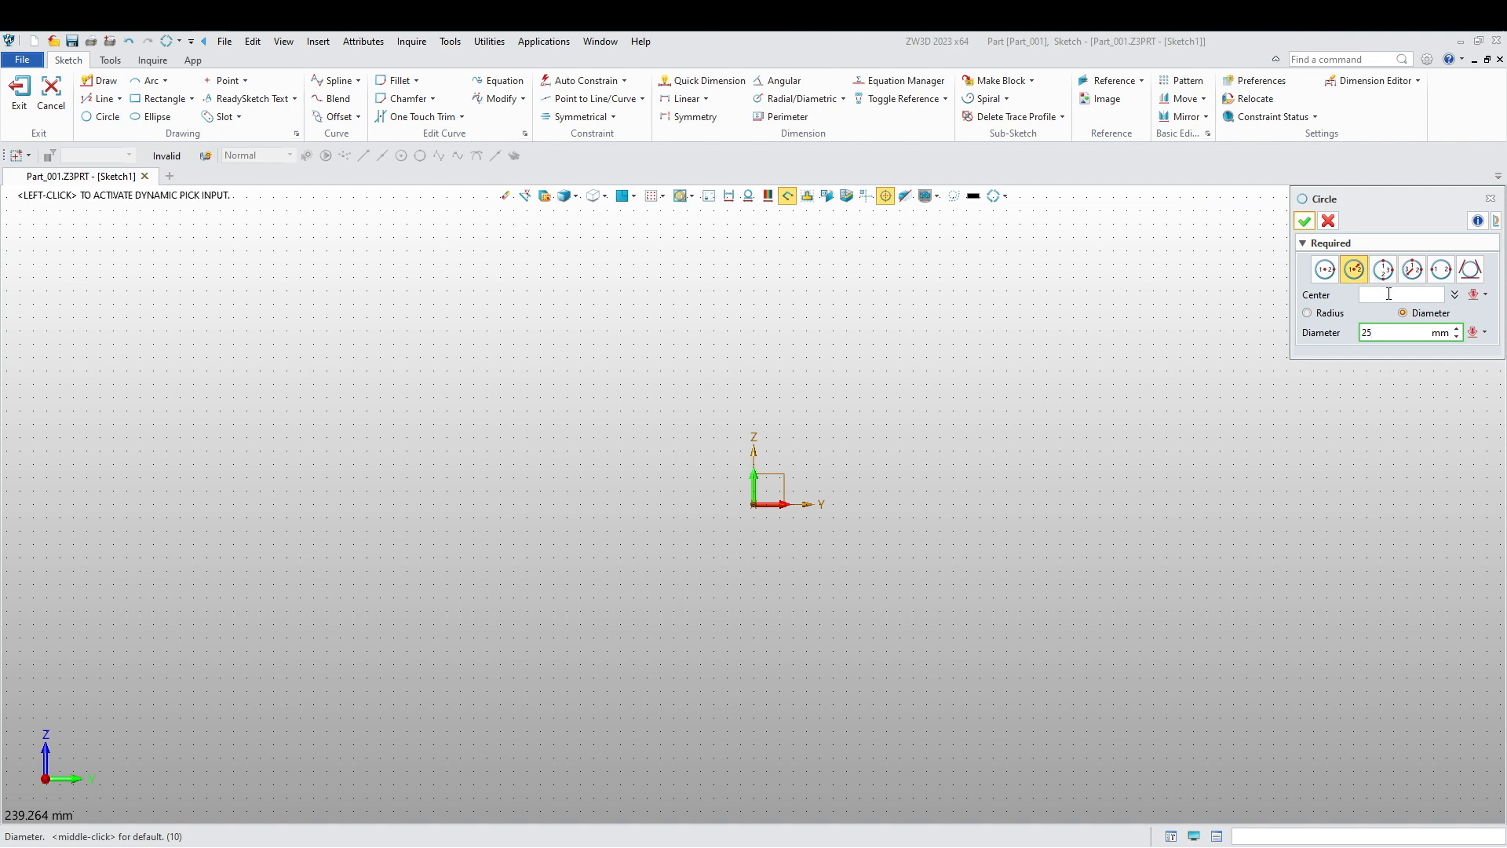
pyautogui.press('Return')
pyautogui.click(754, 508)
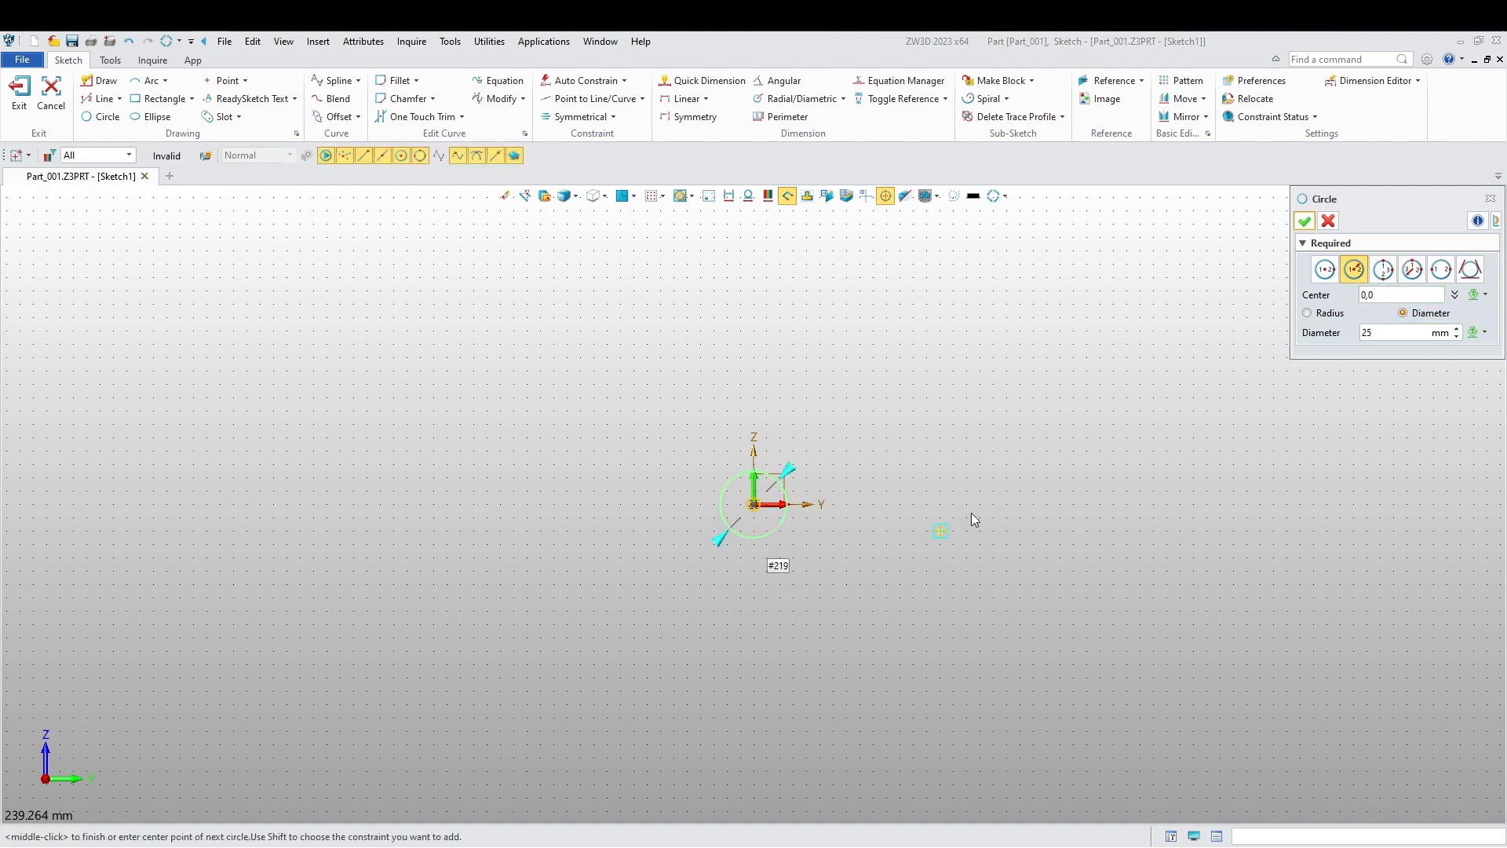
pyautogui.click(1304, 221)
# - Sketch a concentric circle of 50 mm diameter at the origin
pyautogui.middleClick(411, 369)
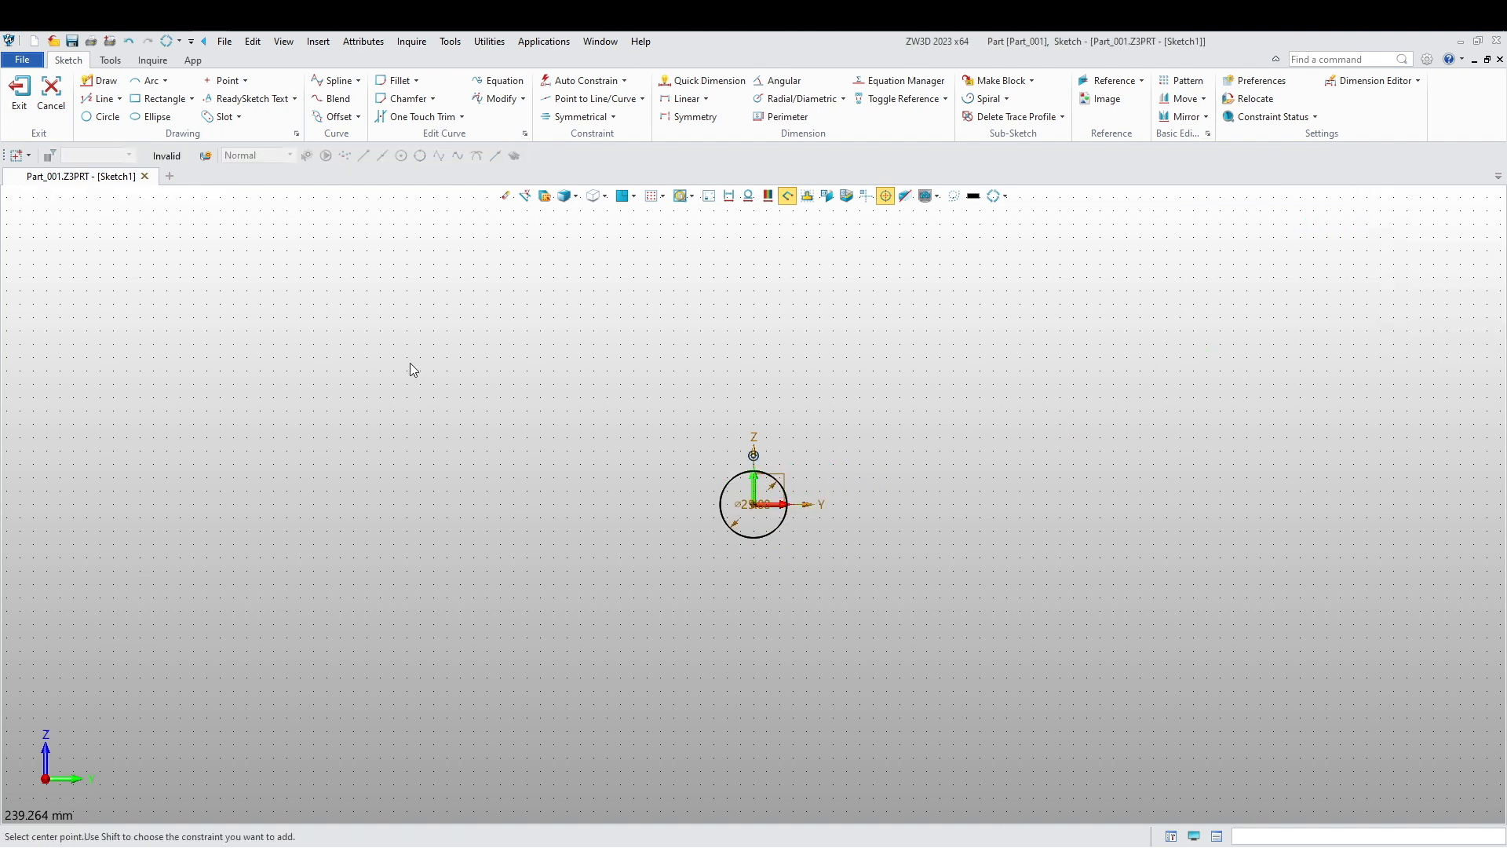
pyautogui.click(754, 504)
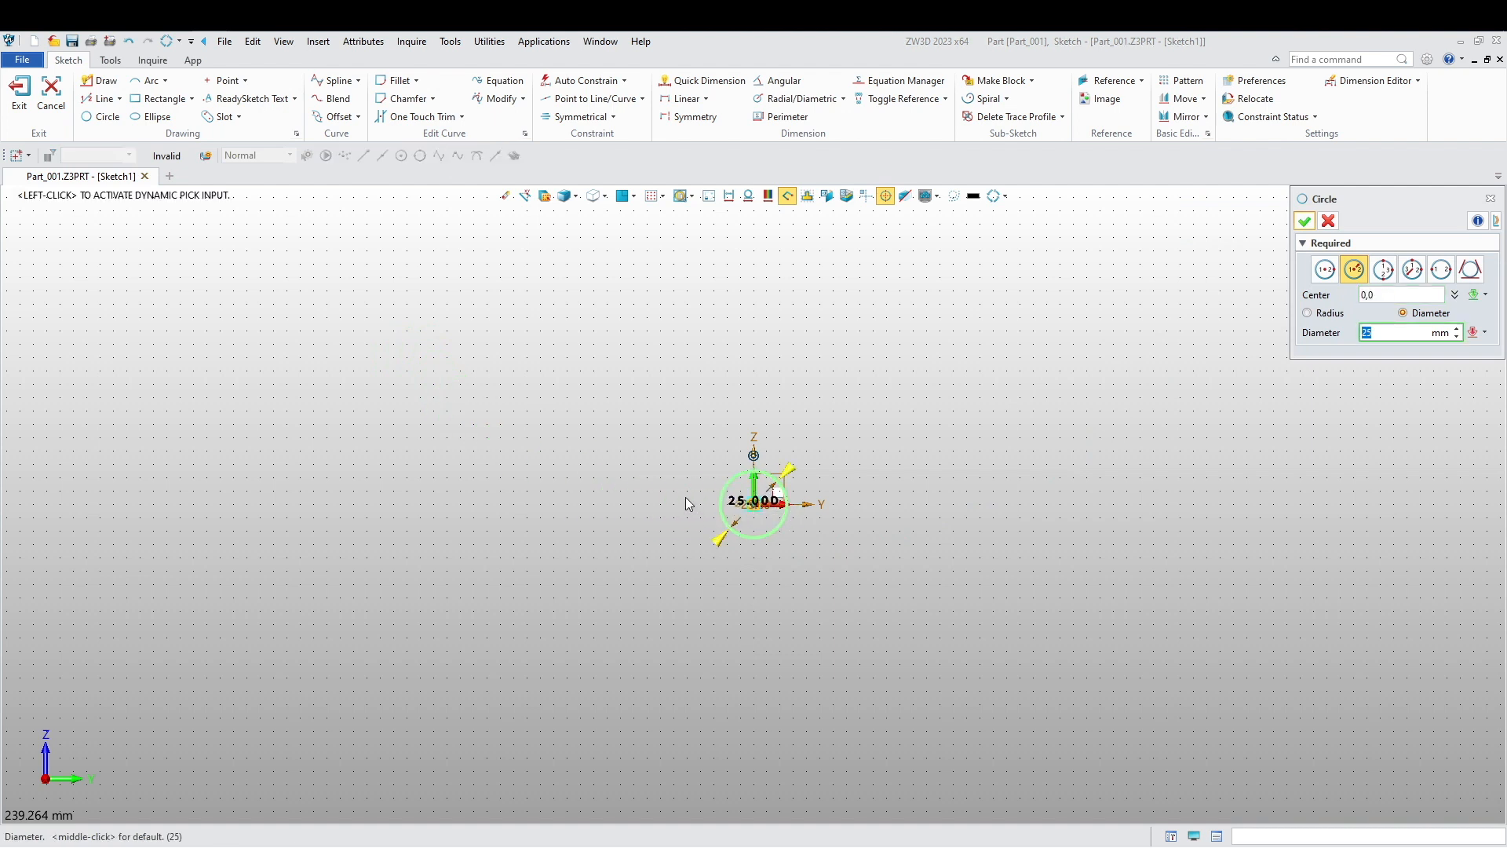
pyautogui.write('50')
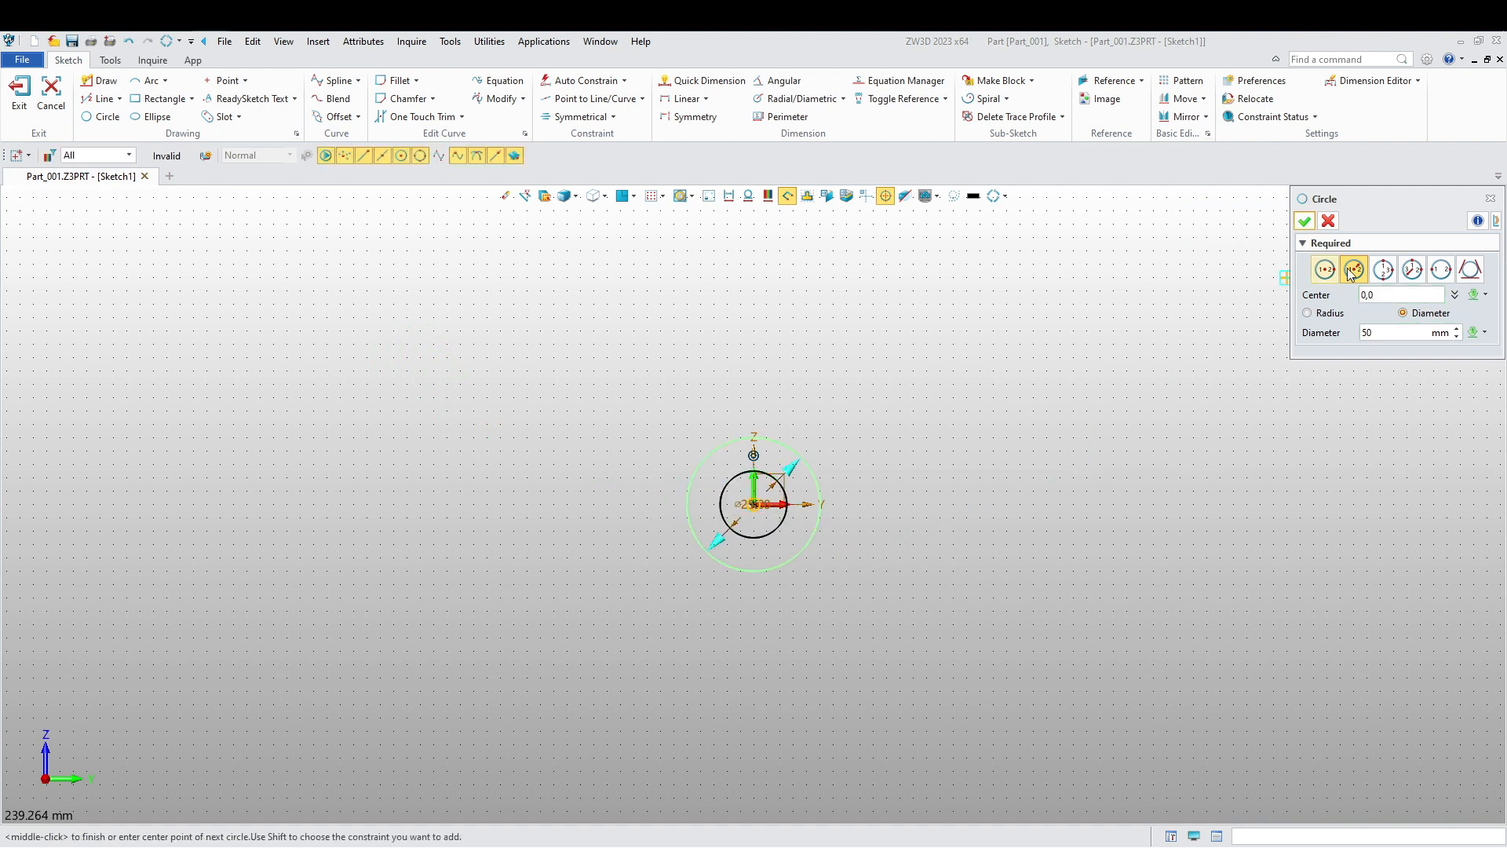
pyautogui.click(1305, 221)
# - Sketch a circle of 20 mm diameter about 100 mm above the origin on the vertical axis
pyautogui.middleClick(837, 370)
pyautogui.scroll(-2, 840, 370)
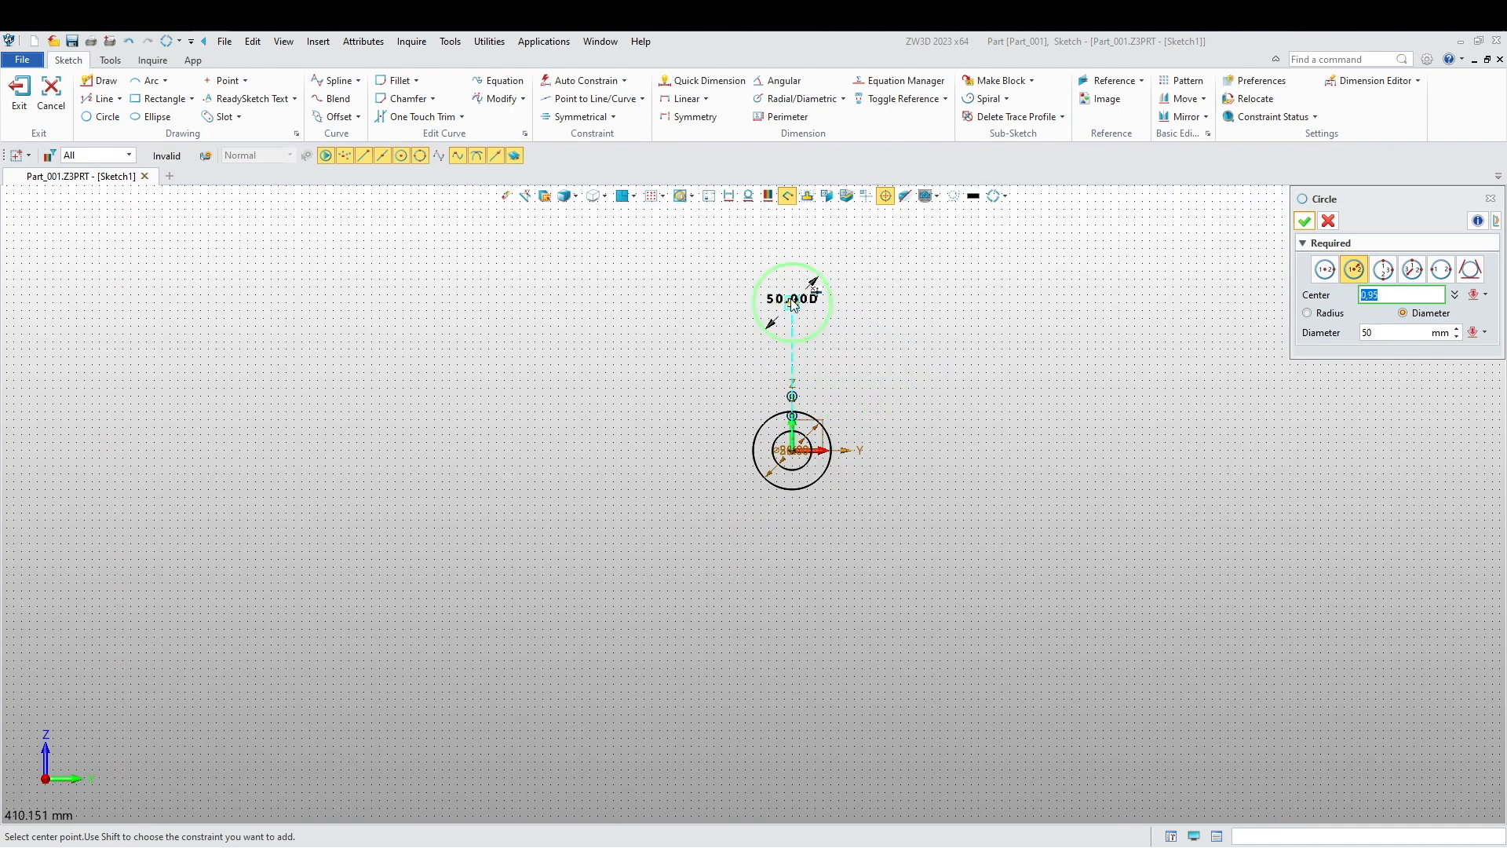
pyautogui.click(777, 318)
pyautogui.write('2')
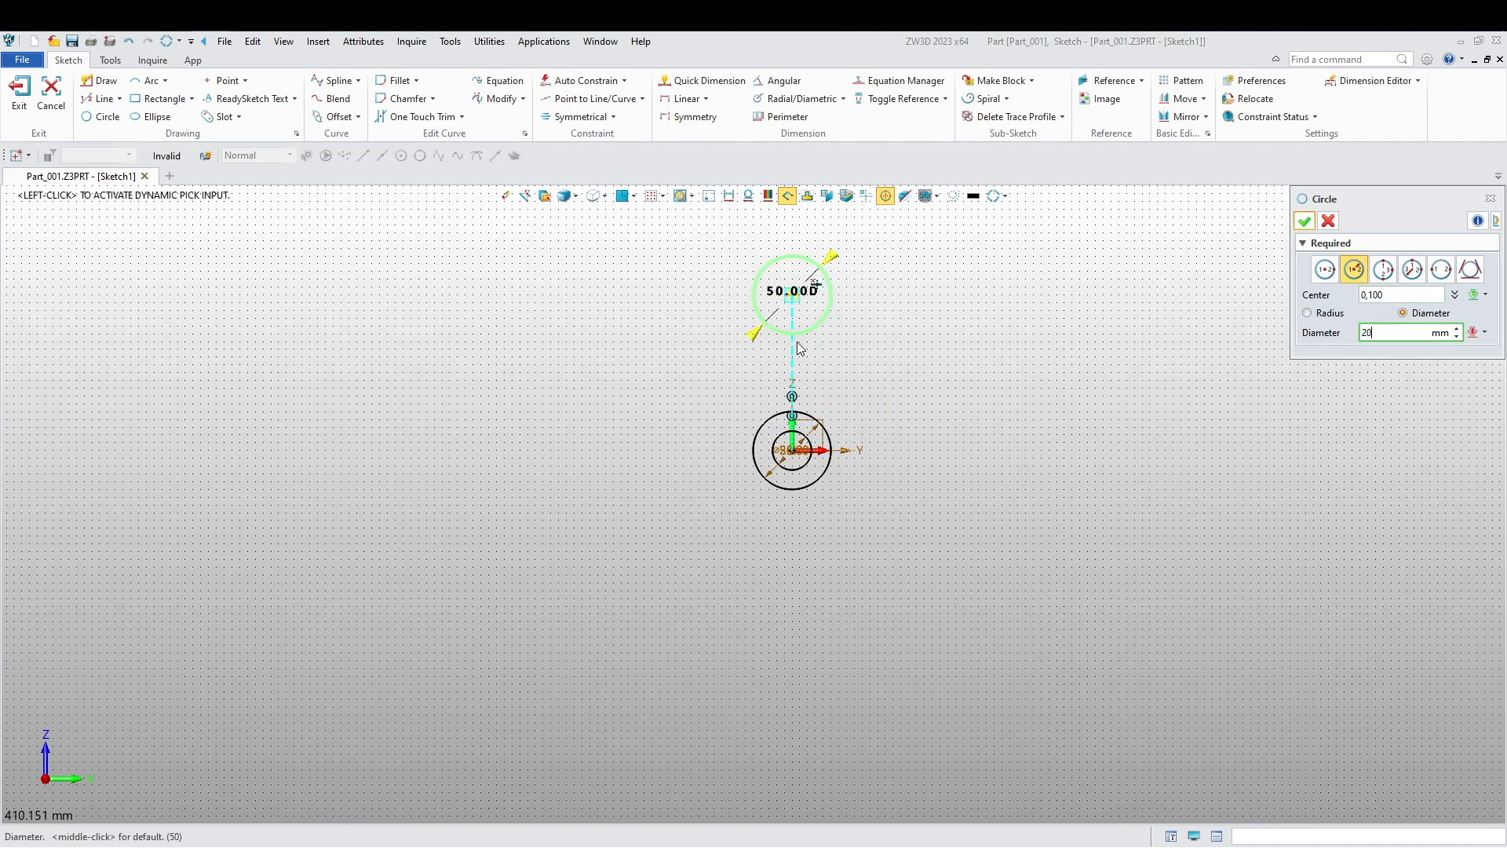
pyautogui.write('0')
pyautogui.middleClick(821, 367)
# - Sketch another circle of 20 mm diameter about 95 mm below the origin on the vertical axis
pyautogui.middleClick(816, 375)
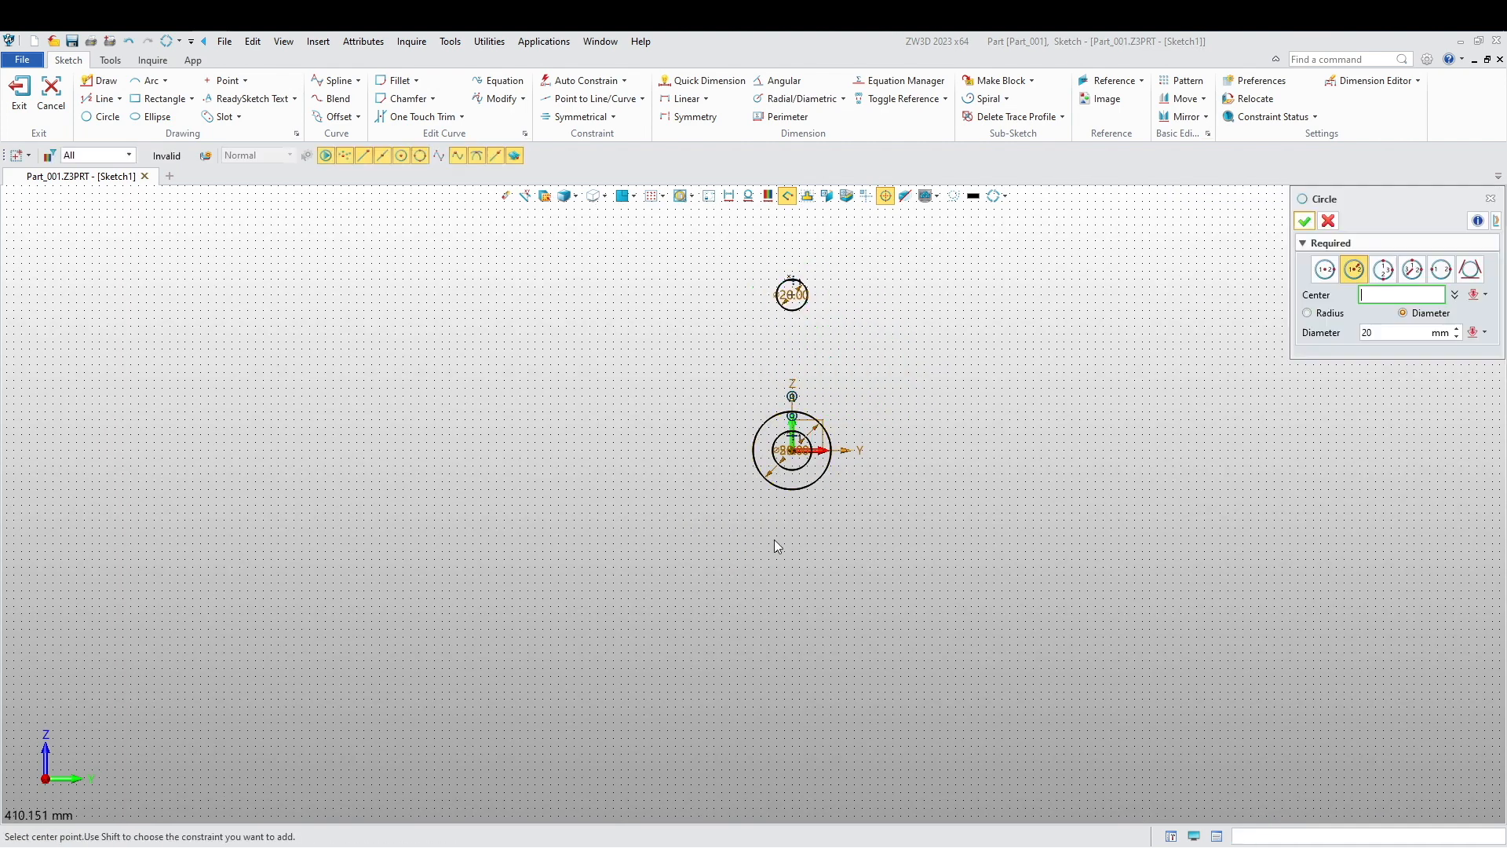
pyautogui.click(789, 607)
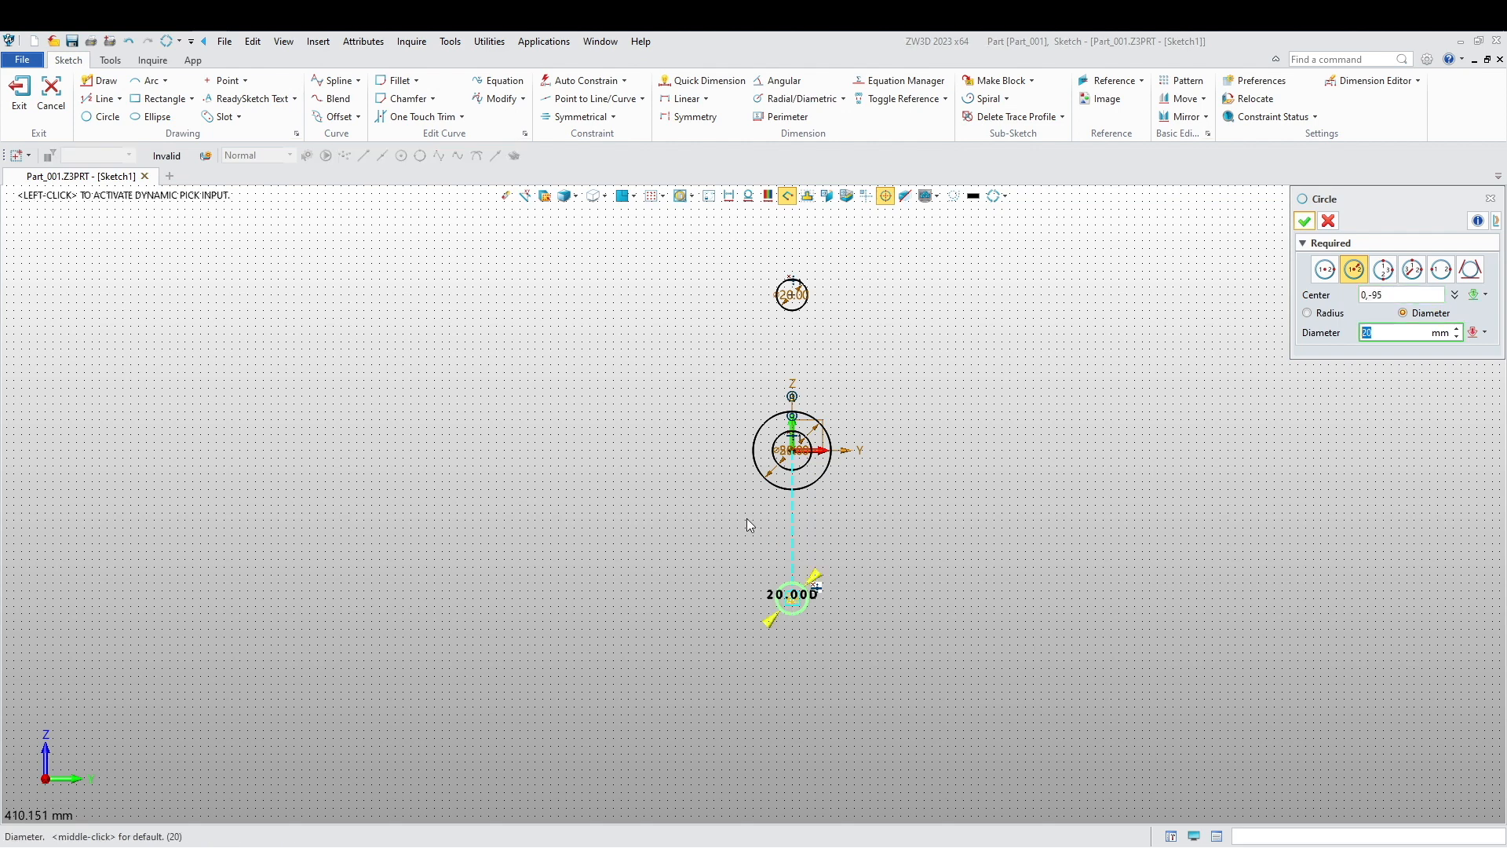
pyautogui.click(1304, 220)
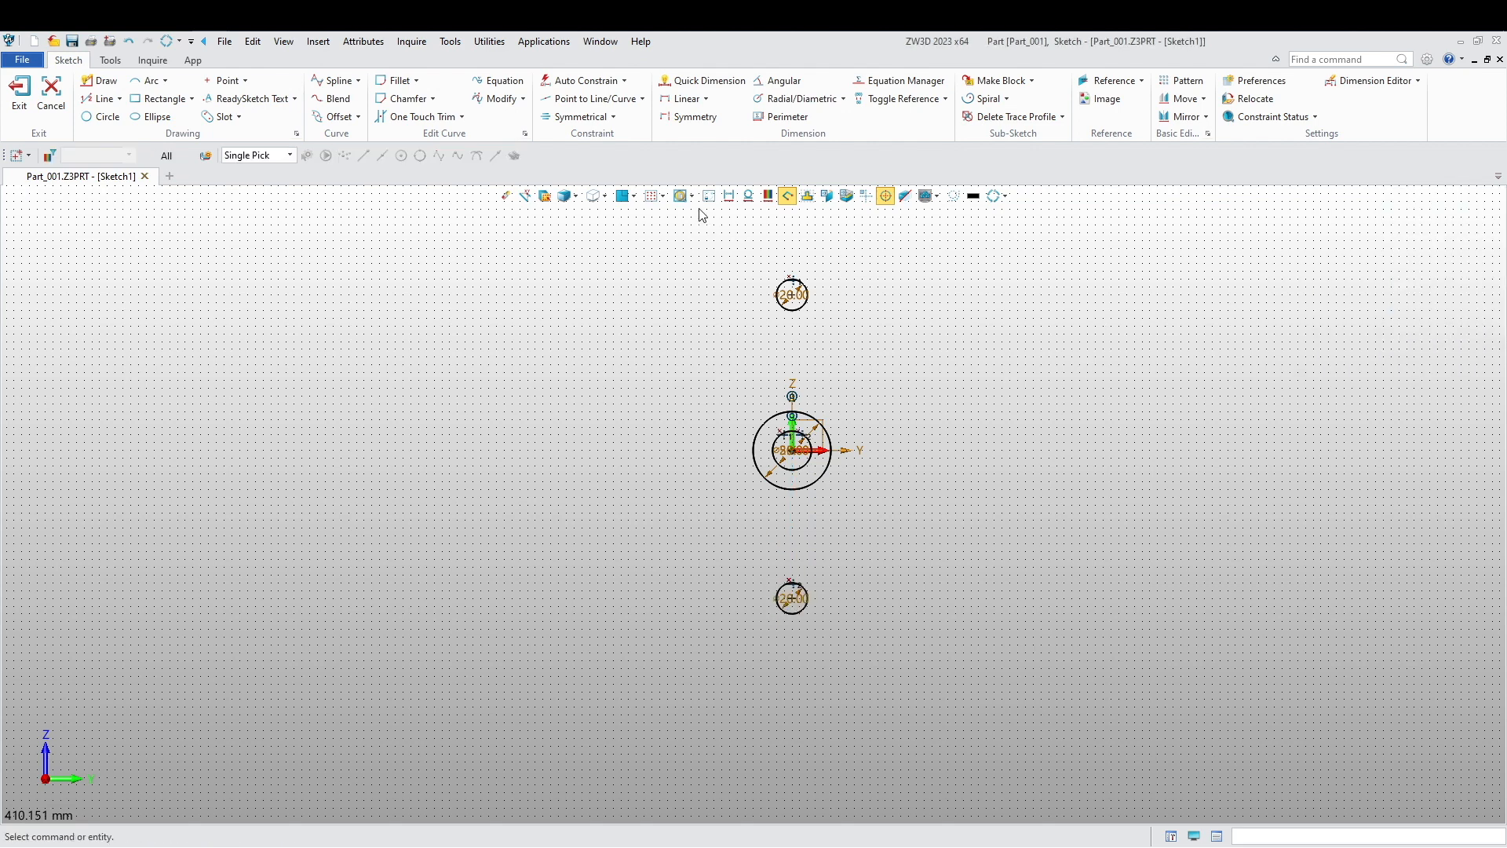
# - Dimension the vertical distance between the upper small circle's centre and the origin as 70 mm
pyautogui.click(686, 99)
pyautogui.click(791, 296)
pyautogui.click(804, 404)
pyautogui.click(1394, 270)
pyautogui.click(871, 367)
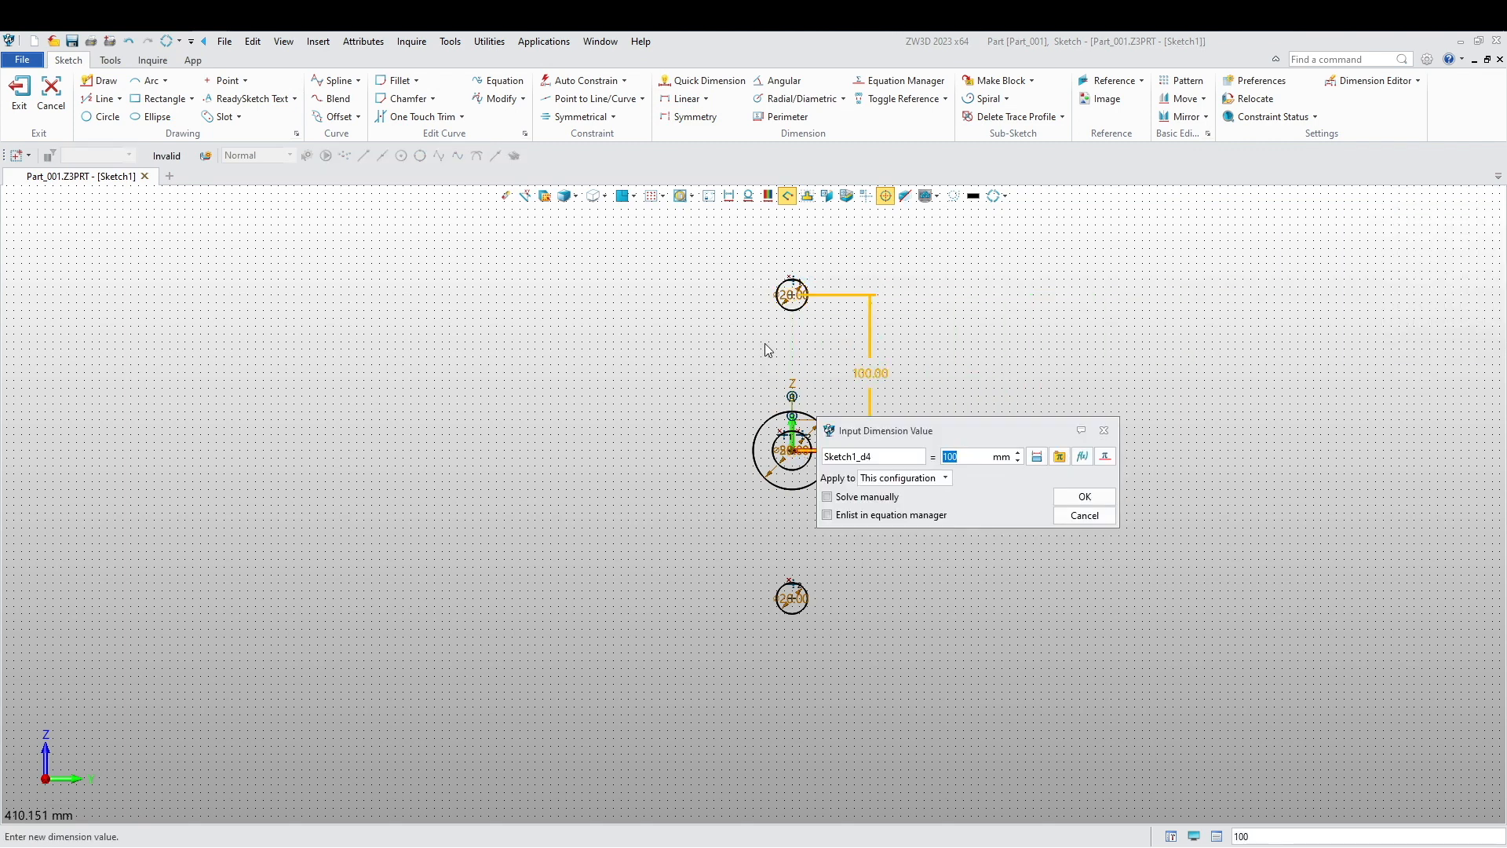
pyautogui.press('Return')
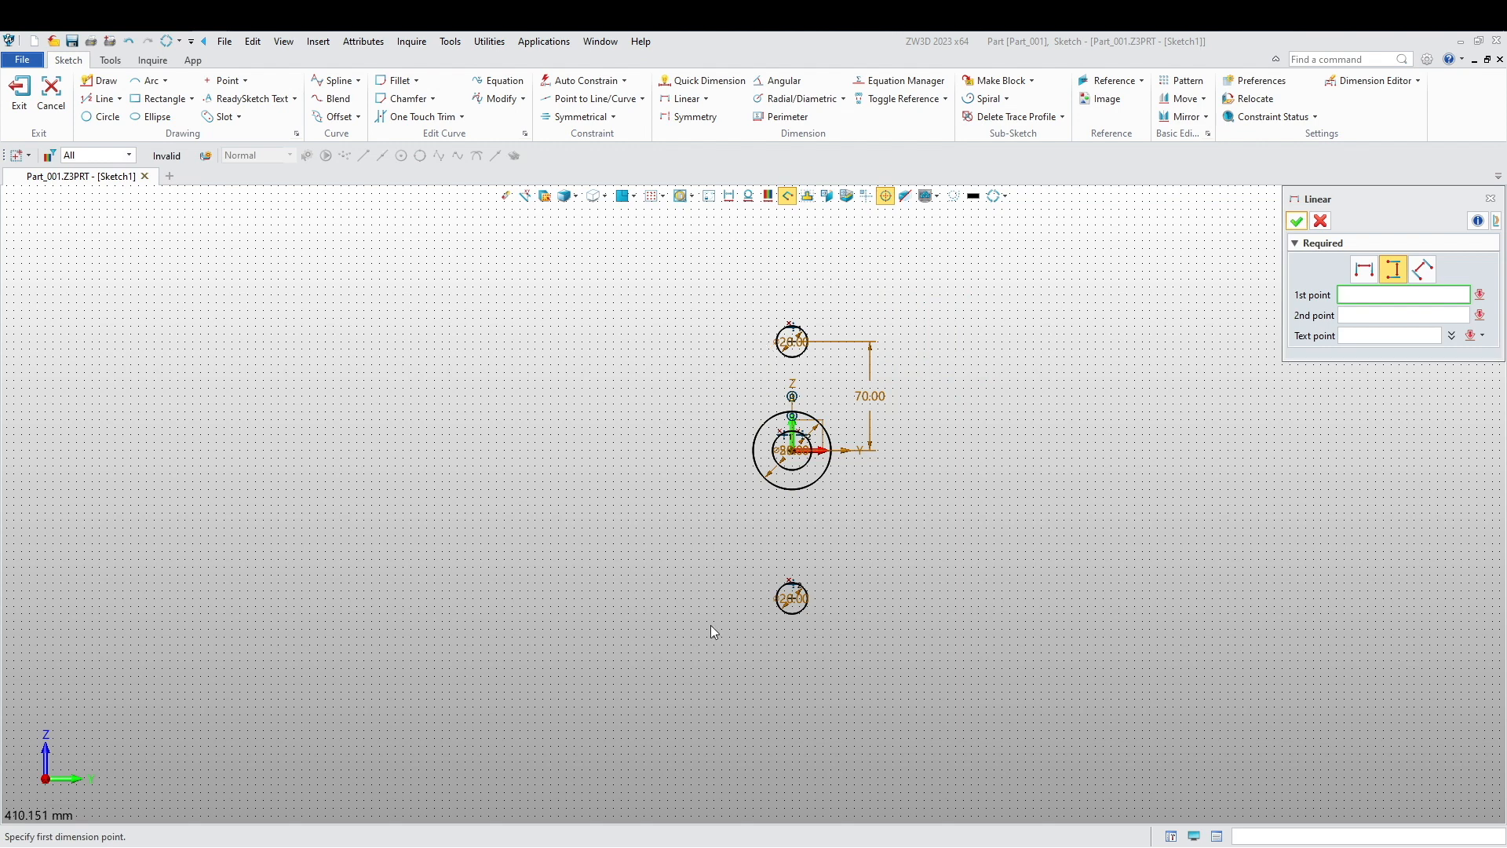
# - Dimension the vertical distance between the origin and the lower small circle's centre as 70 mm
pyautogui.scroll(4, 981, 518)
pyautogui.click(620, 366)
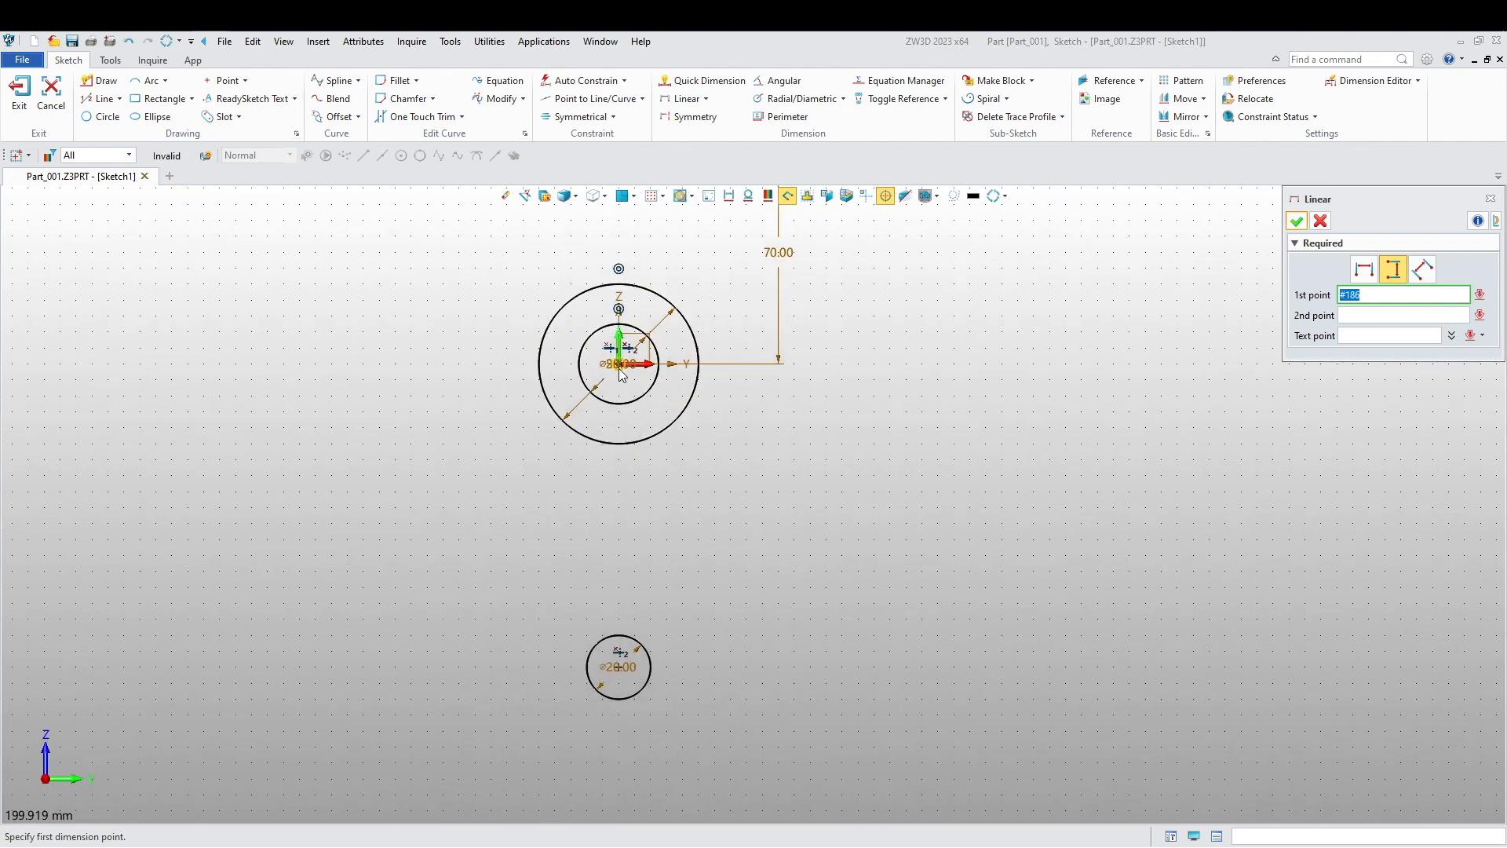
pyautogui.click(625, 670)
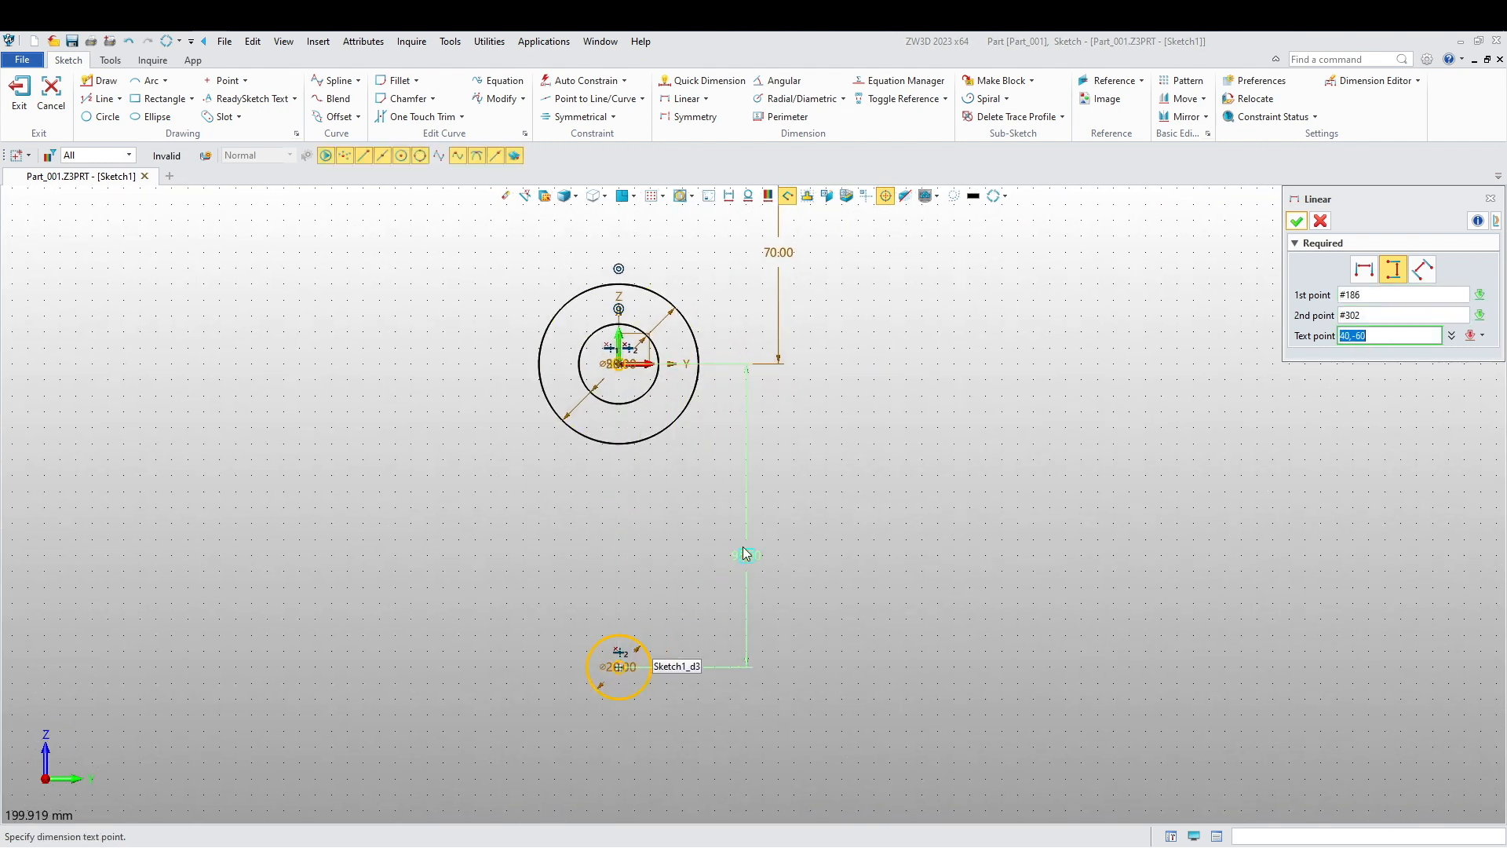
pyautogui.click(763, 538)
pyautogui.write('70')
pyautogui.press('Return')
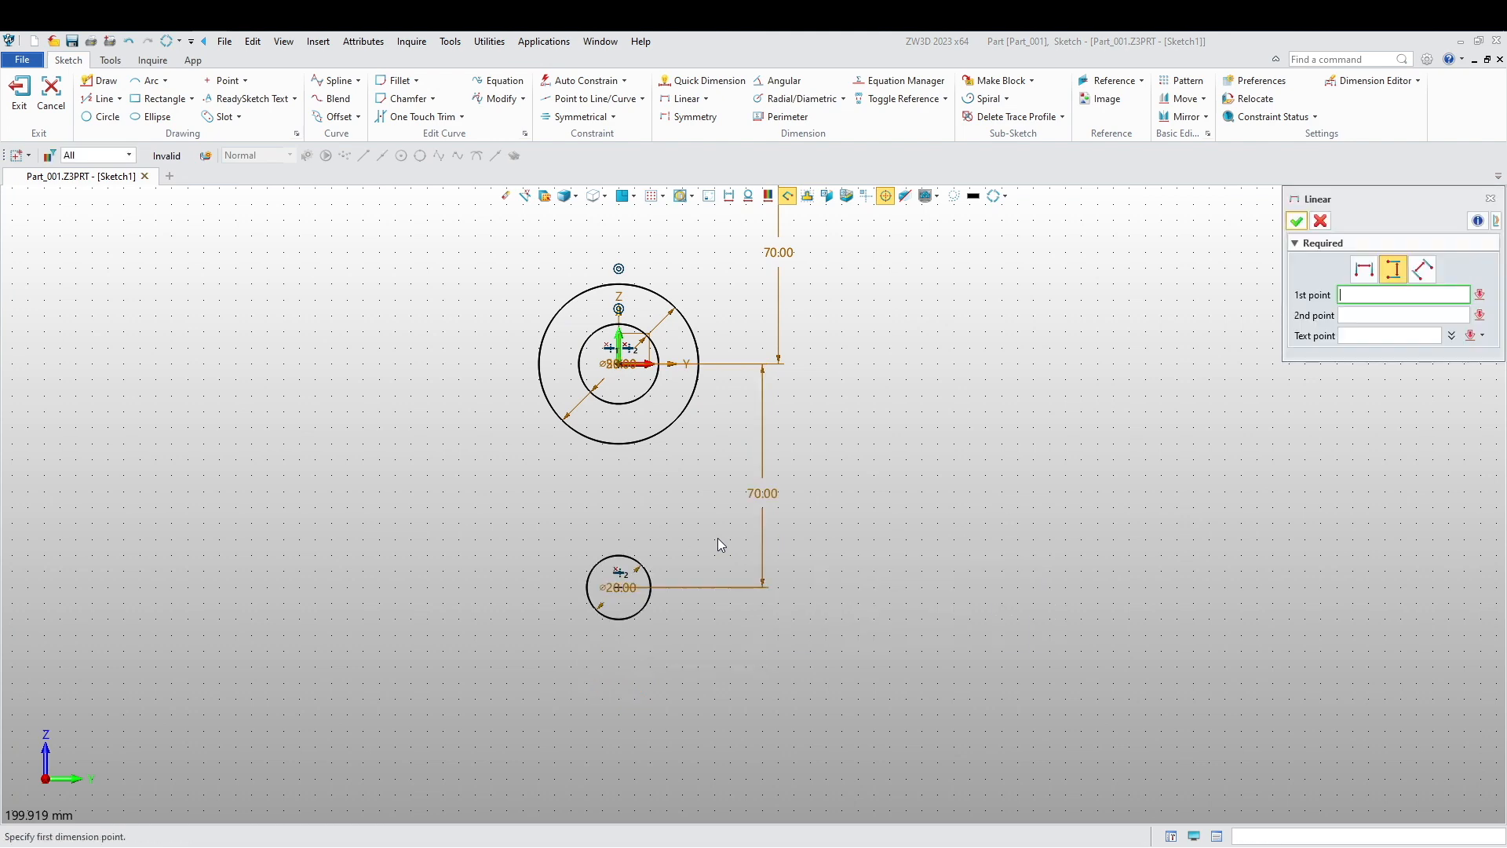
# - Draw a line tangent to the left sides of the upper 20 mm circle and the 50 mm circle
pyautogui.moveTo(511, 417); pyautogui.dragTo(485, 586, button='middle')
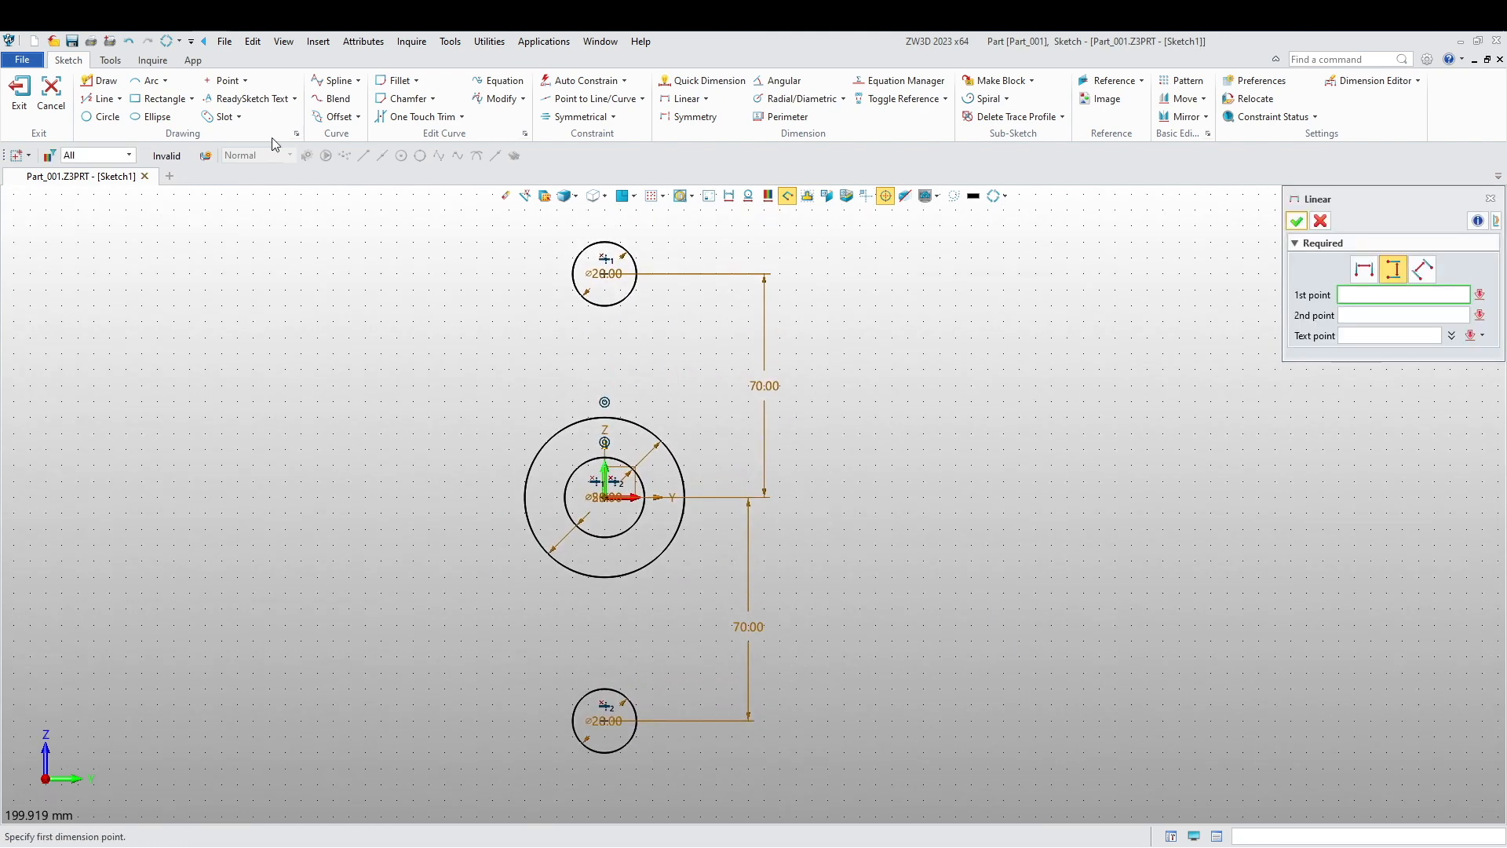
pyautogui.click(99, 80)
pyautogui.rightClick(294, 298)
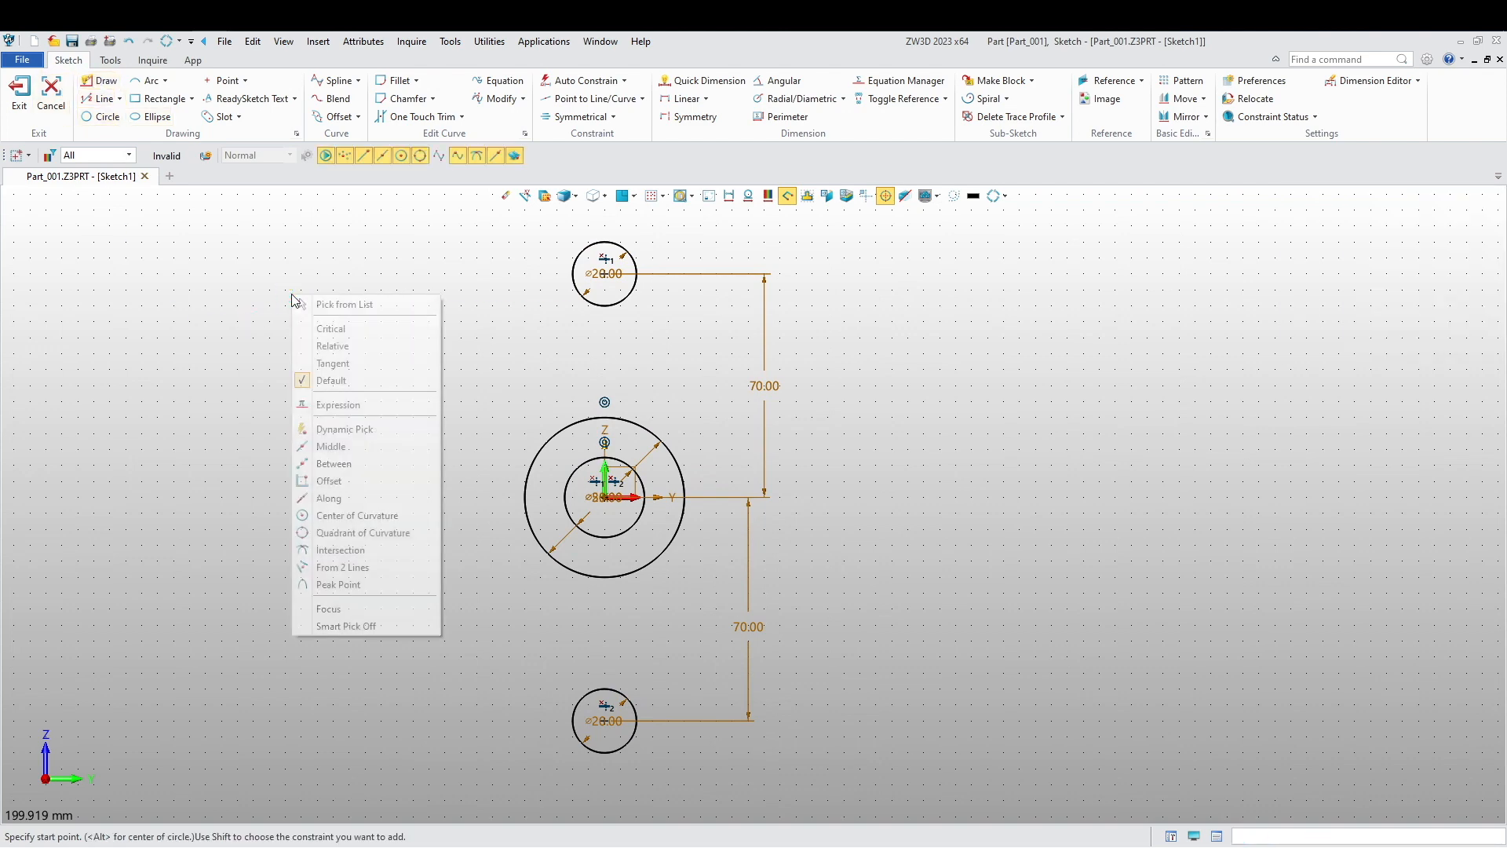
pyautogui.click(339, 366)
pyautogui.scroll(4, 554, 291)
pyautogui.click(625, 251)
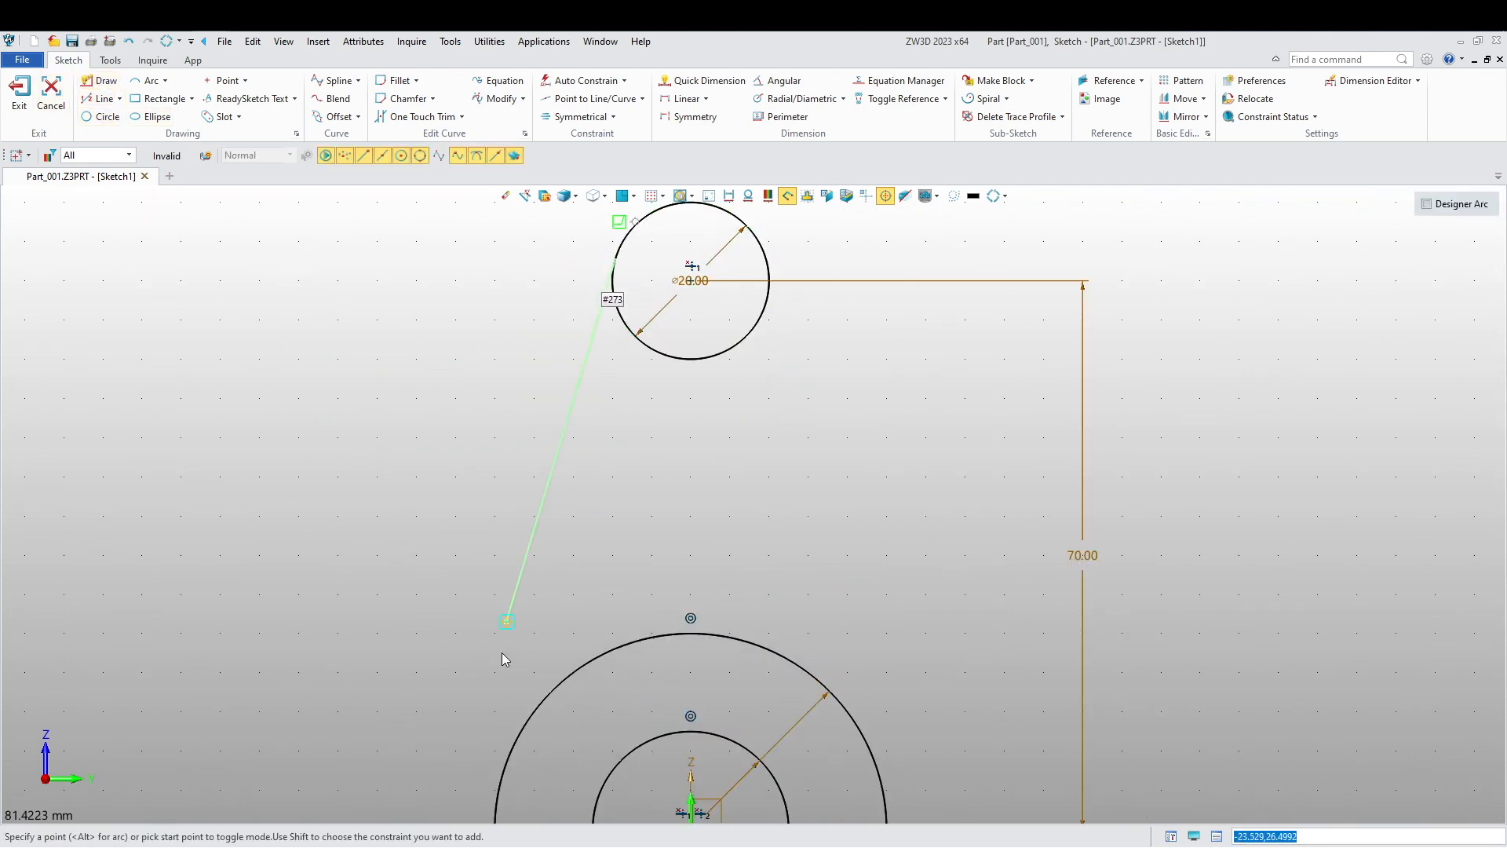
pyautogui.click(499, 785)
pyautogui.press('Escape')
# - Draw a line tangent to the right sides of the upper 20 mm circle and the 50 mm circle
pyautogui.middleClick(771, 292)
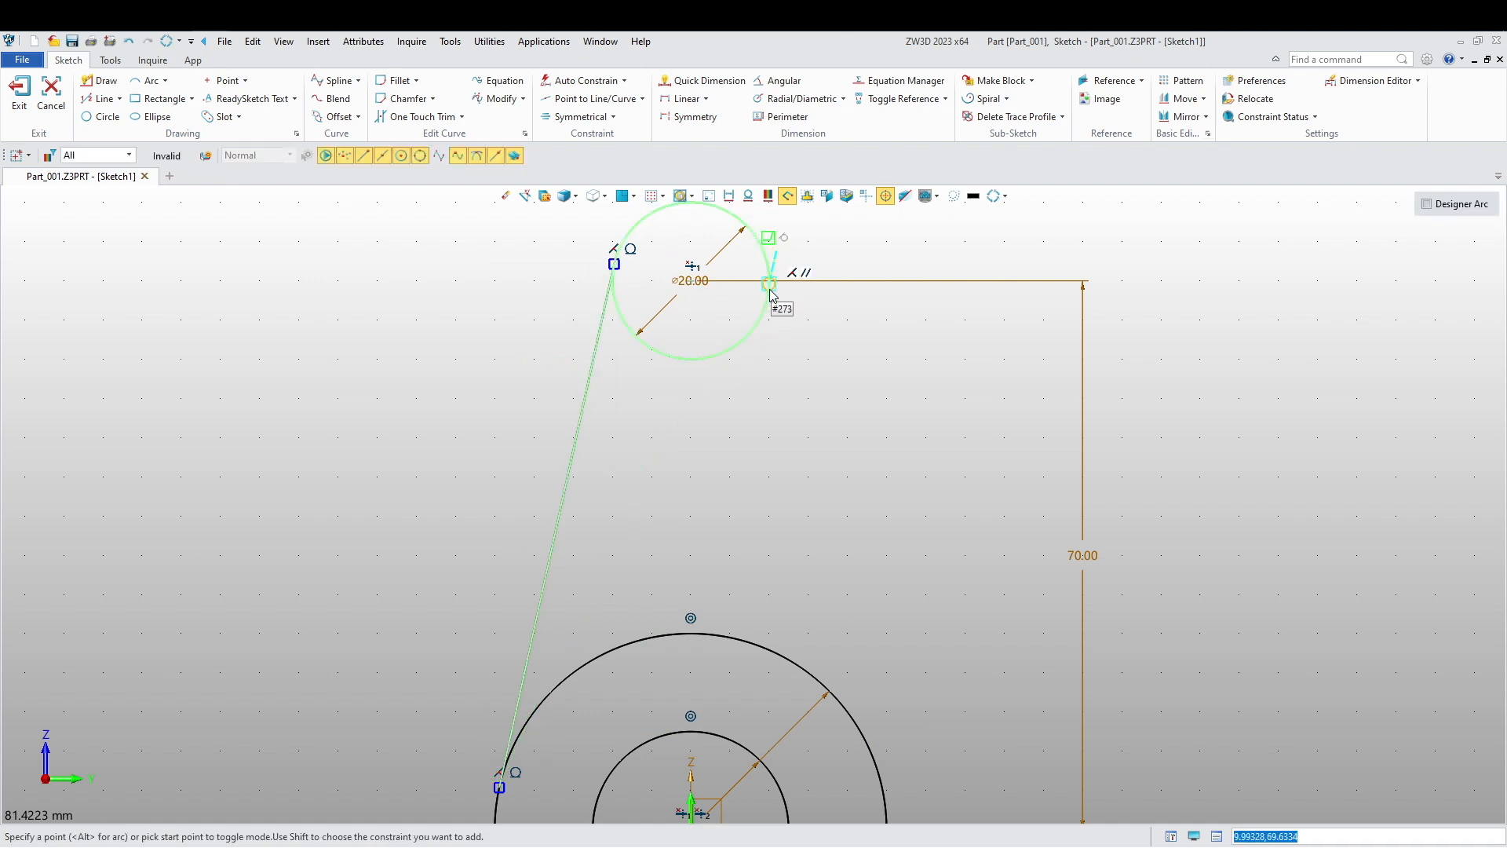
pyautogui.click(769, 284)
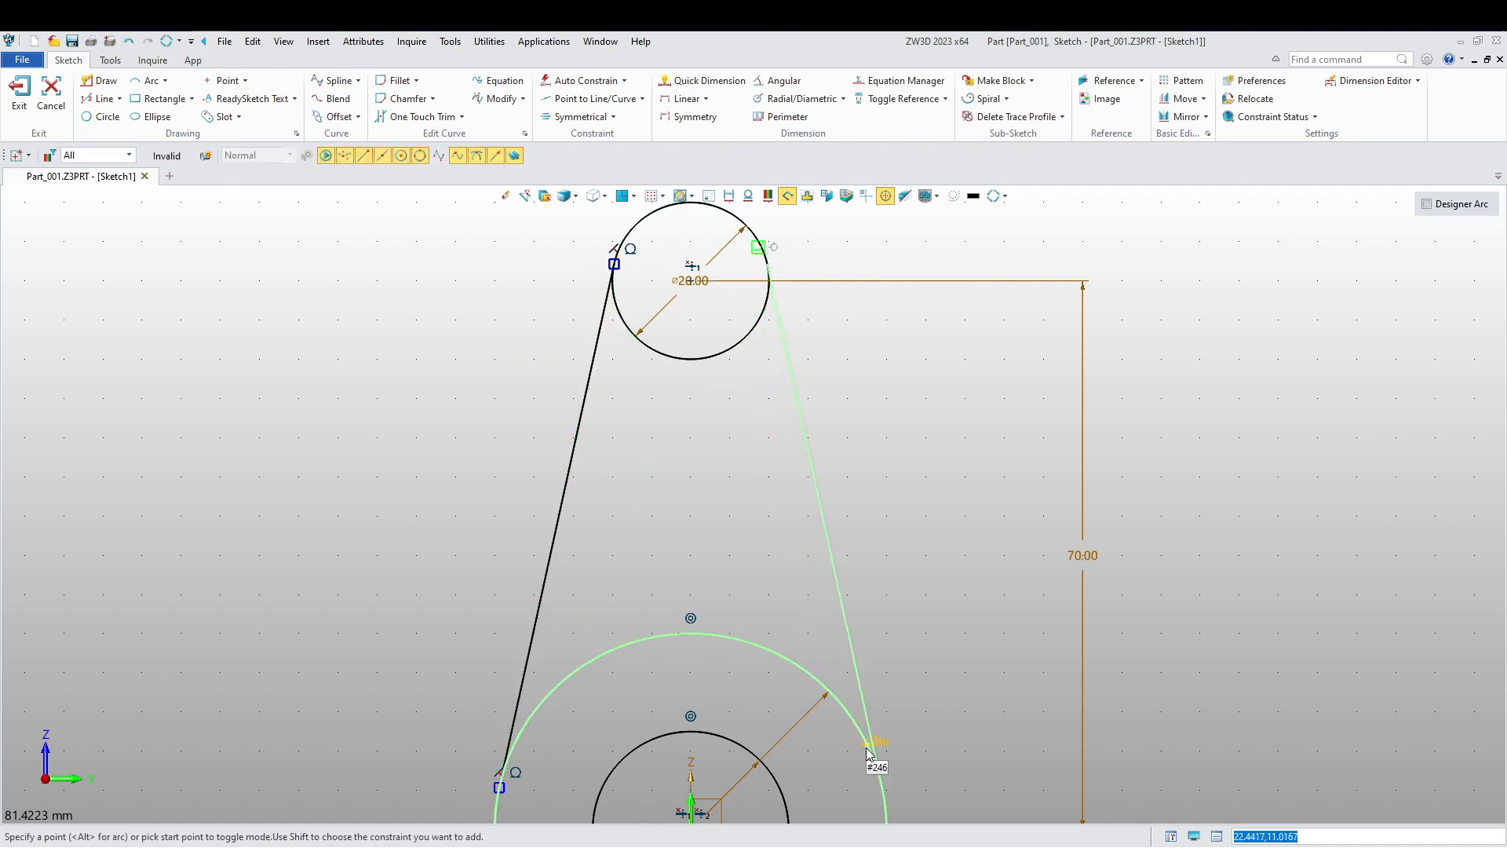
pyautogui.click(862, 753)
pyautogui.press('Escape')
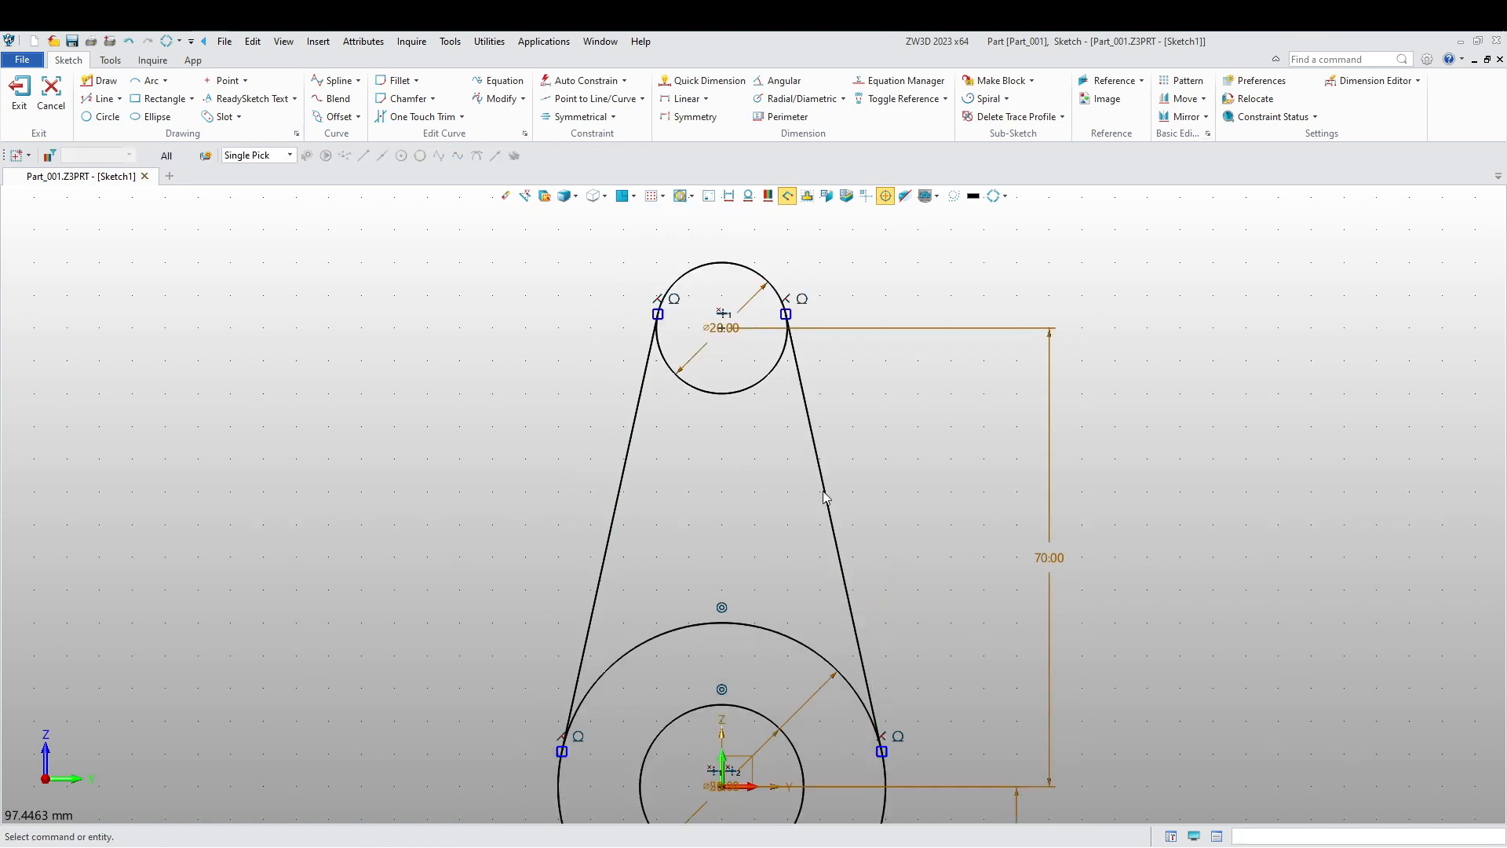
# - Draw a line tangent to the left sides of the lower 20 mm circle and the 50 mm circle
pyautogui.scroll(-5, 824, 499)
pyautogui.middleClick(758, 755)
pyautogui.scroll(5, 758, 755)
pyautogui.click(782, 742)
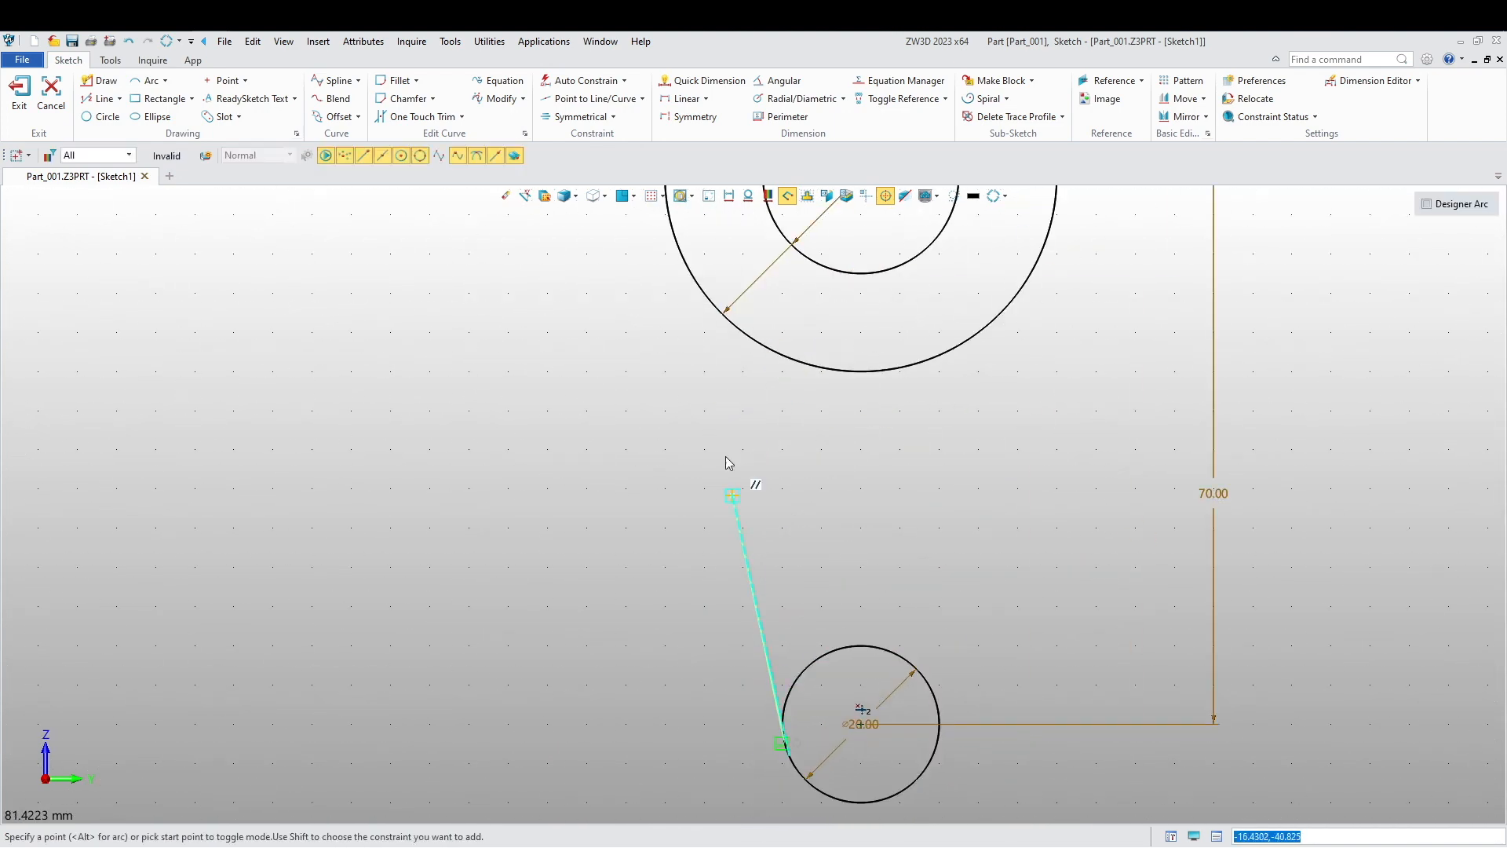
pyautogui.click(707, 297)
pyautogui.press('Escape')
# - Draw a line tangent to the right sides of the lower 20 mm circle and the 50 mm circle
pyautogui.middleClick(936, 655)
pyautogui.click(940, 758)
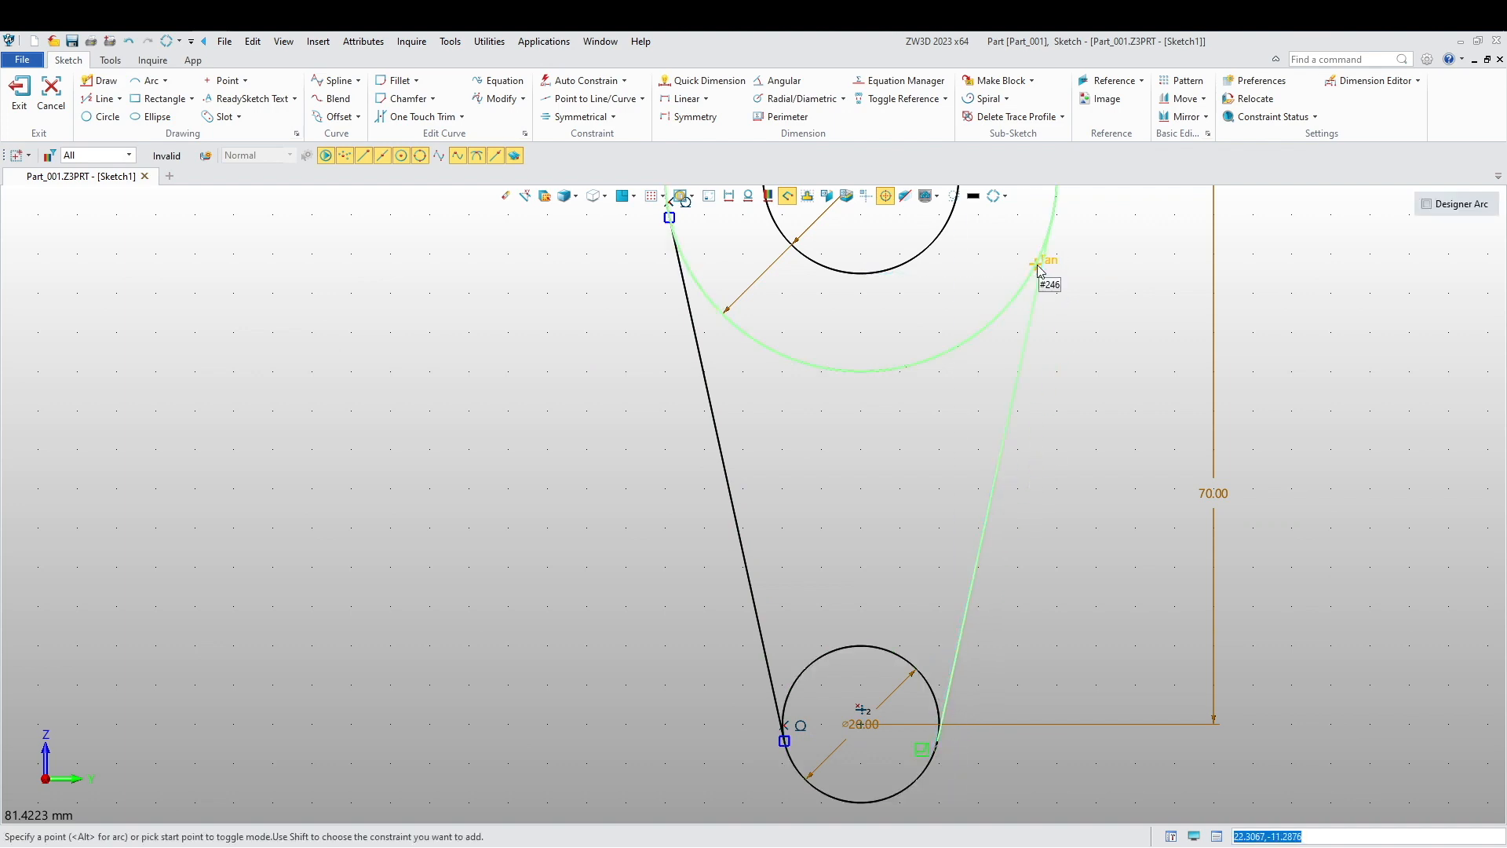
pyautogui.click(1038, 267)
pyautogui.press('Escape')
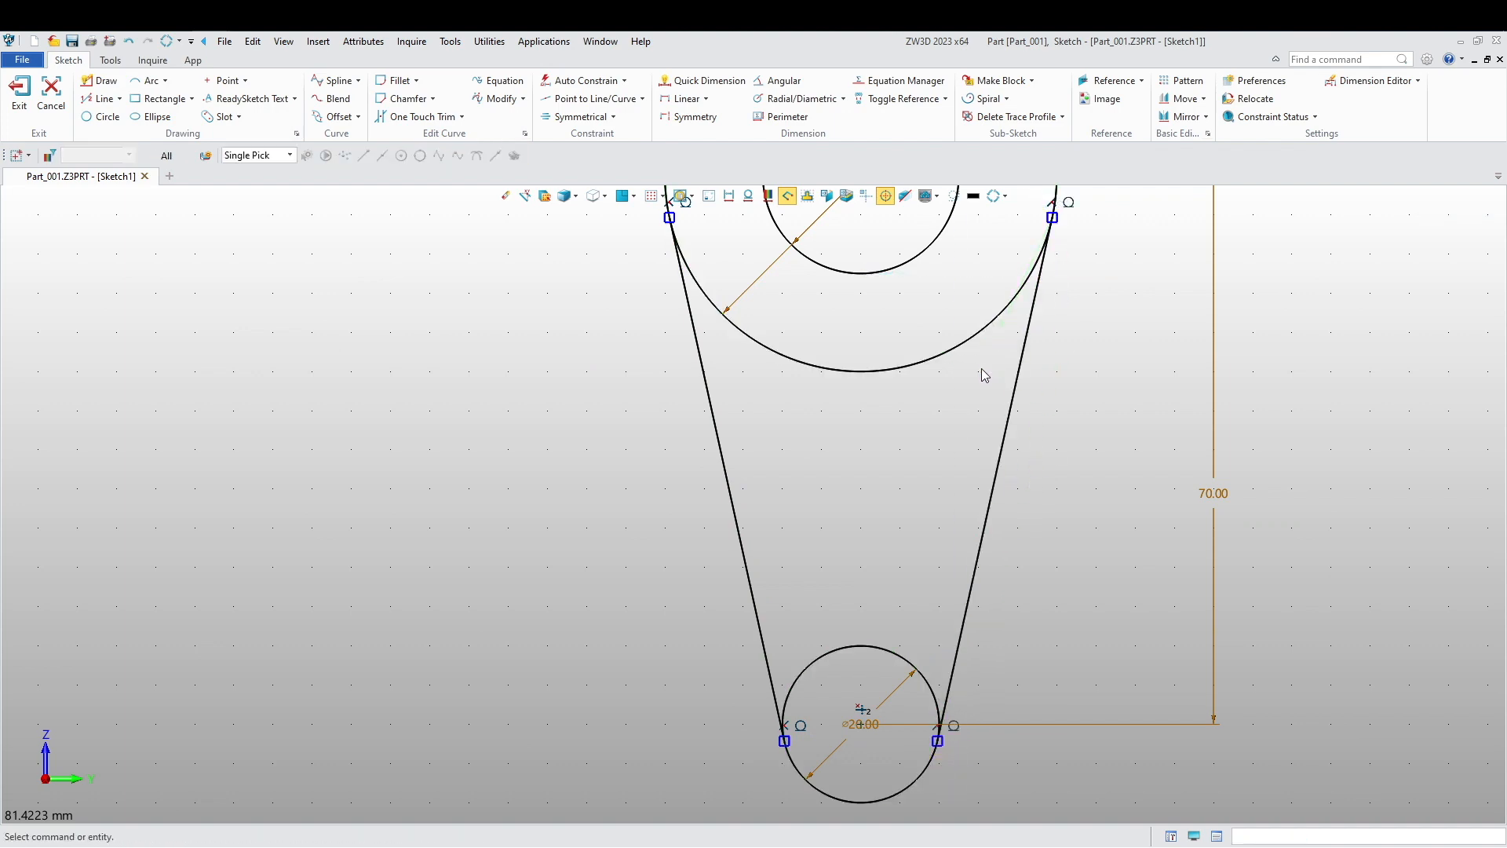
# - Trim away the inner arcs of both 20 mm circles and the upper and lower arcs of the 50 mm circle
pyautogui.scroll(-5, 986, 373)
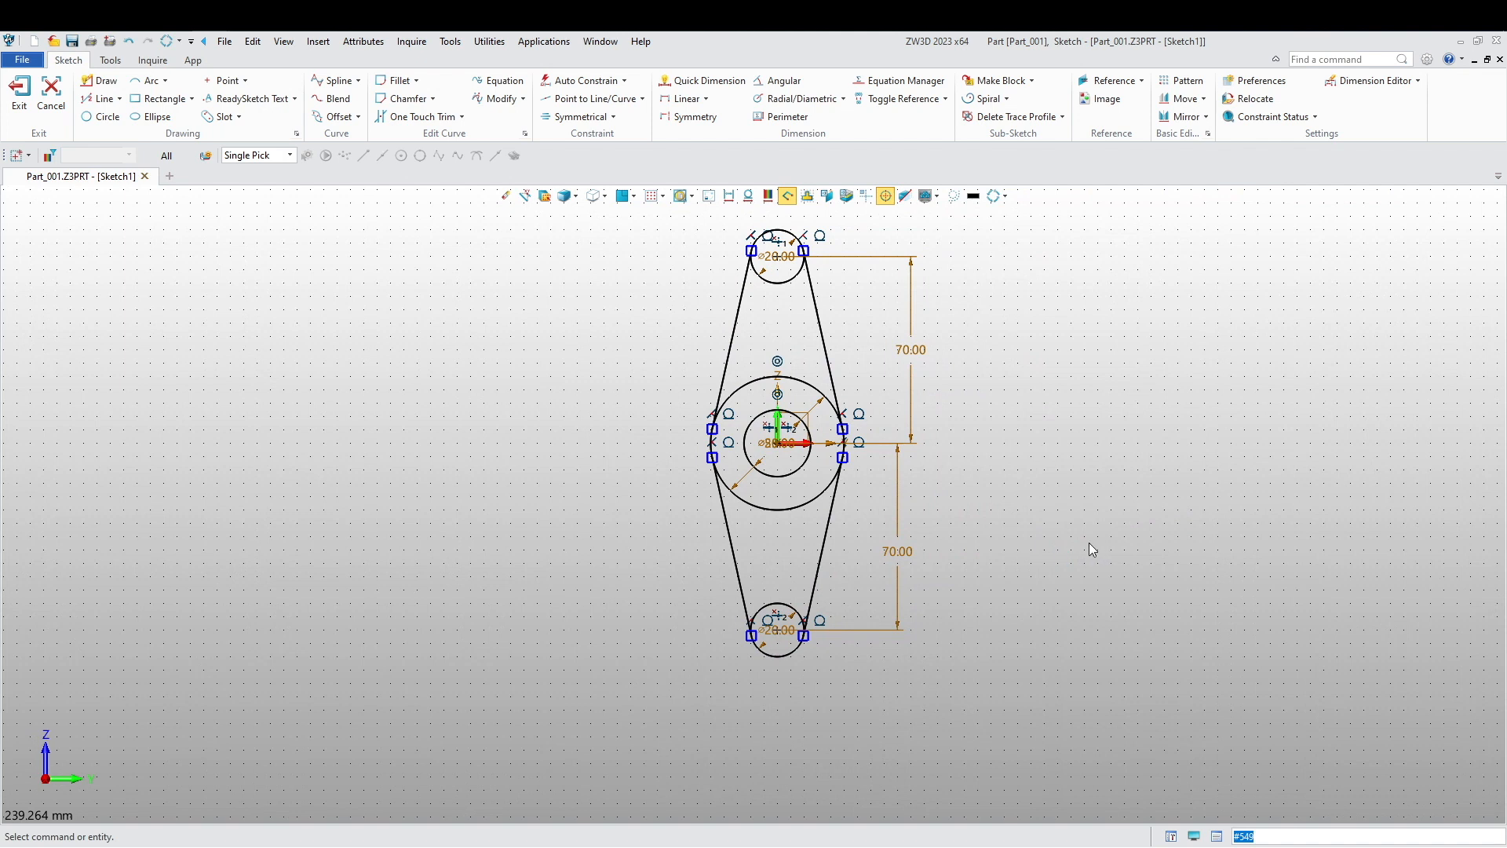
pyautogui.moveTo(1096, 549); pyautogui.dragTo(1050, 561, button='right')
pyautogui.click(420, 116)
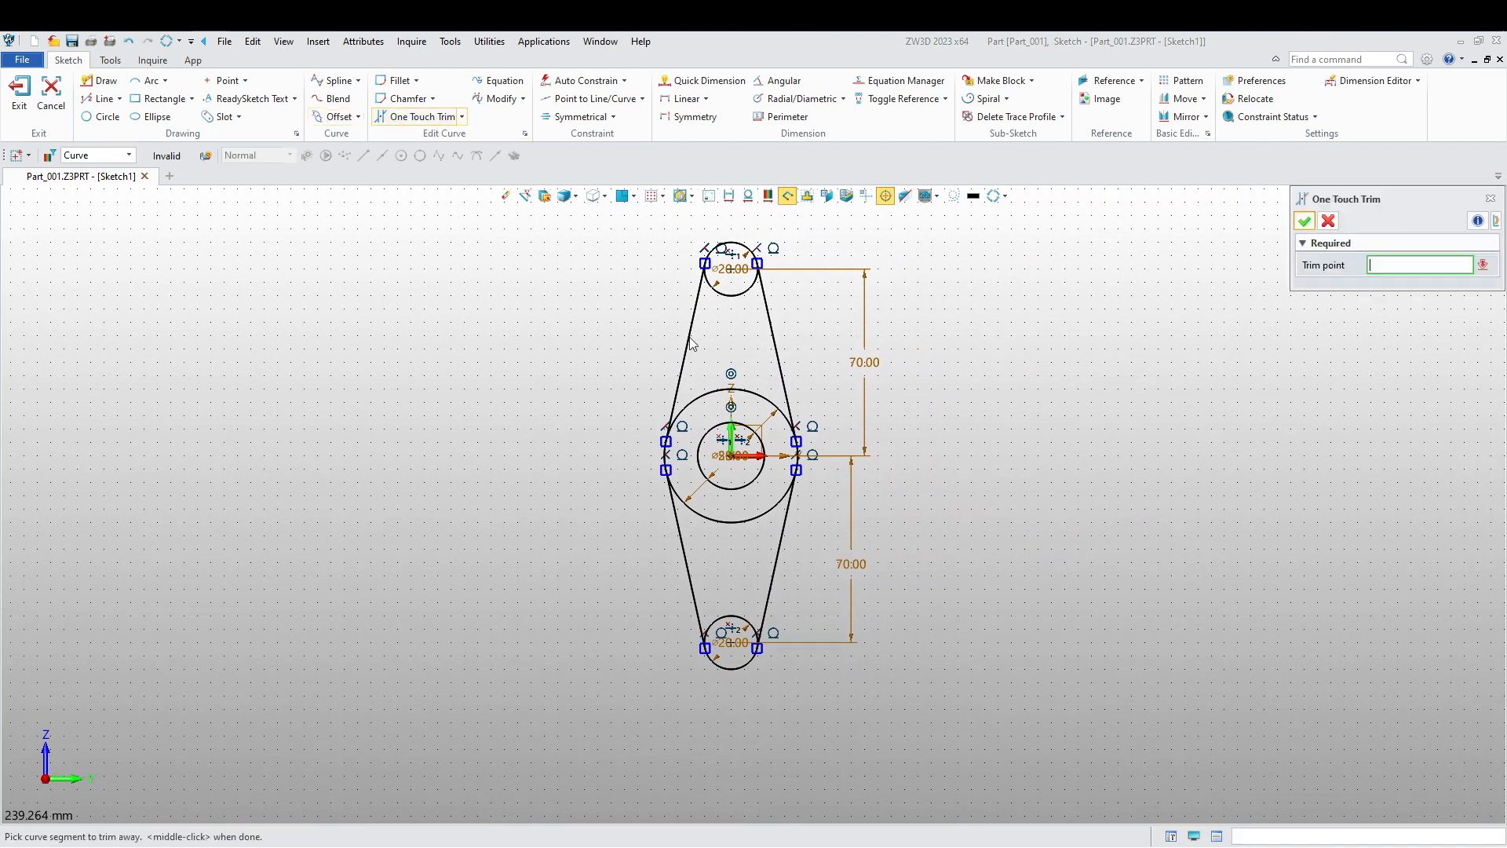
pyautogui.click(727, 296)
pyautogui.click(741, 389)
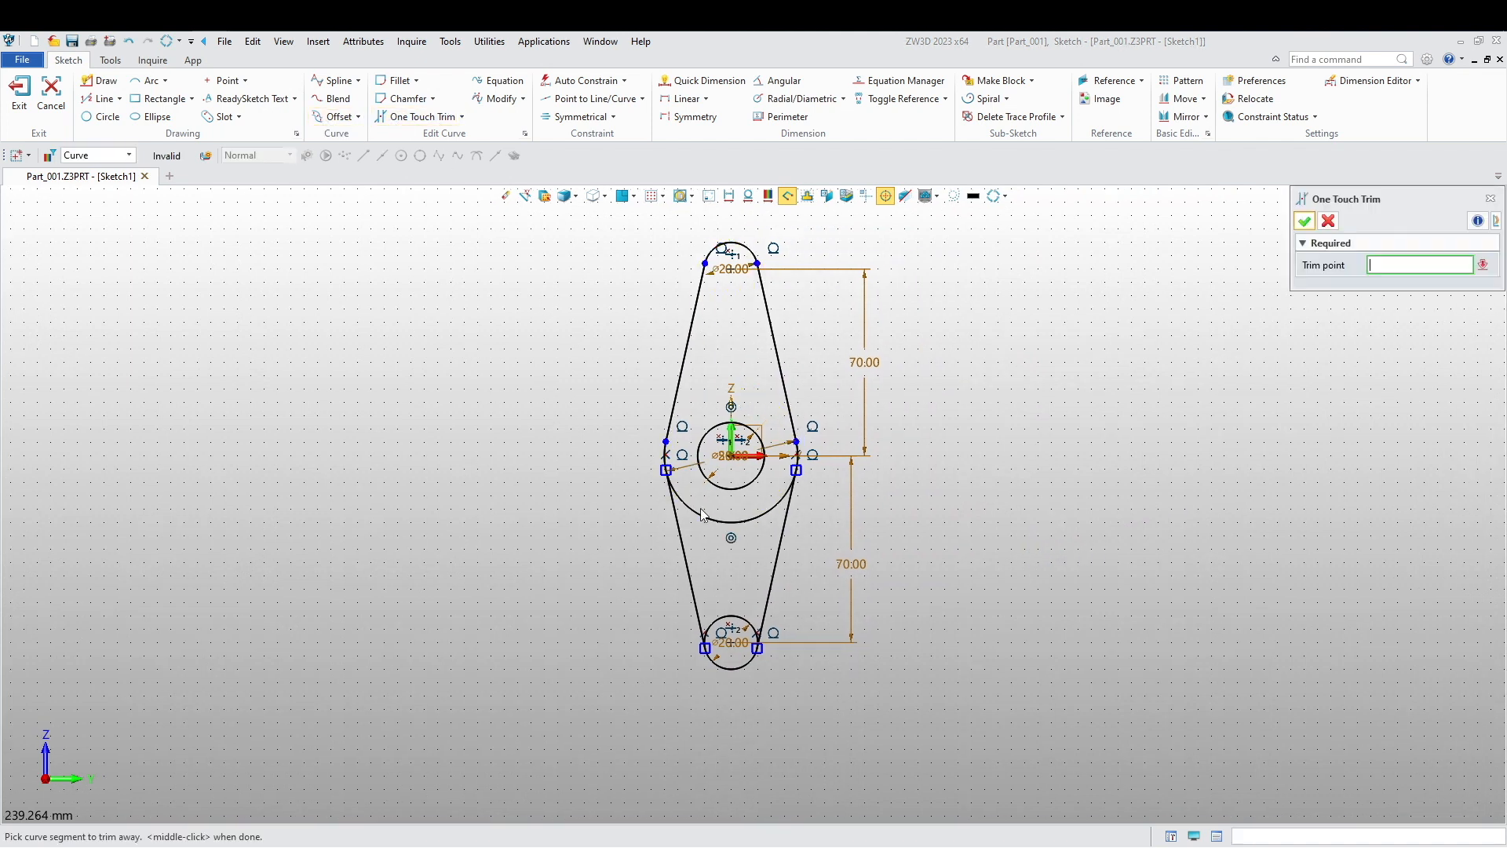
pyautogui.click(752, 530)
pyautogui.click(727, 620)
pyautogui.middleClick(594, 538)
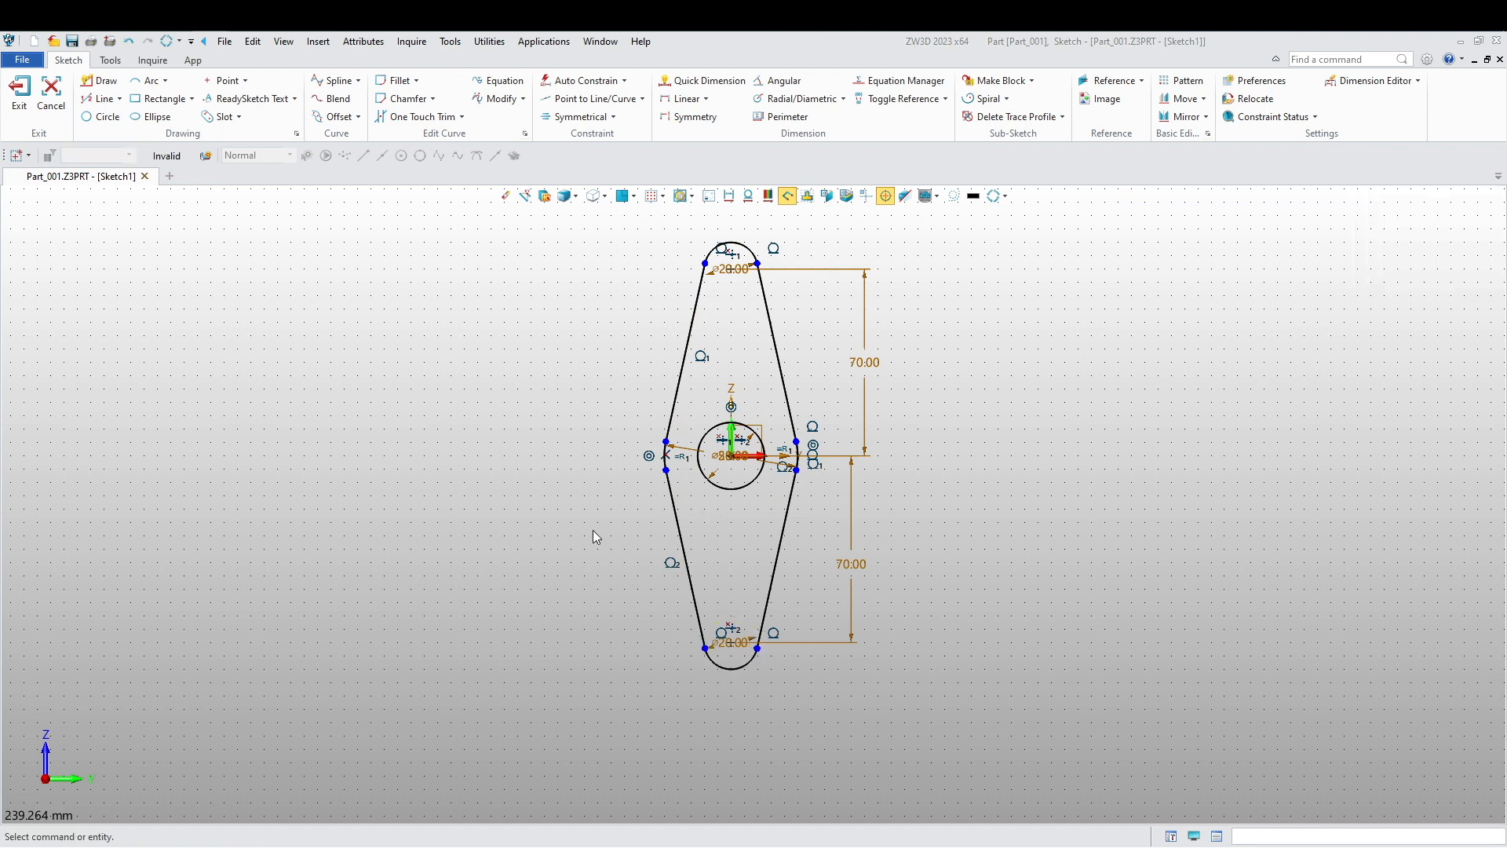
# - Offset the closed tapered outline outward by 3 mm
pyautogui.click(338, 117)
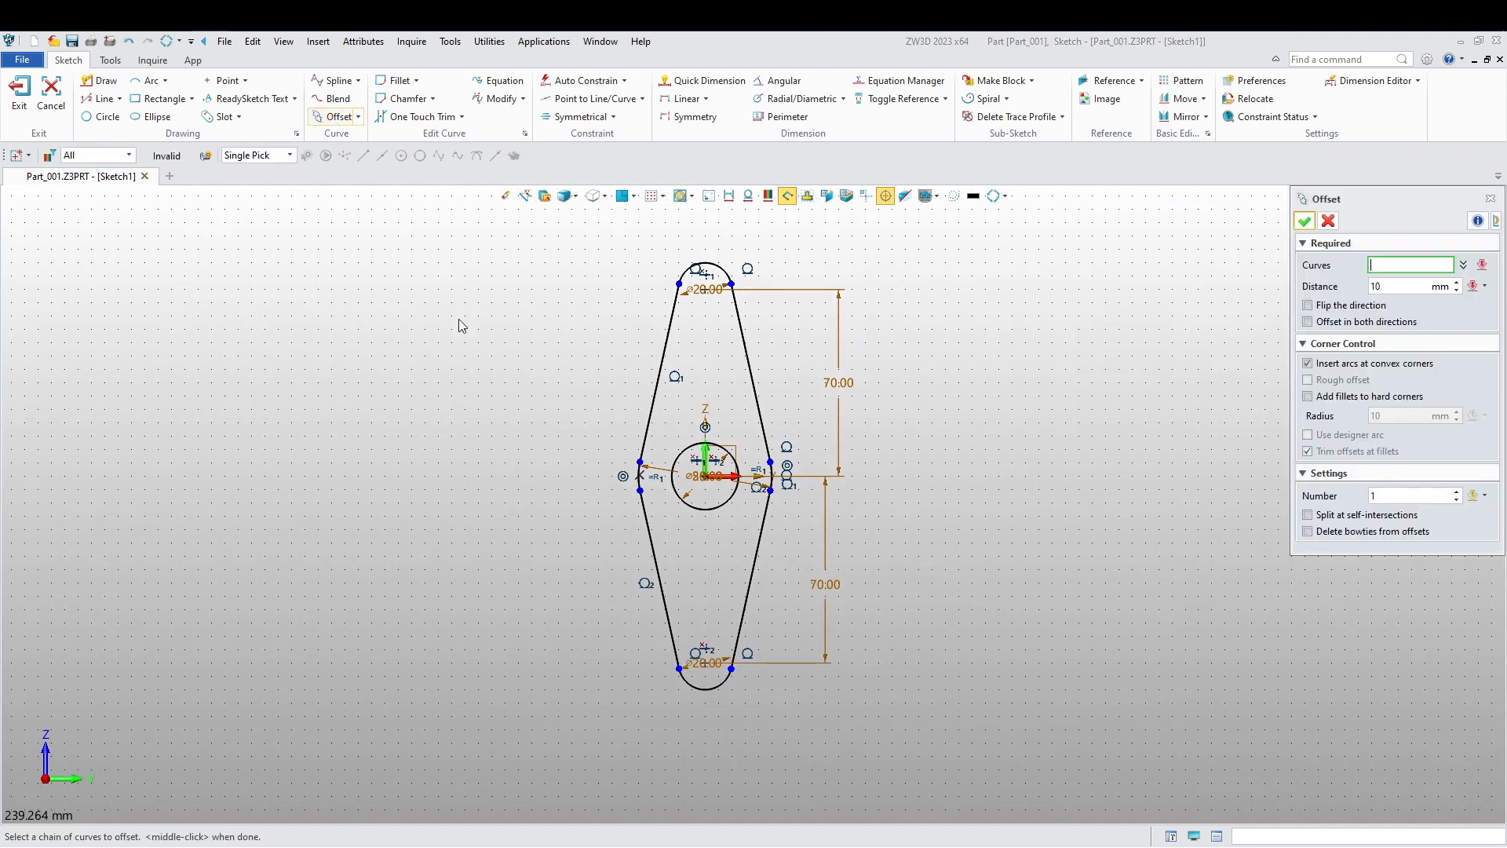
pyautogui.click(677, 296)
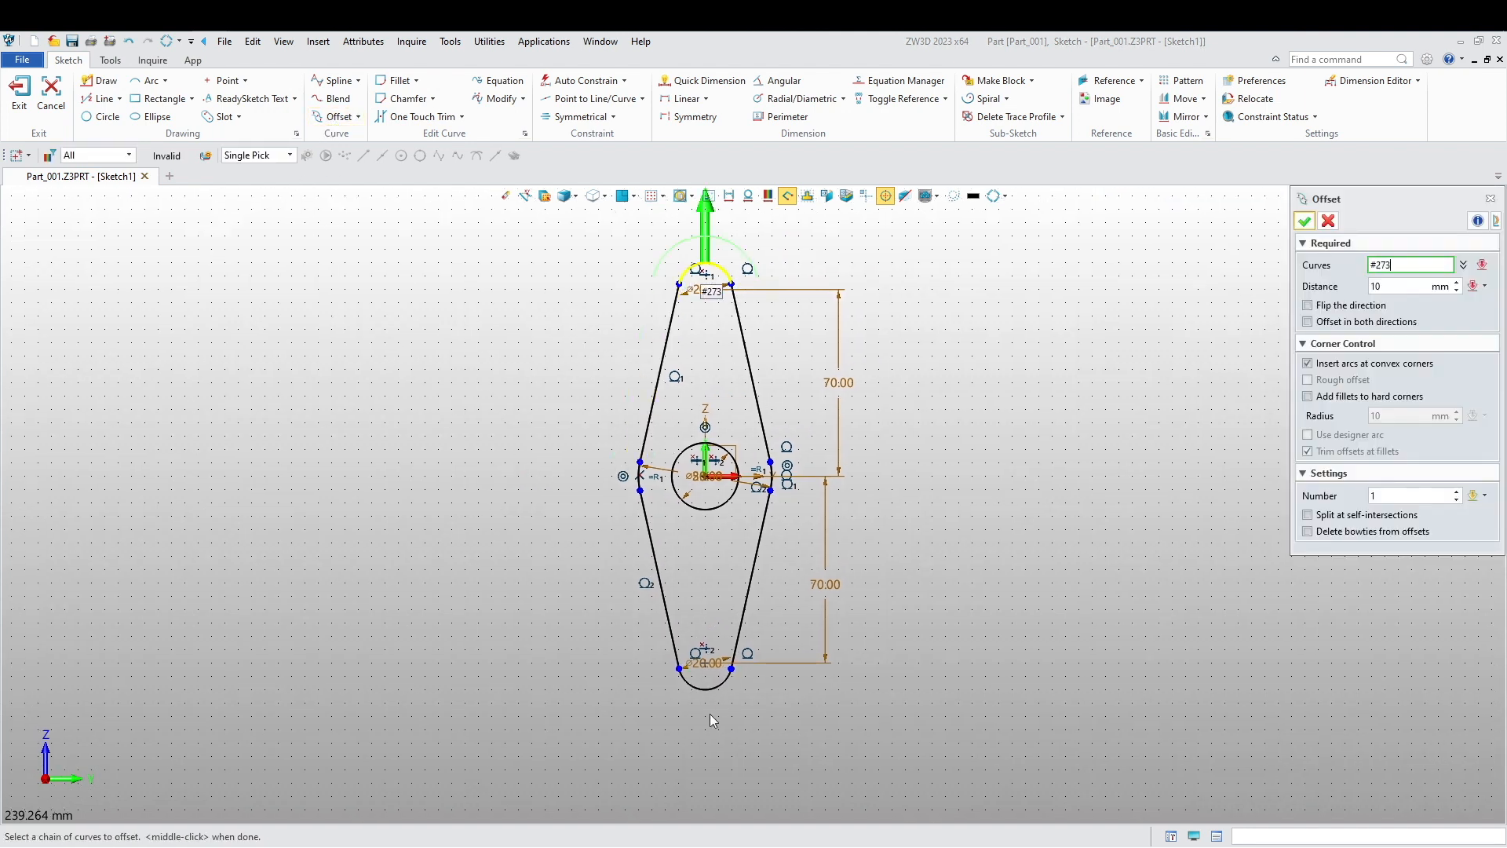
pyautogui.press('Escape')
pyautogui.click(655, 402)
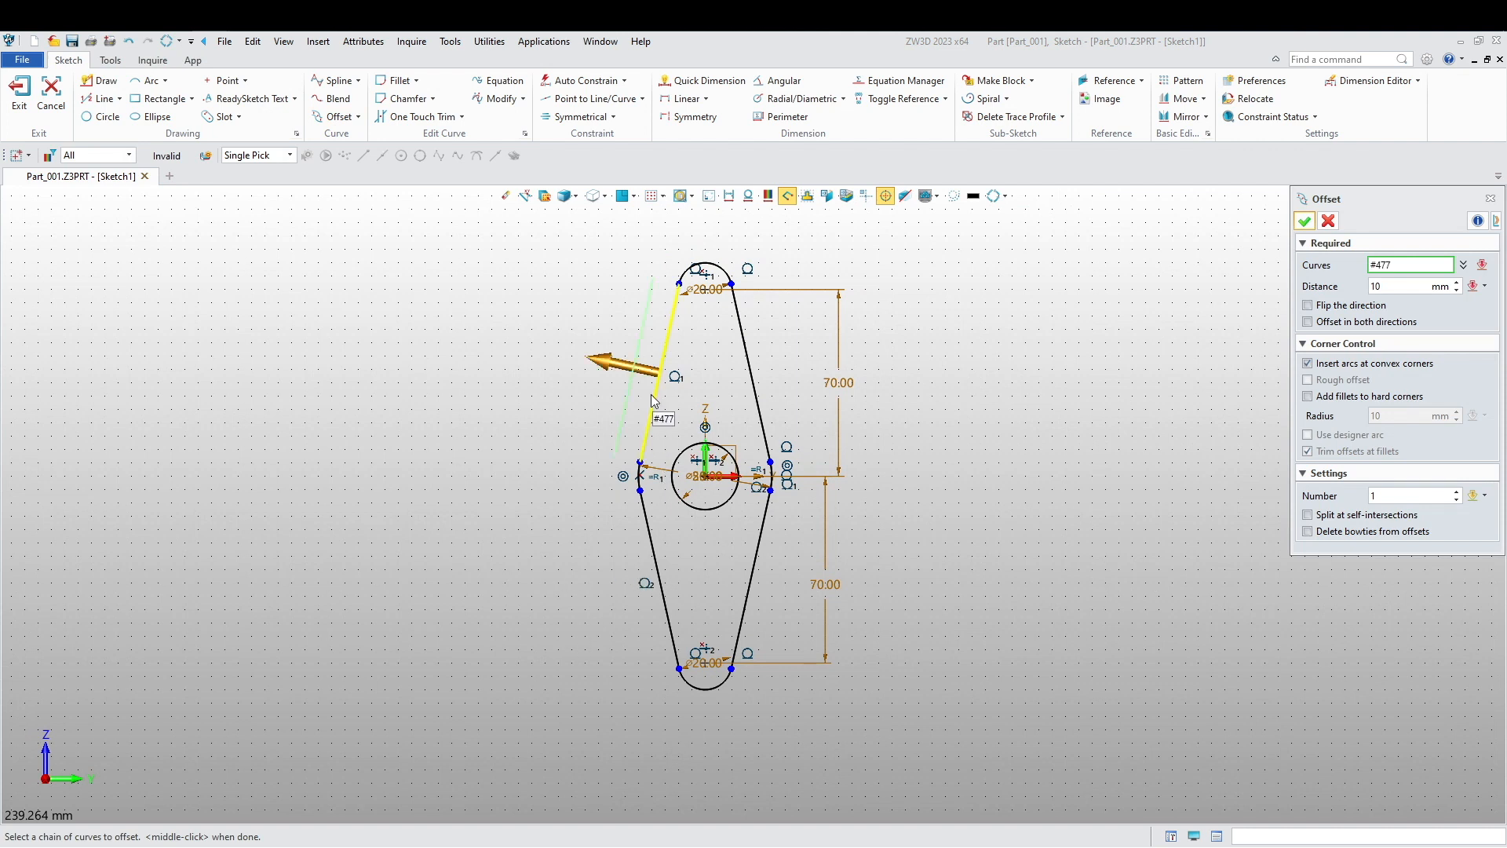
pyautogui.click(666, 374)
pyautogui.click(667, 354)
pyautogui.middleClick(669, 339)
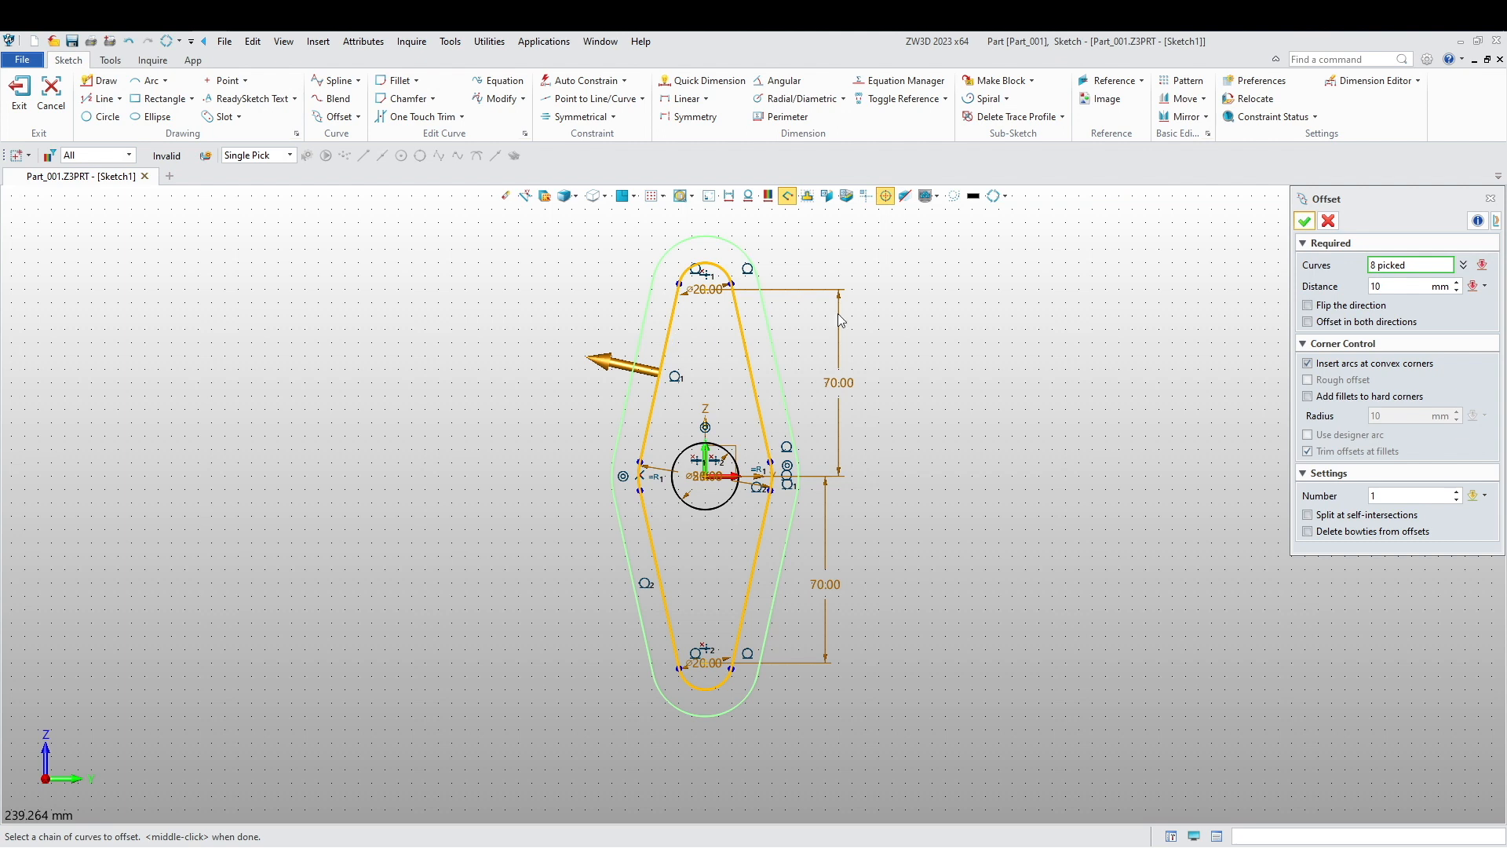
pyautogui.click(1387, 287)
pyautogui.write('130')
pyautogui.press('Return')
pyautogui.write('3')
pyautogui.press('Return')
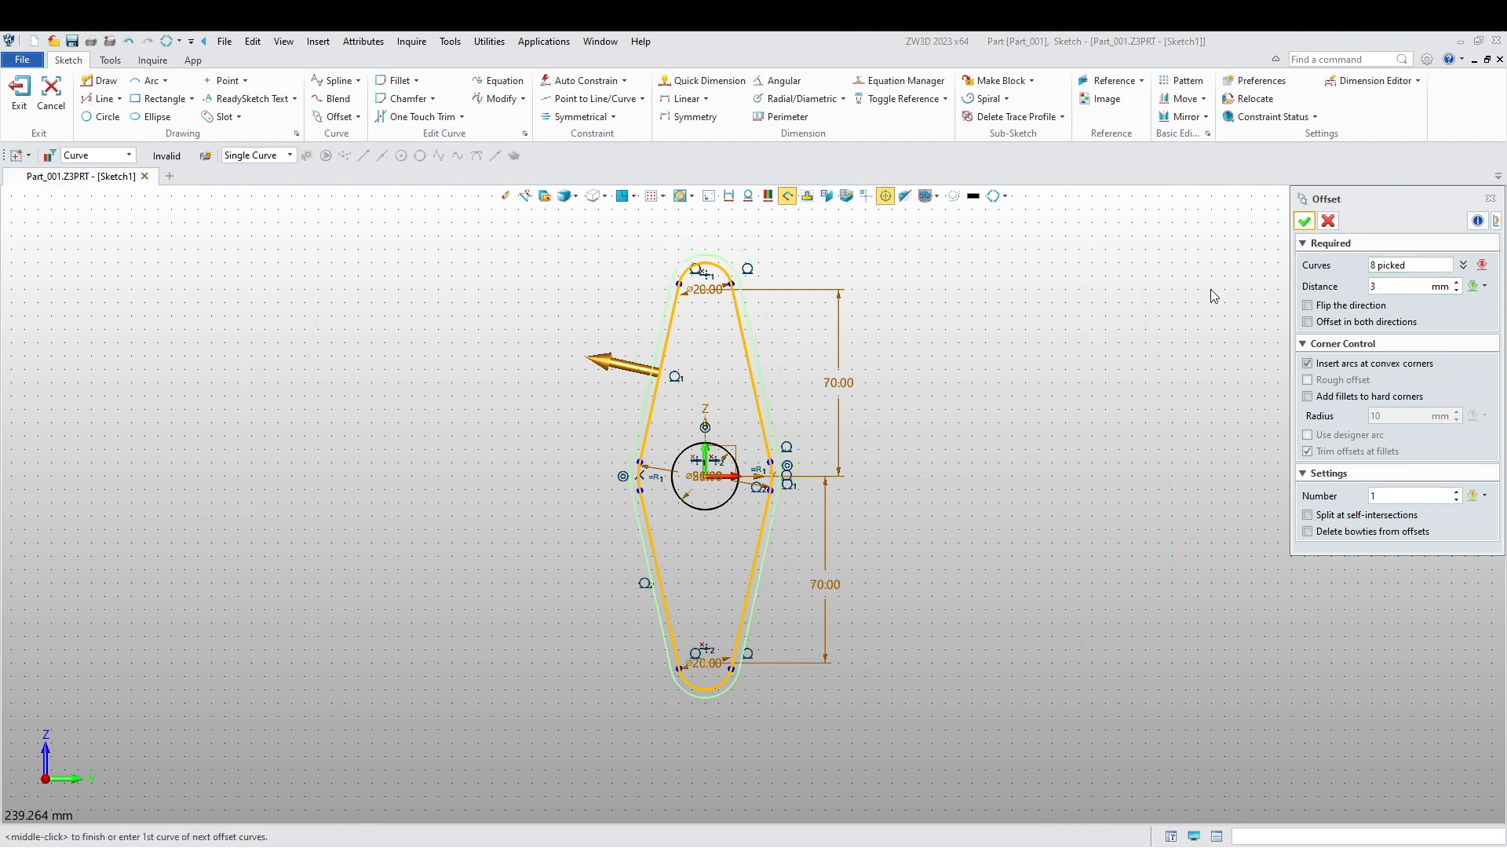
pyautogui.click(1305, 222)
# - Apply Auto Constrain to the sketch with the offset outline
pyautogui.moveTo(400, 477); pyautogui.dragTo(452, 518, button='middle')
pyautogui.click(585, 81)
pyautogui.click(726, 518)
pyautogui.click(1295, 223)
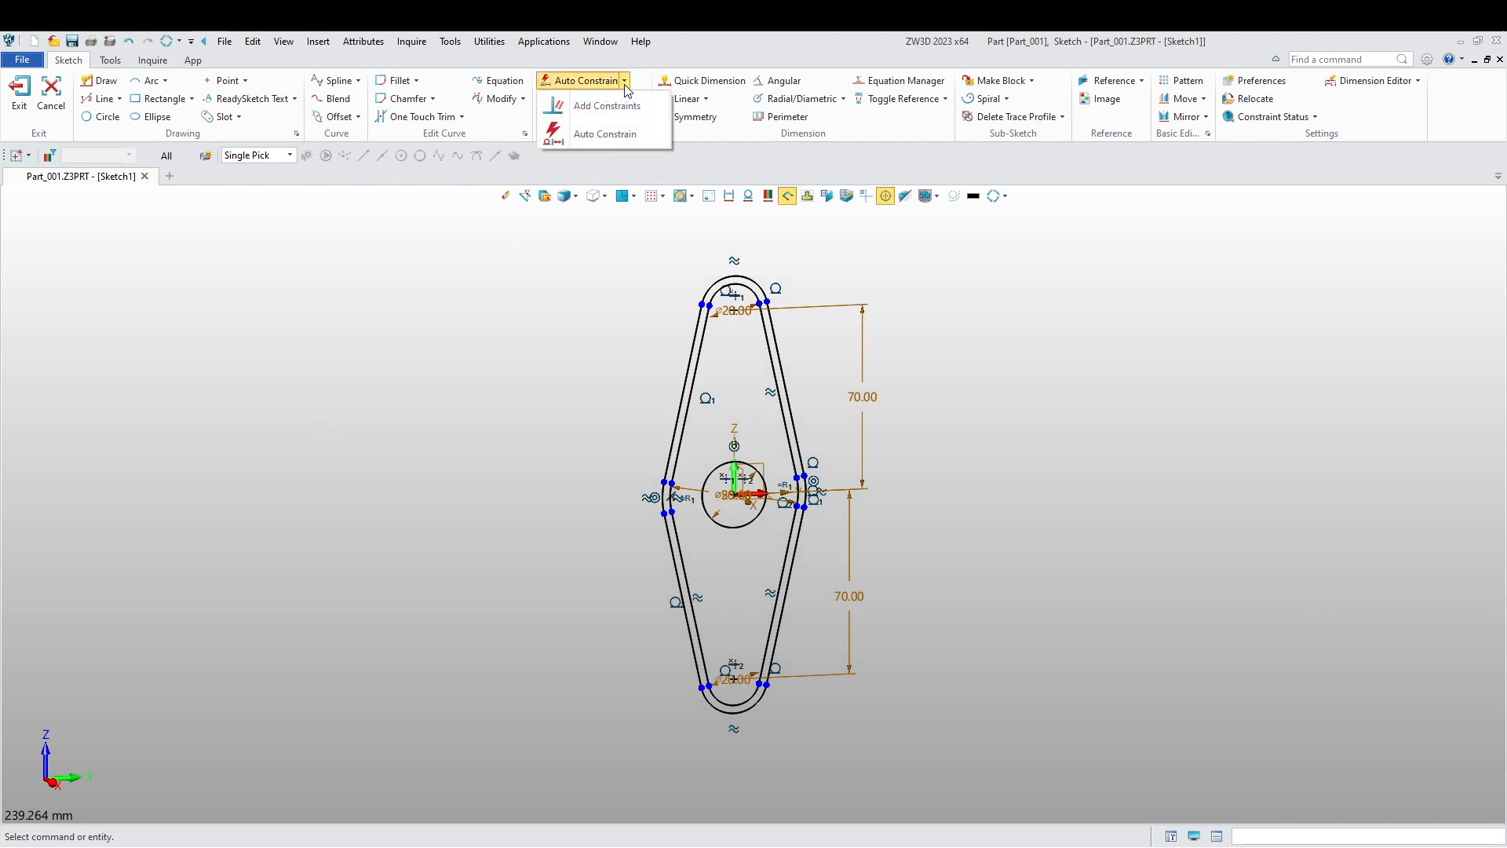
# - Check the constraint status of the sketch geometry and exit the sketch
pyautogui.click(153, 61)
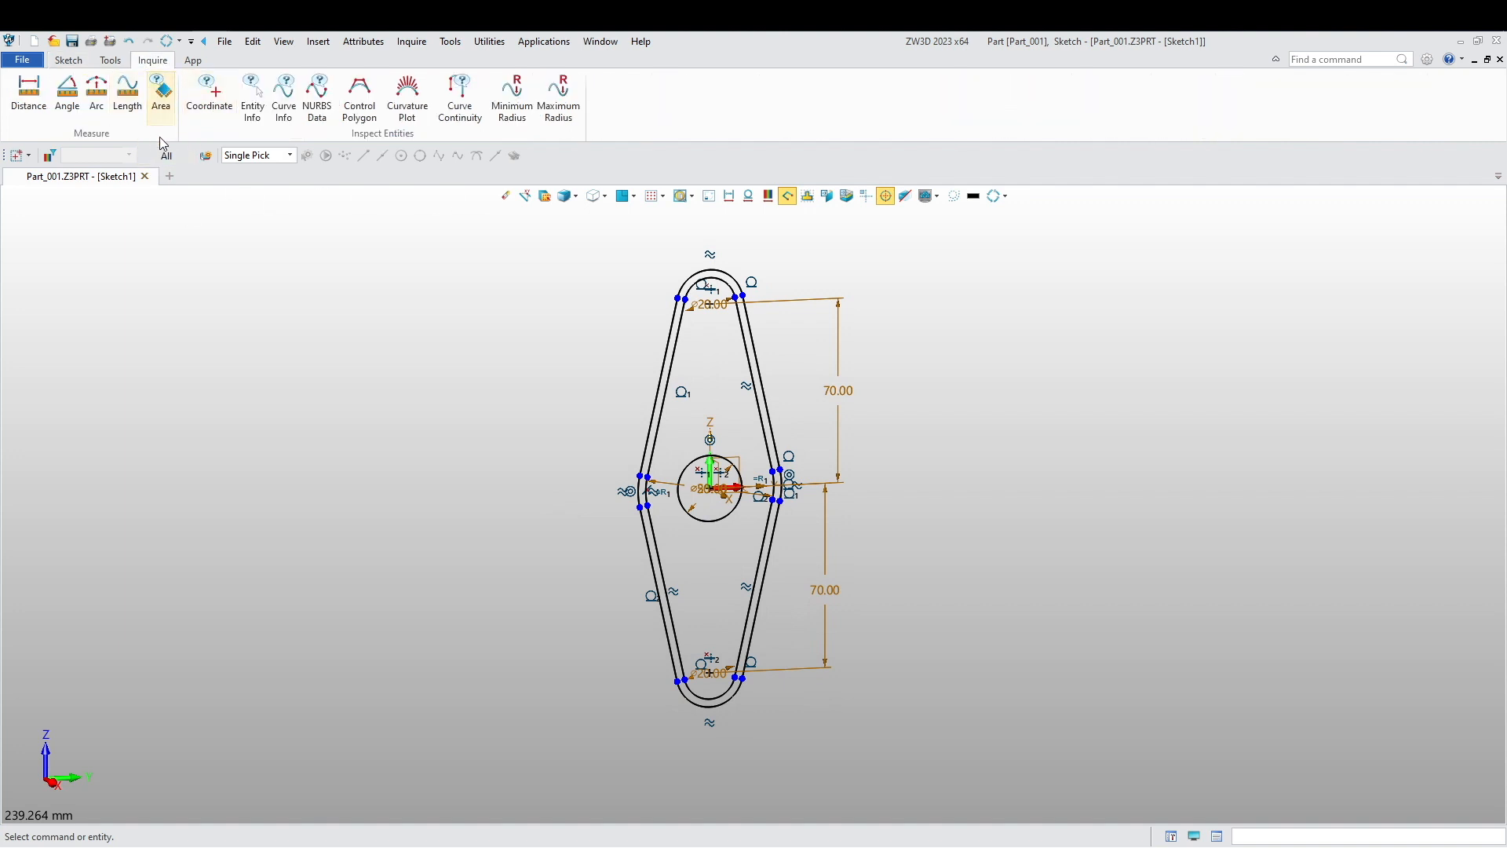
pyautogui.click(110, 60)
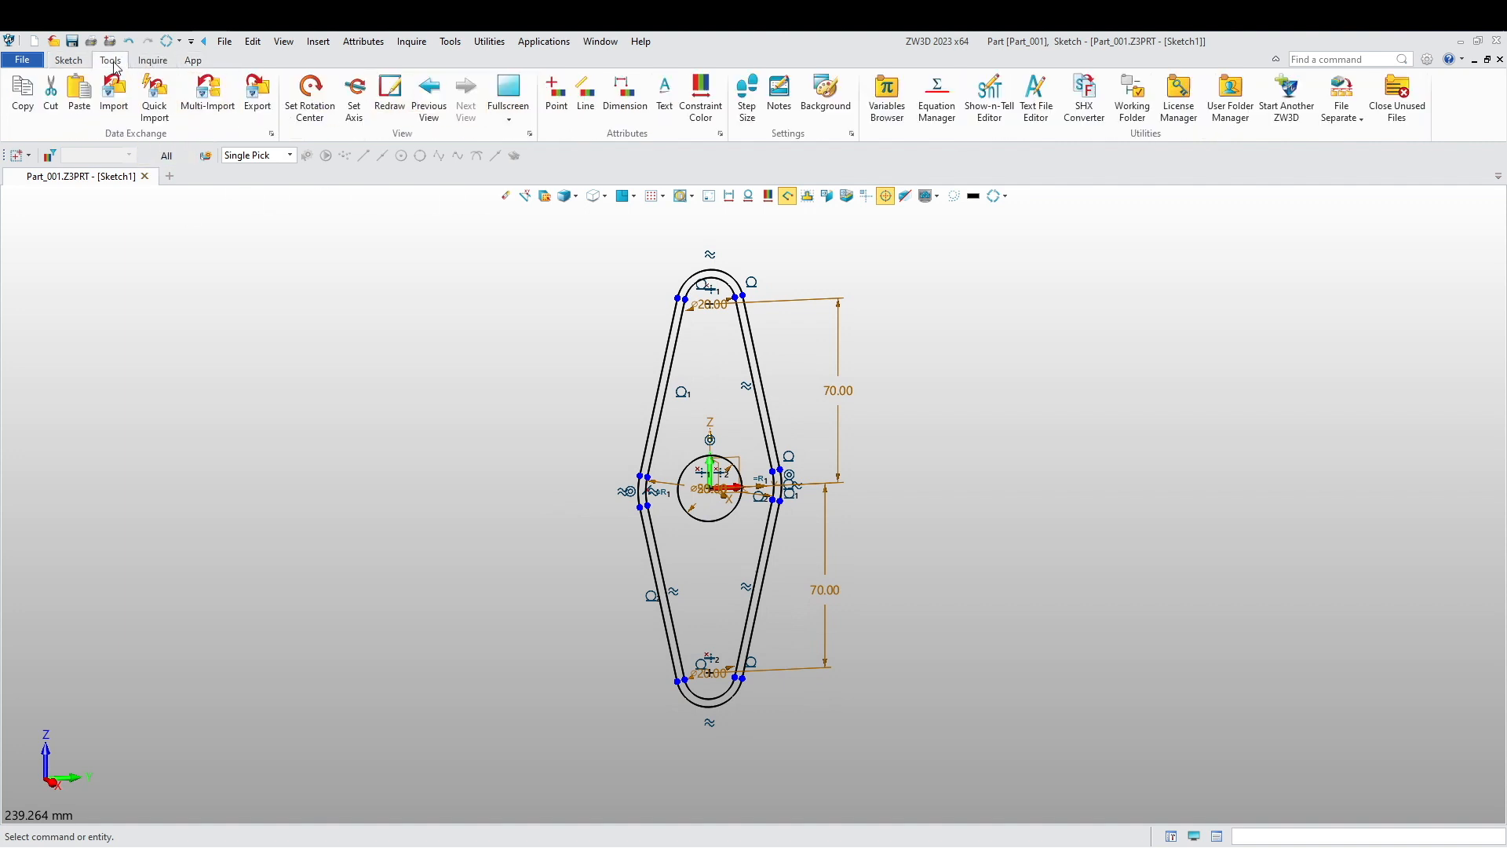
pyautogui.click(70, 62)
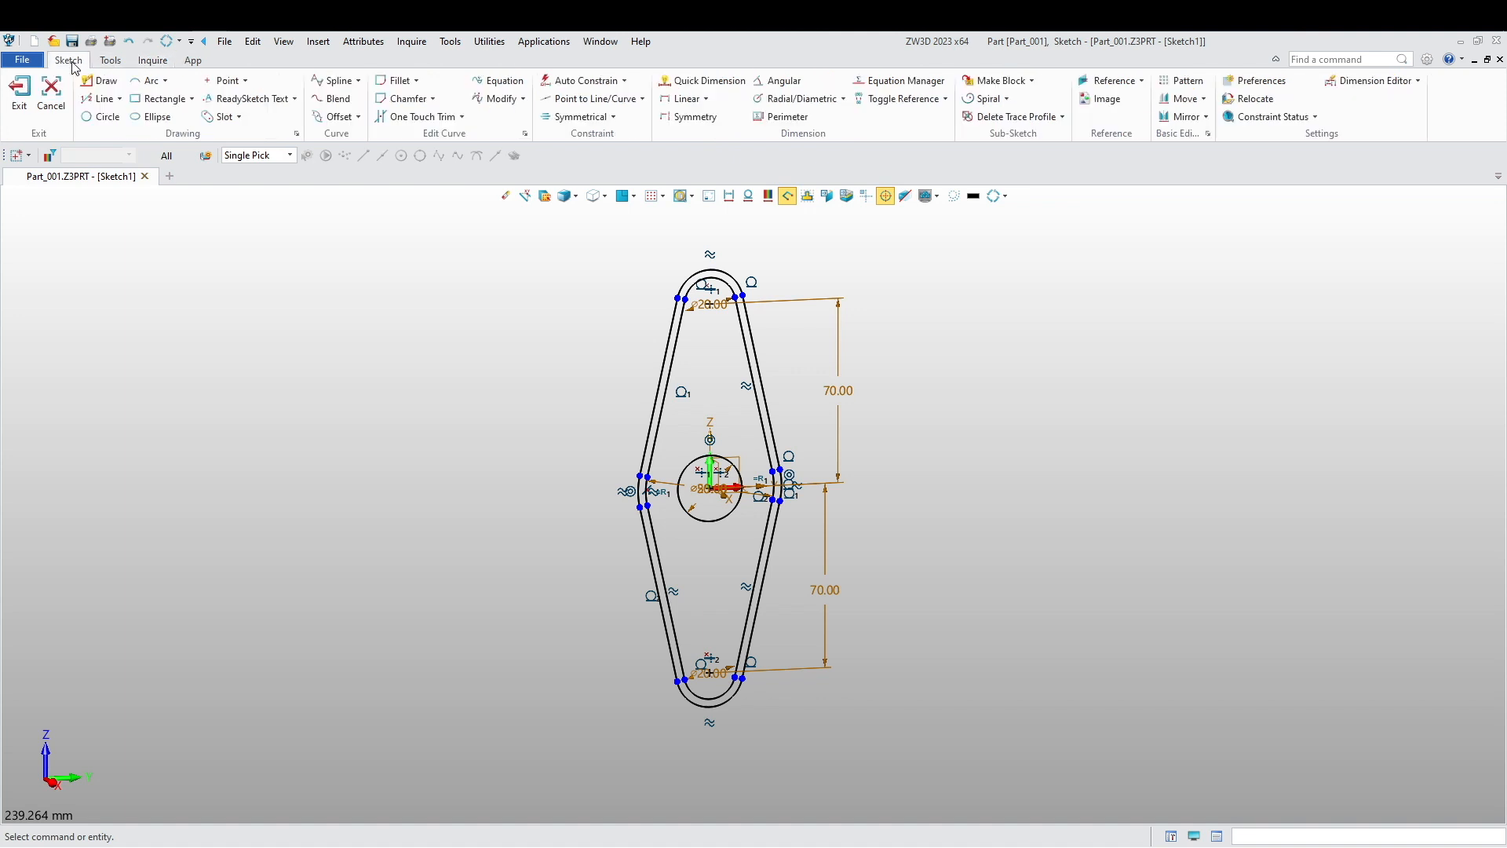
pyautogui.scroll(-2, 424, 507)
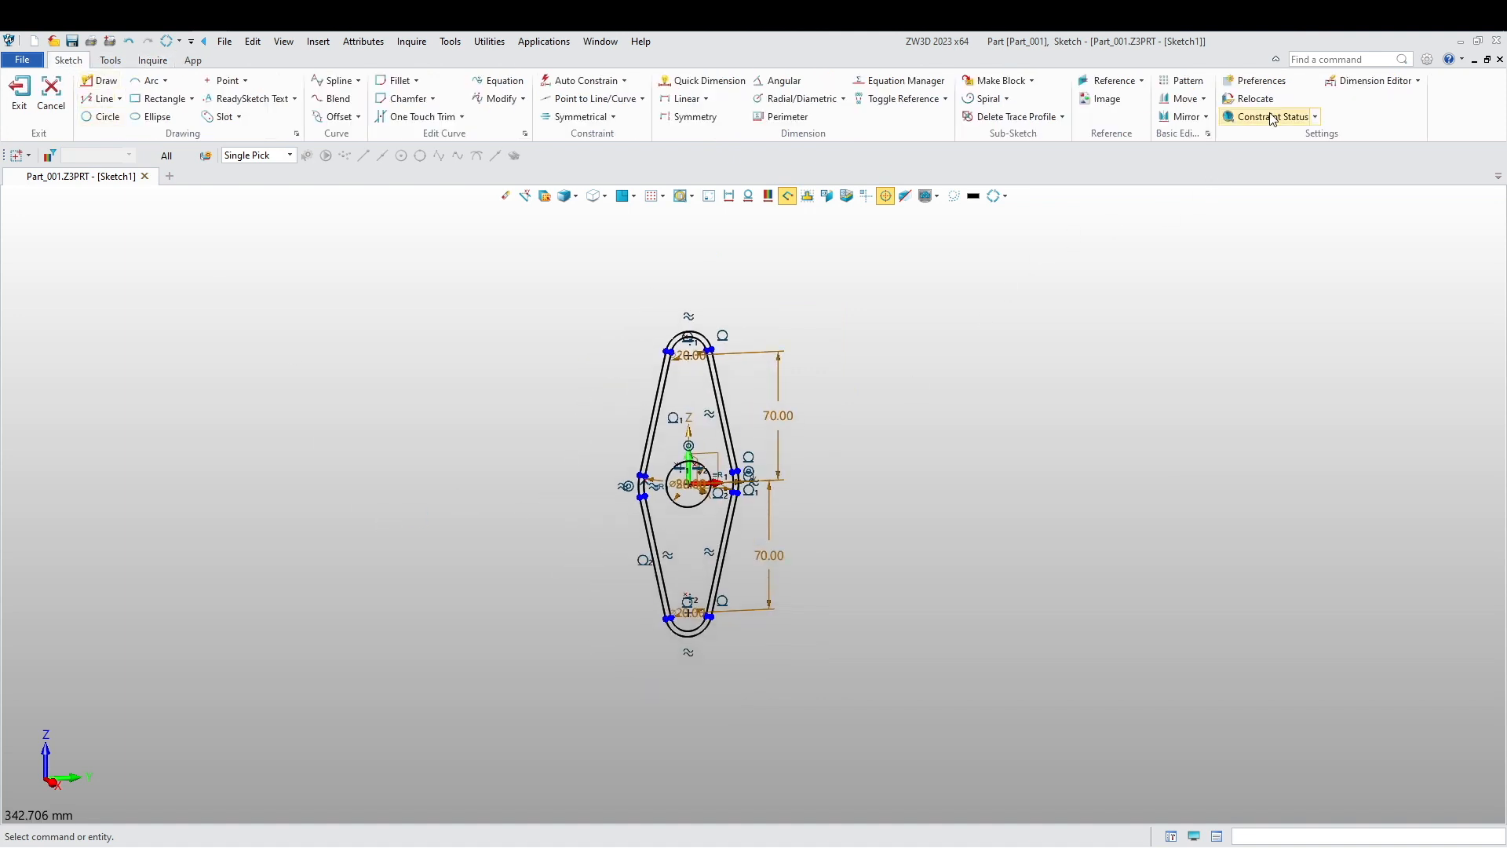
pyautogui.click(1272, 116)
pyautogui.scroll(5, 680, 531)
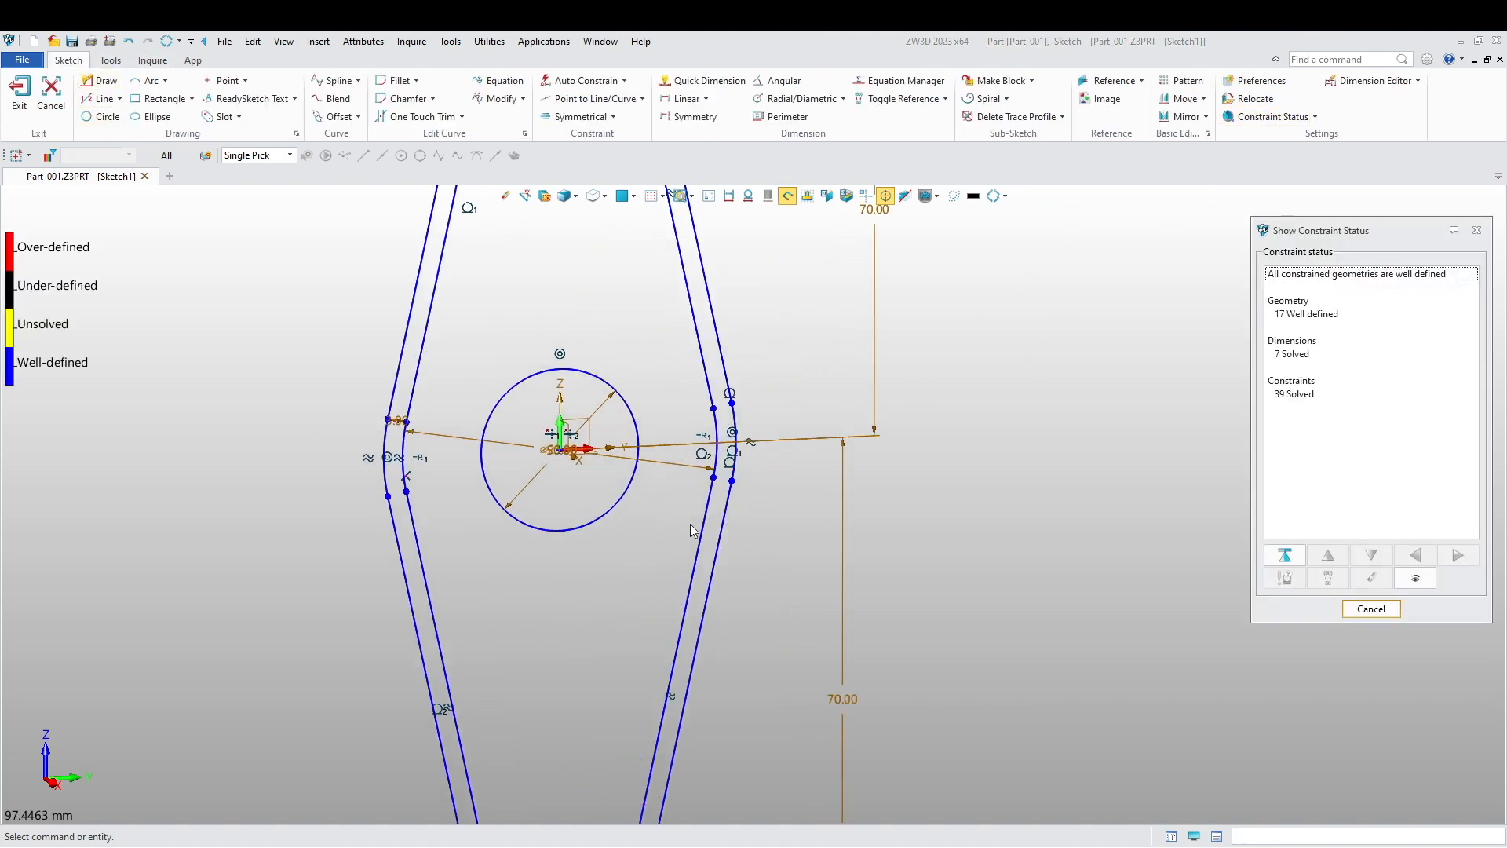
pyautogui.scroll(-3, 680, 532)
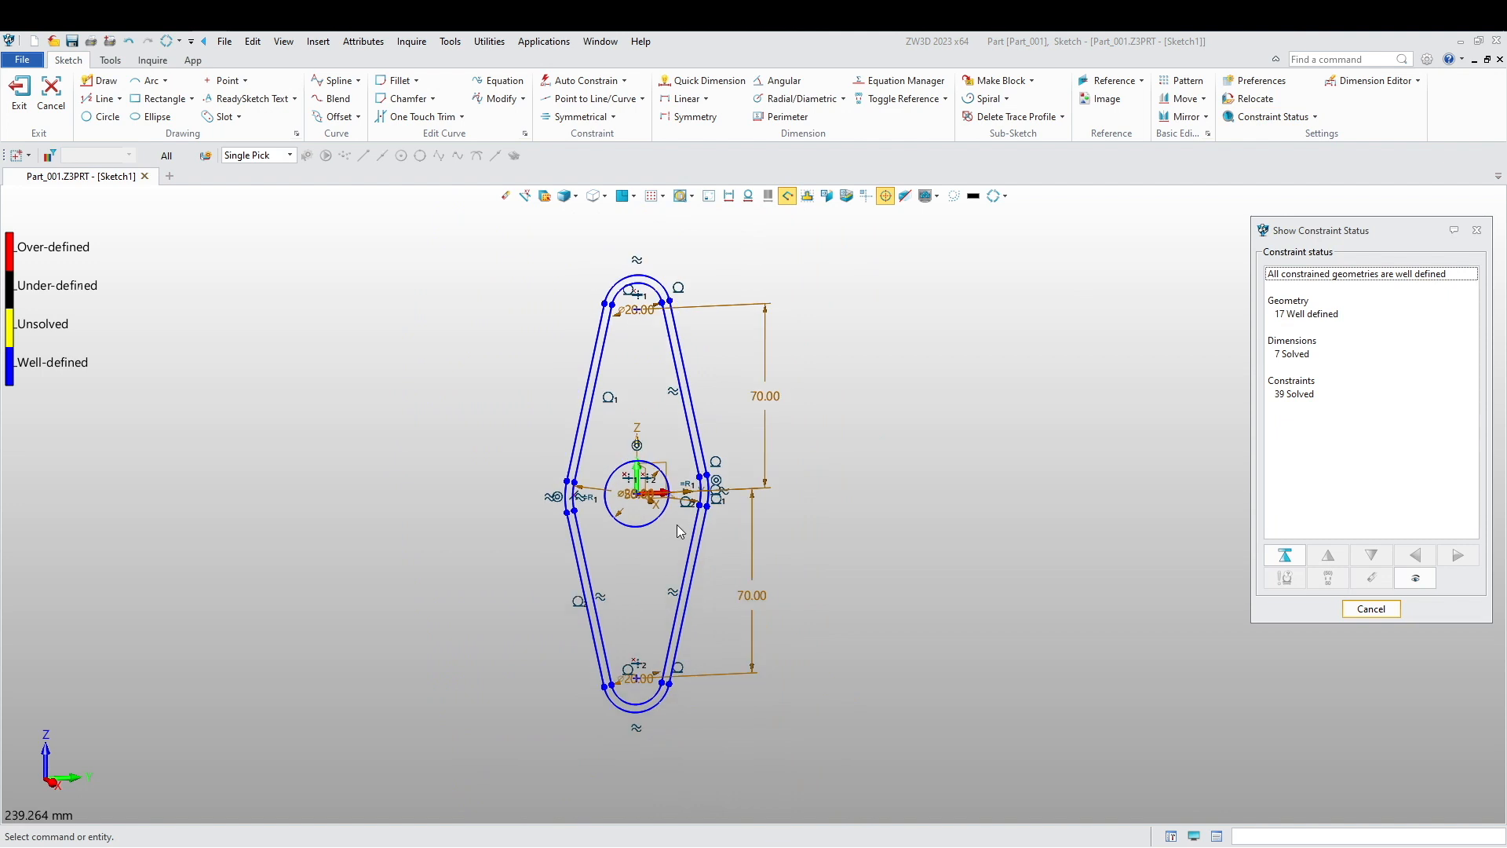
pyautogui.click(1476, 230)
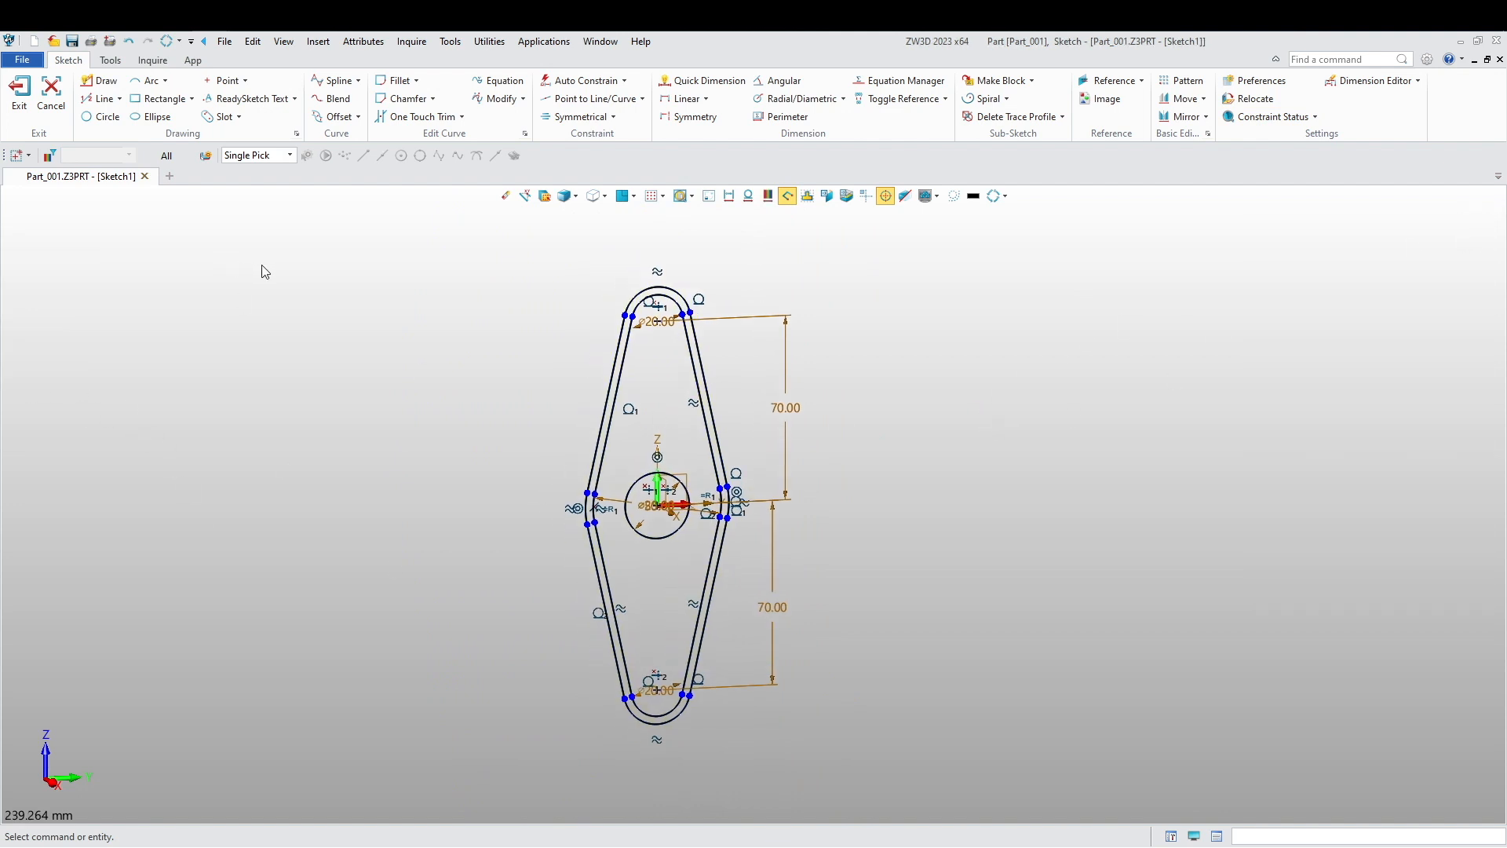
pyautogui.click(19, 90)
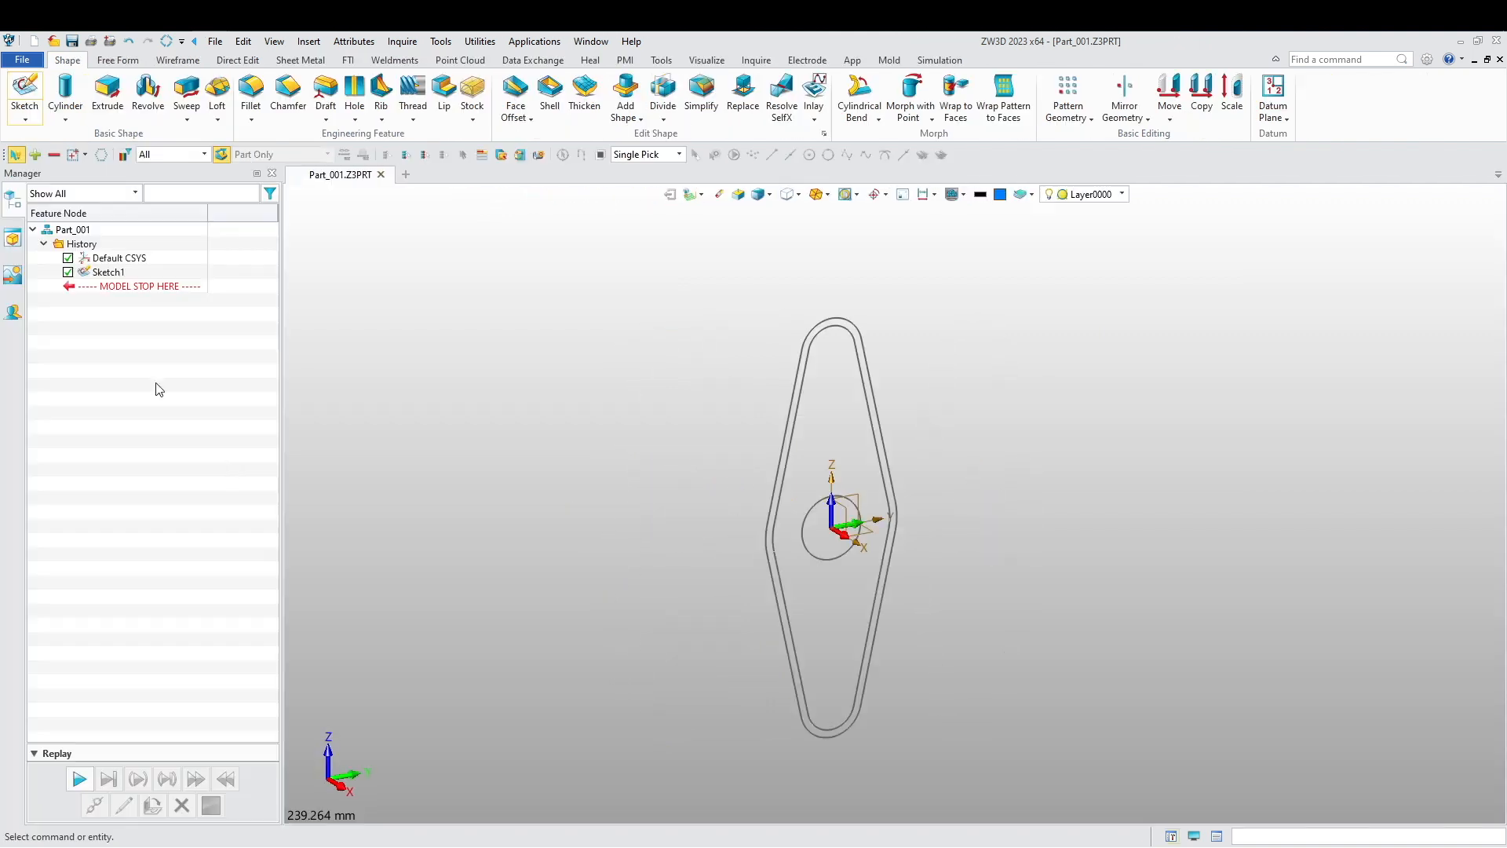
pyautogui.moveTo(458, 506); pyautogui.dragTo(424, 511, button='middle')
pyautogui.click(107, 88)
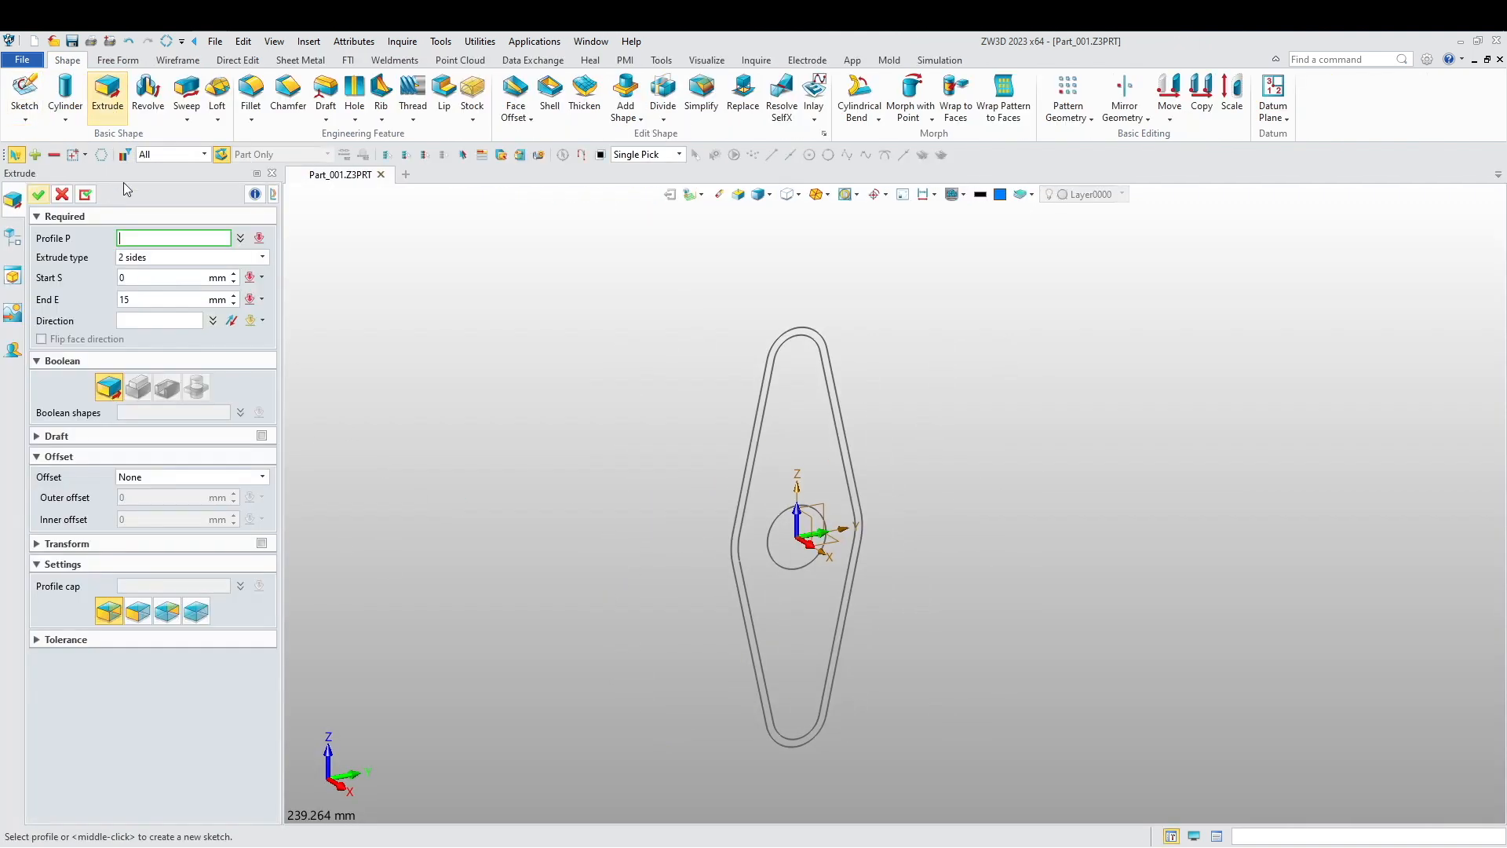
pyautogui.moveTo(718, 637); pyautogui.dragTo(637, 622, button='middle')
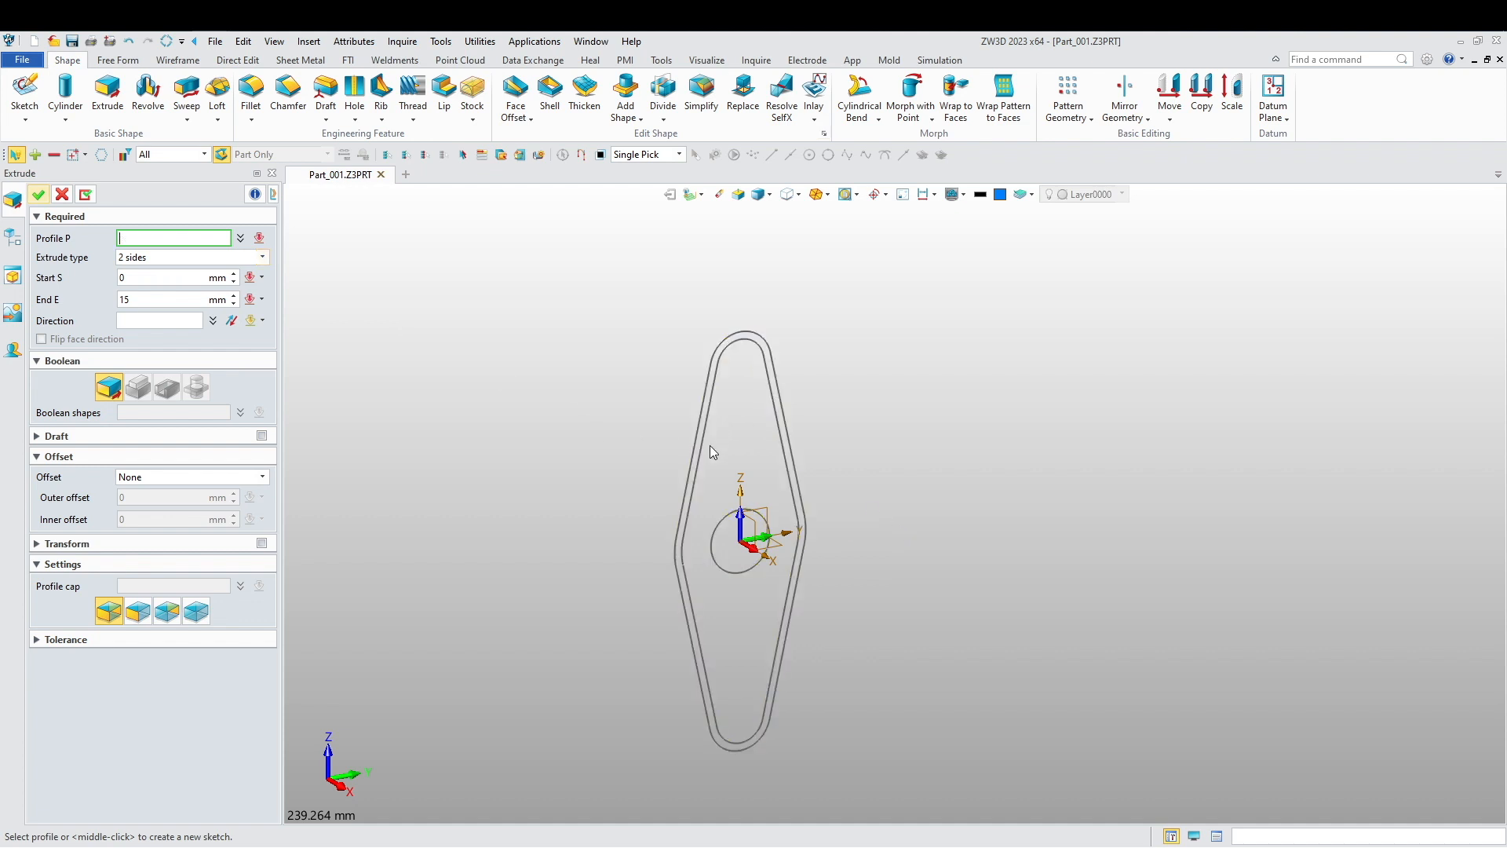
pyautogui.click(782, 443)
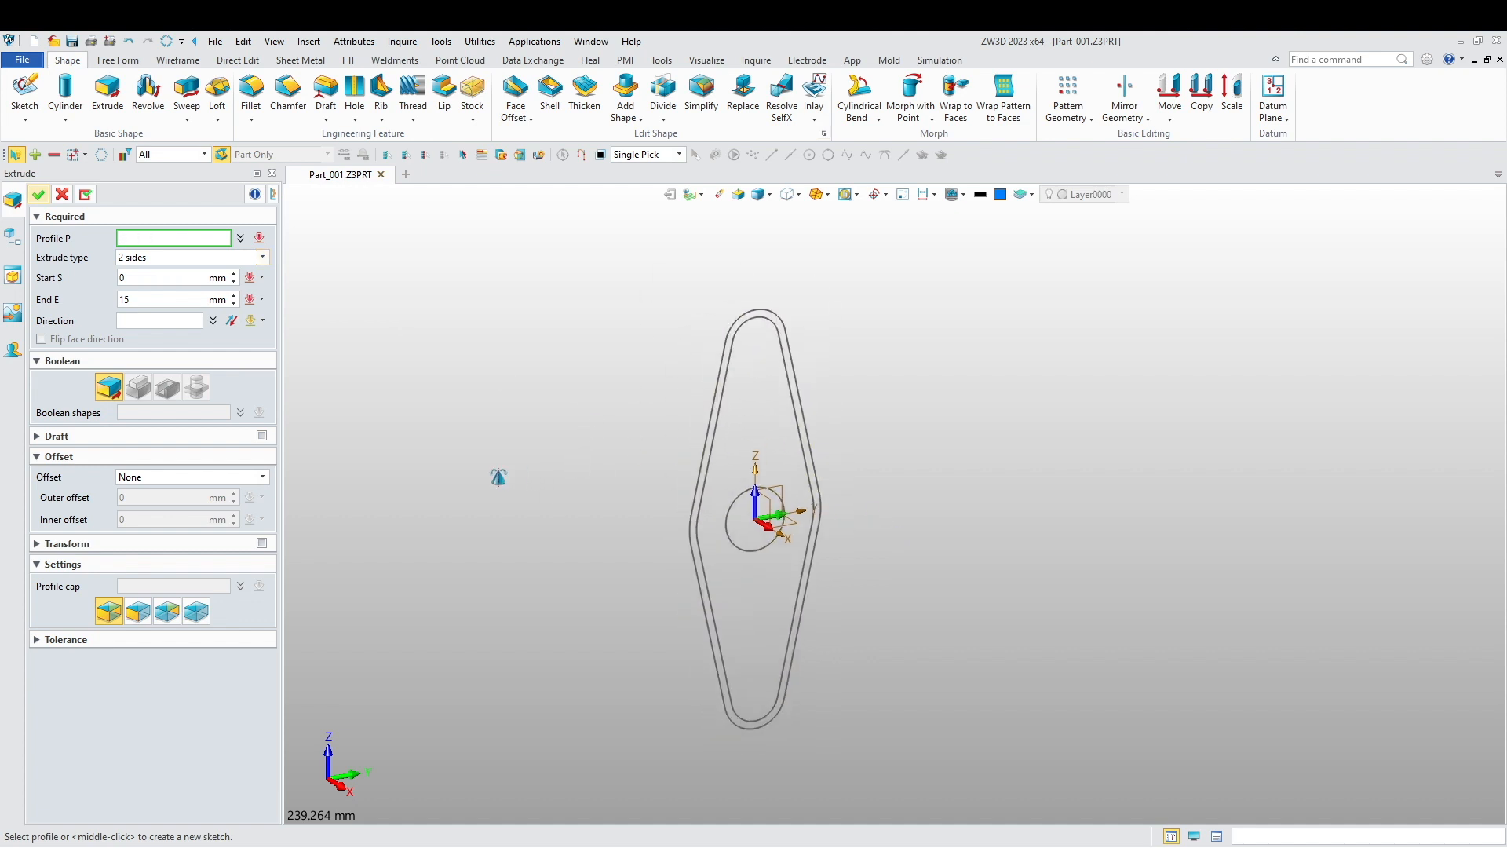
pyautogui.click(773, 317)
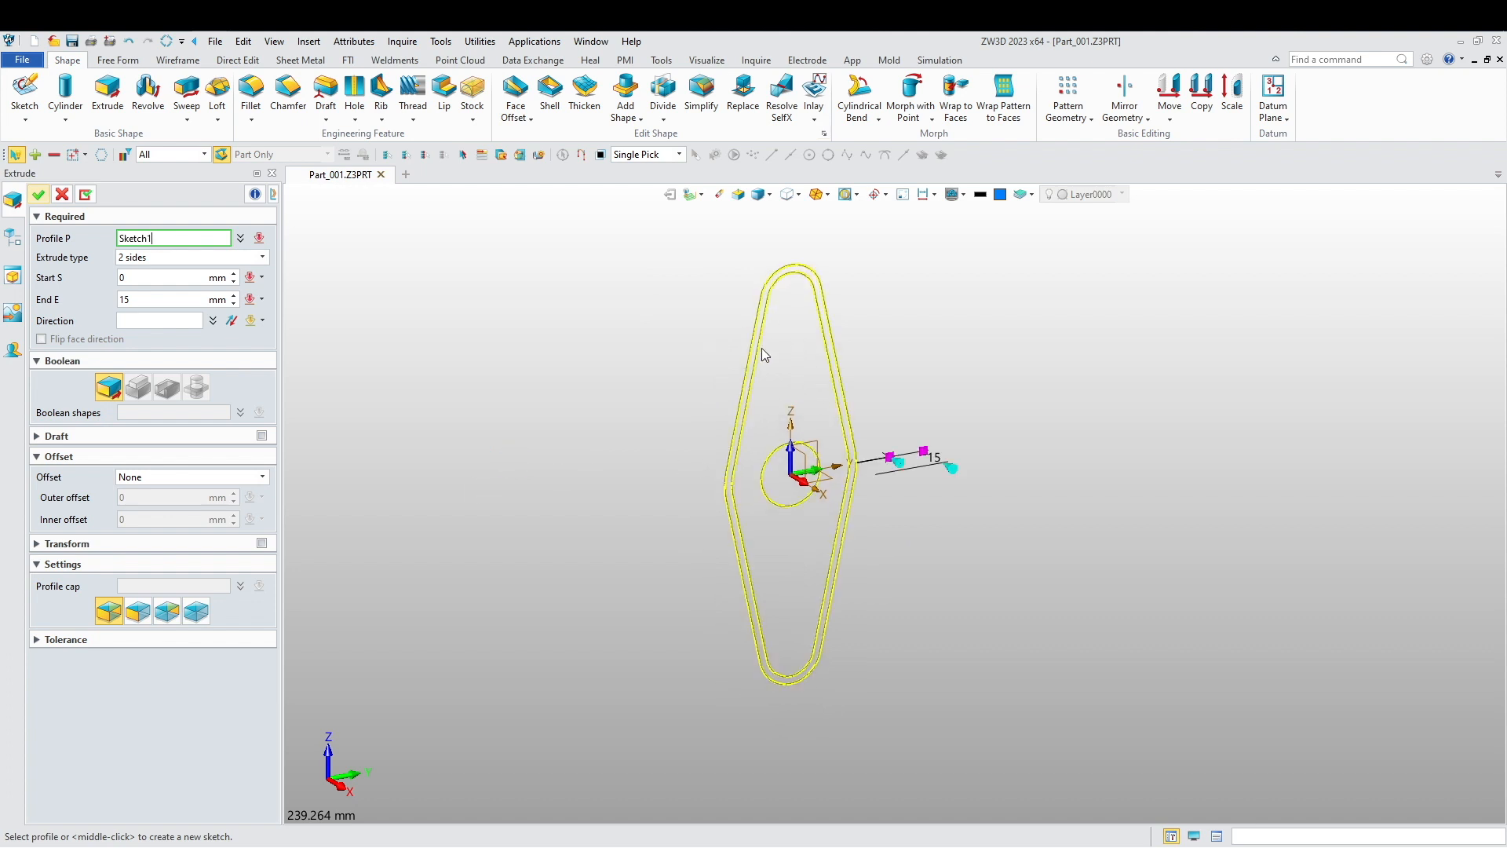
pyautogui.click(757, 347)
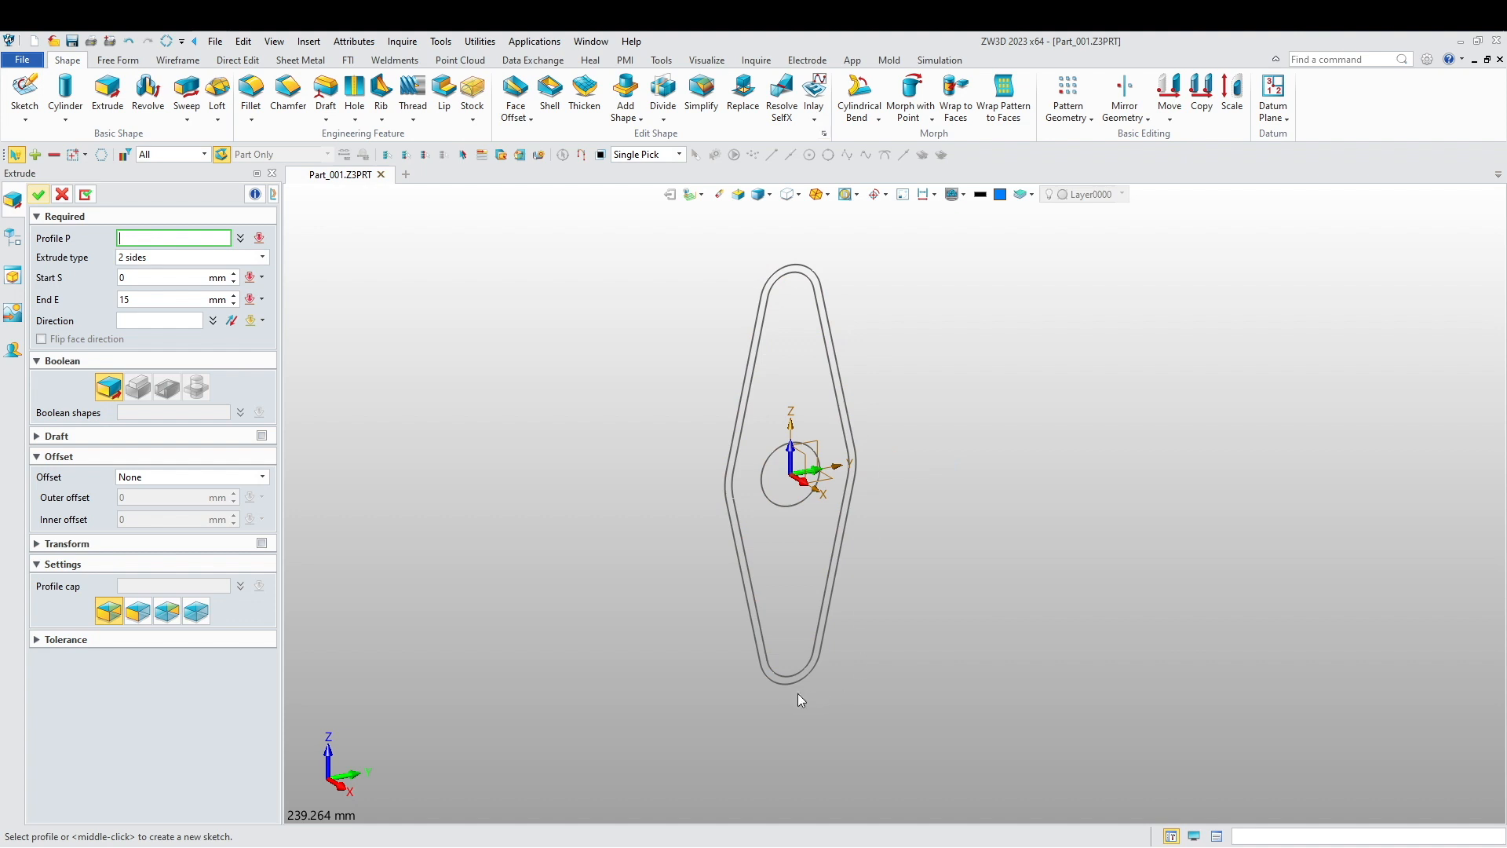
pyautogui.click(755, 308)
pyautogui.click(747, 334)
pyautogui.click(726, 520)
pyautogui.click(727, 519)
pyautogui.click(734, 503)
pyautogui.press('Escape')
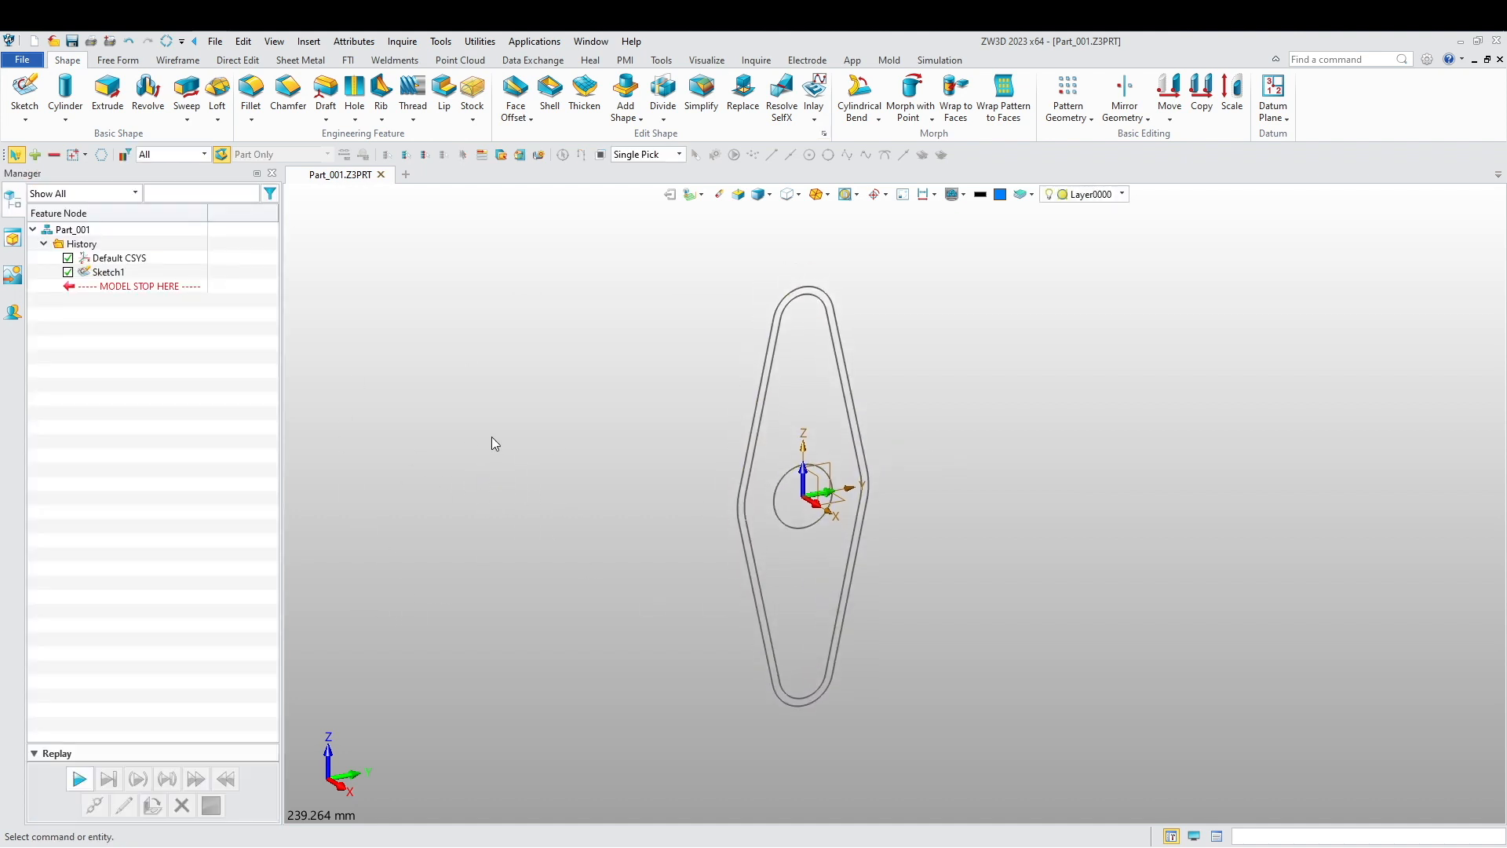
# - Extrude the inner outline with the central circle as a hole from -15 mm to 15 mm, restricting selection to curves
pyautogui.click(108, 90)
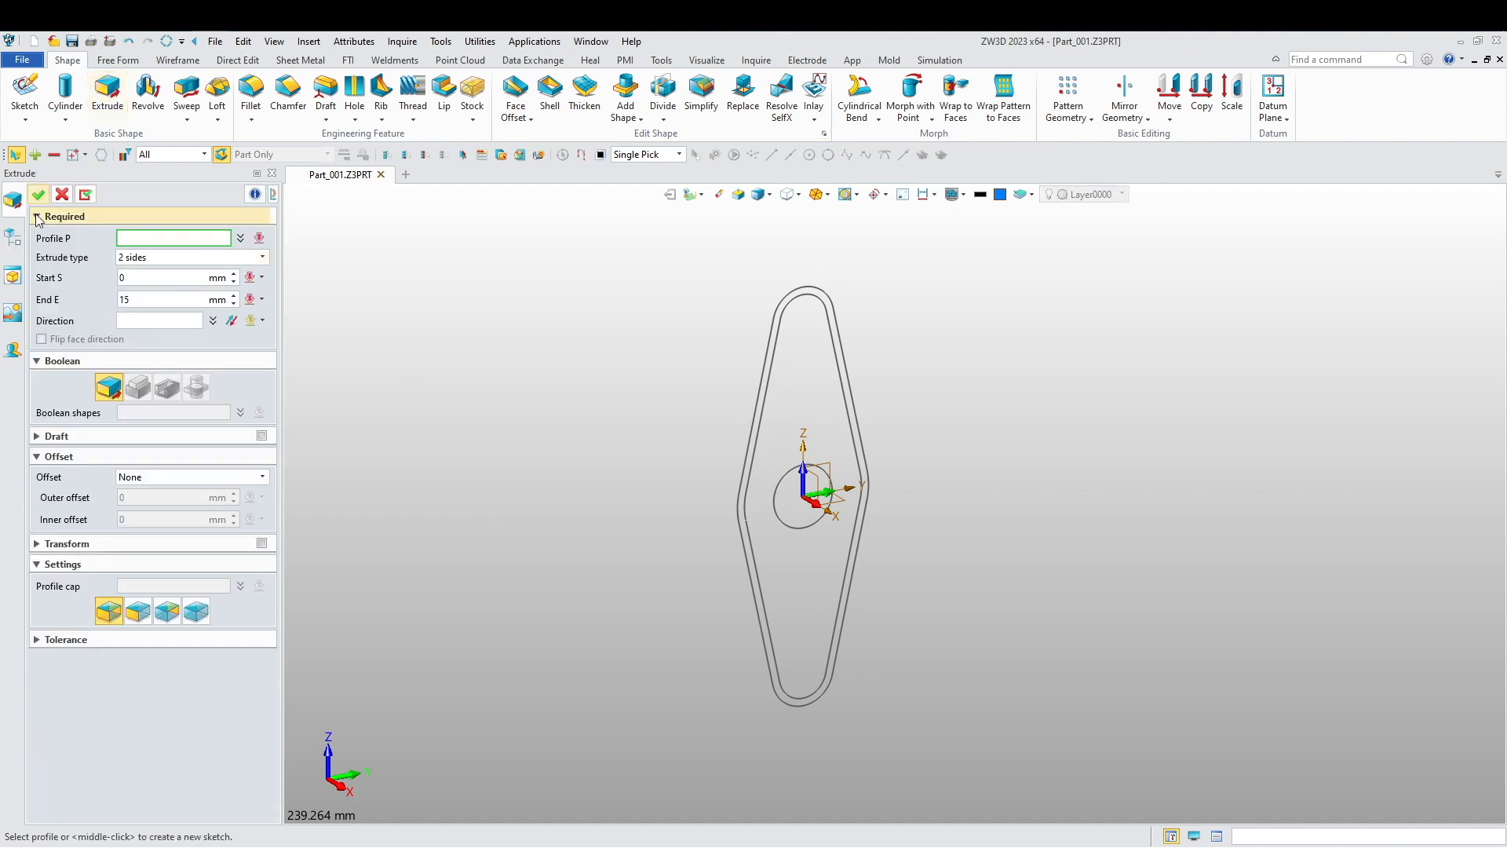
pyautogui.click(203, 154)
pyautogui.click(171, 192)
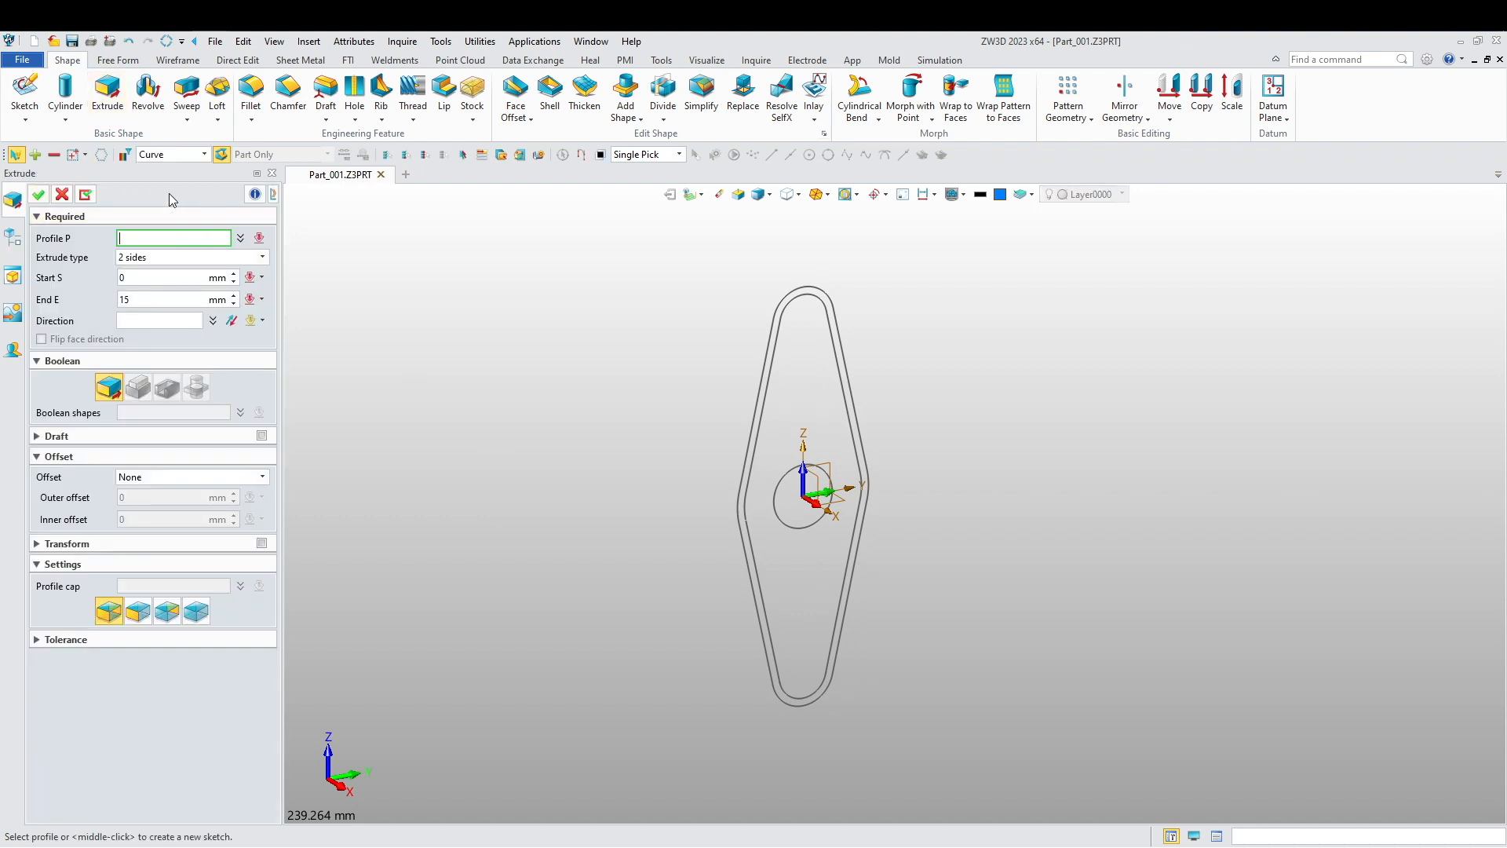
pyautogui.click(755, 562)
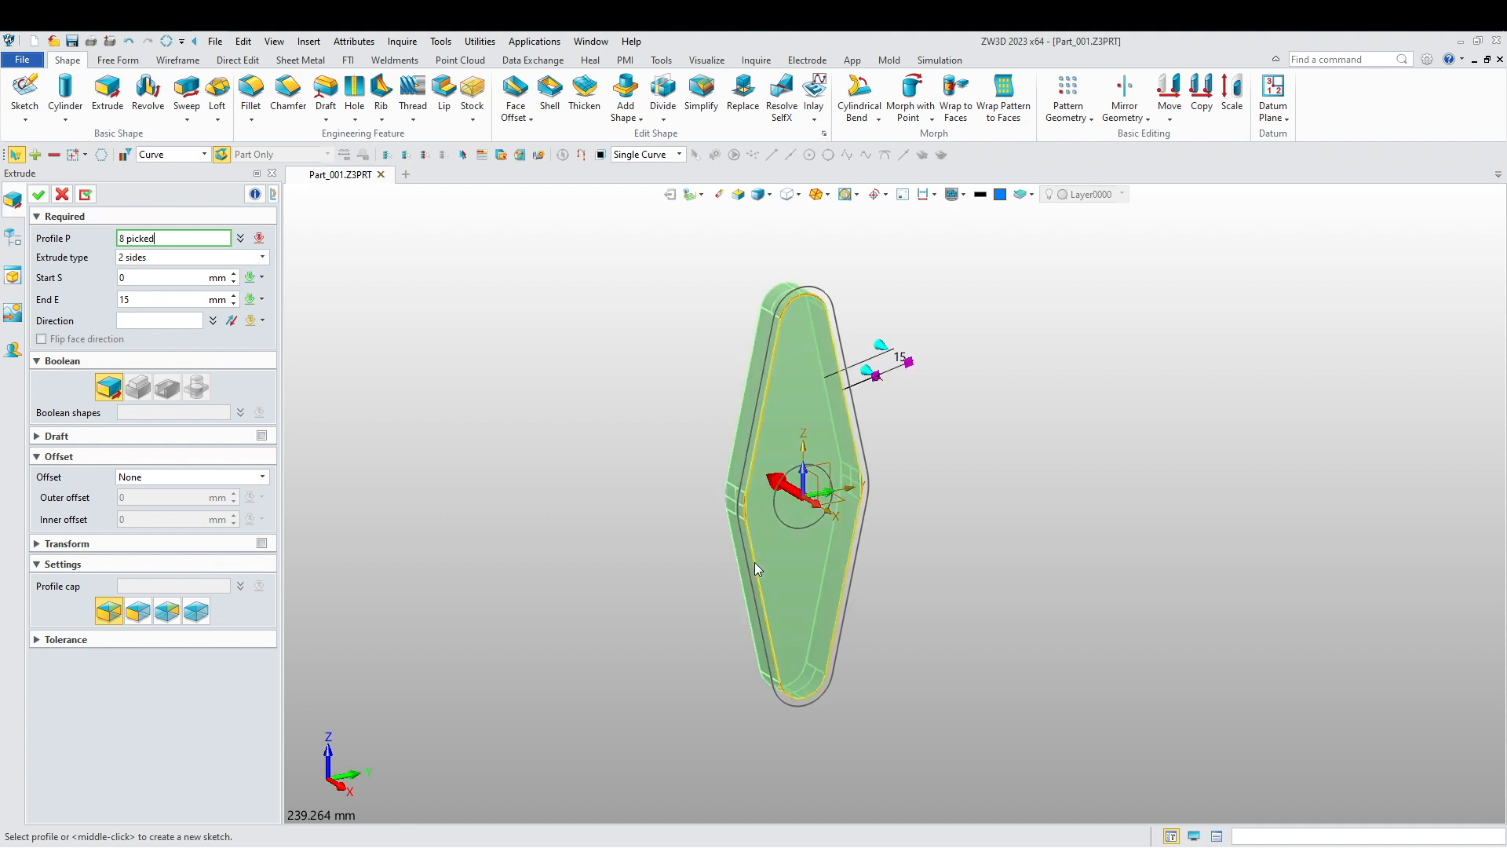
pyautogui.click(787, 536)
pyautogui.click(137, 277)
pyautogui.write('-15')
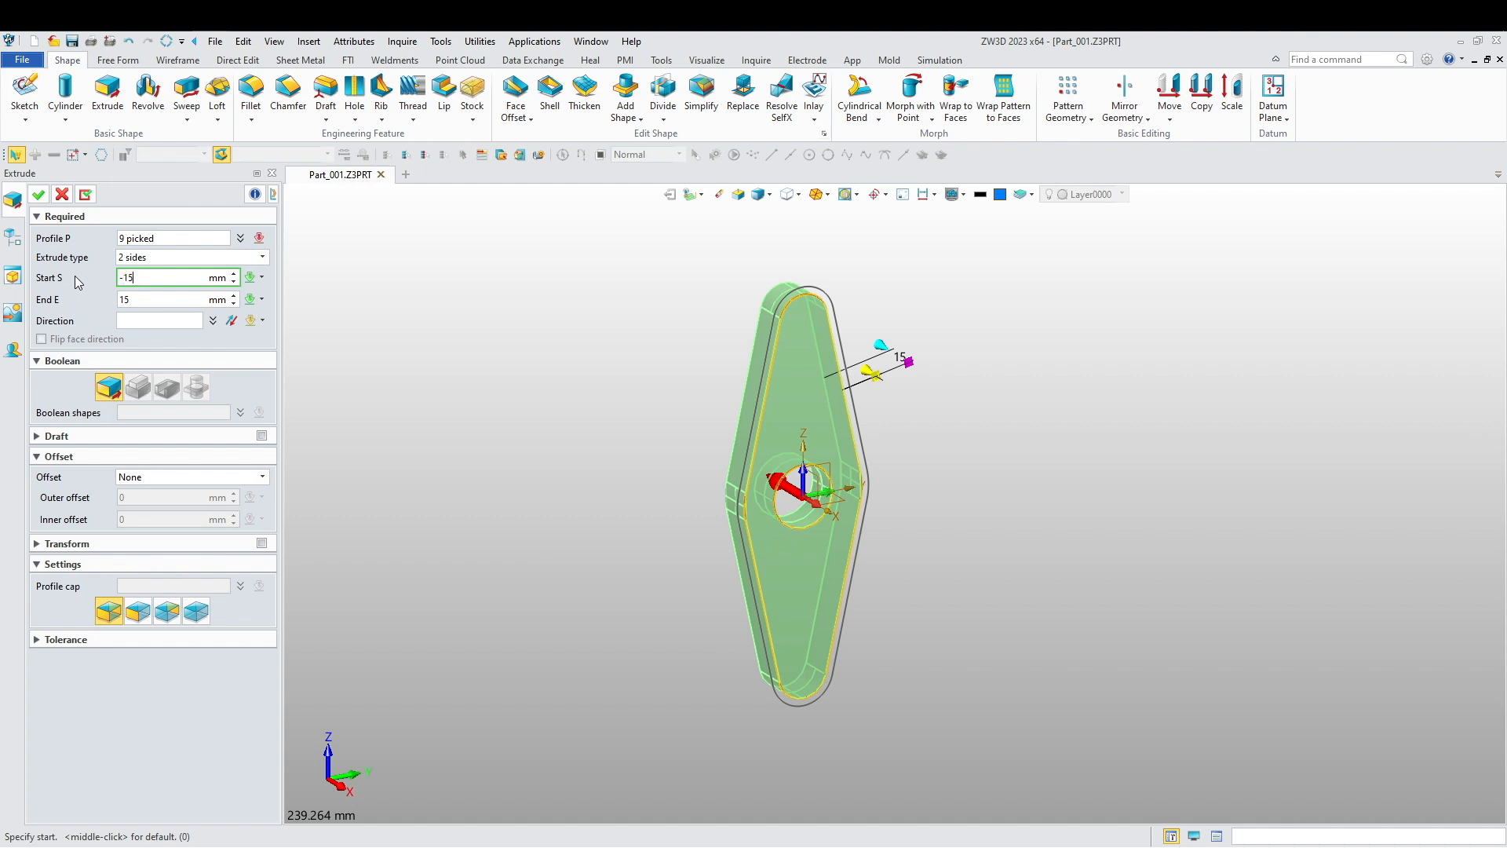
pyautogui.press('Return')
pyautogui.moveTo(521, 534)
pyautogui.mouseDown(button='right')
pyautogui.moveTo(623, 555)
pyautogui.moveTo(537, 535)
pyautogui.moveTo(545, 544)
pyautogui.mouseUp(button='right')
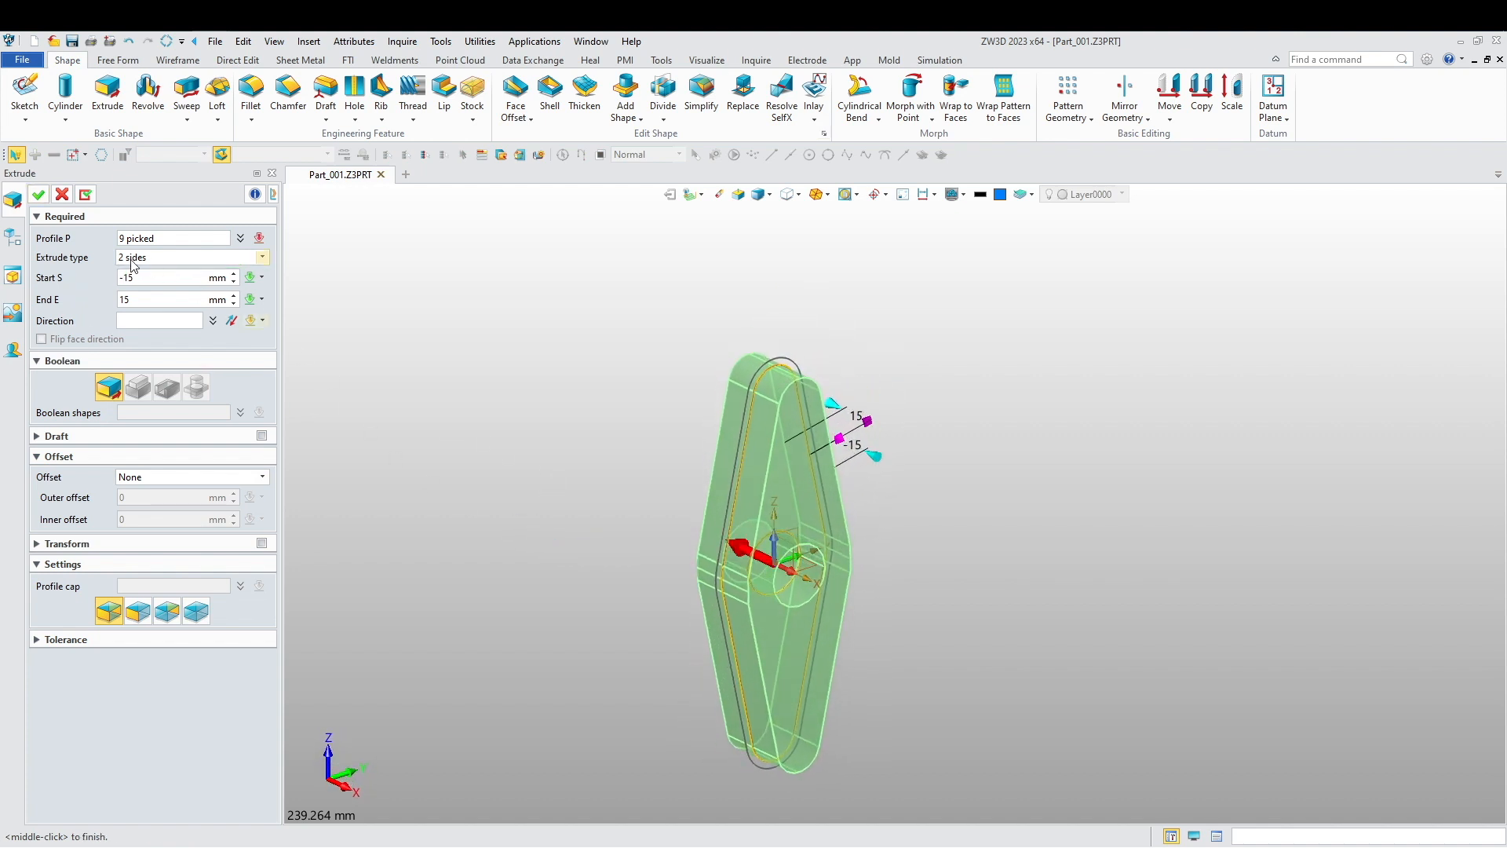
pyautogui.click(38, 194)
# - Extrude the band between the inner and outer outlines as a separate base body from -15 mm to -12.5 mm
pyautogui.moveTo(491, 422); pyautogui.dragTo(636, 474, button='right')
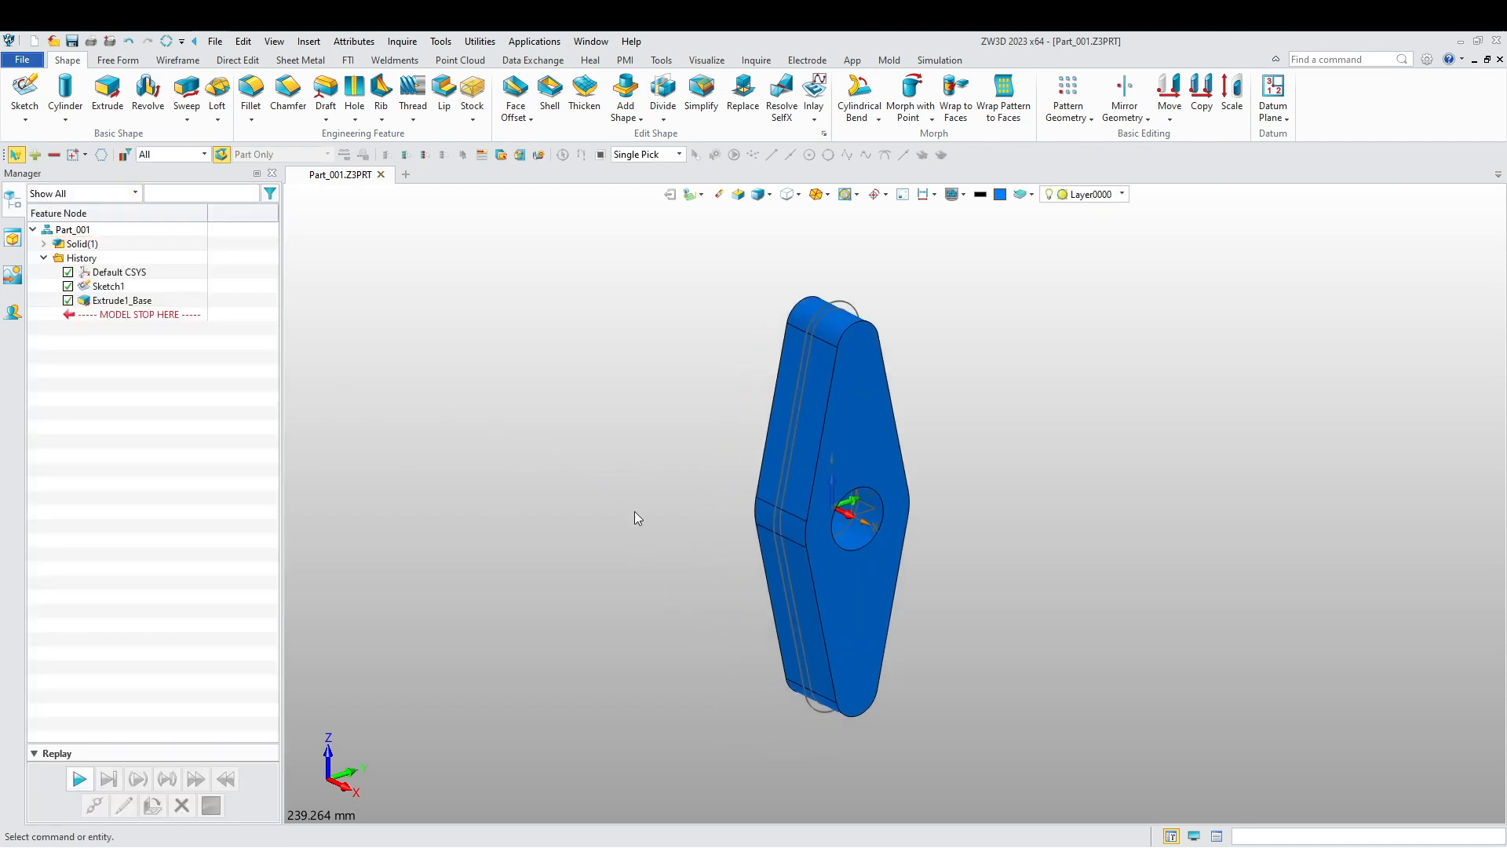
pyautogui.click(107, 90)
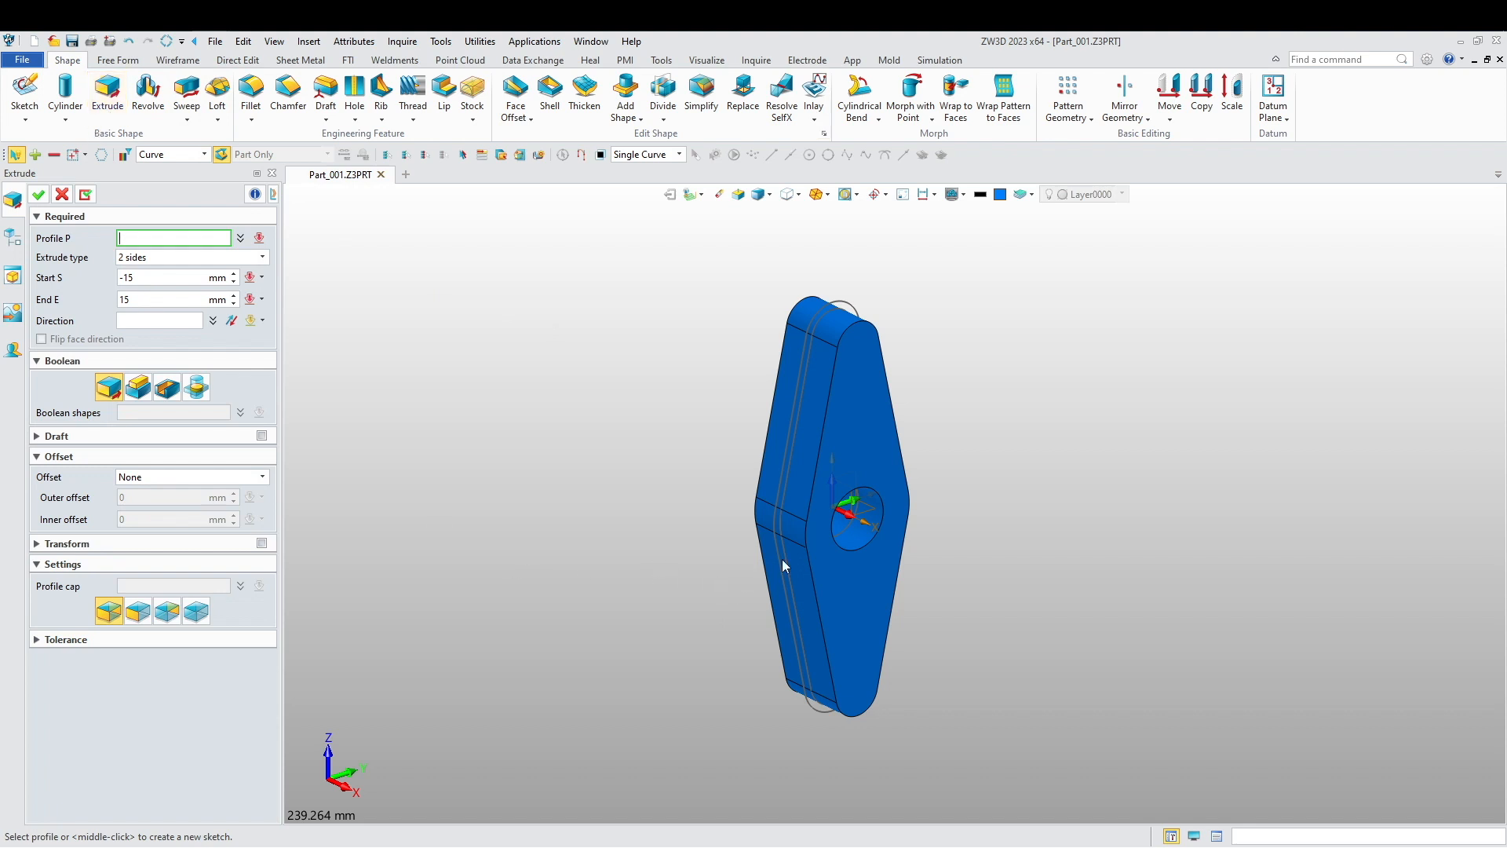
pyautogui.click(794, 455)
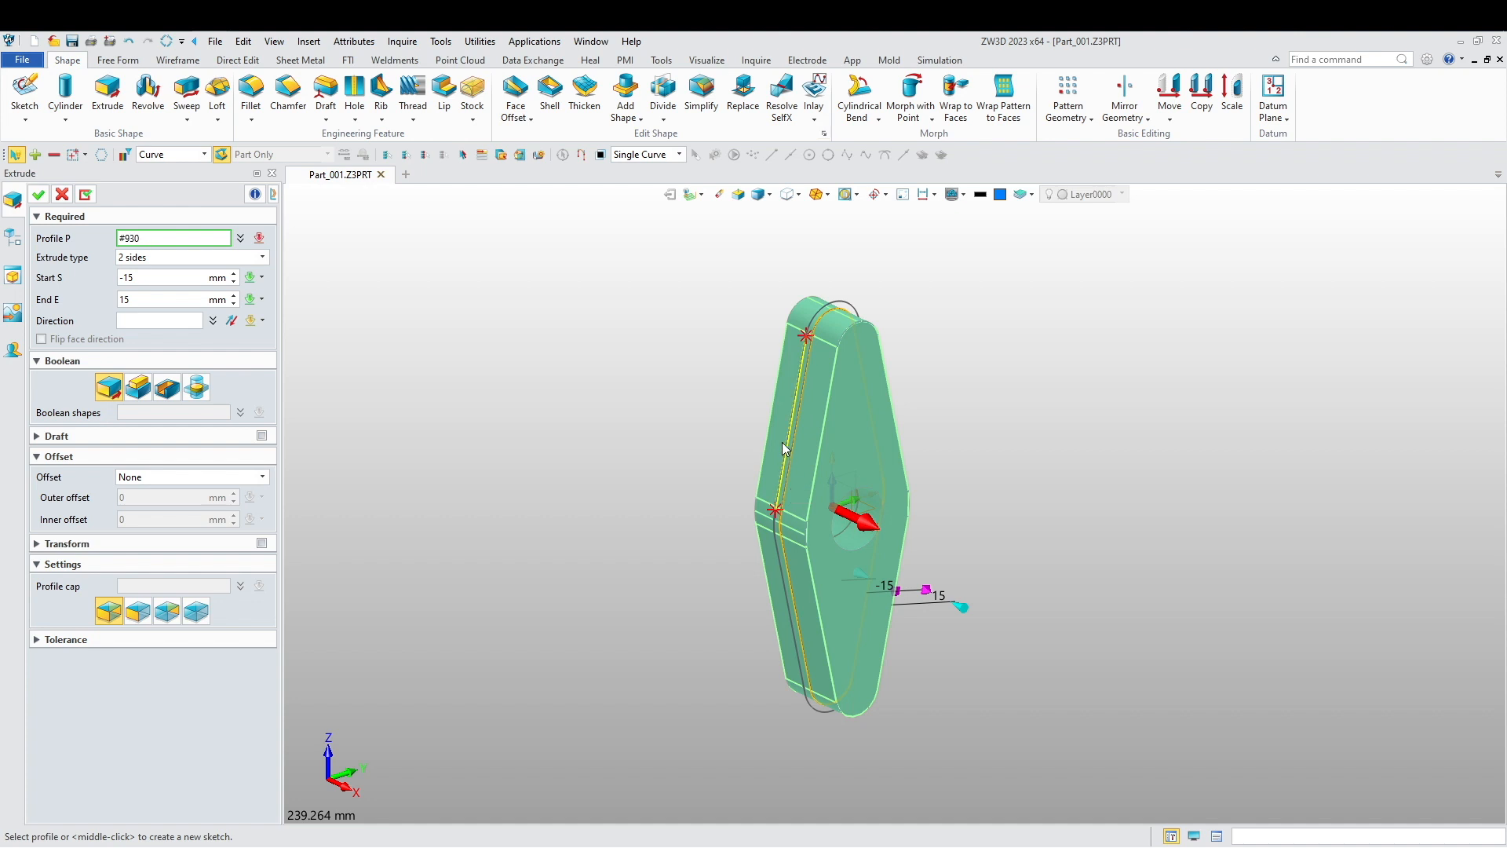
pyautogui.click(784, 448)
pyautogui.click(158, 280)
pyautogui.press('Tab')
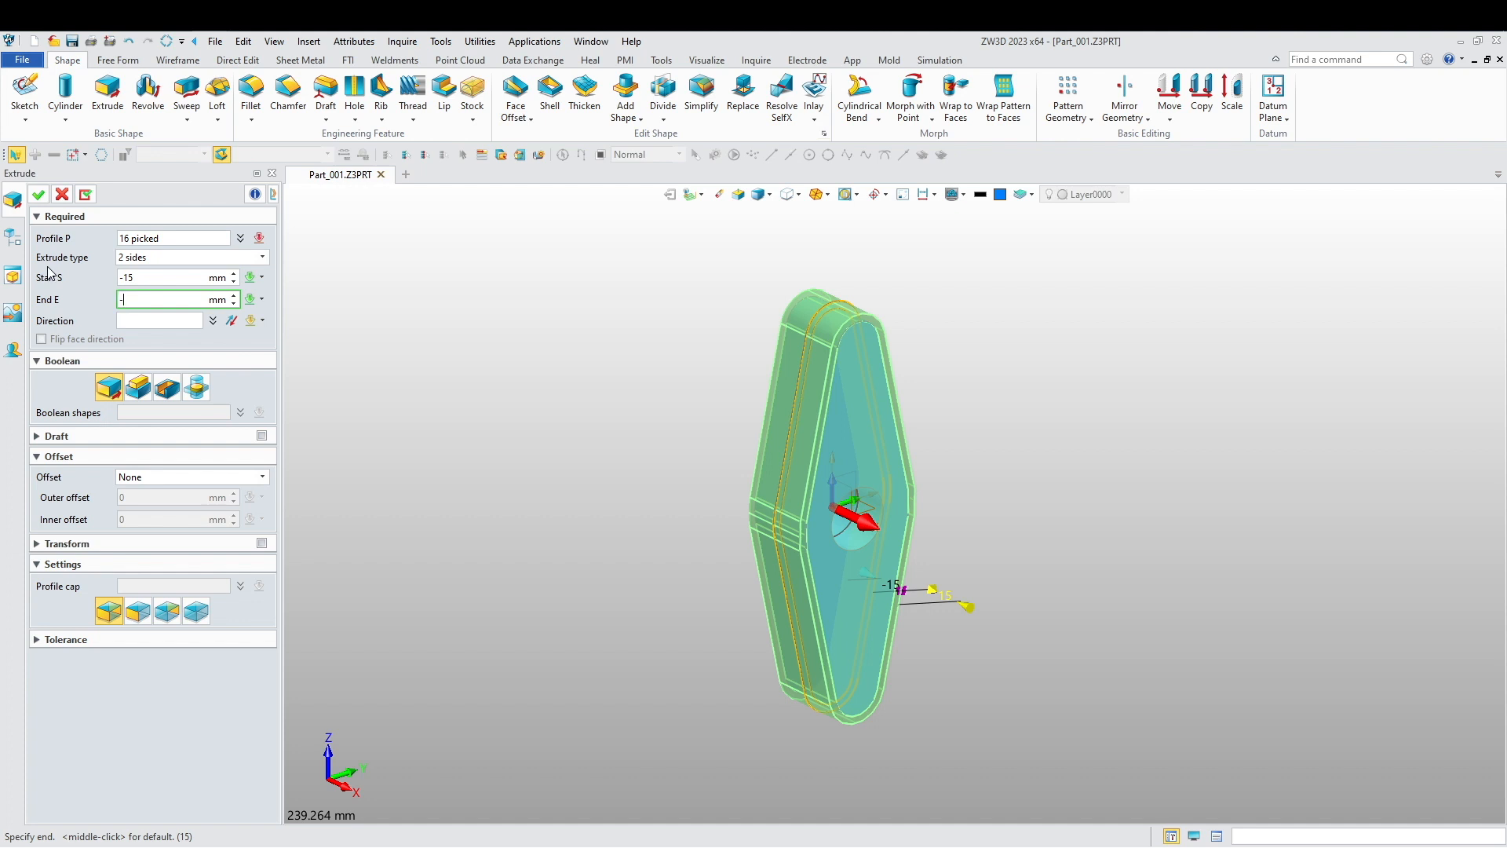
pyautogui.press('Return')
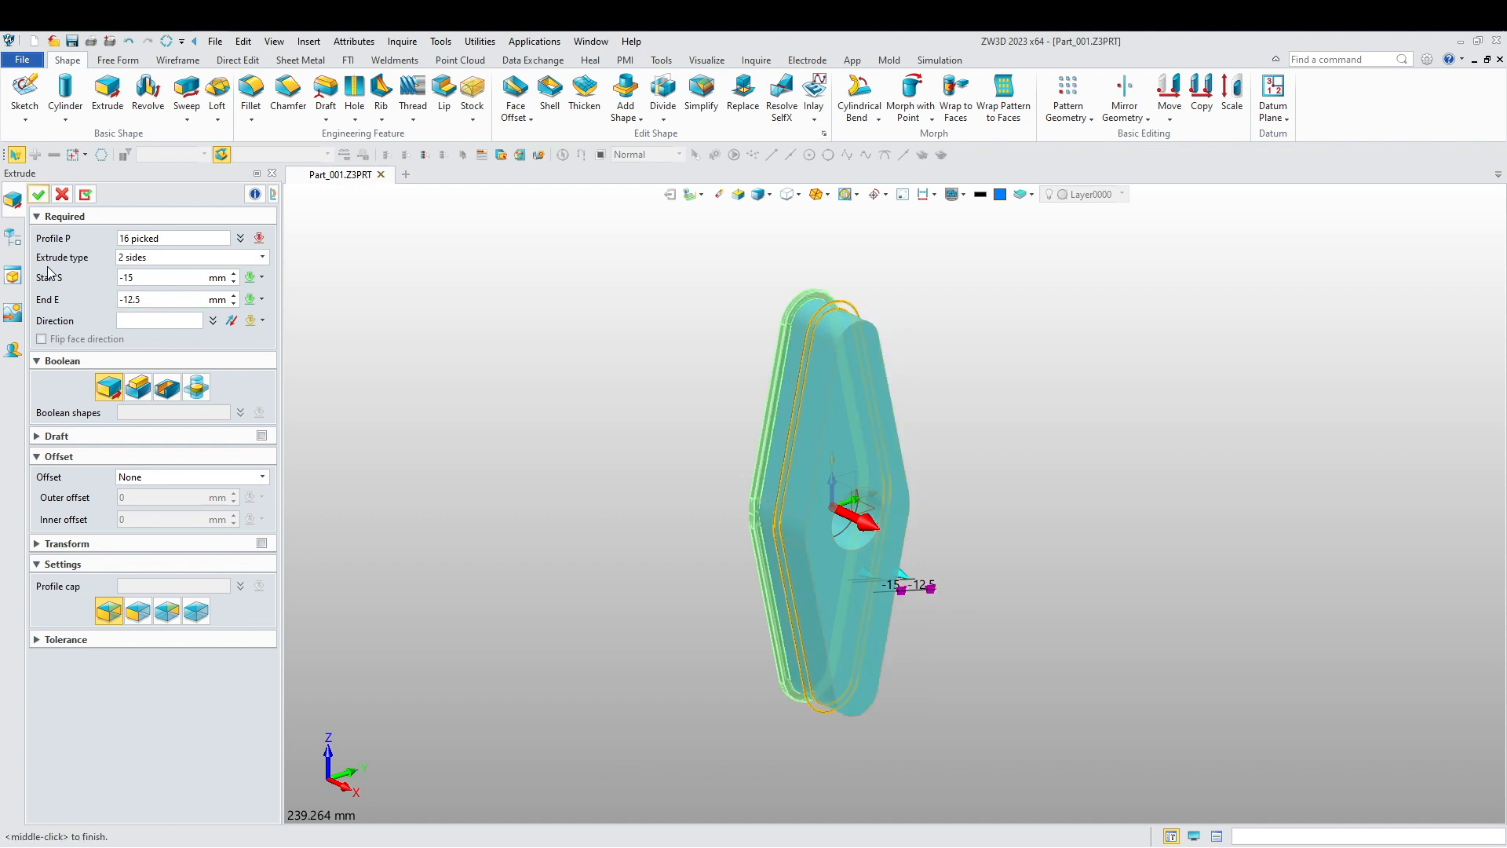
pyautogui.moveTo(458, 403); pyautogui.dragTo(486, 431, button='right')
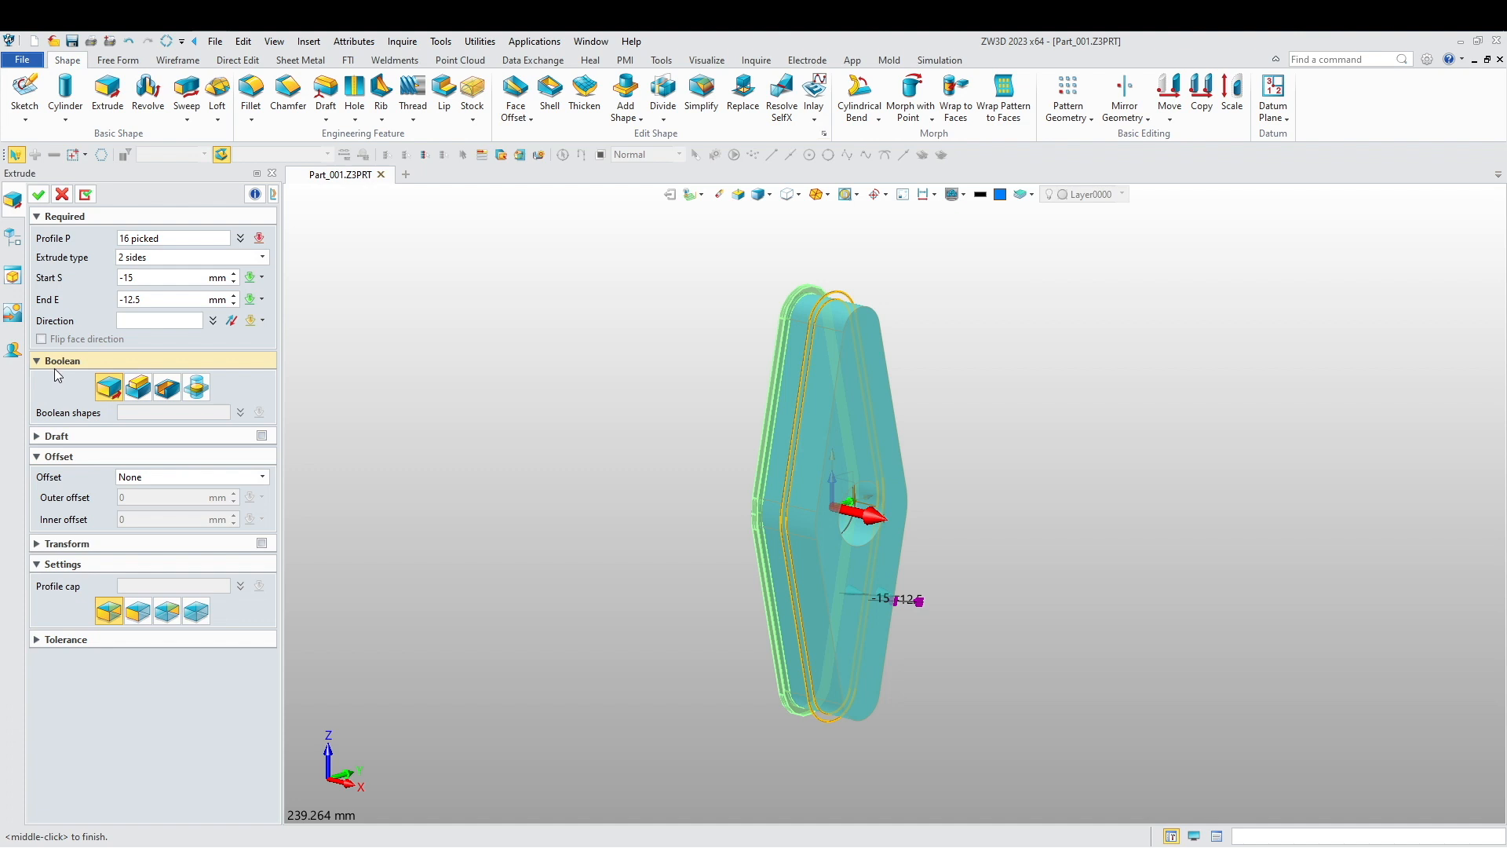
pyautogui.click(232, 321)
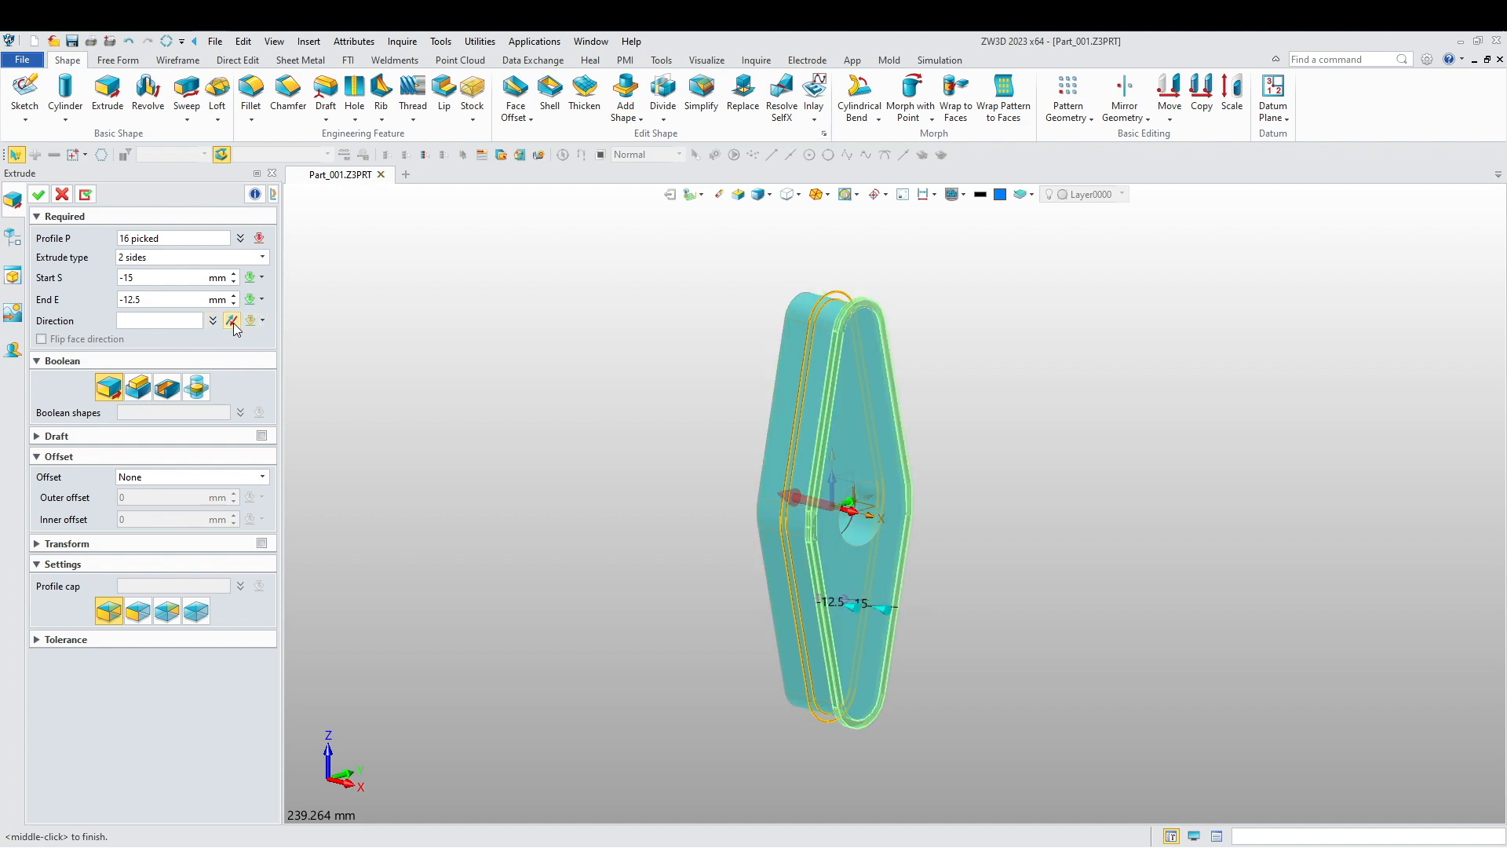
pyautogui.click(232, 322)
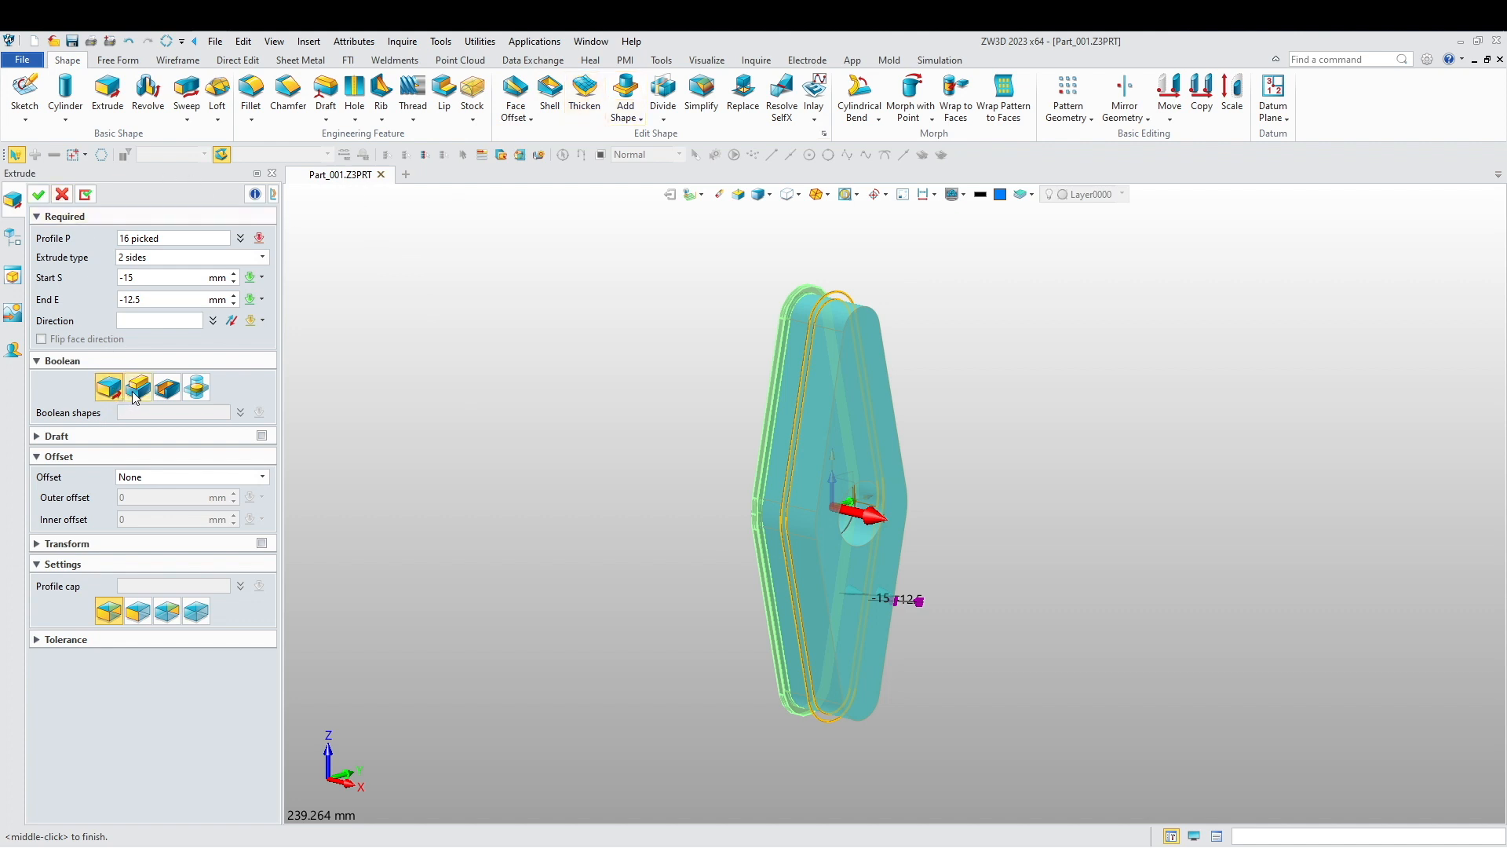
pyautogui.click(38, 202)
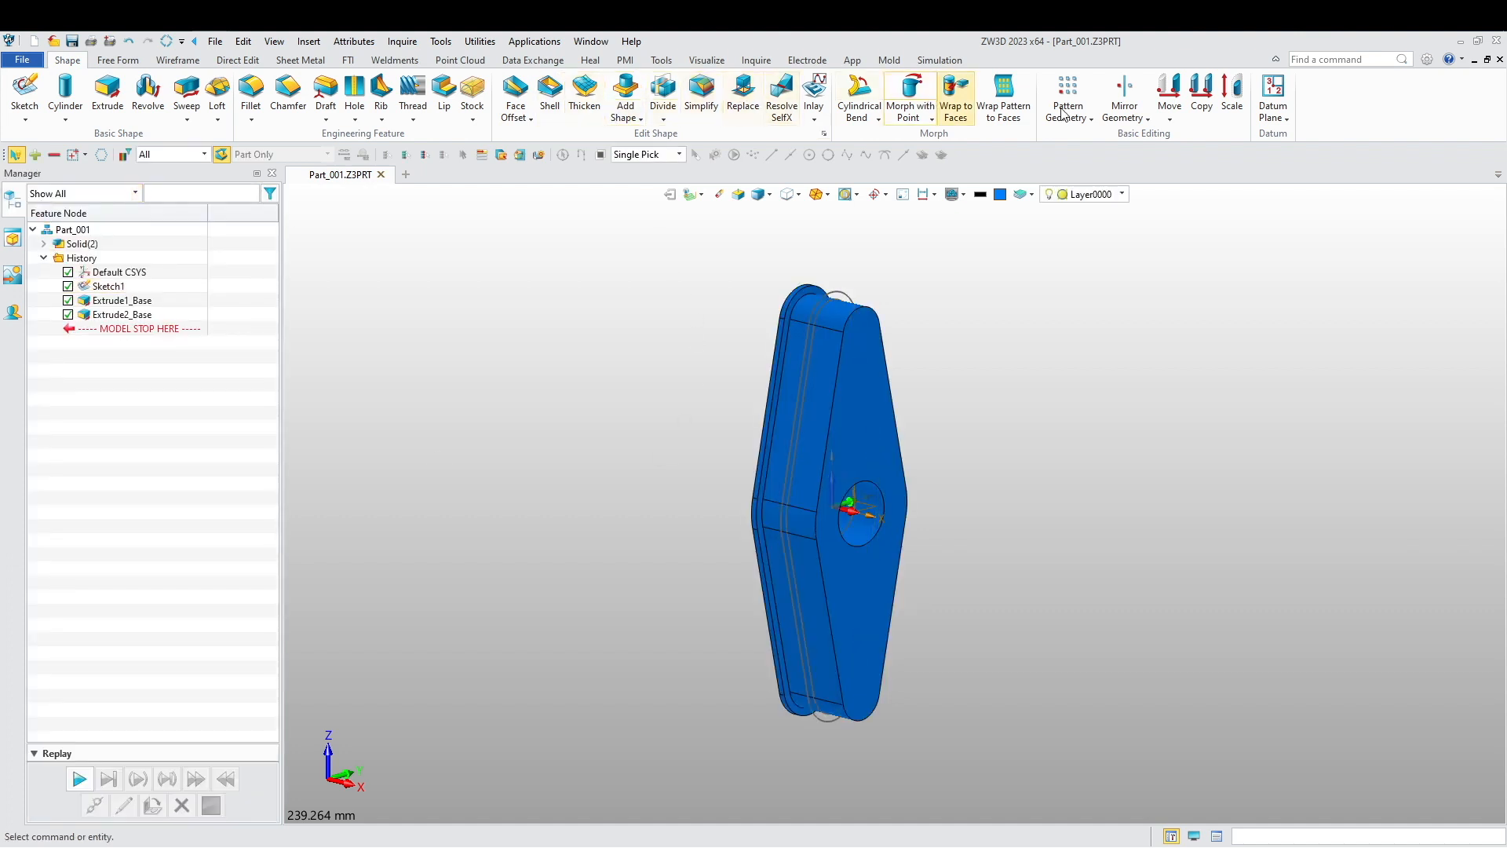
# - Mirror the thin rim body as an associative copy about the default YZ plane, restricting selection to shapes, and restore the shaded display
pyautogui.click(1132, 93)
pyautogui.click(767, 398)
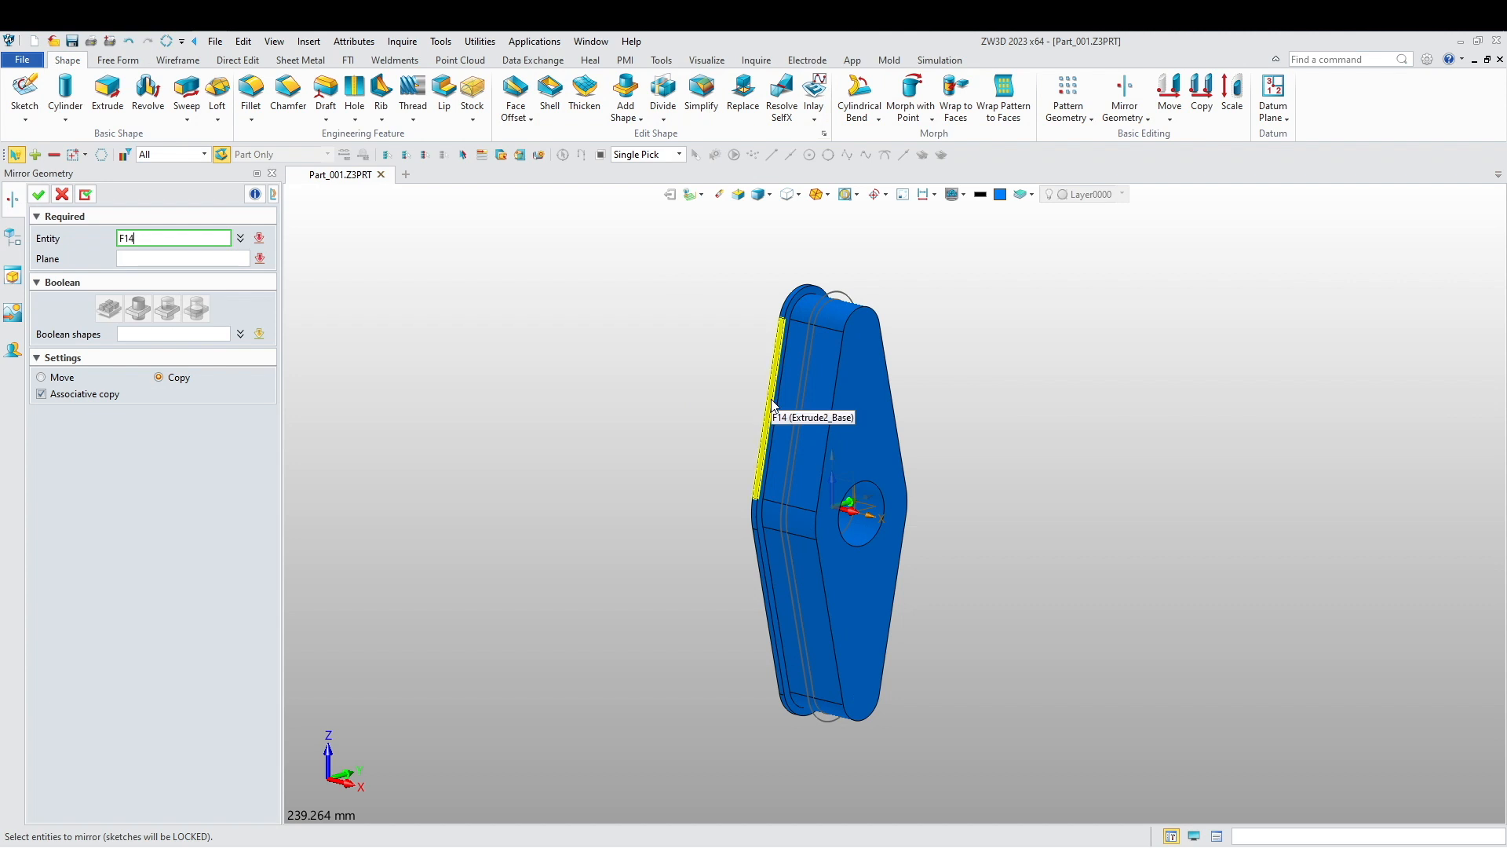
pyautogui.click(153, 154)
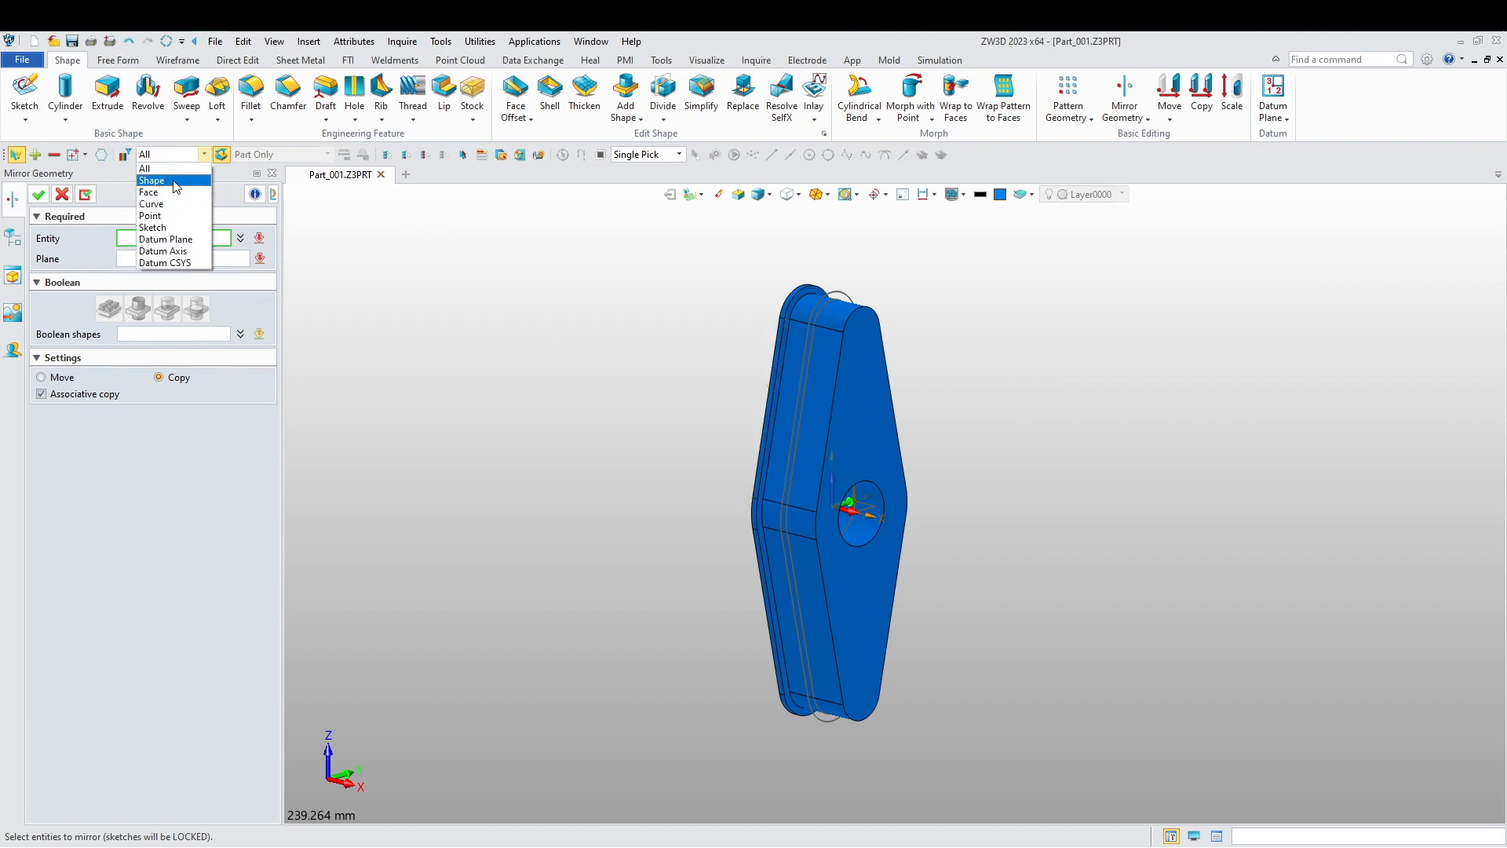
pyautogui.click(157, 180)
pyautogui.click(775, 366)
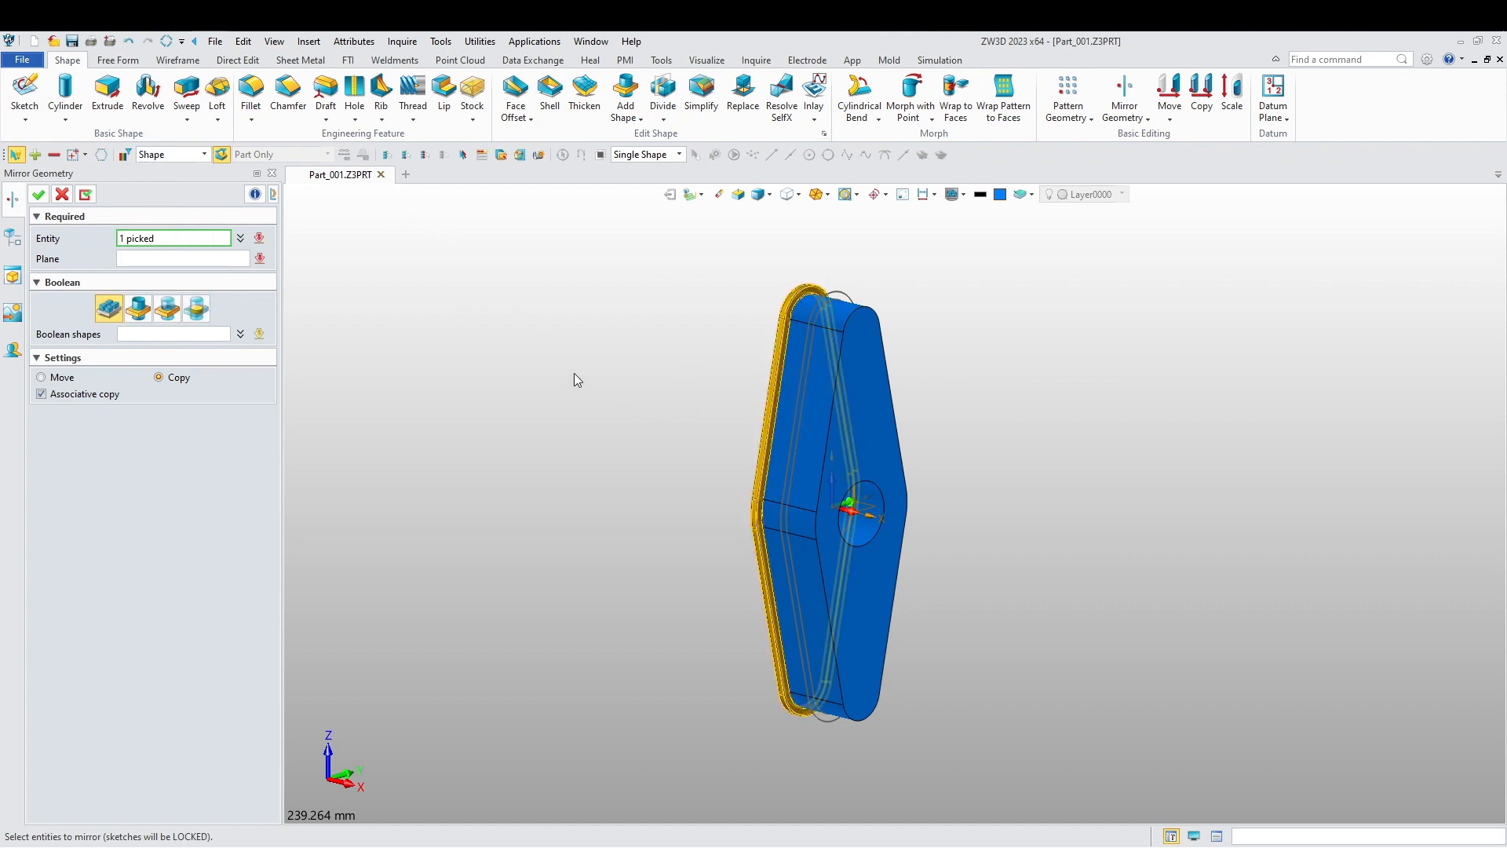
pyautogui.click(758, 193)
pyautogui.click(838, 504)
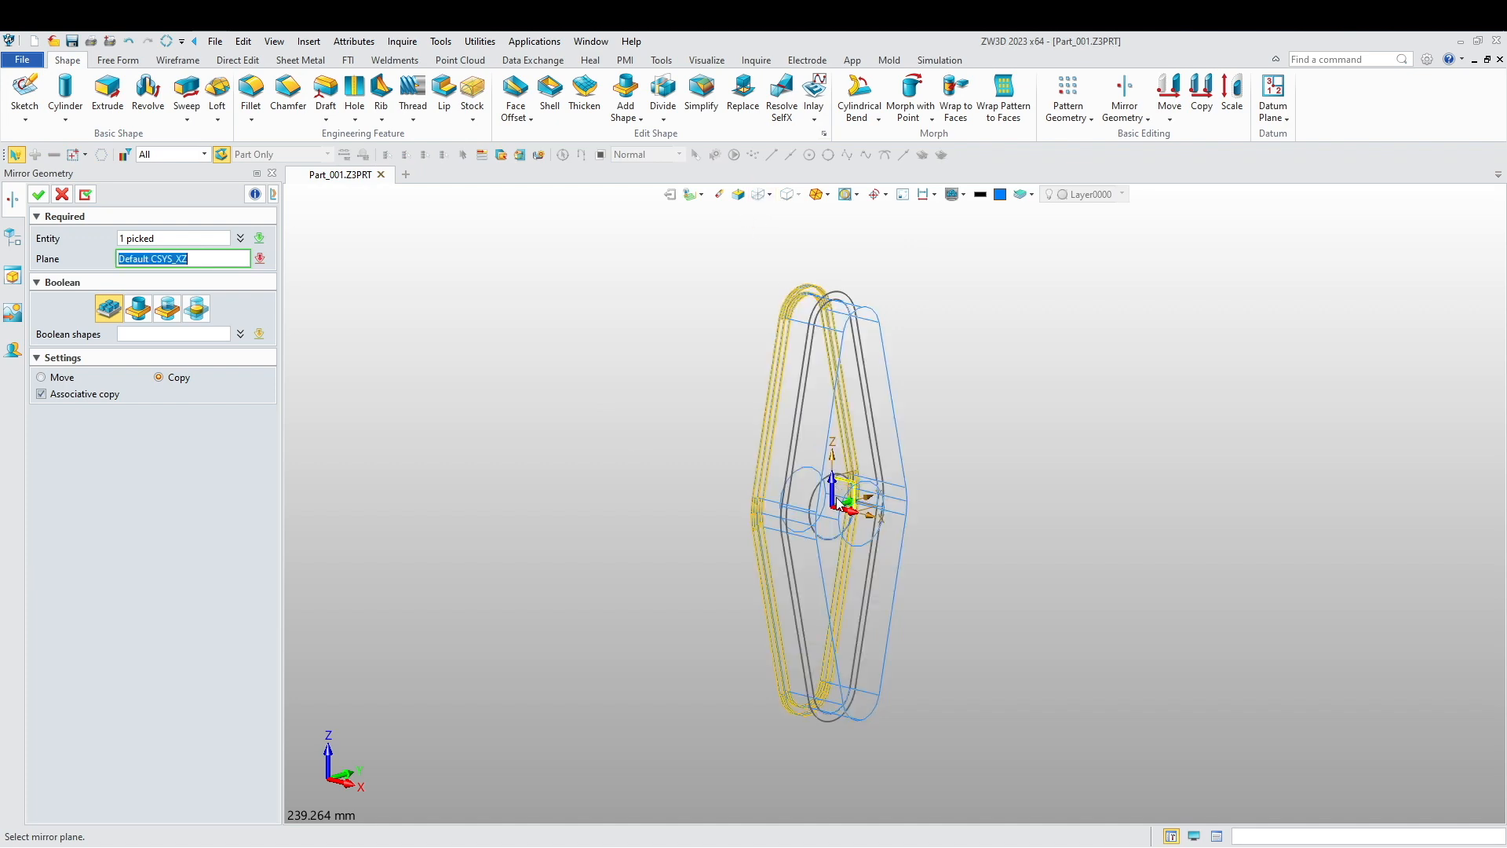
pyautogui.scroll(5, 838, 504)
pyautogui.click(846, 488)
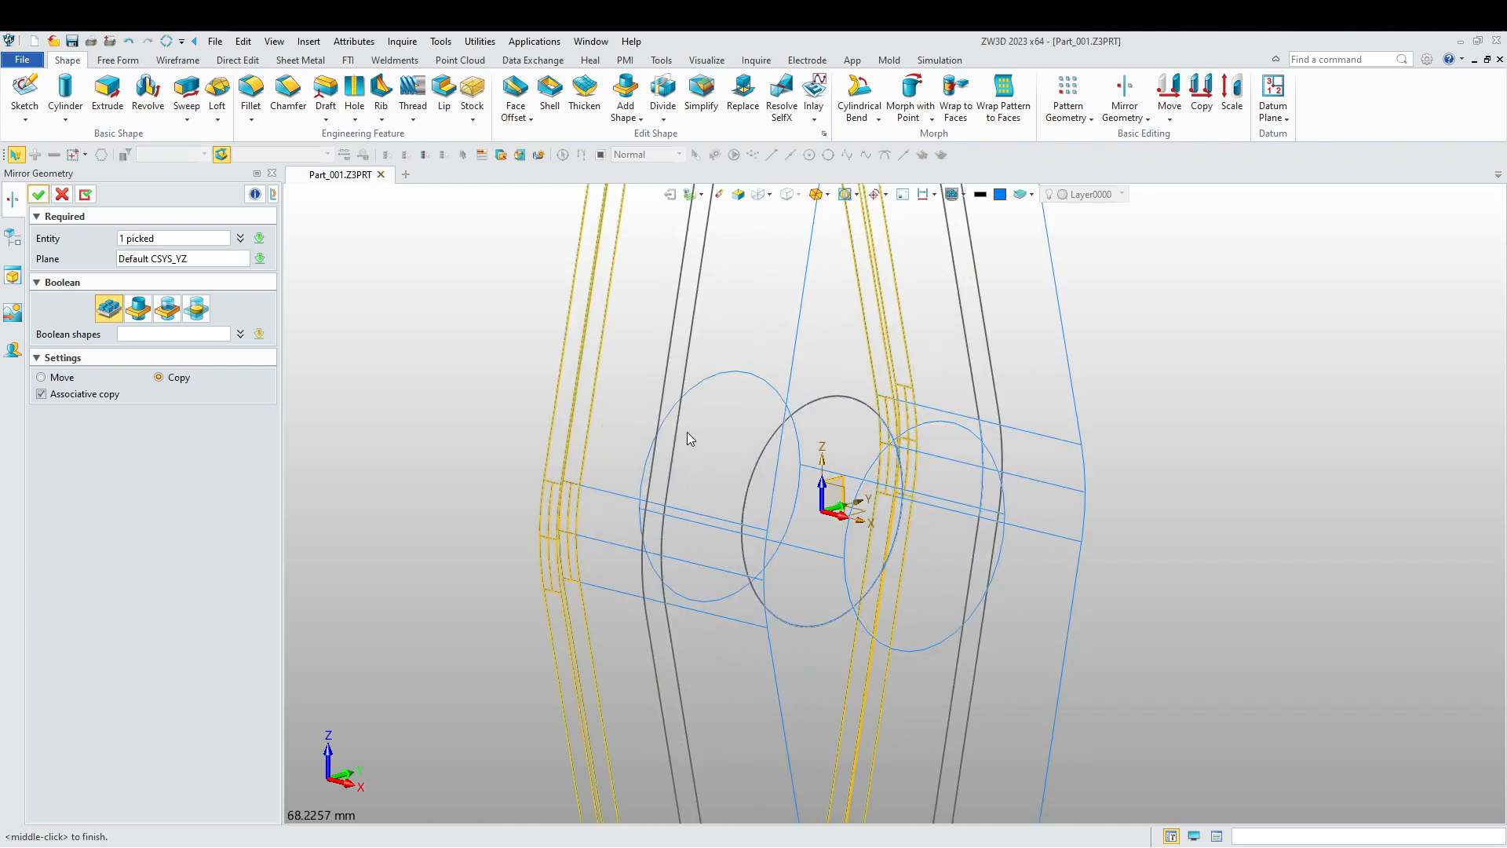
pyautogui.middleClick(146, 329)
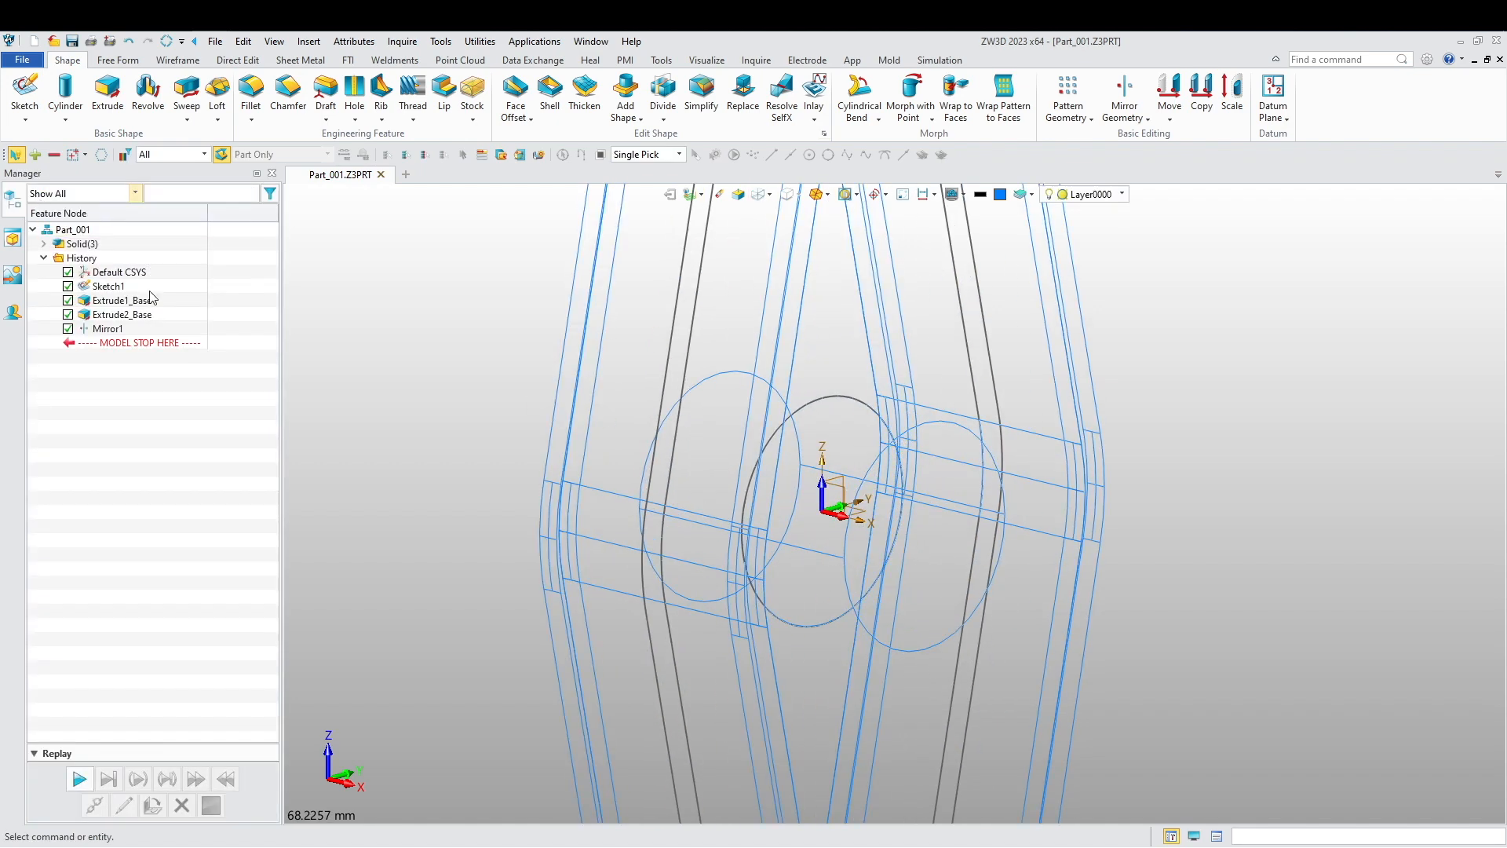
pyautogui.scroll(-5, 464, 430)
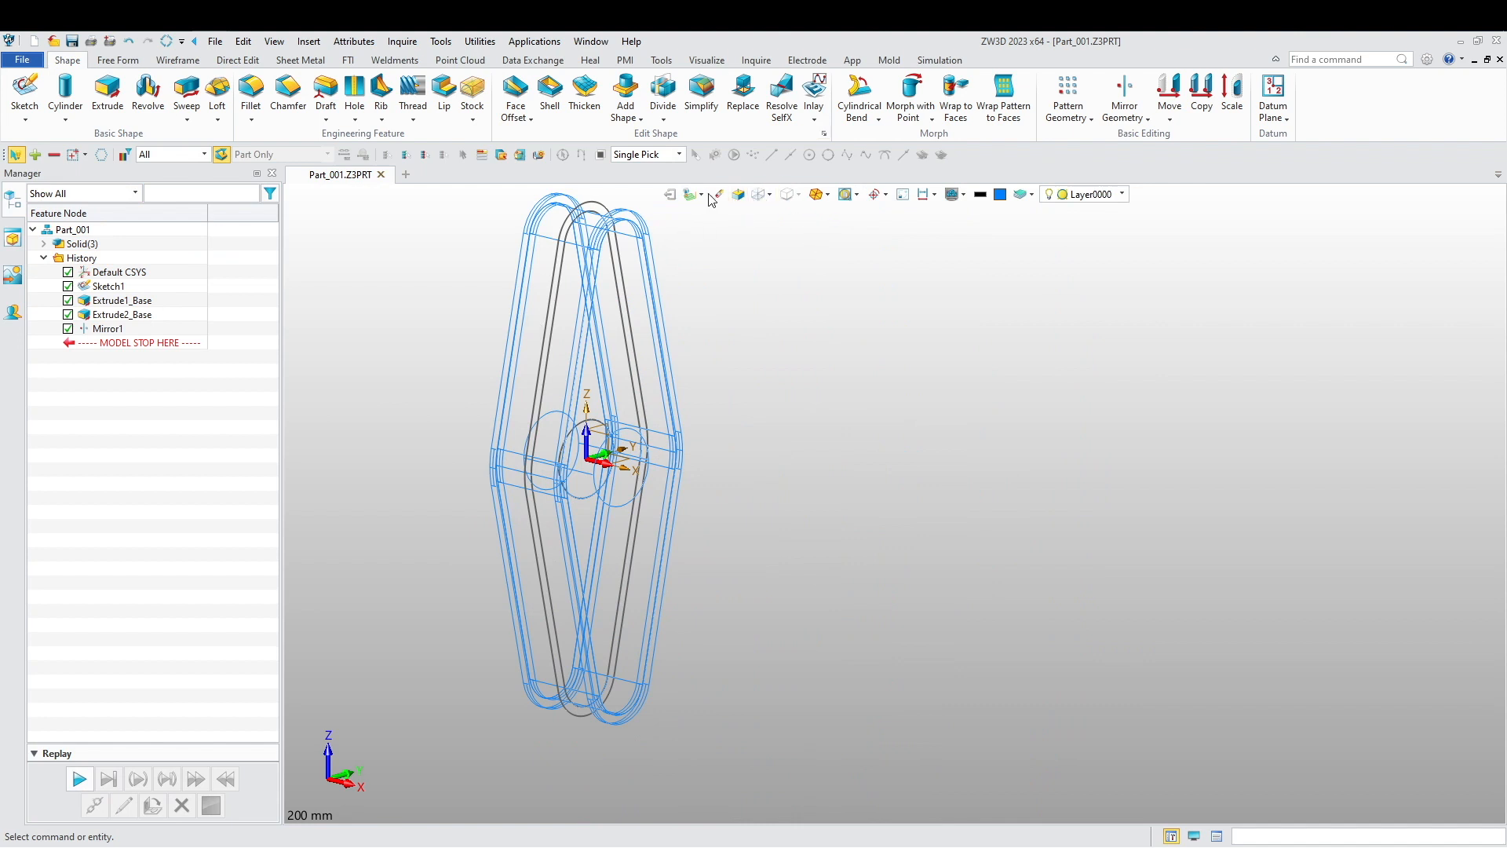
pyautogui.click(757, 194)
pyautogui.scroll(-1, 767, 369)
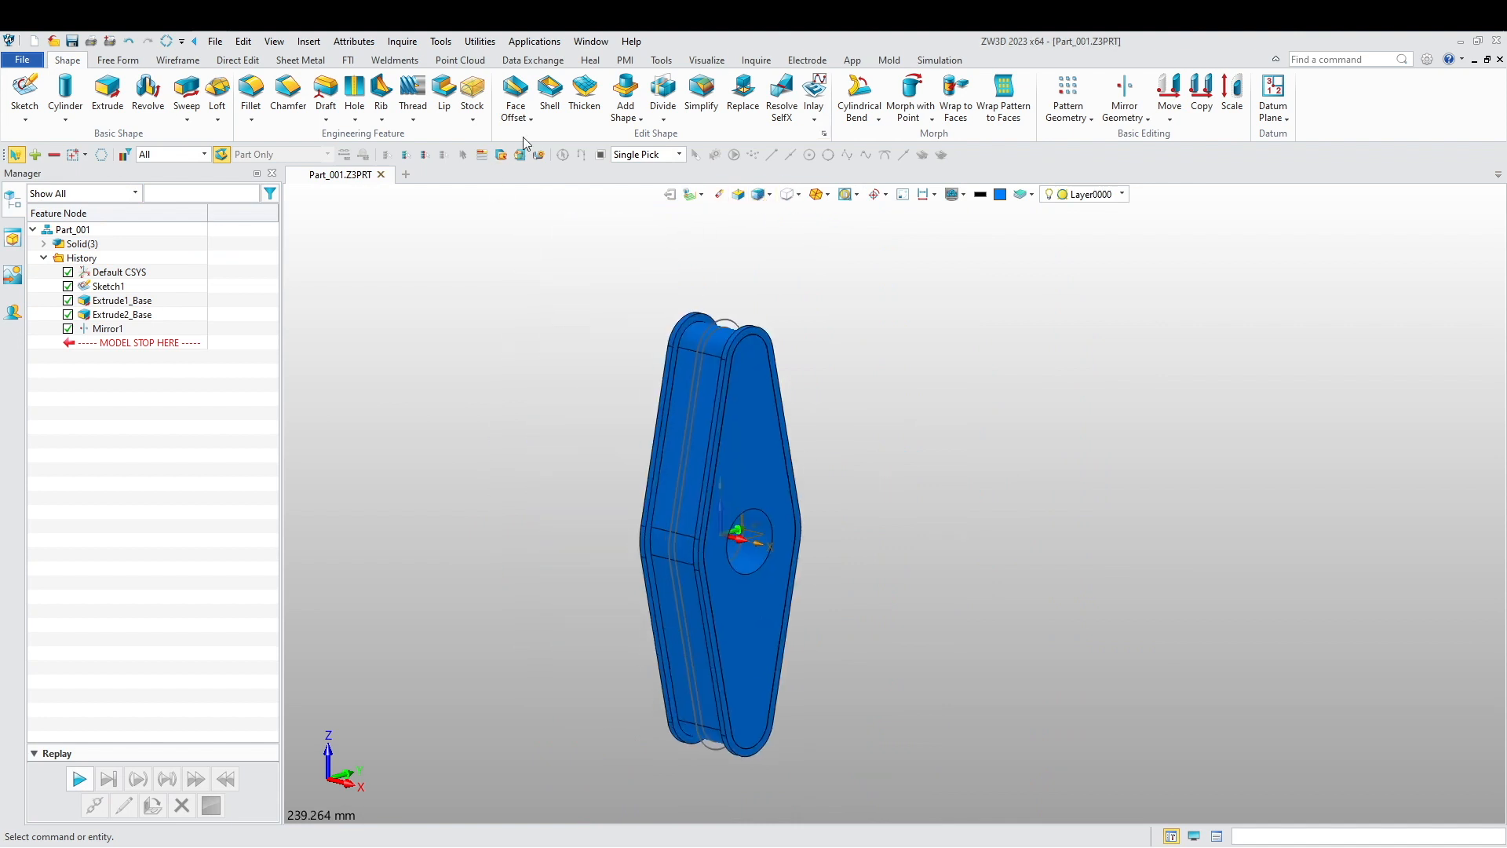
# - Combine the bodies with Add Shape, using the main body as base and the two rims as added shapes
pyautogui.click(626, 111)
pyautogui.click(671, 149)
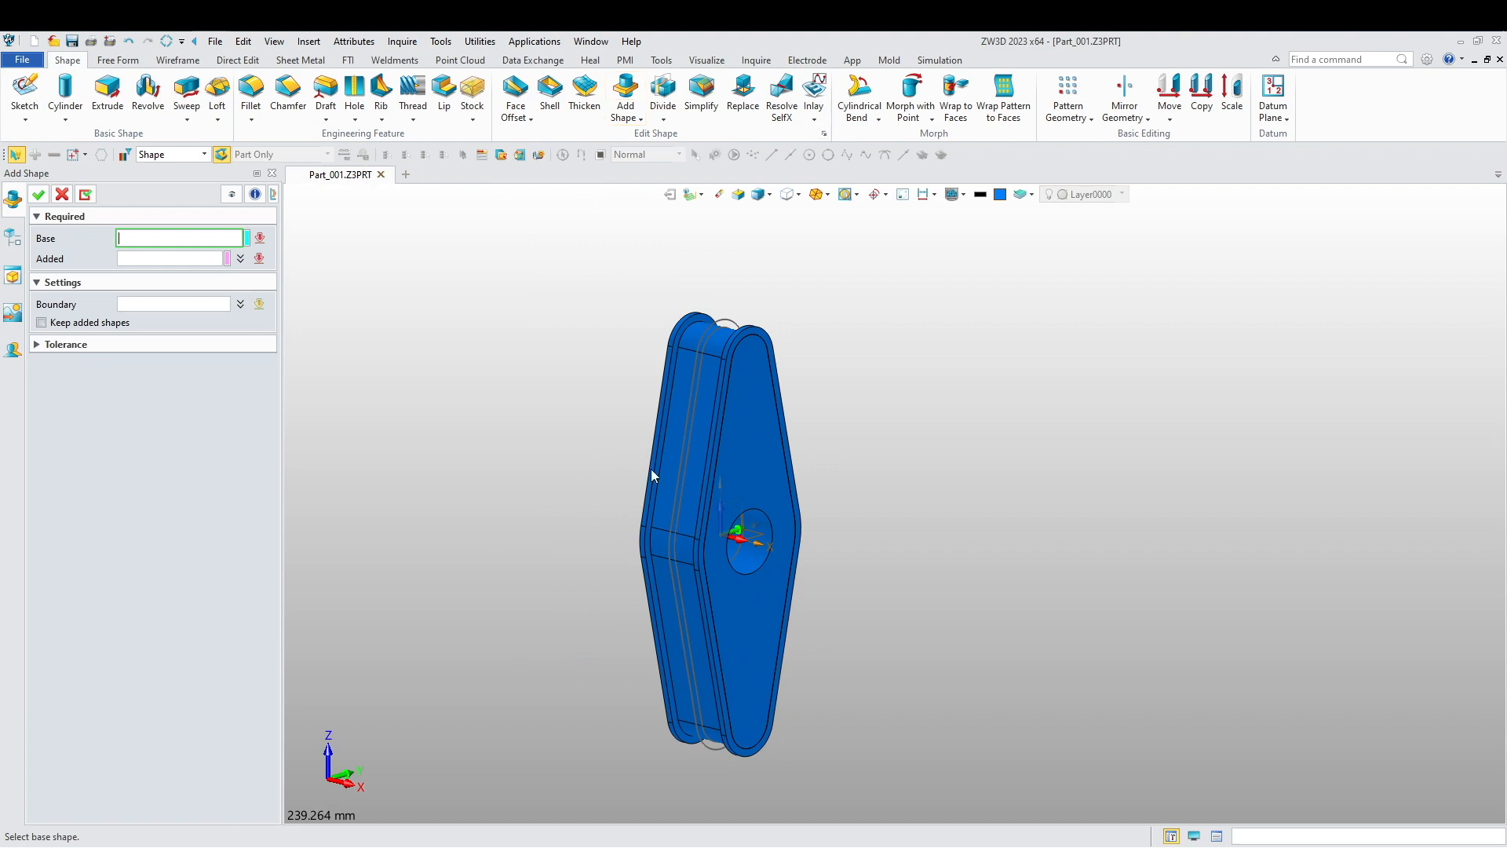
pyautogui.scroll(5, 680, 471)
pyautogui.click(855, 427)
pyautogui.click(760, 428)
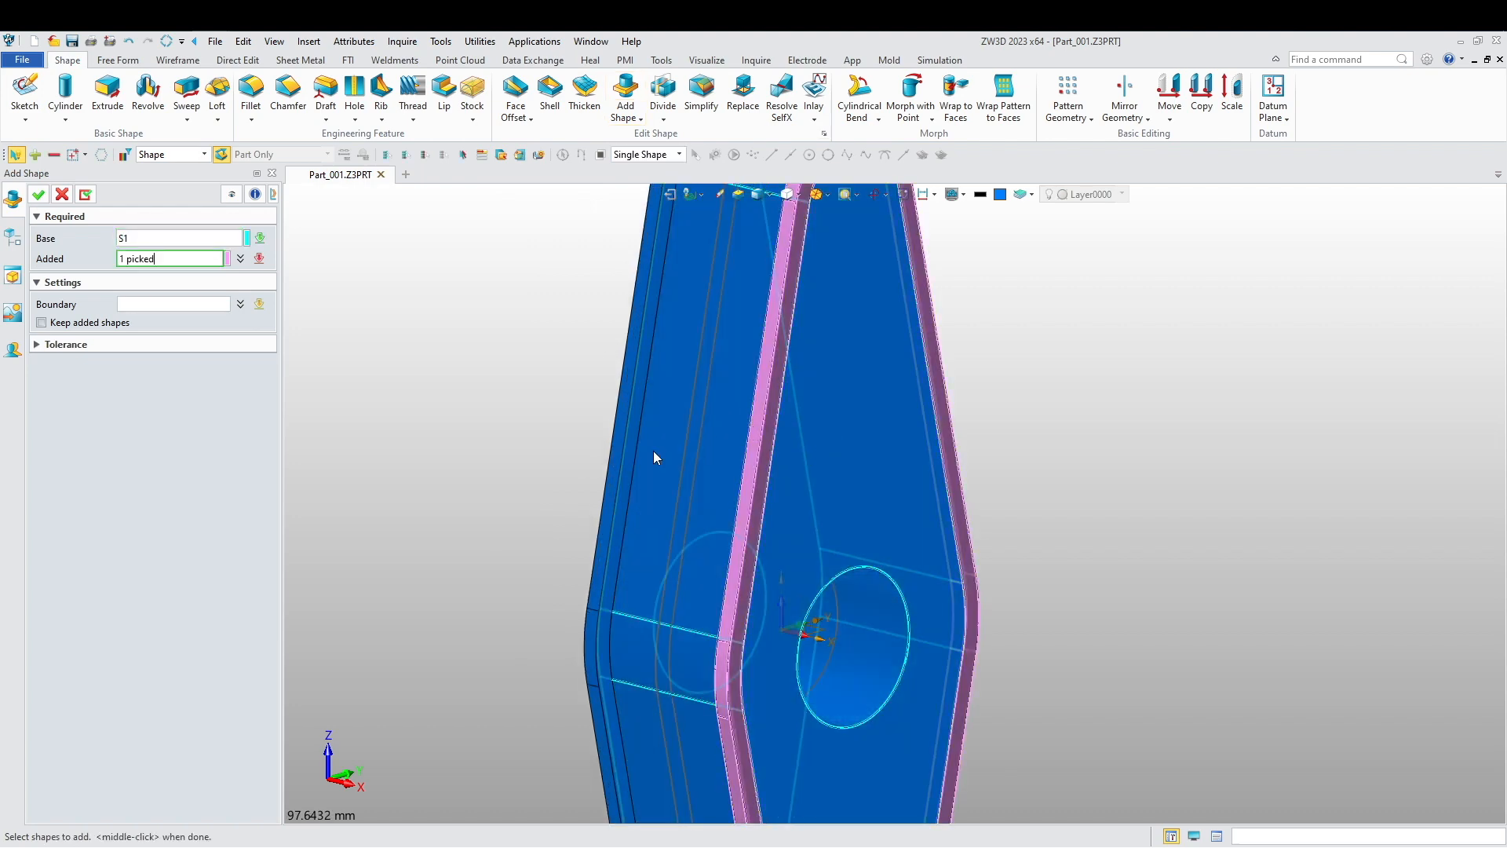
pyautogui.click(639, 461)
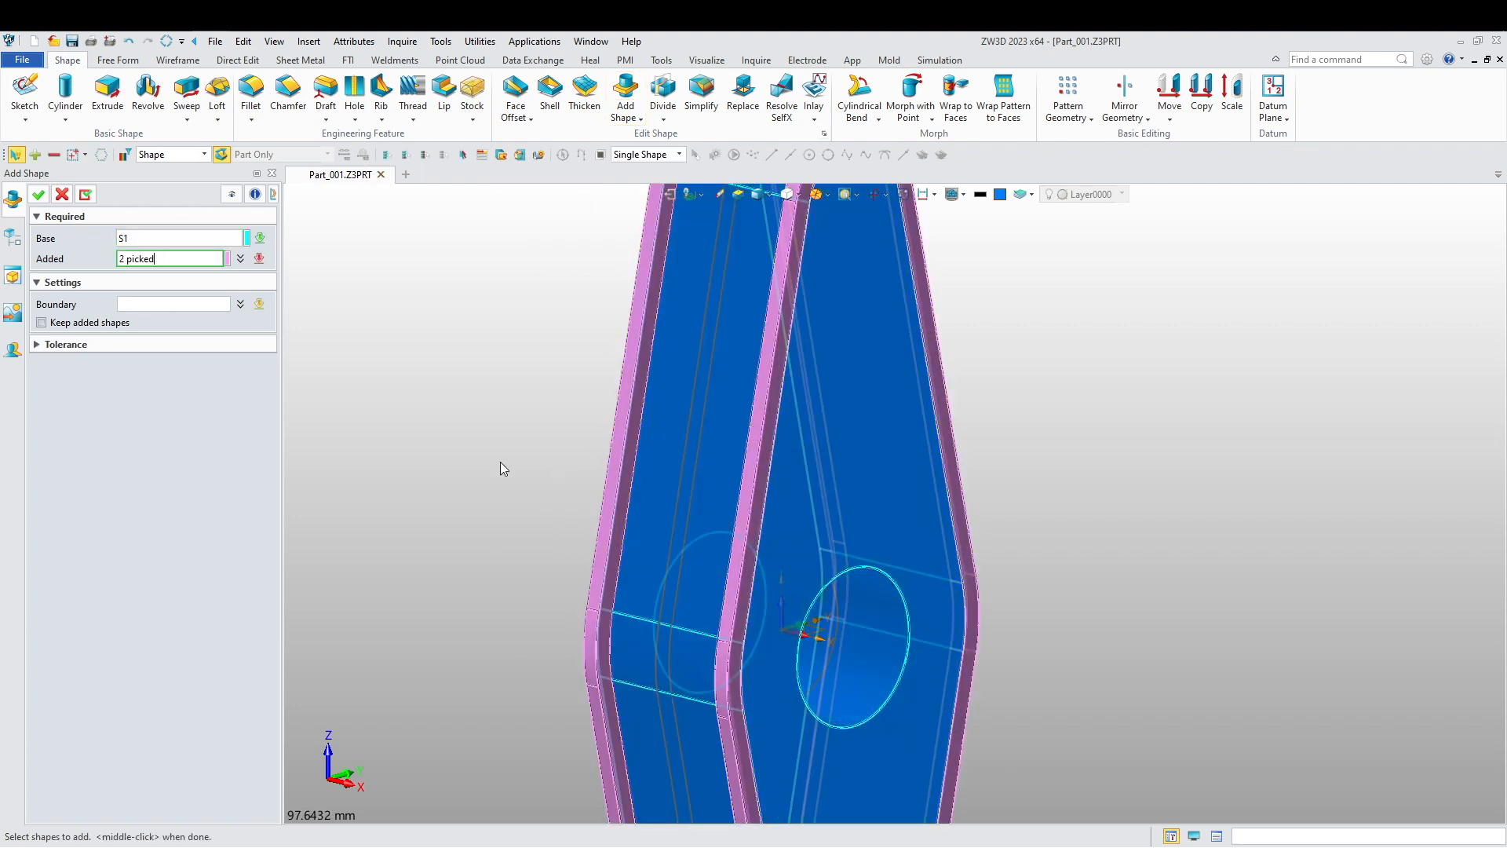
pyautogui.click(41, 200)
# - Chamfer the outer perimeter edges of both rims with a 0.5 mm offset-distance setback
pyautogui.scroll(-2, 347, 458)
pyautogui.moveTo(347, 458); pyautogui.dragTo(569, 503, button='middle')
pyautogui.click(268, 97)
pyautogui.click(879, 460)
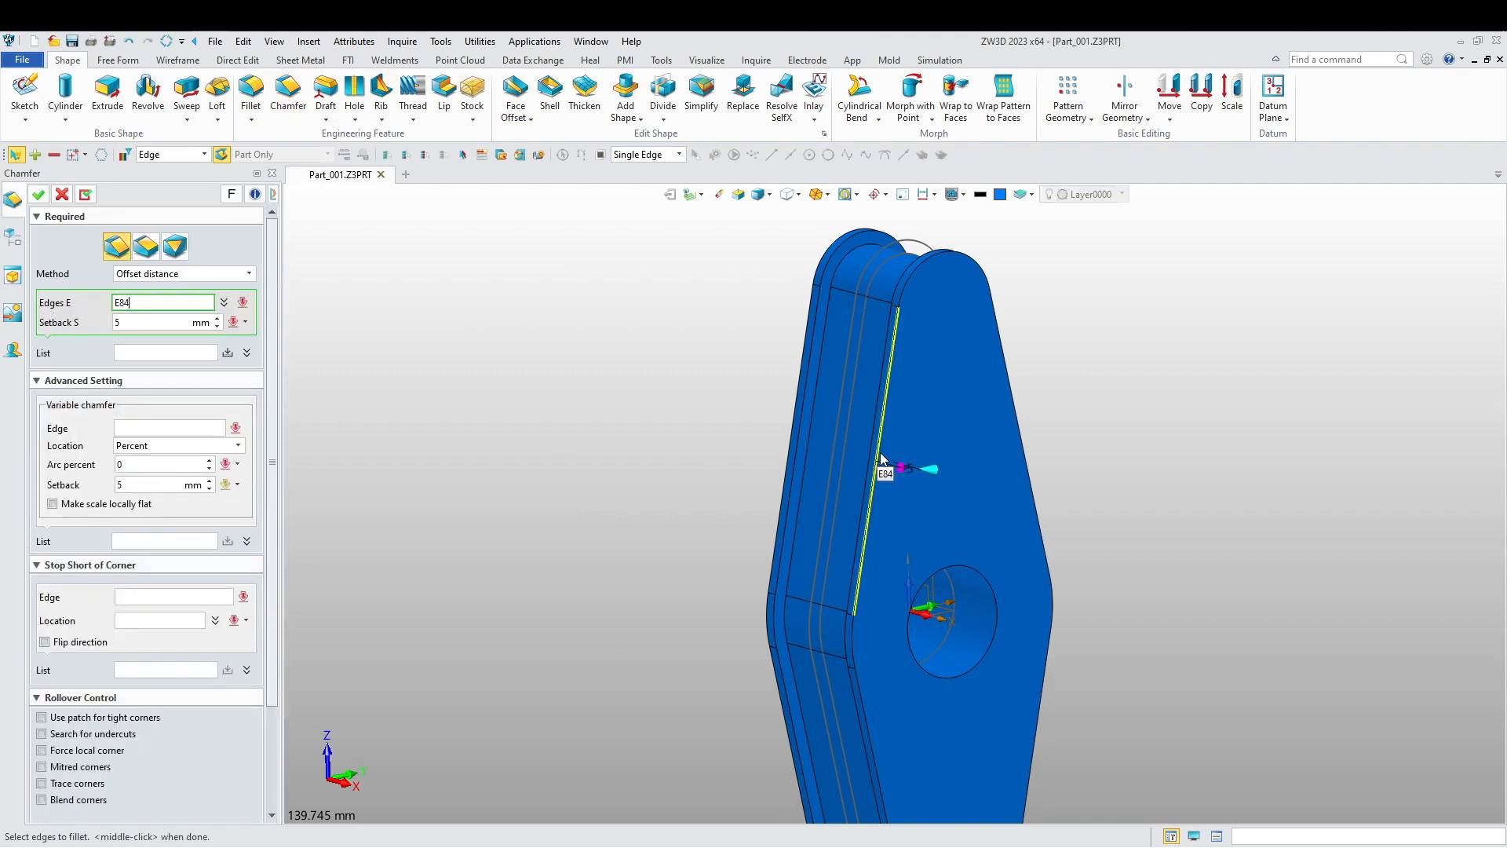
pyautogui.click(785, 431)
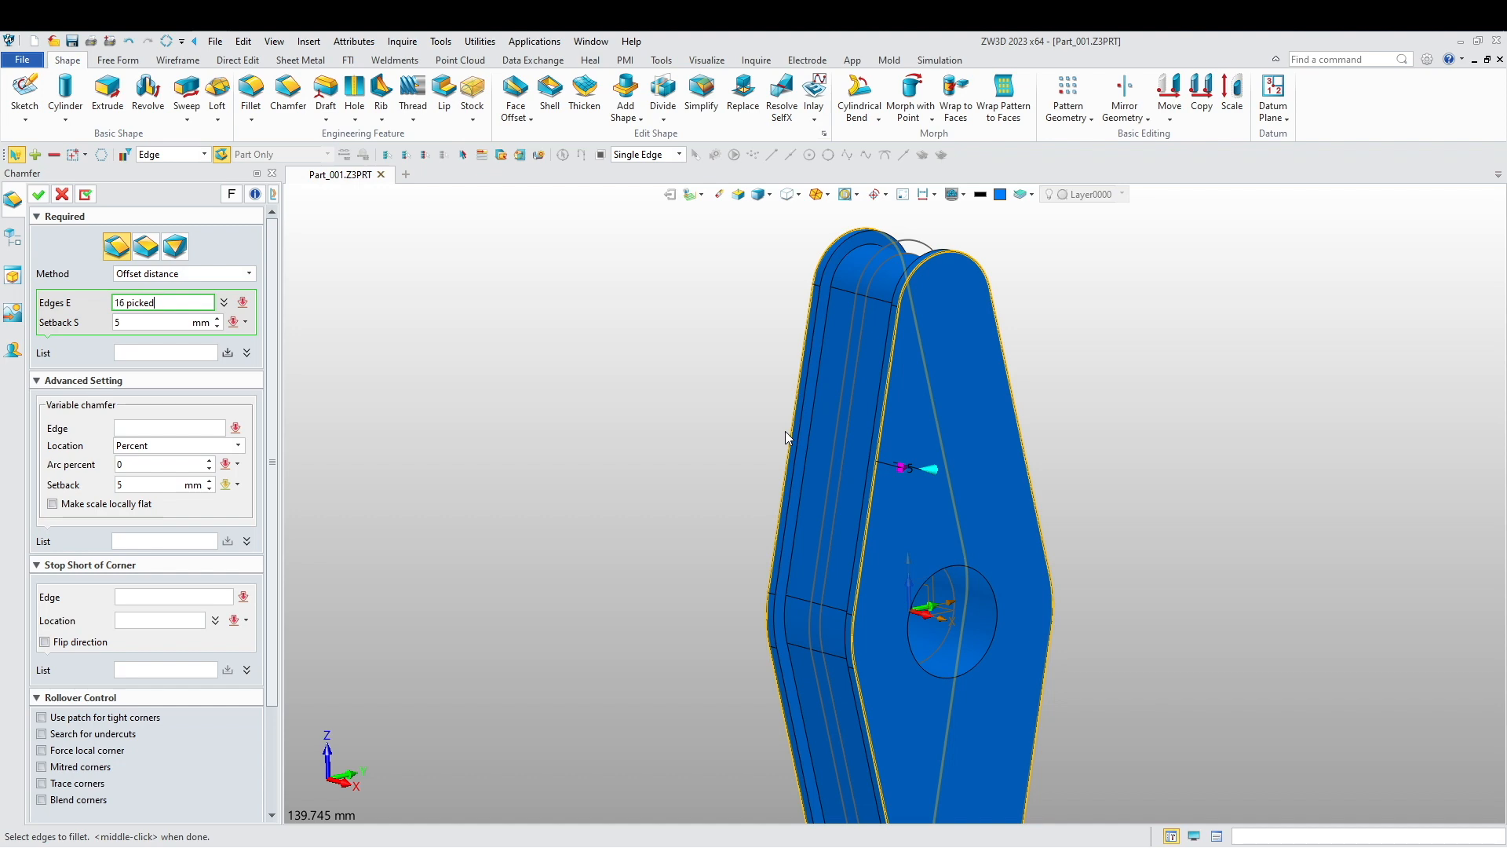
pyautogui.middleClick(125, 296)
pyautogui.write('0.5')
pyautogui.press('Return')
pyautogui.moveTo(525, 441)
pyautogui.mouseDown(button='right')
pyautogui.moveTo(760, 464)
pyautogui.moveTo(565, 430)
pyautogui.moveTo(503, 451)
pyautogui.mouseUp(button='right')
pyautogui.scroll(-3, 504, 451)
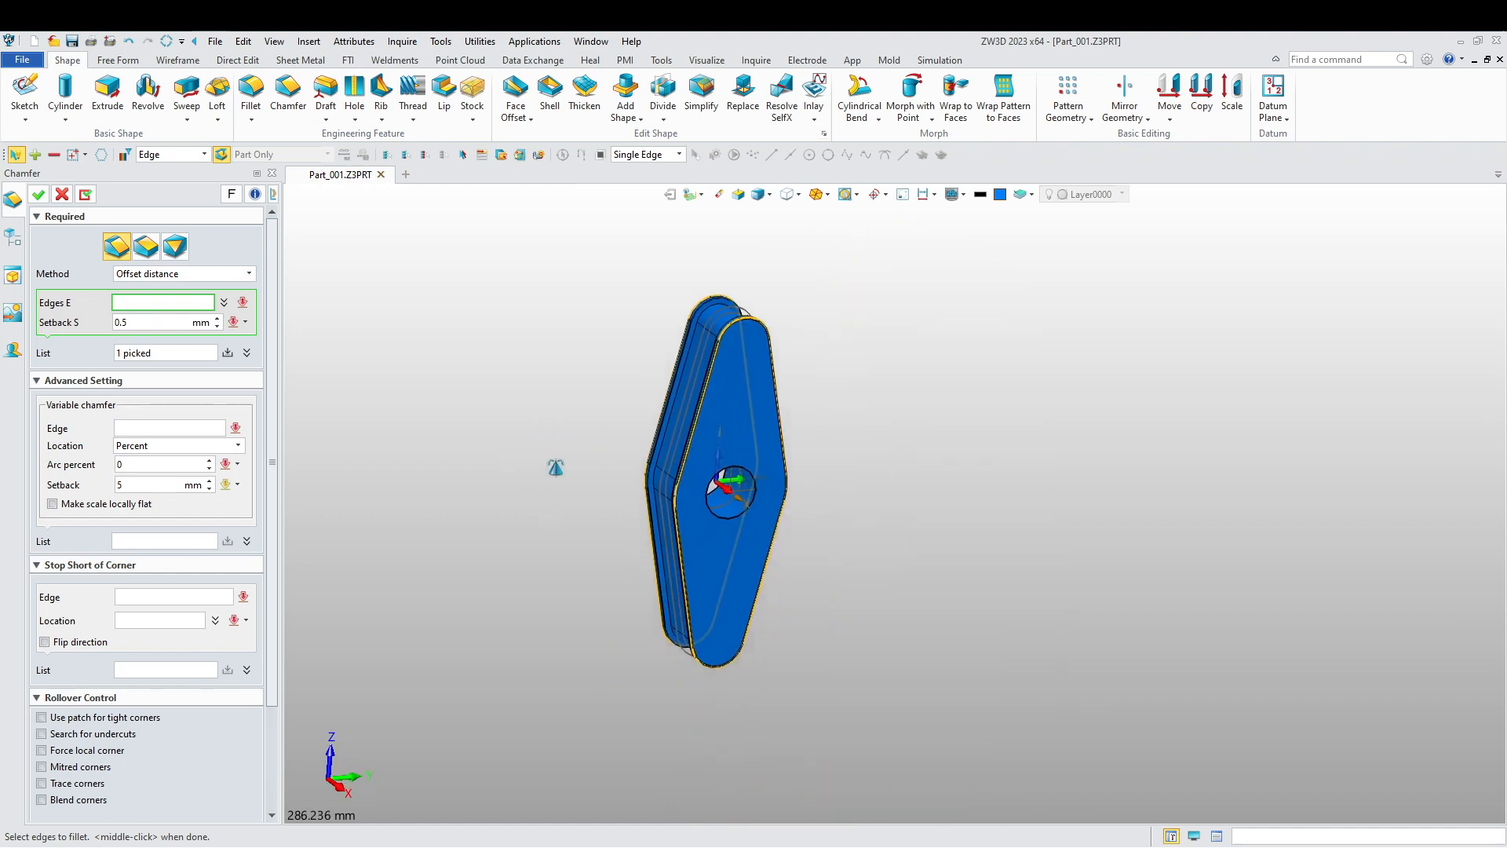
pyautogui.click(38, 194)
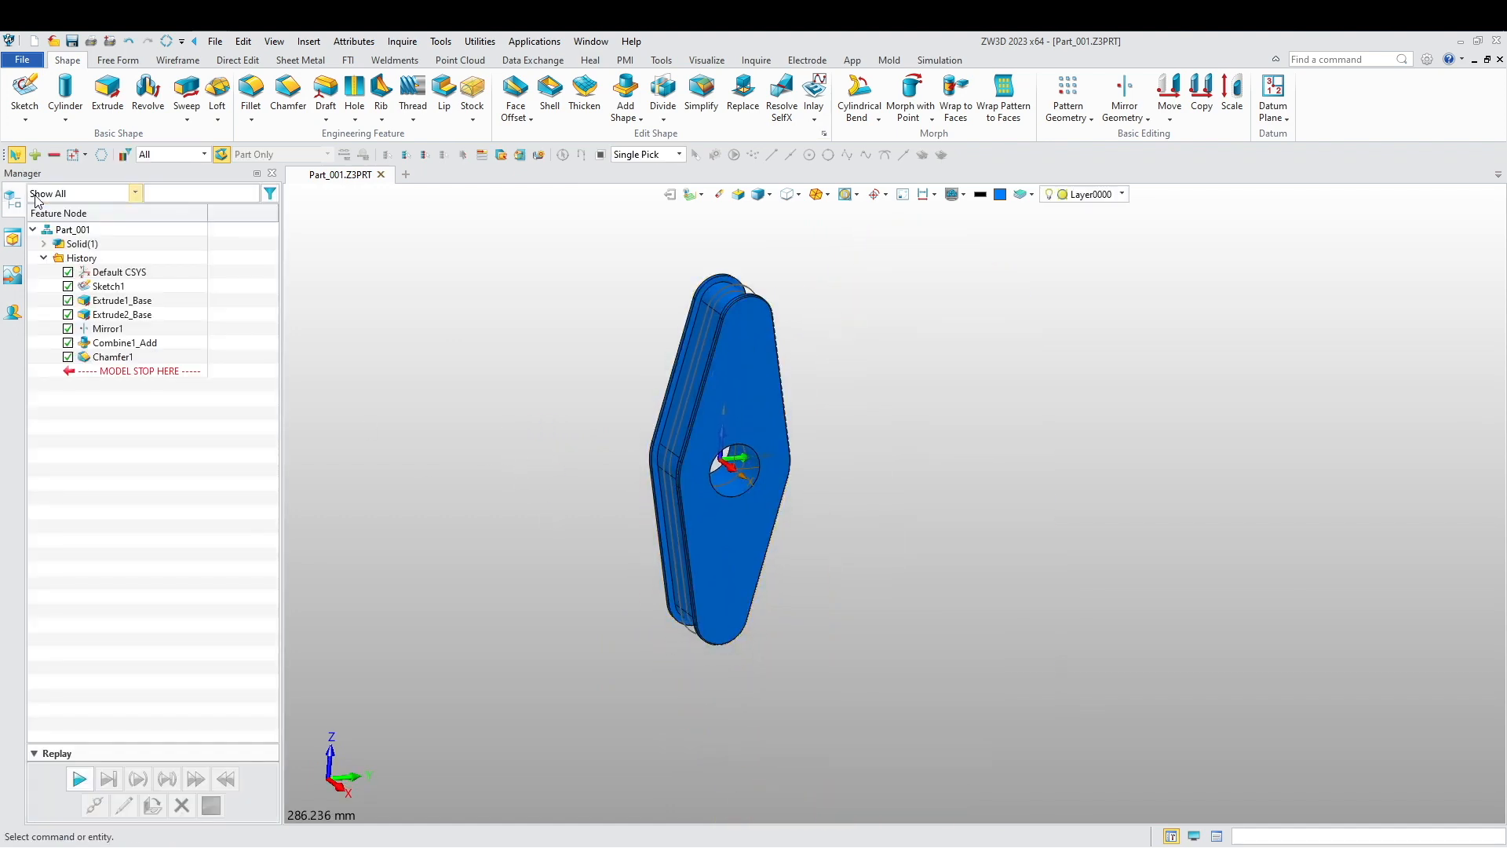
pyautogui.scroll(5, 685, 351)
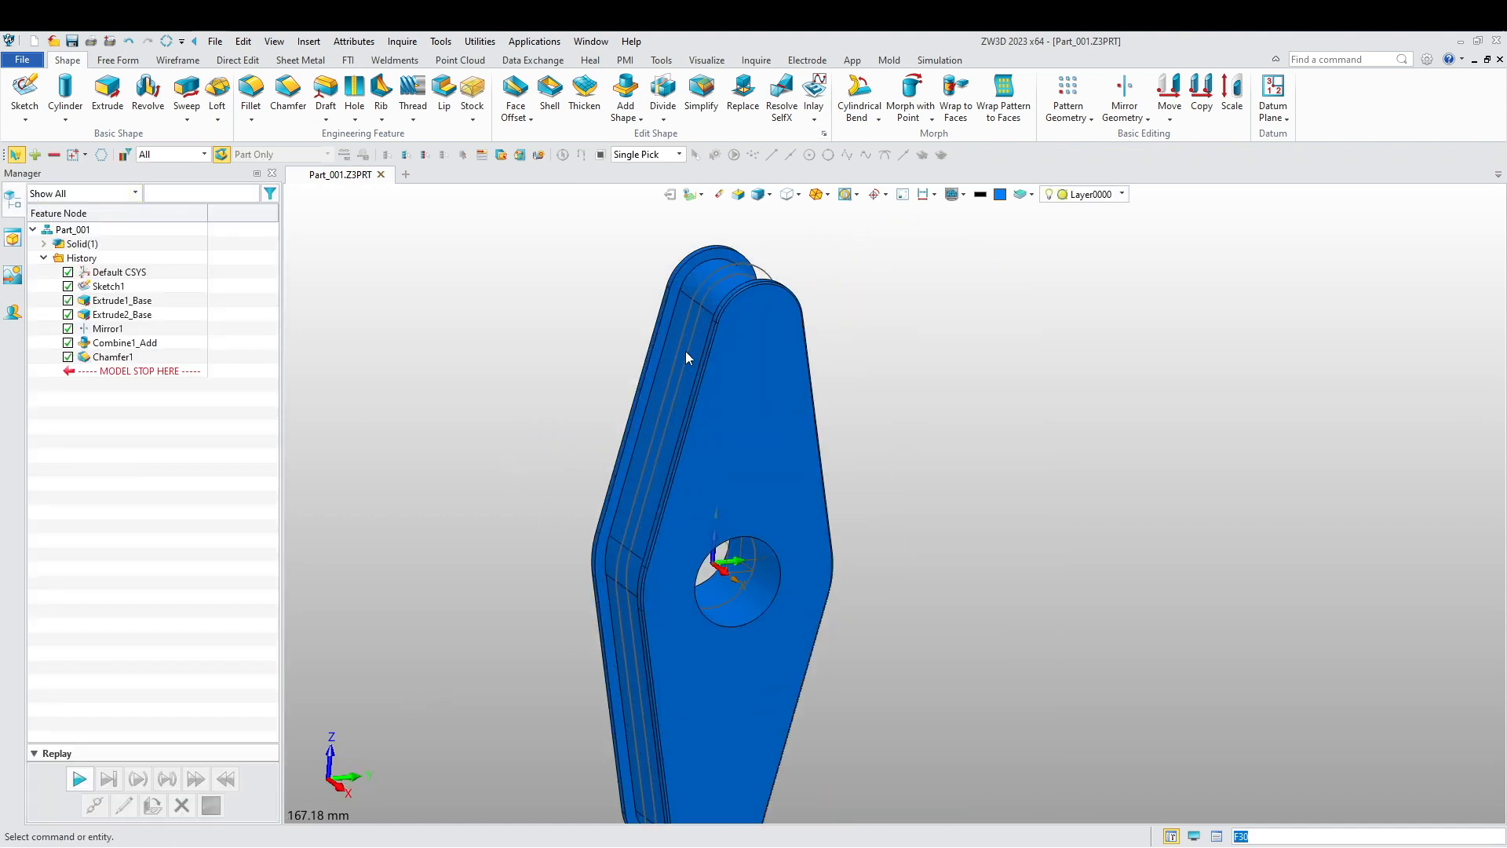
pyautogui.scroll(-3, 716, 323)
pyautogui.moveTo(716, 323); pyautogui.dragTo(573, 503, button='right')
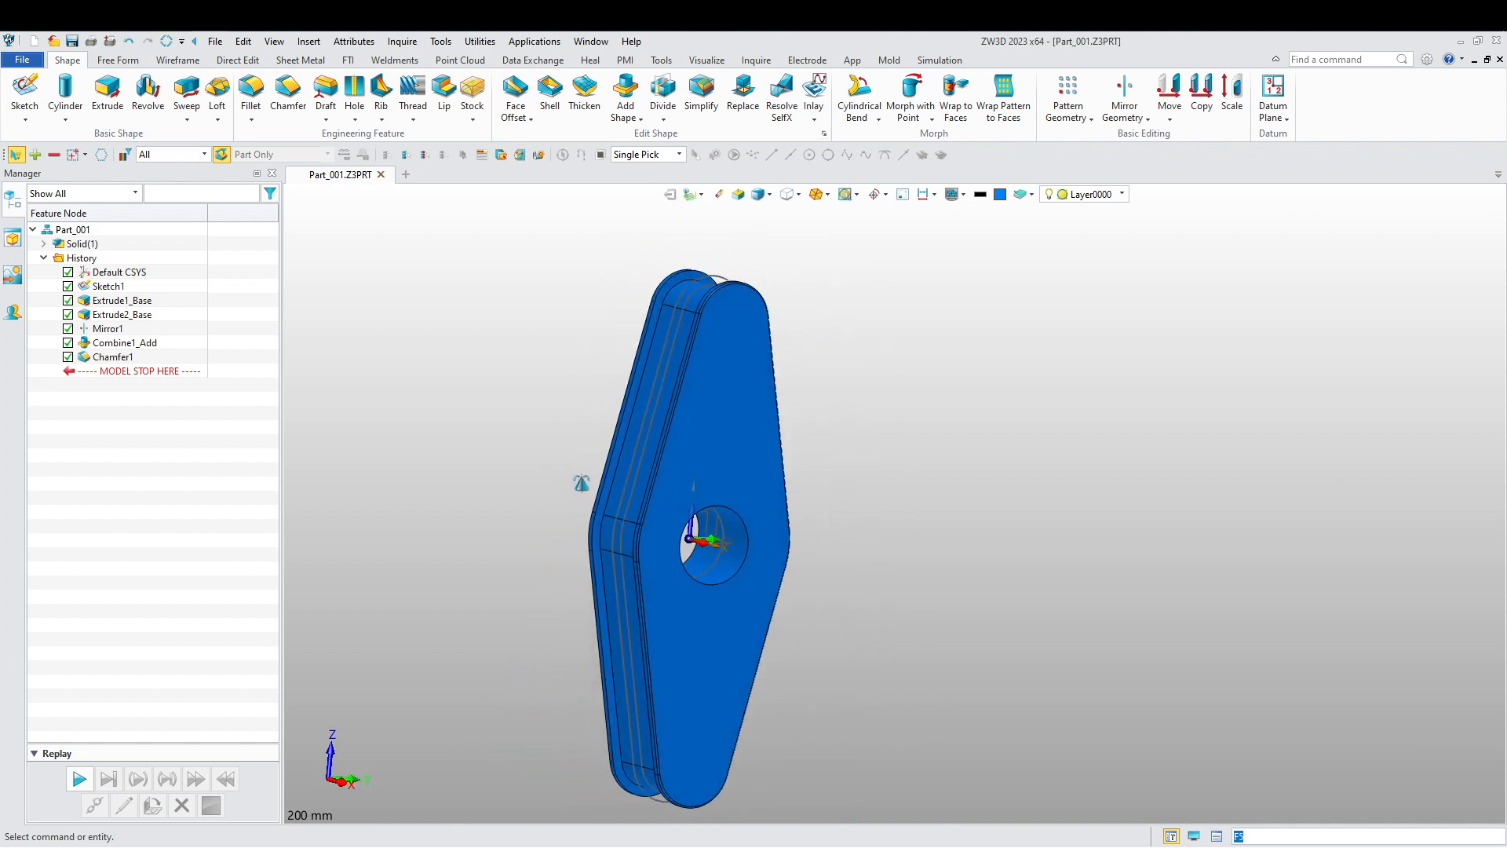
pyautogui.scroll(2, 694, 584)
pyautogui.click(694, 584)
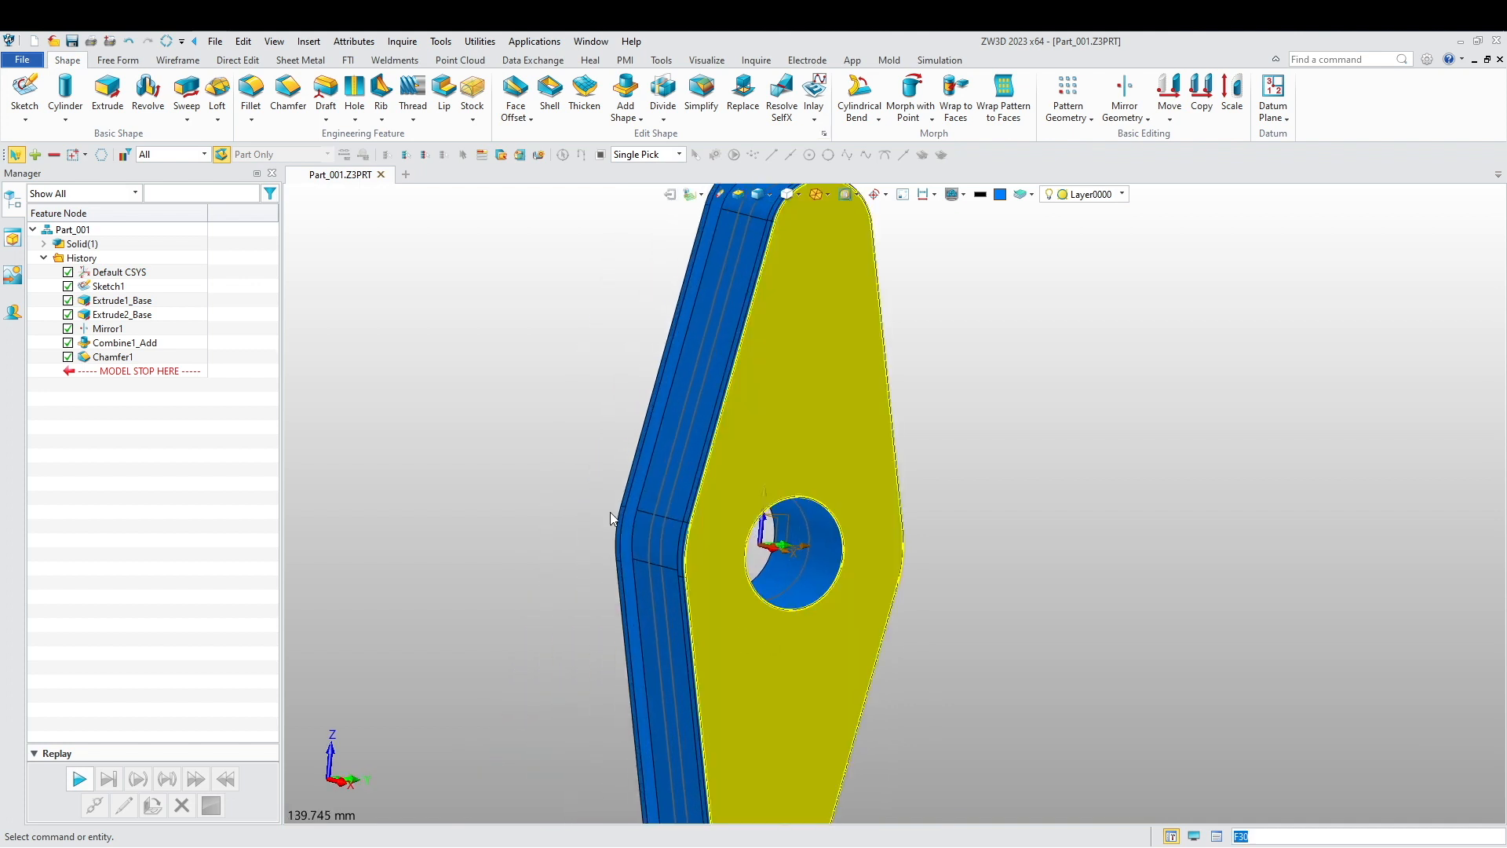
pyautogui.rightClick(407, 317)
pyautogui.click(413, 303)
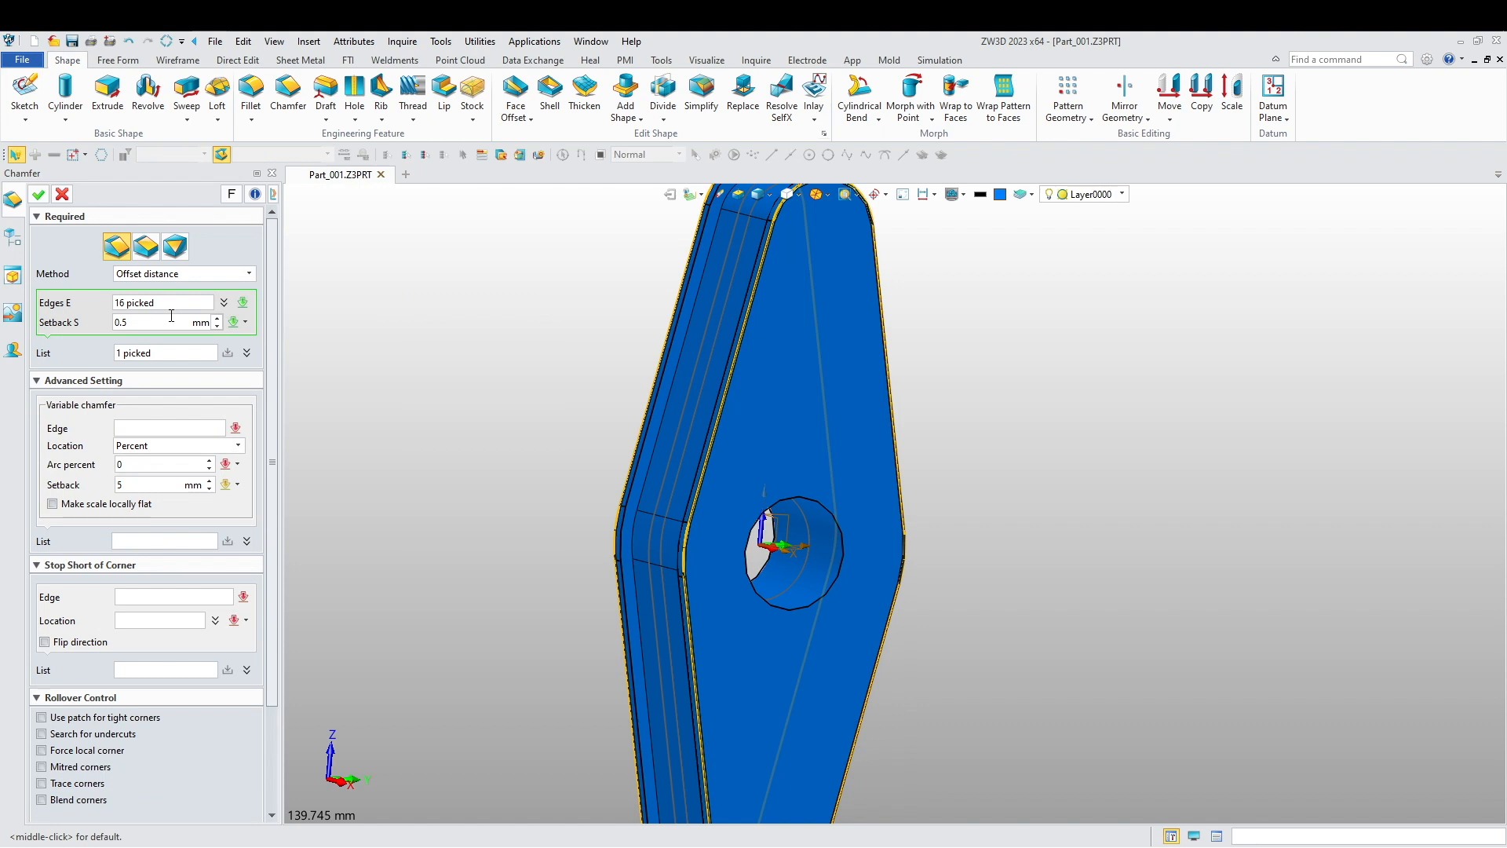
pyautogui.middleClick(450, 356)
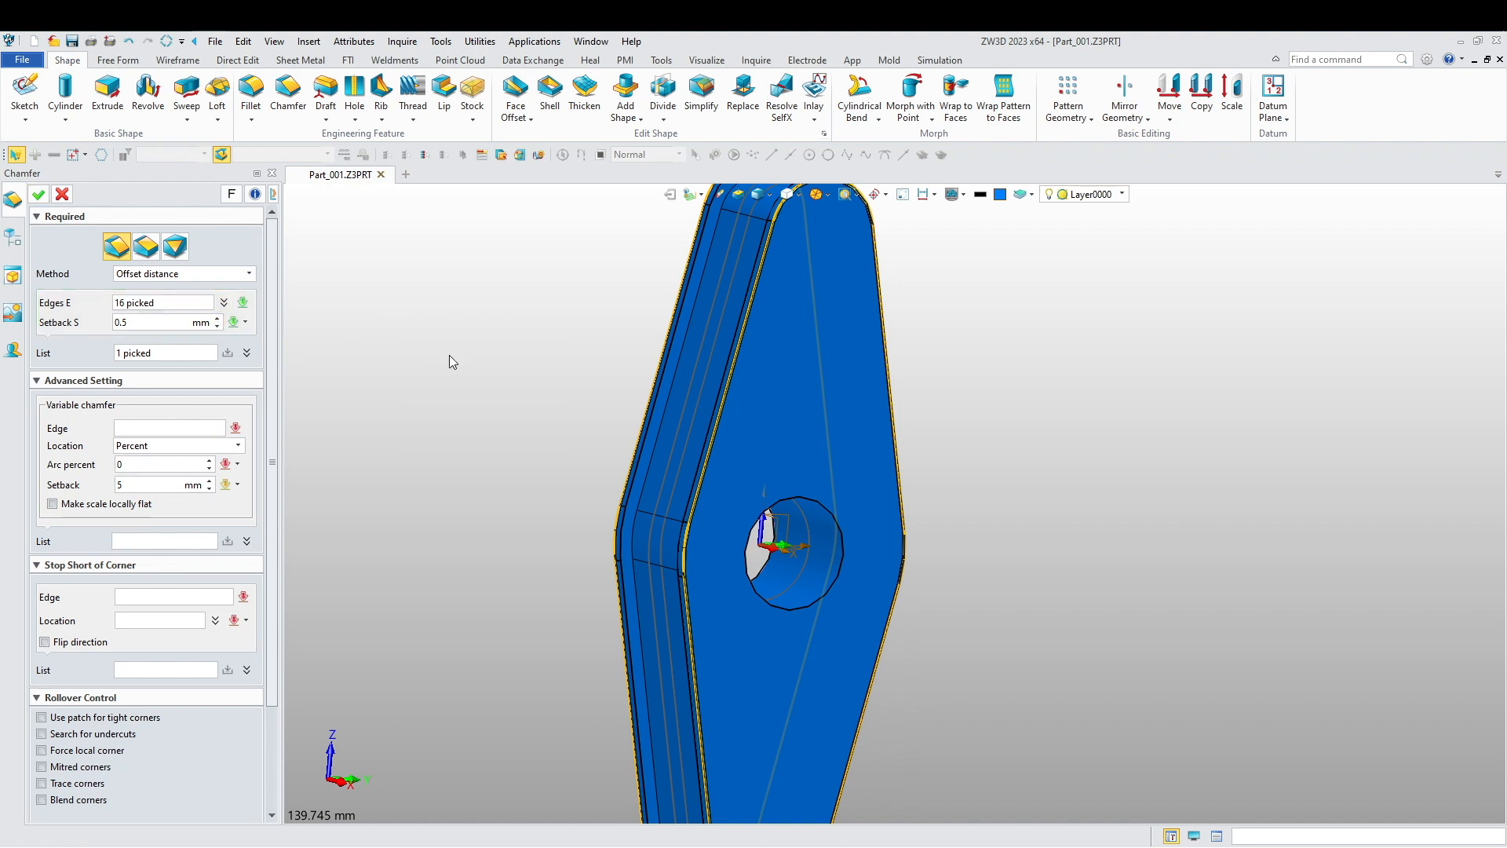
pyautogui.middleClick(449, 361)
# - Edit the existing chamfer feature to add both edges of the central hole as a second set with a 1 mm setback
pyautogui.rightClick(322, 404)
pyautogui.click(329, 386)
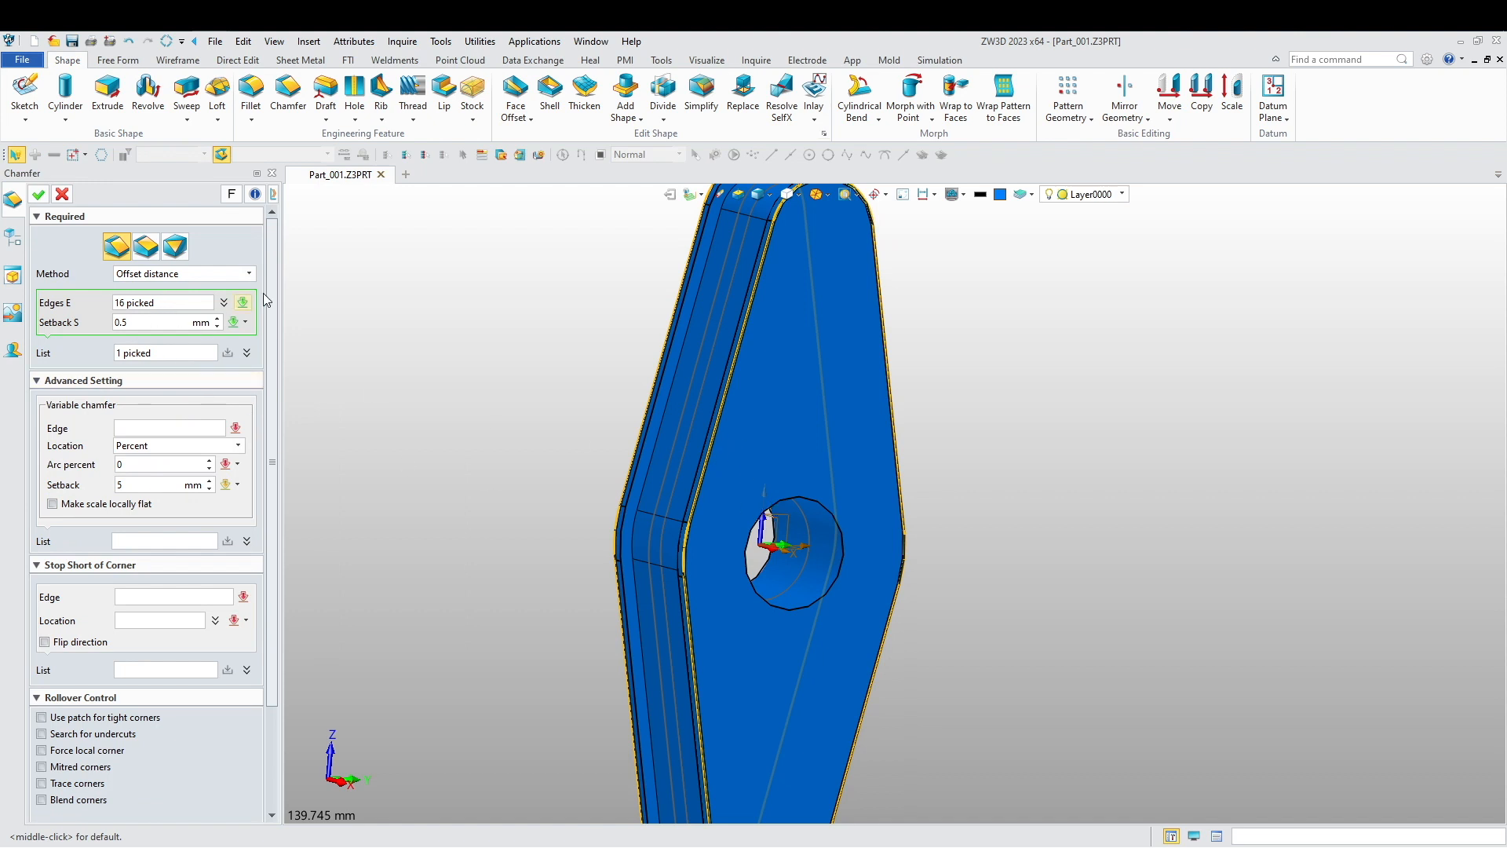
pyautogui.click(189, 305)
pyautogui.press('Delete')
pyautogui.click(761, 514)
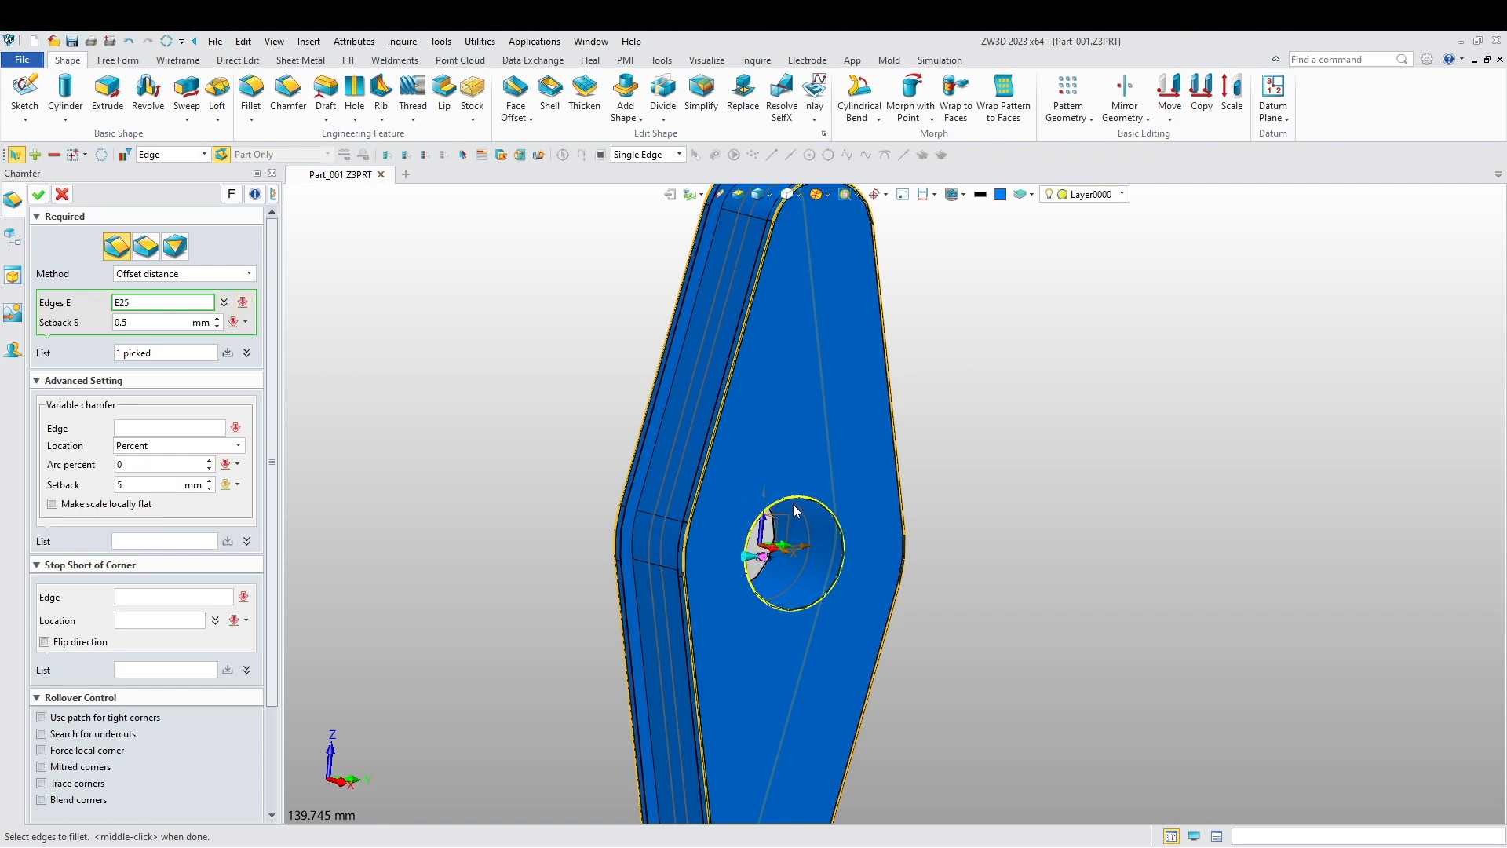
pyautogui.moveTo(508, 516); pyautogui.dragTo(667, 526, button='middle')
pyautogui.click(673, 534)
pyautogui.middleClick(72, 322)
pyautogui.write('1')
pyautogui.press('Return')
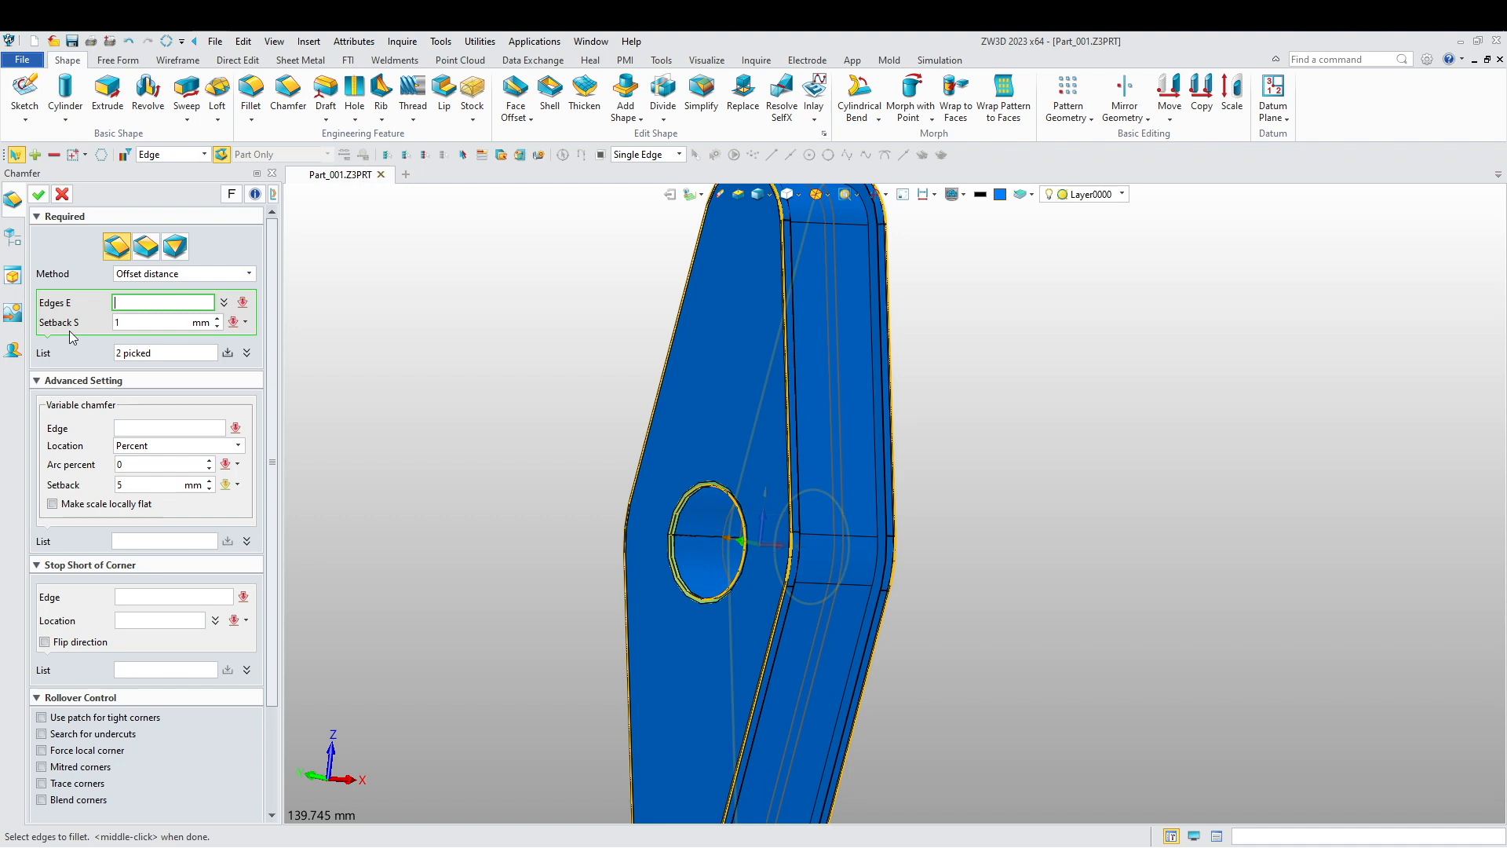
pyautogui.moveTo(531, 440); pyautogui.dragTo(505, 427, button='middle')
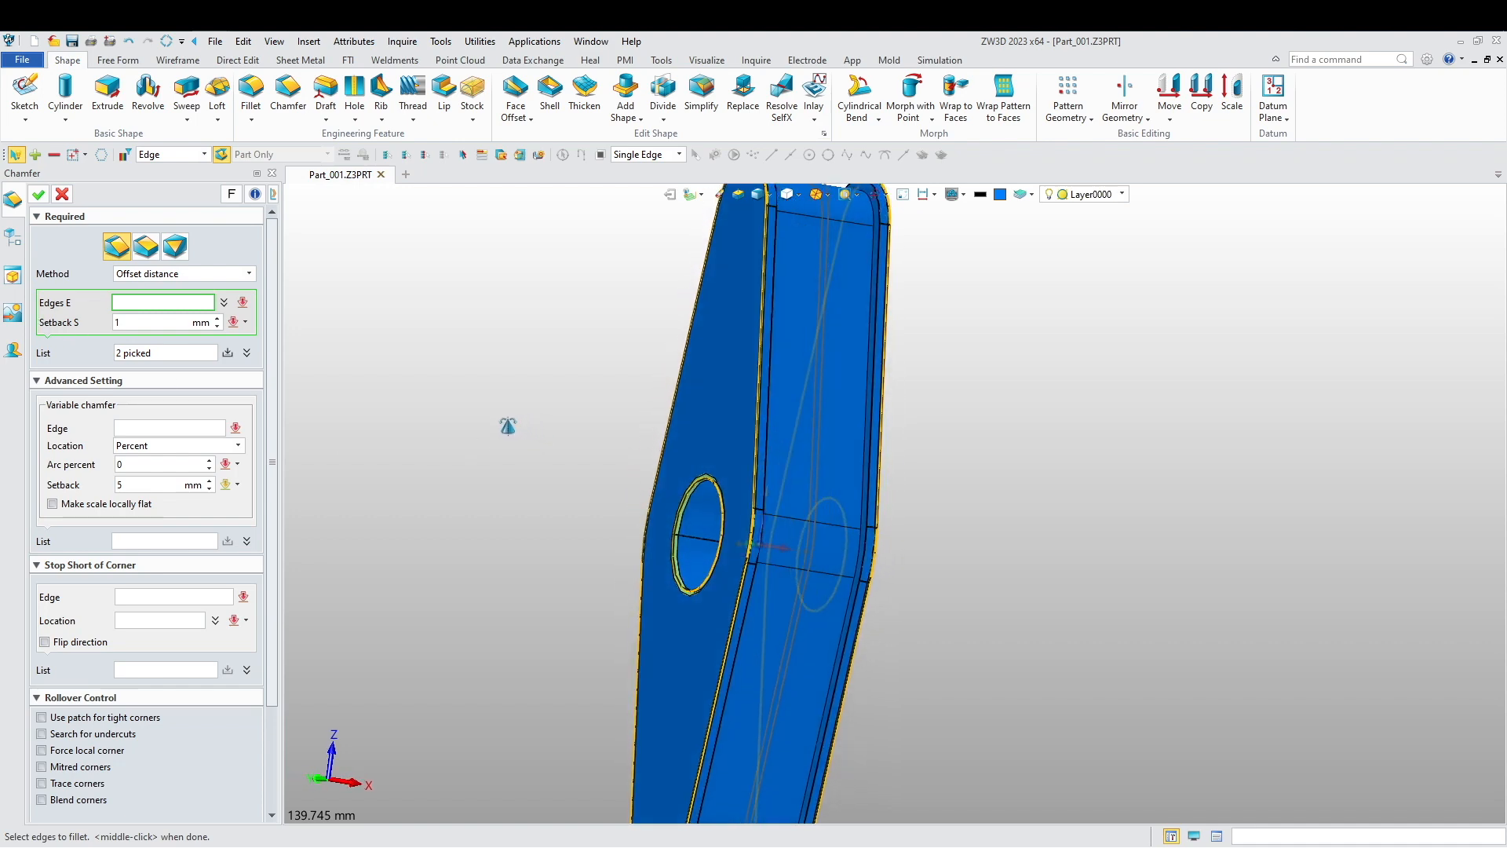
pyautogui.scroll(5, 802, 634)
pyautogui.scroll(-3, 802, 633)
pyautogui.scroll(2, 802, 633)
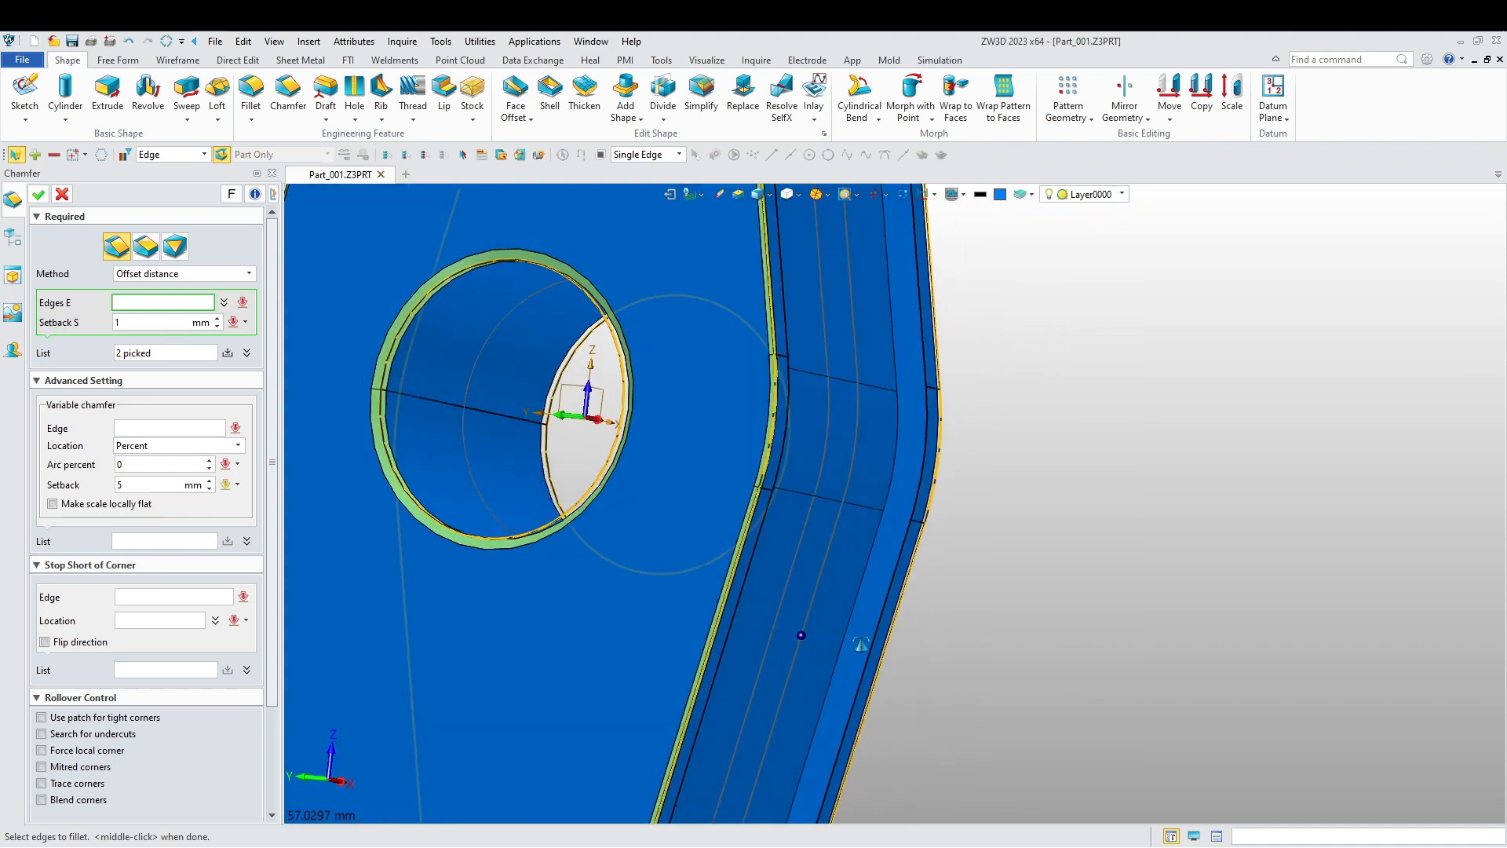
pyautogui.scroll(-2, 802, 633)
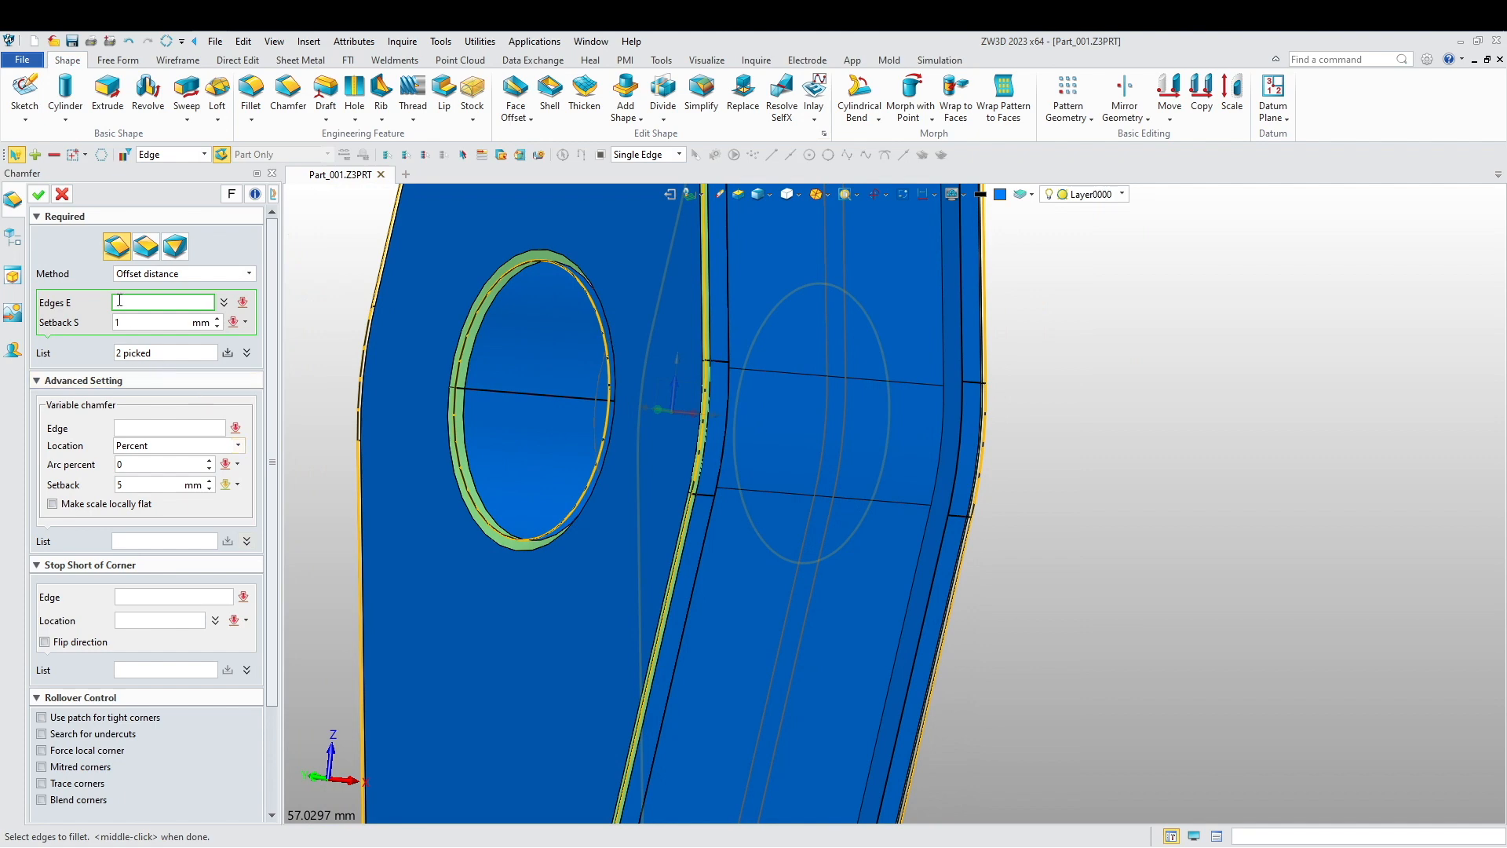
pyautogui.click(38, 194)
pyautogui.scroll(-4, 382, 384)
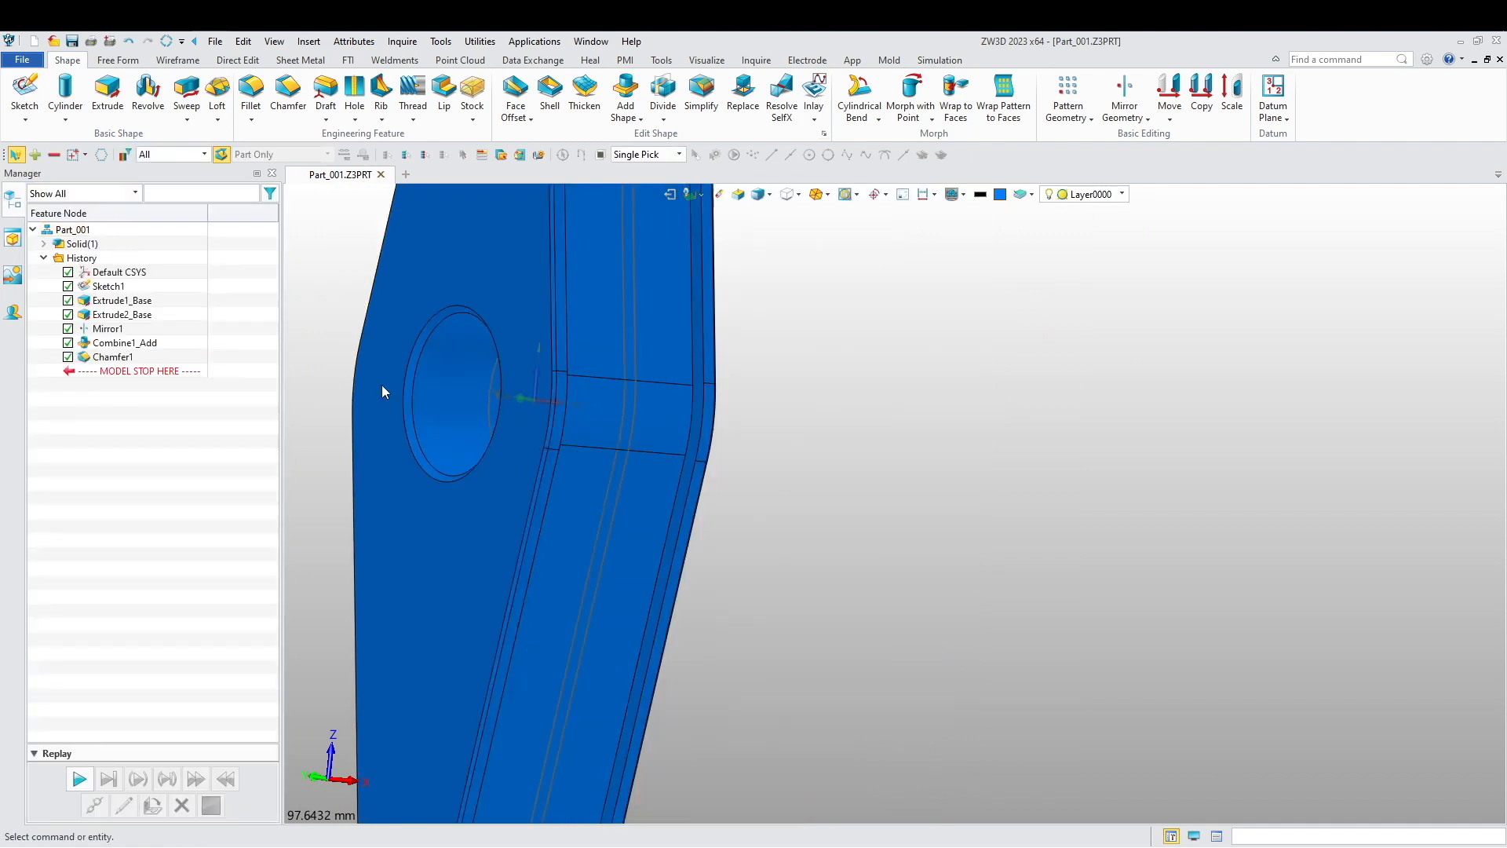
pyautogui.moveTo(710, 497); pyautogui.dragTo(703, 549, button='middle')
pyautogui.scroll(-3, 548, 481)
pyautogui.scroll(2, 703, 550)
pyautogui.moveTo(612, 487); pyautogui.dragTo(626, 528, button='middle')
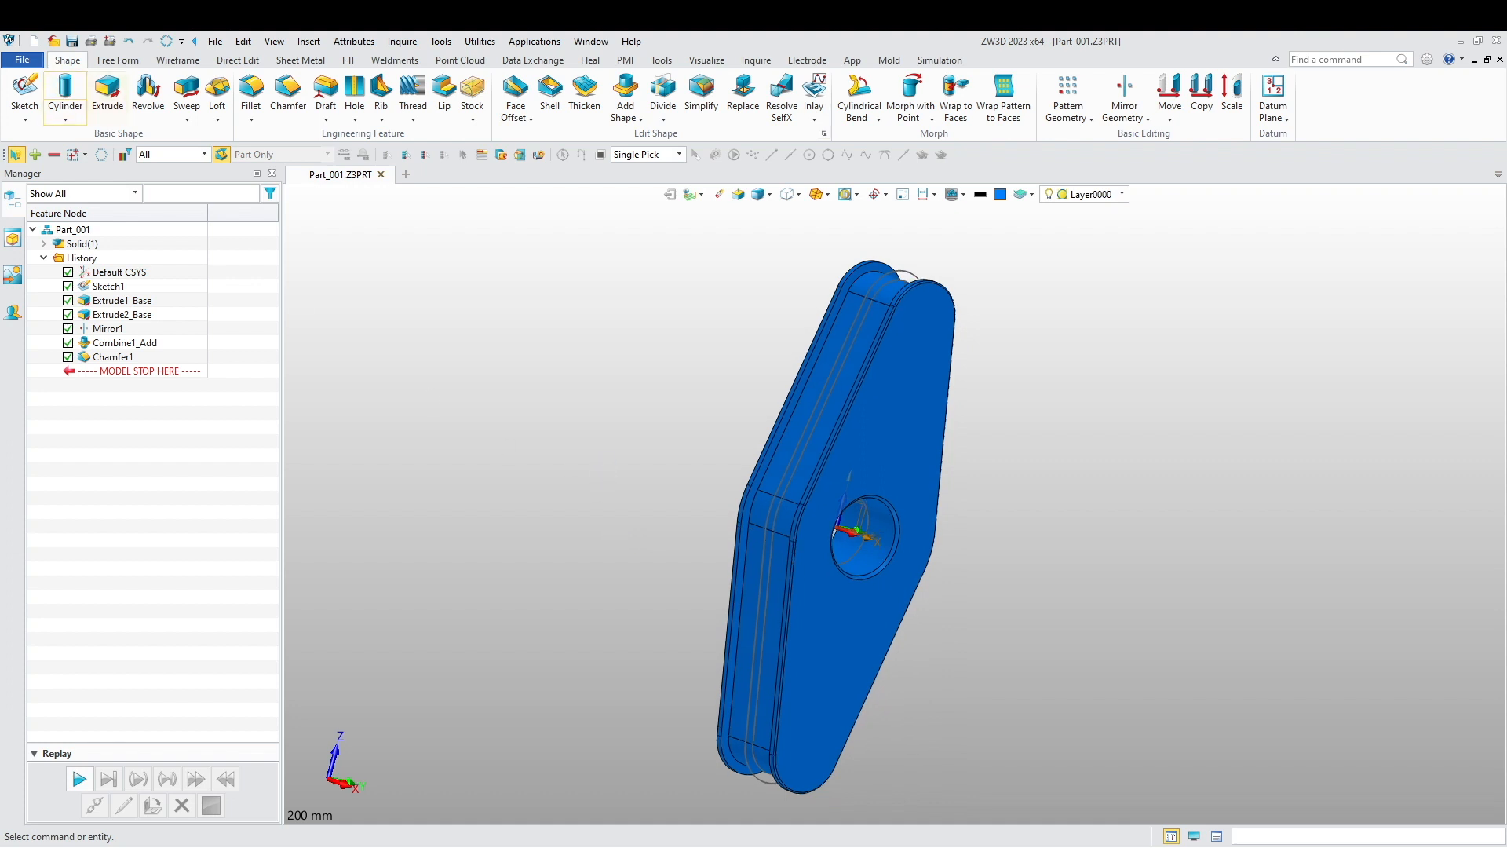
# - Save the part as Part_001 in the desktop folder Cad Thinkers > Zw3D Assembly > Assembly Exercise 4 and close the file
pyautogui.click(72, 41)
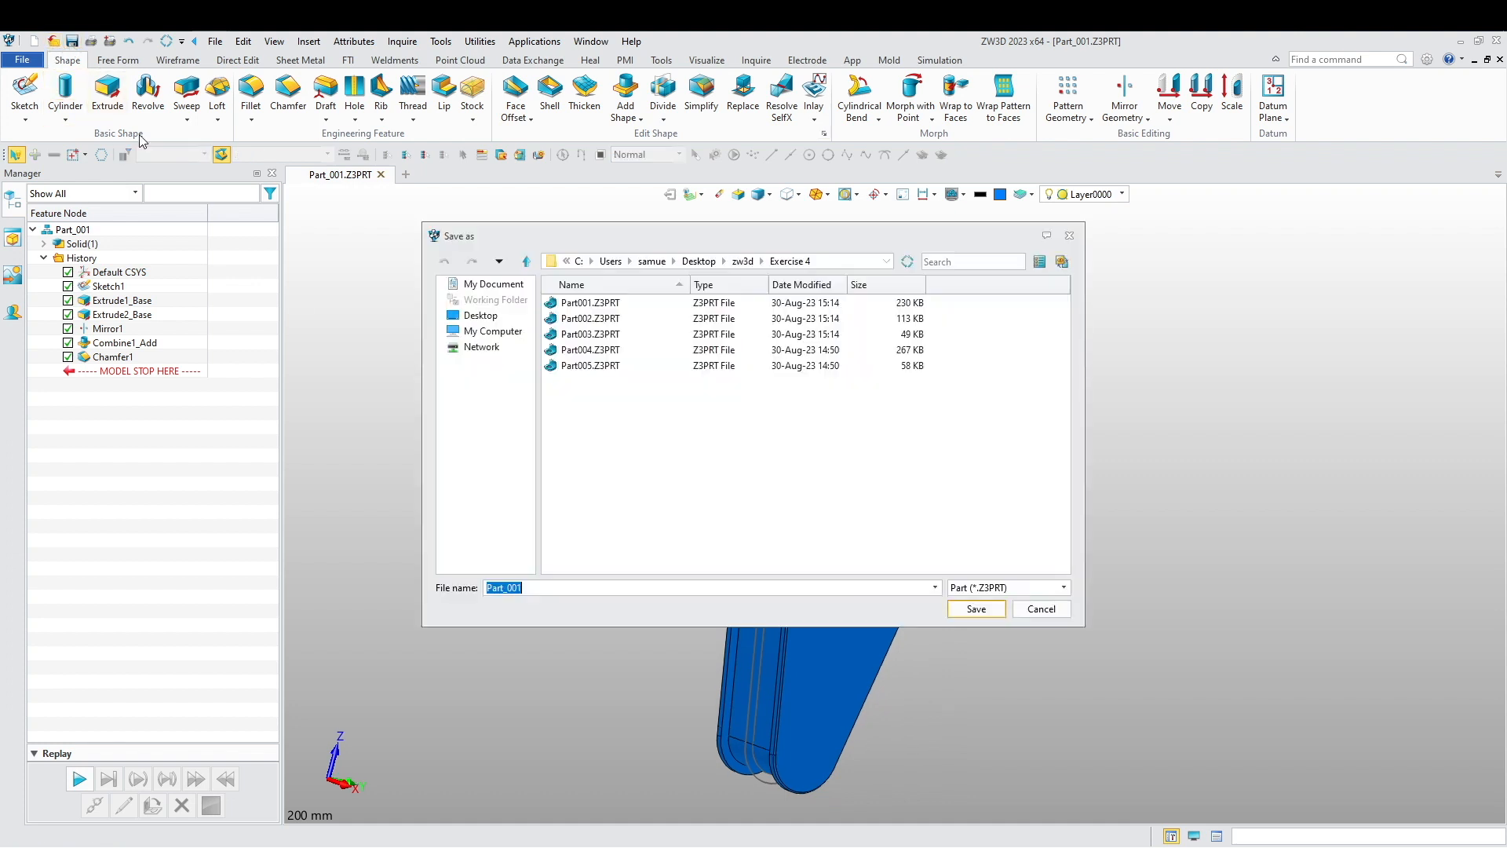
pyautogui.click(481, 314)
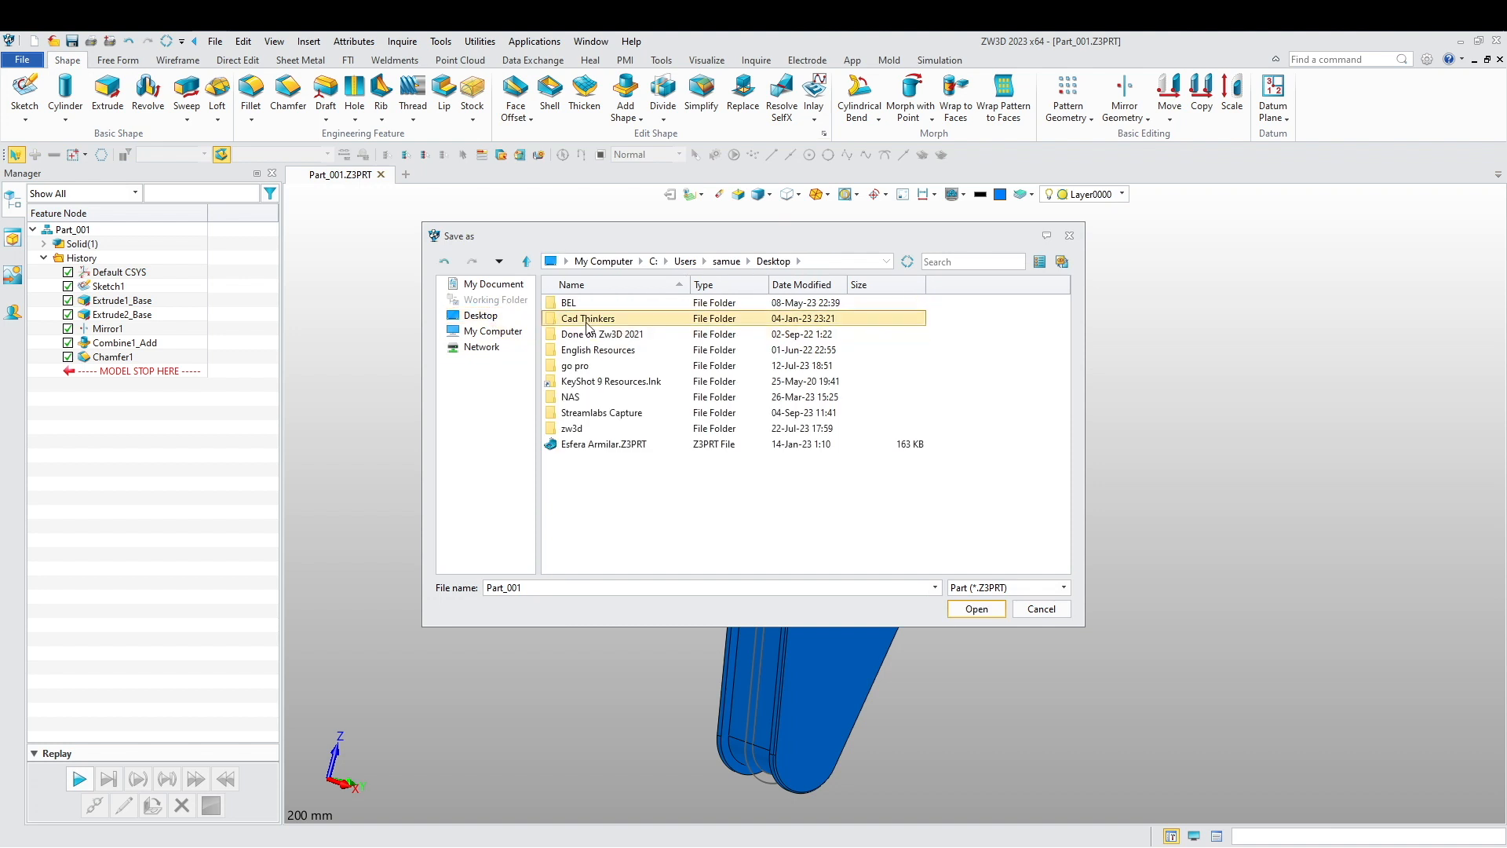
pyautogui.doubleClick(585, 318)
pyautogui.doubleClick(594, 318)
pyautogui.click(623, 353)
pyautogui.doubleClick(625, 355)
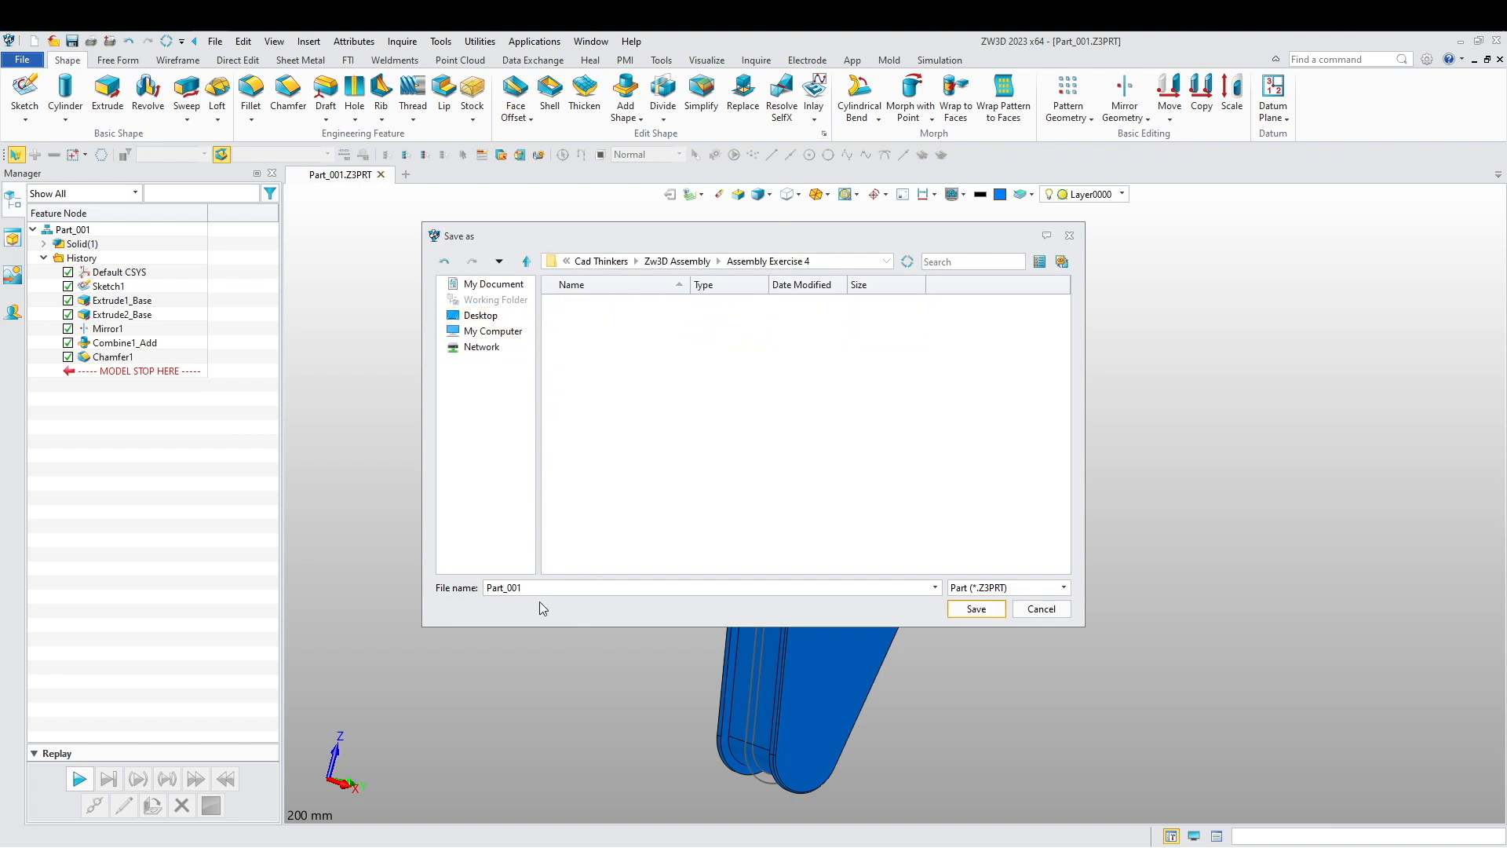
pyautogui.click(976, 610)
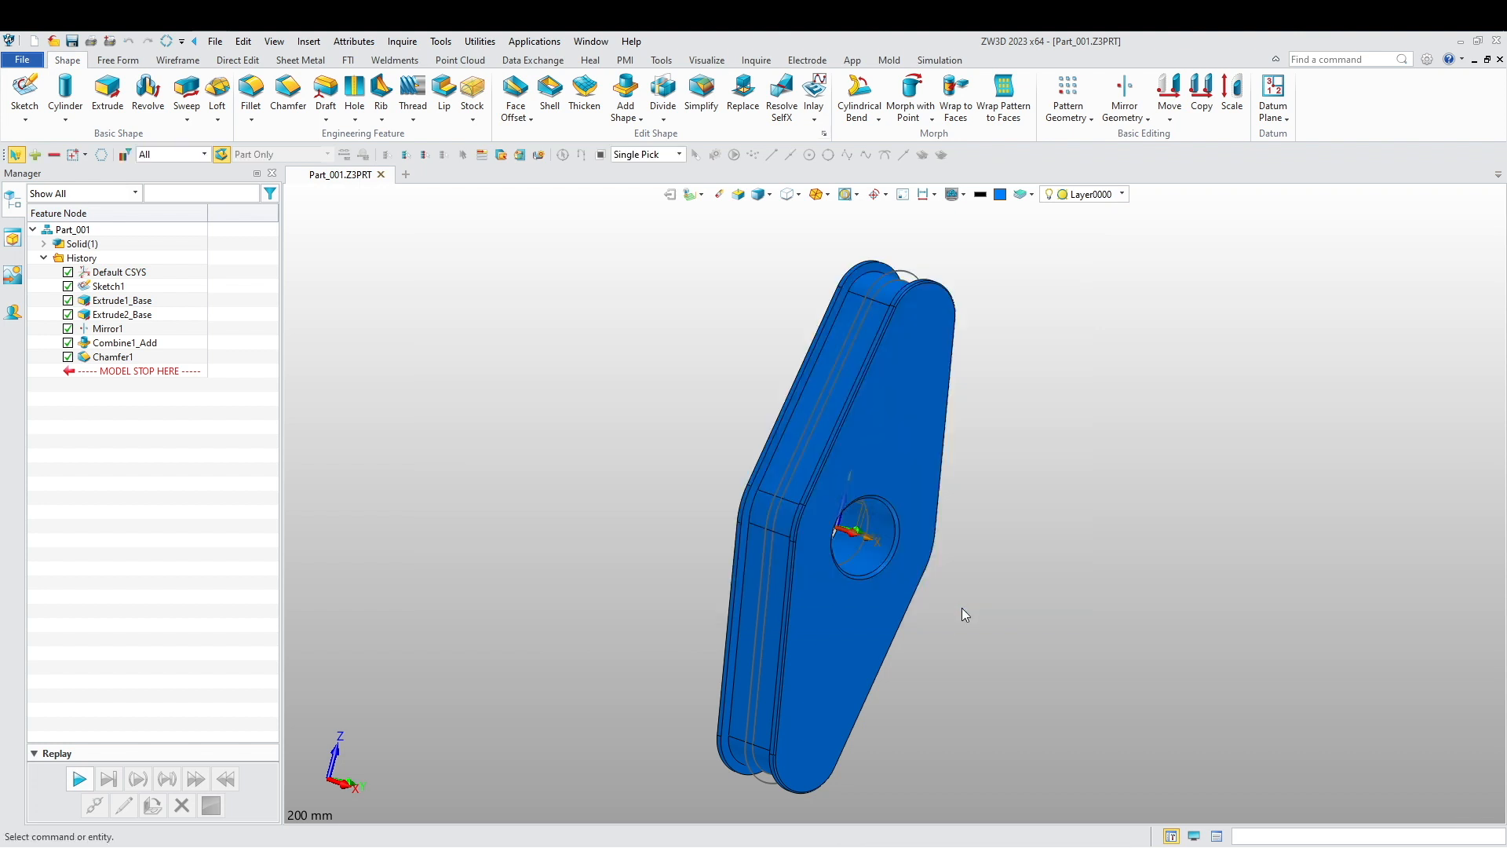
pyautogui.click(382, 175)
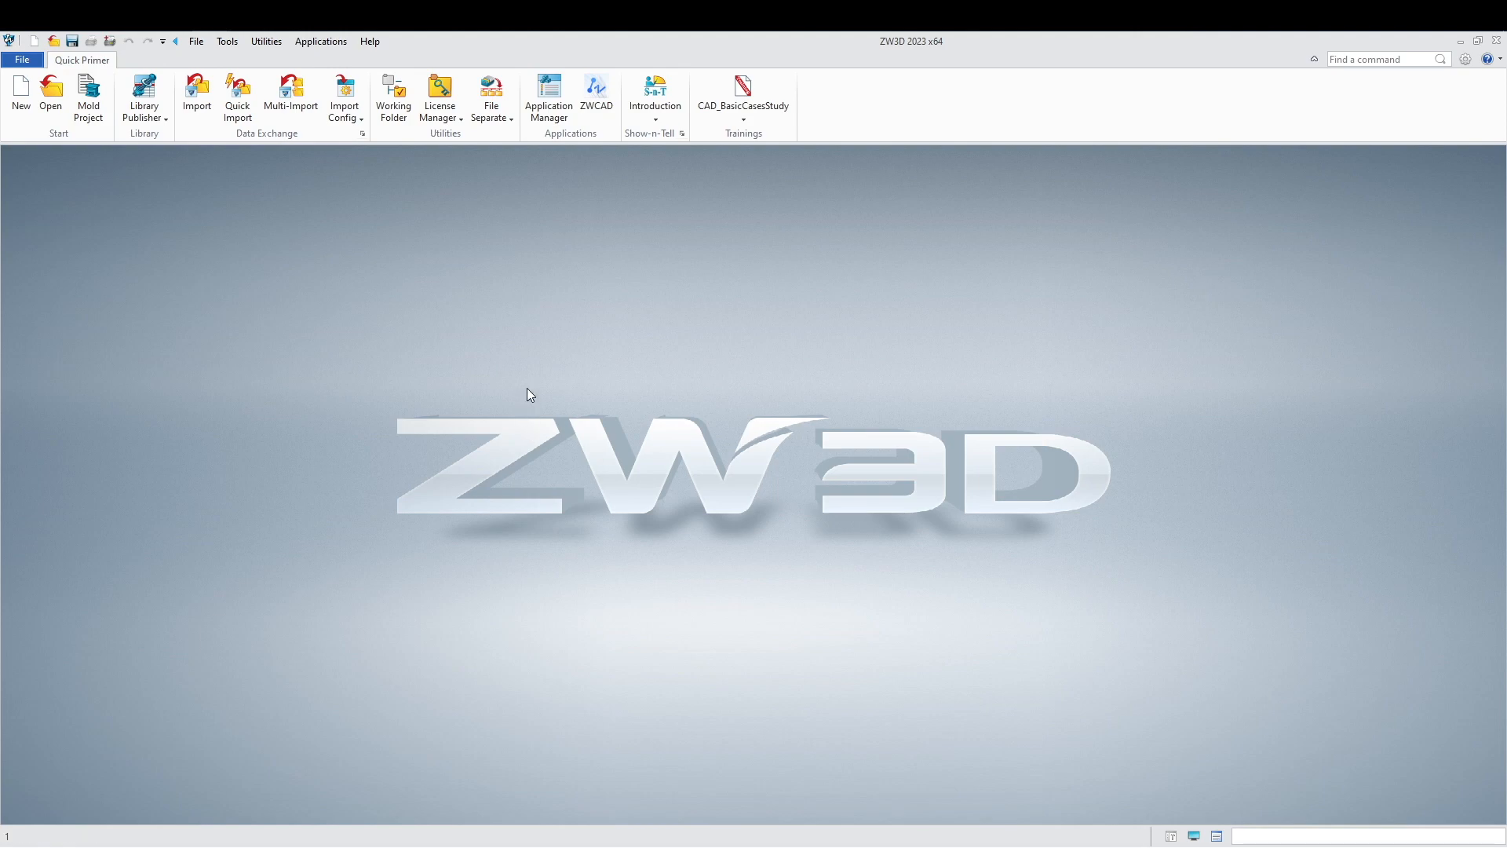
# - Create a new standard part file named Part_002 with the default template
pyautogui.click(21, 96)
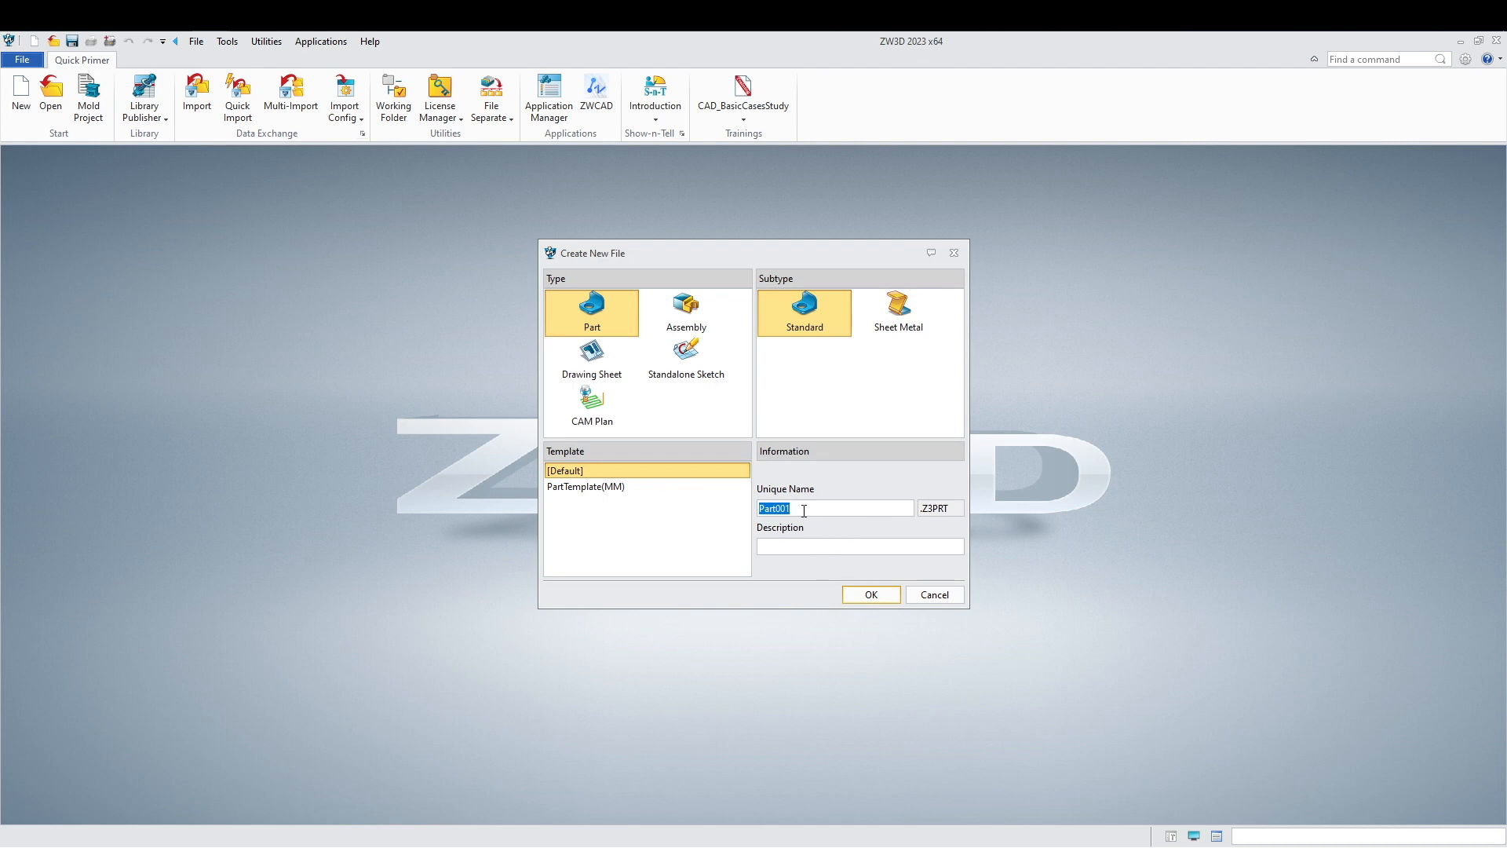
pyautogui.click(775, 508)
pyautogui.click(873, 599)
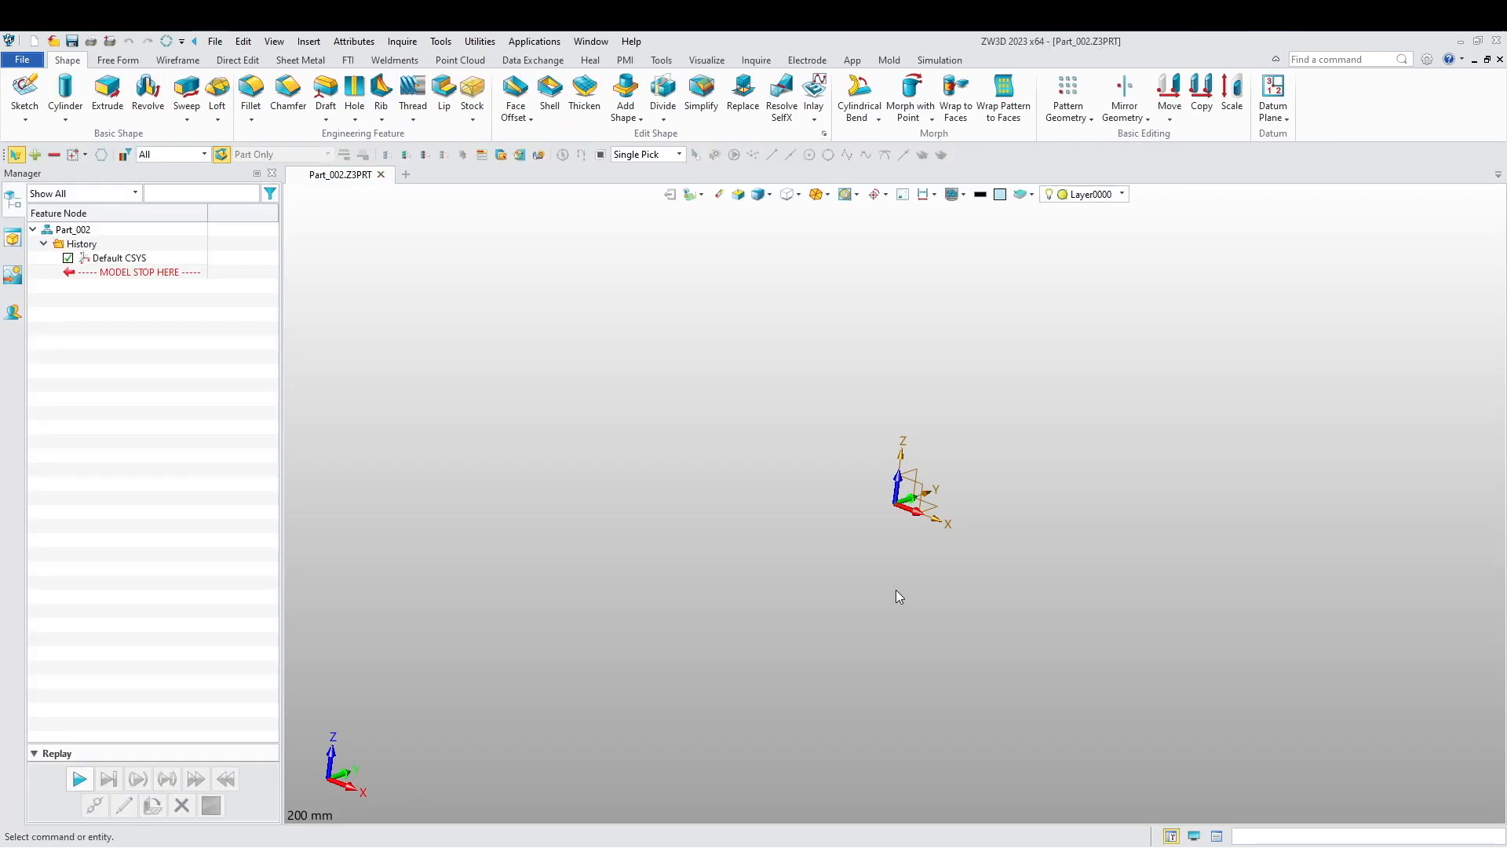
# - Set the default face colour for new geometry to brown
pyautogui.rightClick(545, 383)
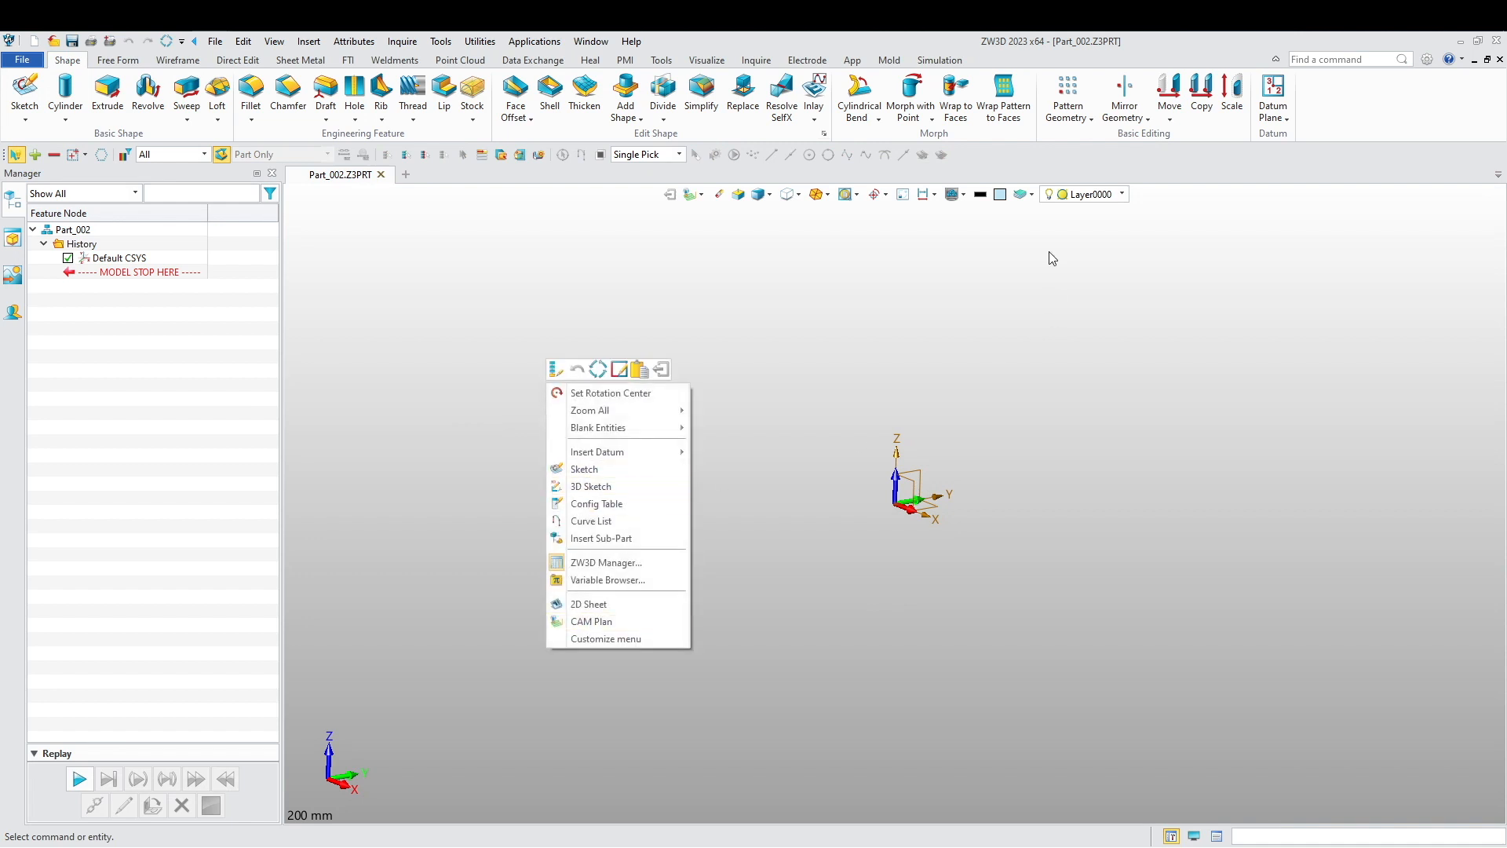
pyautogui.click(1000, 195)
pyautogui.click(1037, 322)
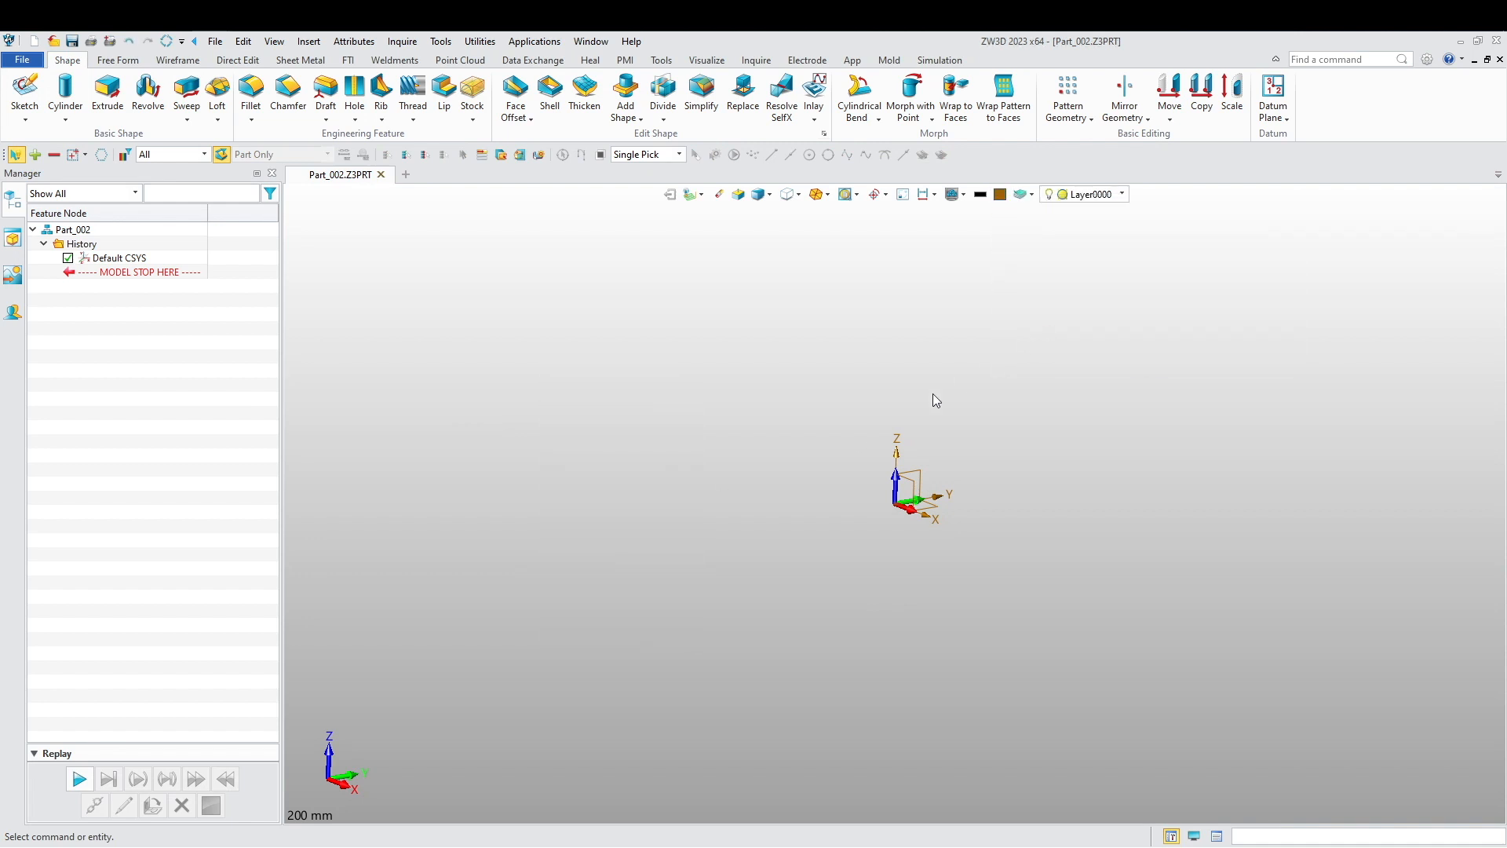
# - Start a sketch on the YZ plane and draw a circle of 135 mm radius centred on the origin
pyautogui.rightClick(765, 350)
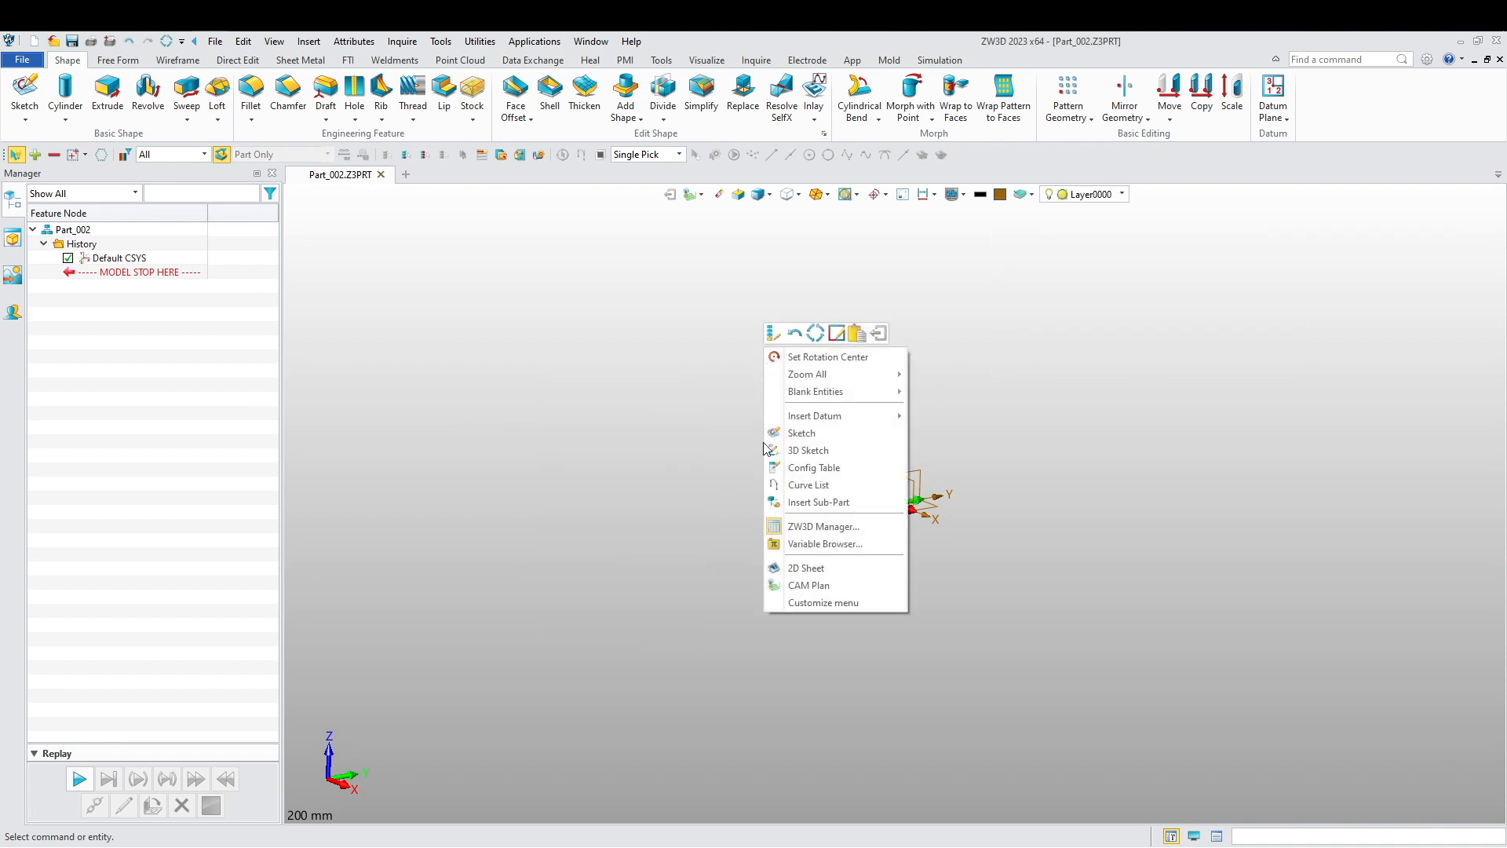
pyautogui.click(807, 432)
pyautogui.middleClick(925, 471)
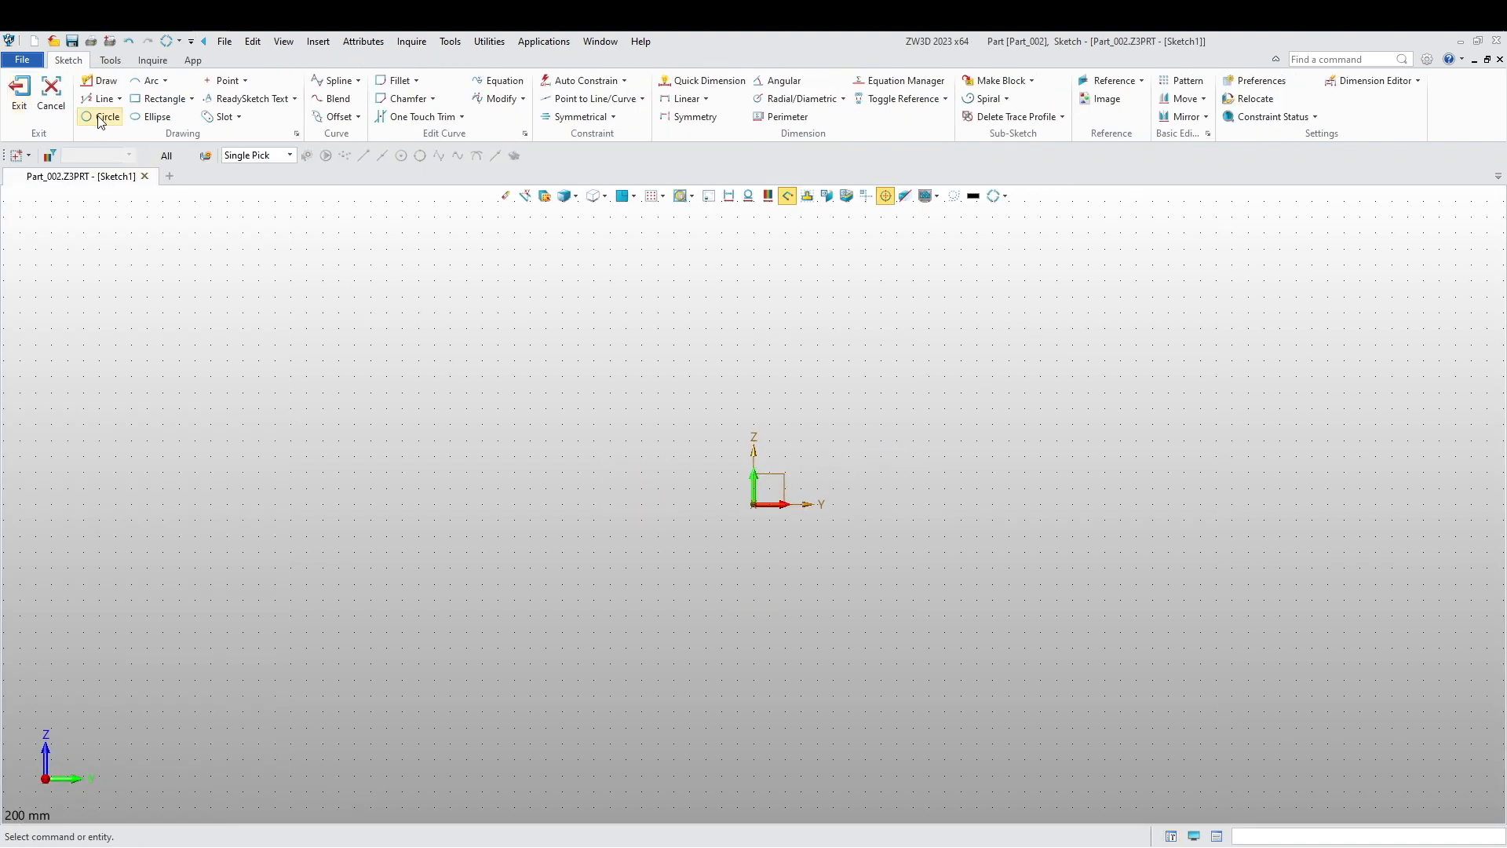
pyautogui.click(100, 117)
pyautogui.click(754, 504)
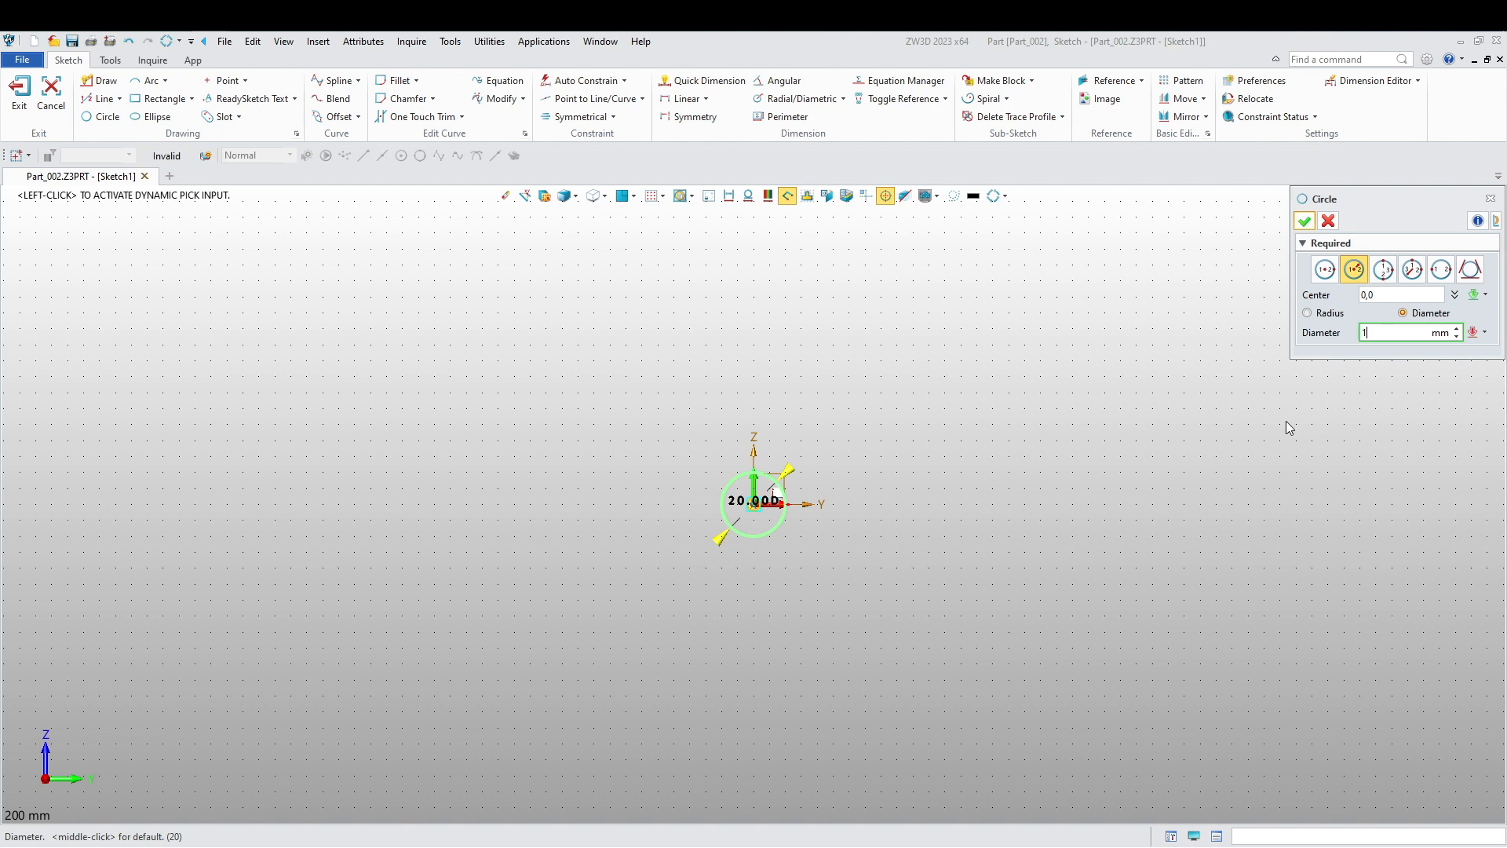
pyautogui.press('Return')
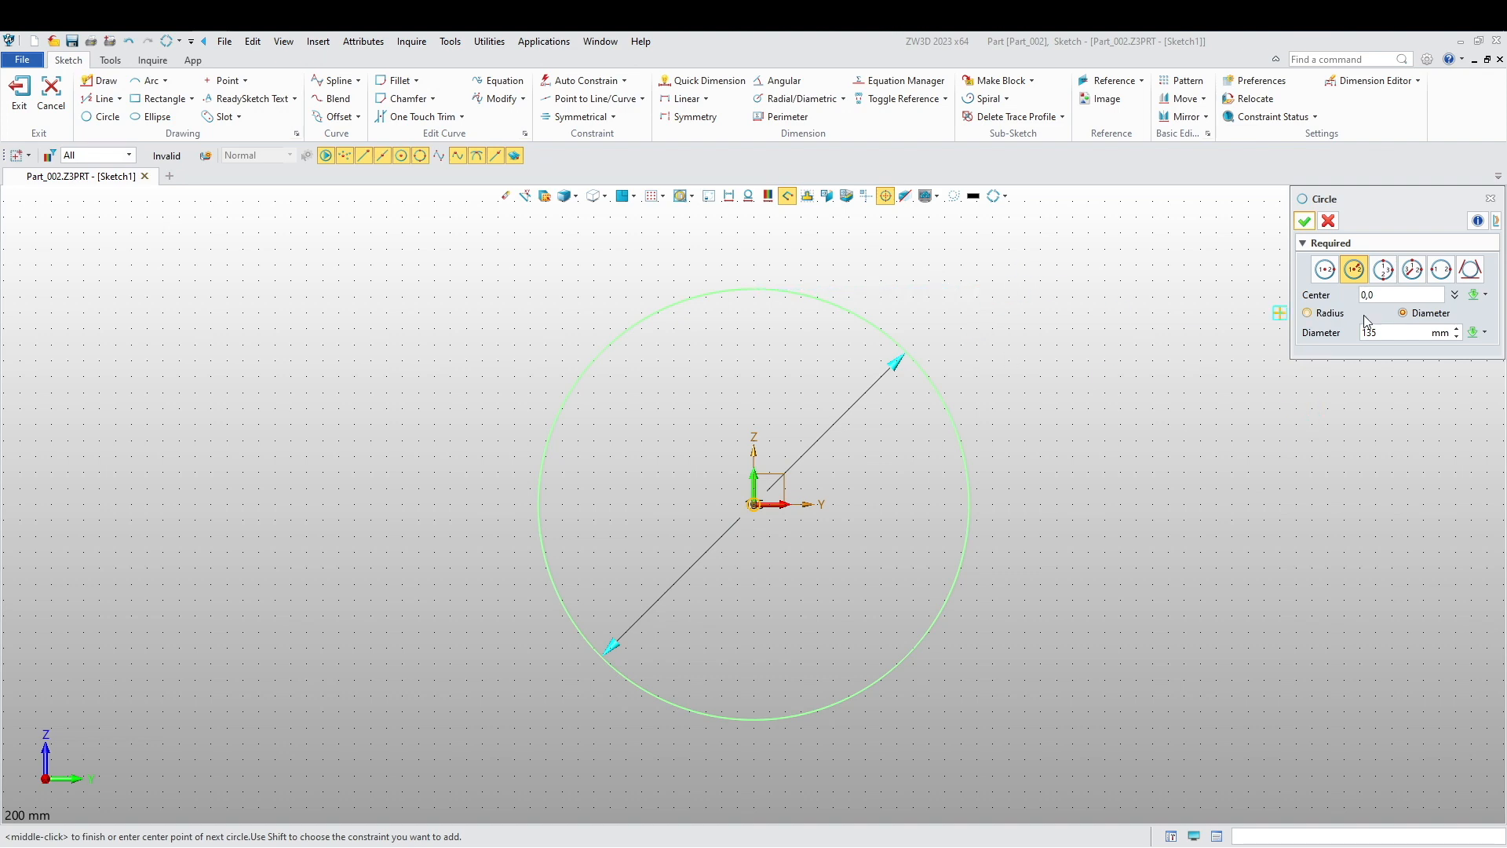
pyautogui.click(1331, 313)
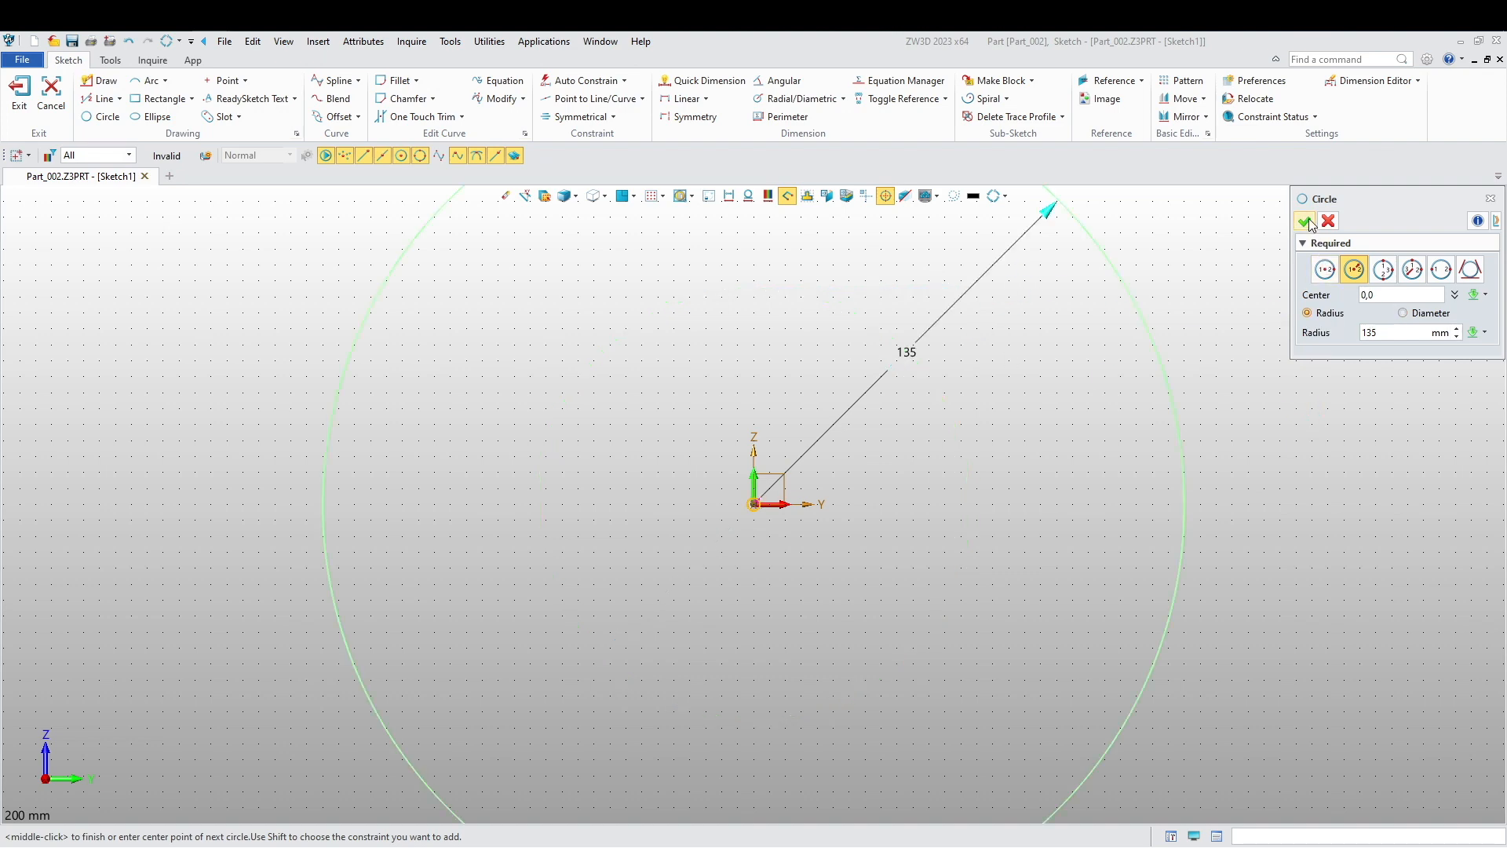
pyautogui.click(1304, 220)
# - Draw a second, concentric circle of 143 mm radius centred on the origin
pyautogui.scroll(-3, 794, 615)
pyautogui.middleClick(740, 579)
pyautogui.click(765, 559)
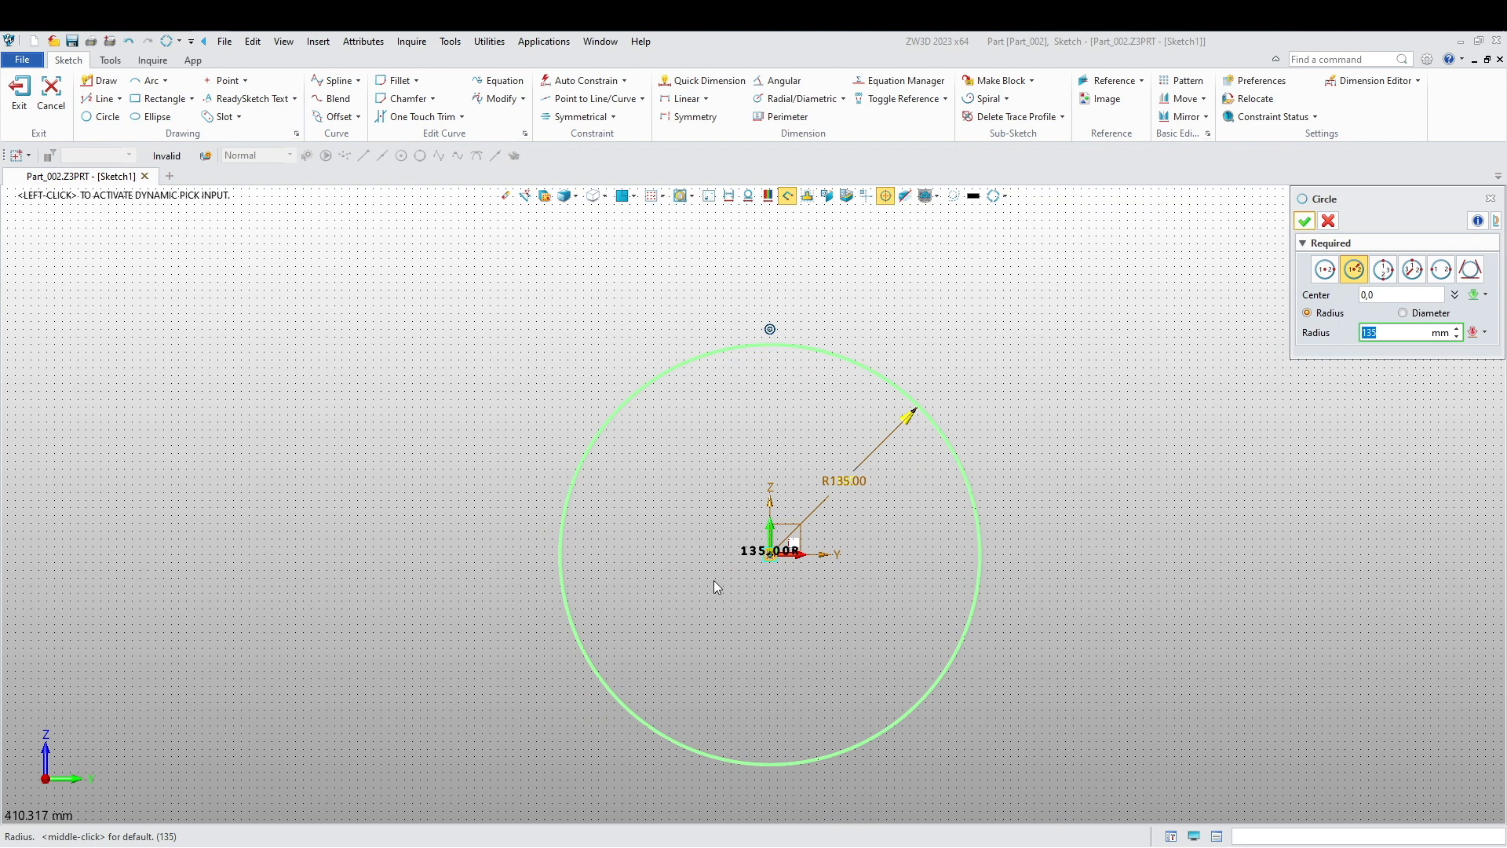
pyautogui.write('1')
pyautogui.press('Return')
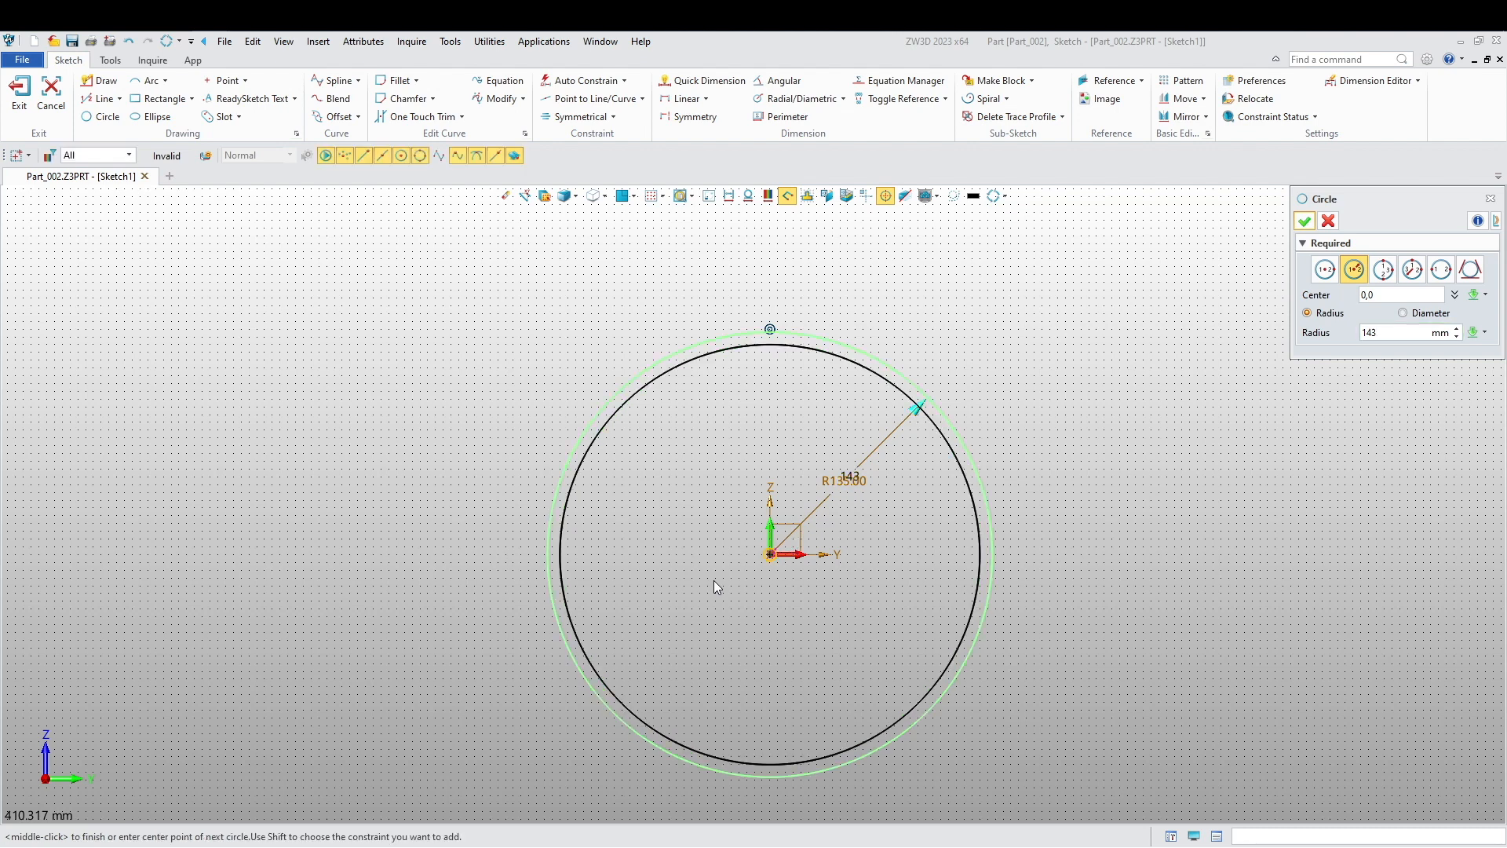
pyautogui.click(1305, 221)
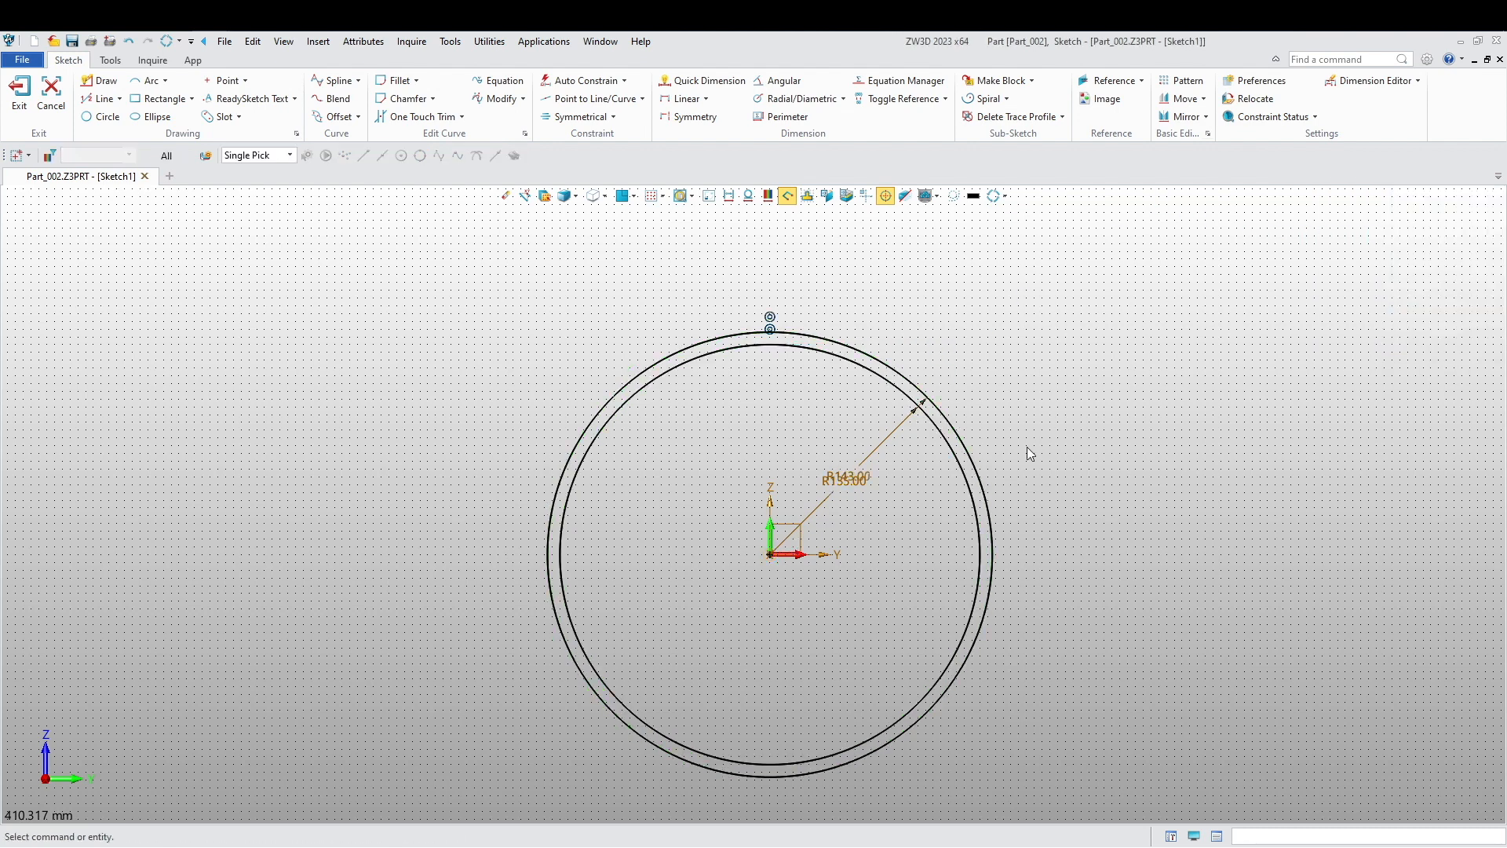
# - Auto-constrain the two-circle sketch using the origin as base point and exit the sketch
pyautogui.moveTo(1027, 453); pyautogui.dragTo(1078, 432, button='middle')
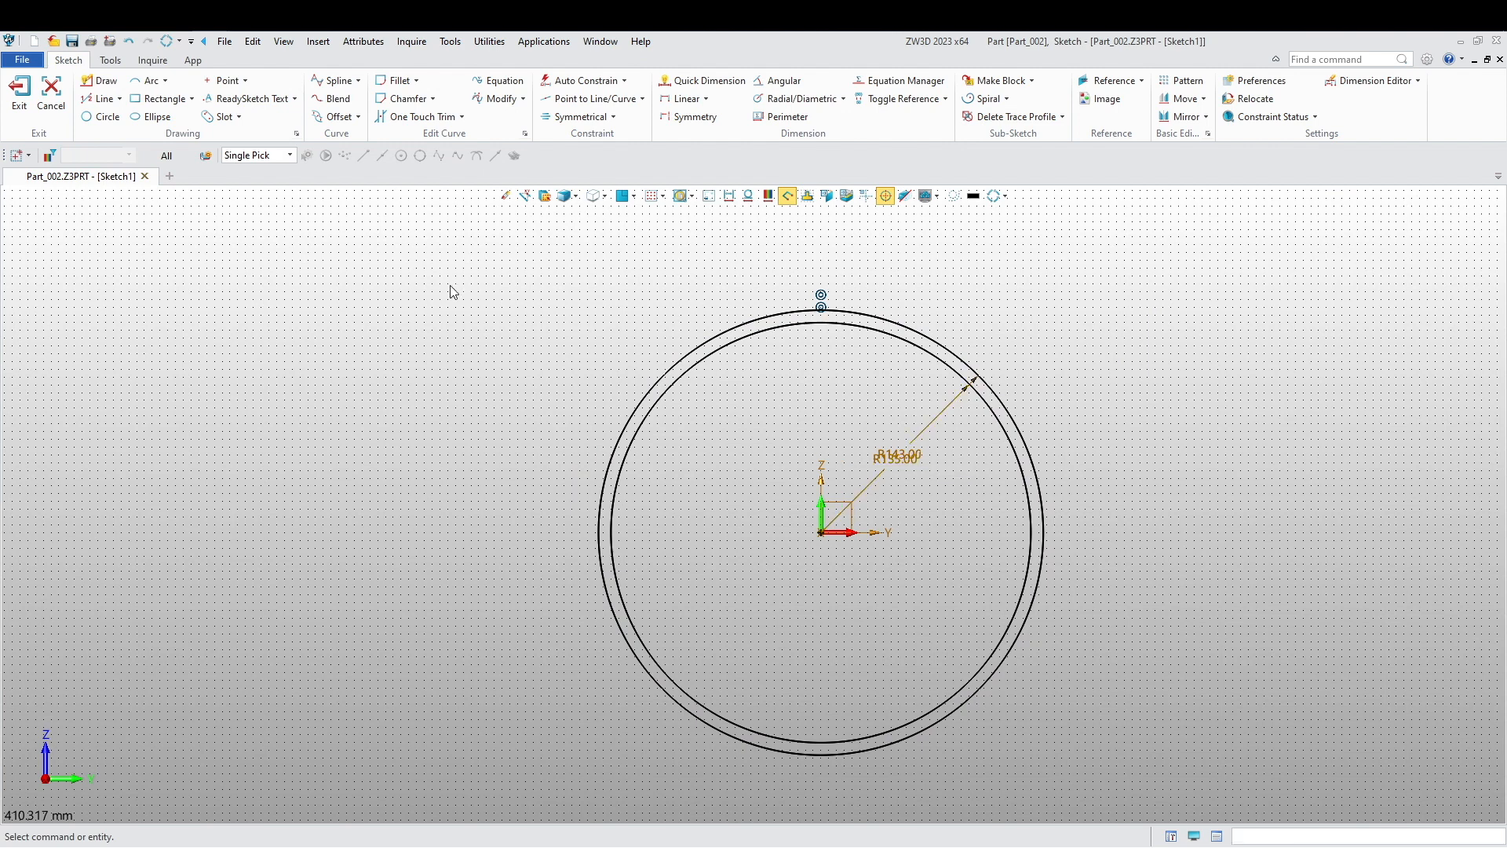
pyautogui.moveTo(443, 362); pyautogui.dragTo(481, 393, button='middle')
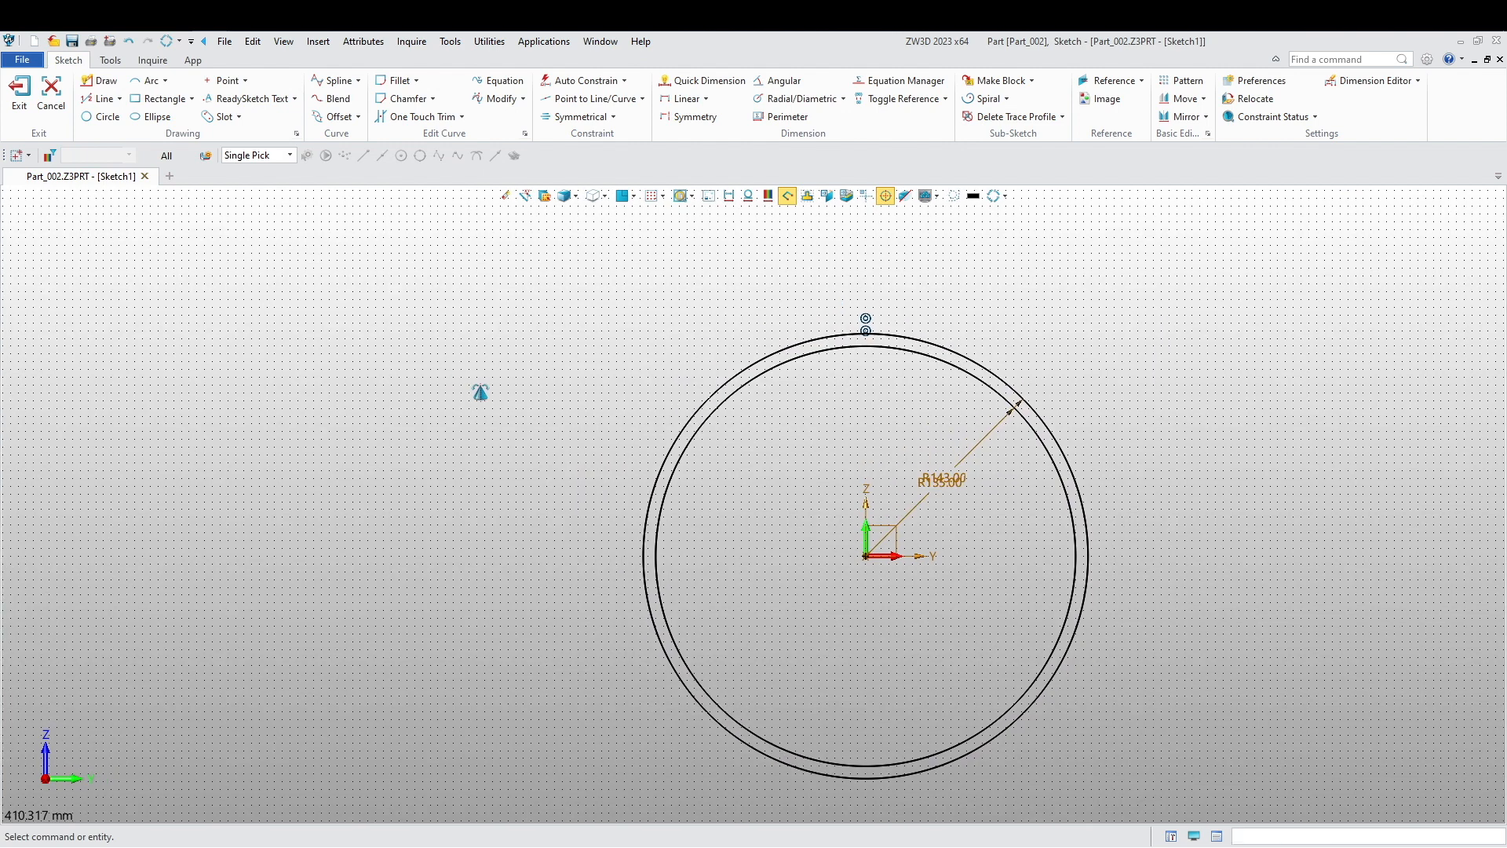
pyautogui.click(581, 80)
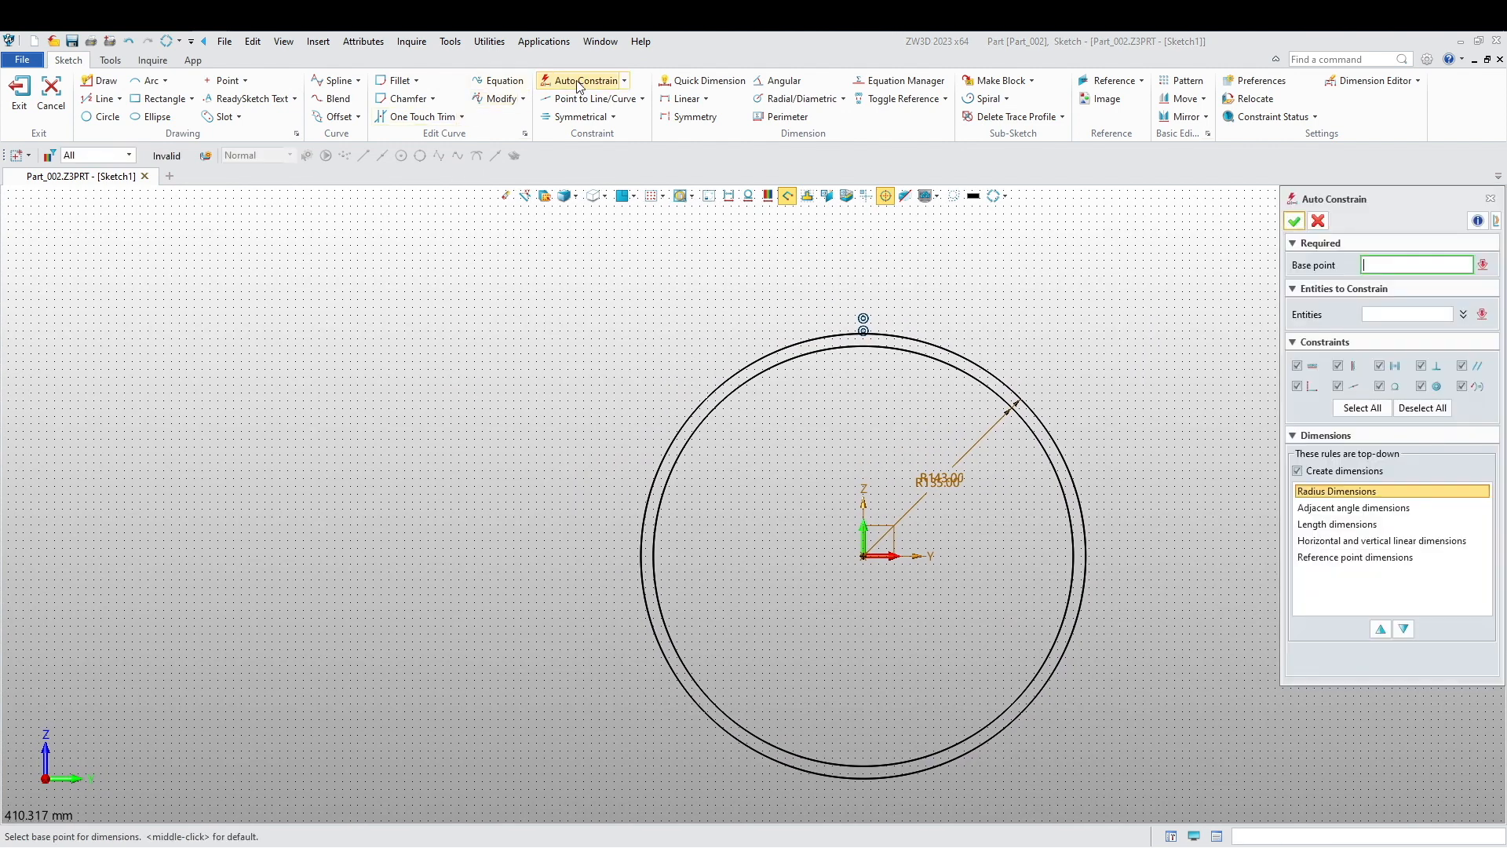
pyautogui.click(863, 555)
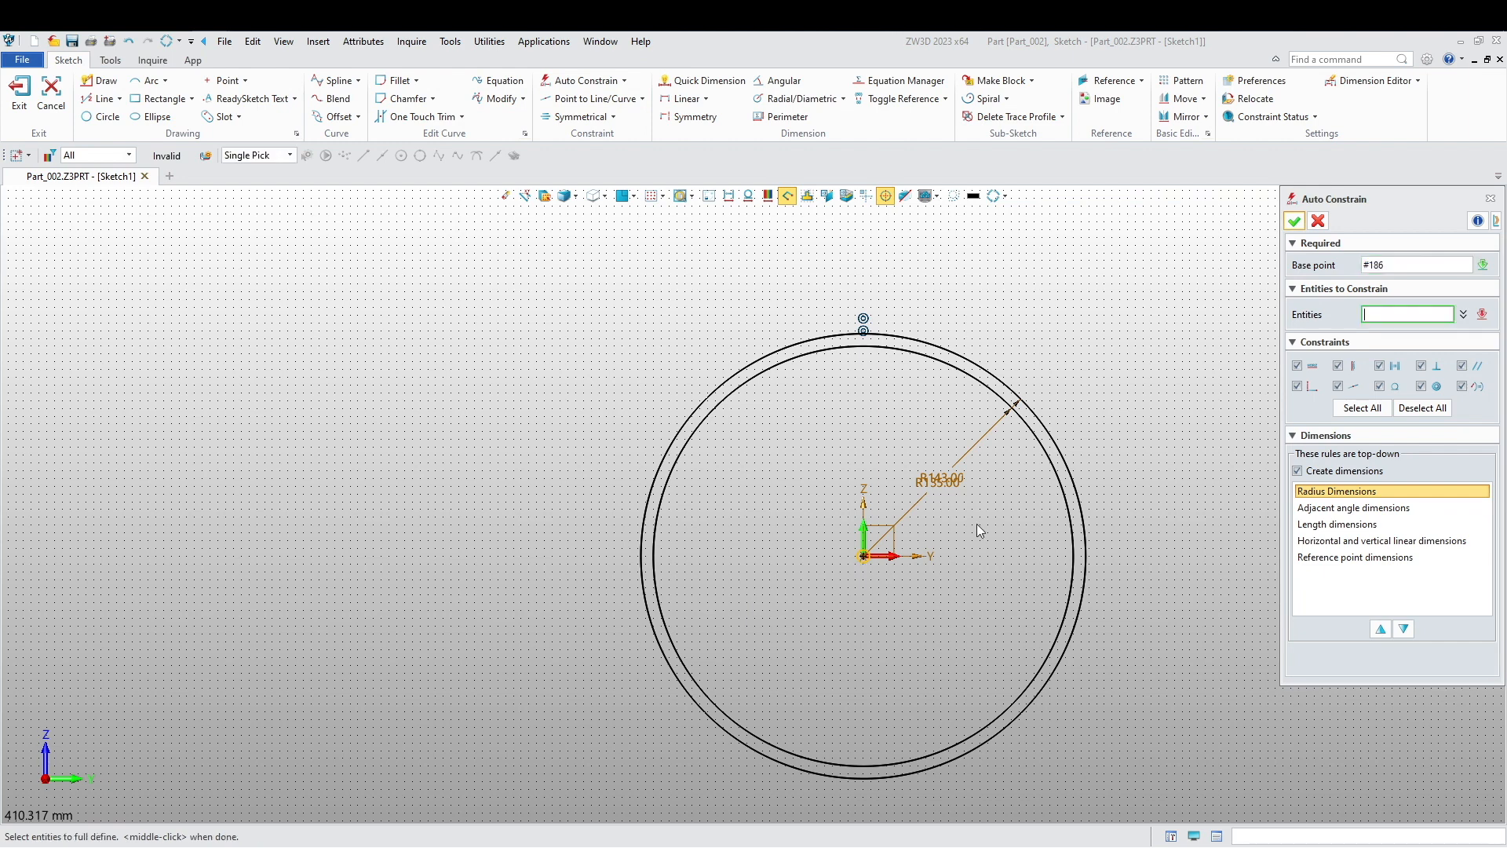
pyautogui.click(1294, 221)
pyautogui.click(20, 93)
# - Extrude the whole two-circle sketch on two sides from -15 to 15 mm as a base ring
pyautogui.moveTo(331, 520)
pyautogui.mouseDown(button='middle')
pyautogui.moveTo(555, 592)
pyautogui.moveTo(642, 648)
pyautogui.mouseUp(button='middle')
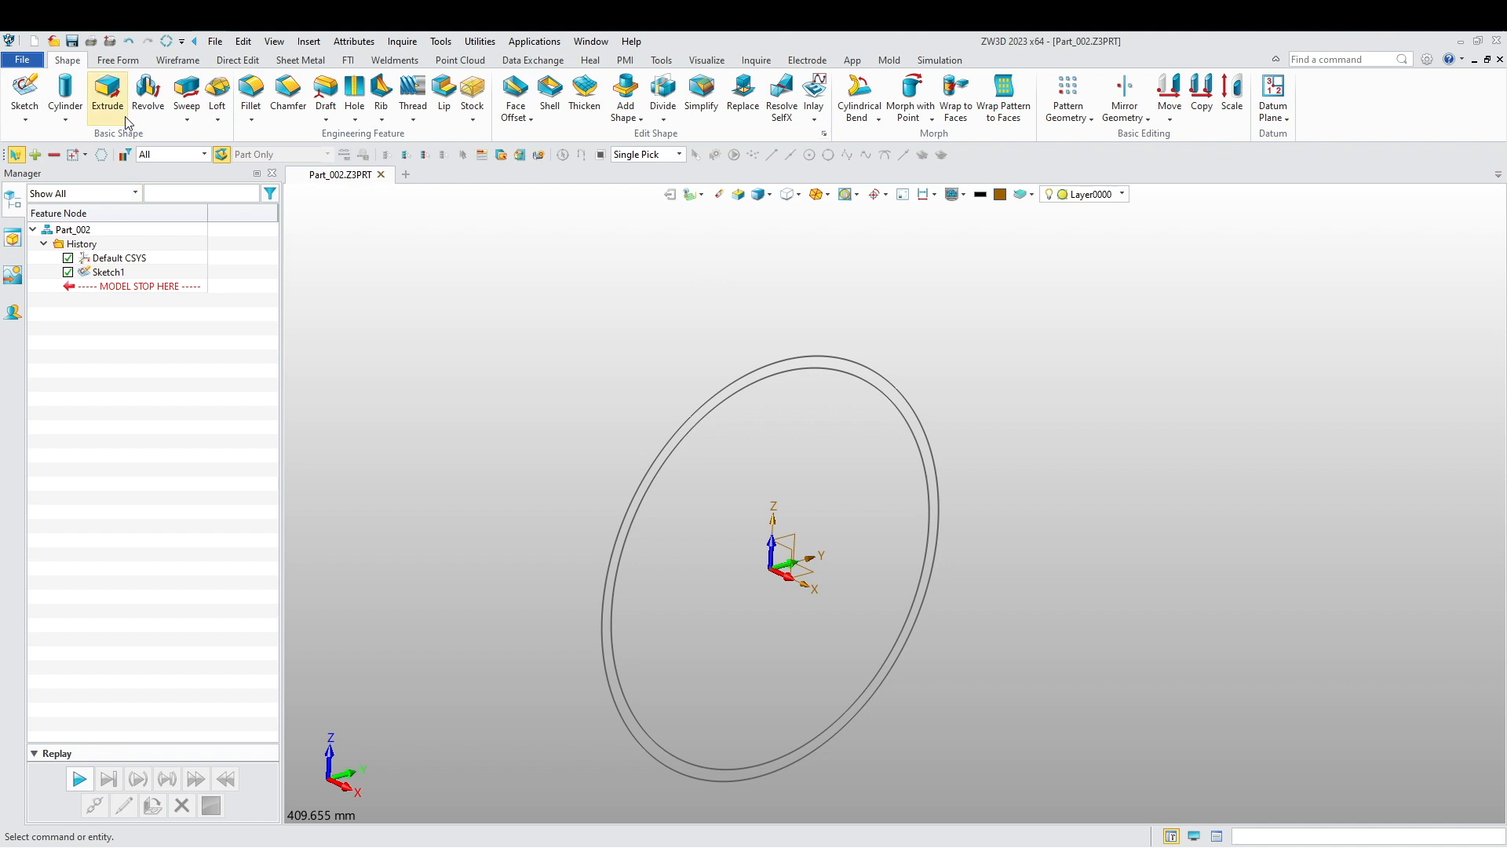
pyautogui.click(109, 95)
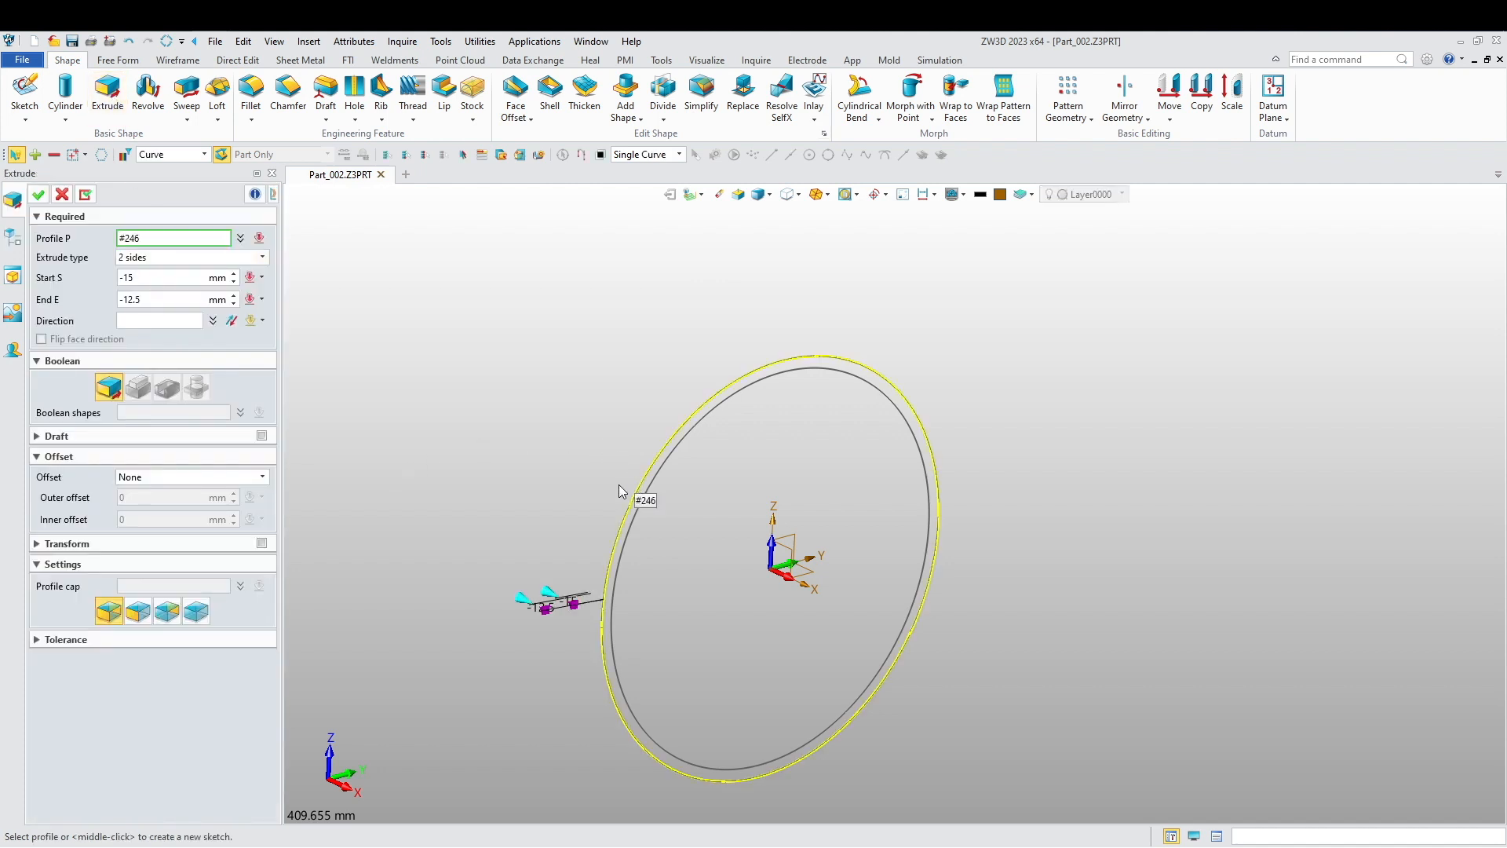
pyautogui.click(203, 154)
pyautogui.click(152, 180)
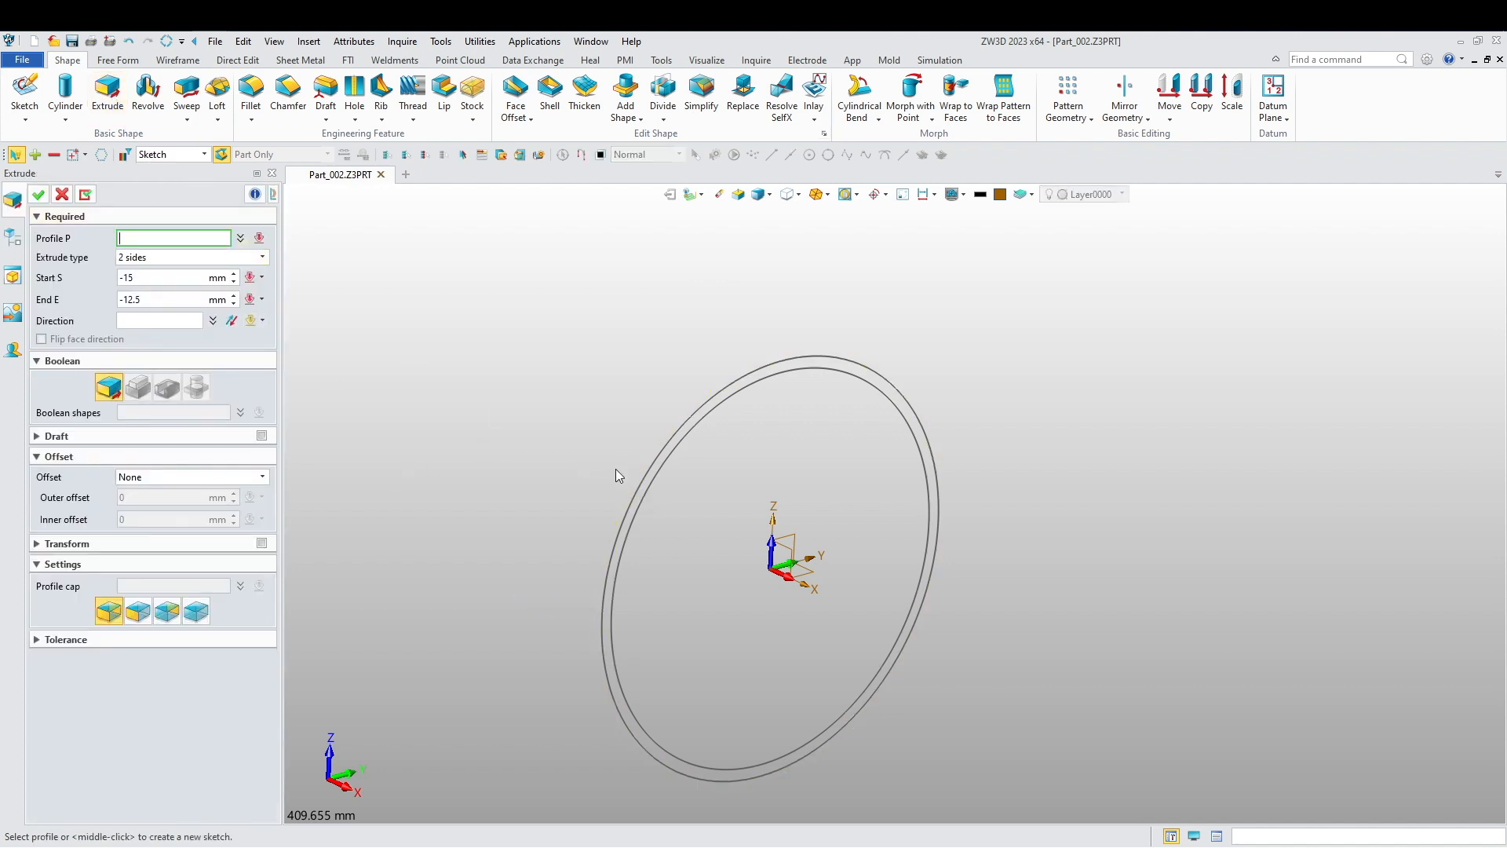
pyautogui.click(648, 482)
pyautogui.click(162, 279)
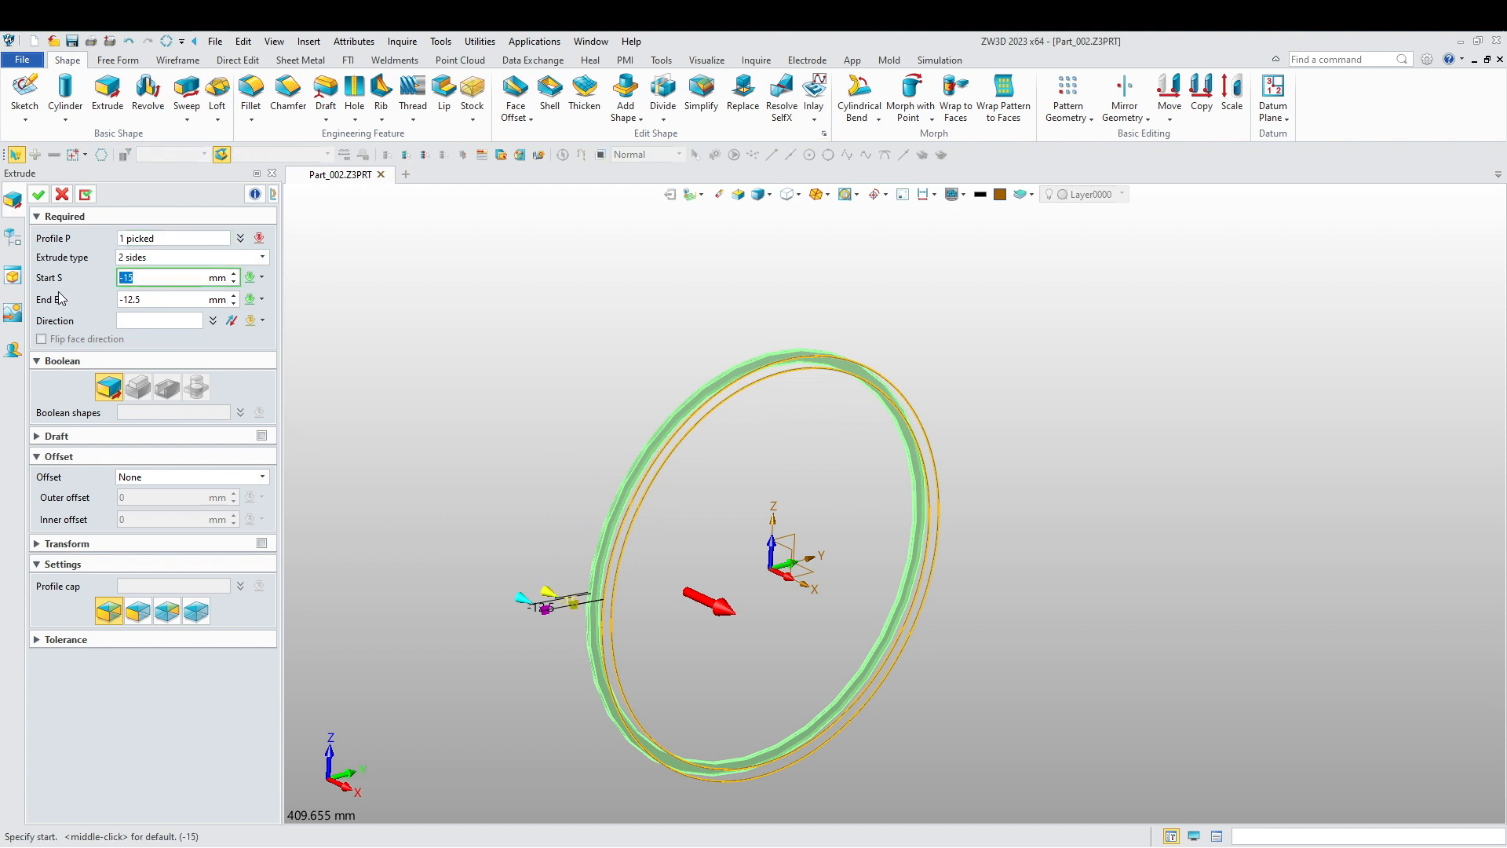
pyautogui.click(171, 297)
pyautogui.write('15')
pyautogui.press('Return')
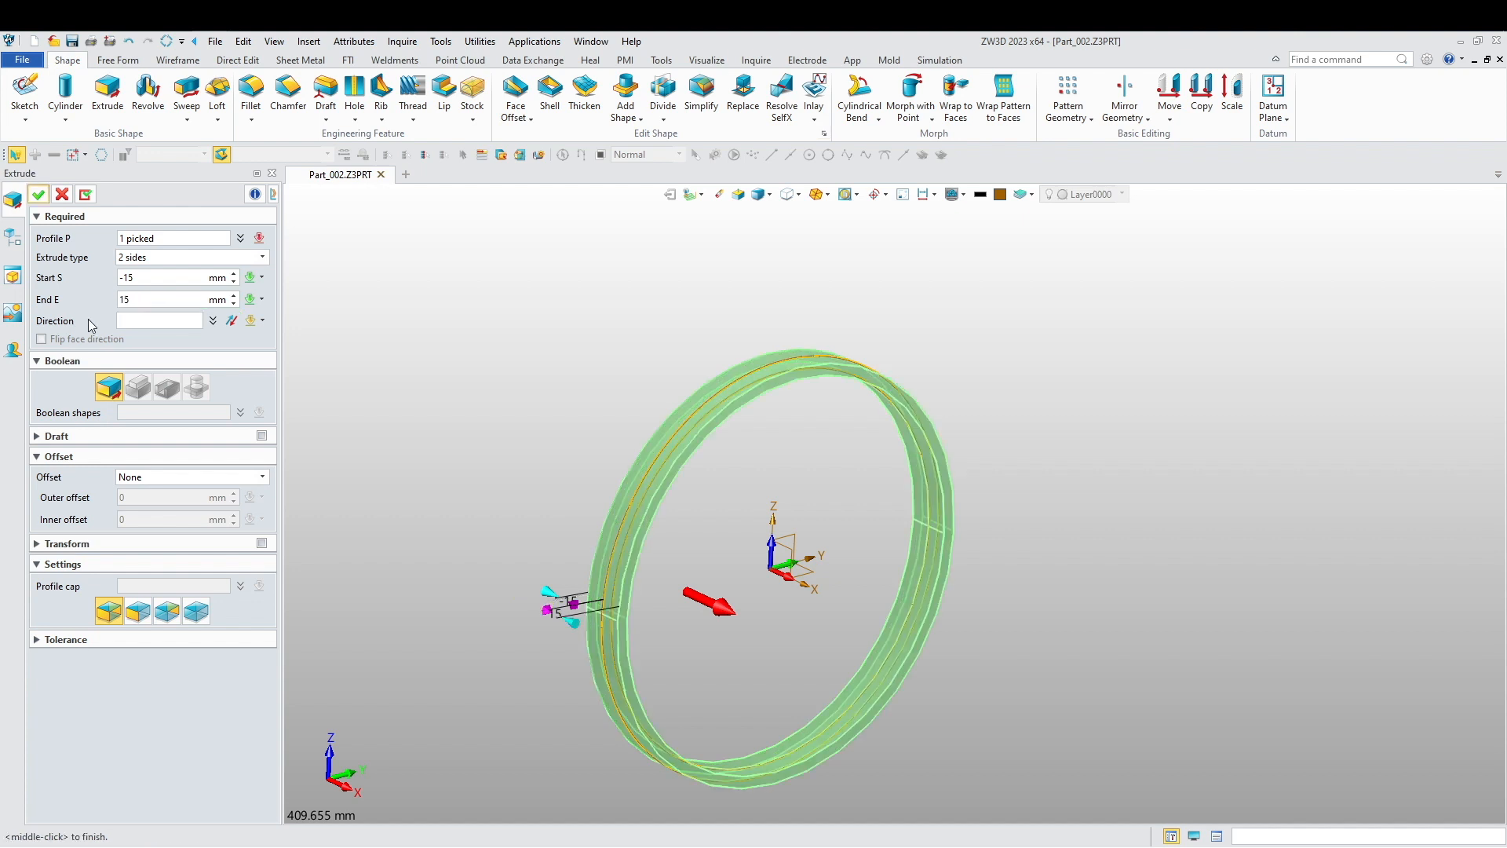
pyautogui.click(39, 195)
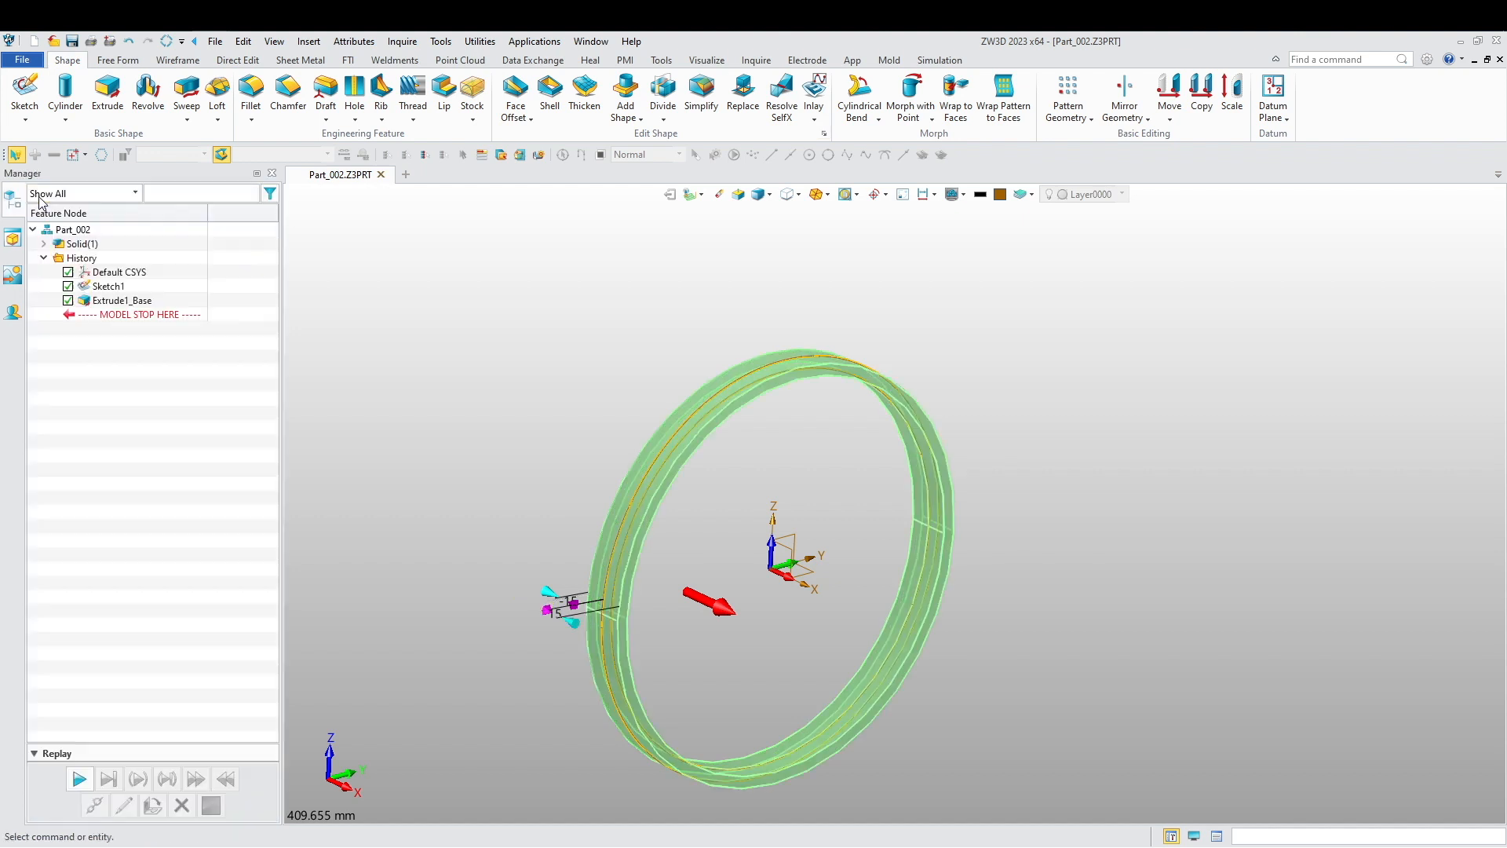
# - Start a sketch on the XY plane and draw a circle of 10.5 mm diameter centred on the origin
pyautogui.moveTo(566, 562); pyautogui.dragTo(593, 571, button='middle')
pyautogui.moveTo(584, 562); pyautogui.dragTo(512, 524, button='middle')
pyautogui.rightClick(512, 525)
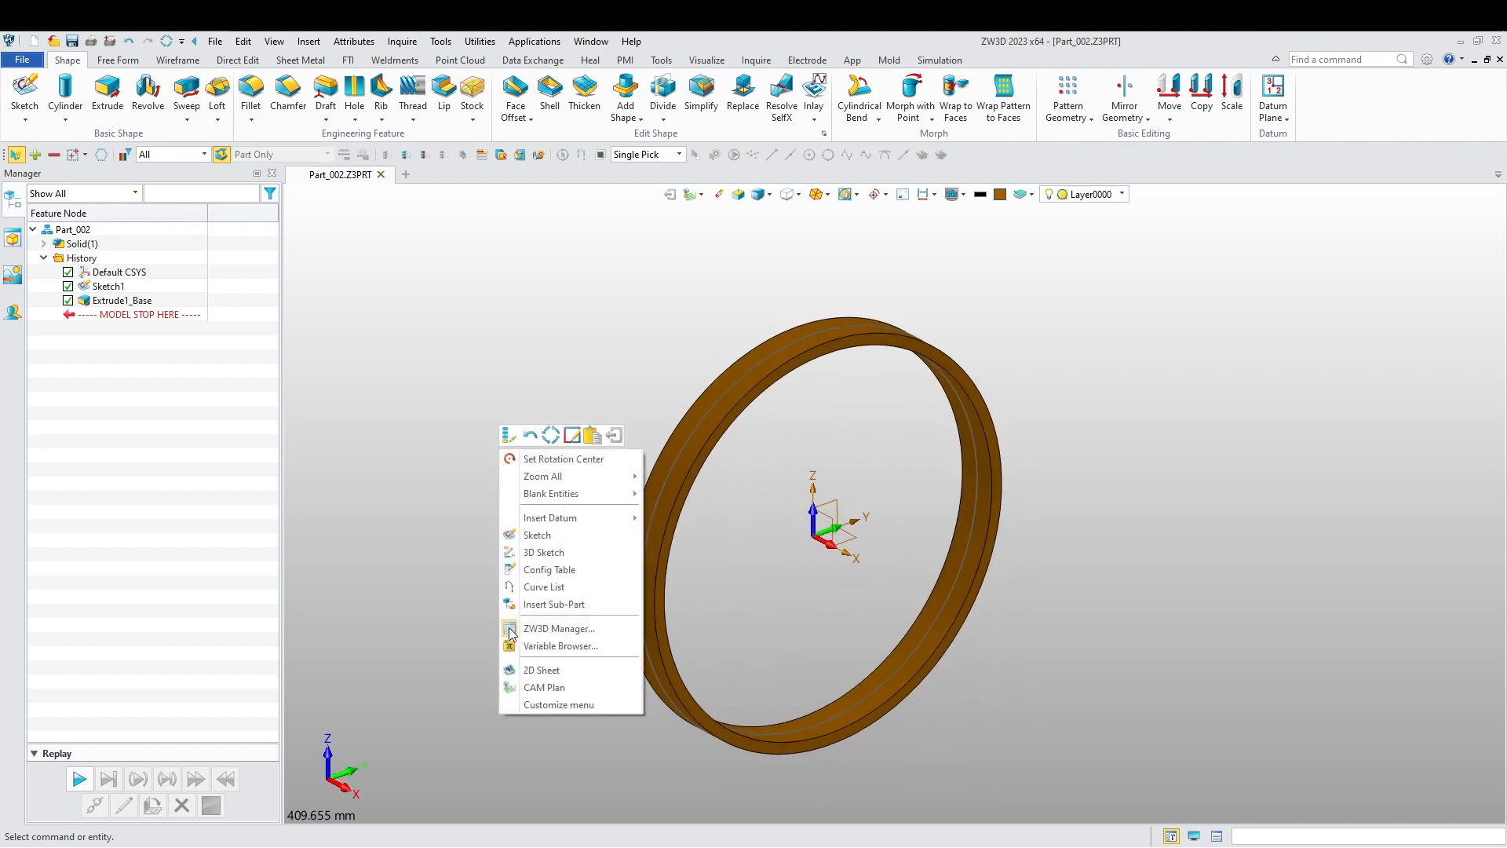
pyautogui.click(549, 534)
pyautogui.middleClick(576, 497)
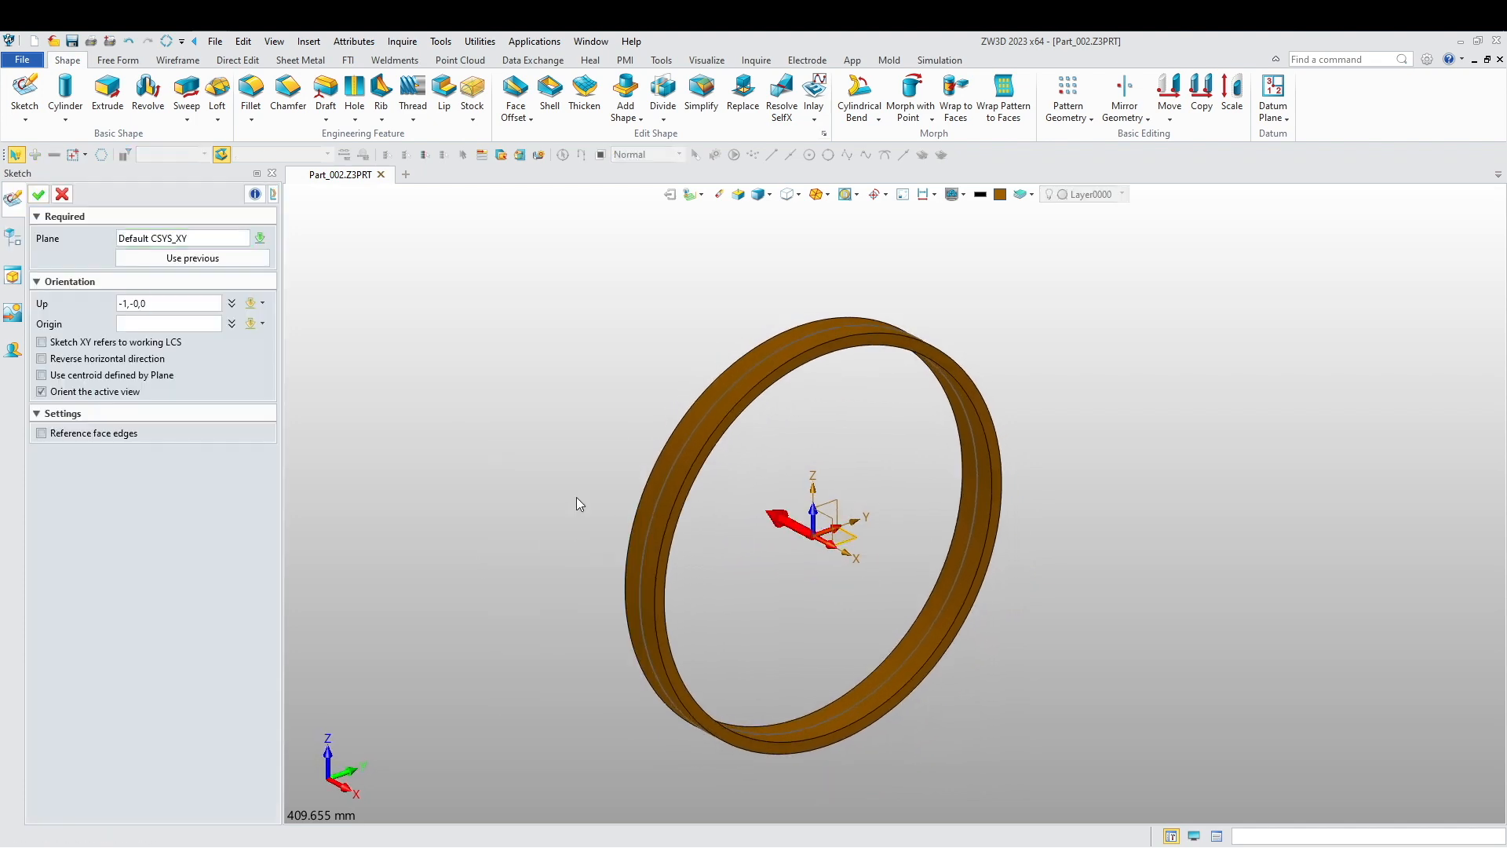
pyautogui.click(102, 116)
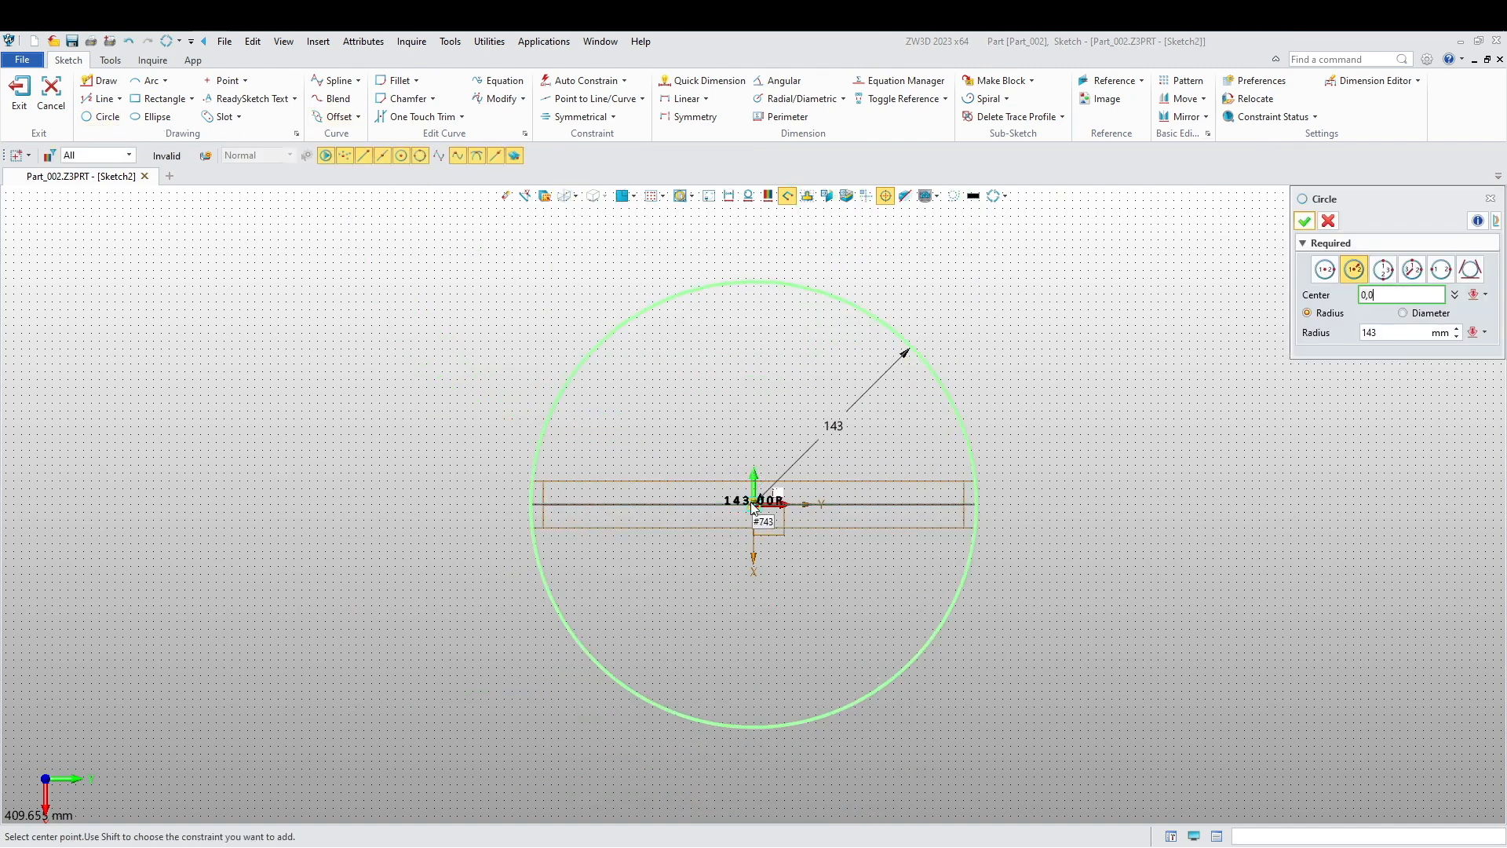
pyautogui.click(751, 505)
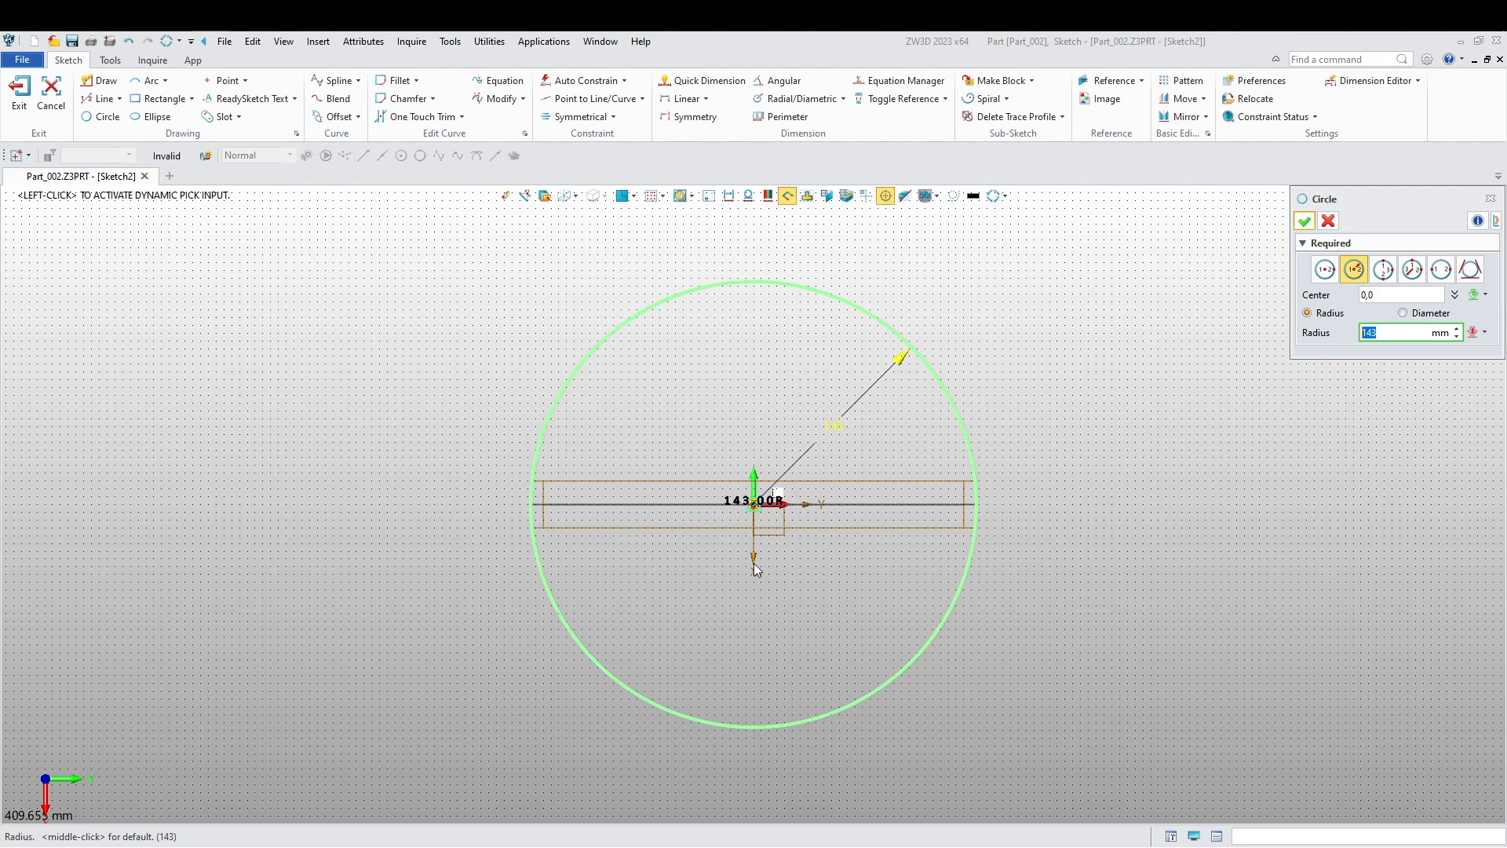
pyautogui.click(1403, 312)
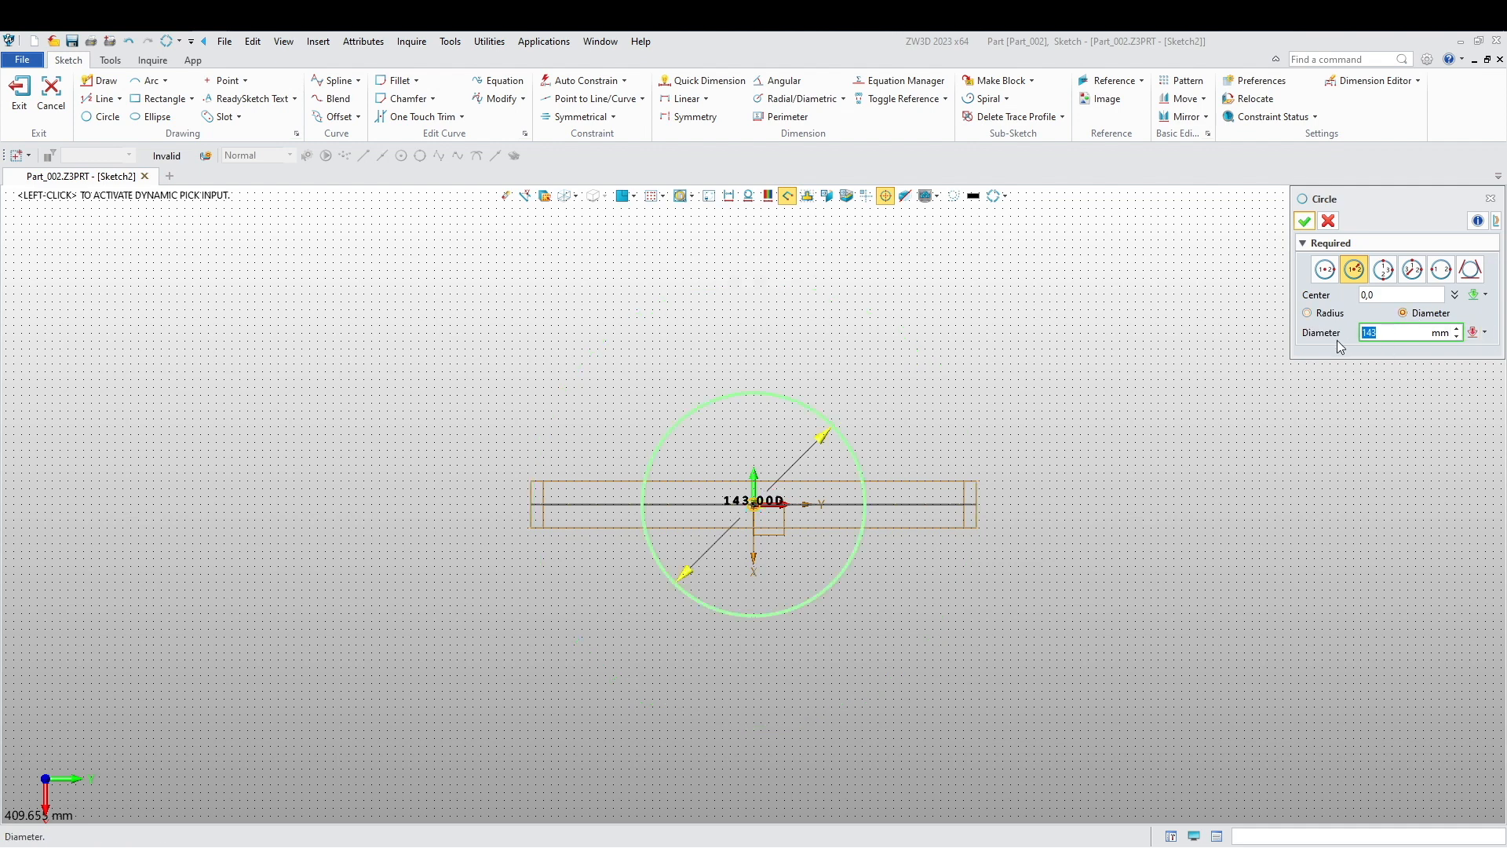
pyautogui.write('10.5')
pyautogui.press('Return')
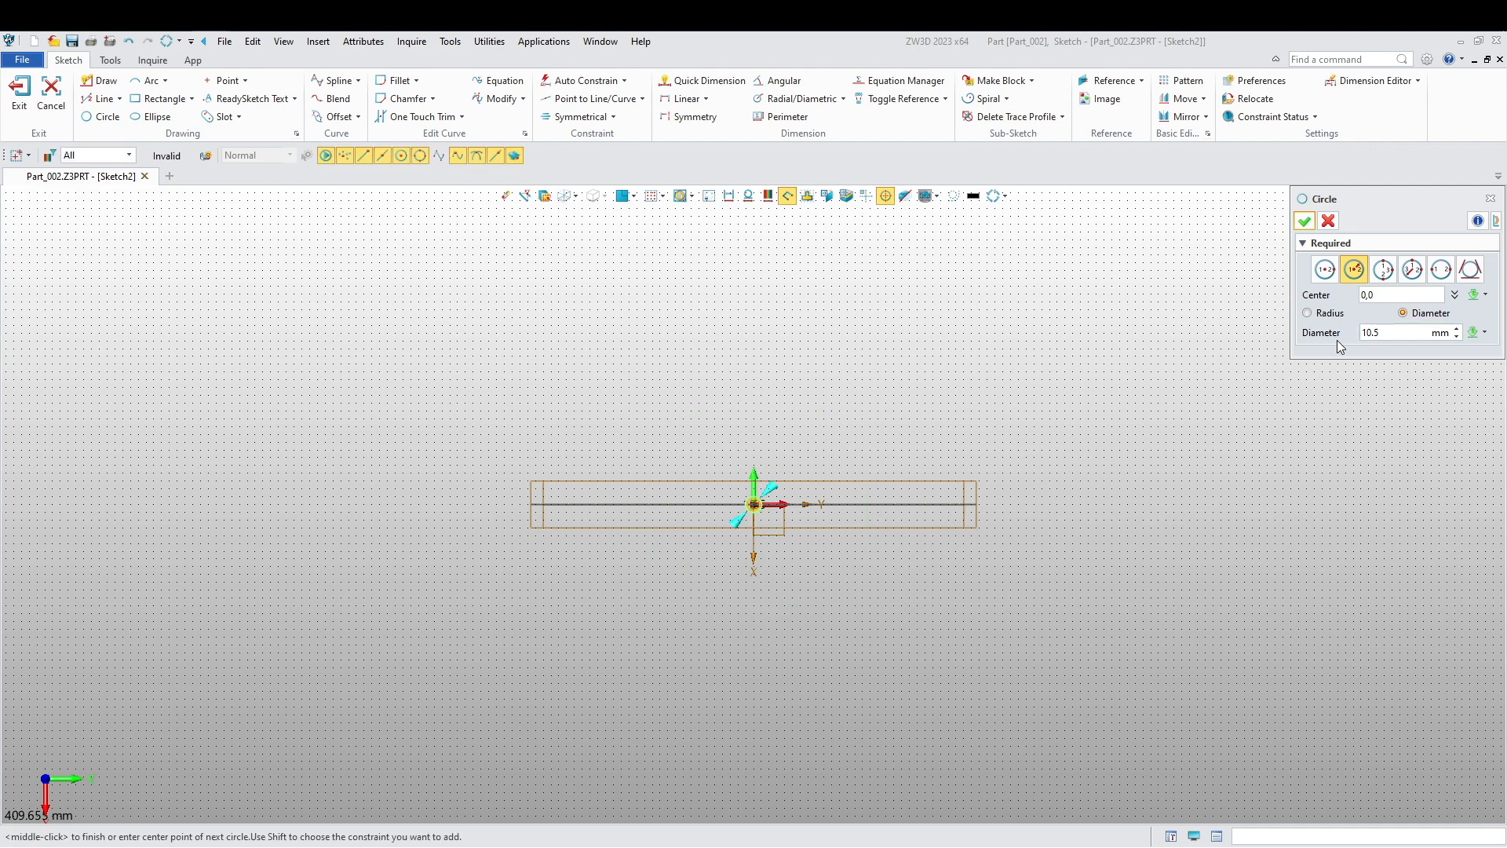
# - Set the small circle's diameter to 10.2 mm and exit the sketch
pyautogui.click(1390, 339)
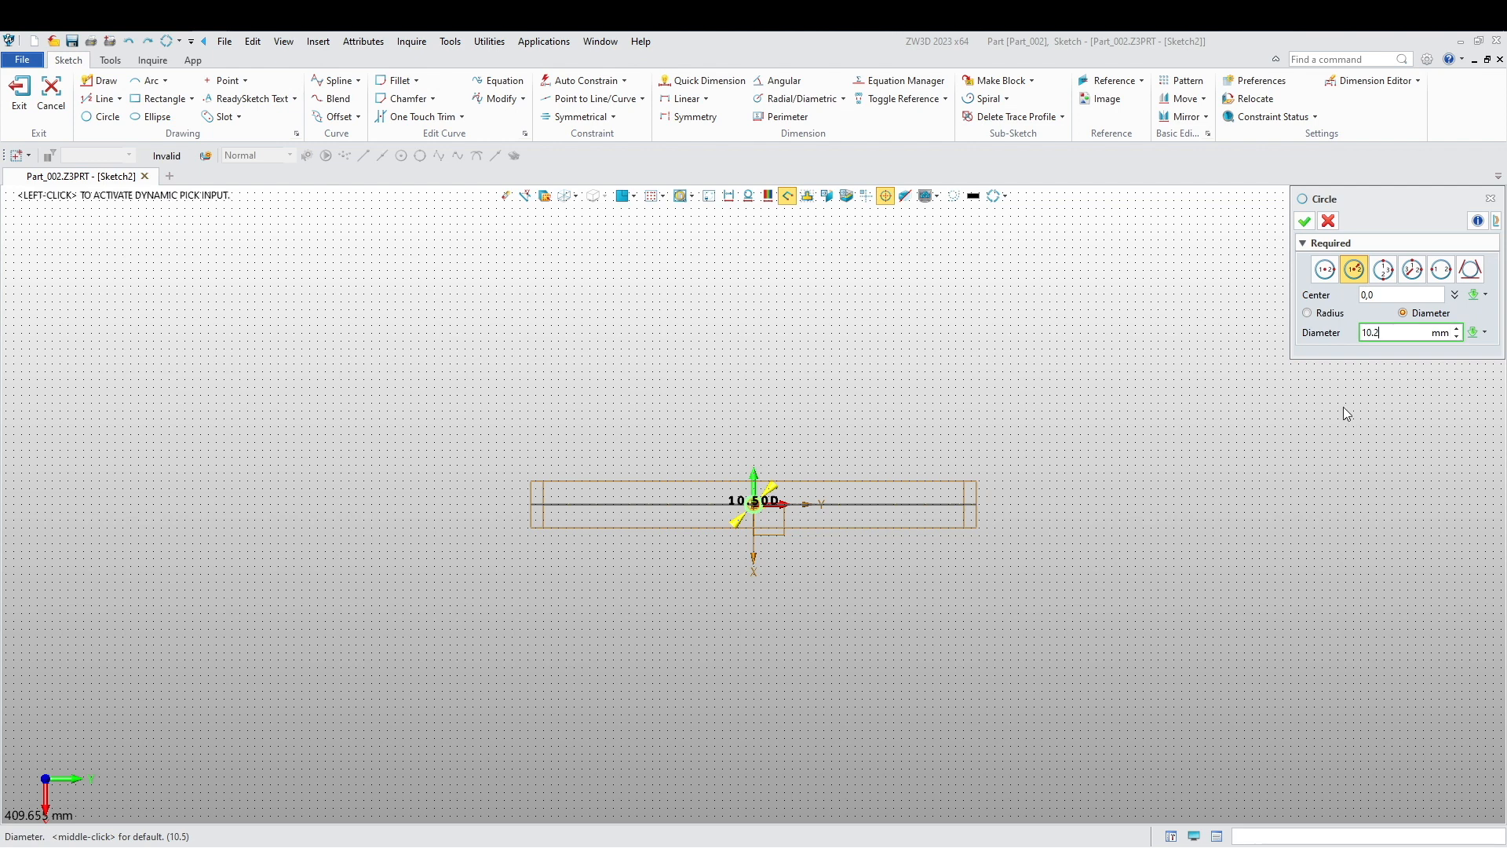
pyautogui.click(1304, 223)
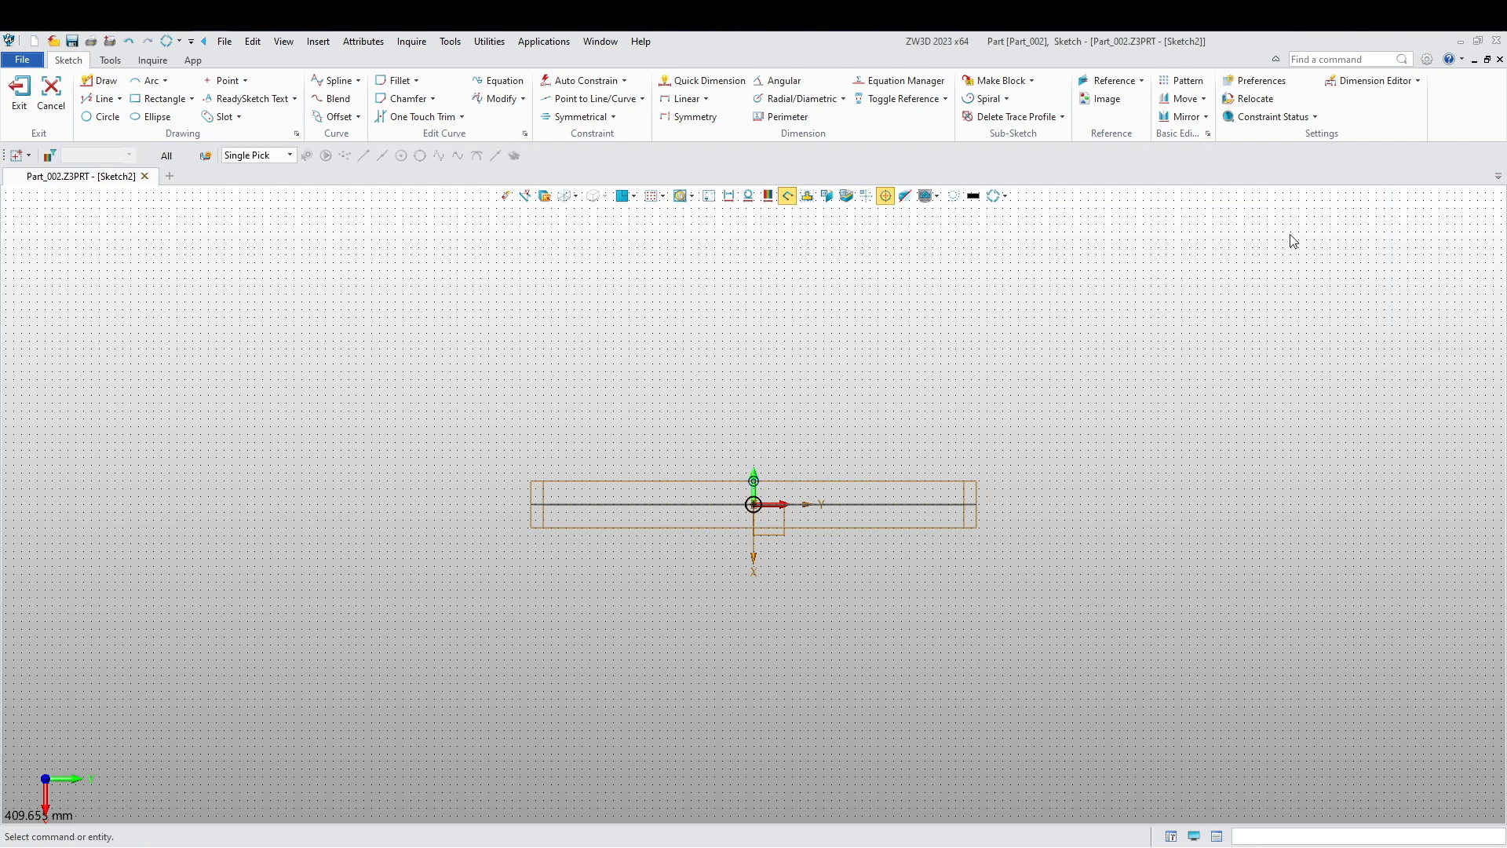
pyautogui.click(44, 115)
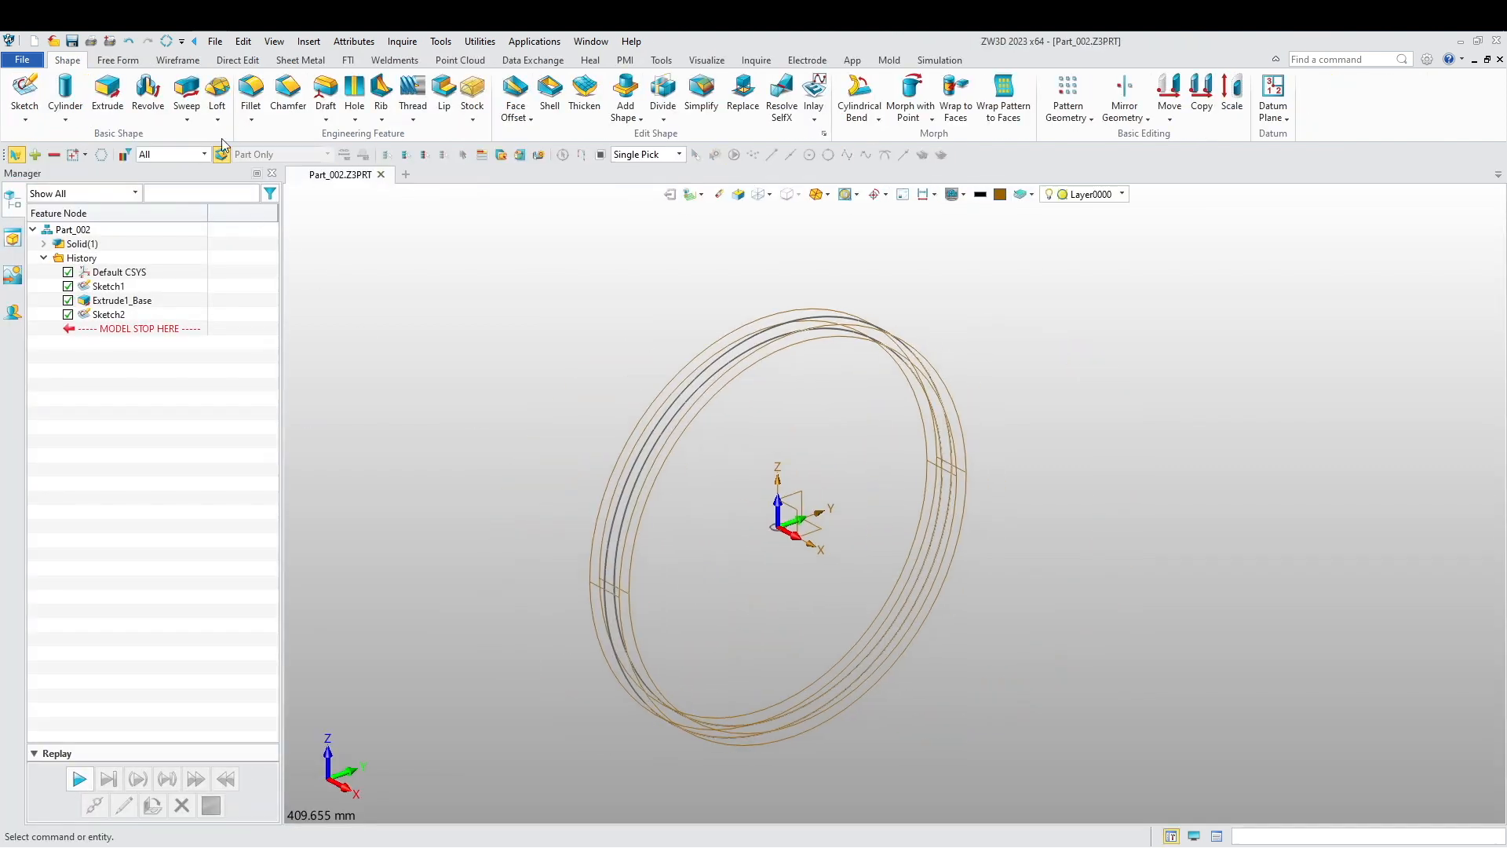
# - Extrude the small circle on two sides from -187 to 195.5 mm as a separate base rod through the ring
pyautogui.click(108, 91)
pyautogui.click(773, 522)
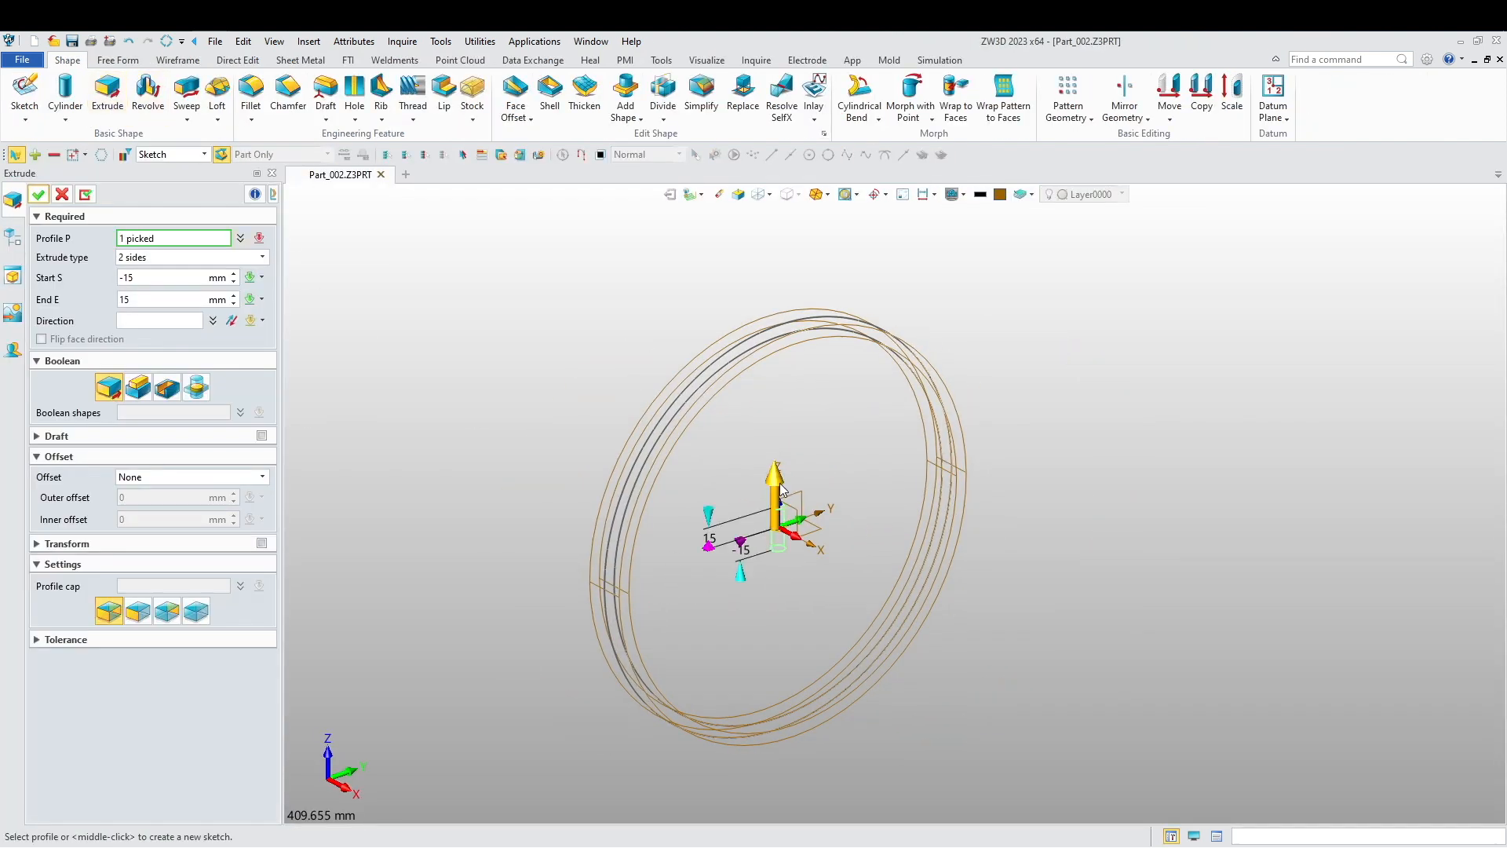
pyautogui.click(706, 522)
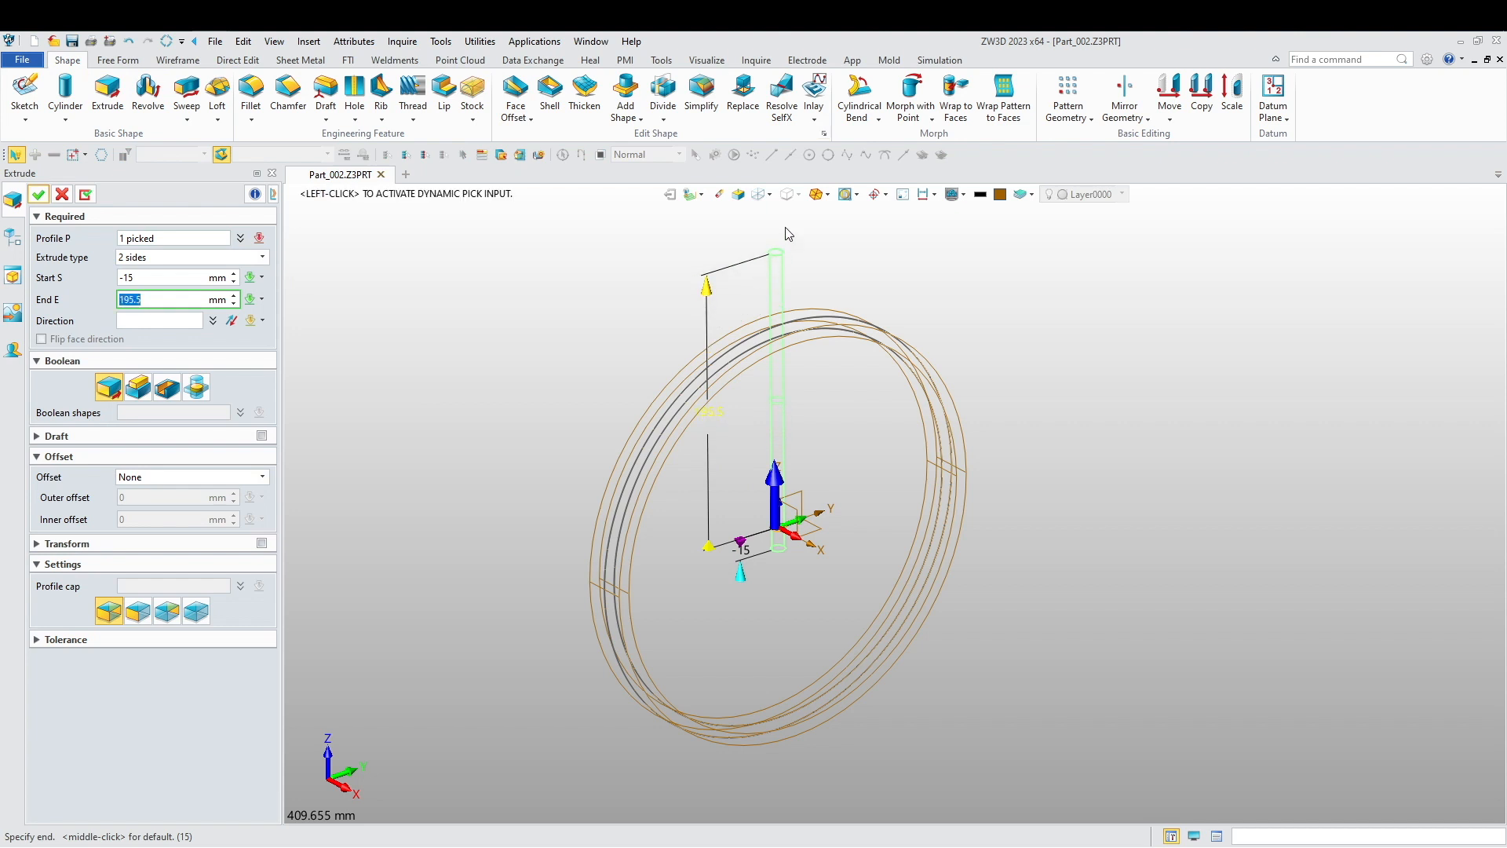
pyautogui.click(740, 572)
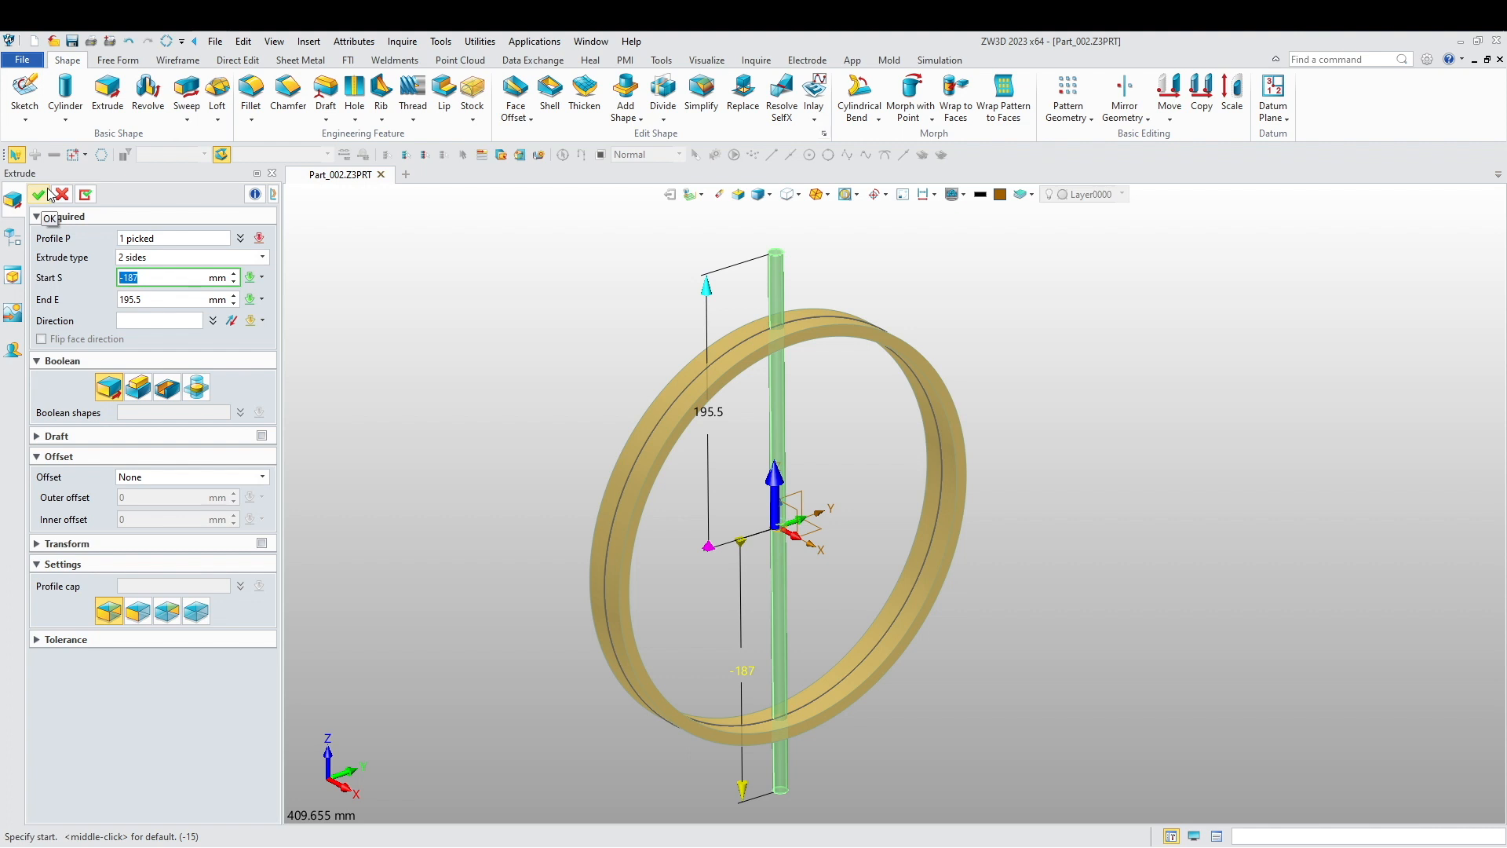
pyautogui.click(38, 194)
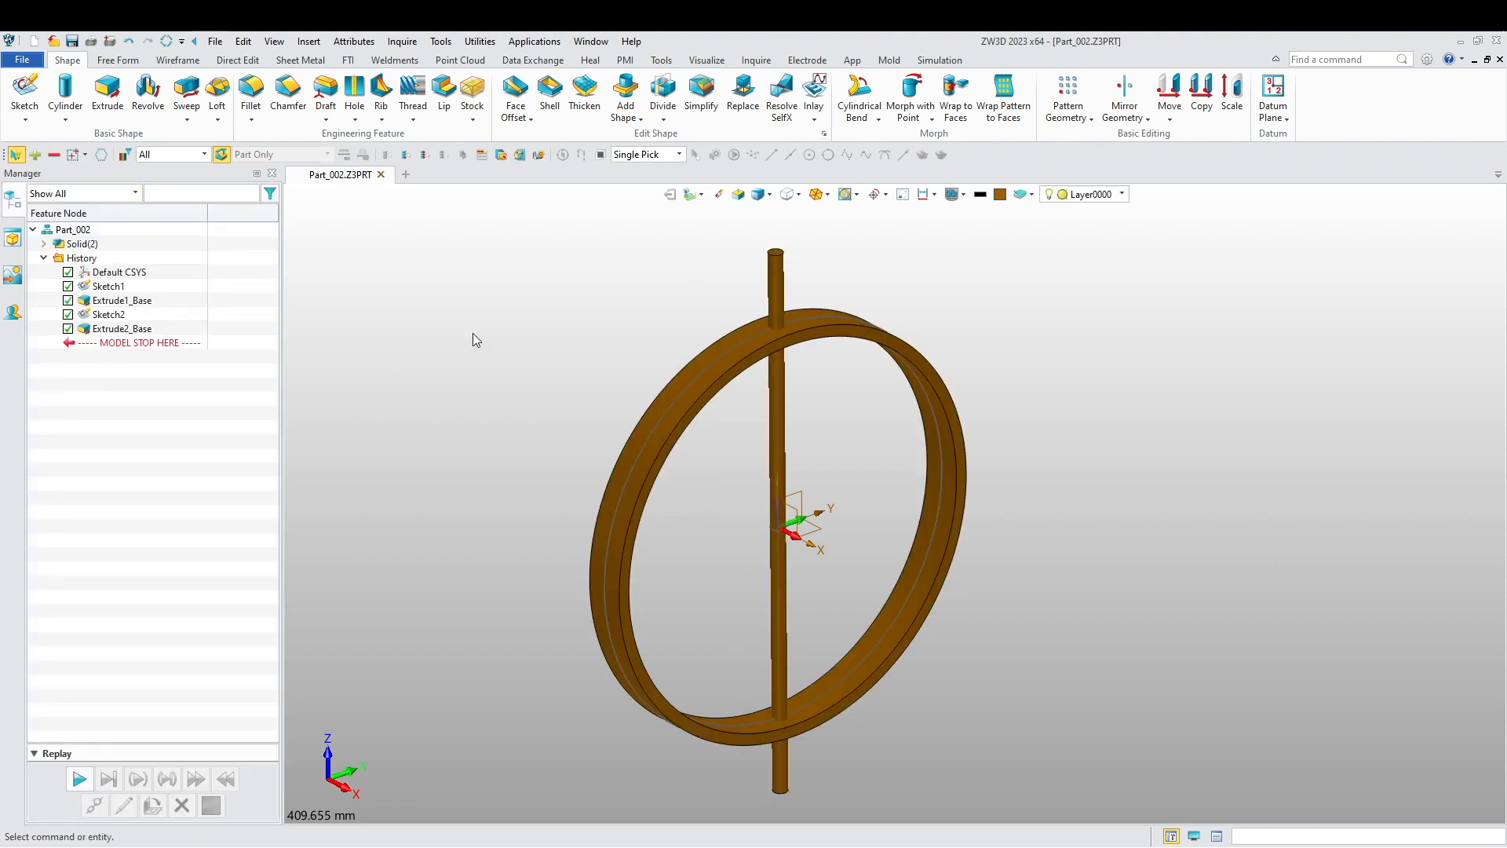
pyautogui.click(1121, 116)
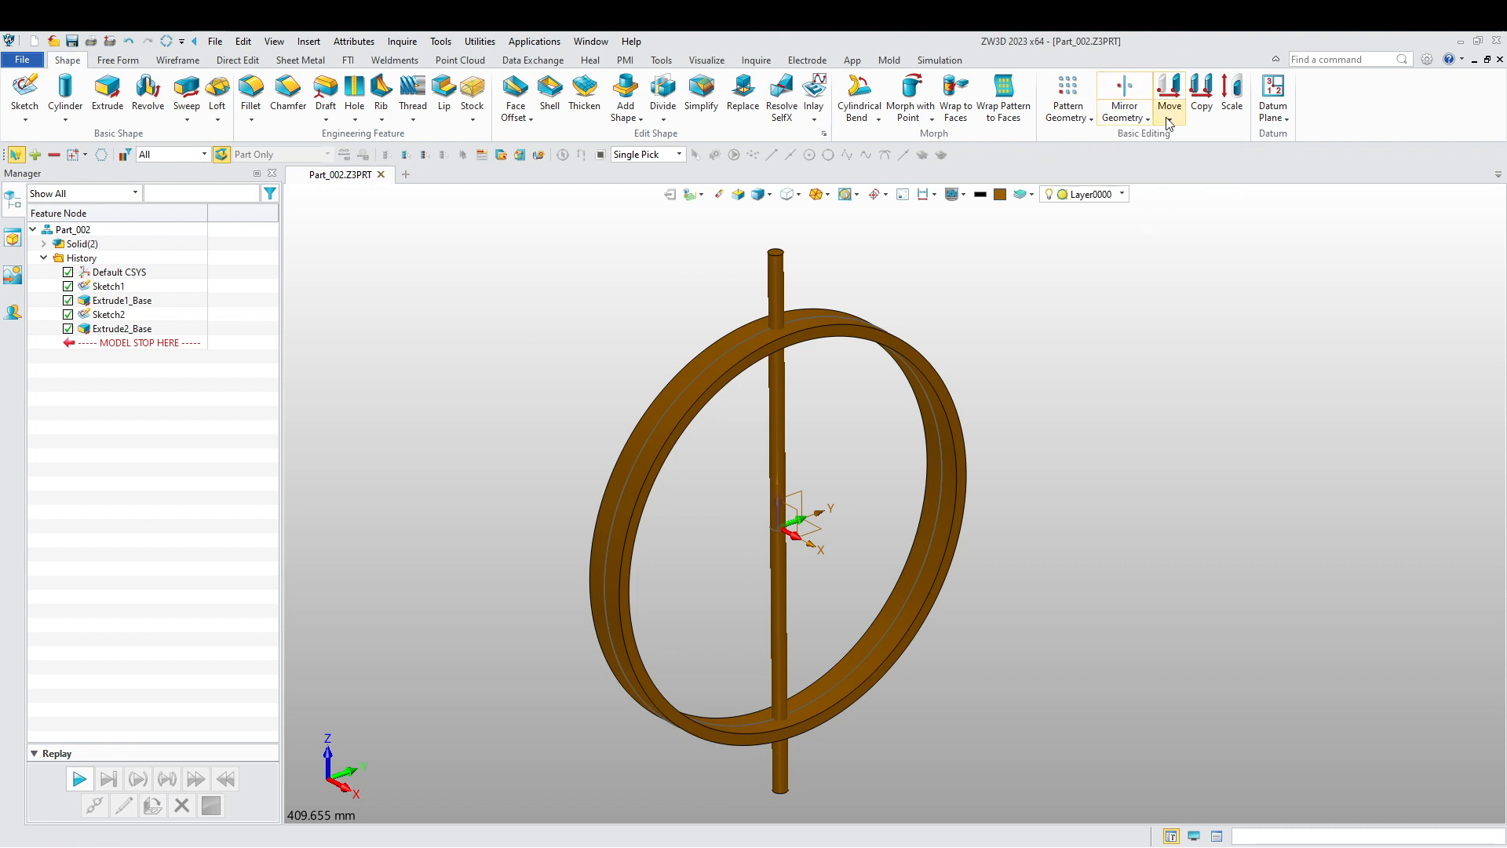
pyautogui.click(1201, 94)
pyautogui.click(771, 300)
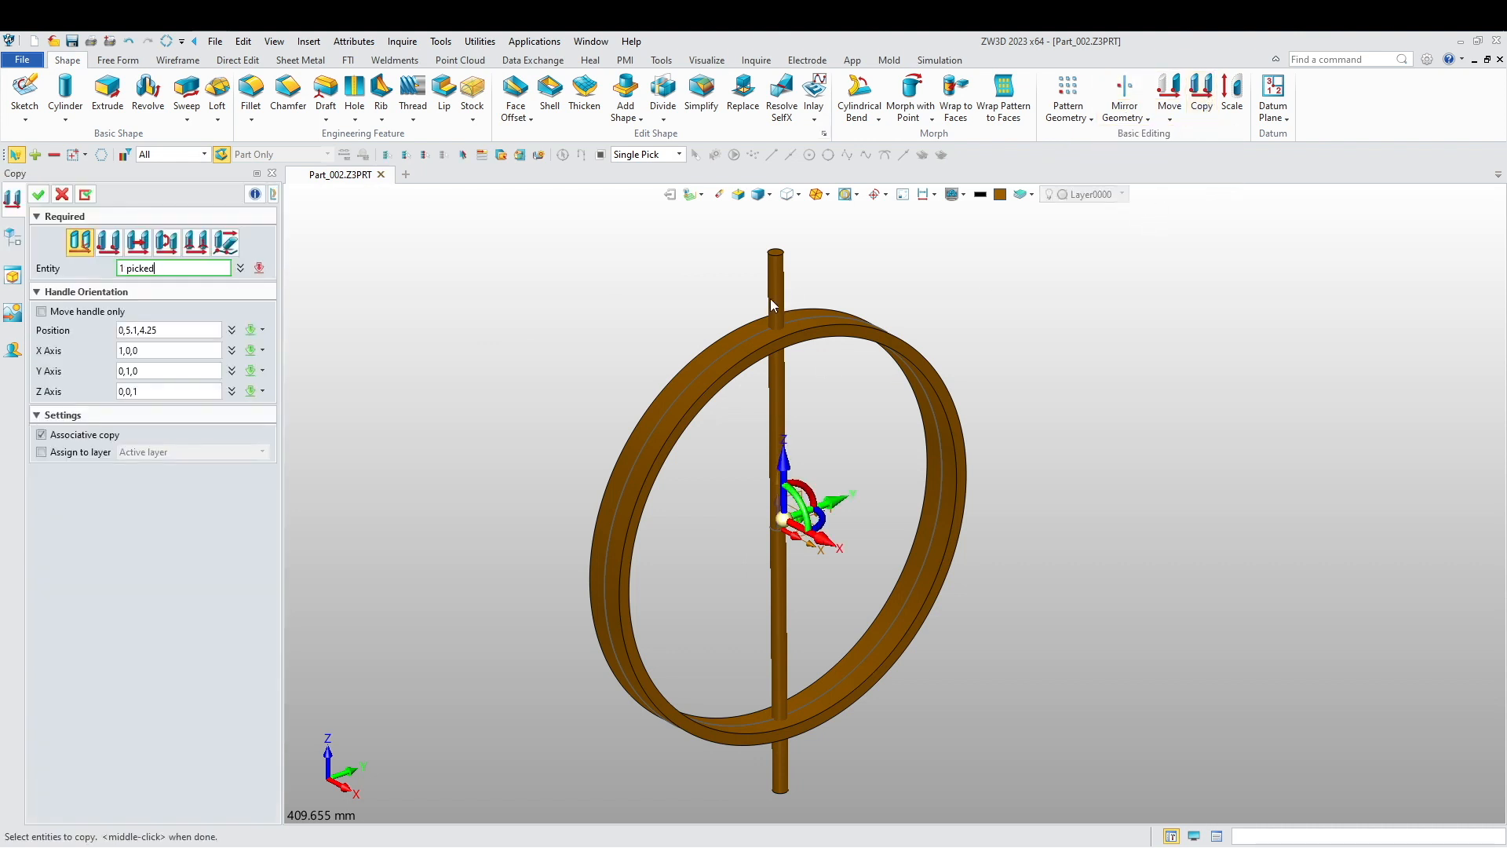
pyautogui.middleClick(777, 289)
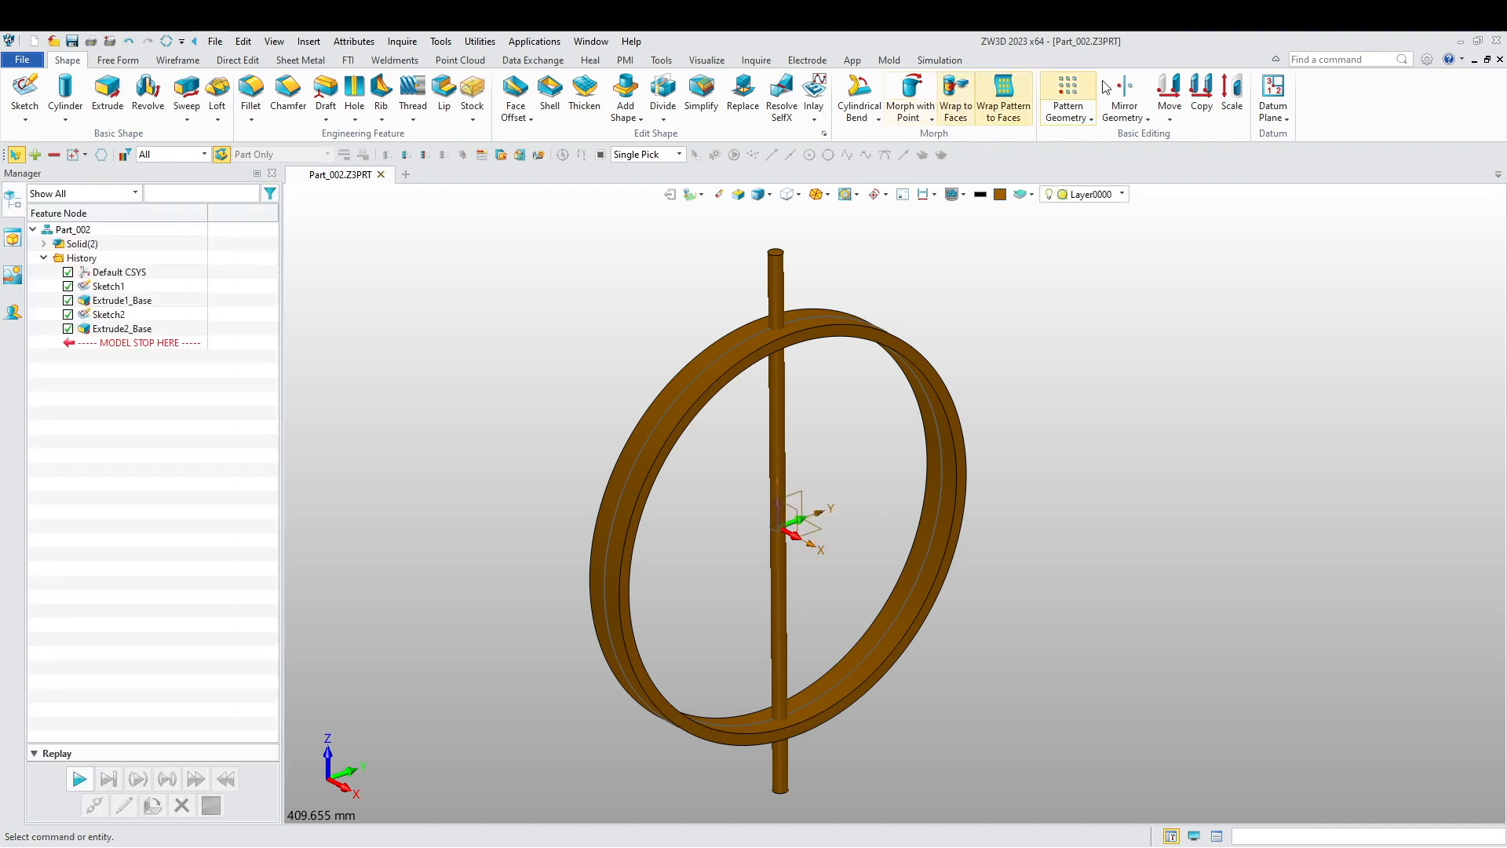
pyautogui.click(1198, 91)
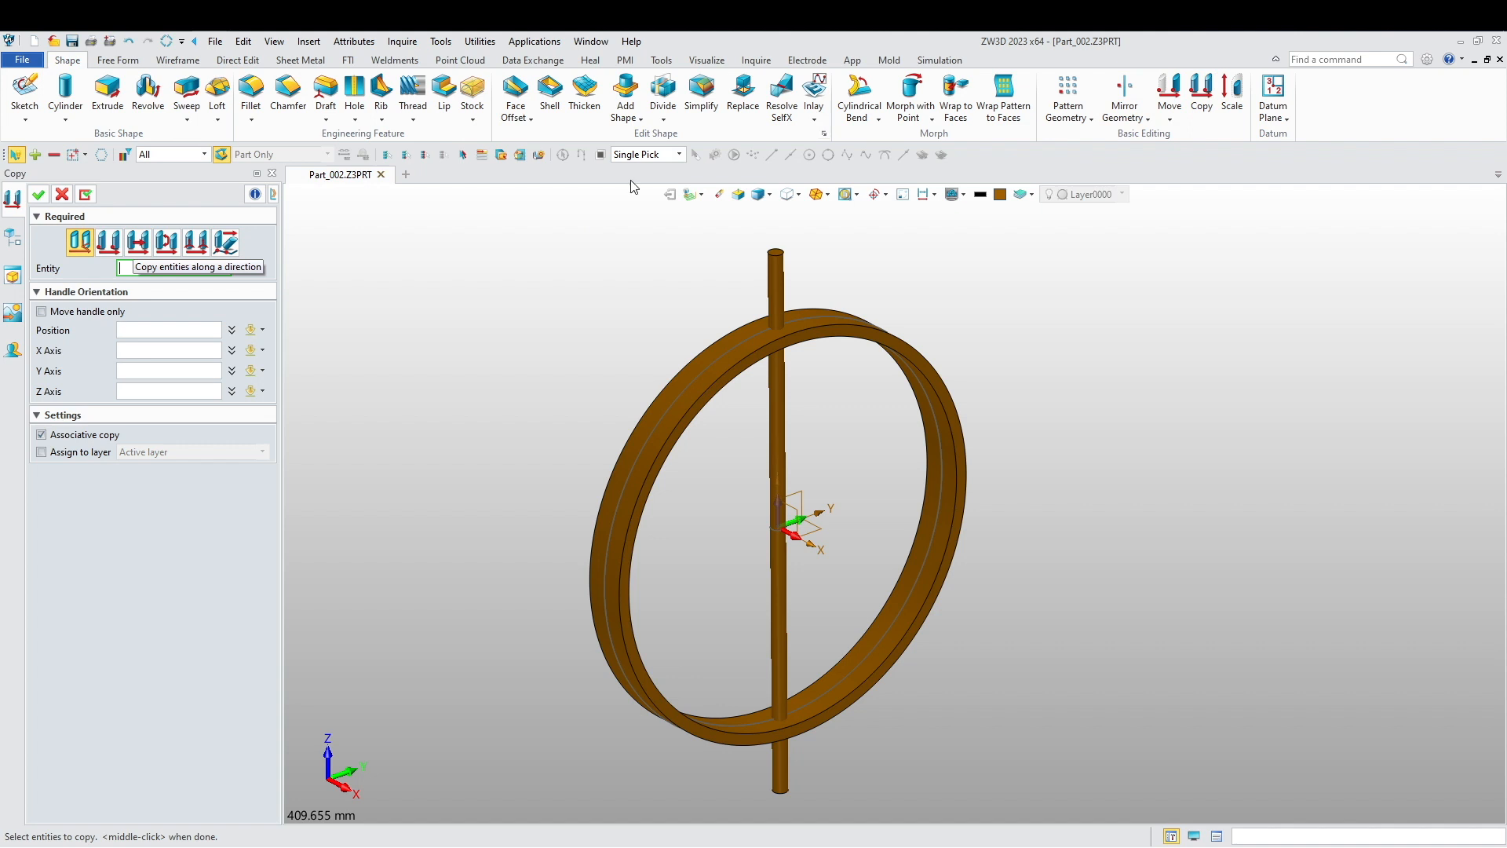
pyautogui.click(1169, 118)
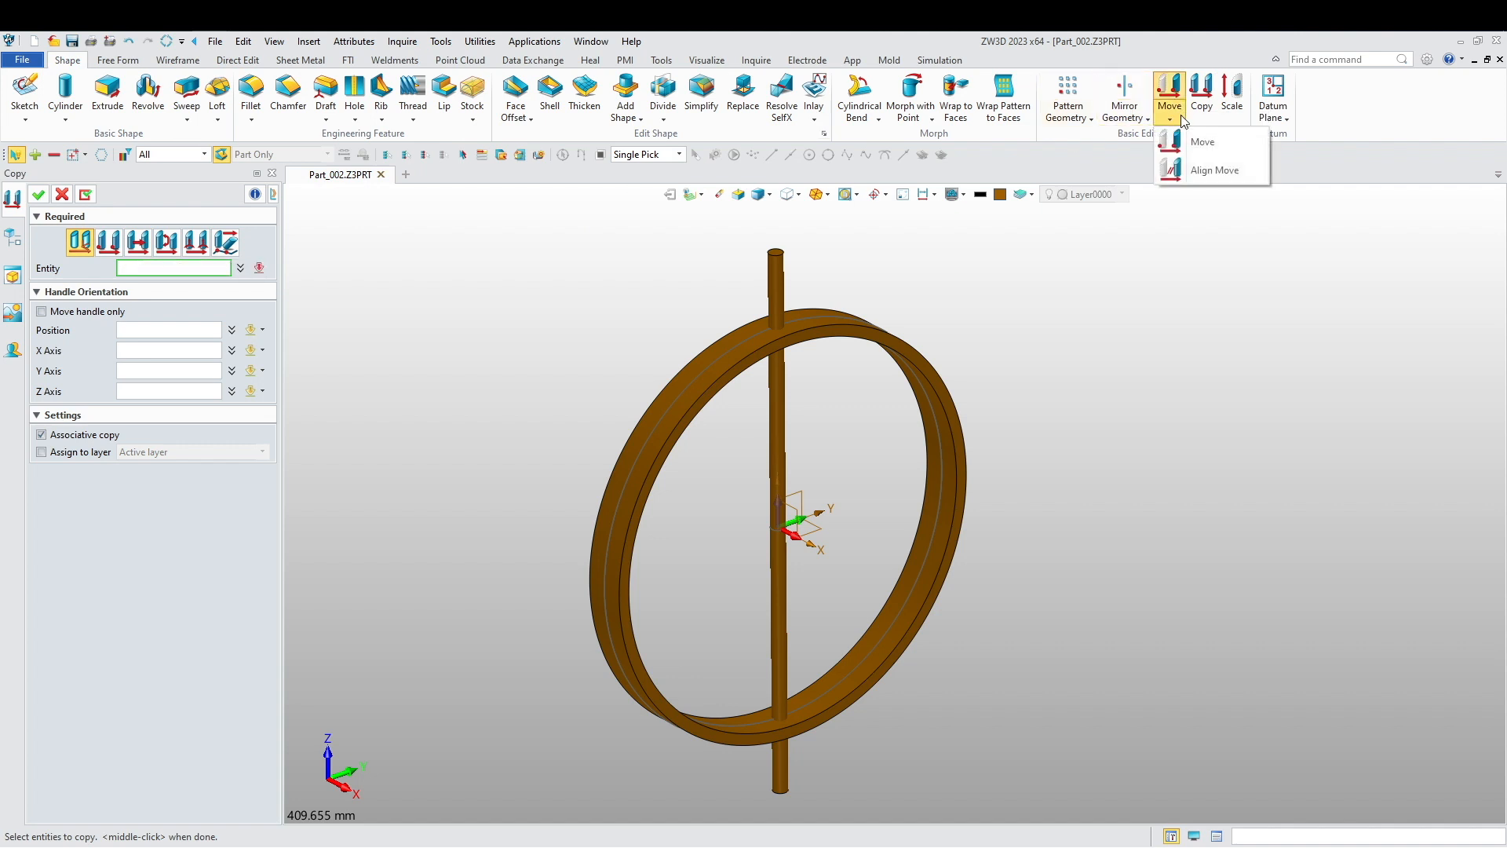
pyautogui.press('Escape')
pyautogui.press('Escape')
pyautogui.click(1140, 120)
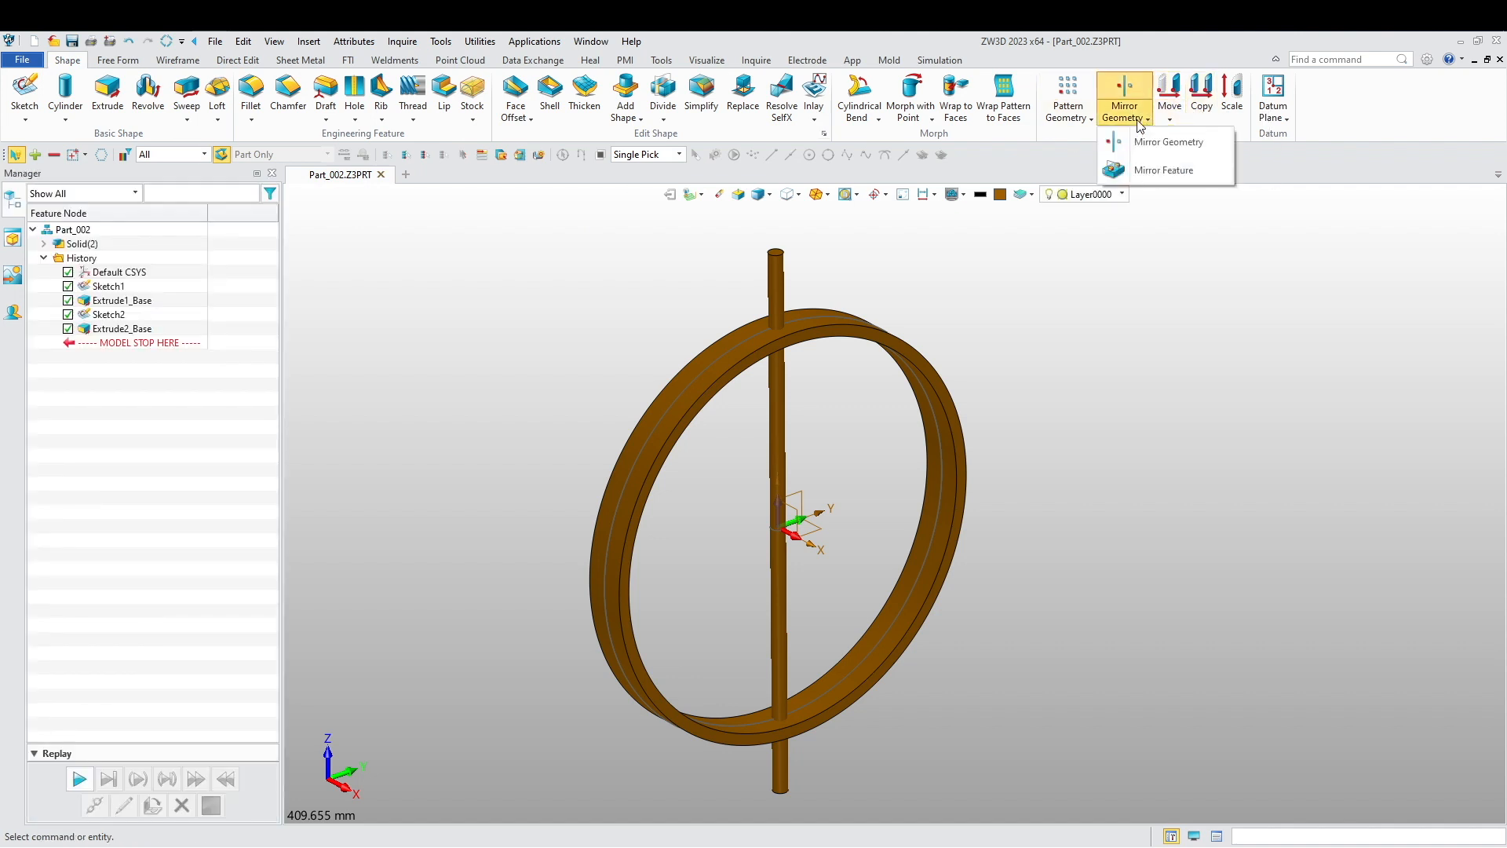
# - Try to copy the rod along the X axis with a rotation angle of 60 degrees
pyautogui.click(1201, 93)
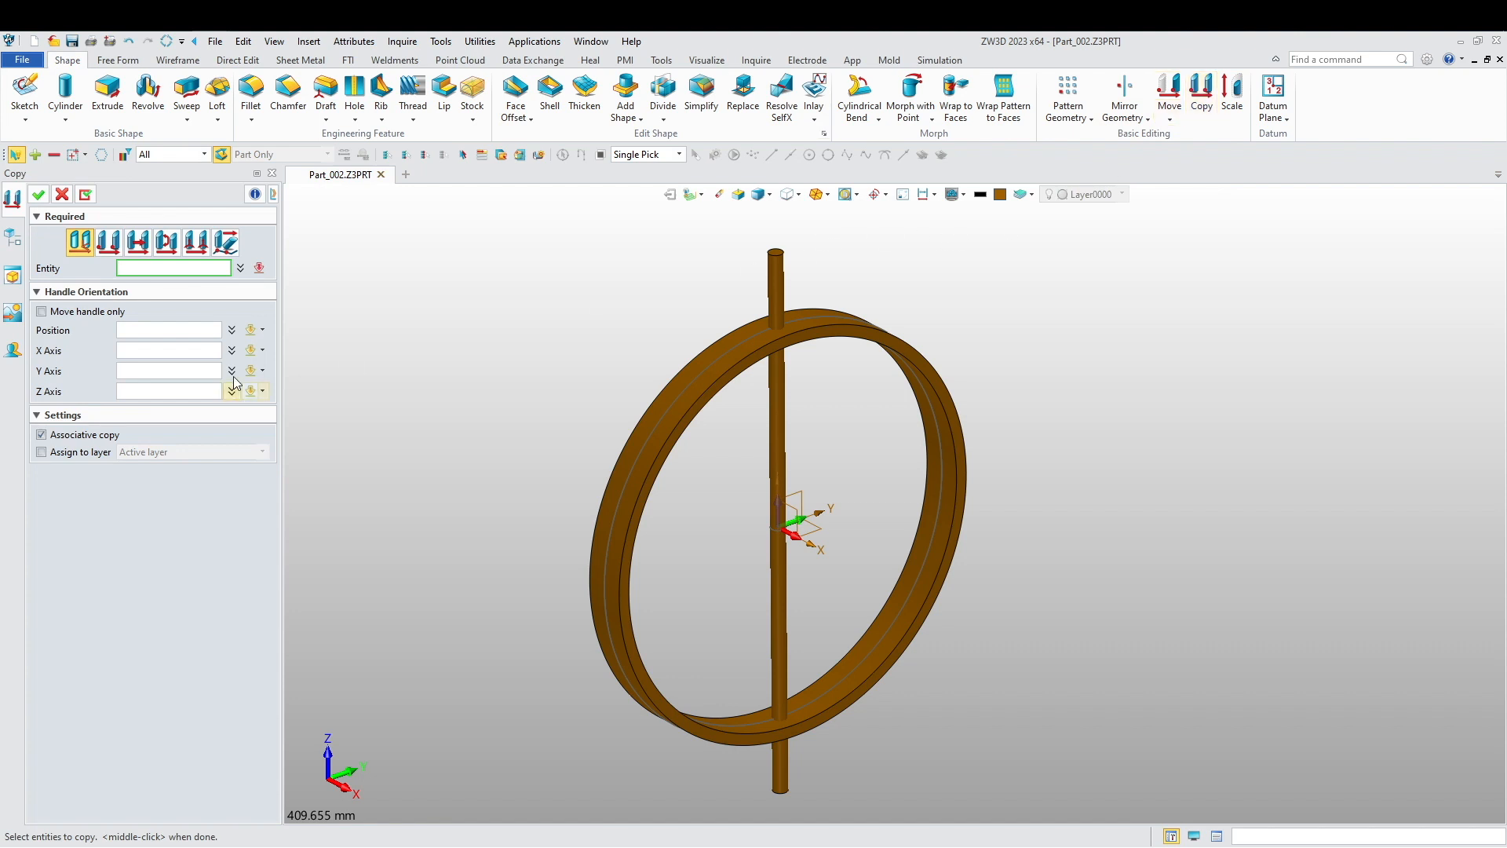
pyautogui.click(136, 250)
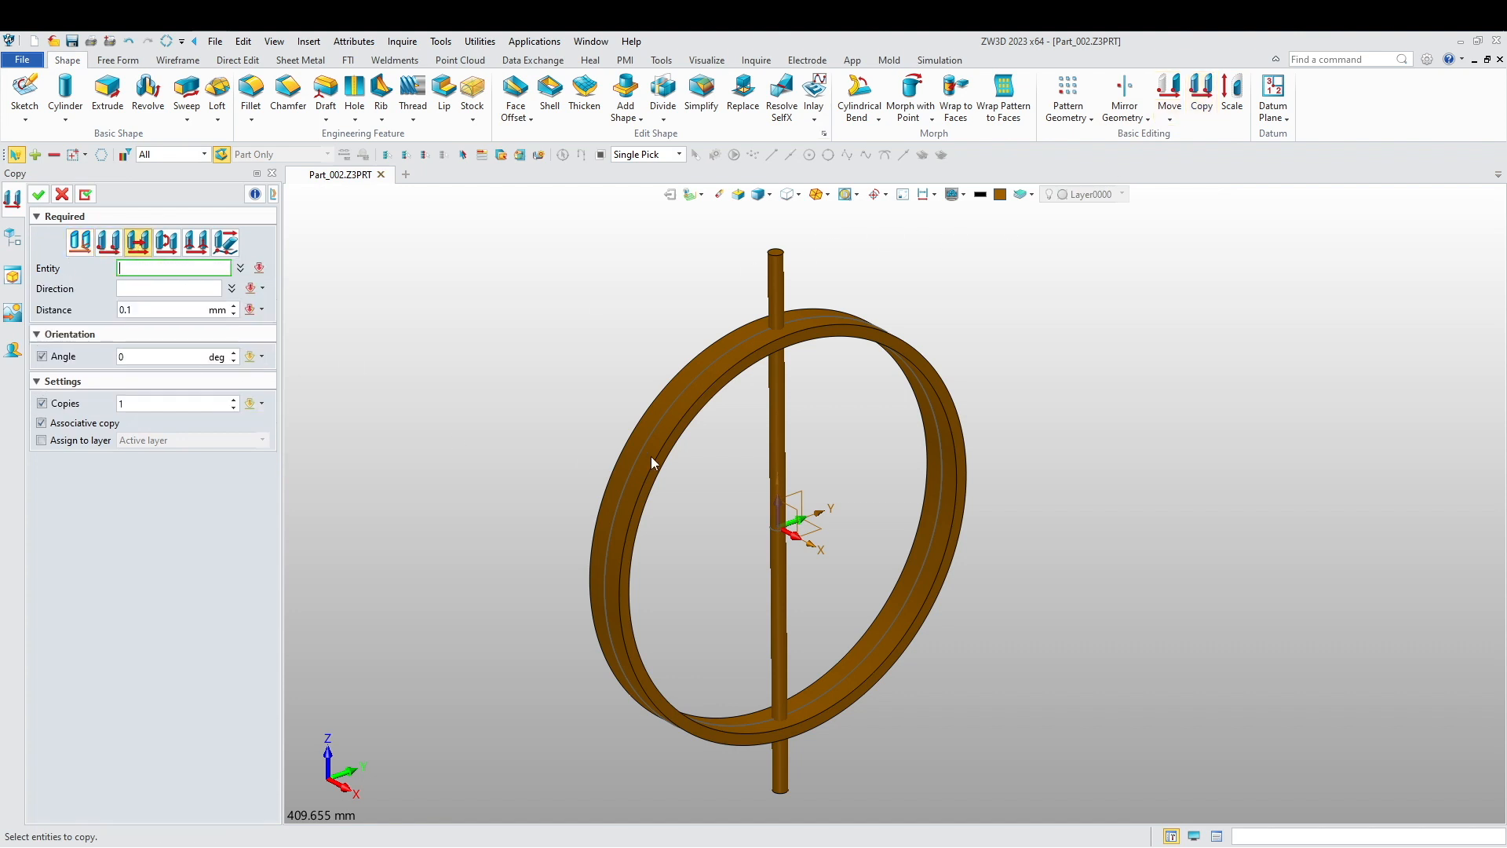
pyautogui.click(777, 425)
pyautogui.middleClick(791, 525)
pyautogui.click(796, 541)
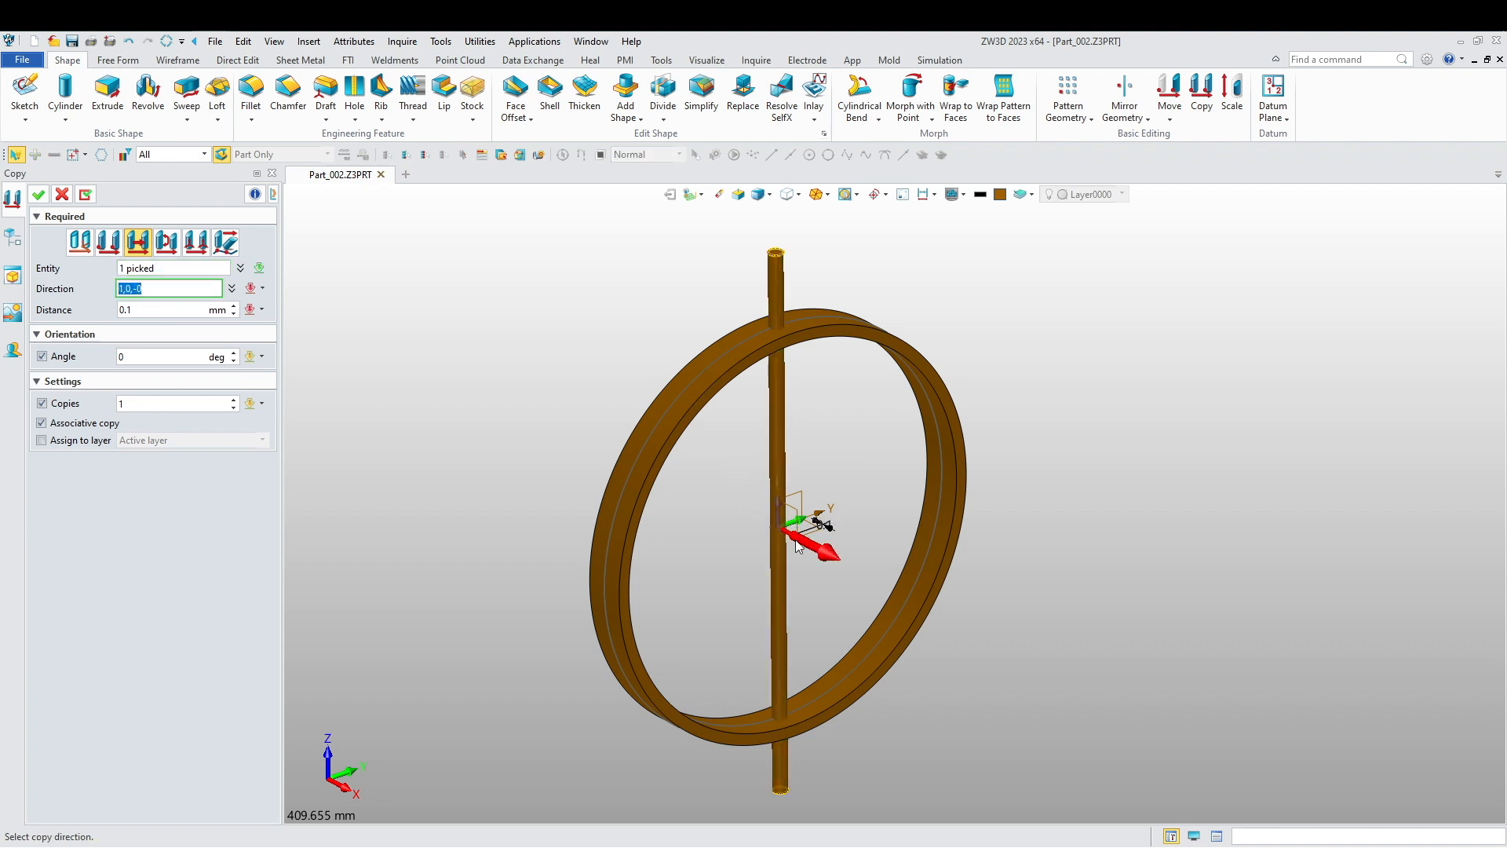
pyautogui.middleClick(790, 541)
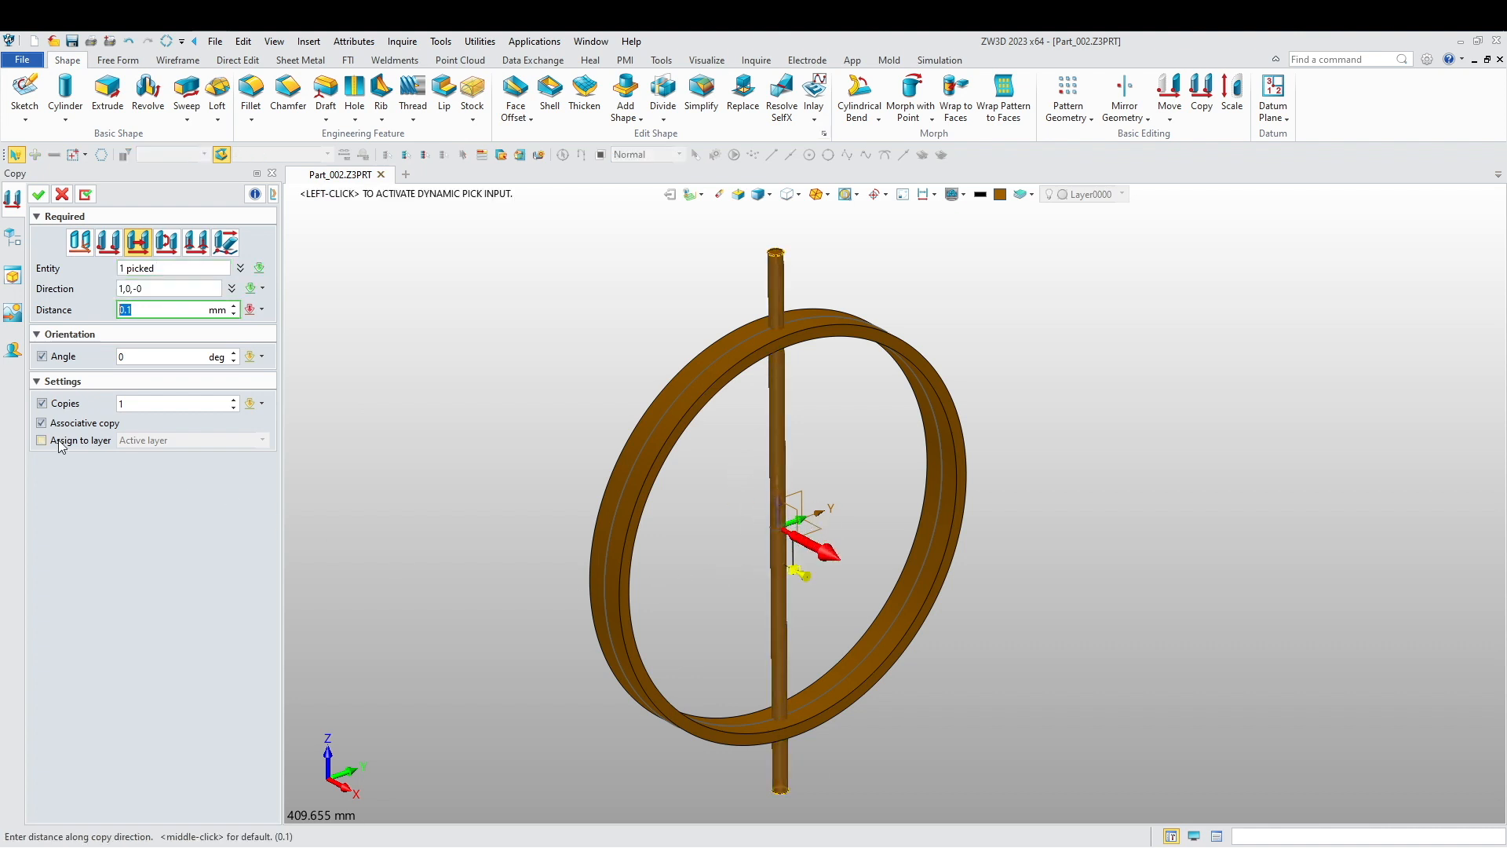
pyautogui.middleClick(77, 365)
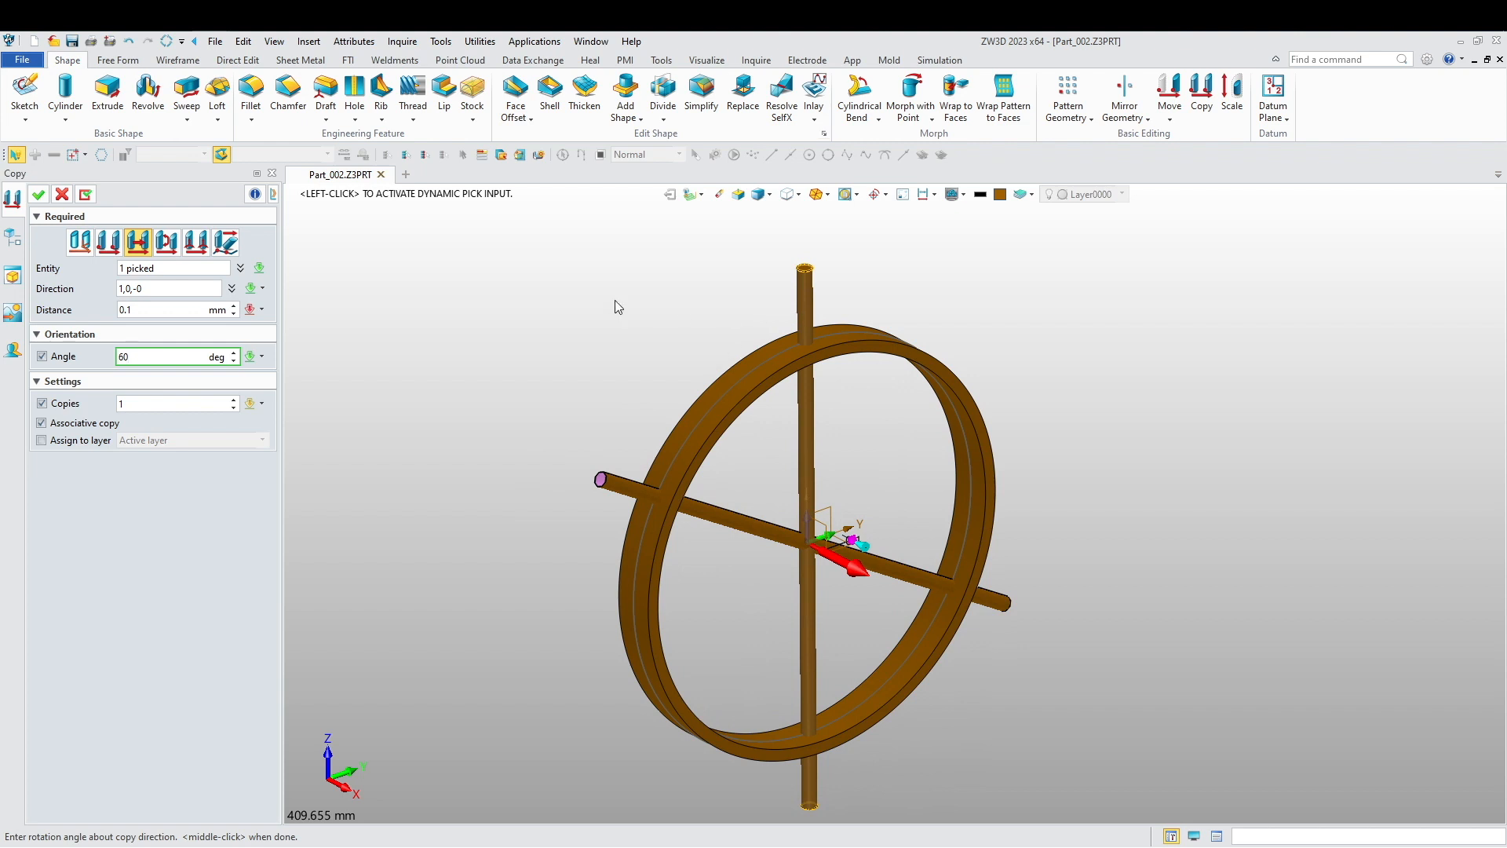
pyautogui.press('Escape')
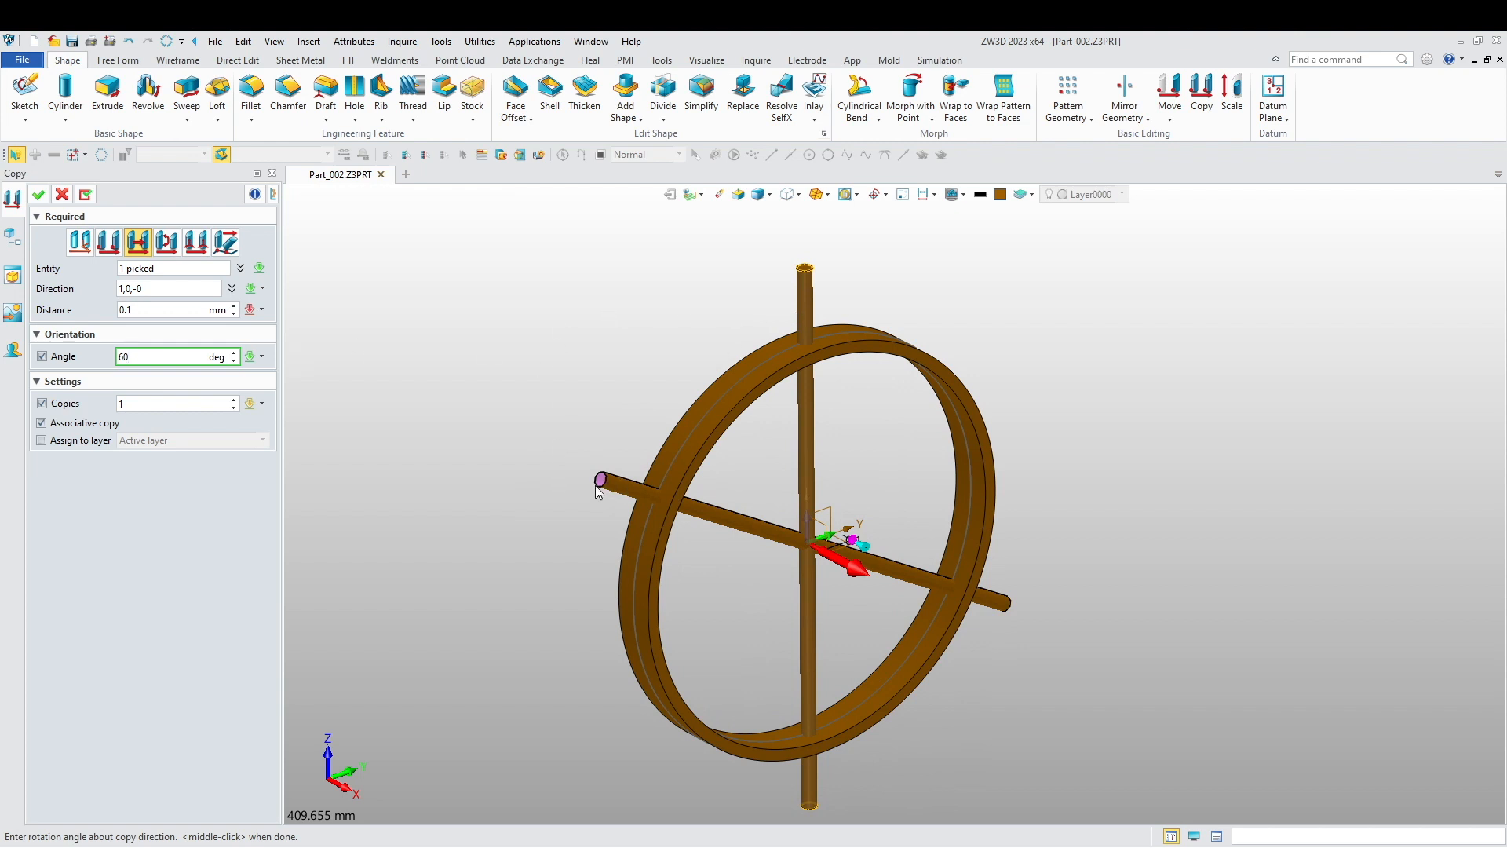
# - Try a circular pattern of the picked rod face about the X axis with 3 instances at 60 degrees, and undo it
pyautogui.click(1068, 88)
pyautogui.click(80, 248)
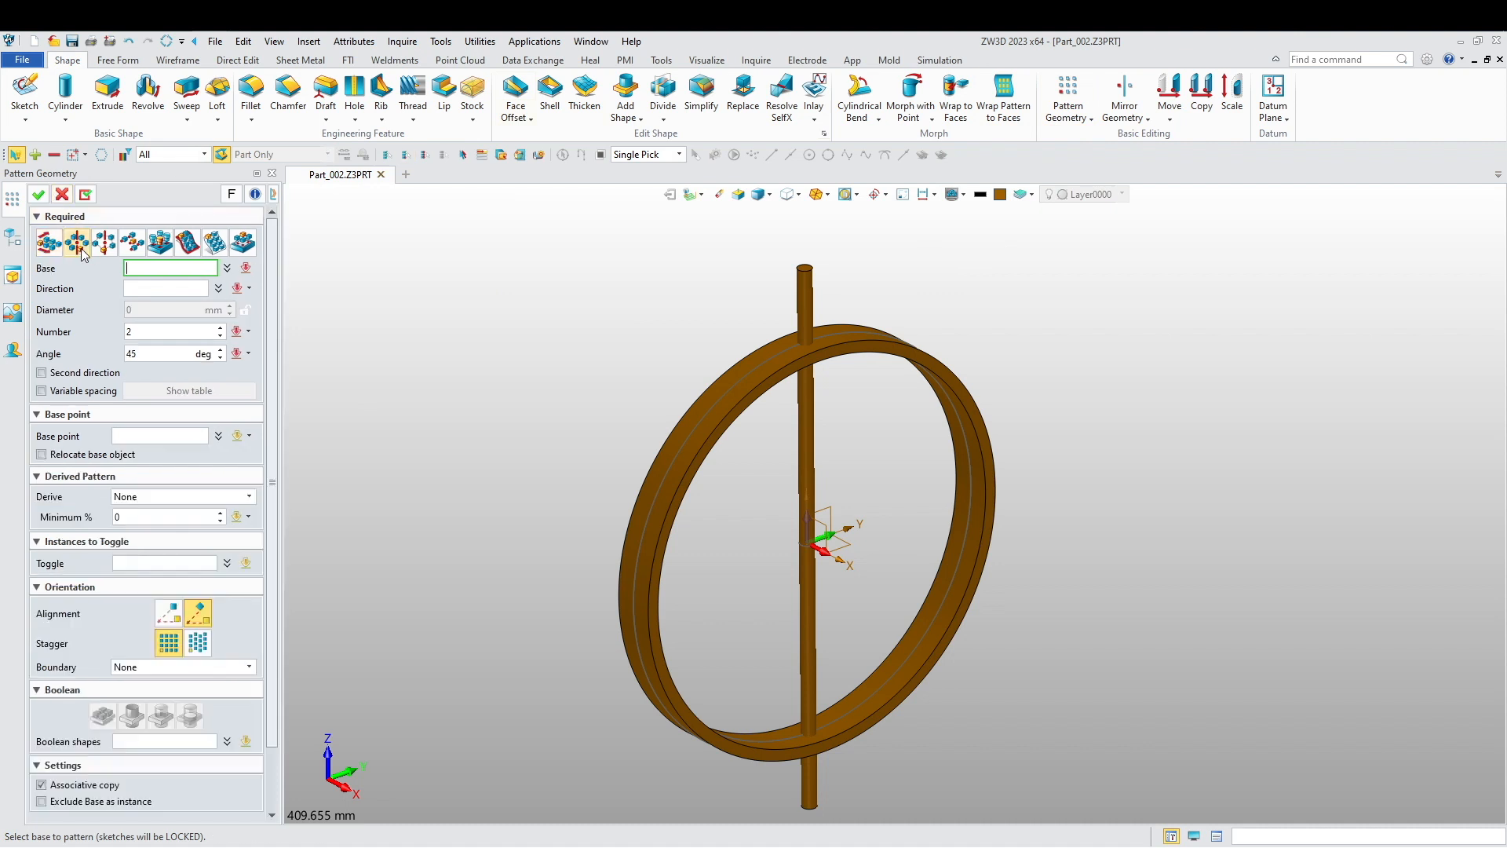
pyautogui.click(809, 286)
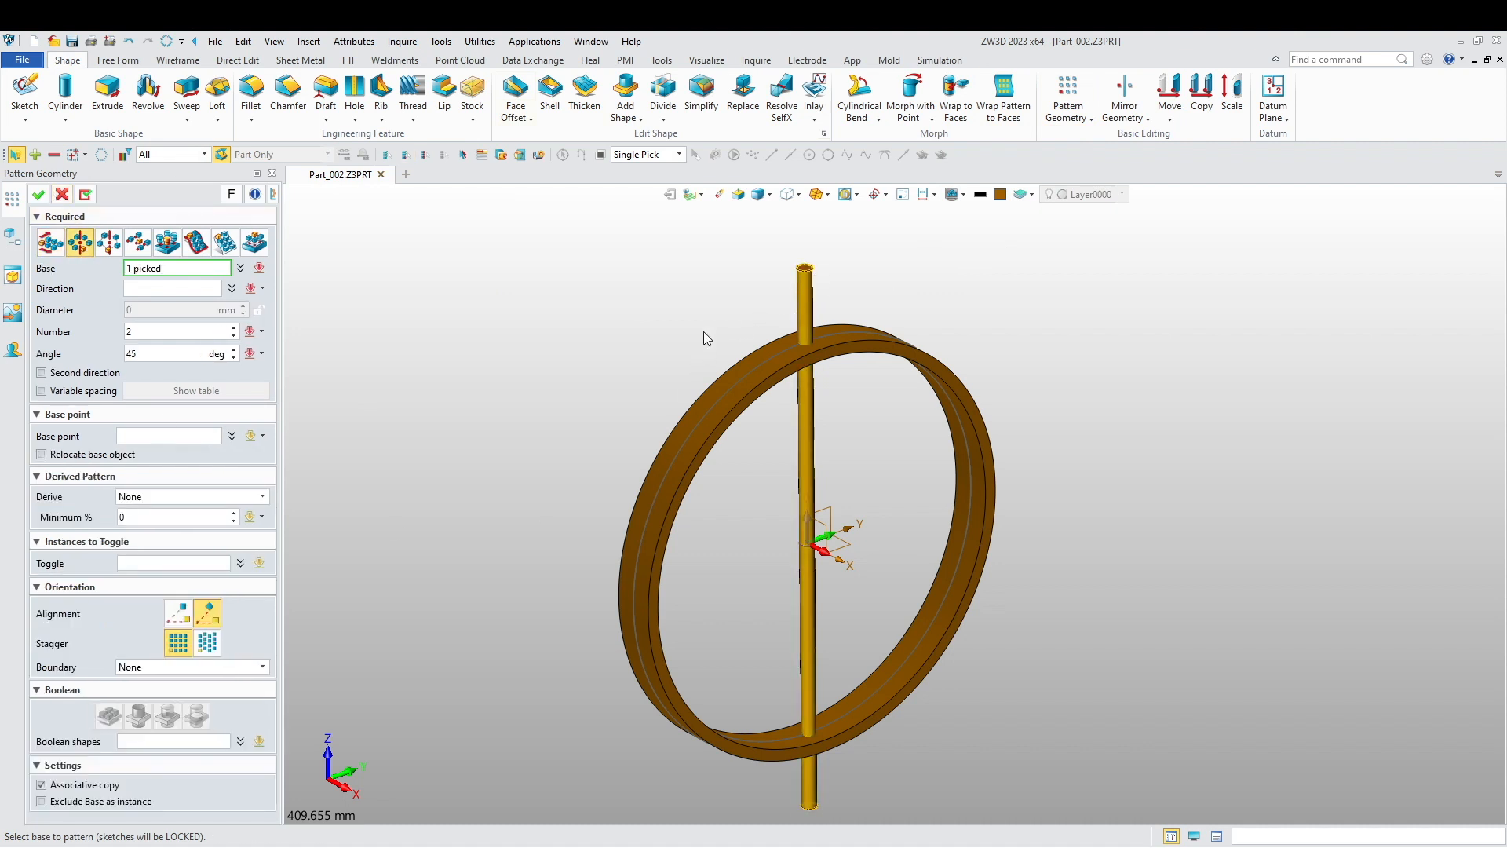
pyautogui.middleClick(576, 355)
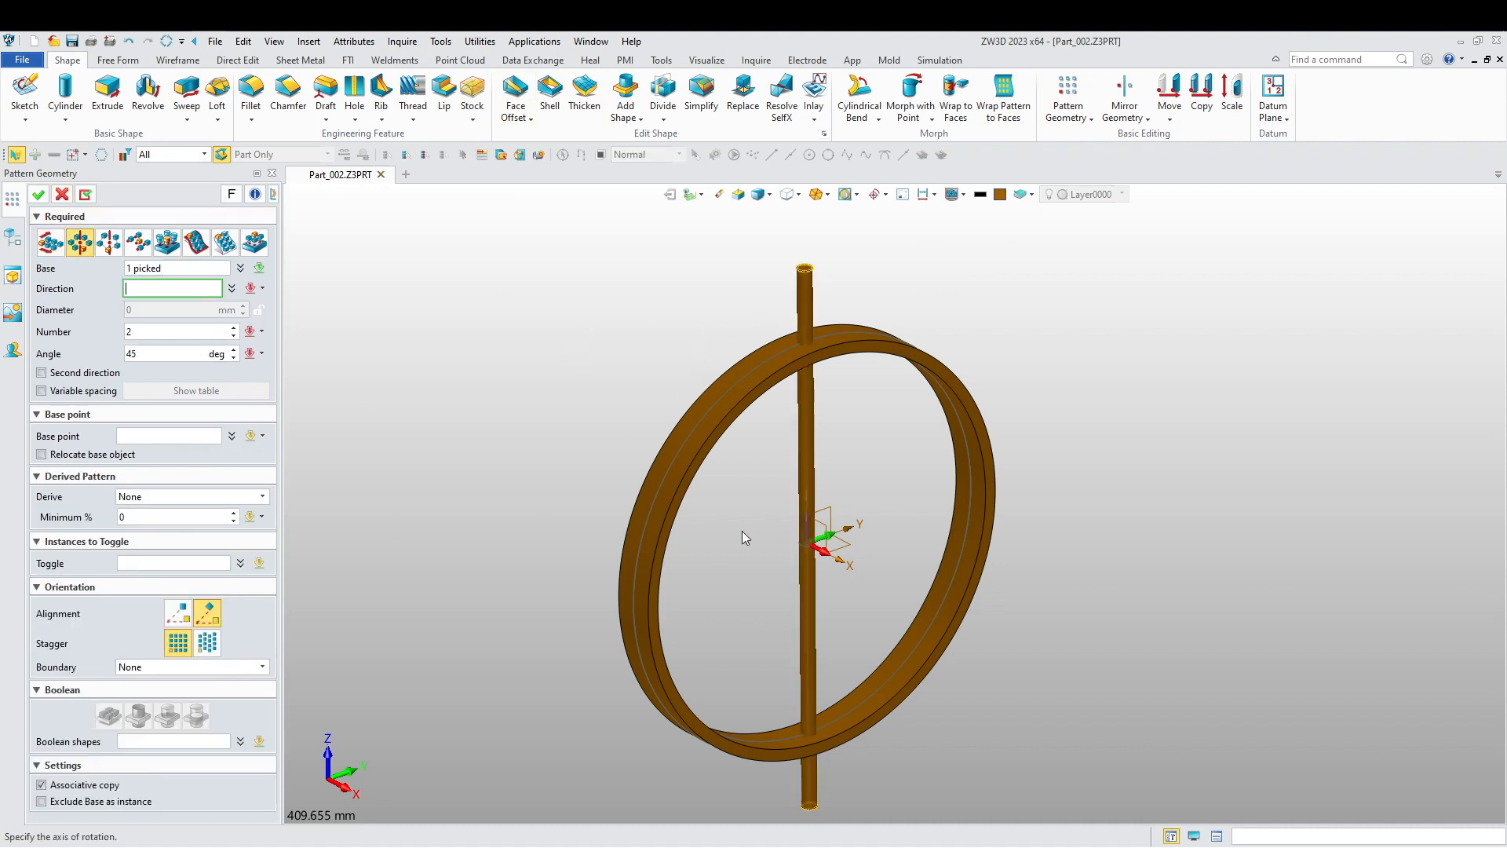
pyautogui.click(831, 560)
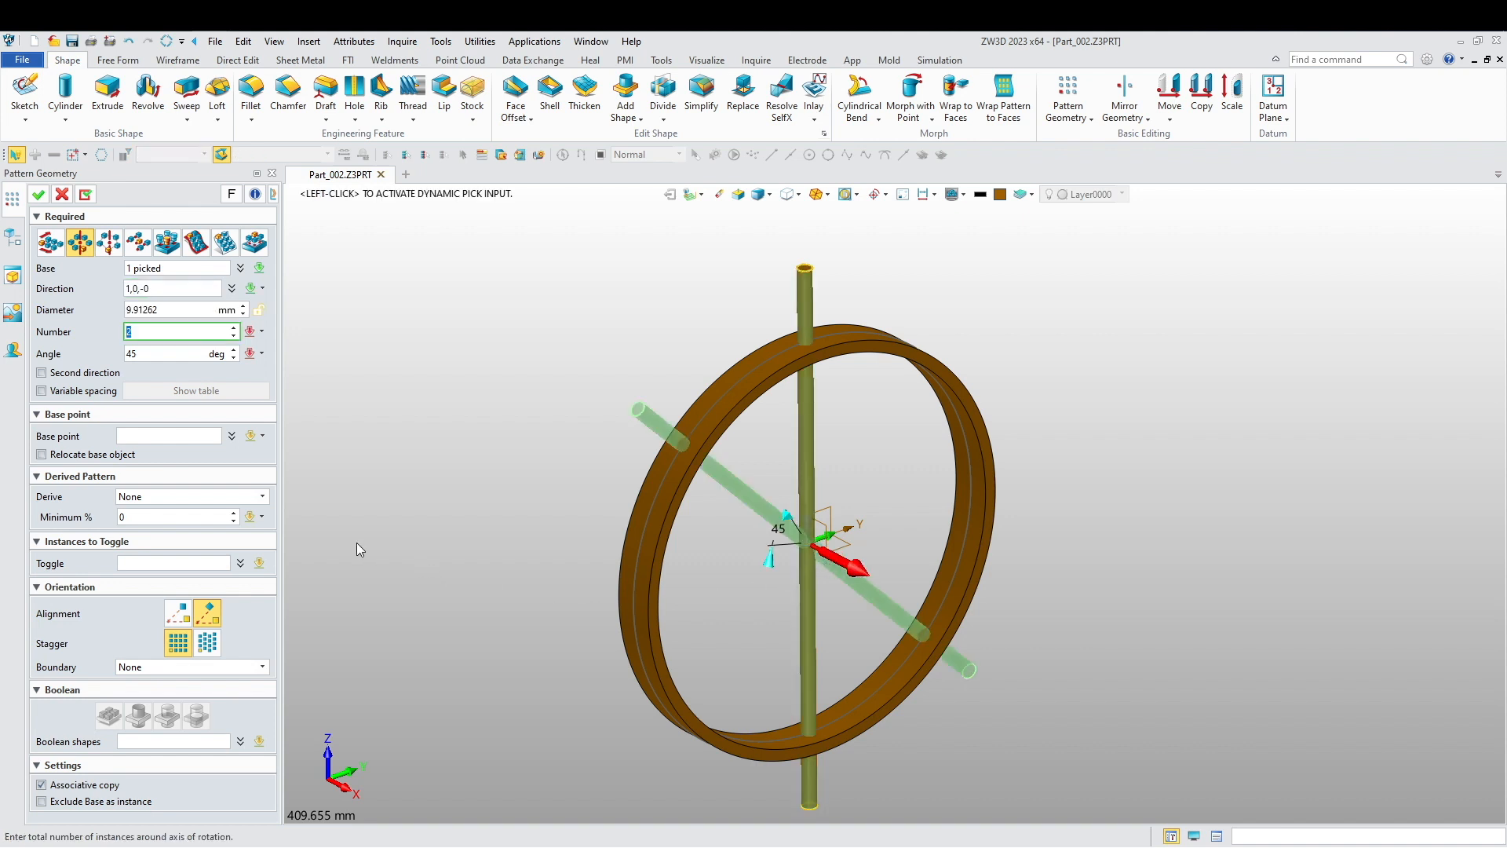
pyautogui.press('Tab')
pyautogui.write('60')
pyautogui.press('Return')
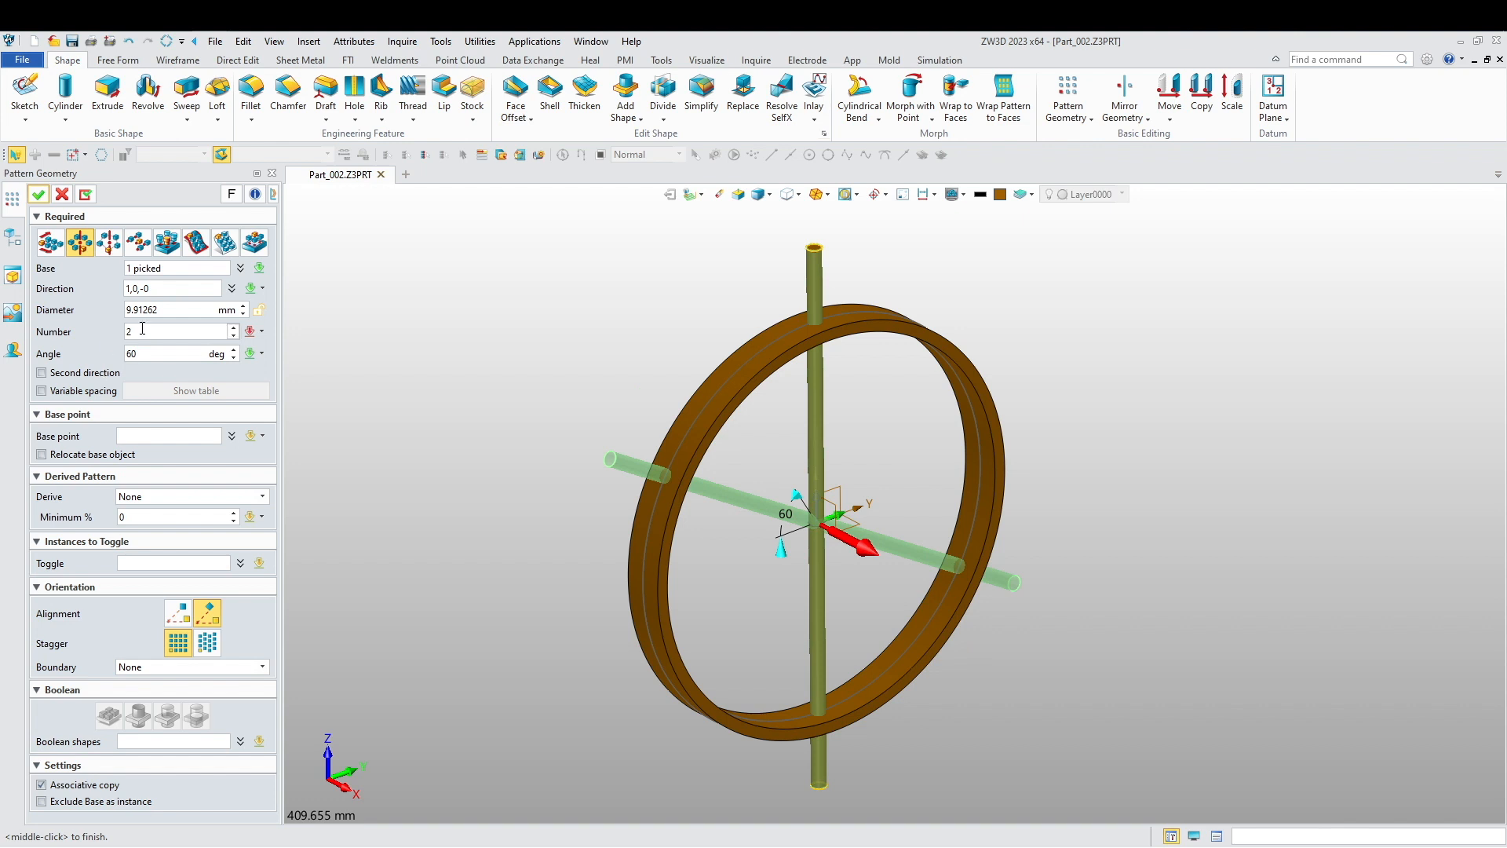
pyautogui.click(234, 328)
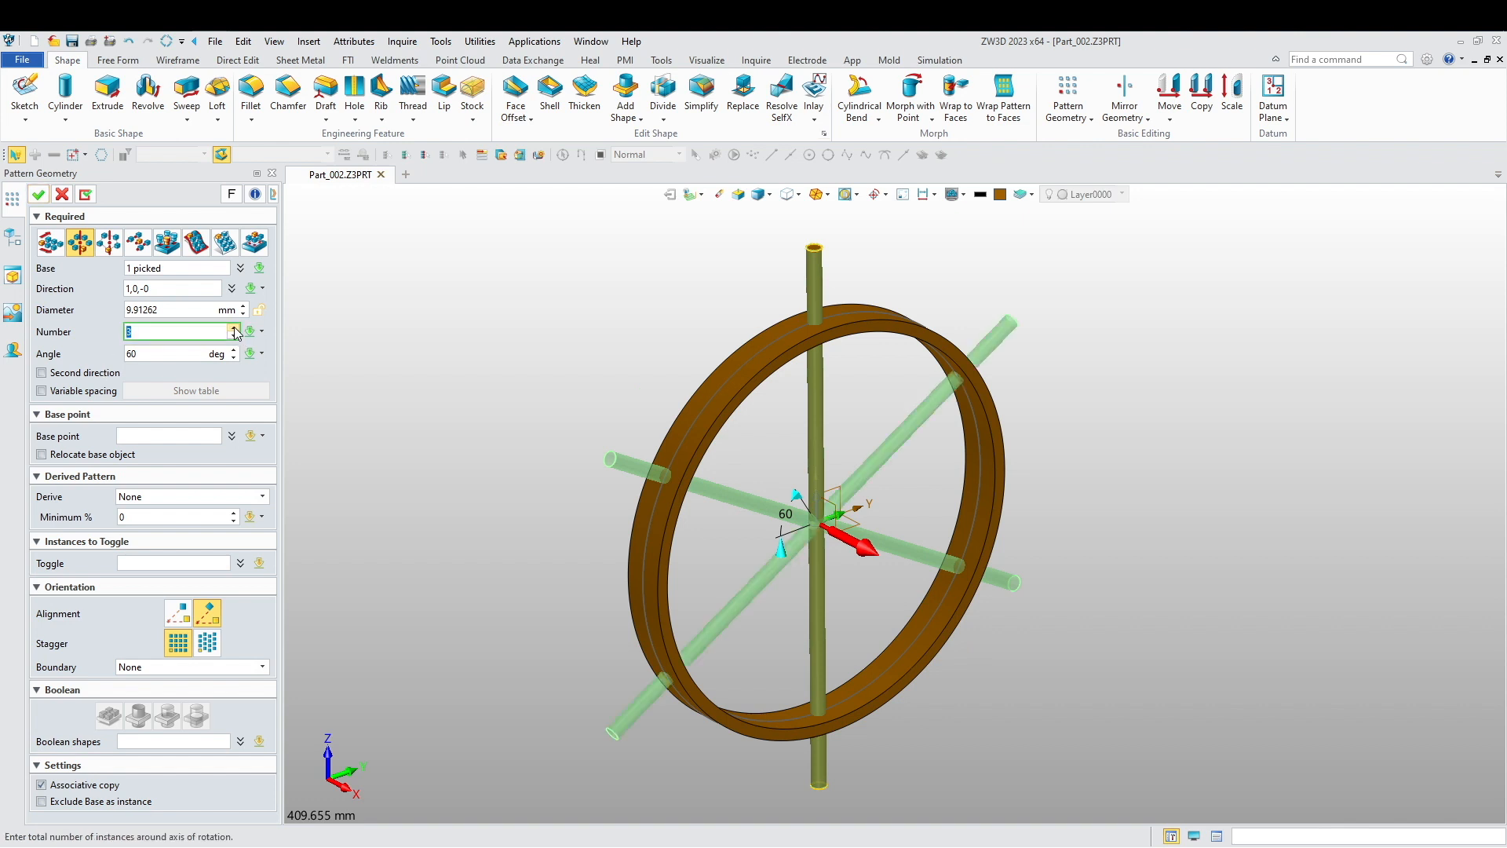
pyautogui.click(38, 194)
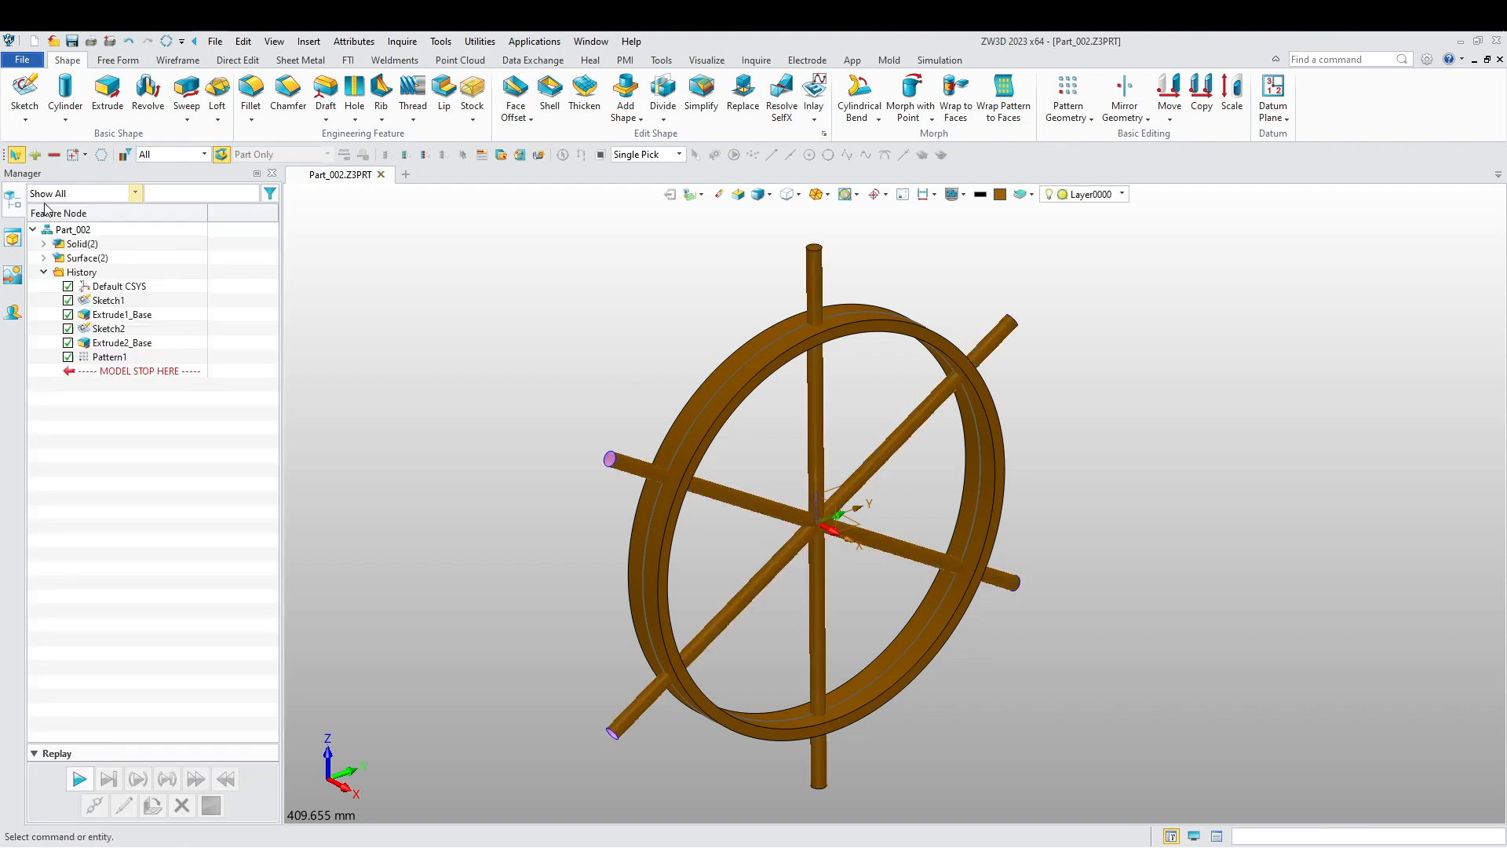
pyautogui.moveTo(540, 587); pyautogui.dragTo(534, 521, button='middle')
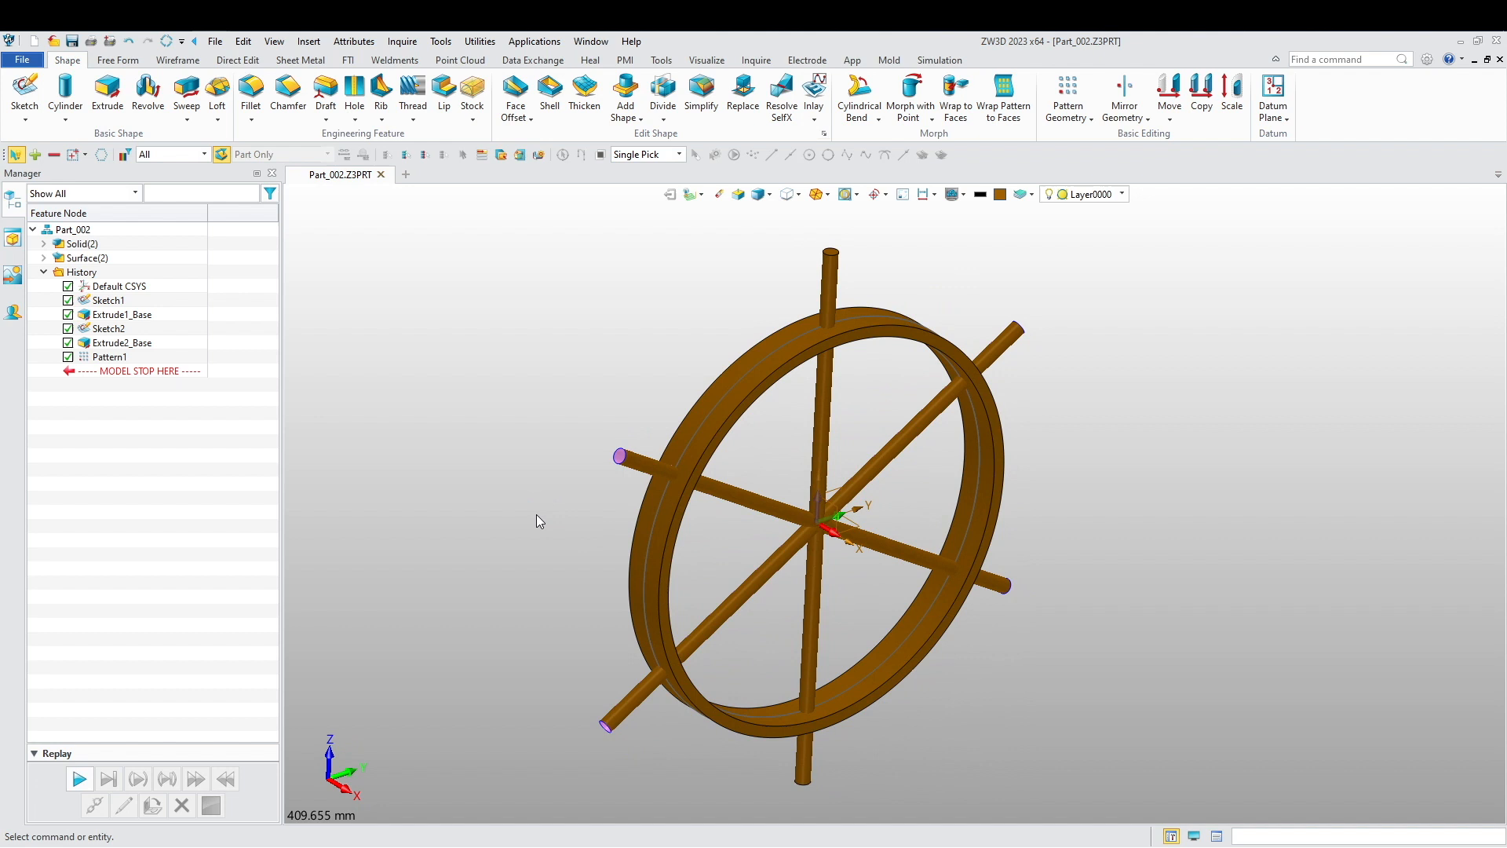
pyautogui.hotkey('ctrl', 'z')
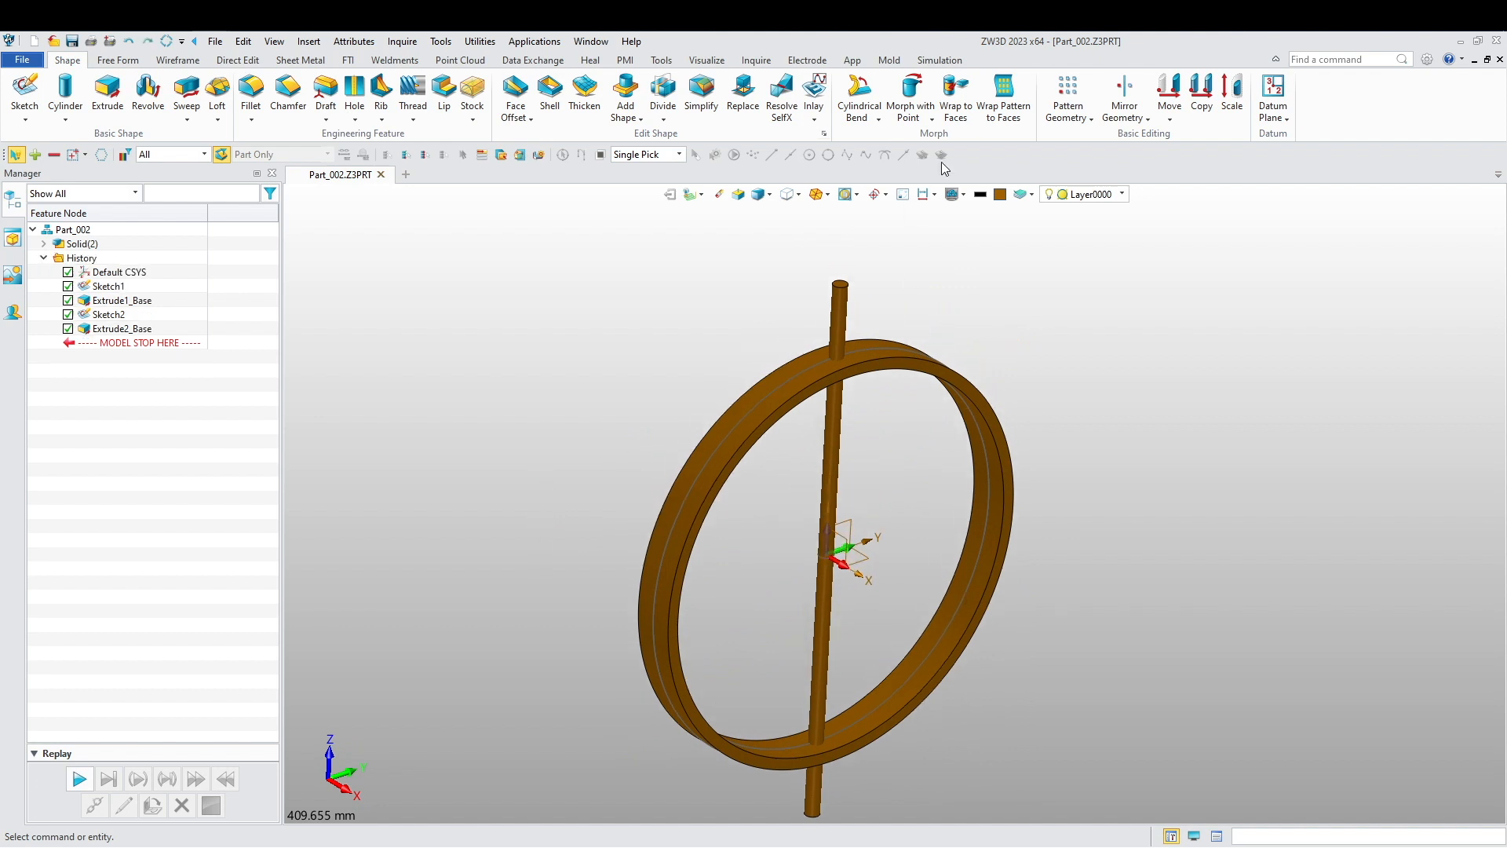
# - Circular-pattern the whole rod shape about the X axis with 3 instances spaced 60 degrees apart
pyautogui.click(1067, 90)
pyautogui.click(189, 155)
pyautogui.click(157, 174)
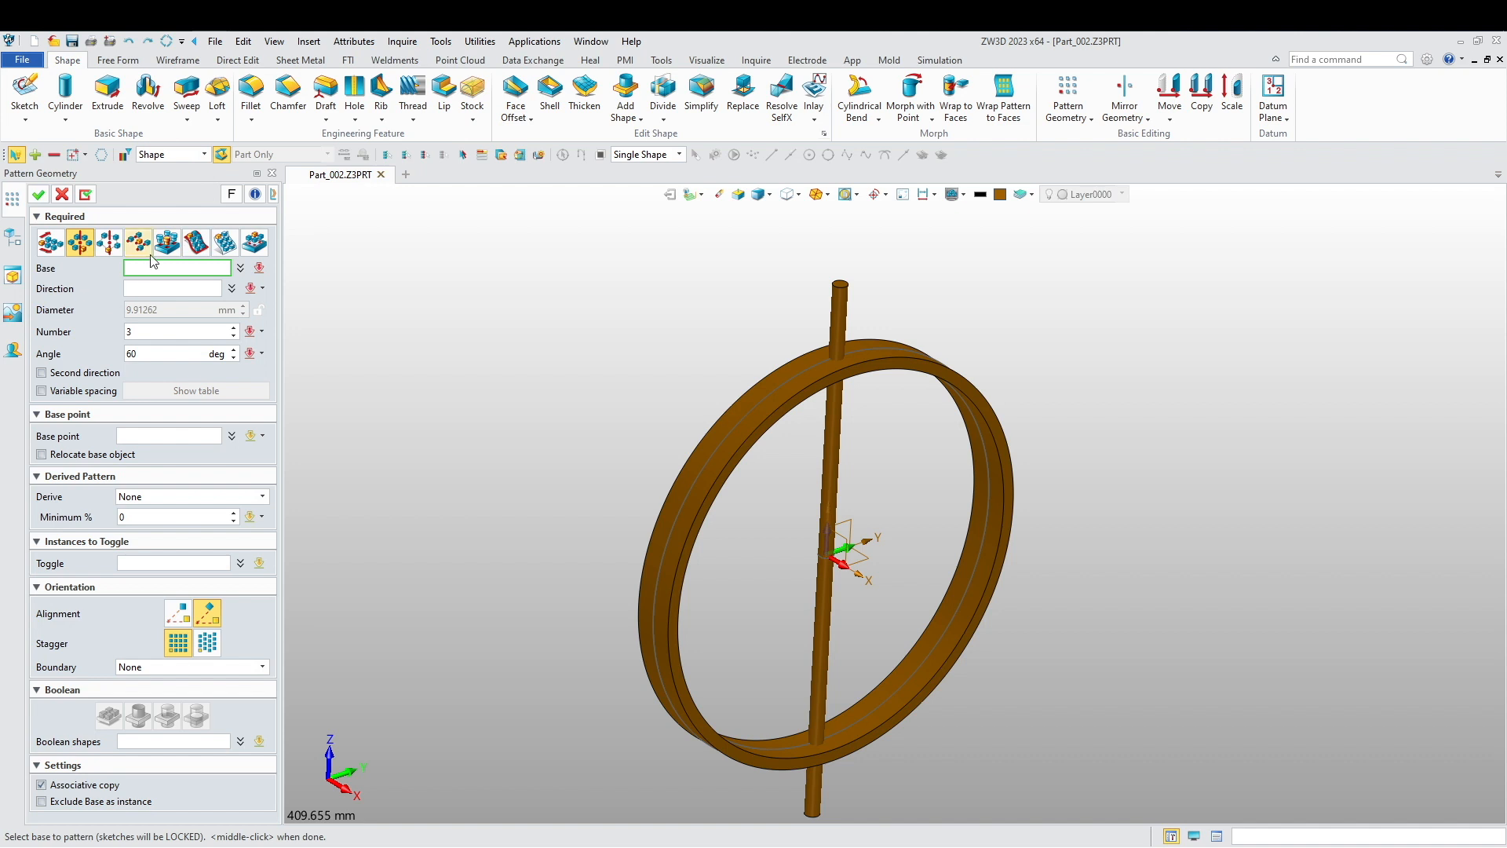
pyautogui.click(840, 309)
pyautogui.click(841, 562)
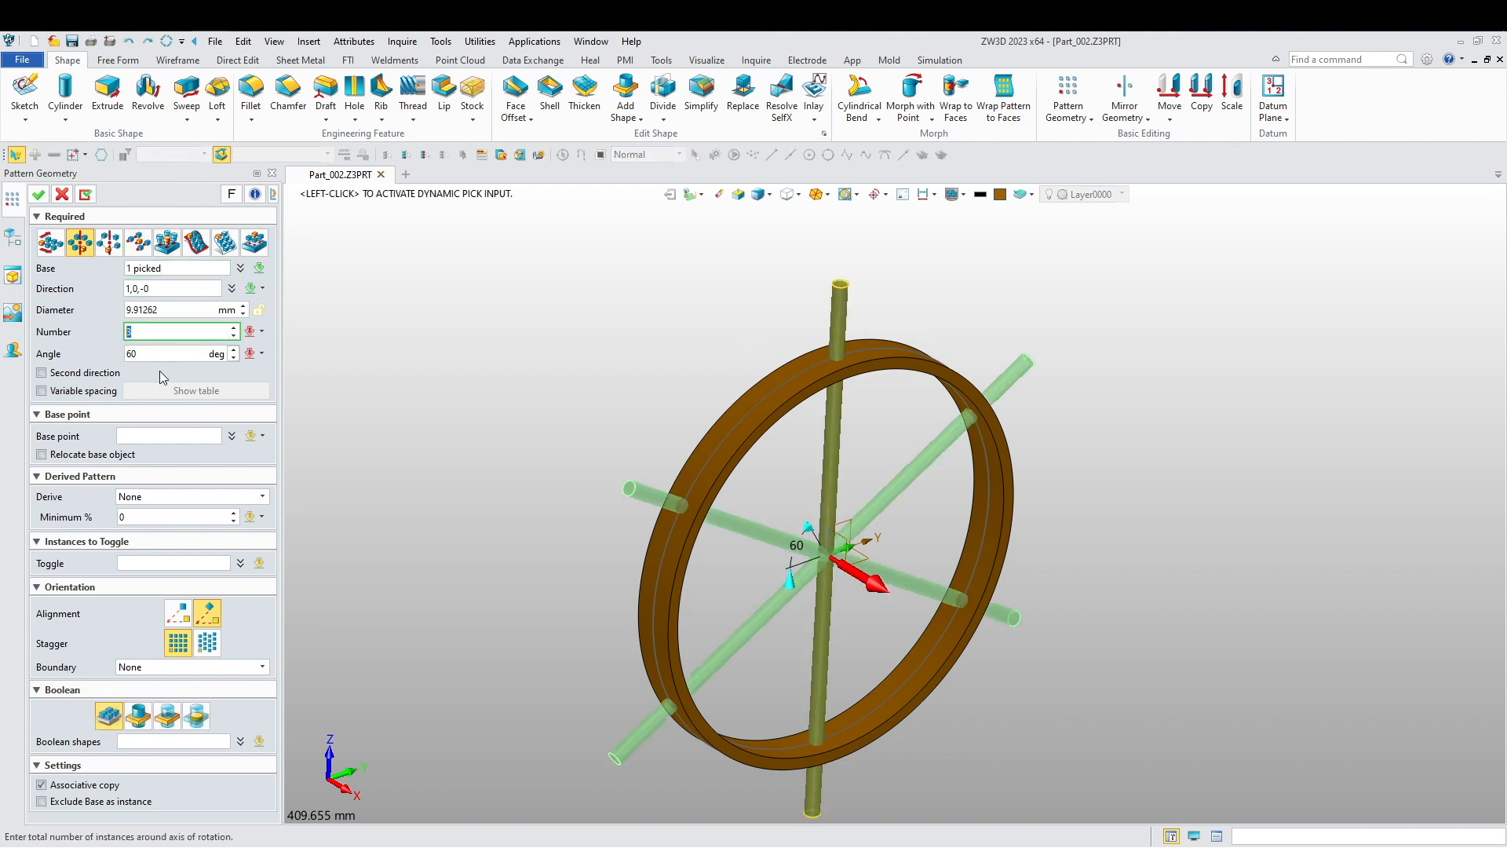
pyautogui.press('Return')
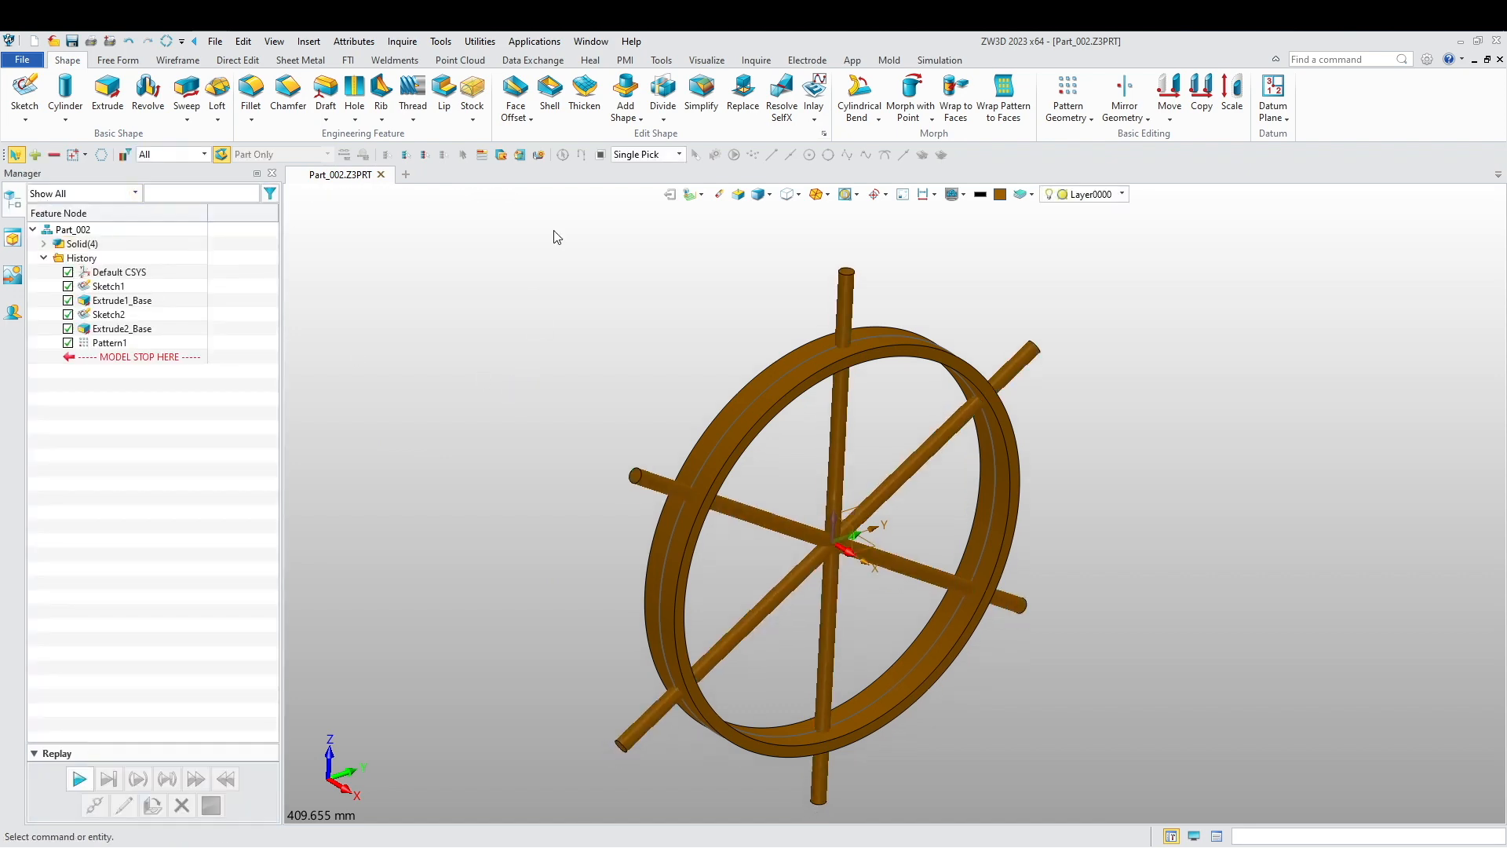
# - Subtract the three rods from the ring with Remove Shape to cut the radial holes
pyautogui.click(625, 116)
pyautogui.click(667, 172)
pyautogui.click(766, 416)
pyautogui.click(841, 369)
pyautogui.click(1014, 367)
pyautogui.click(1018, 611)
pyautogui.click(38, 194)
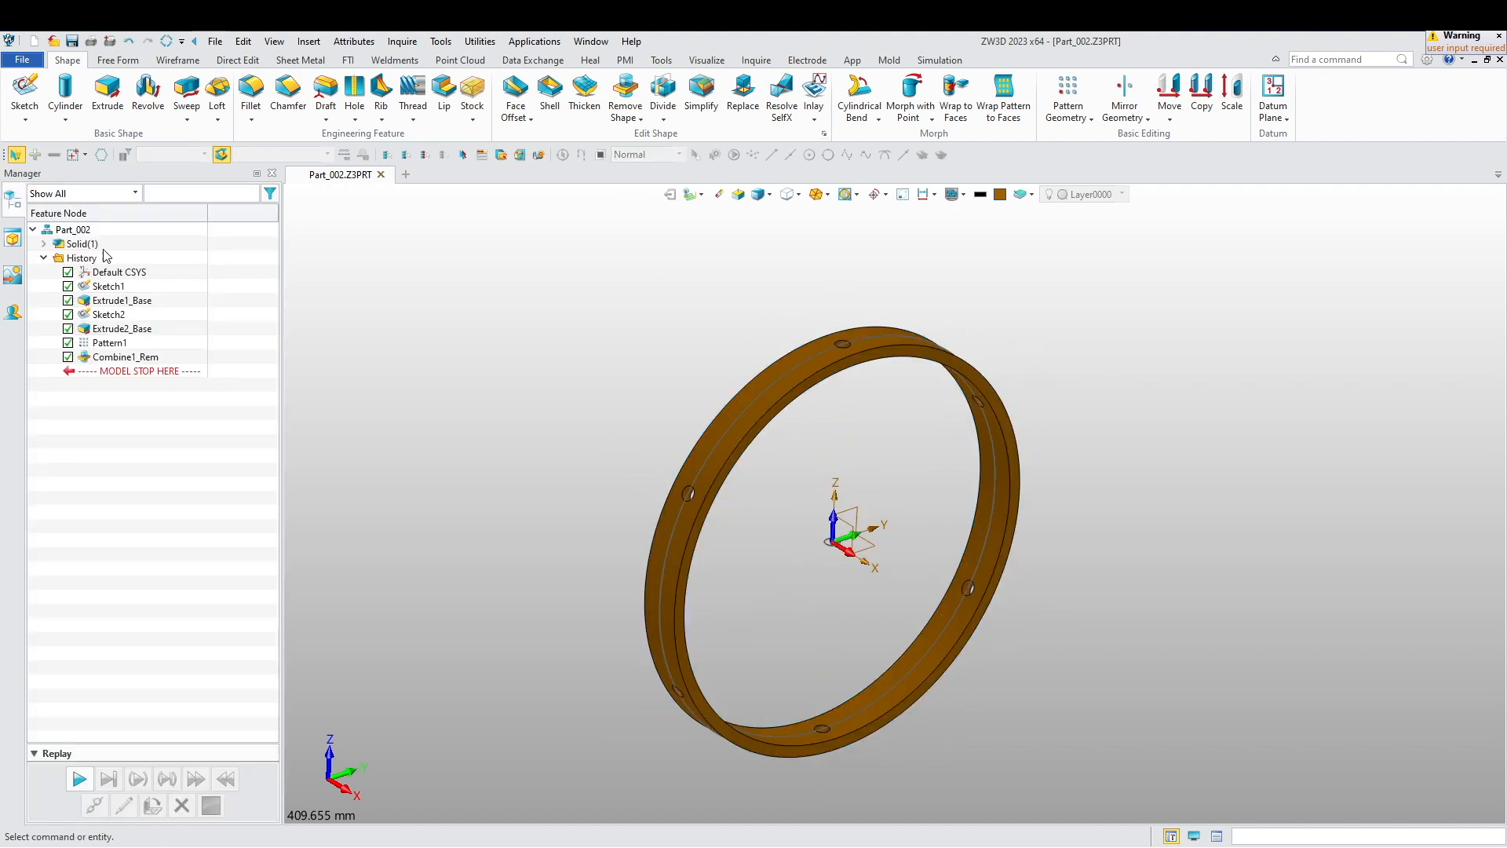
# - Chamfer the inner and outer circular edges on both sides of the ring with a 1 mm setback
pyautogui.moveTo(575, 511); pyautogui.dragTo(548, 468, button='right')
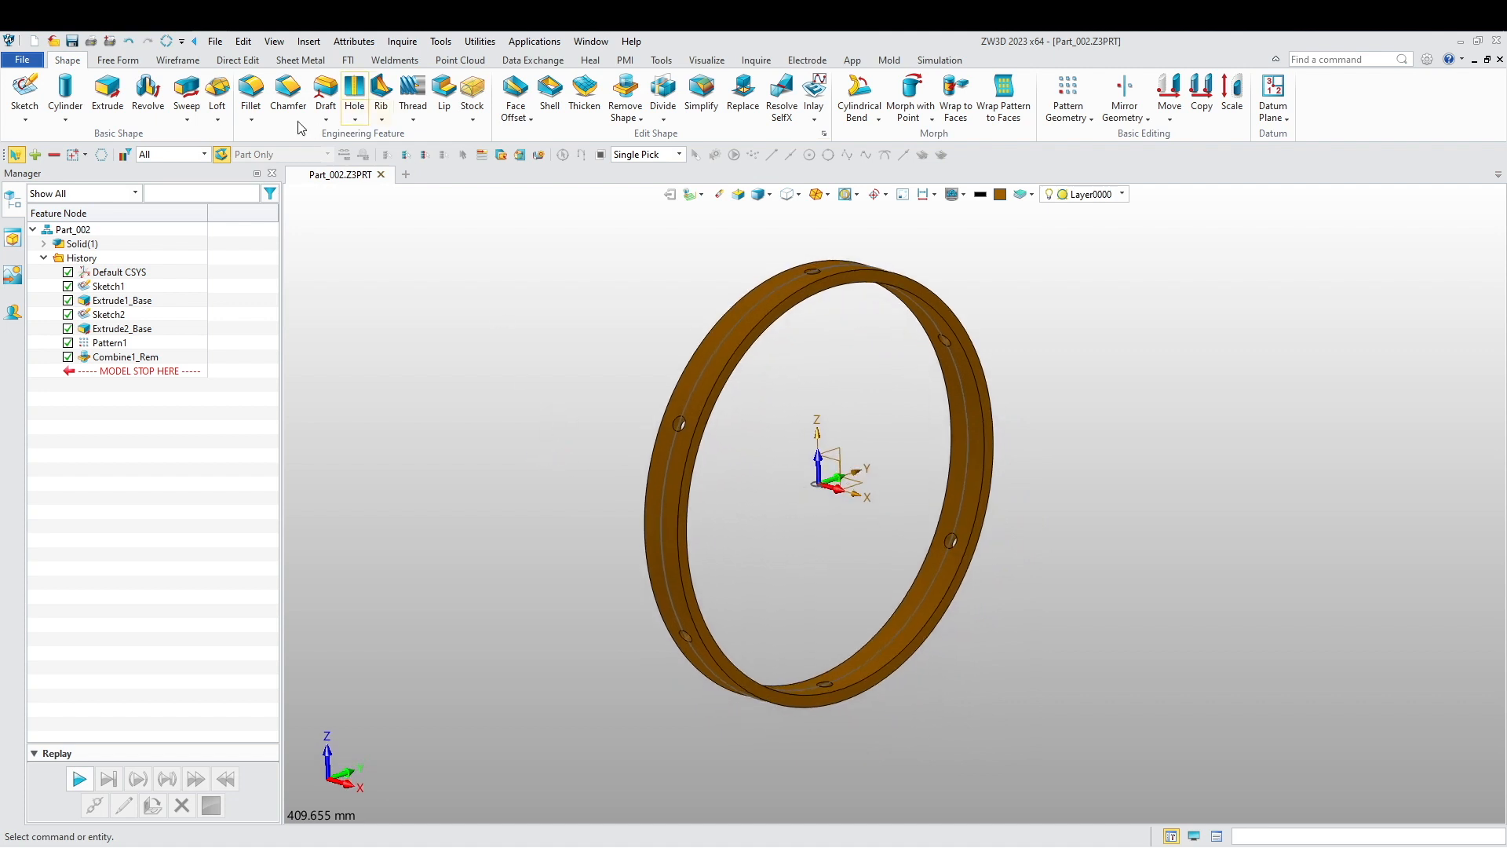
pyautogui.click(288, 91)
pyautogui.click(699, 410)
pyautogui.click(646, 453)
pyautogui.click(650, 454)
pyautogui.moveTo(650, 454); pyautogui.dragTo(851, 622, button='right')
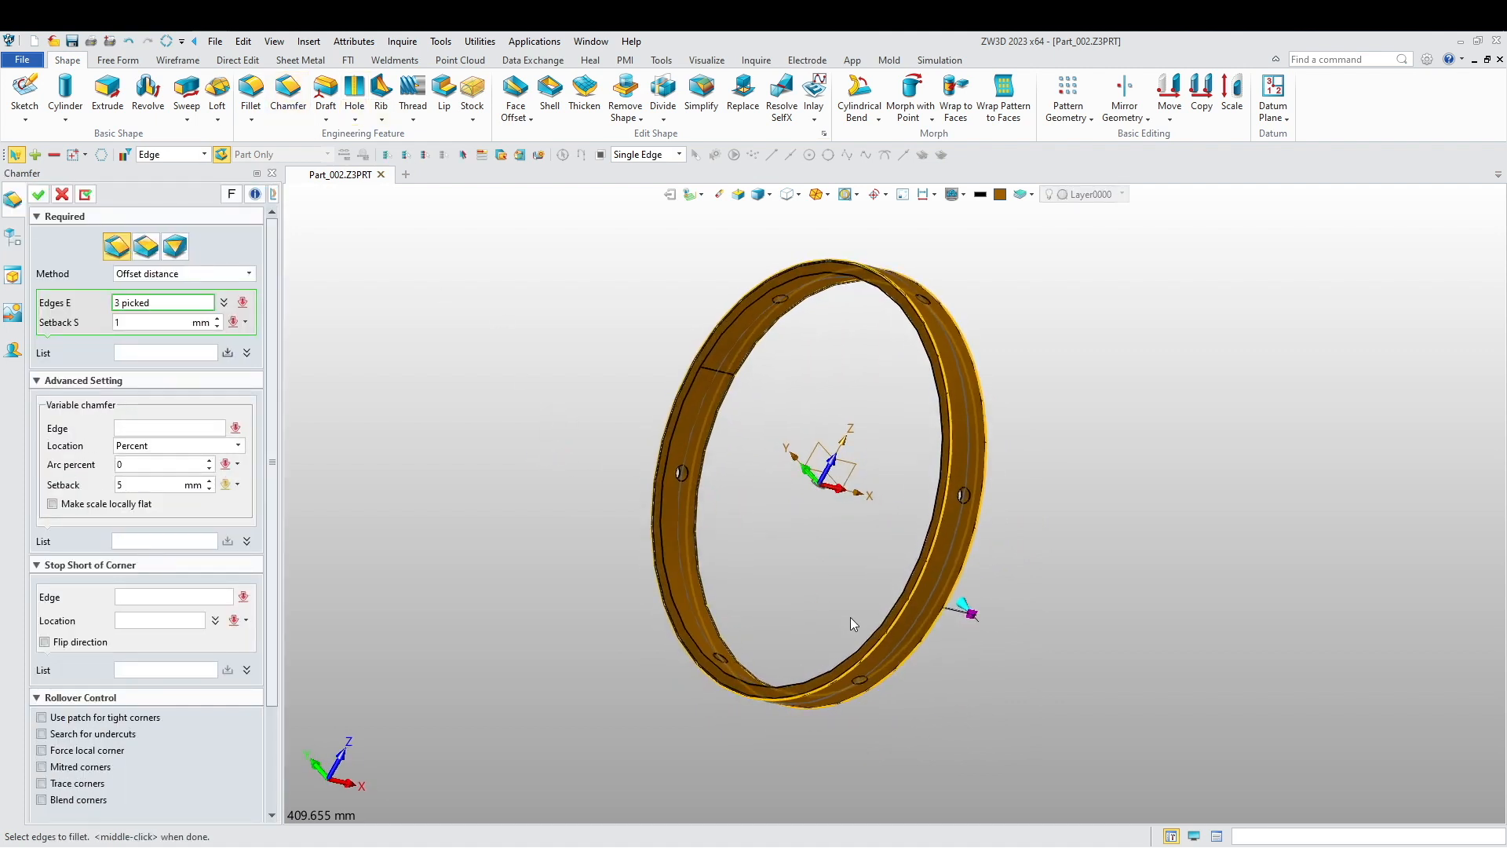
pyautogui.click(891, 621)
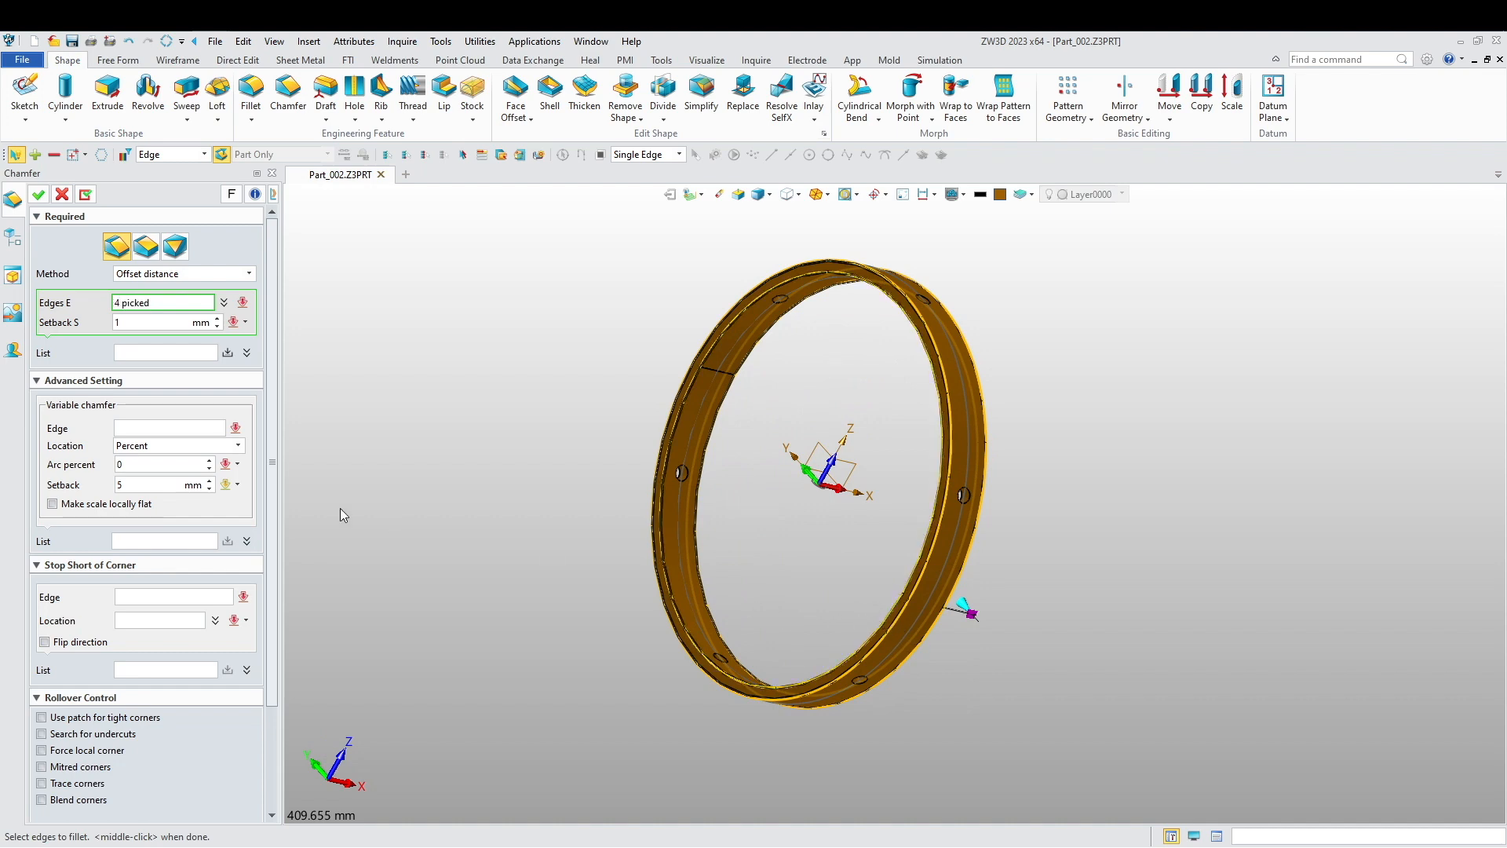
pyautogui.scroll(2, 769, 653)
pyautogui.scroll(3, 647, 664)
pyautogui.click(646, 664)
pyautogui.scroll(-4, 646, 662)
pyautogui.scroll(-3, 604, 650)
pyautogui.moveTo(604, 650); pyautogui.dragTo(592, 539, button='right')
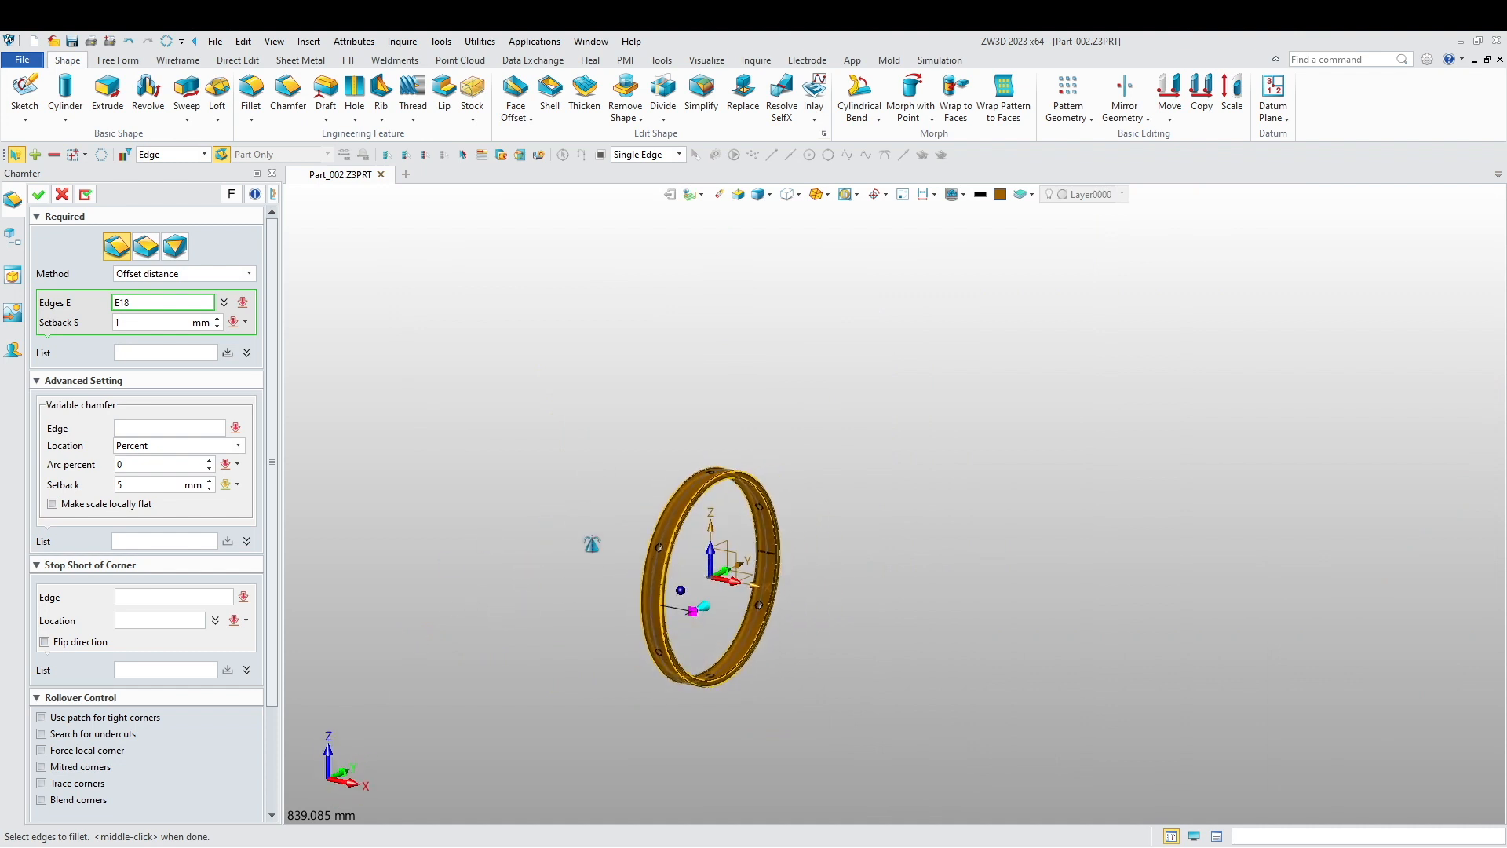
pyautogui.scroll(2, 540, 626)
pyautogui.moveTo(540, 627); pyautogui.dragTo(471, 532, button='right')
pyautogui.scroll(2, 541, 468)
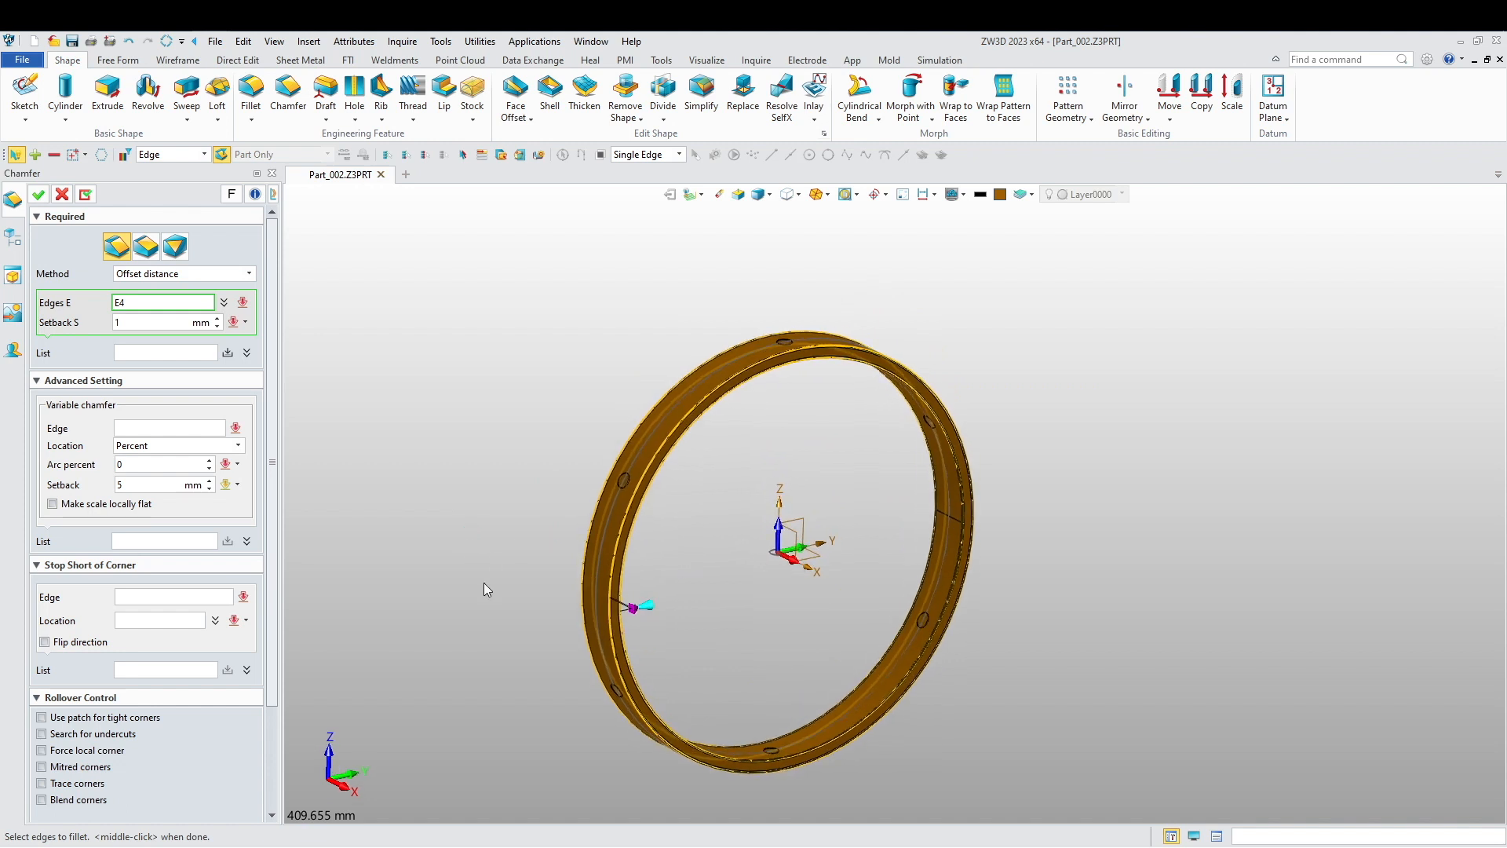
pyautogui.click(39, 195)
pyautogui.moveTo(589, 445); pyautogui.dragTo(535, 507, button='right')
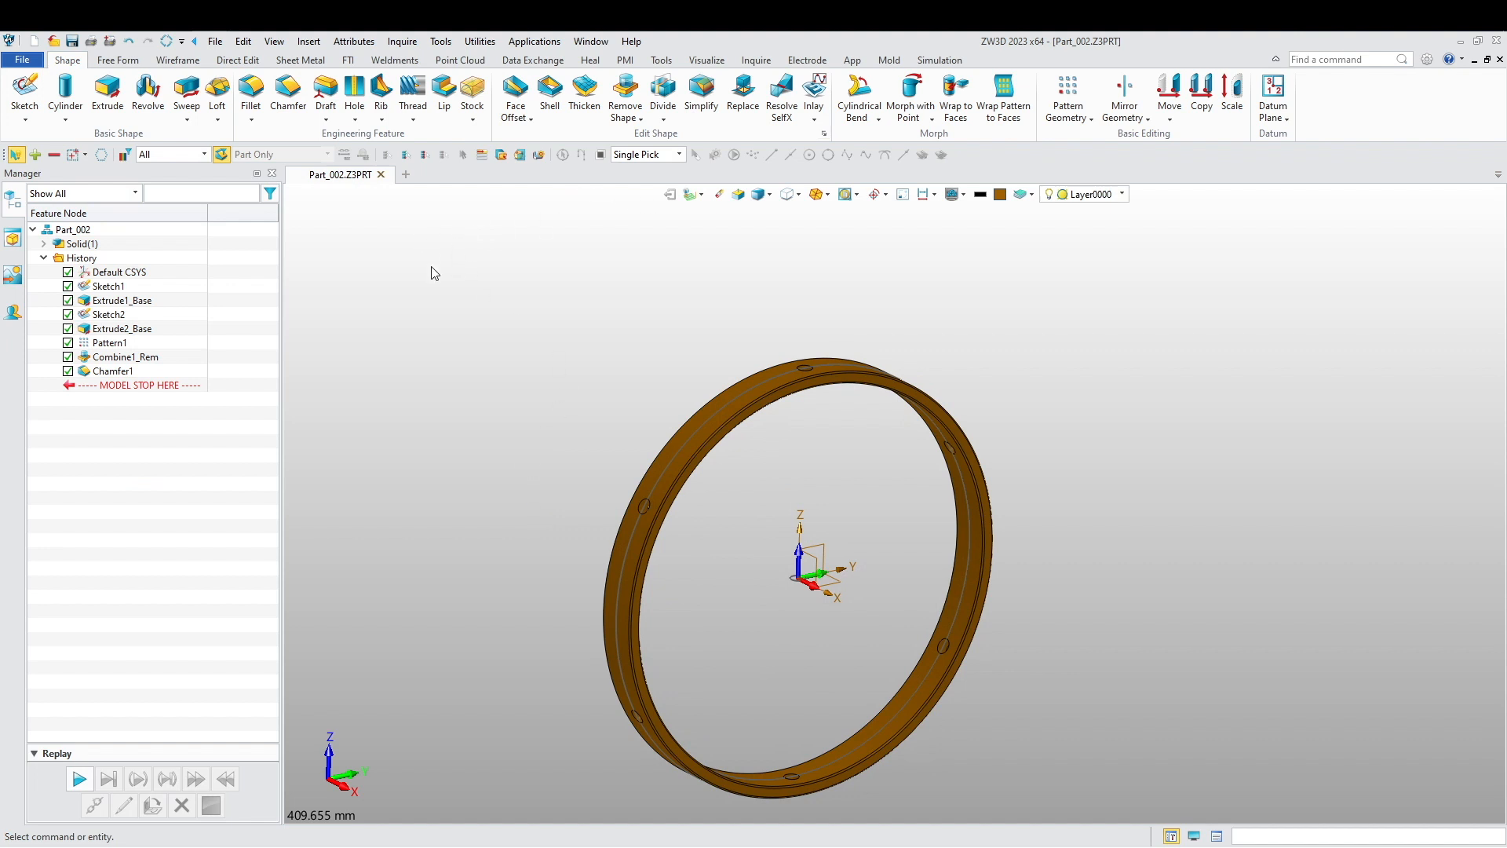
# - Save the part as Part_002 in the Assembly Exercise 4 folder and close the file
pyautogui.click(71, 41)
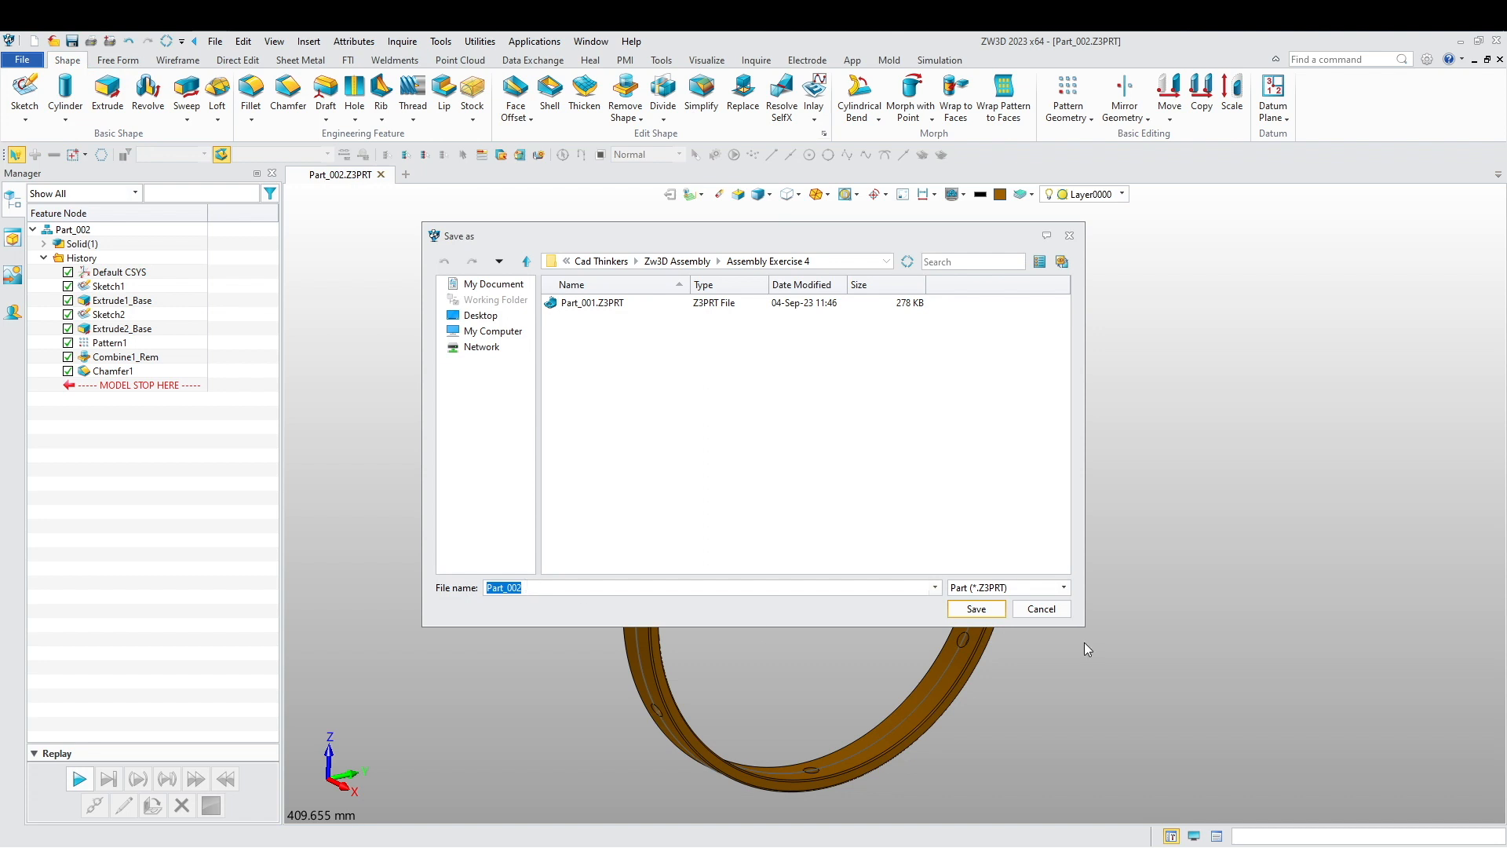
pyautogui.click(985, 615)
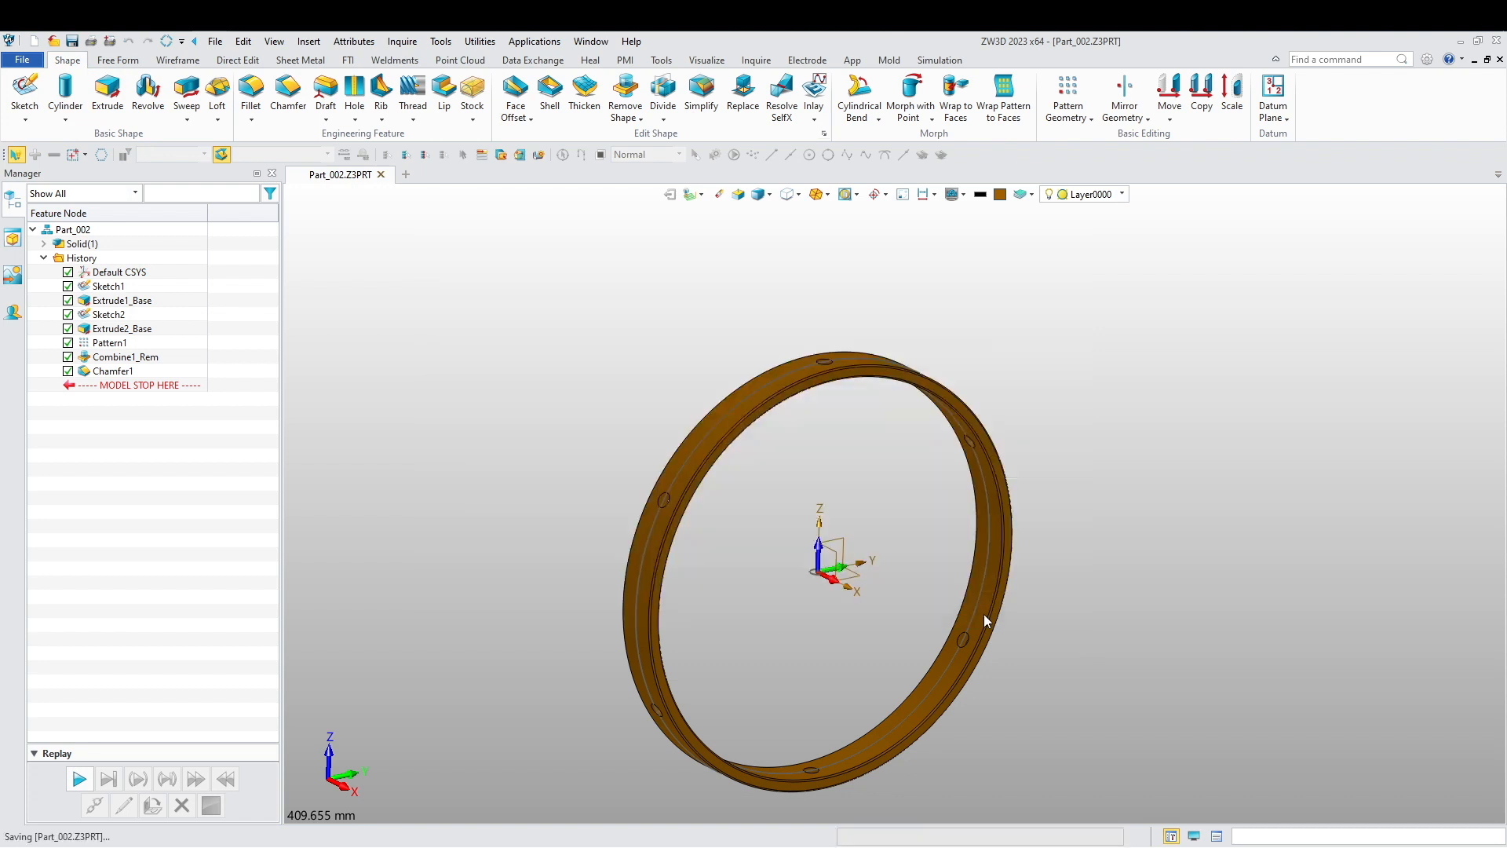
pyautogui.click(381, 174)
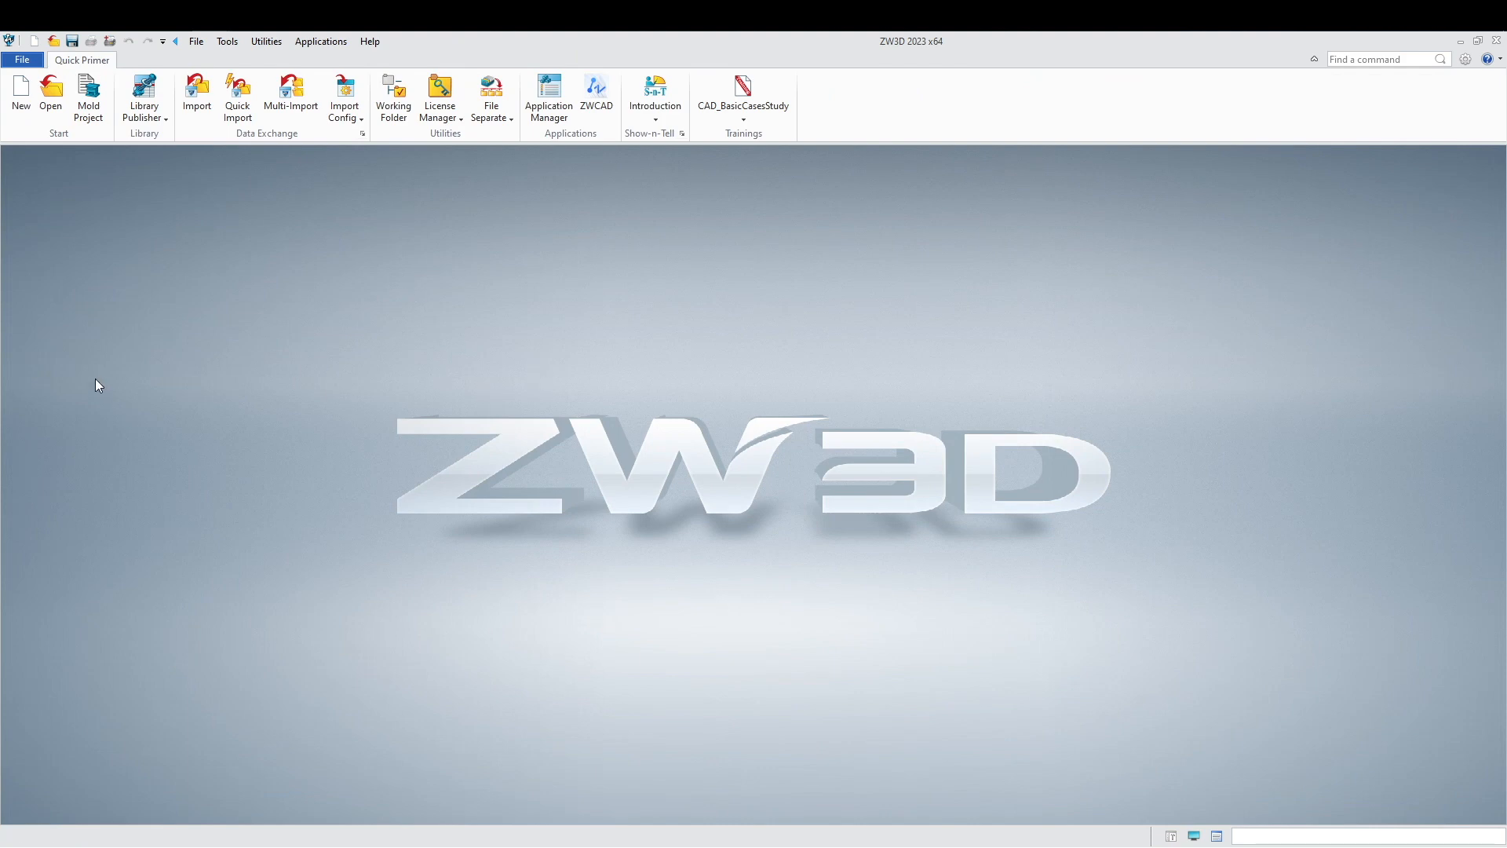
# - Create a new standard part file named Part_003 with the default template
pyautogui.click(21, 93)
pyautogui.click(799, 503)
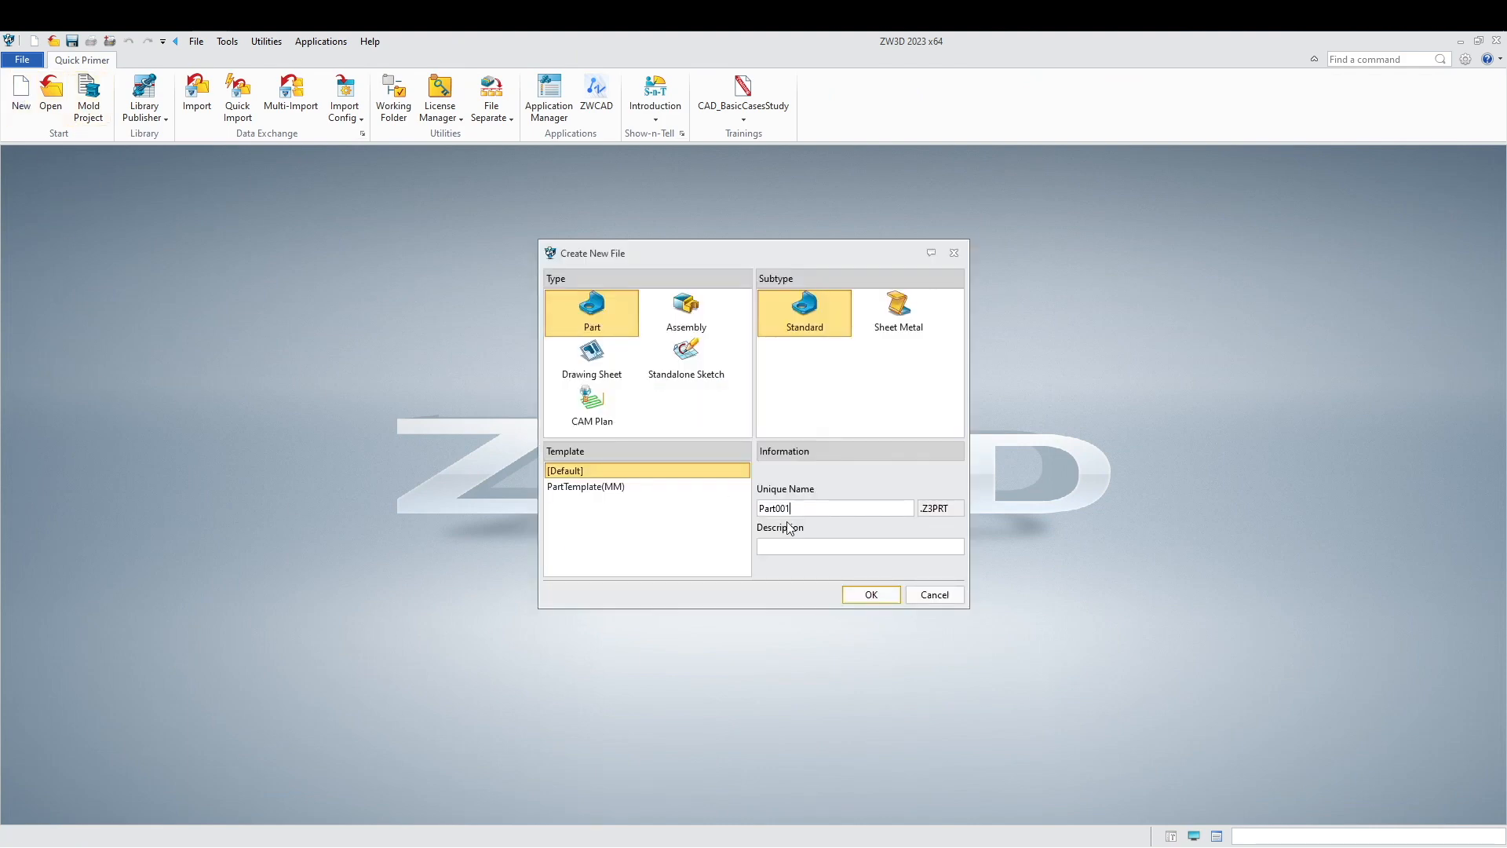
pyautogui.press('BackSpace')
pyautogui.write('3_')
pyautogui.click(862, 600)
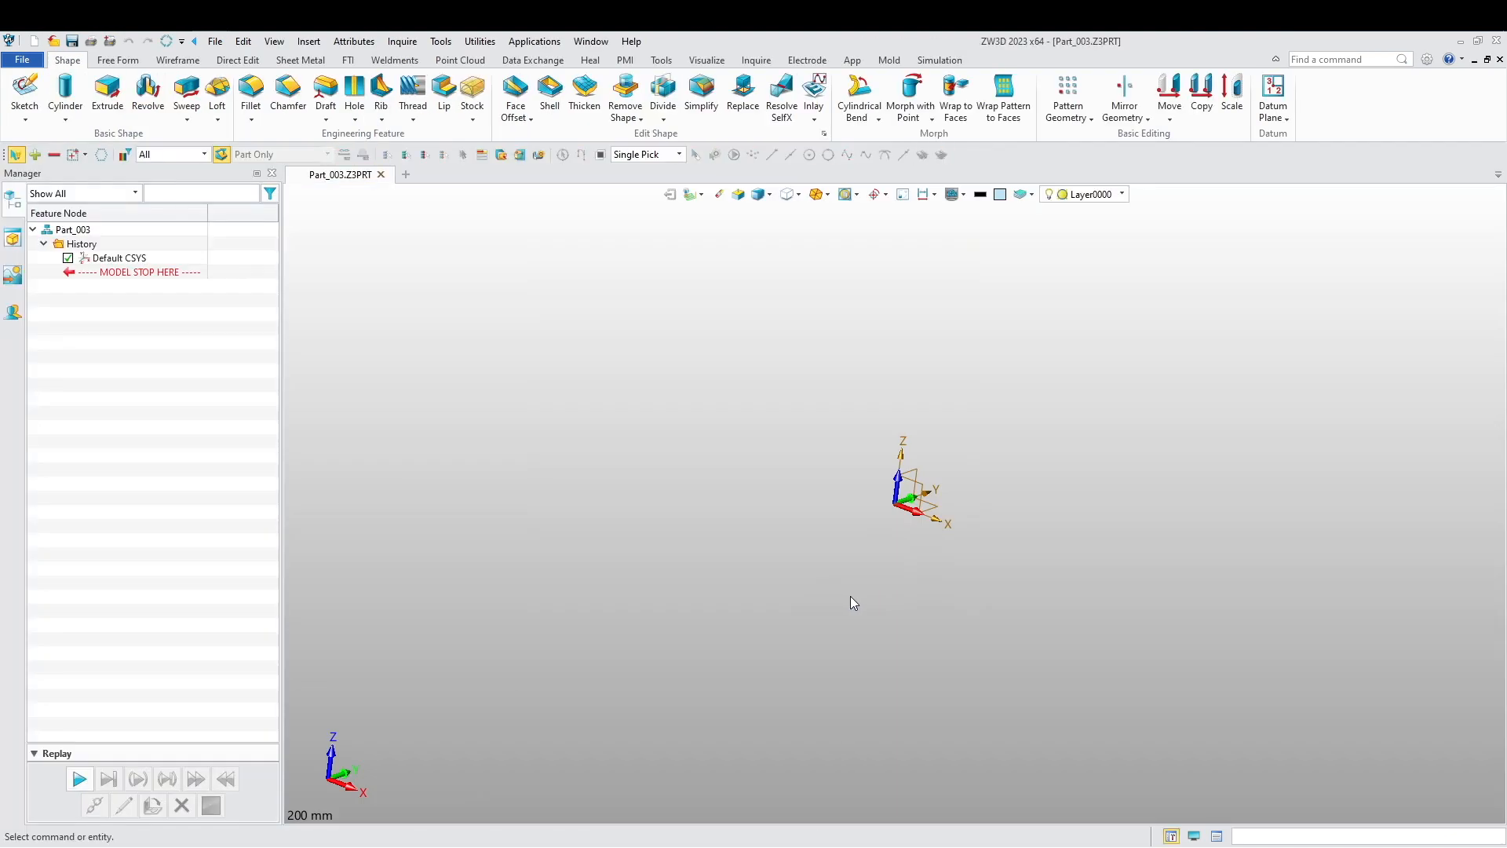
pyautogui.click(1000, 196)
pyautogui.click(1157, 361)
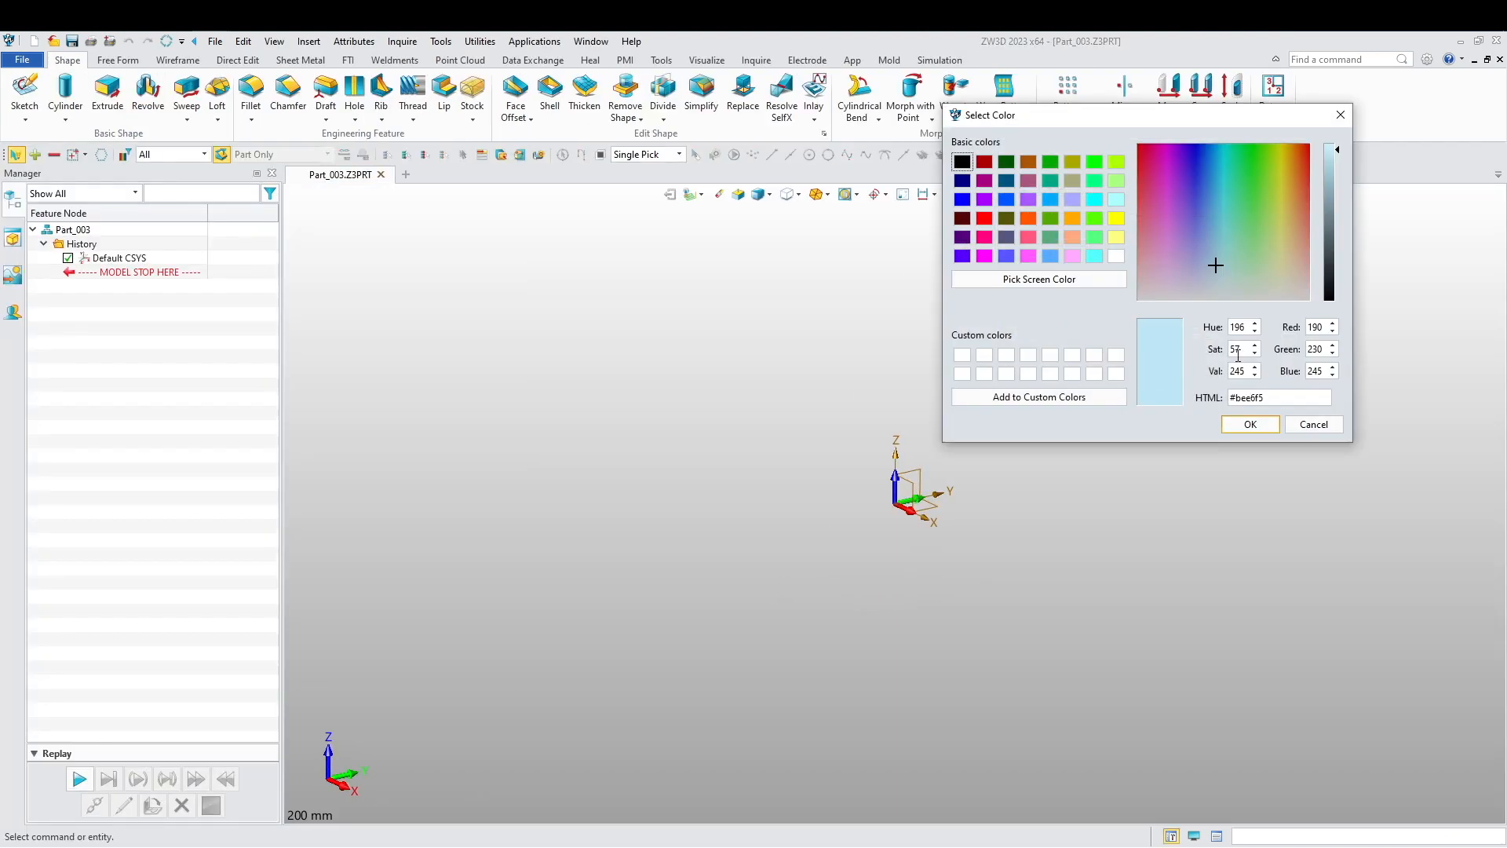
pyautogui.click(1320, 328)
pyautogui.click(1314, 428)
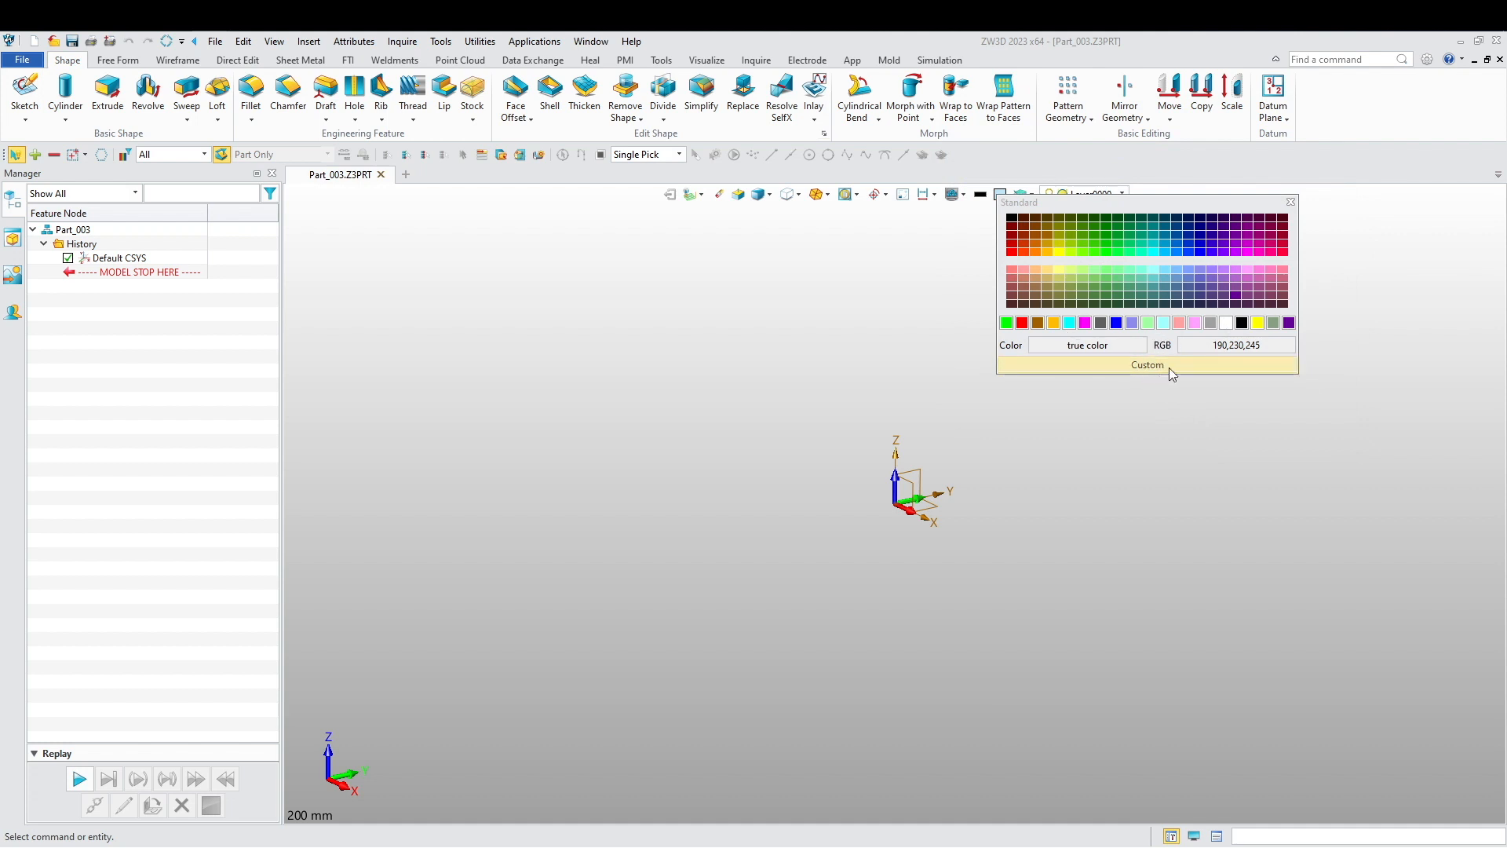
# - Set the part's face colour to a custom RGB value of 204, 204, 0
pyautogui.click(1169, 366)
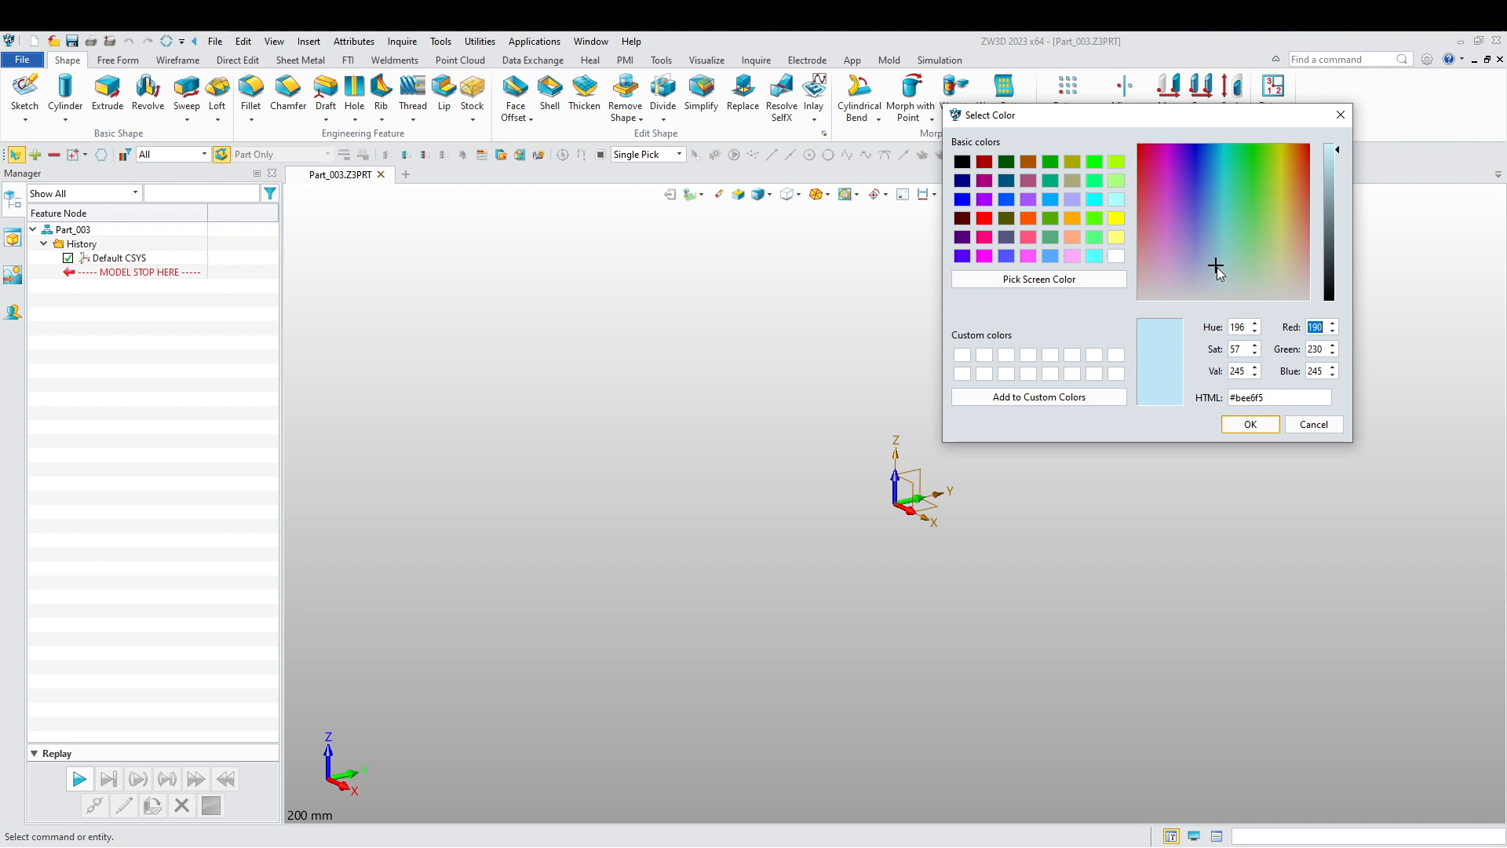
pyautogui.write('2')
pyautogui.press('Tab')
pyautogui.write('204')
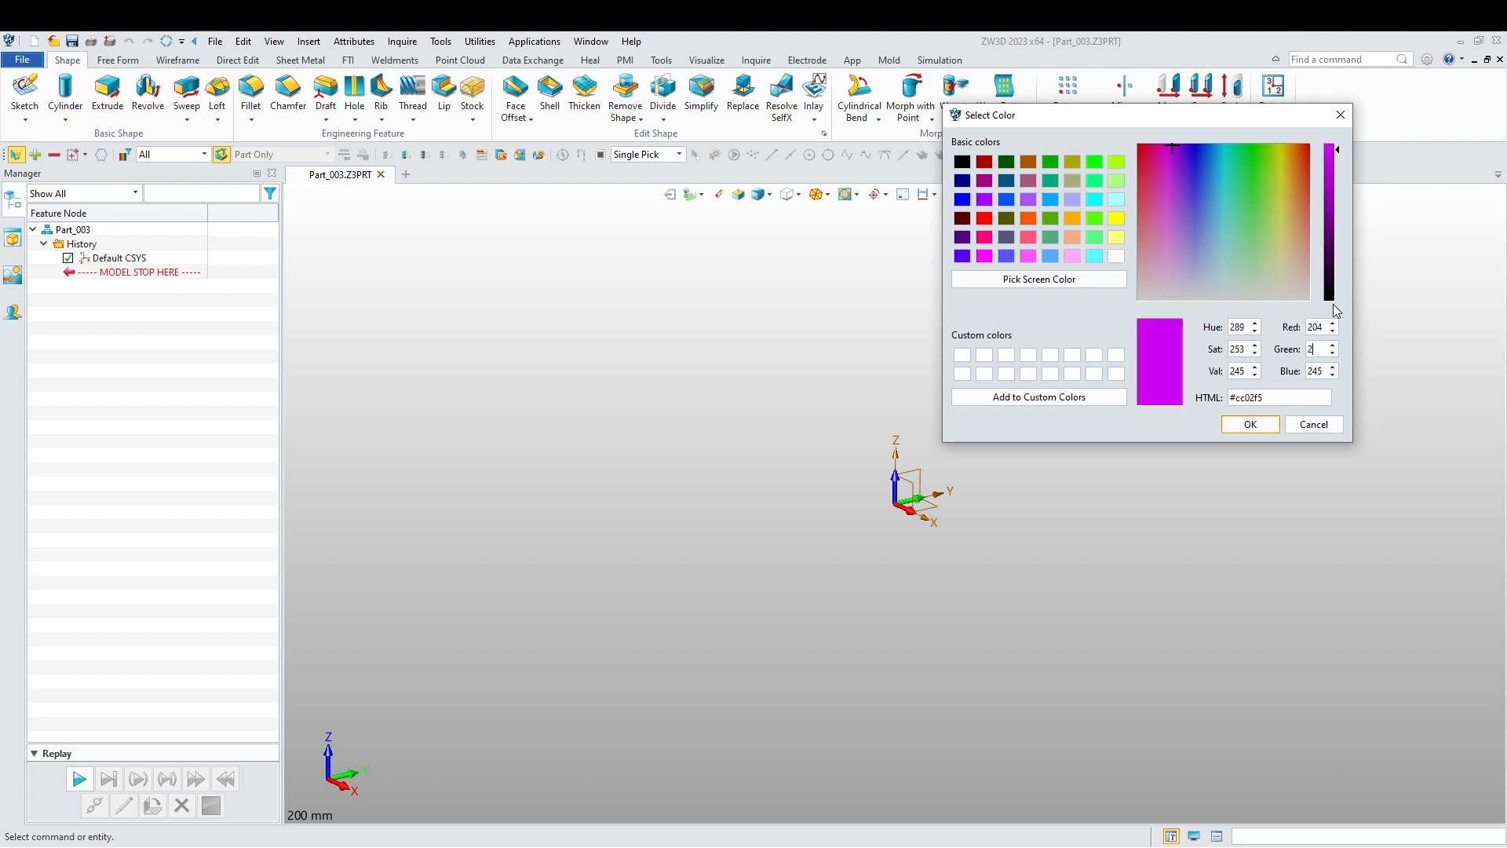
pyautogui.doubleClick(1316, 371)
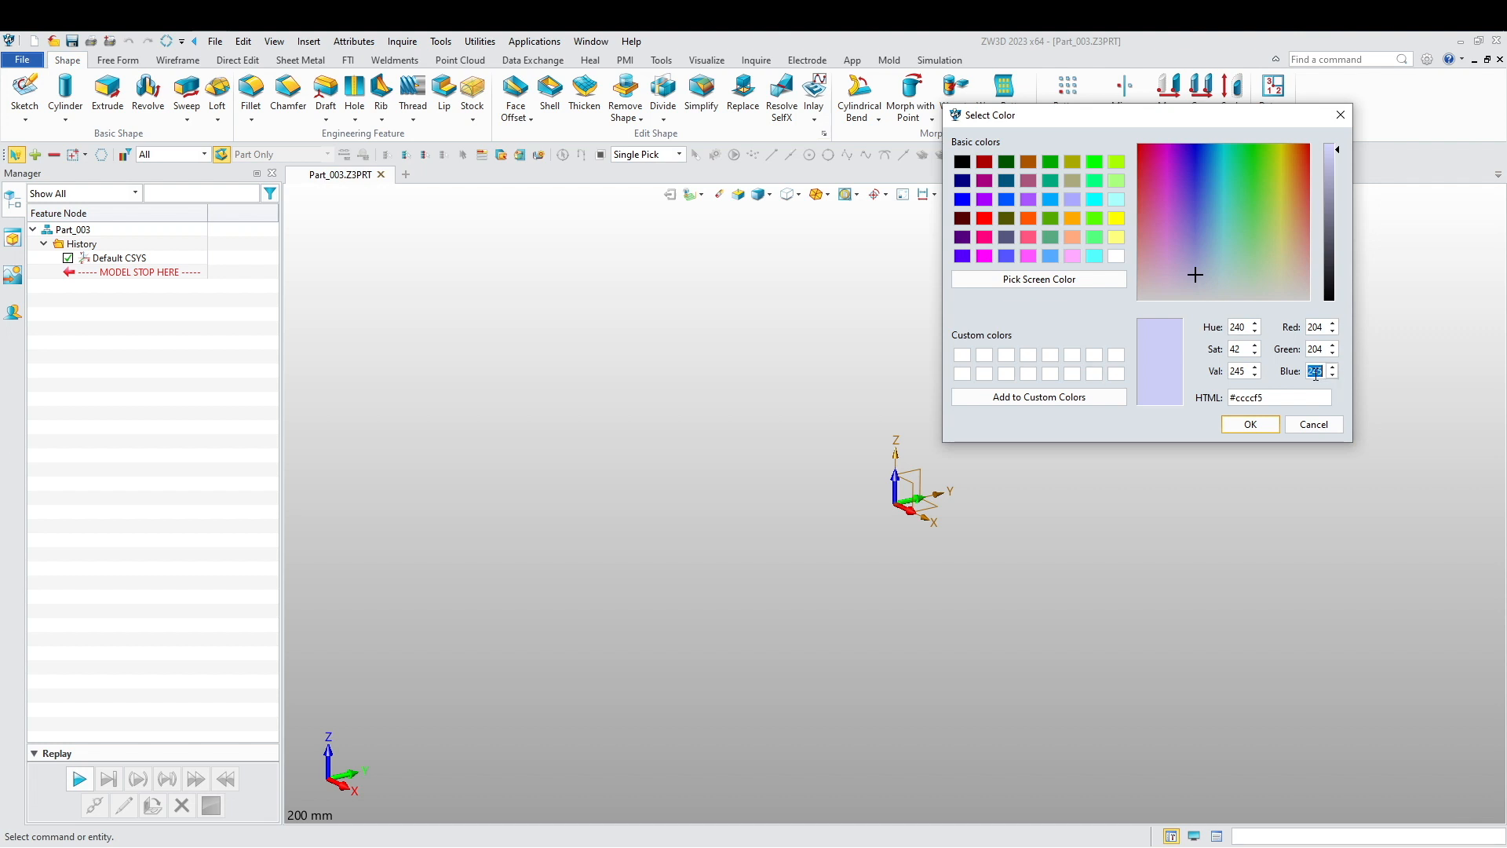
pyautogui.write('0')
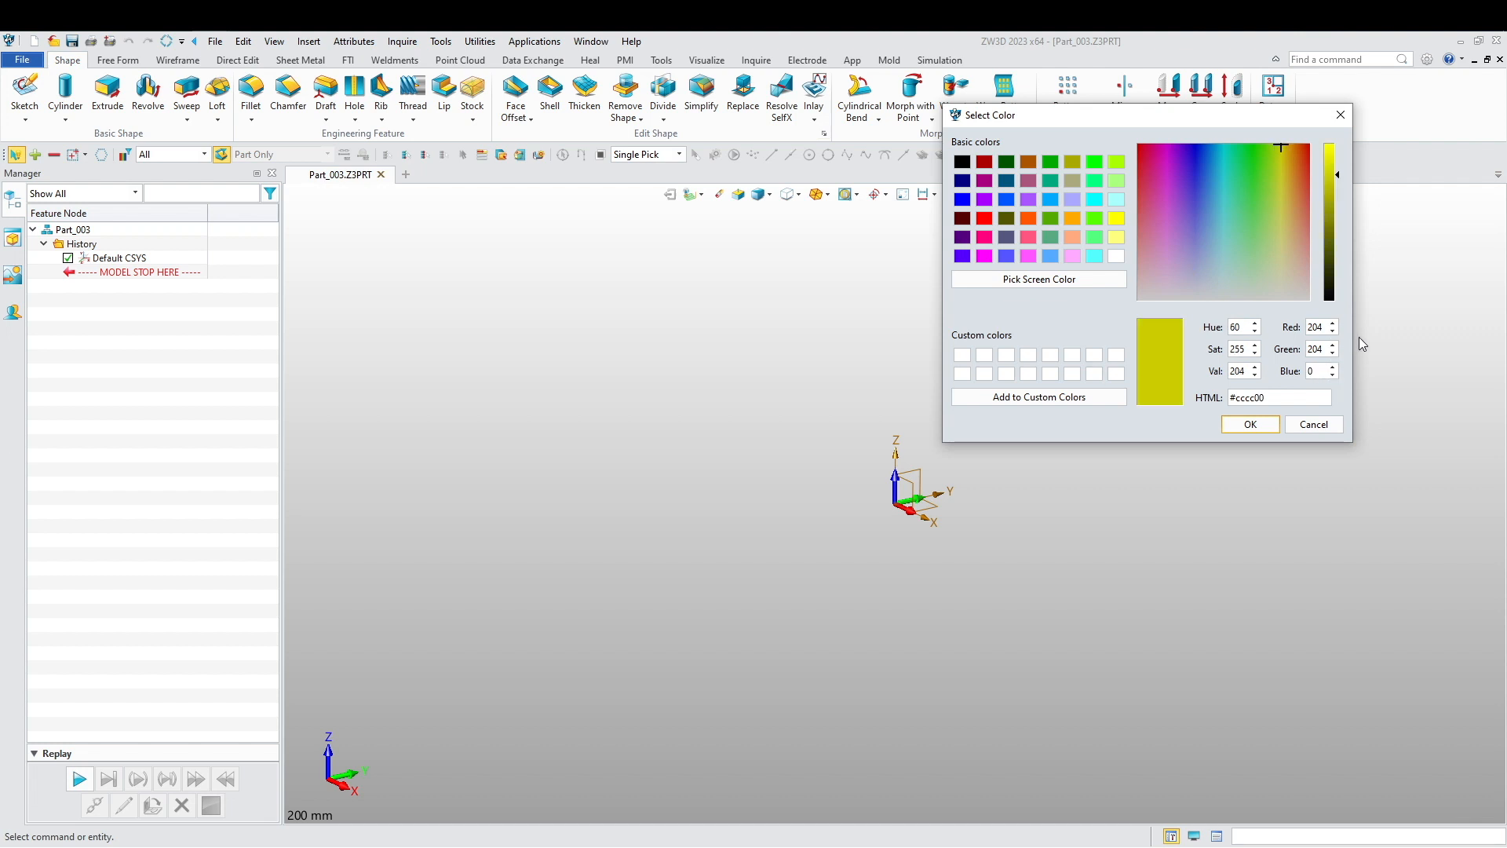
pyautogui.click(1249, 428)
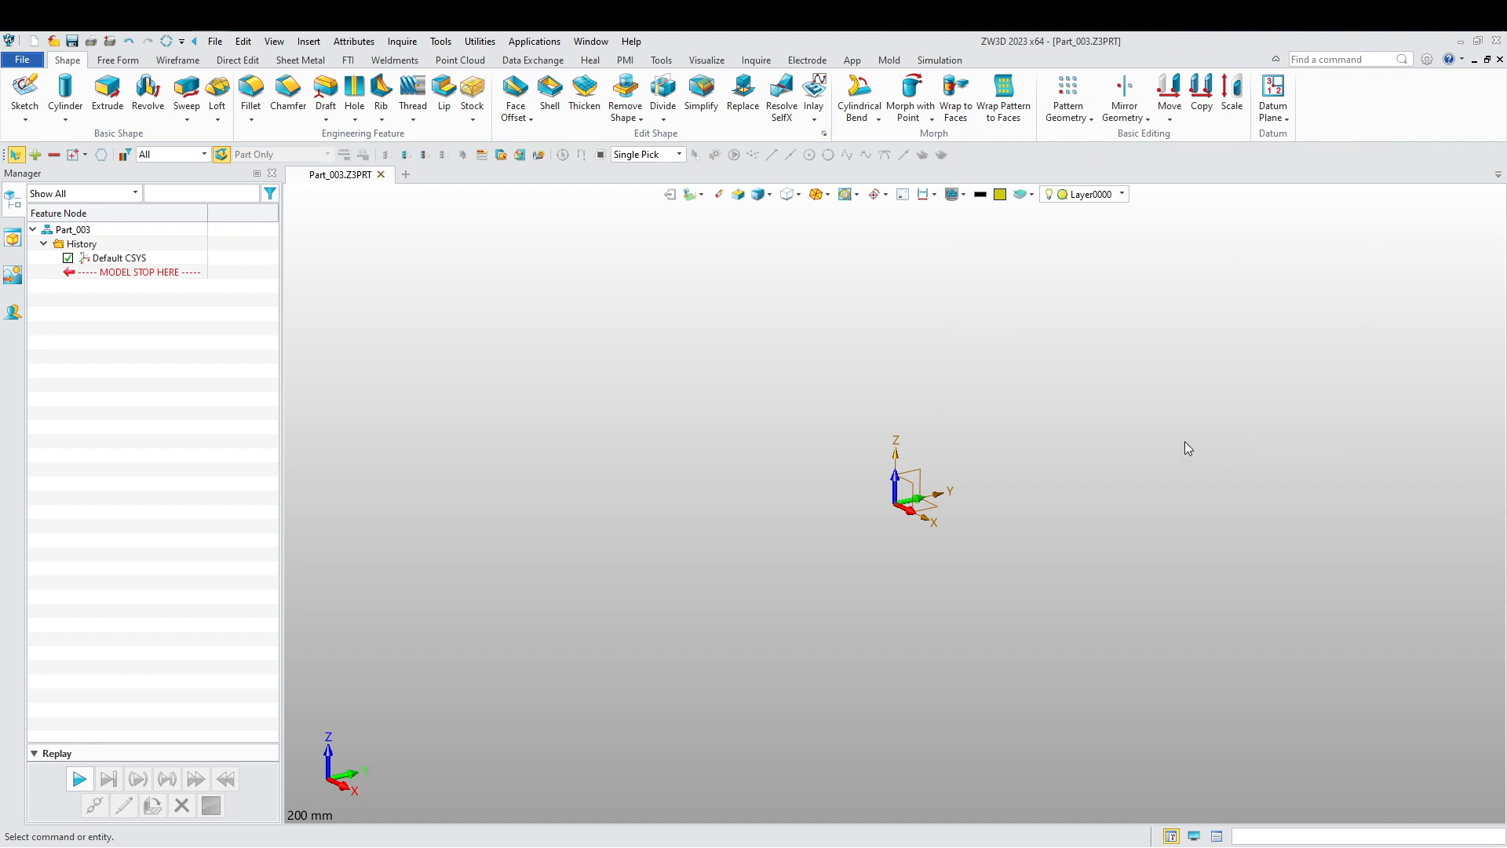
# - Start a sketch on the YZ plane and draw a 30 mm diameter circle centred on the origin
pyautogui.rightClick(624, 360)
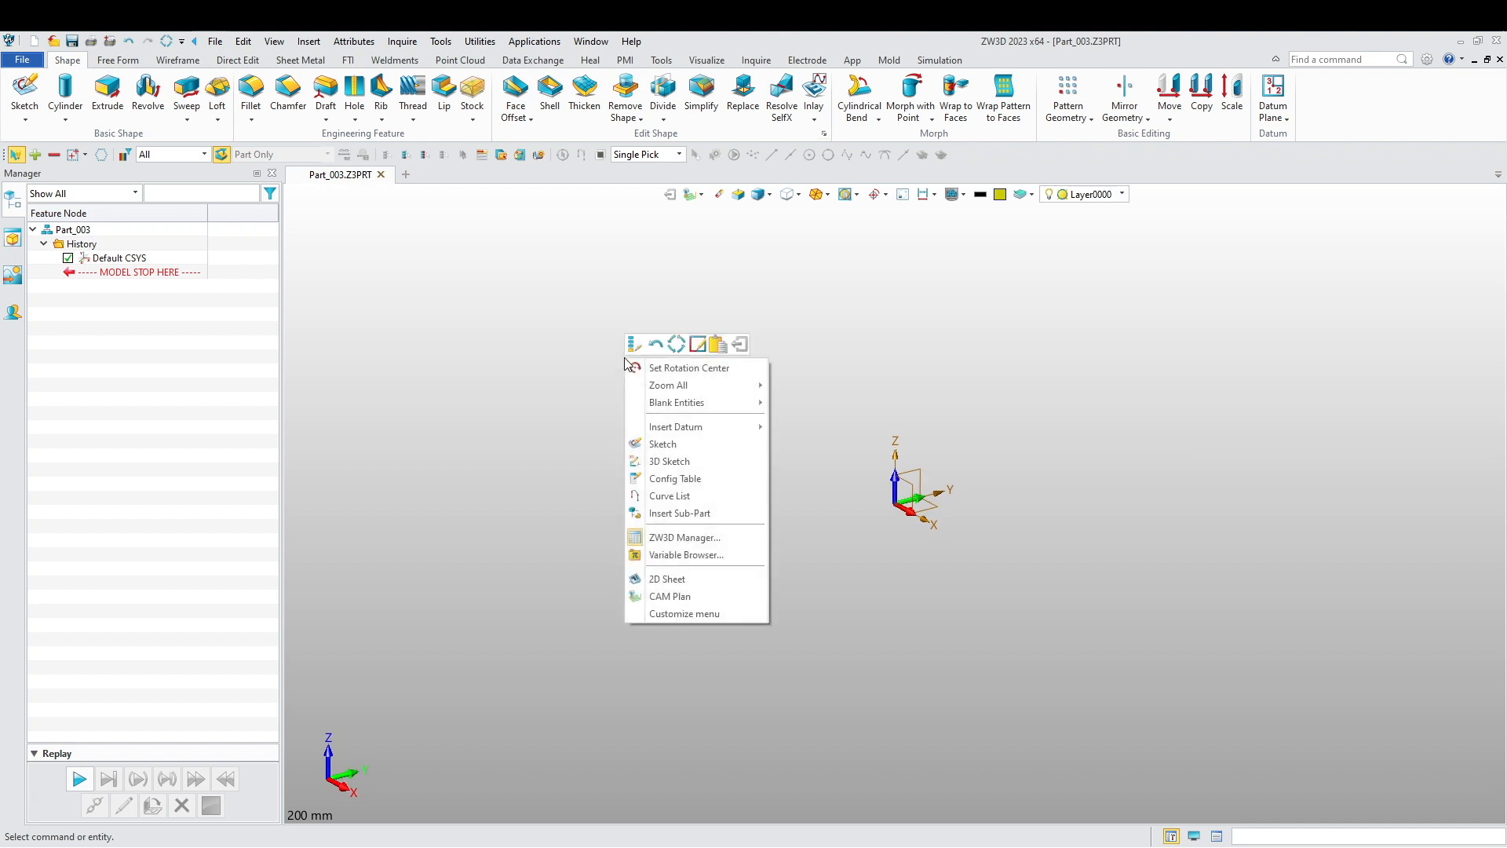
pyautogui.click(672, 446)
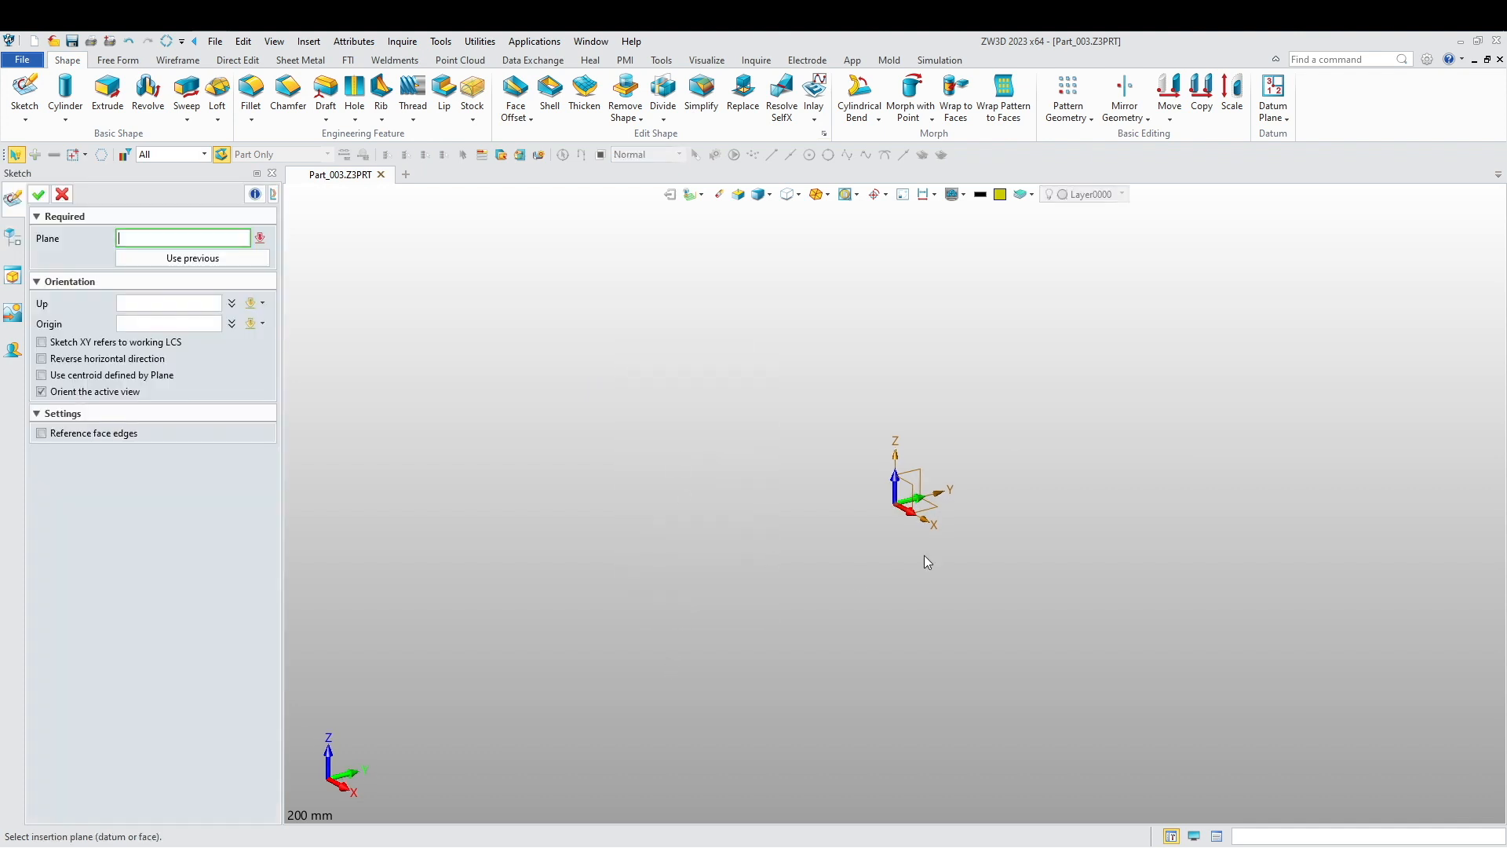
pyautogui.click(930, 480)
pyautogui.middleClick(671, 455)
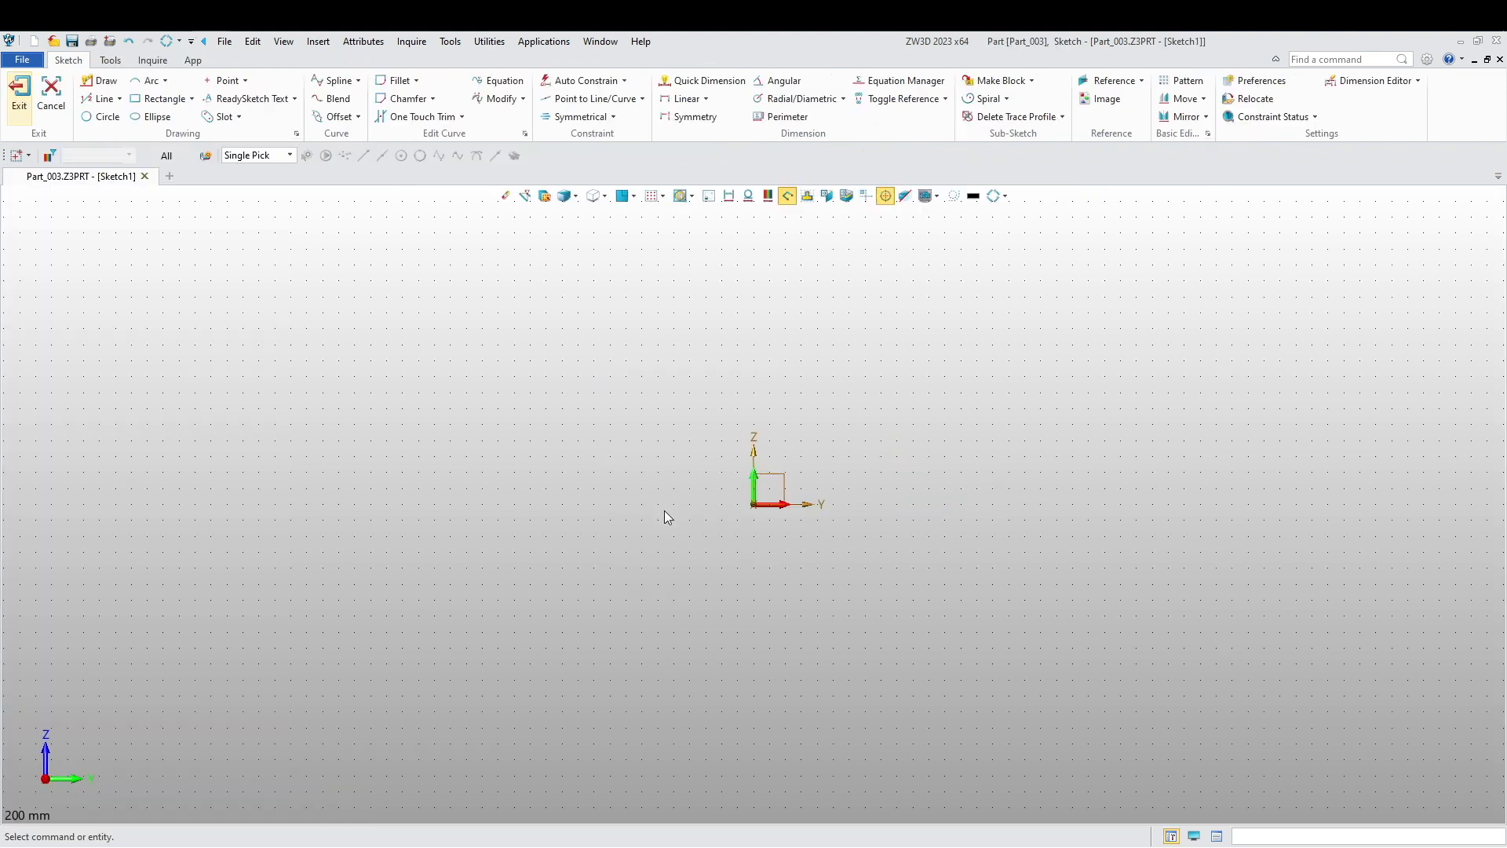
pyautogui.click(103, 116)
pyautogui.click(753, 504)
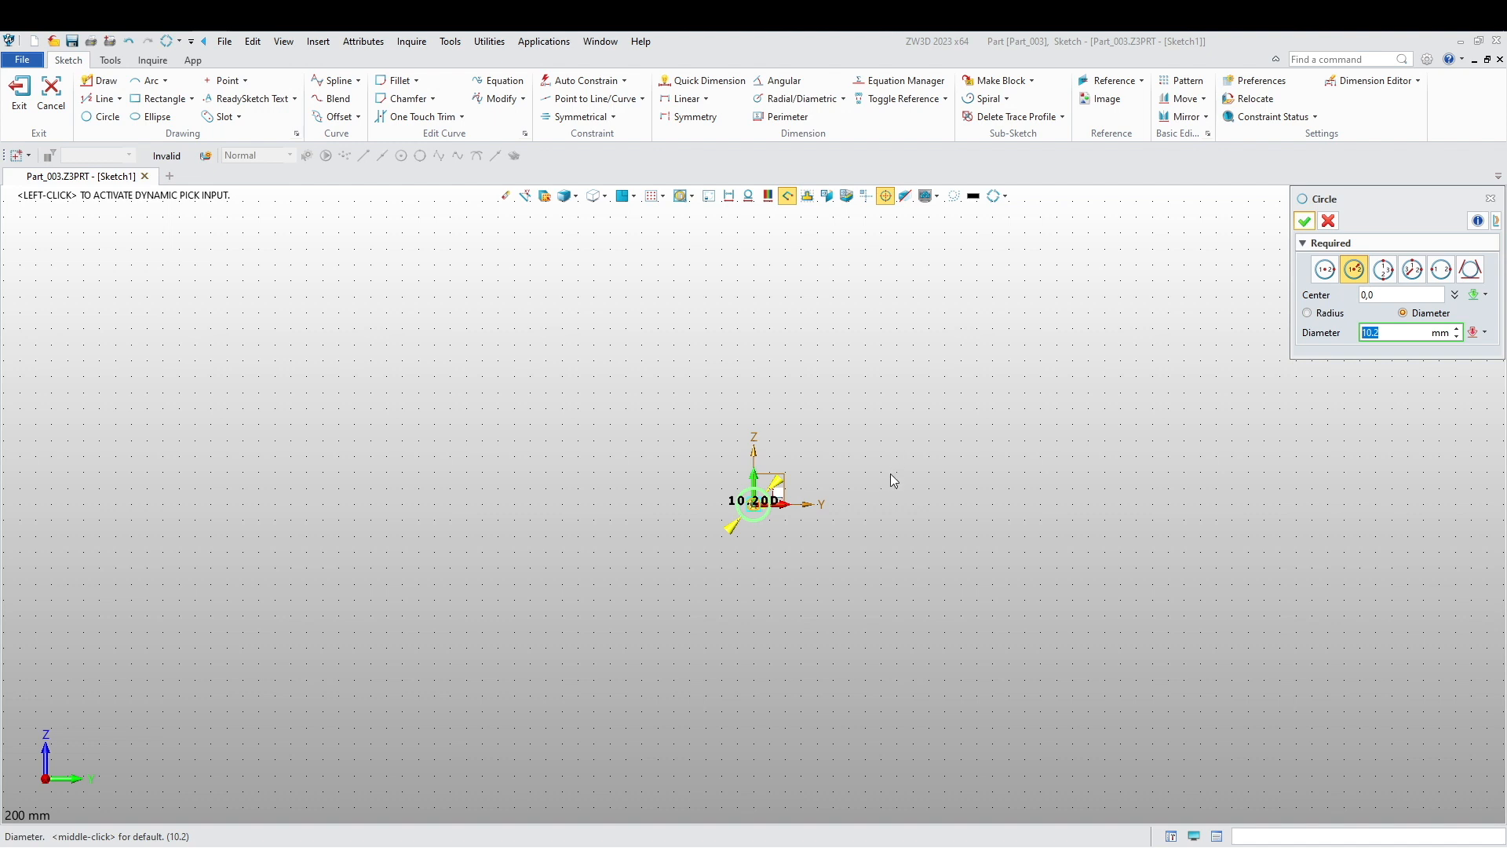
pyautogui.write('30')
pyautogui.press('Return')
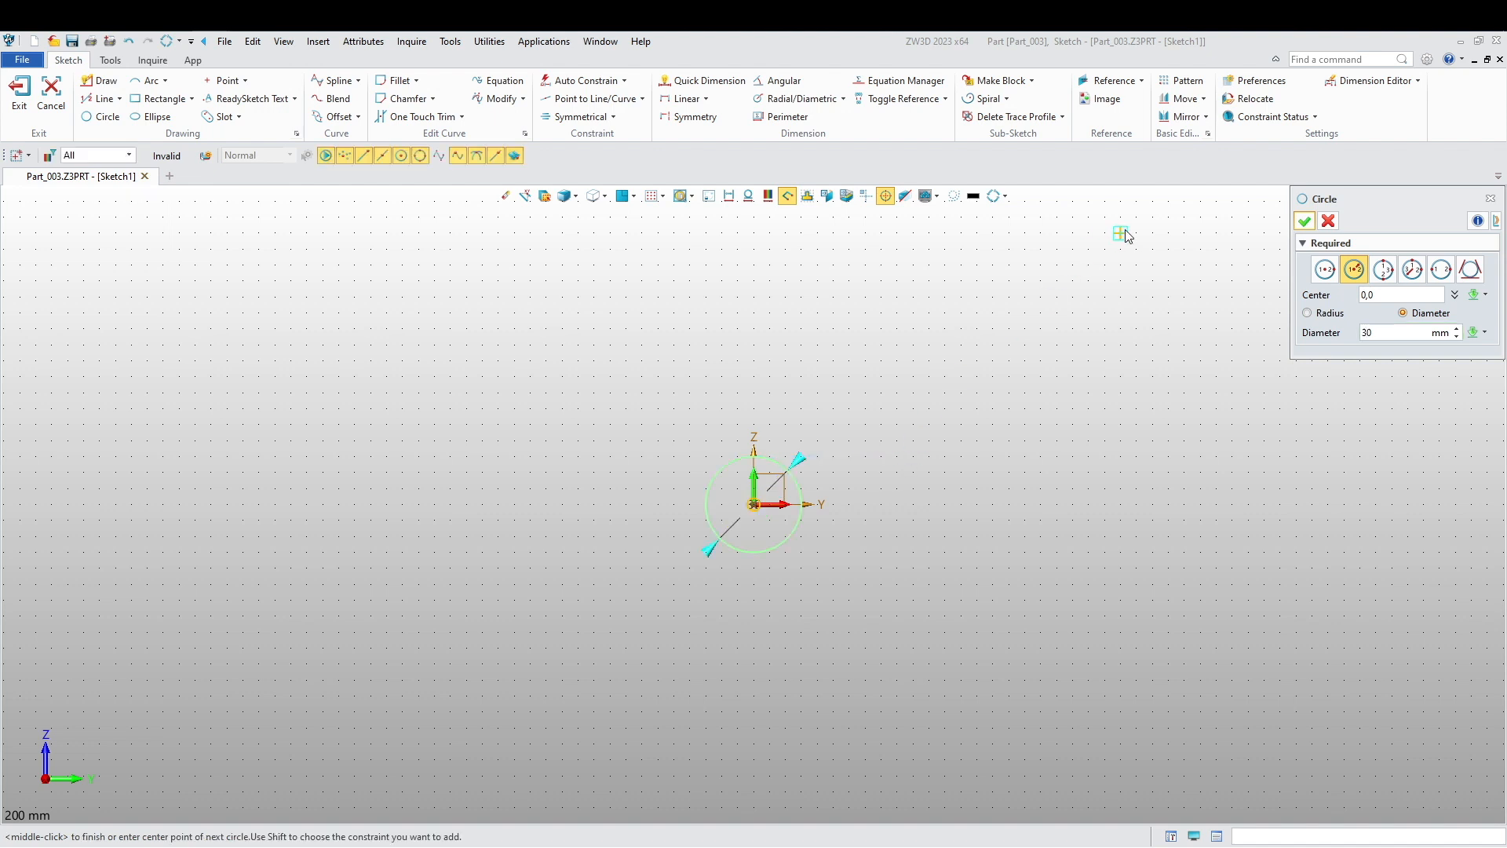
pyautogui.click(1326, 222)
# - Add a concentric 8.2 mm diameter circle at the origin and exit the sketch
pyautogui.middleClick(667, 518)
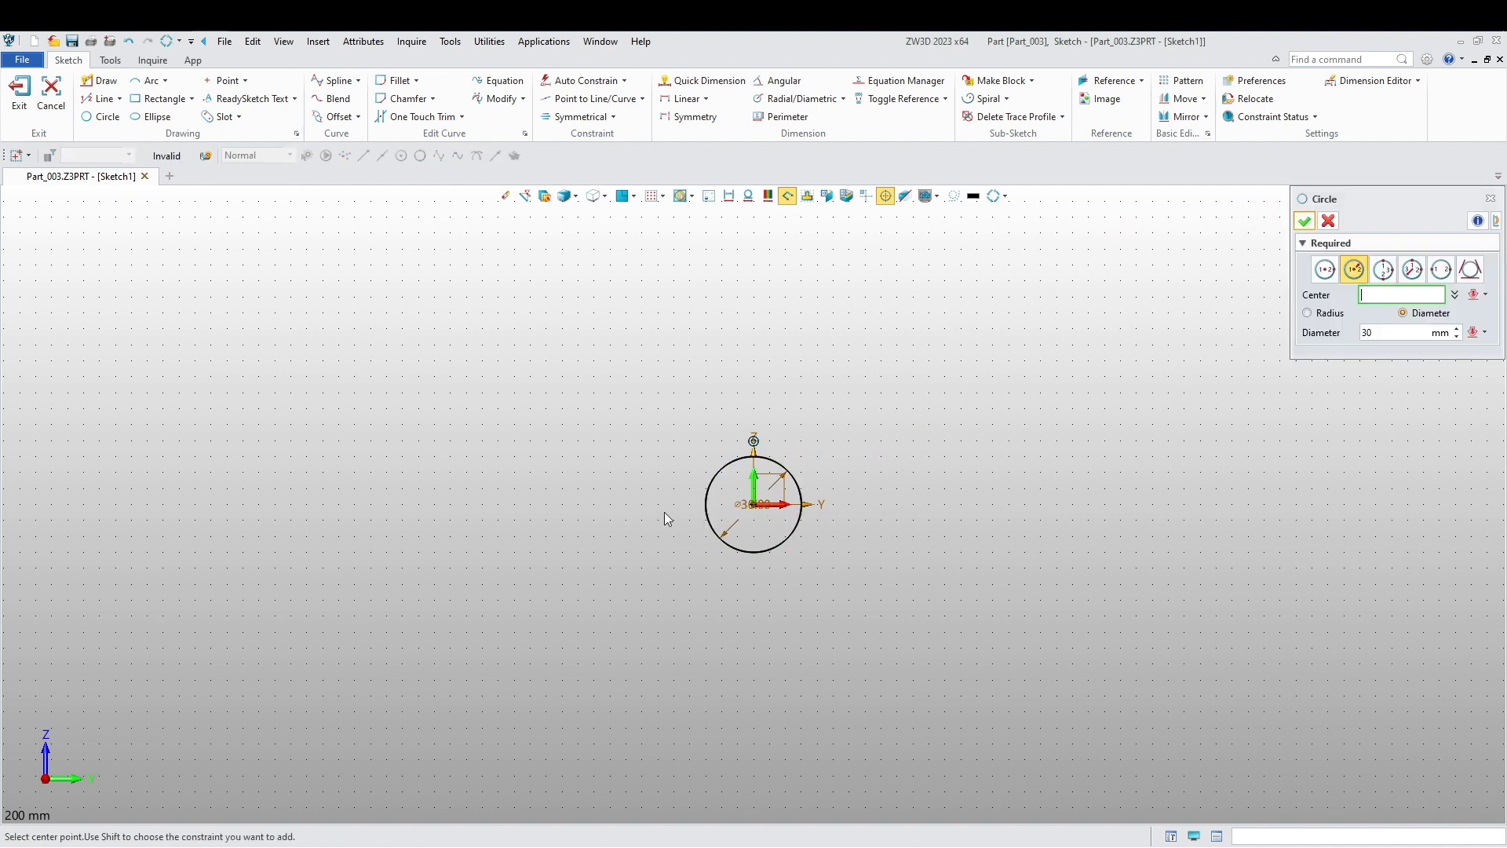
pyautogui.click(753, 509)
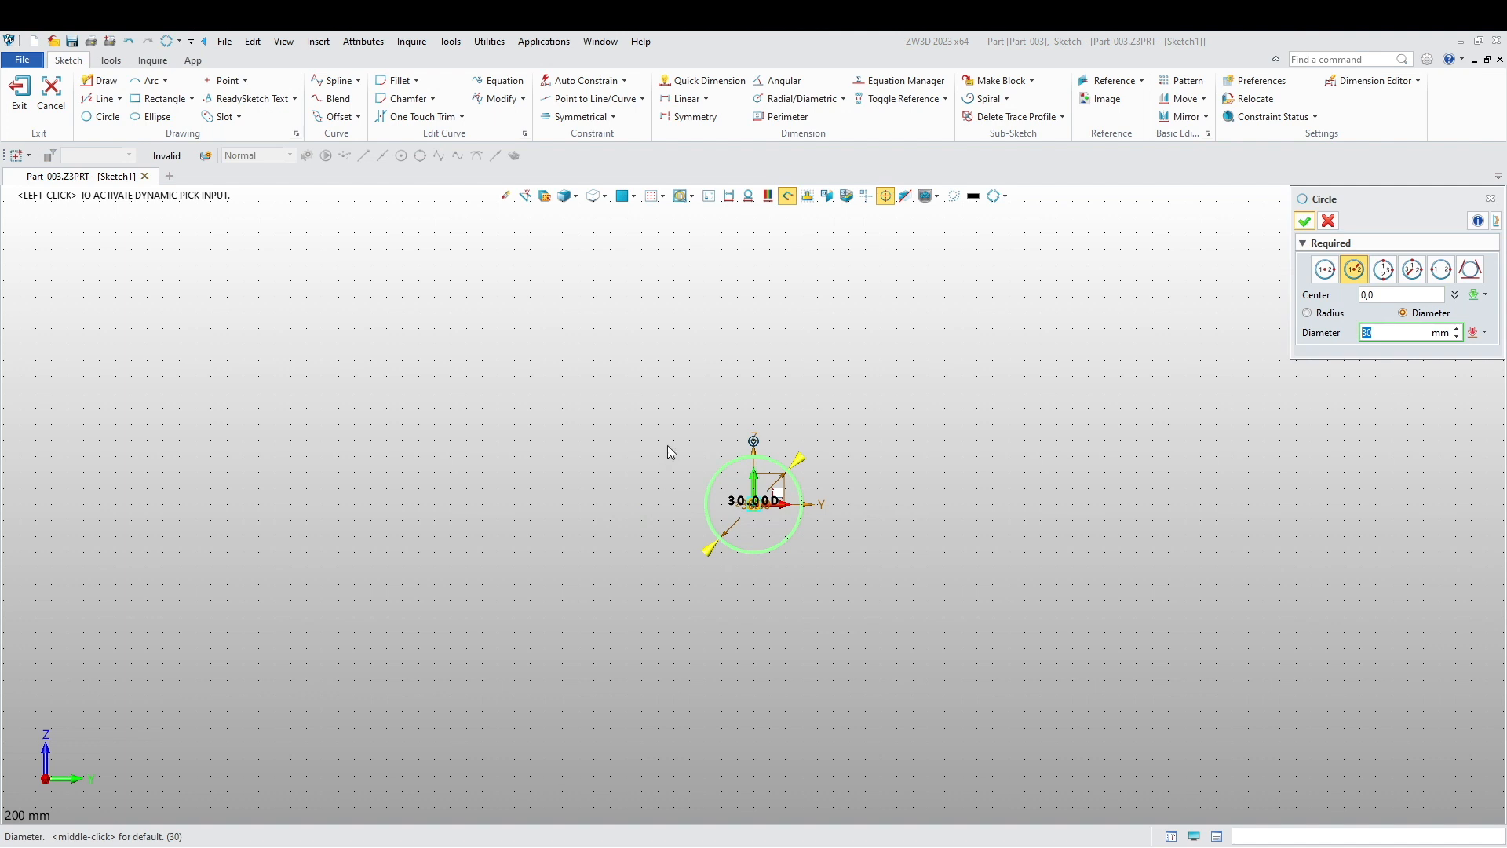
pyautogui.write('8.2')
pyautogui.click(1304, 221)
pyautogui.click(19, 88)
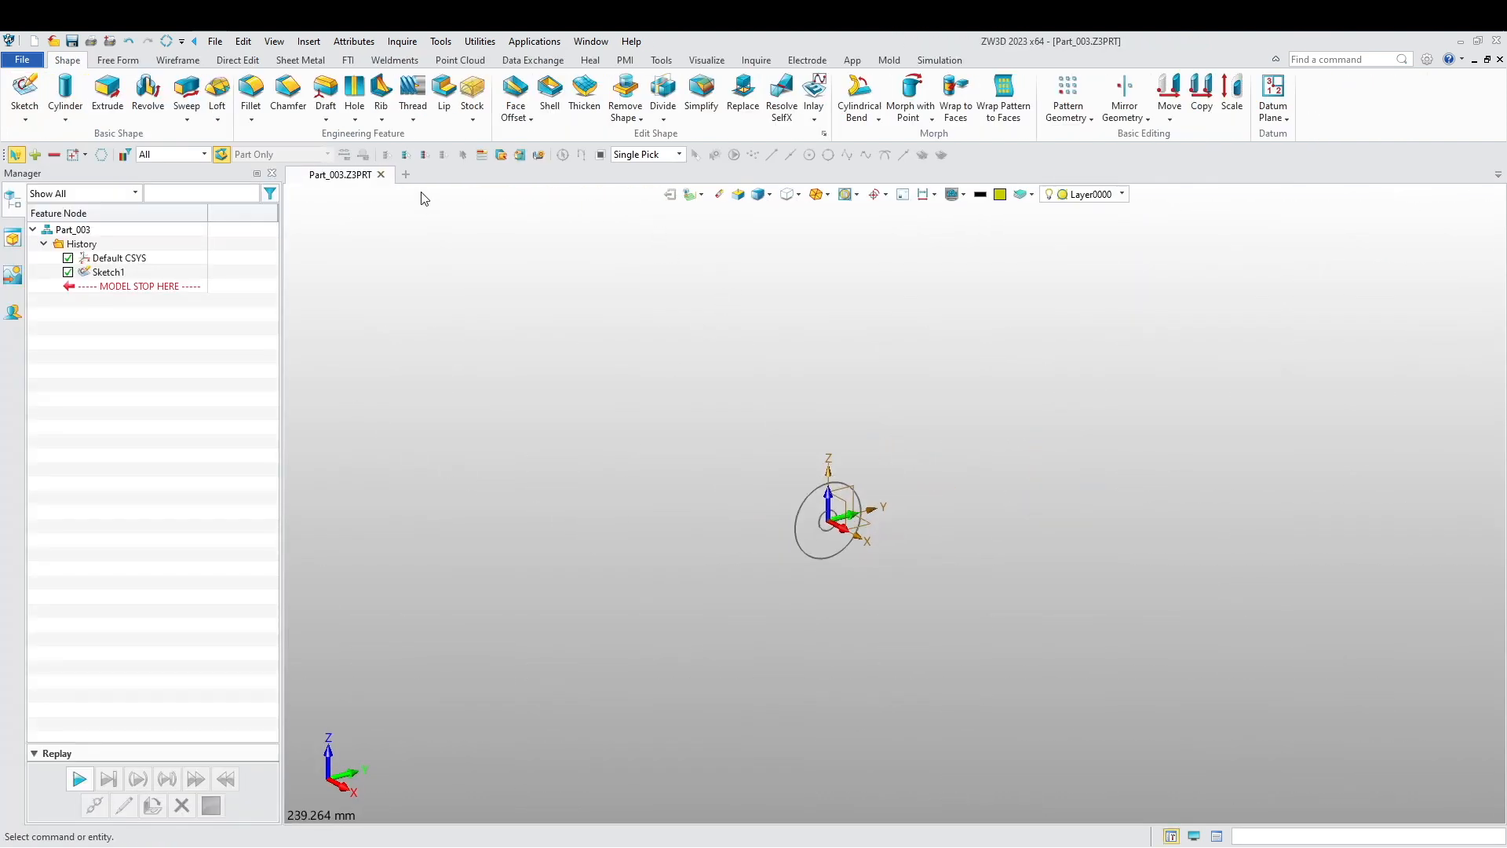
# - Extrude the two-circle sketch on two sides from 10 mm to -10 mm as a base shape
pyautogui.click(108, 90)
pyautogui.click(824, 554)
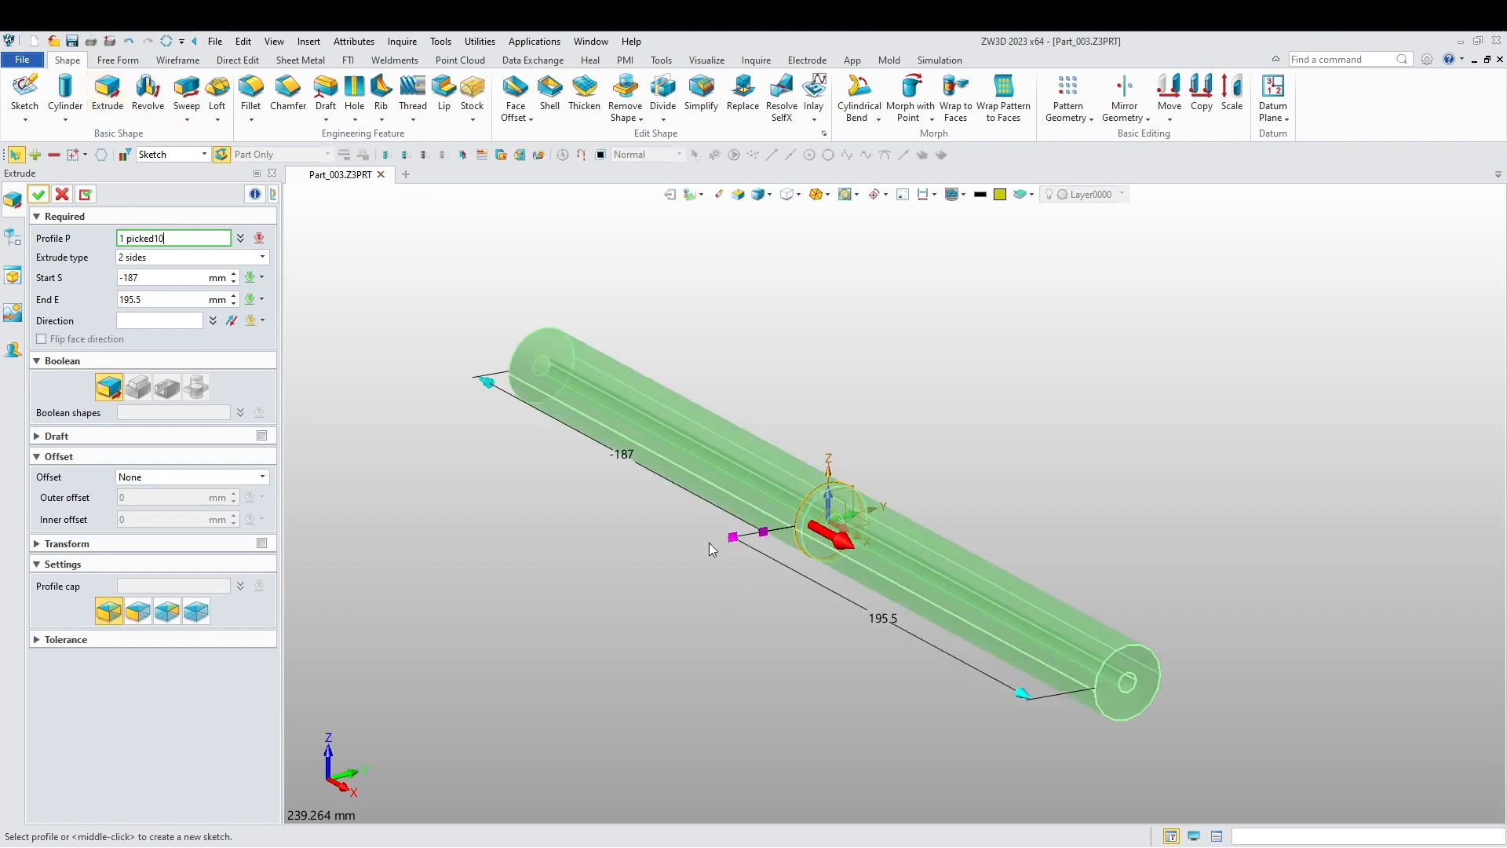
pyautogui.click(164, 277)
pyautogui.write('1')
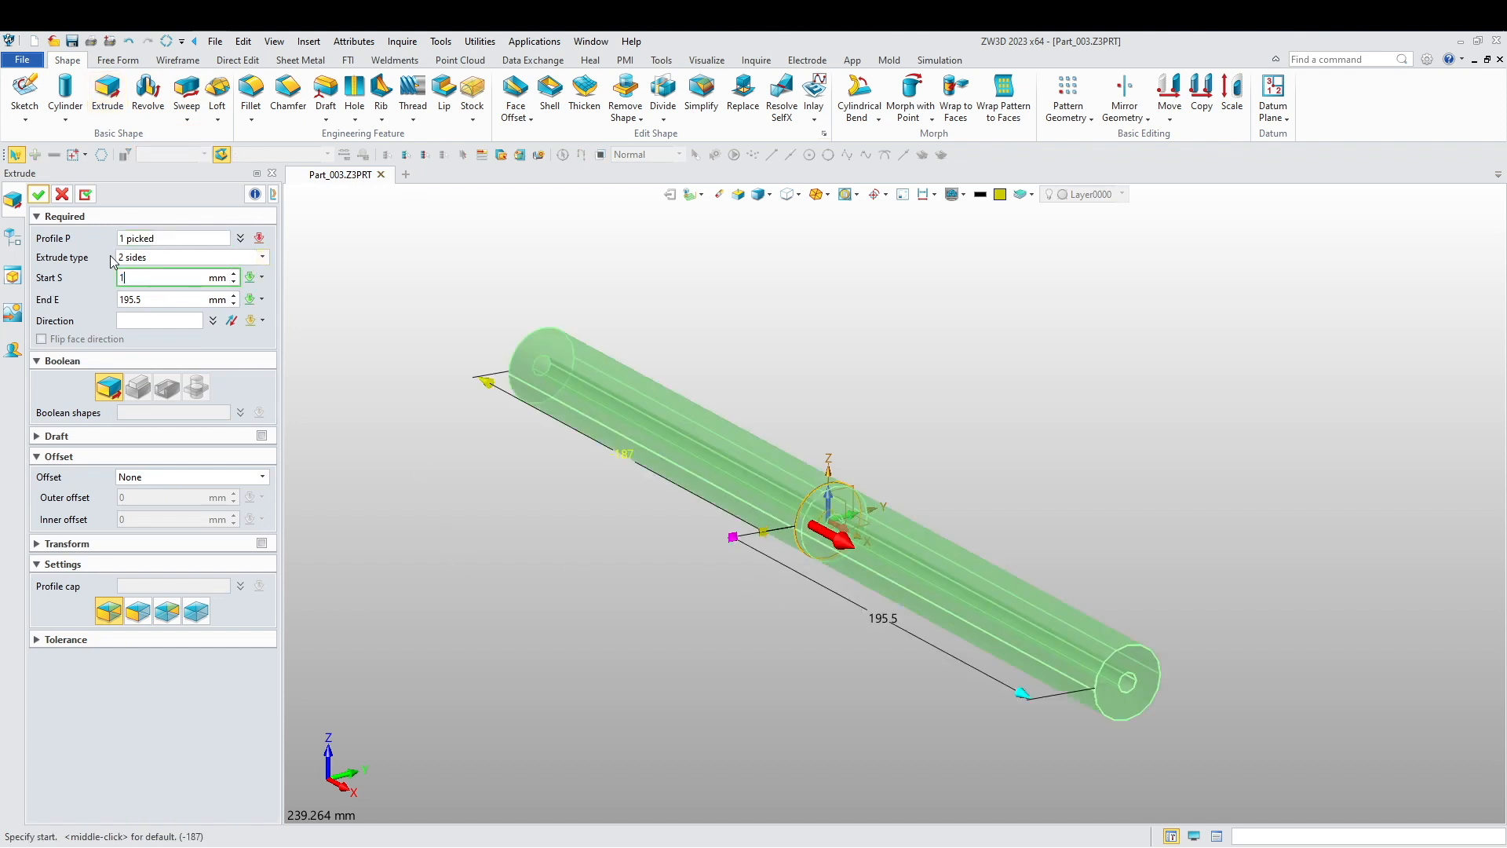
pyautogui.press('Tab')
pyautogui.write('-10')
pyautogui.press('Return')
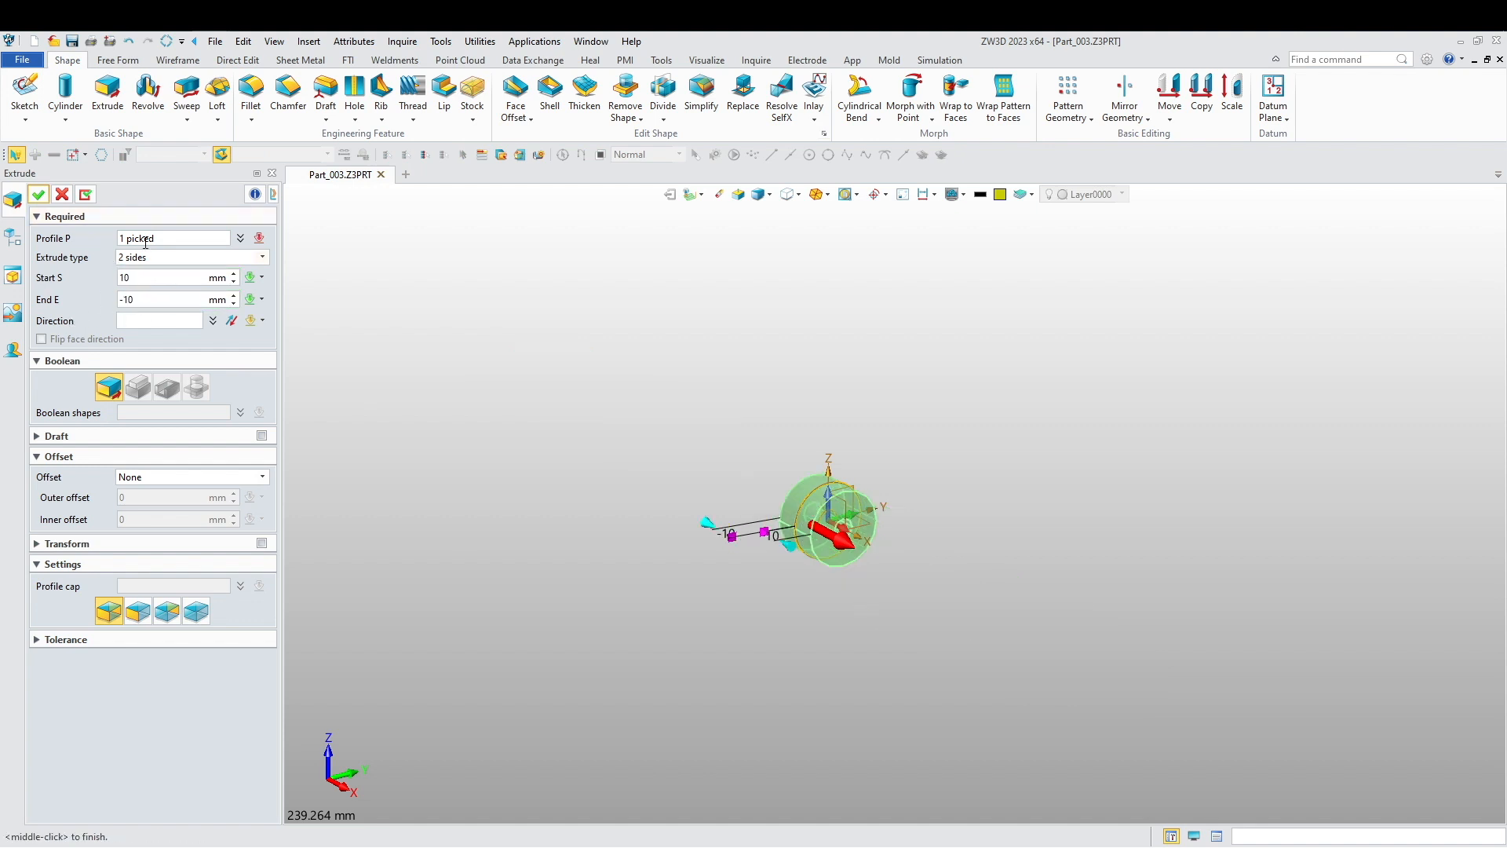
pyautogui.middleClick(241, 301)
# - Fillet the outer circular edges on both ends of the cylinder with a 1 mm radius
pyautogui.moveTo(629, 458); pyautogui.dragTo(628, 457, button='middle')
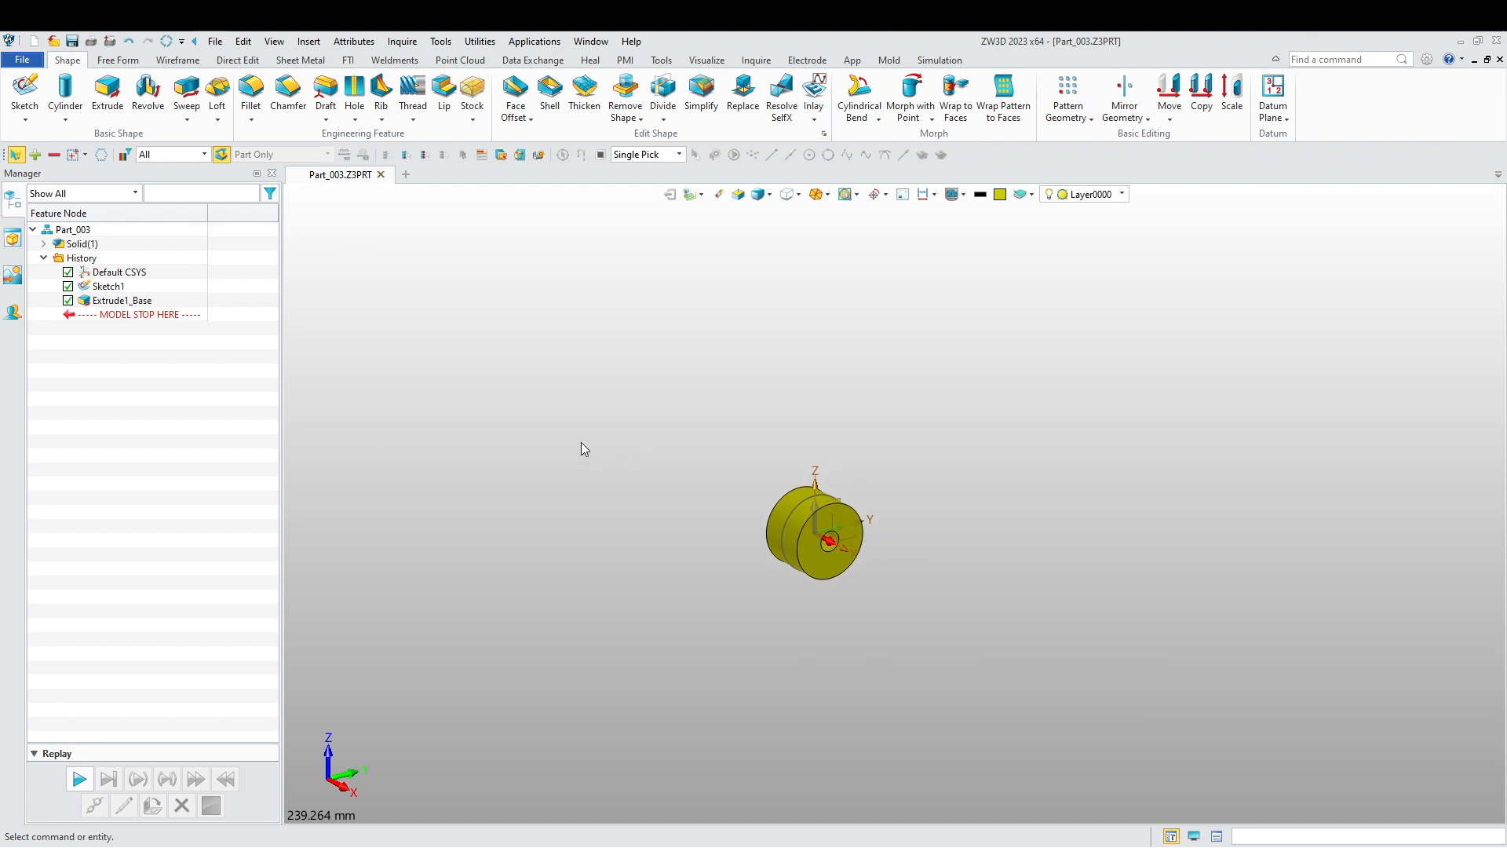
pyautogui.click(252, 94)
pyautogui.click(769, 515)
pyautogui.click(817, 580)
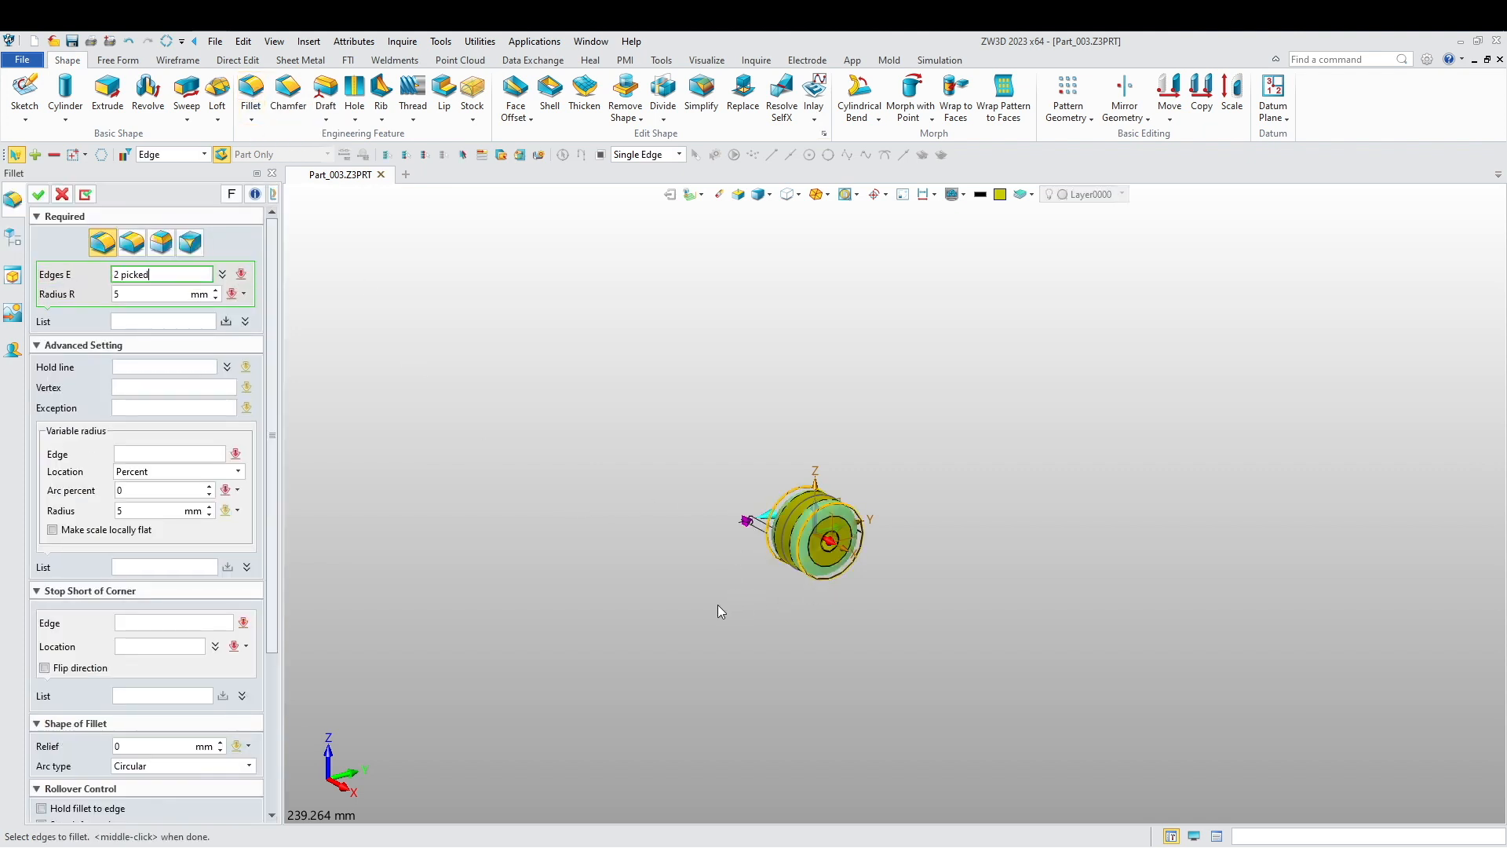
pyautogui.middleClick(212, 292)
pyautogui.write('1')
pyautogui.middleClick(108, 265)
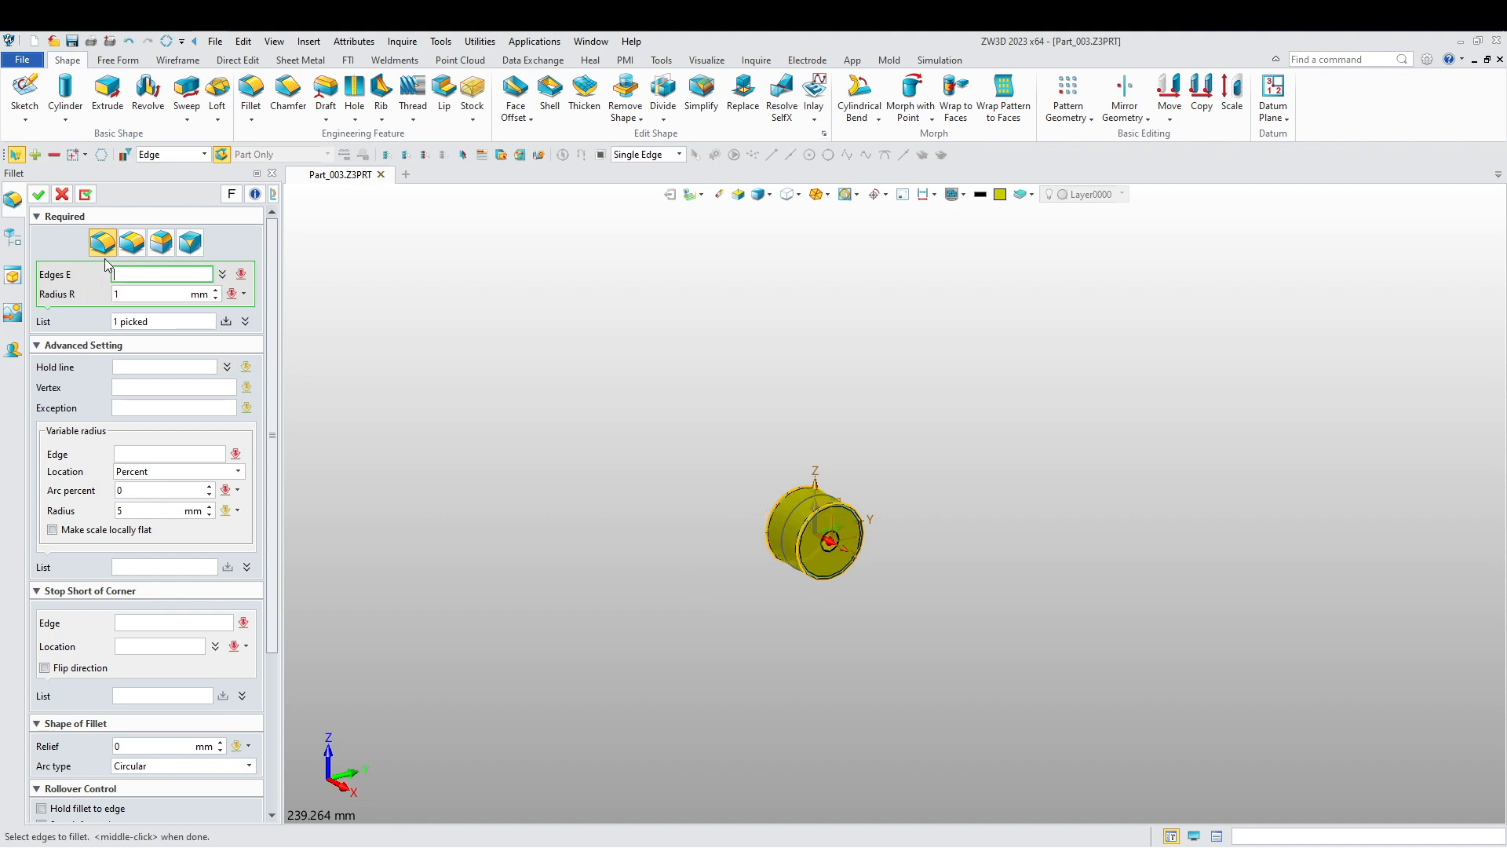
pyautogui.click(38, 194)
# - Chamfer the bore's circular edges on both end faces with a 1 mm setback
pyautogui.moveTo(637, 507)
pyautogui.mouseDown(button='right')
pyautogui.moveTo(662, 534)
pyautogui.moveTo(635, 471)
pyautogui.moveTo(670, 538)
pyautogui.moveTo(611, 506)
pyautogui.mouseUp(button='right')
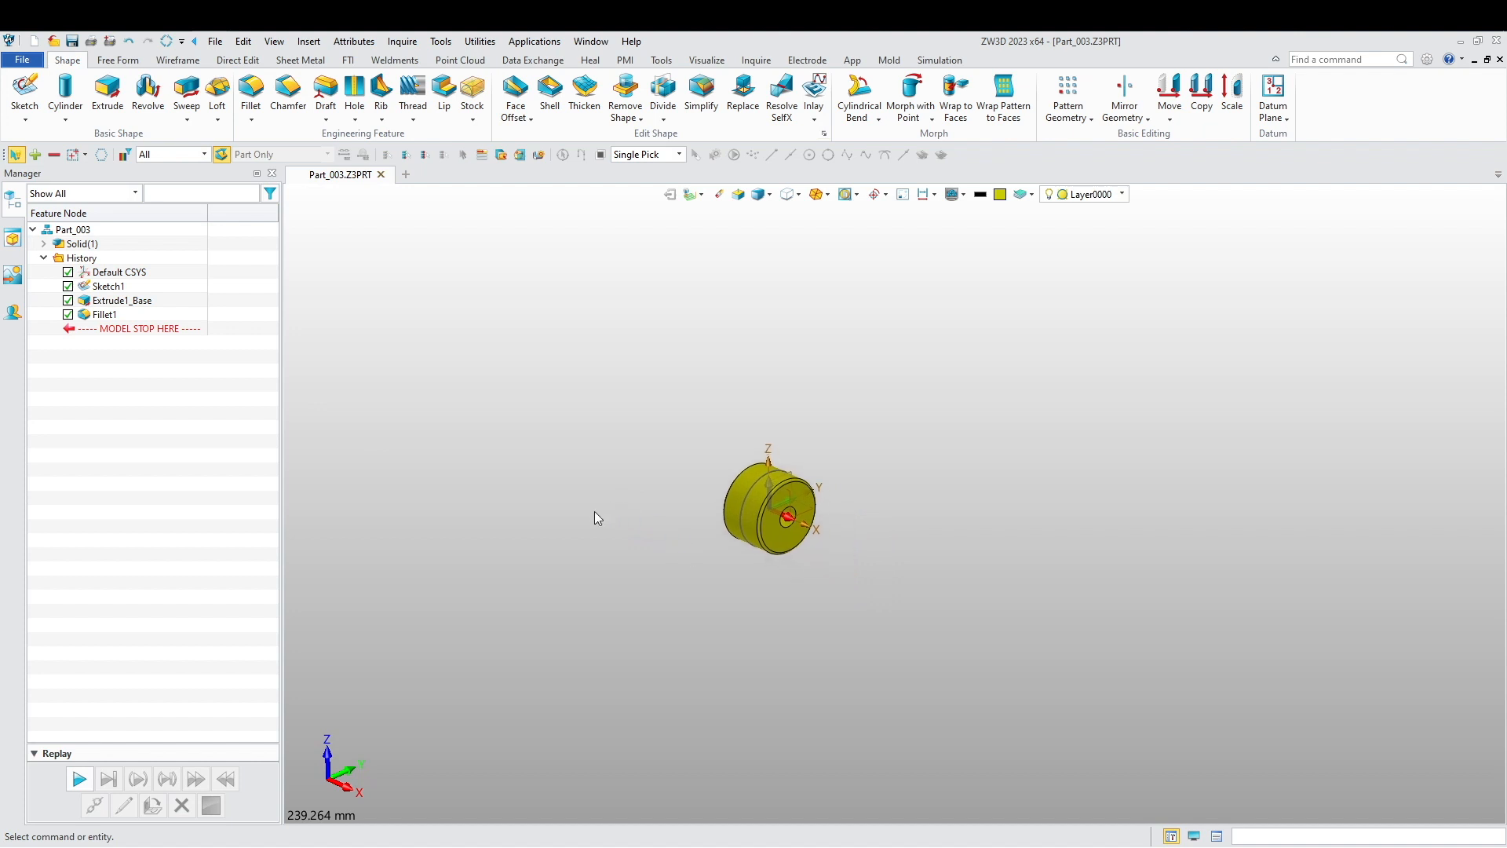
pyautogui.click(288, 96)
pyautogui.click(785, 556)
pyautogui.scroll(4, 783, 546)
pyautogui.moveTo(763, 525); pyautogui.dragTo(768, 638, button='right')
pyautogui.click(632, 415)
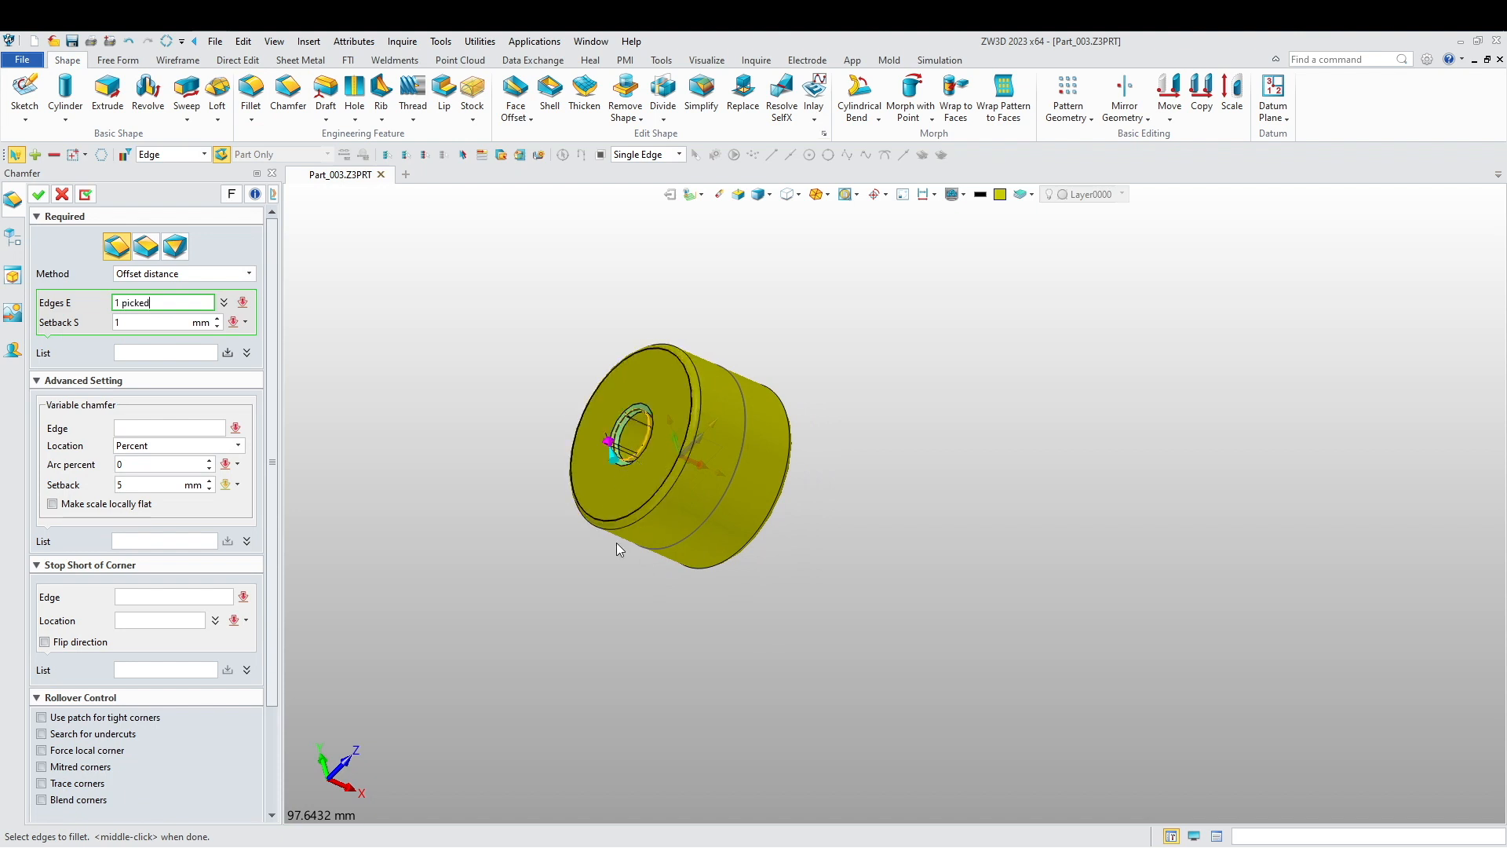
pyautogui.moveTo(616, 543); pyautogui.dragTo(565, 649, button='right')
pyautogui.click(750, 551)
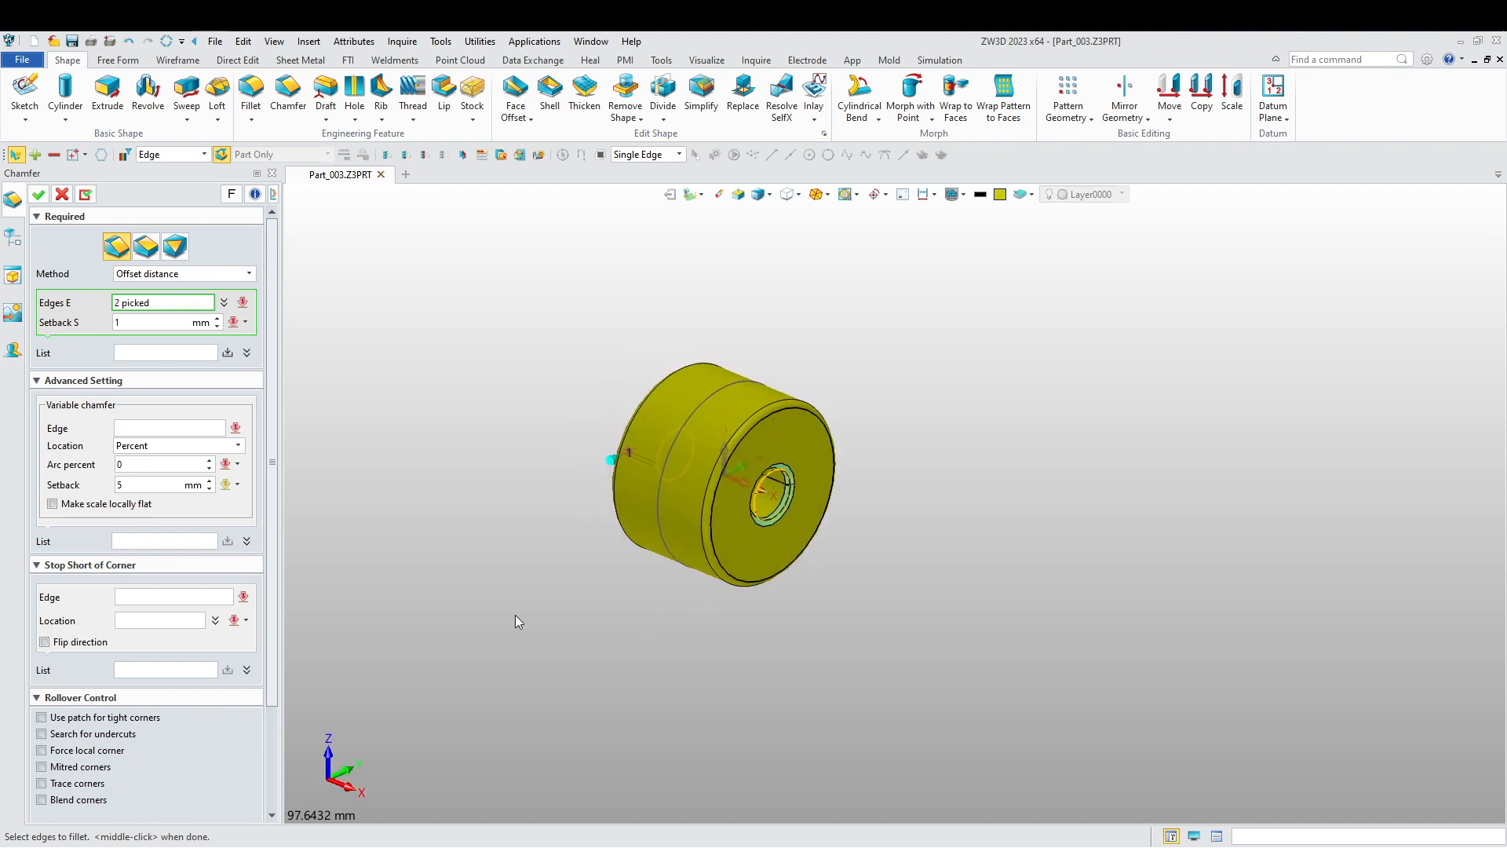
pyautogui.click(37, 194)
# - Save the part as Part_003 in the Assembly Exercise 4 folder and close the file
pyautogui.moveTo(548, 617); pyautogui.dragTo(639, 464, button='right')
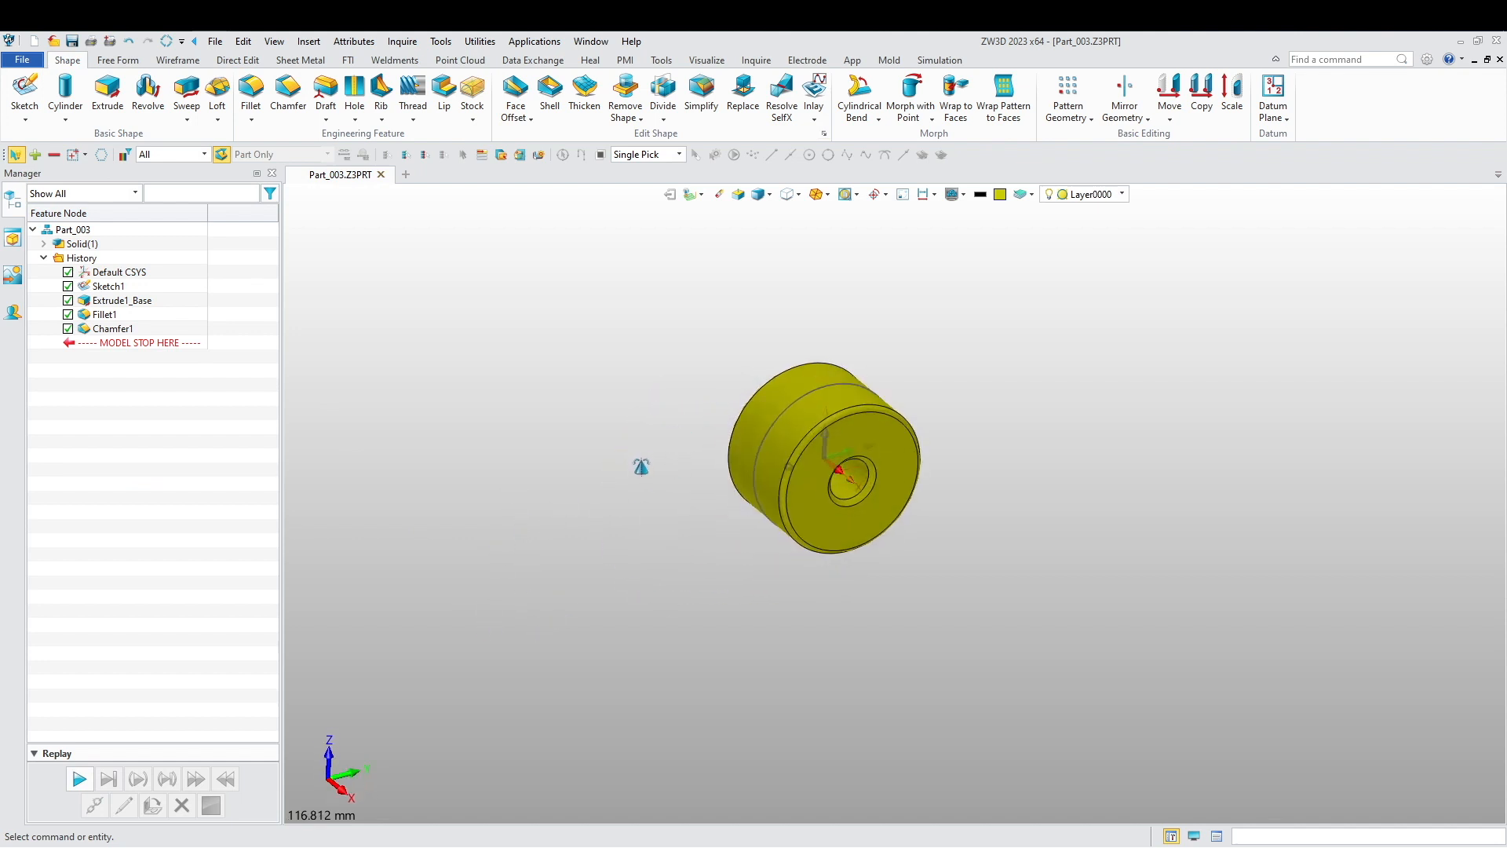
pyautogui.scroll(-2, 639, 464)
pyautogui.moveTo(687, 510); pyautogui.dragTo(536, 479, button='right')
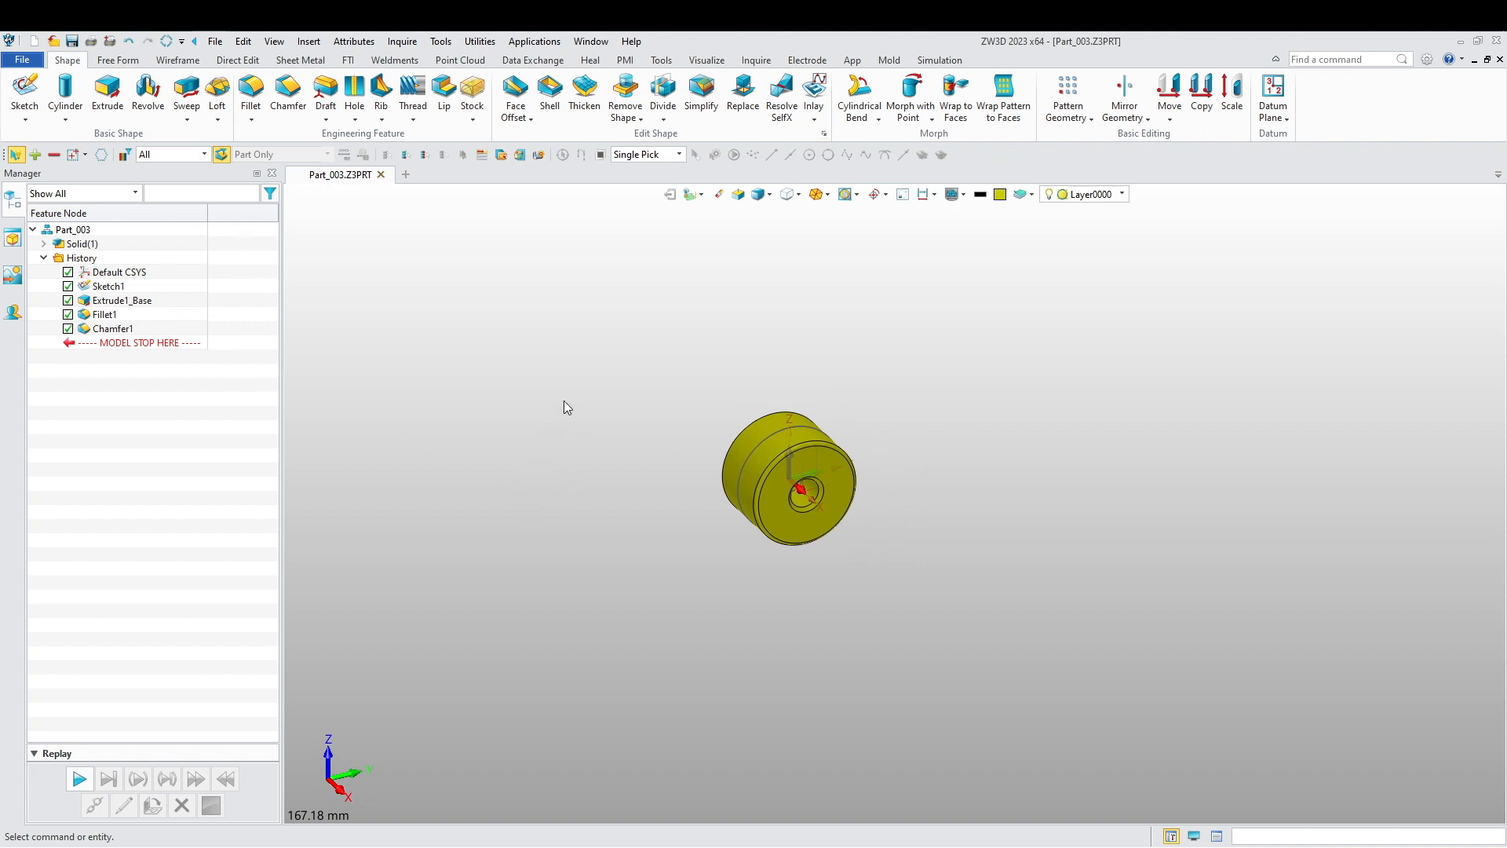
pyautogui.click(71, 41)
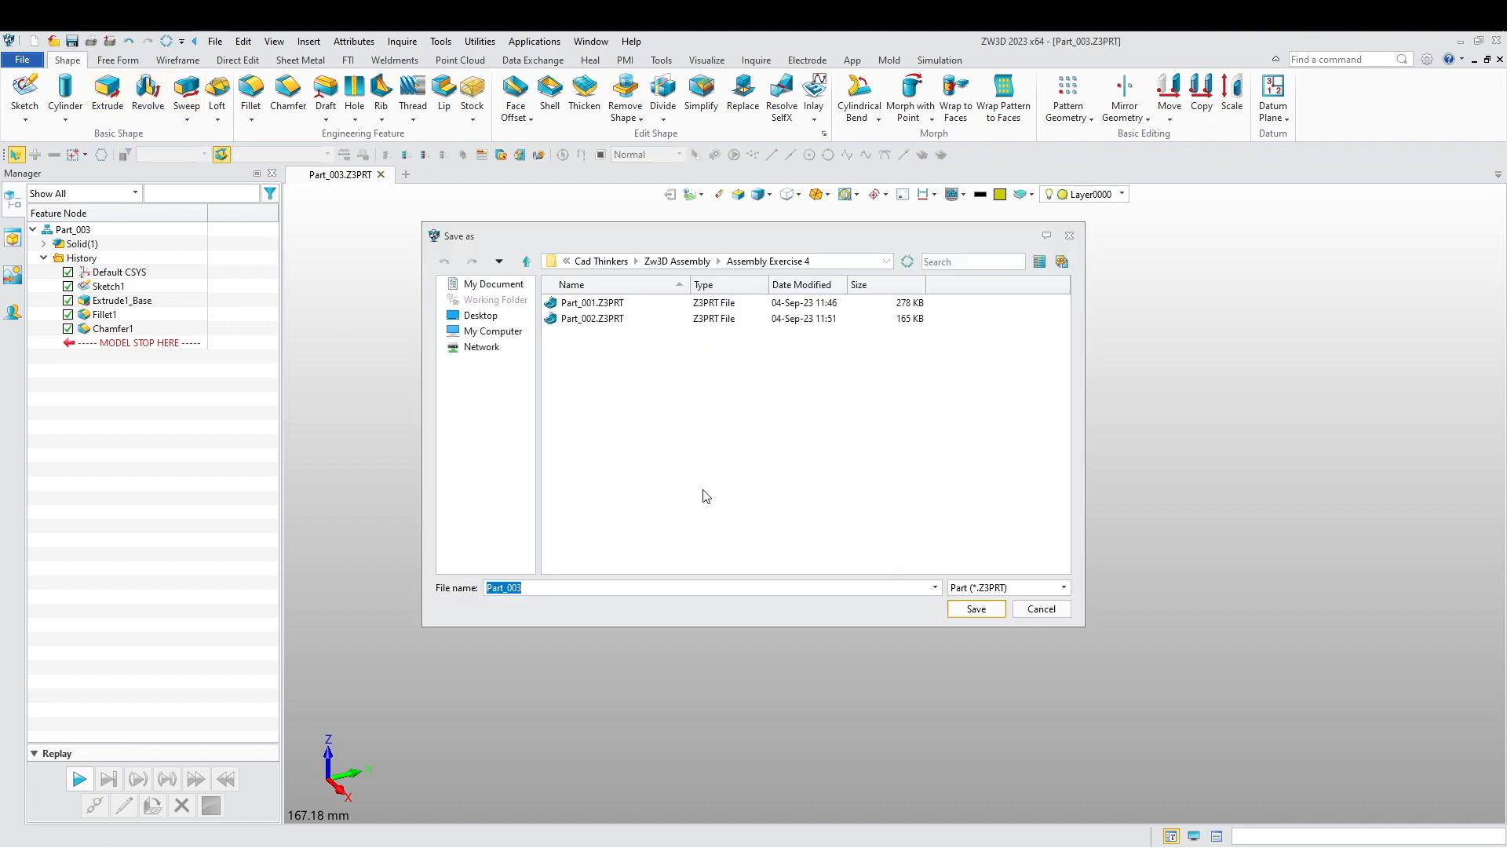
pyautogui.click(974, 611)
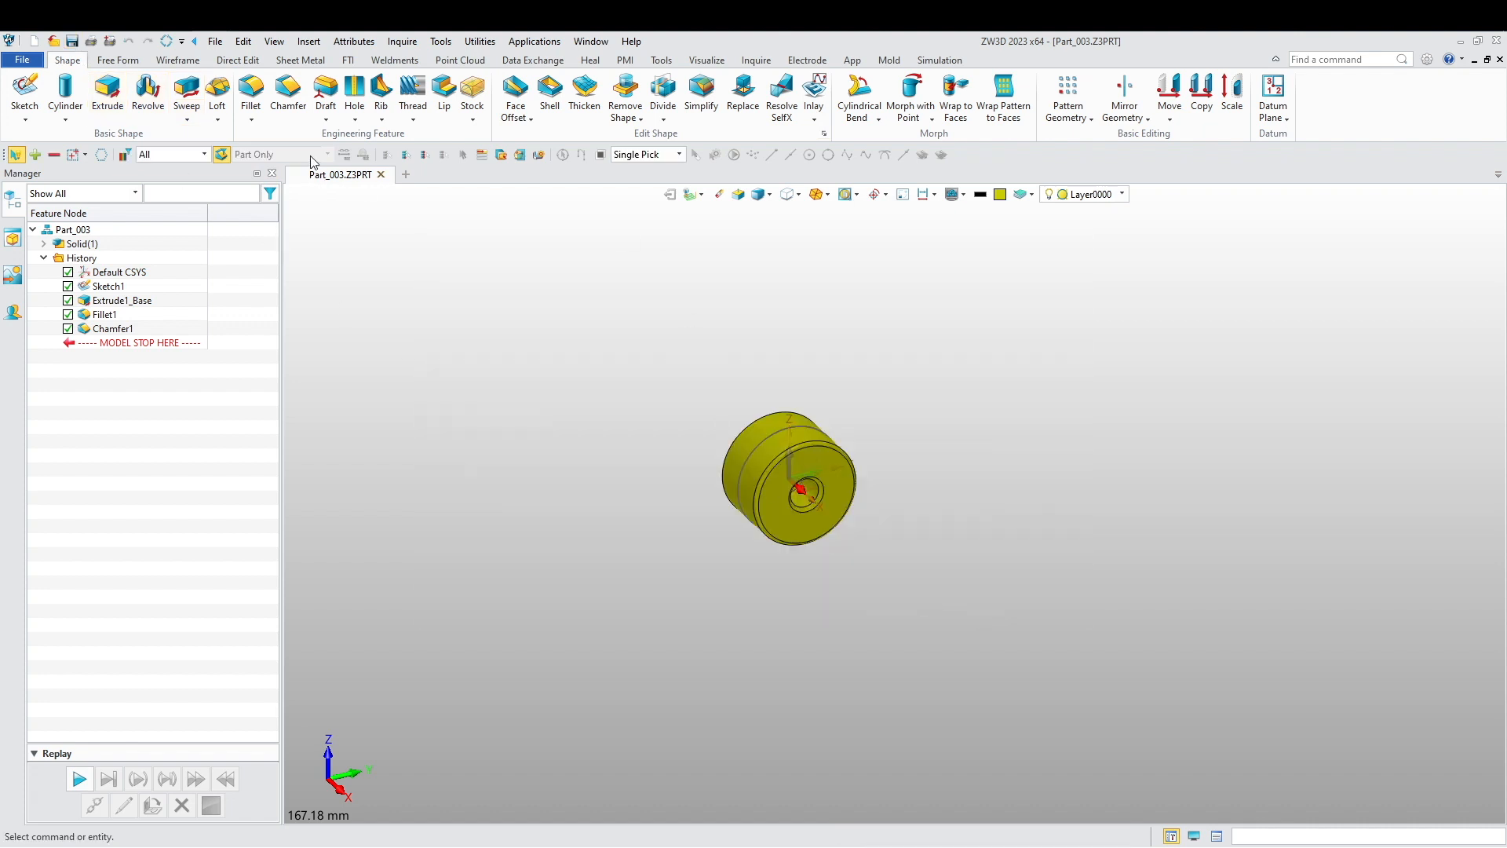
pyautogui.click(381, 175)
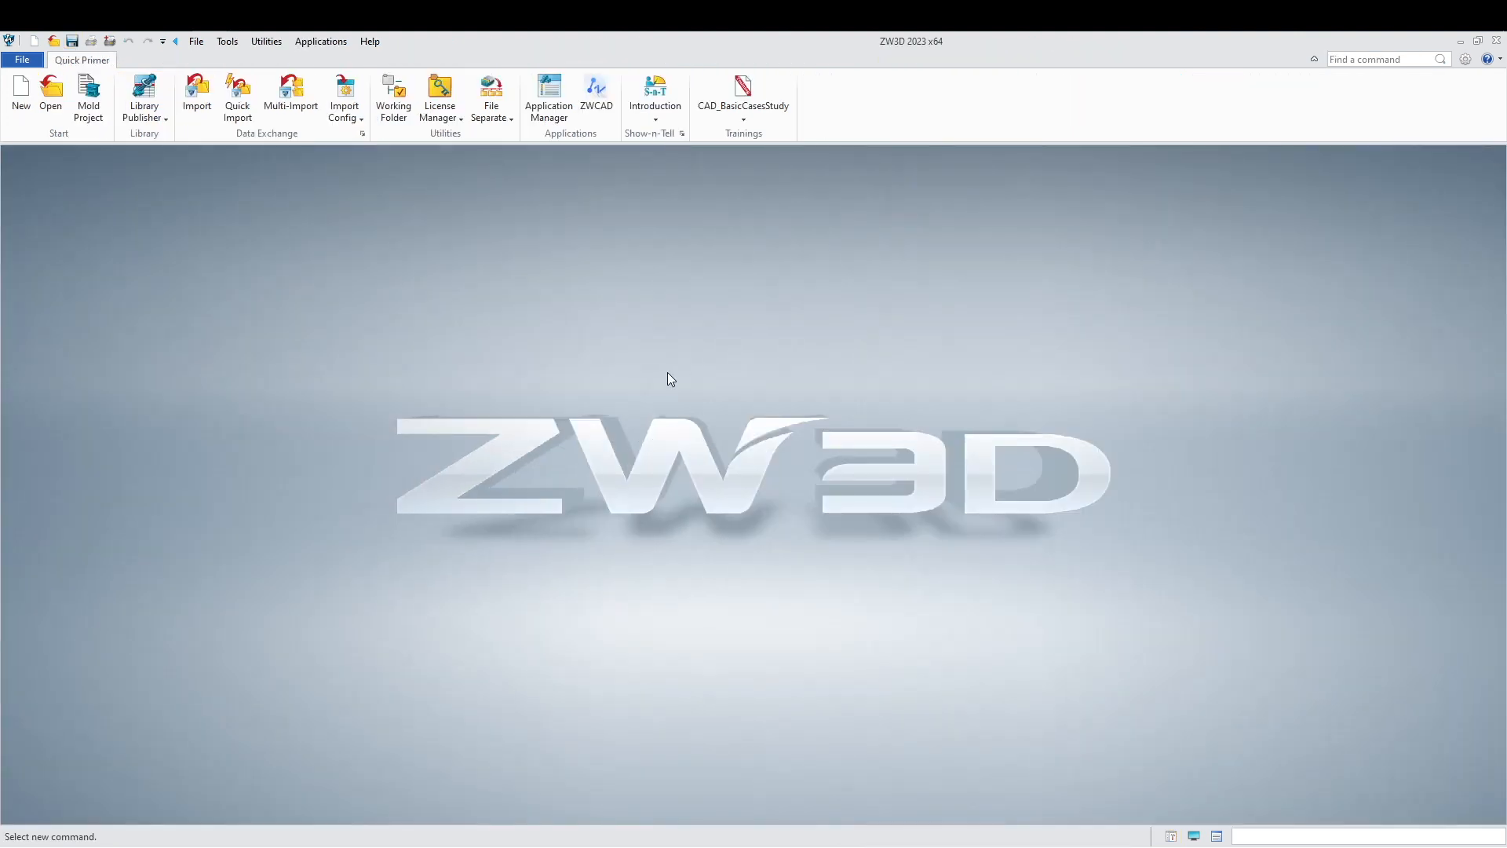
# - Create a new standard part file named Part_004 with the default template
pyautogui.click(21, 94)
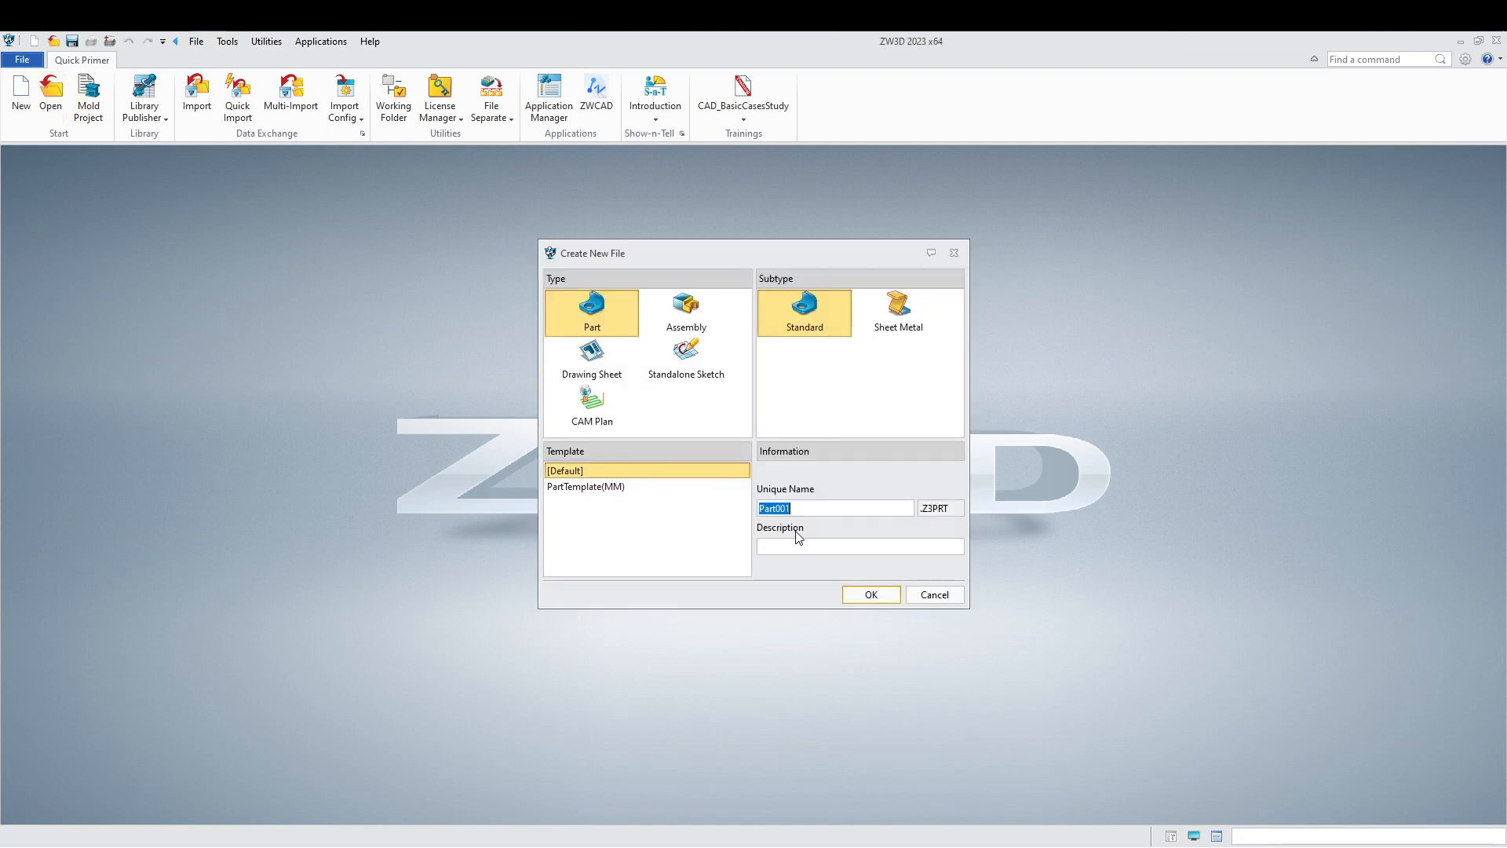
pyautogui.click(776, 509)
pyautogui.click(851, 595)
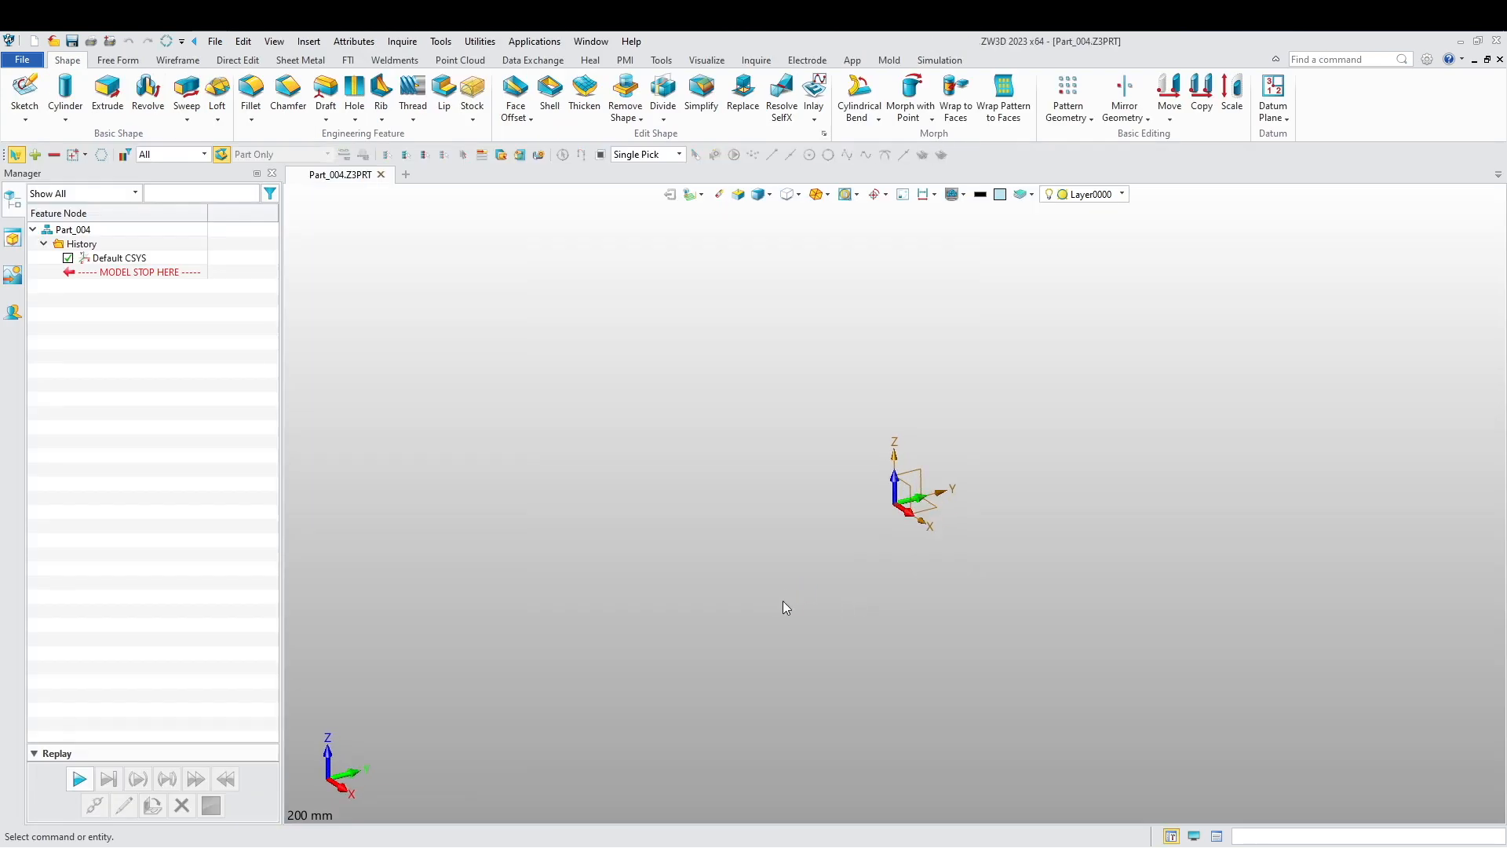
# - Set the default face color of the new part to the custom RGB value 0, 191, 255
pyautogui.click(1000, 194)
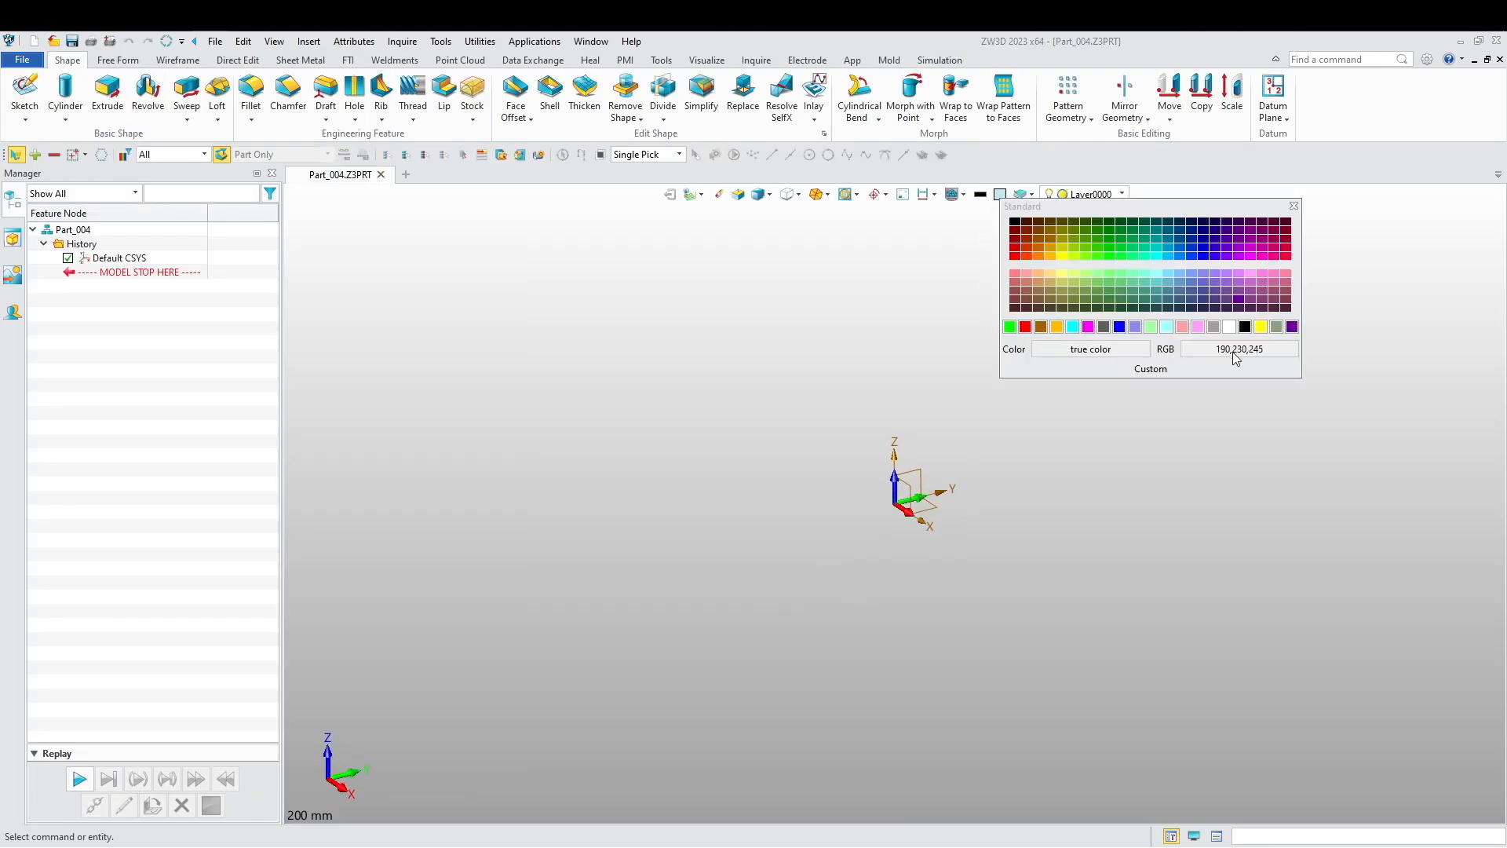
pyautogui.click(1175, 367)
pyautogui.doubleClick(1318, 334)
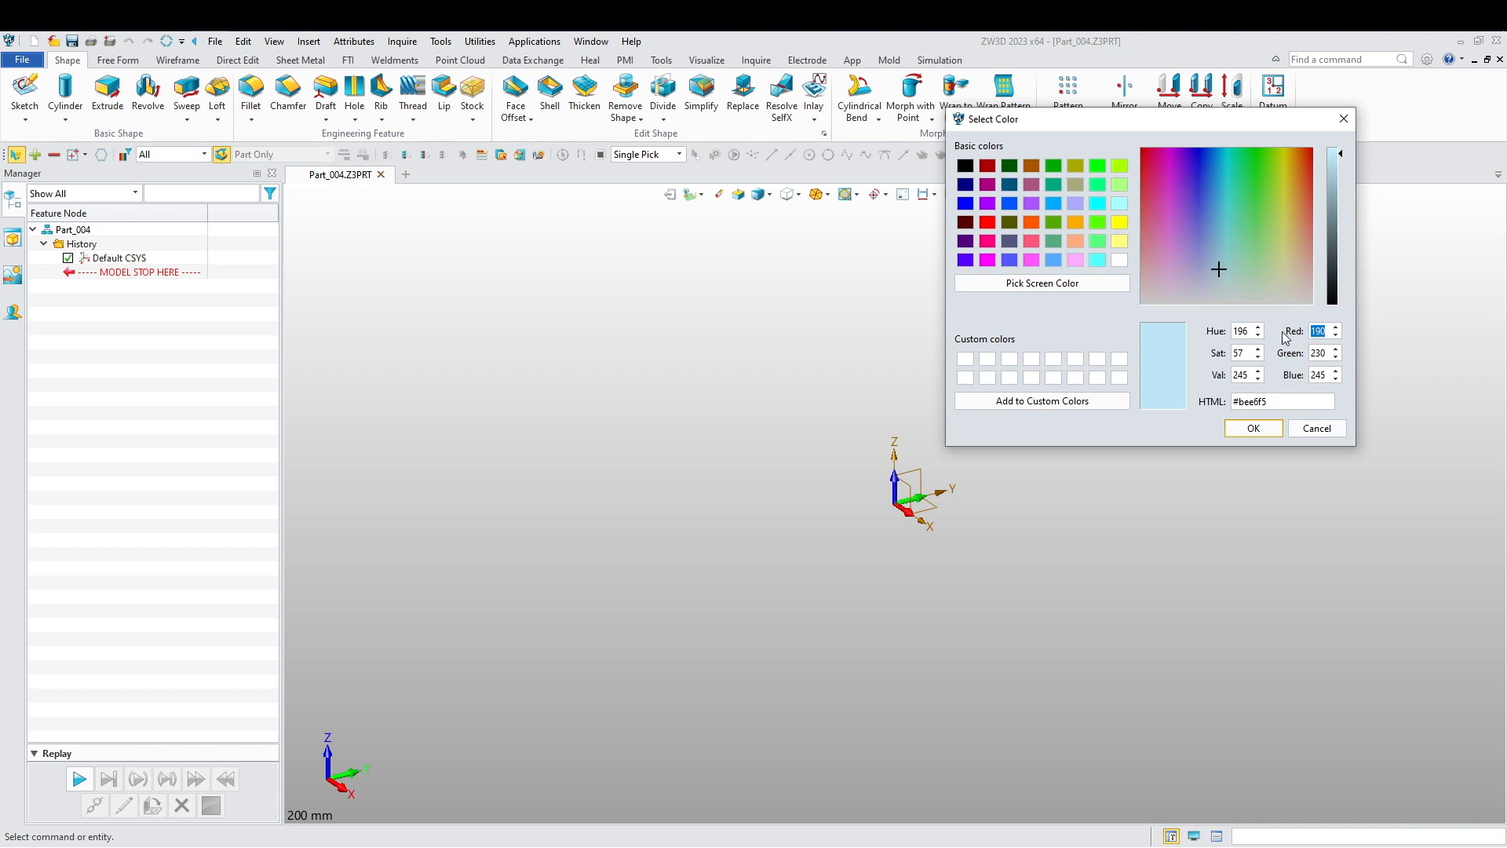
pyautogui.write('0')
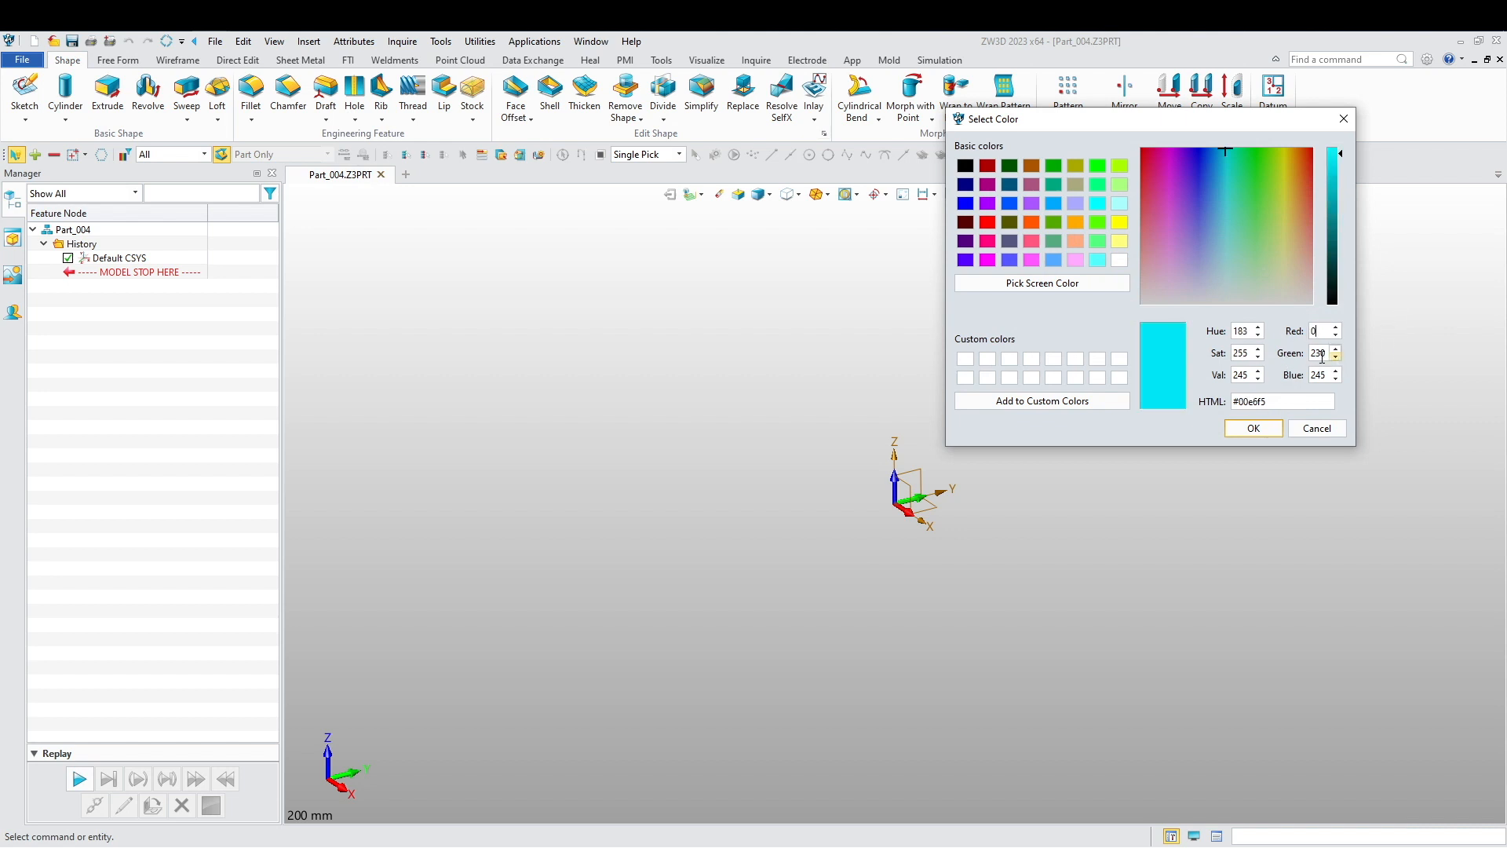
pyautogui.moveTo(1319, 355); pyautogui.dragTo(1317, 359)
pyautogui.doubleClick(1318, 354)
pyautogui.write('191')
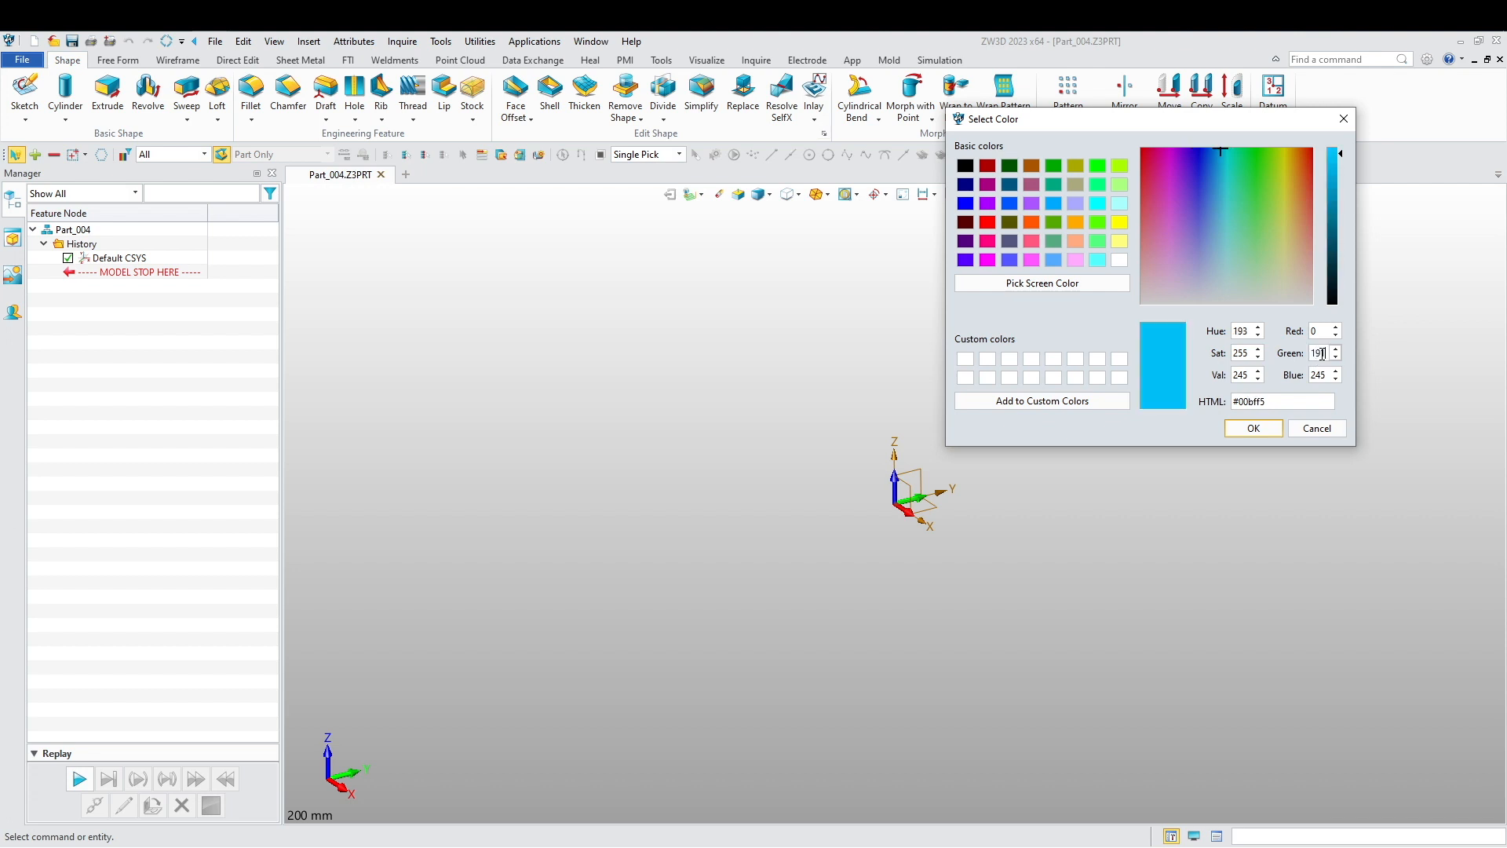
pyautogui.press('Tab')
pyautogui.write('255')
pyautogui.click(1254, 431)
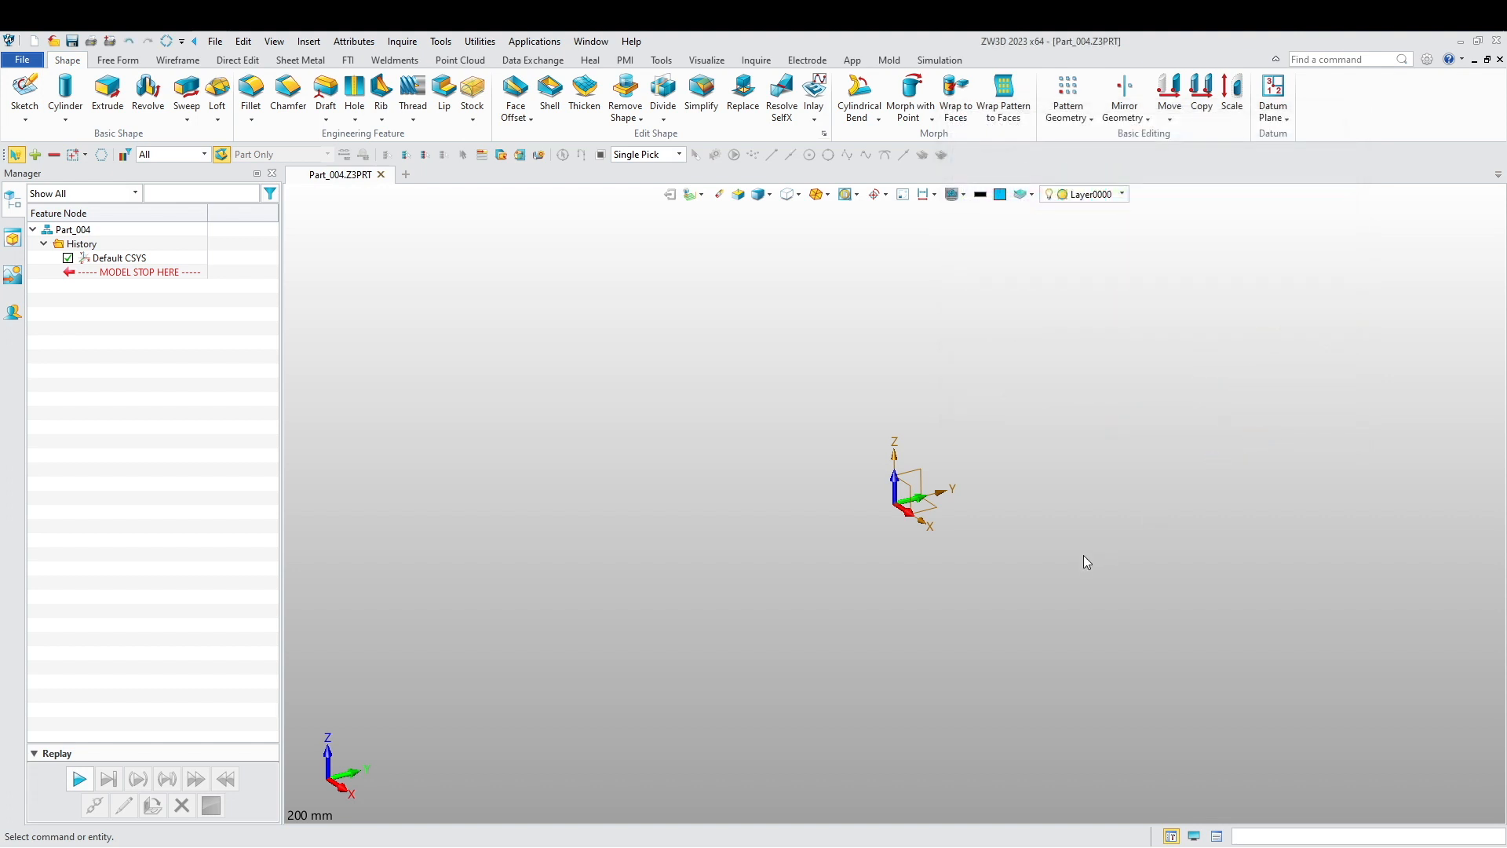
# - Start a new sketch on the YZ plane
pyautogui.rightClick(1025, 444)
pyautogui.click(1056, 500)
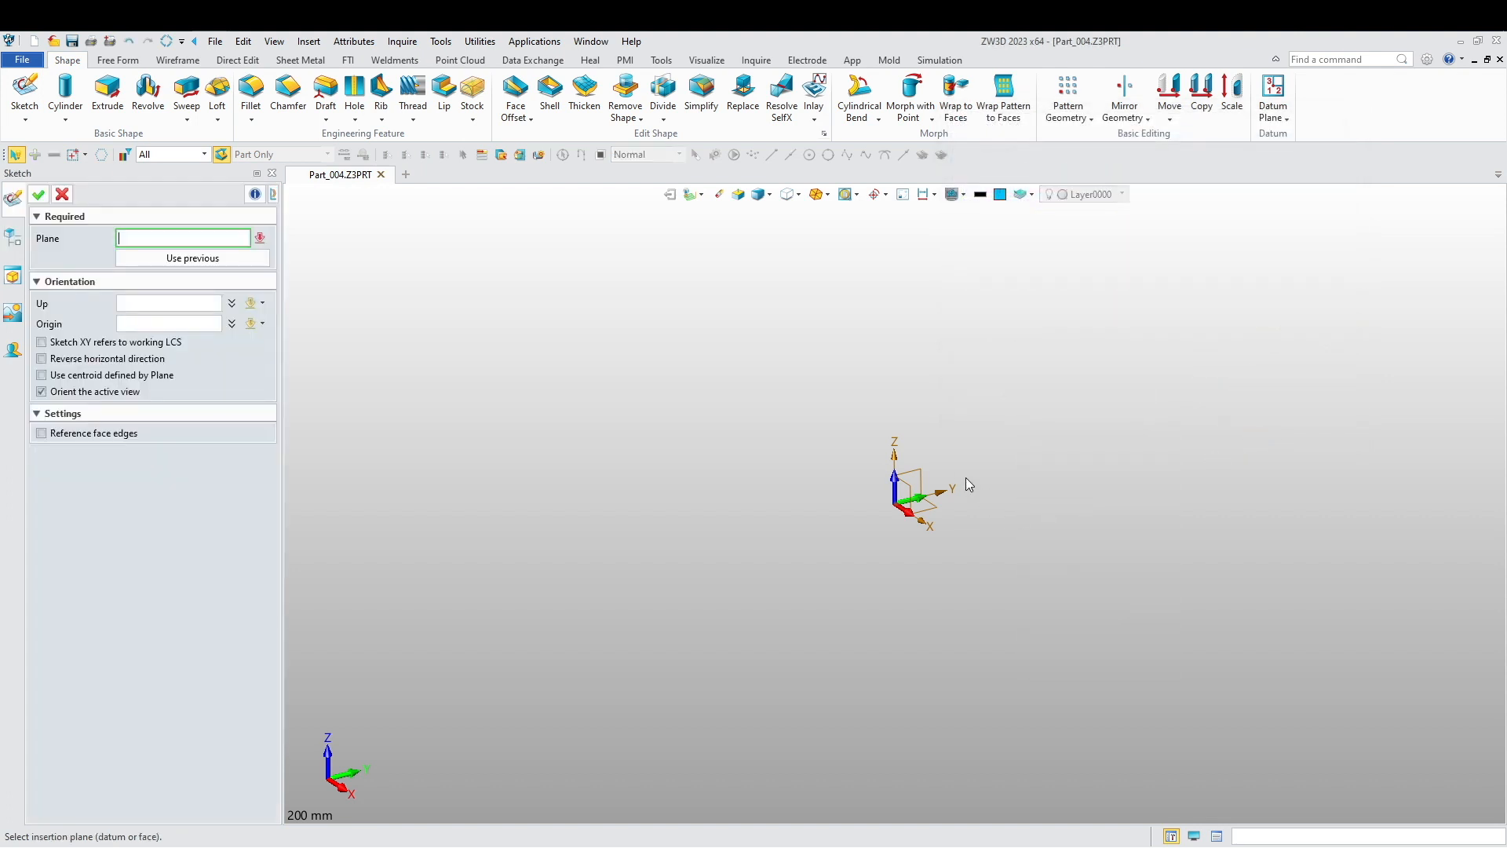
pyautogui.click(917, 490)
pyautogui.middleClick(661, 468)
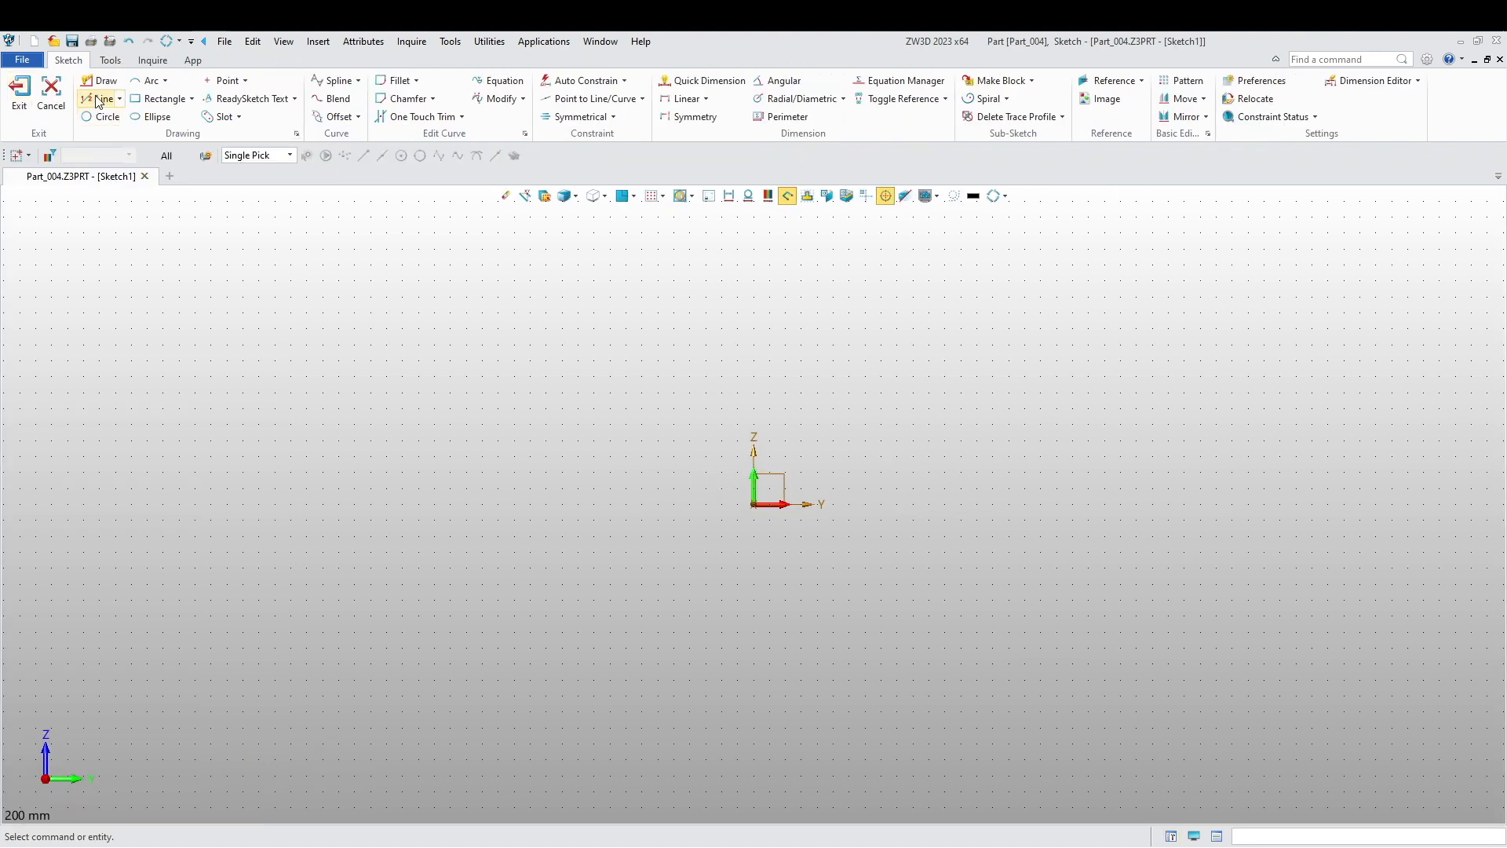
# - Sketch an inverted U of three connected lines, about 52.55 mm wide and 35 mm high, with its top line through the origin
pyautogui.click(98, 101)
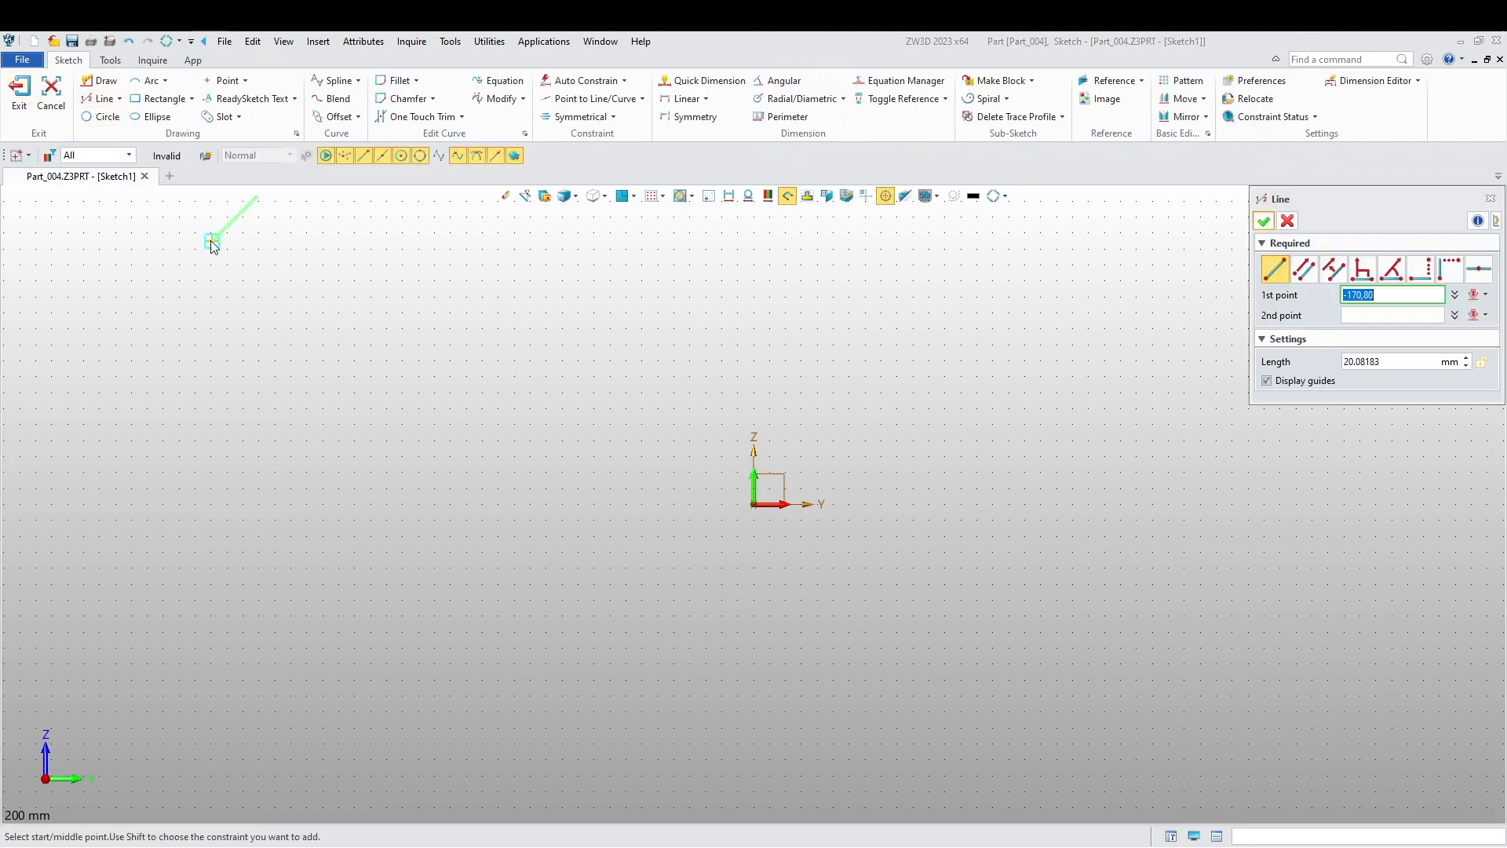
pyautogui.click(100, 80)
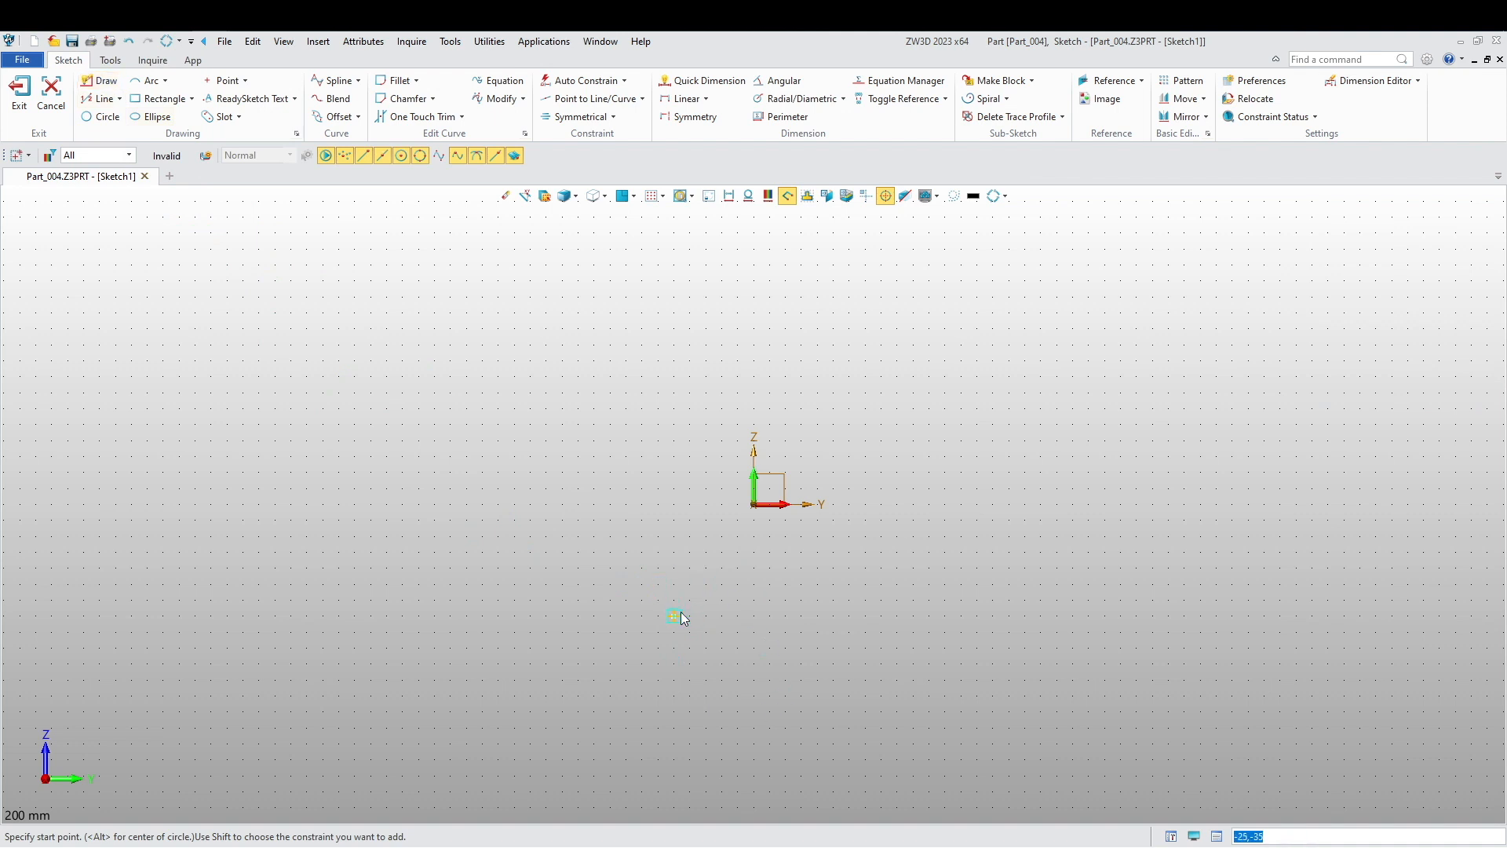
pyautogui.click(680, 613)
pyautogui.click(679, 506)
pyautogui.click(841, 505)
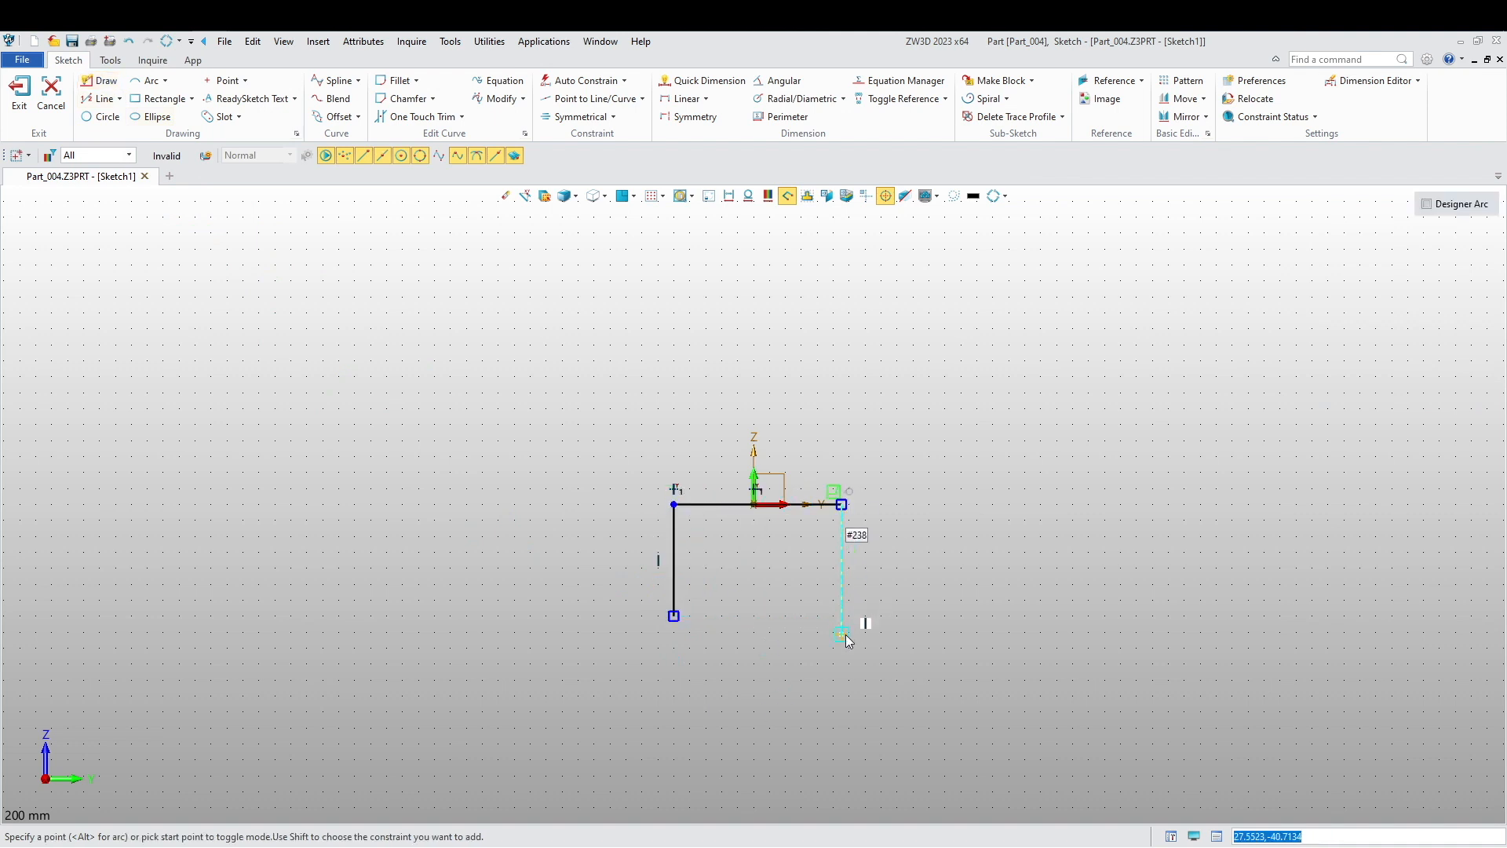
pyautogui.click(845, 620)
pyautogui.middleClick(860, 648)
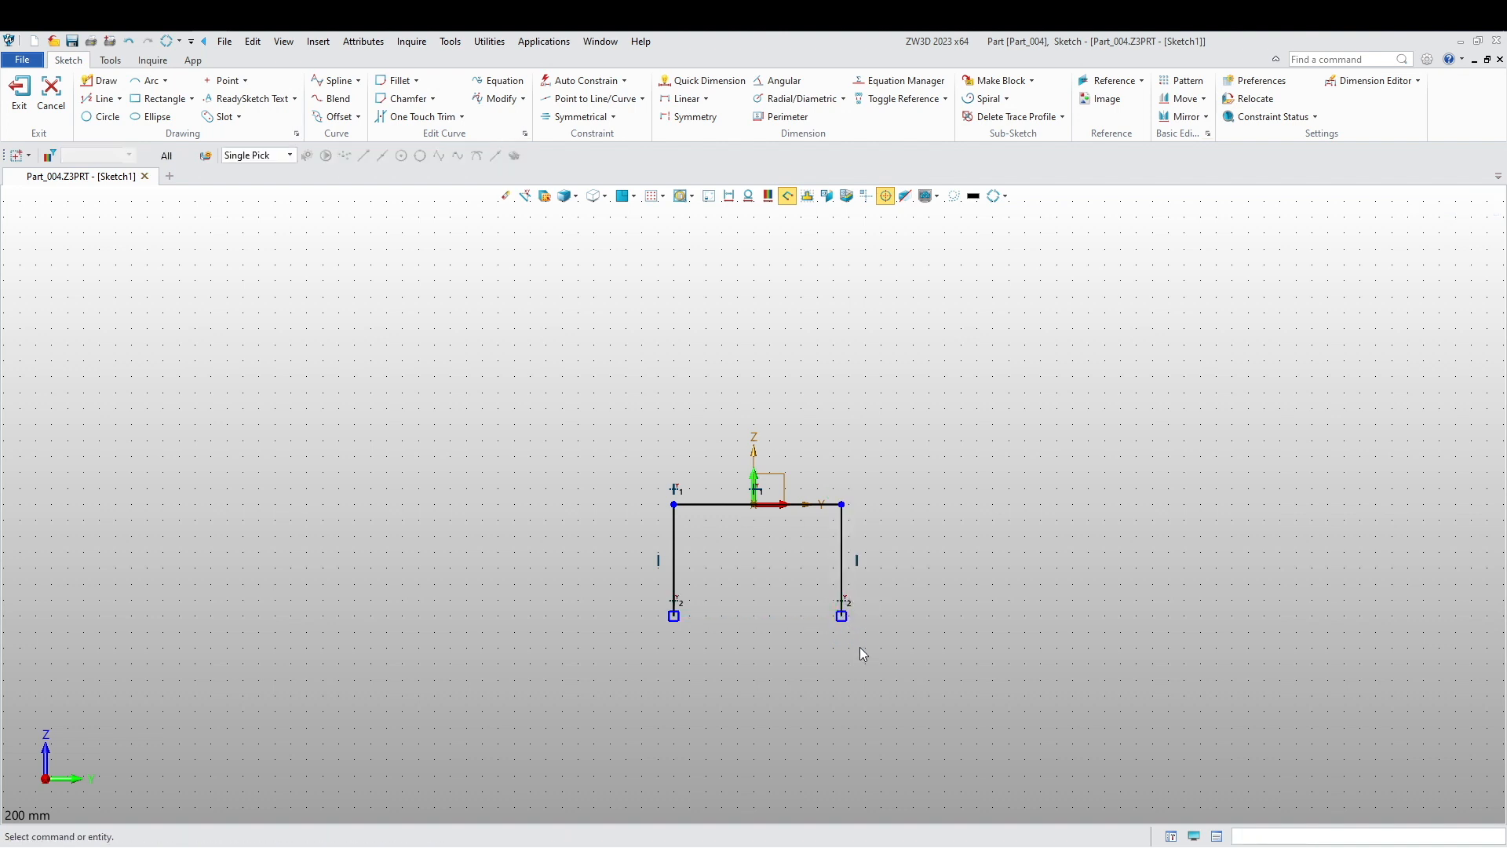
# - Offset the three lines of the inverted U inward by 2.5 mm
pyautogui.click(339, 116)
pyautogui.click(674, 559)
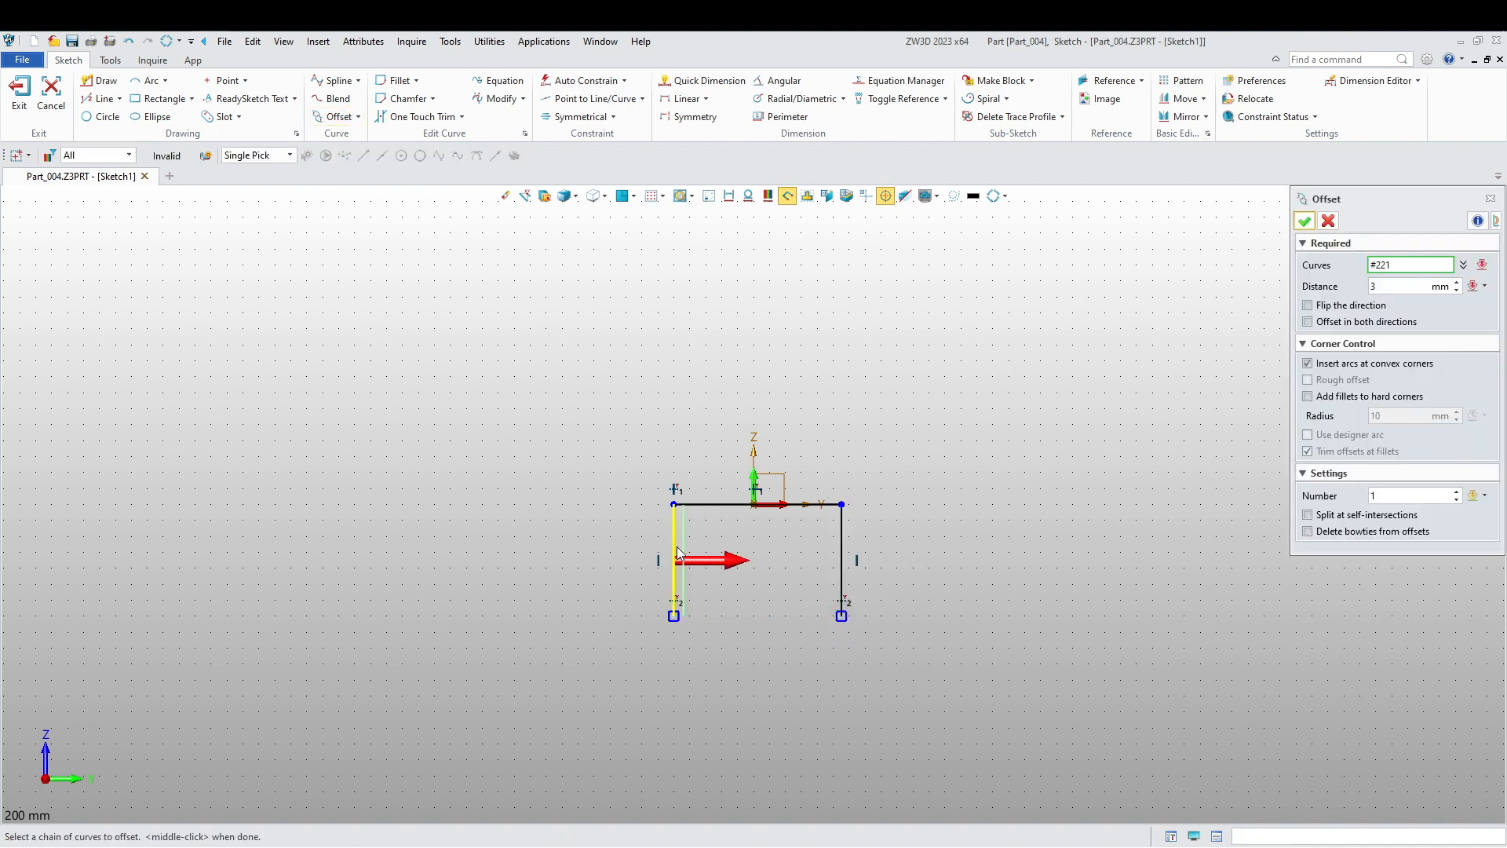
pyautogui.click(723, 509)
pyautogui.click(839, 539)
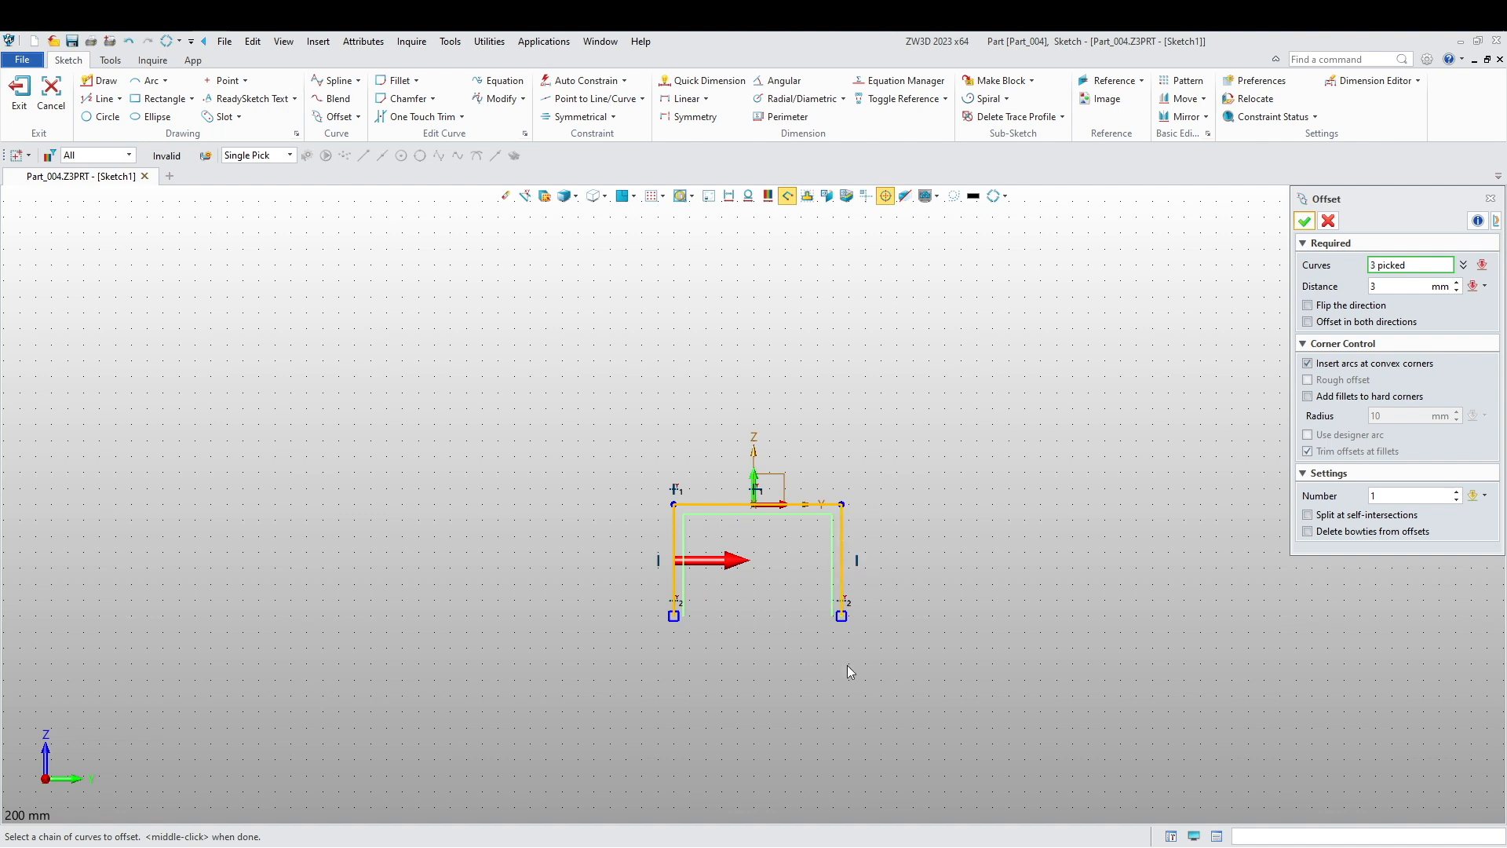
pyautogui.click(1451, 286)
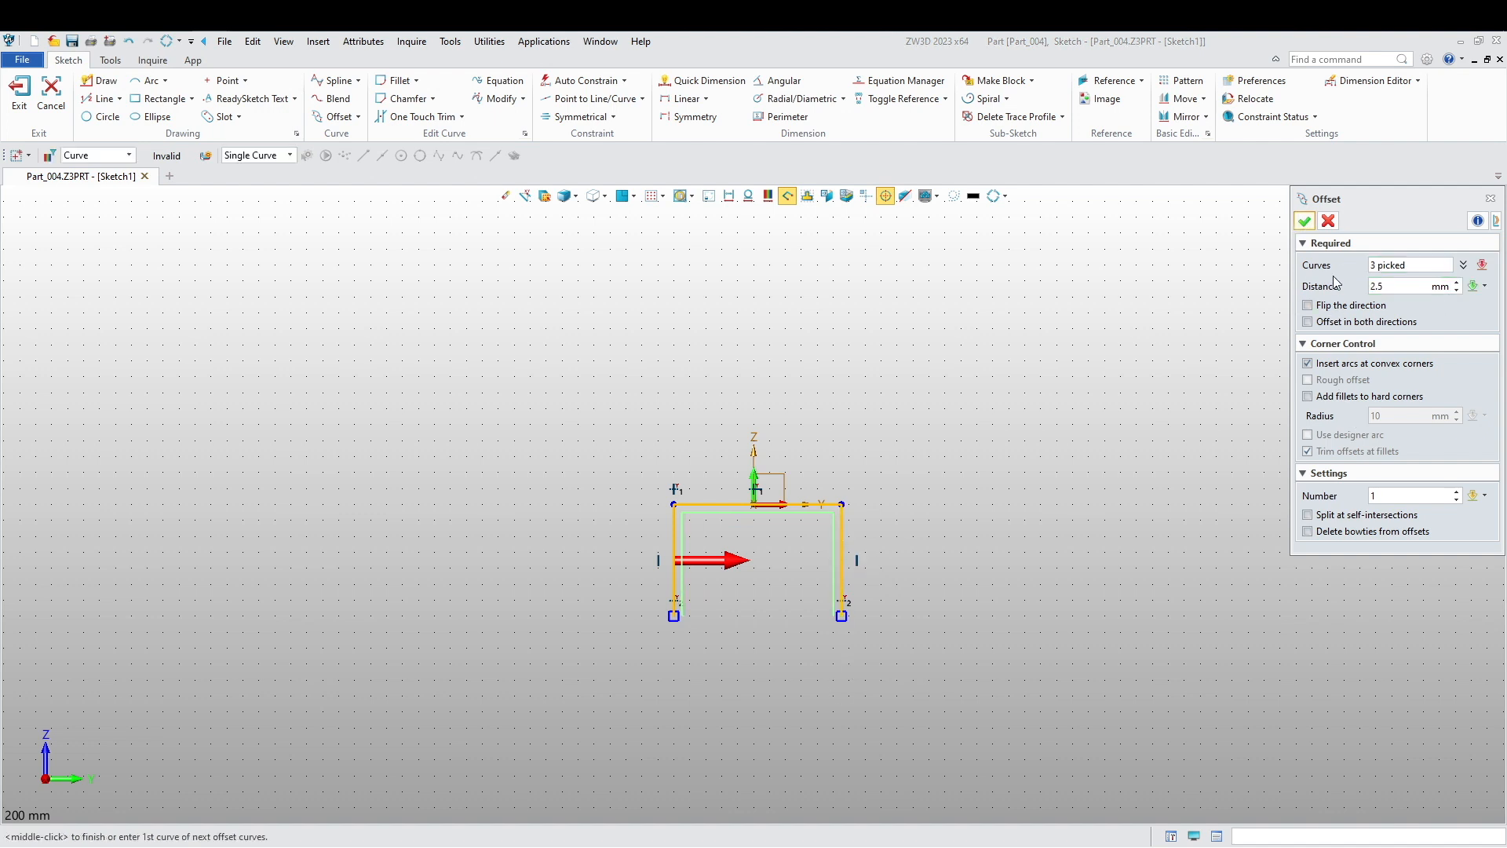
pyautogui.click(1304, 220)
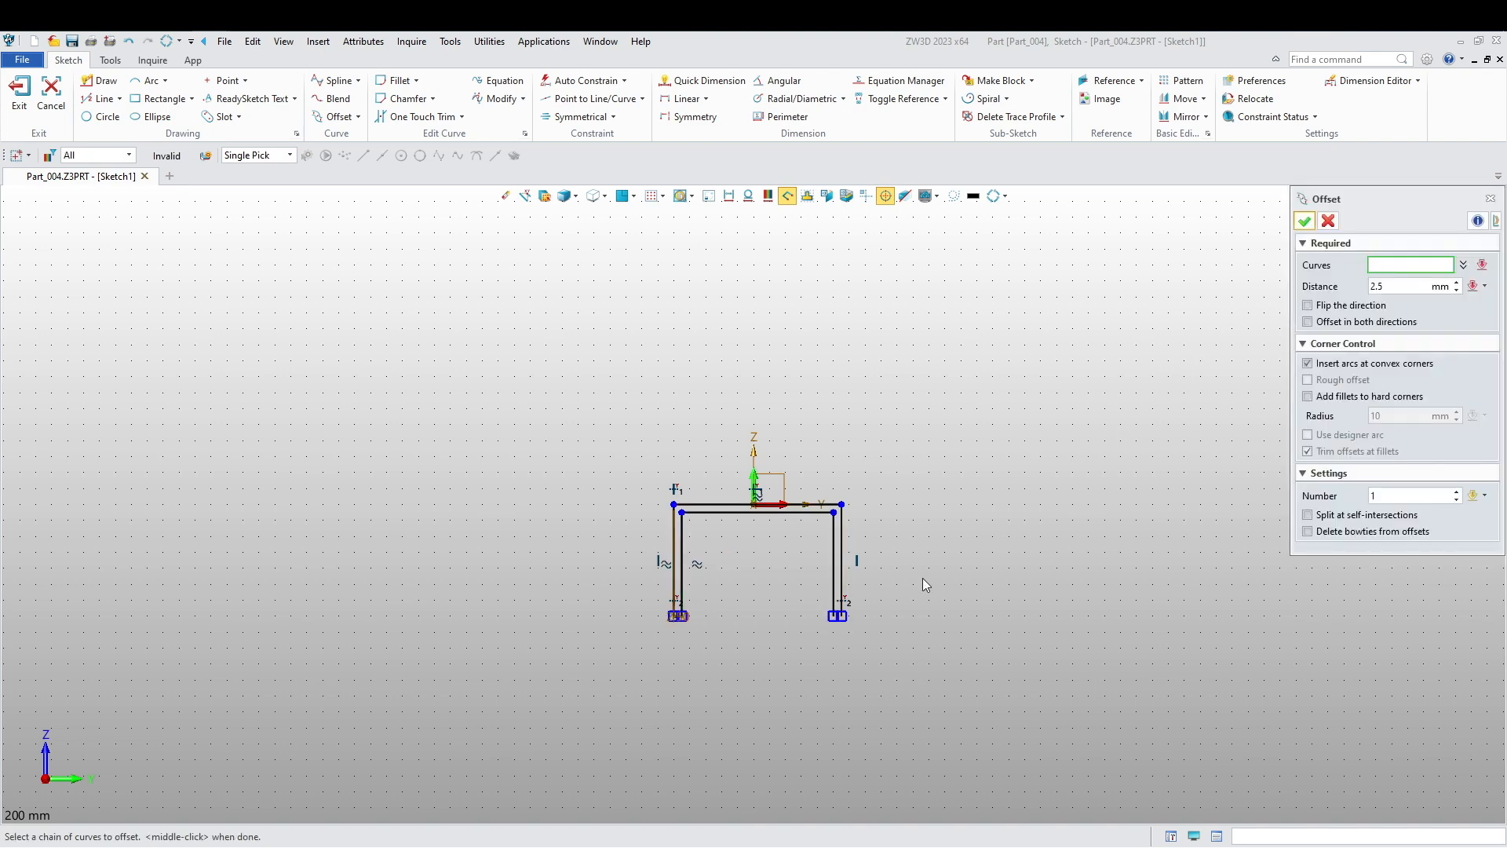
# - Close the open lower ends of both legs with short horizontal lines between the outer and inner profiles
pyautogui.click(100, 80)
pyautogui.scroll(3, 657, 562)
pyautogui.scroll(3, 698, 663)
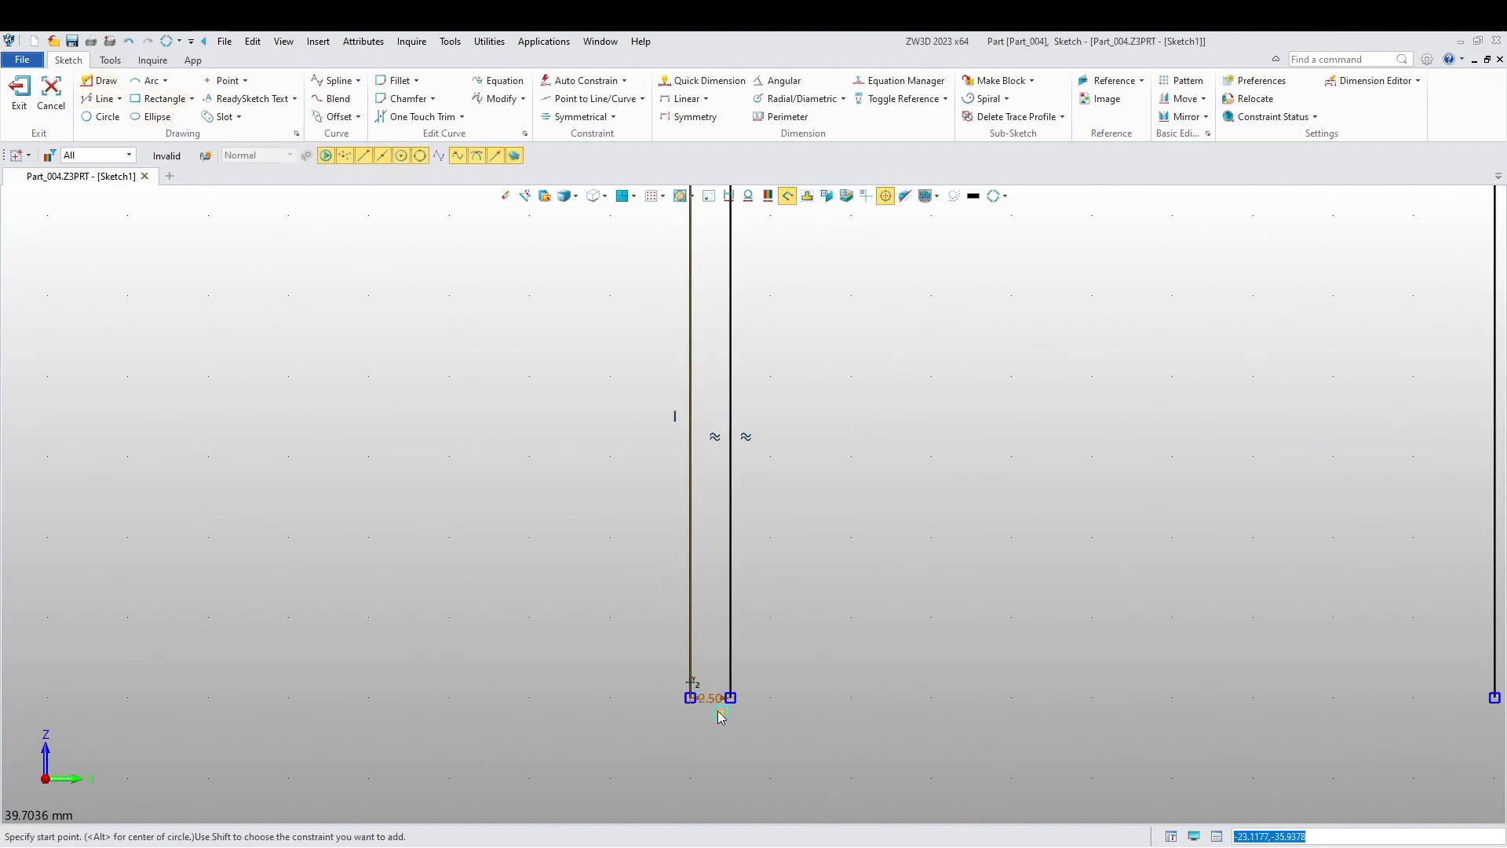
pyautogui.click(690, 697)
pyautogui.click(730, 698)
pyautogui.middleClick(731, 698)
pyautogui.scroll(-5, 731, 698)
pyautogui.scroll(3, 891, 715)
pyautogui.middleClick(891, 671)
pyautogui.click(890, 667)
pyautogui.click(914, 666)
pyautogui.middleClick(821, 687)
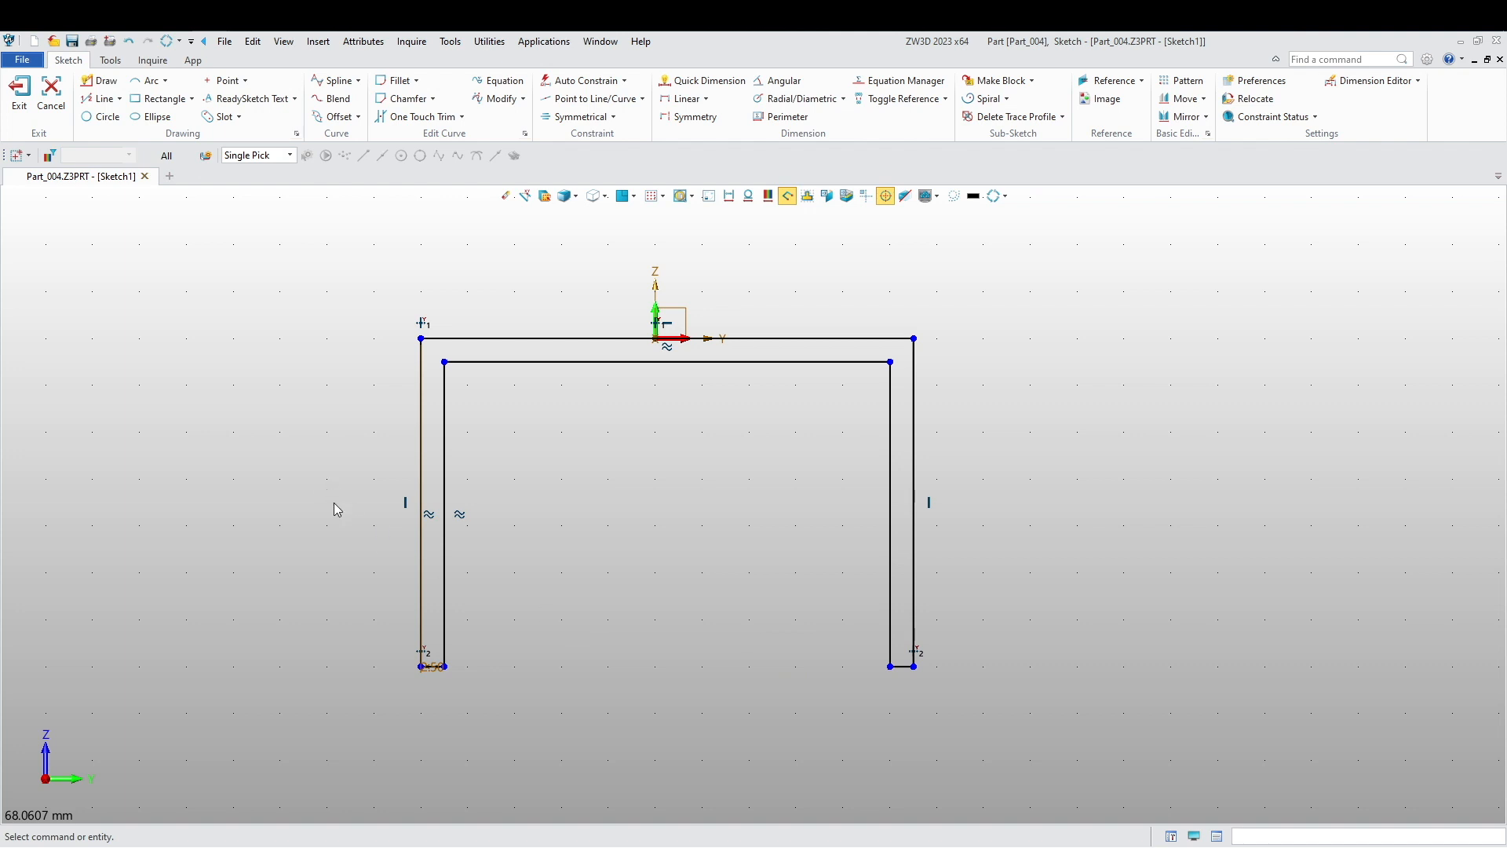
# - Dimension the length of the outer top line, placing the dimension above the profile and keeping its drawn value
pyautogui.moveTo(327, 494); pyautogui.dragTo(346, 571, button='middle')
pyautogui.scroll(-2, 448, 346)
pyautogui.click(664, 91)
pyautogui.click(723, 350)
pyautogui.click(620, 239)
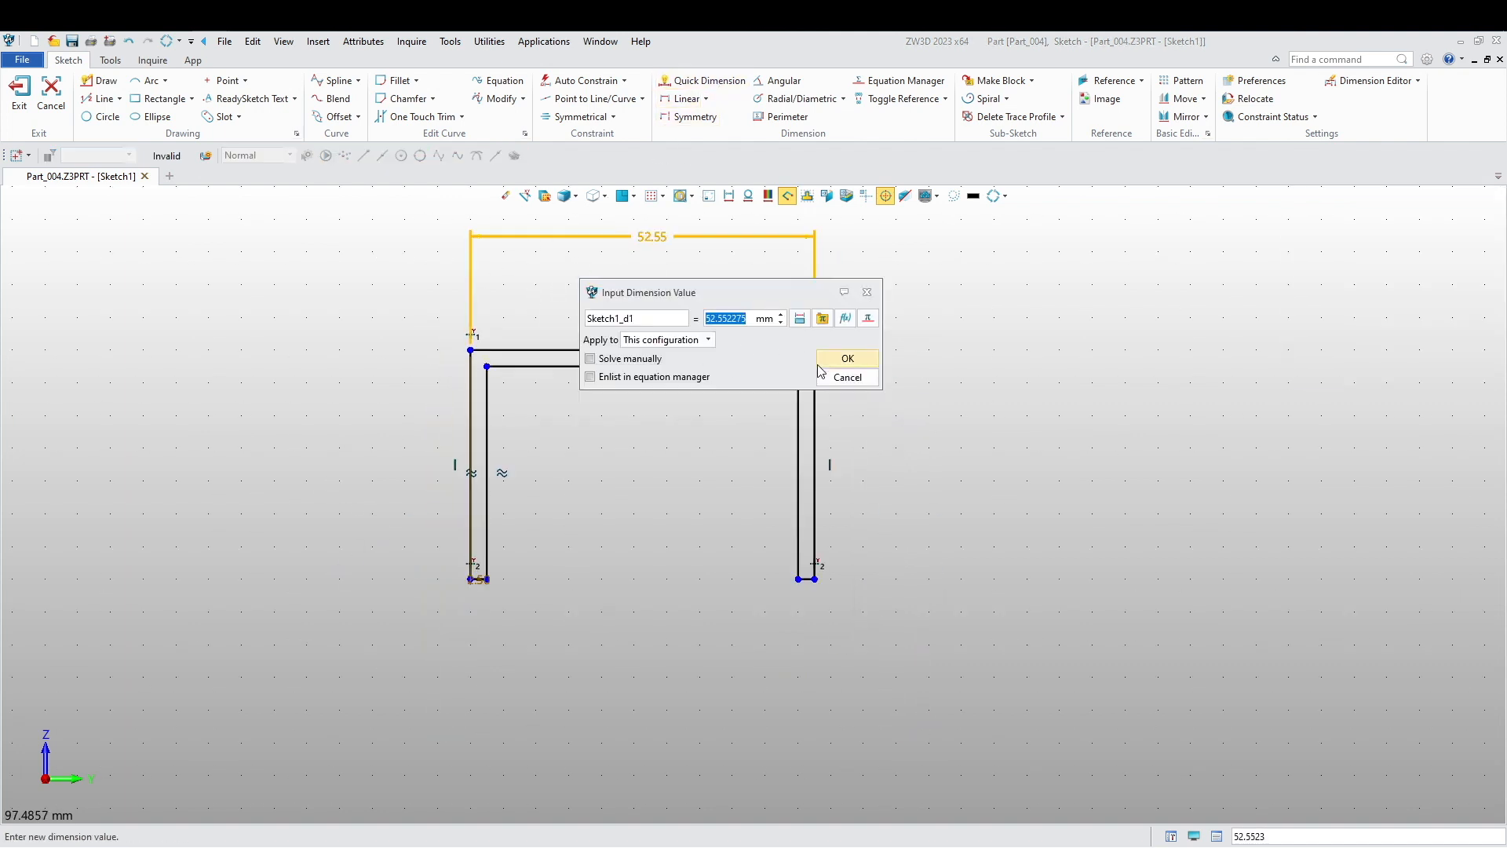
pyautogui.click(846, 358)
# - Dimension the horizontal distance from the origin to the right outer top corner as 13 mm
pyautogui.click(673, 99)
pyautogui.click(635, 350)
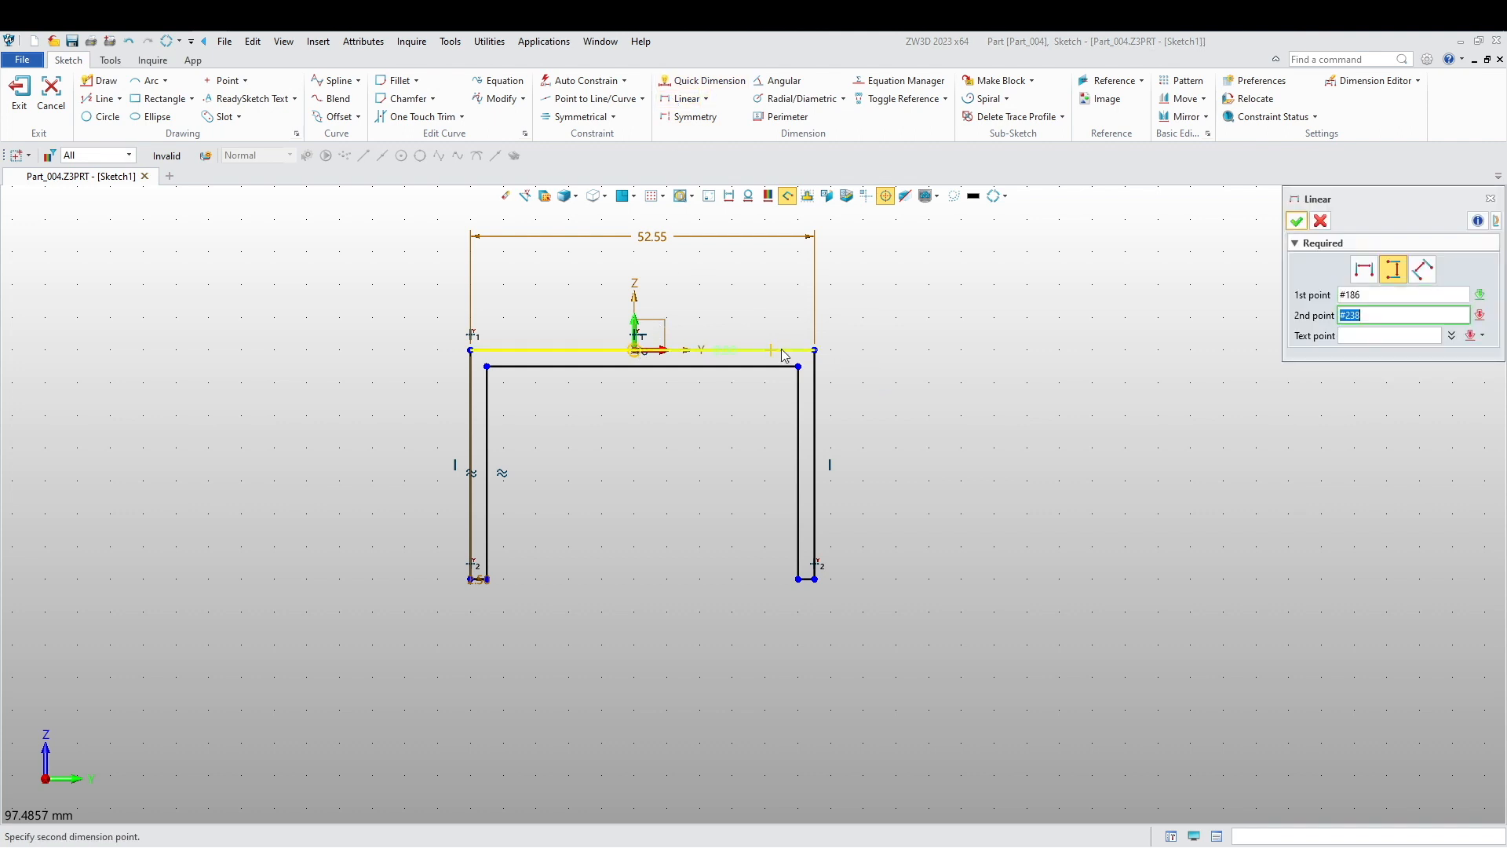
pyautogui.click(813, 353)
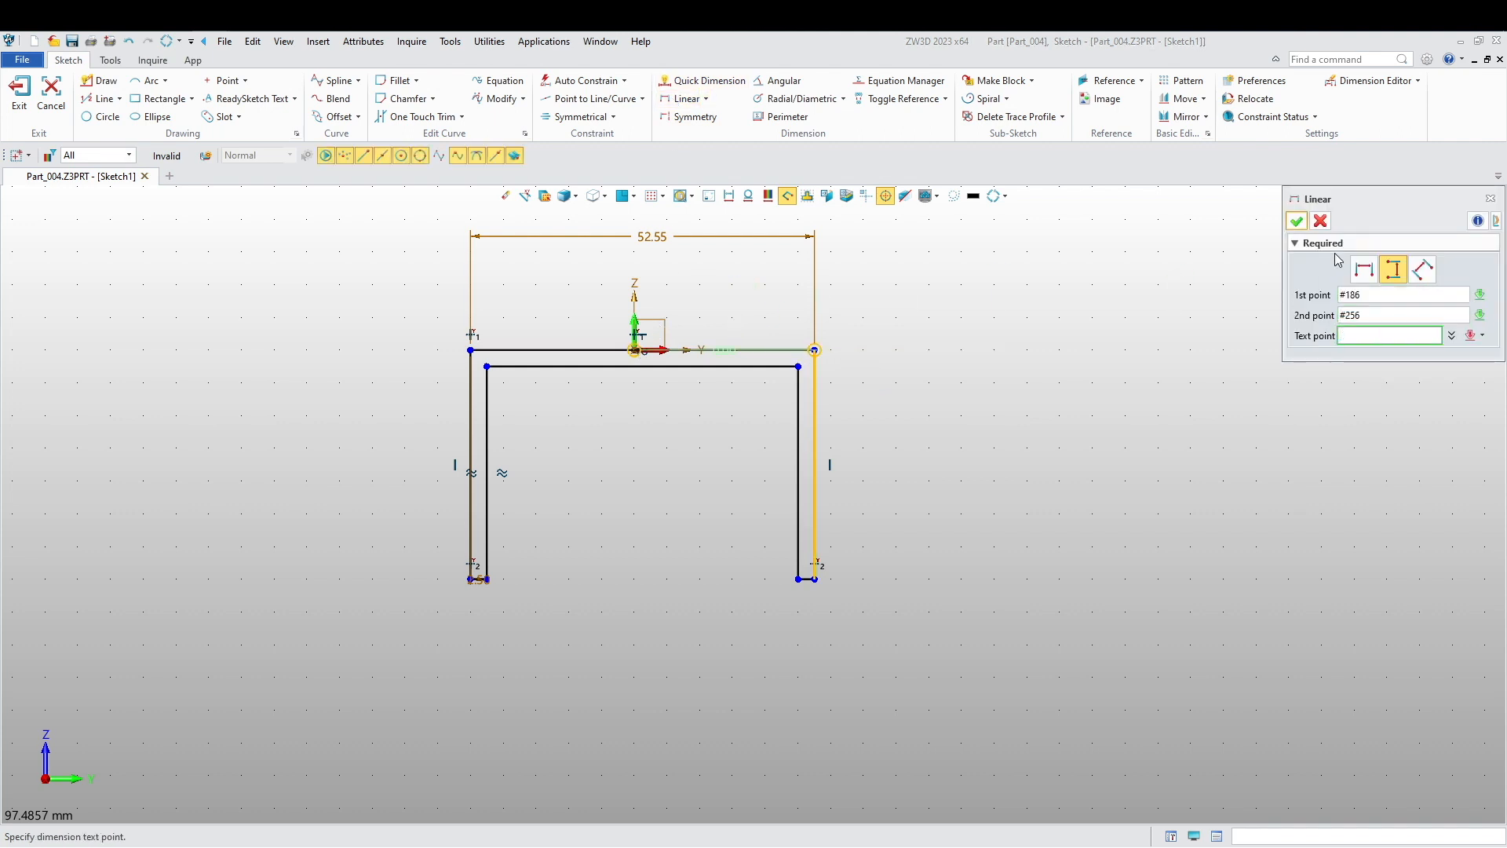
pyautogui.click(753, 279)
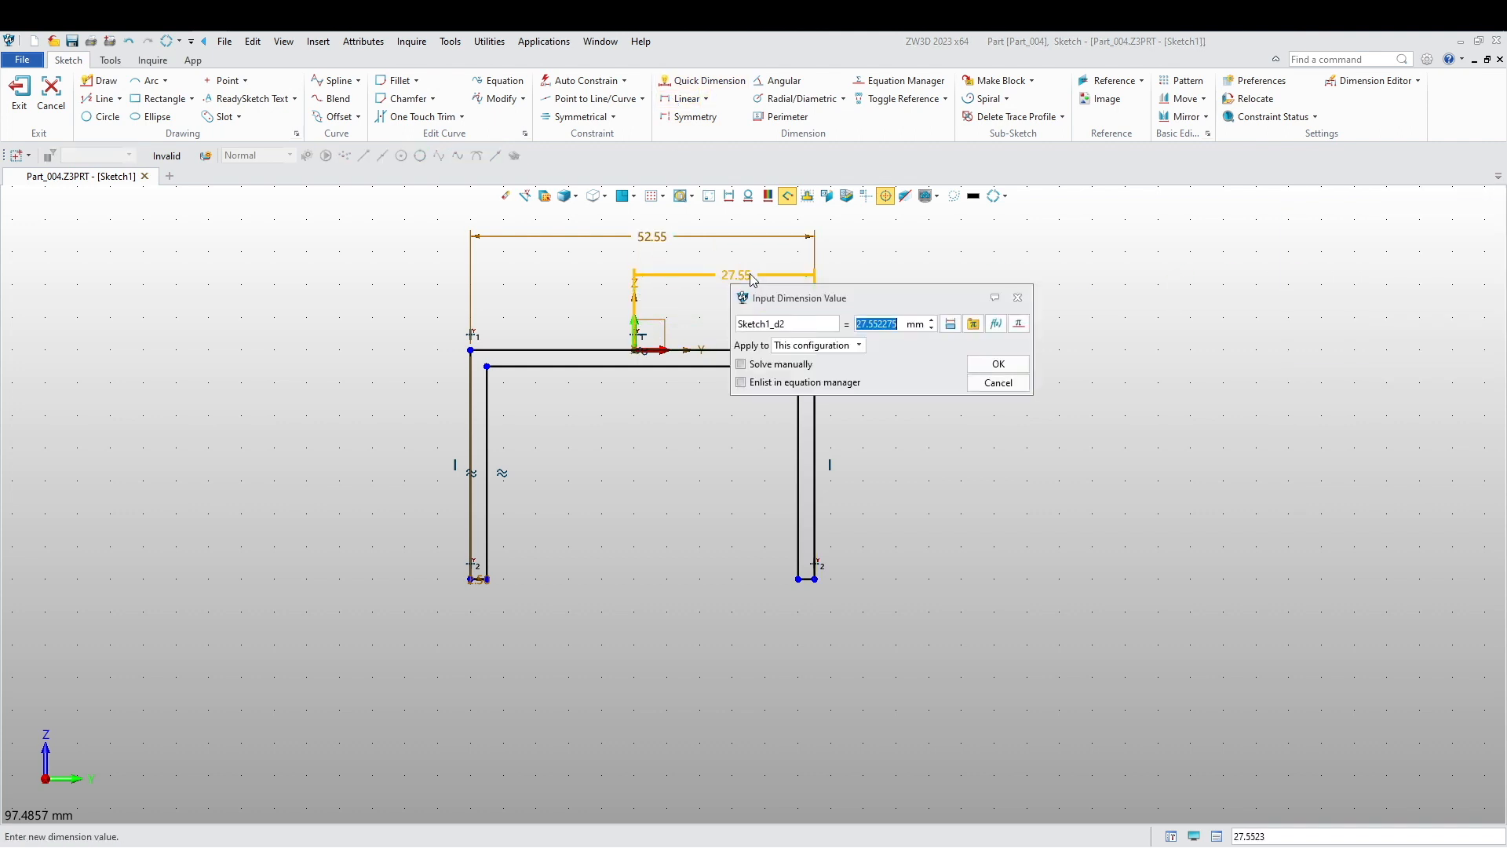
pyautogui.write('26')
pyautogui.press('Return')
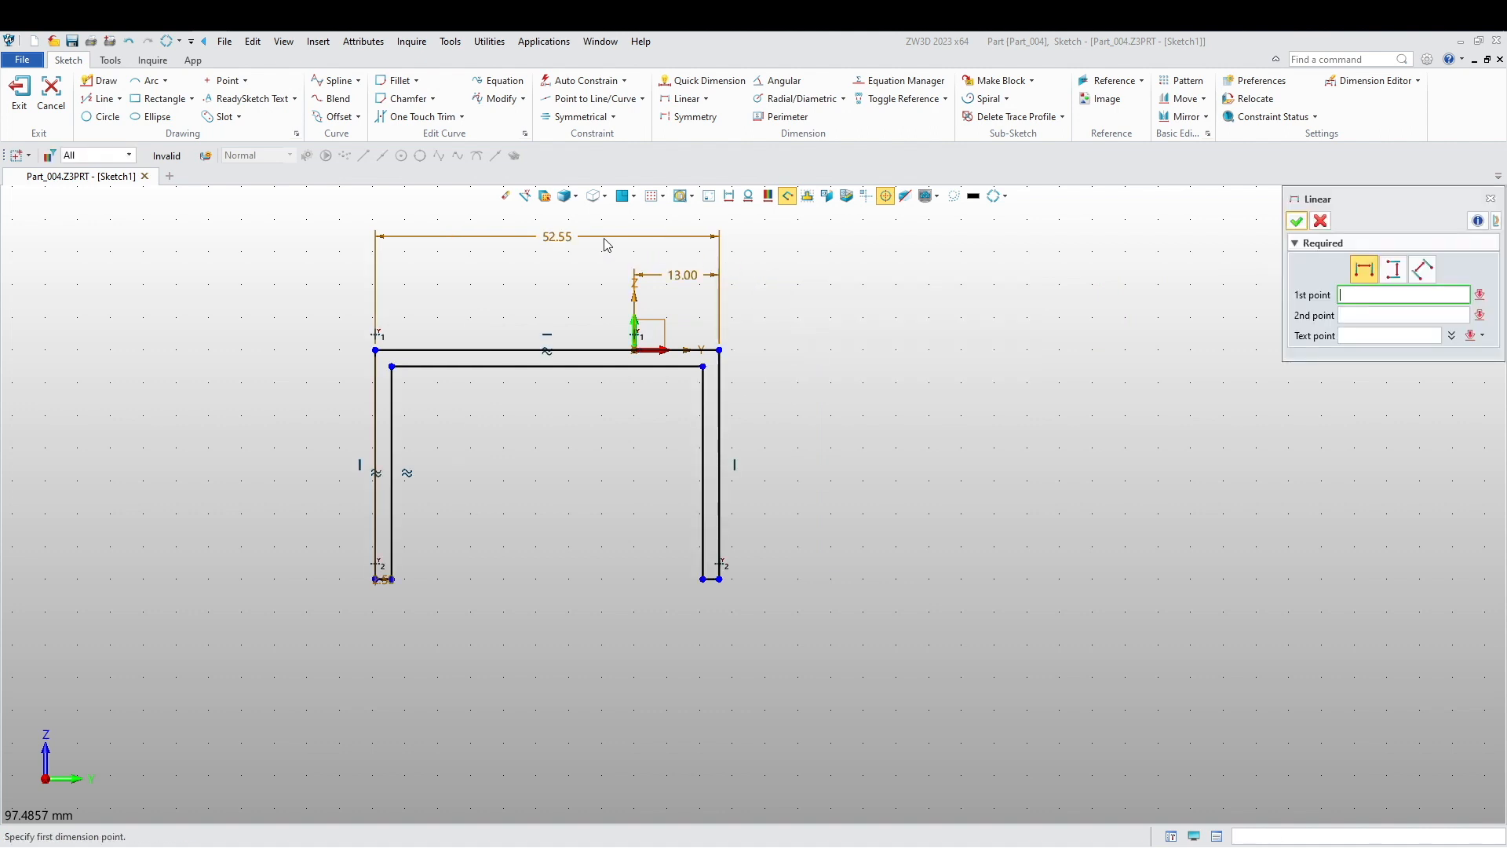
pyautogui.press('Escape')
# - Set the overall width dimension of the outer profile to 26 mm
pyautogui.doubleClick(597, 237)
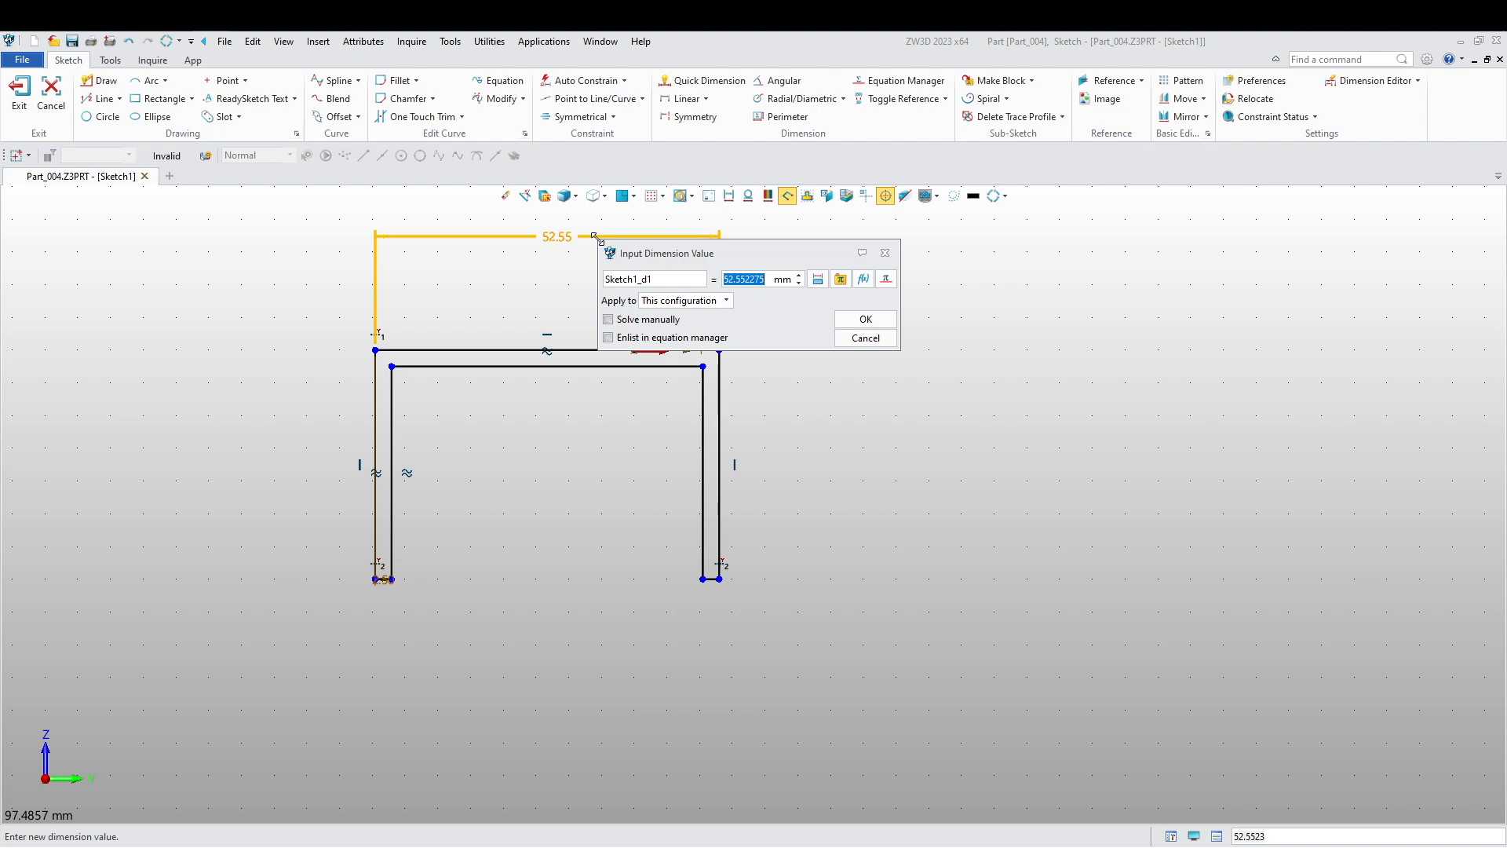
pyautogui.write('26')
pyautogui.press('Return')
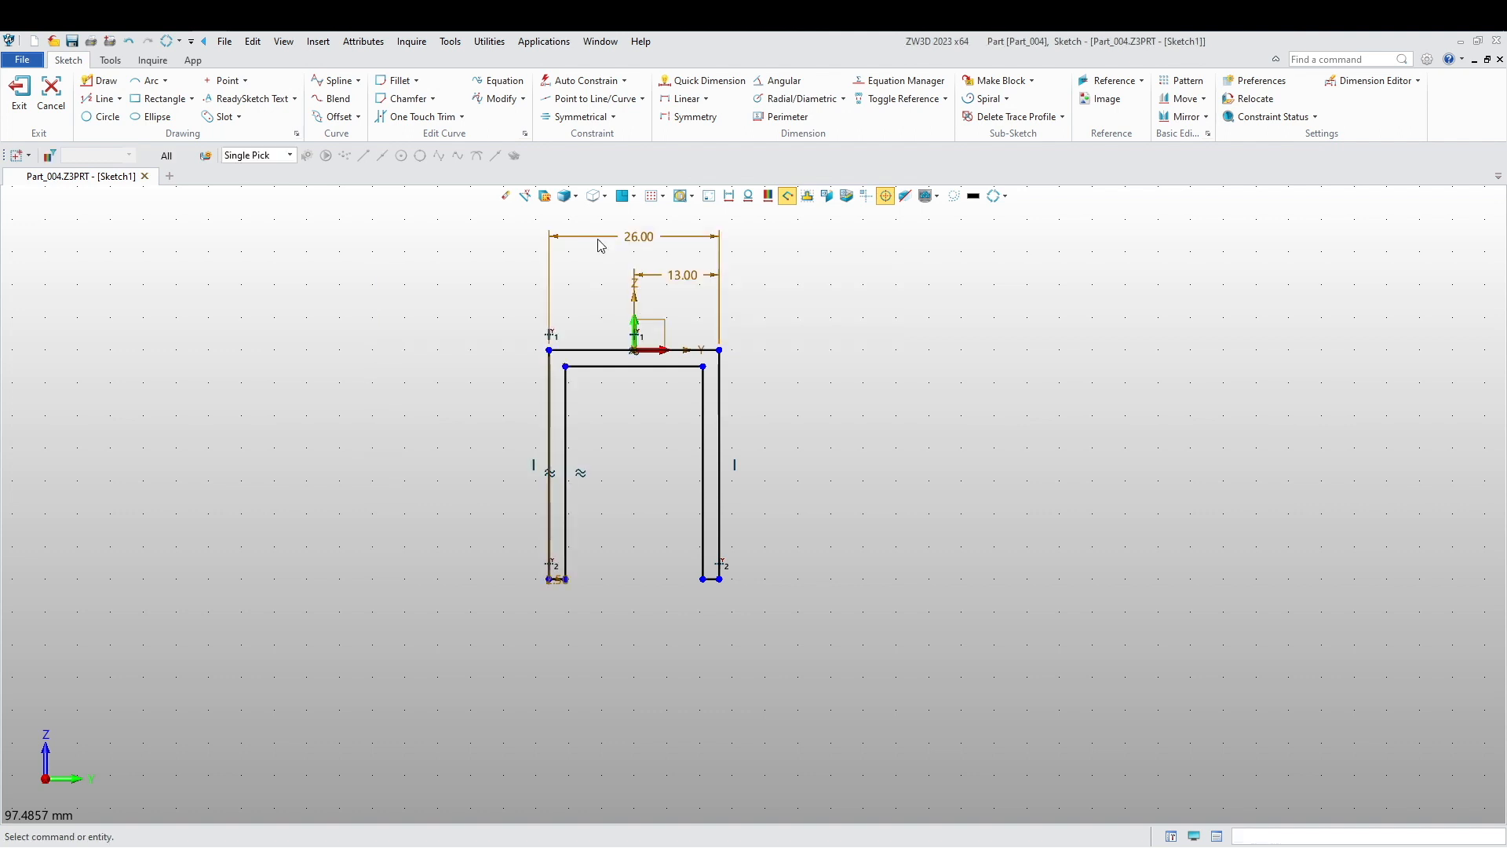
# - Try to dimension the wall thickness of the left leg and of the top section
pyautogui.moveTo(1015, 573)
pyautogui.mouseDown(button='middle')
pyautogui.moveTo(1001, 574)
pyautogui.moveTo(1026, 617)
pyautogui.mouseUp(button='middle')
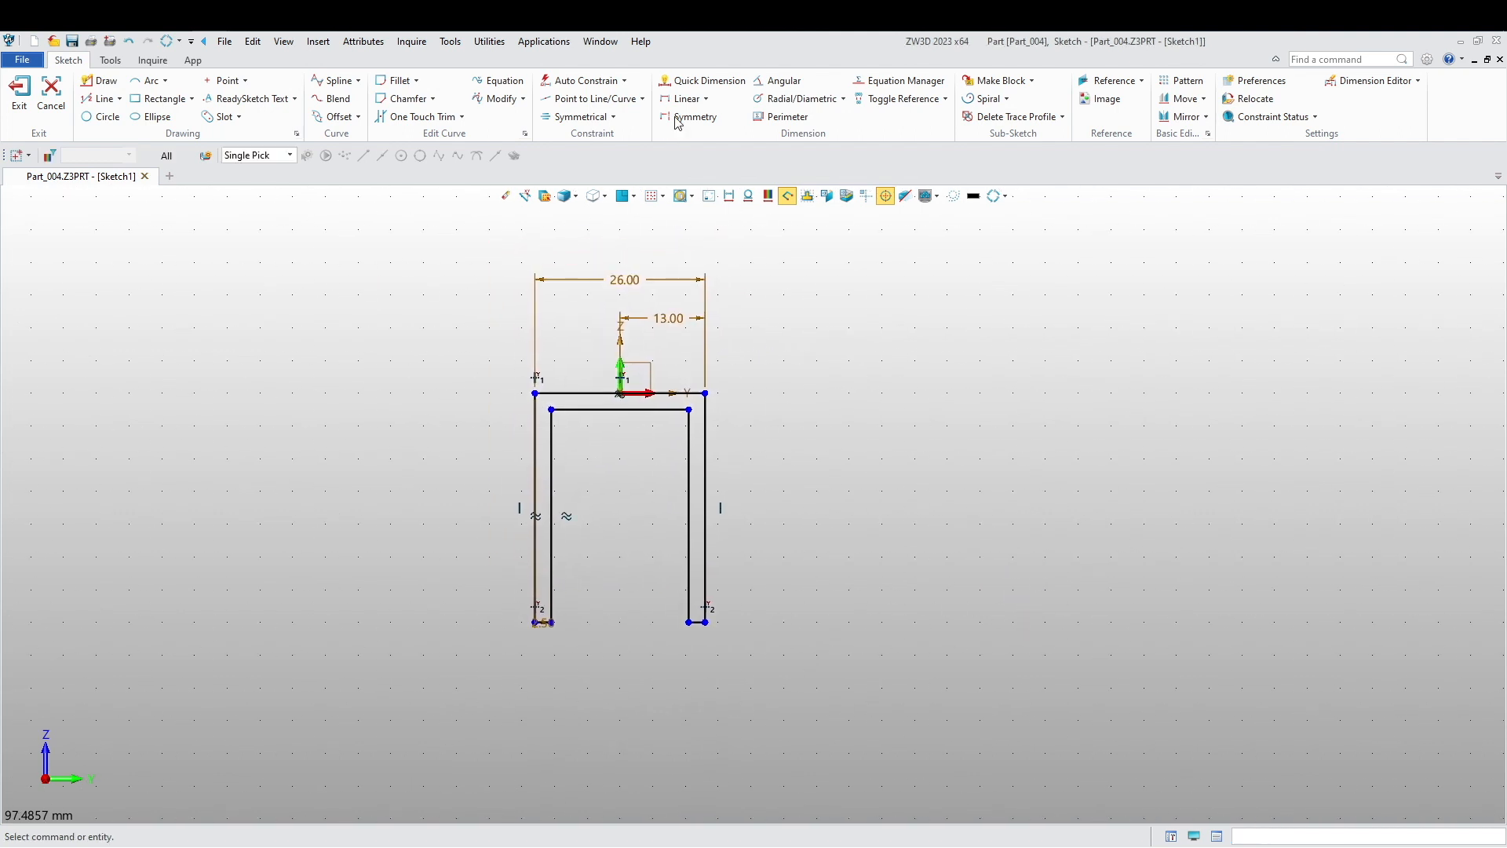
pyautogui.click(701, 80)
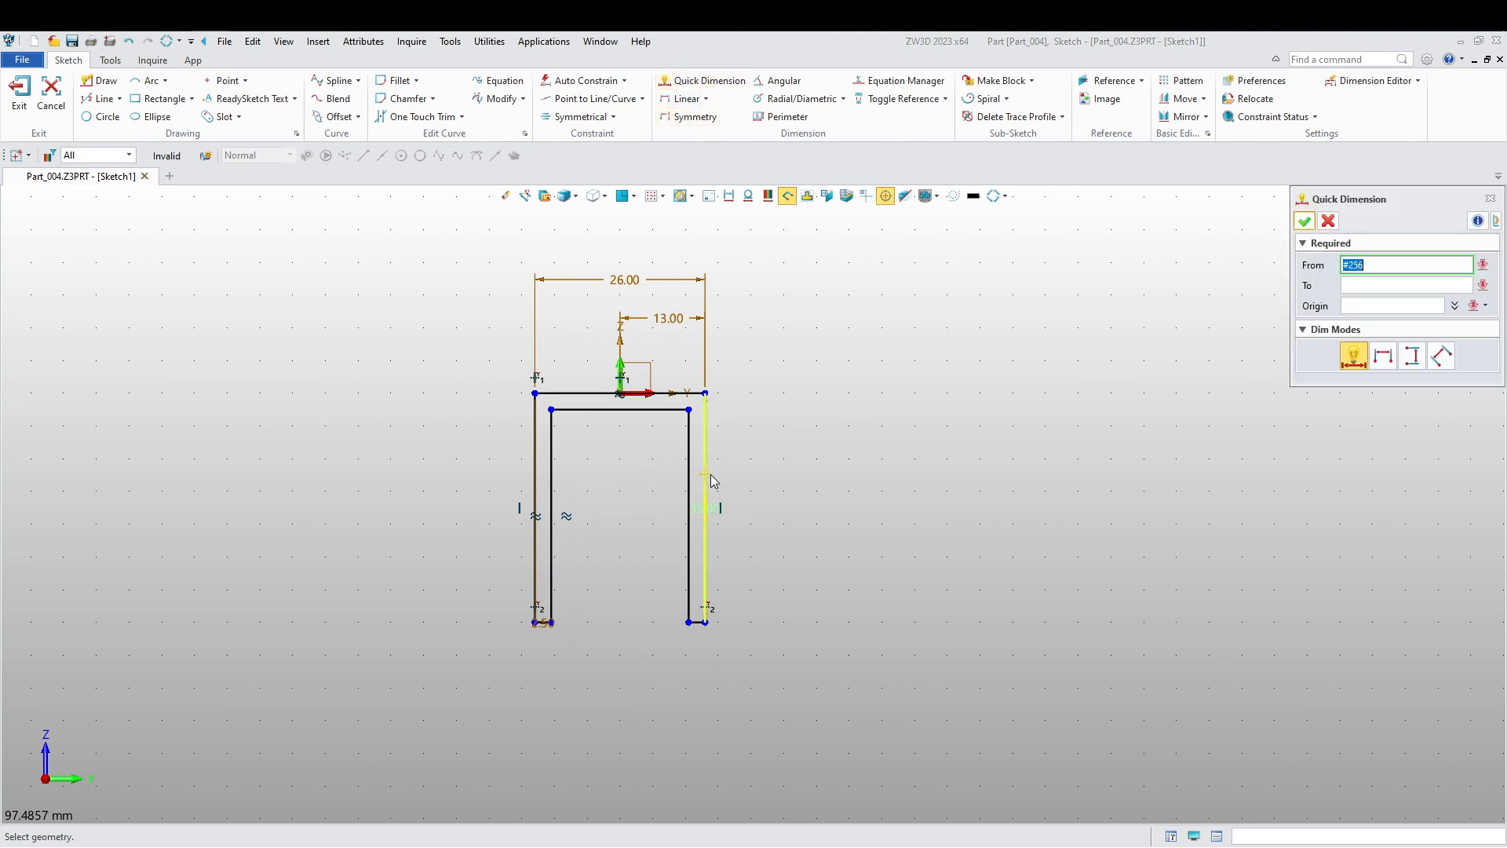
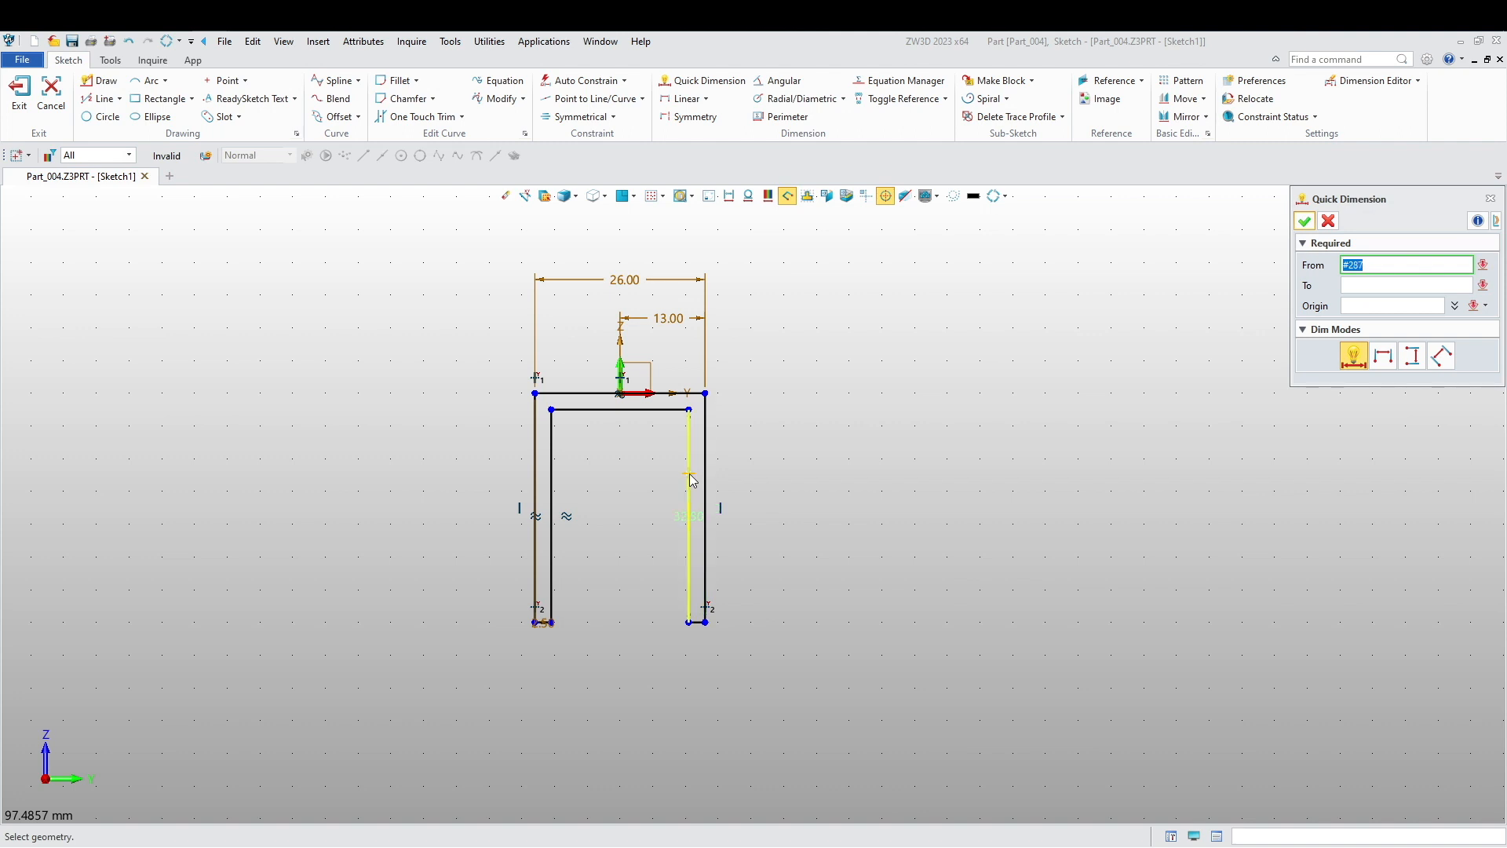
pyautogui.click(537, 480)
pyautogui.click(578, 468)
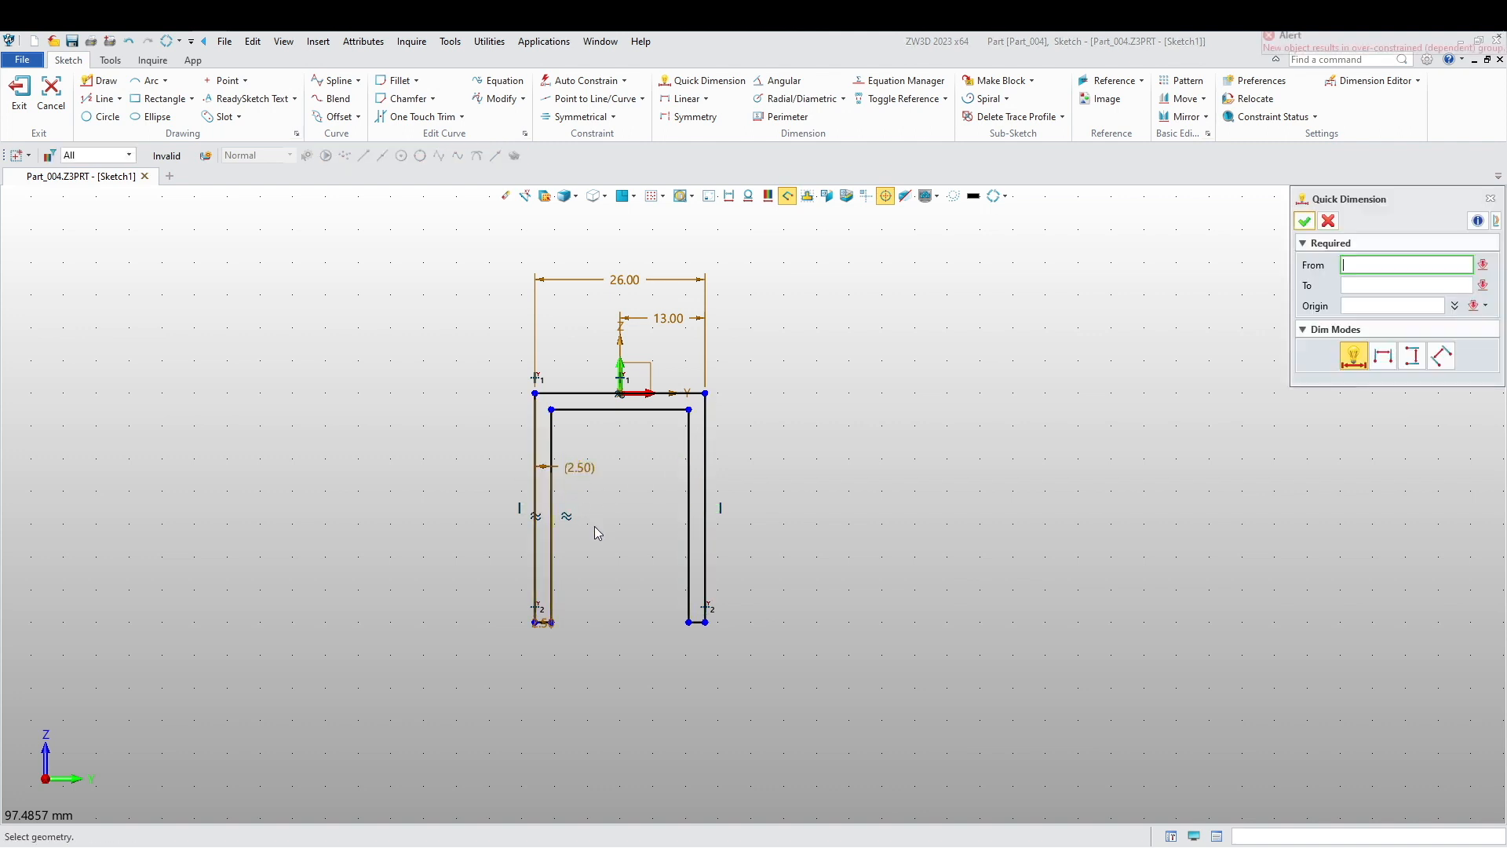
pyautogui.middleClick(588, 503)
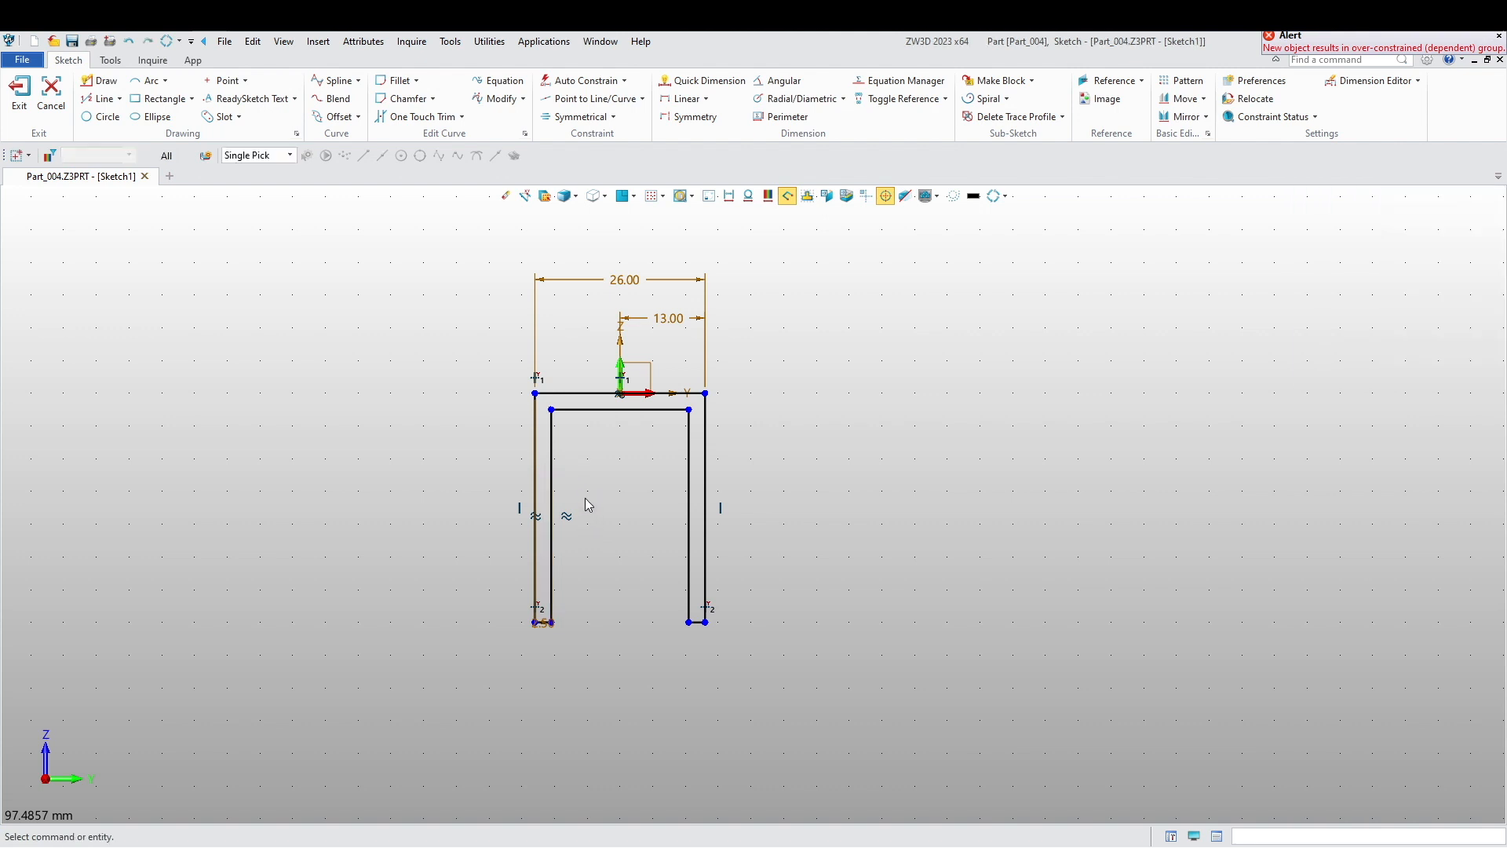
pyautogui.click(592, 410)
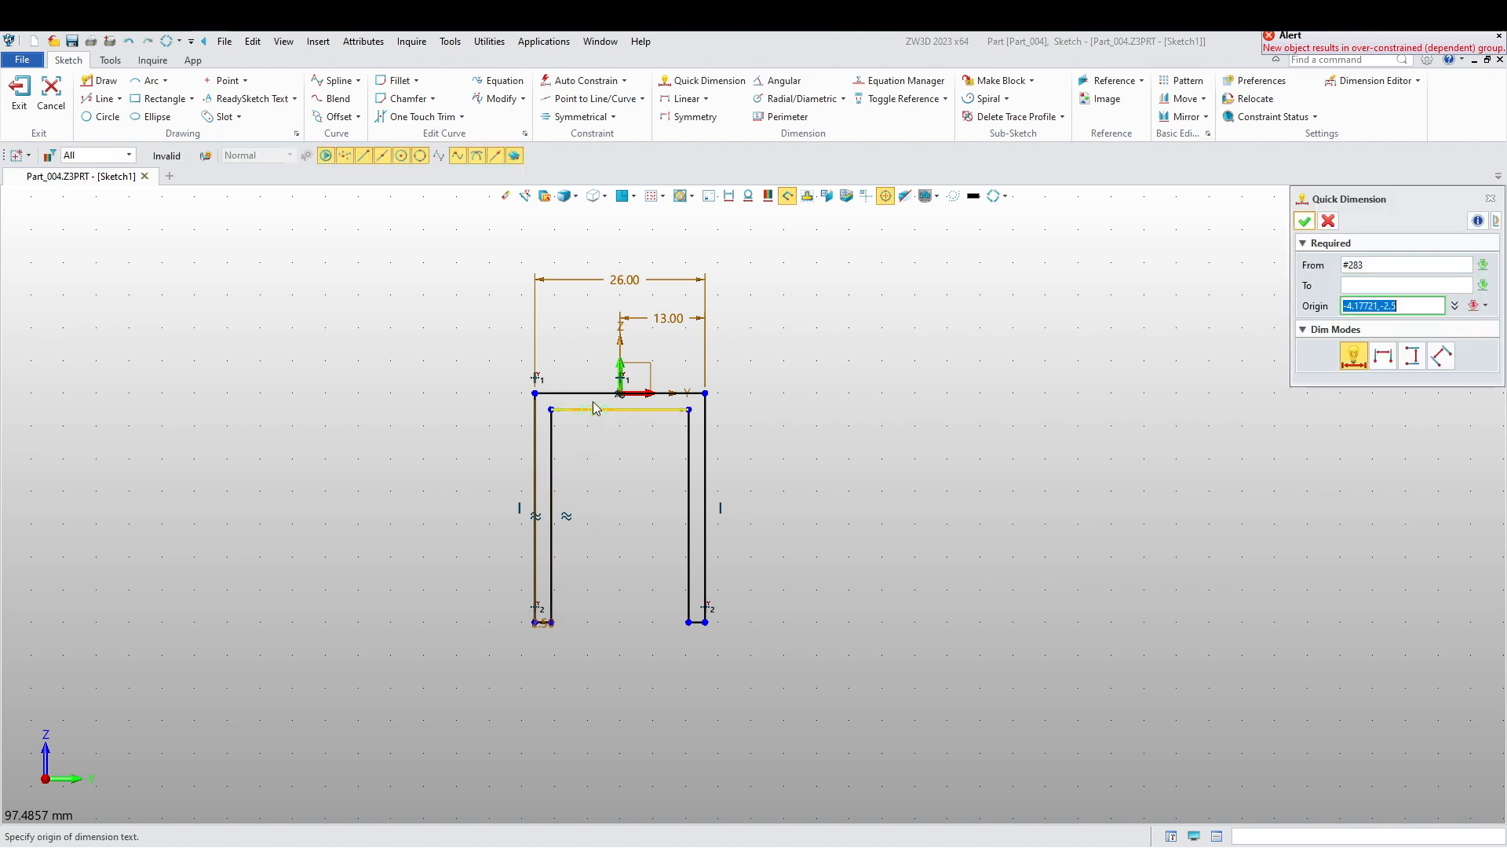
pyautogui.click(591, 393)
pyautogui.click(576, 428)
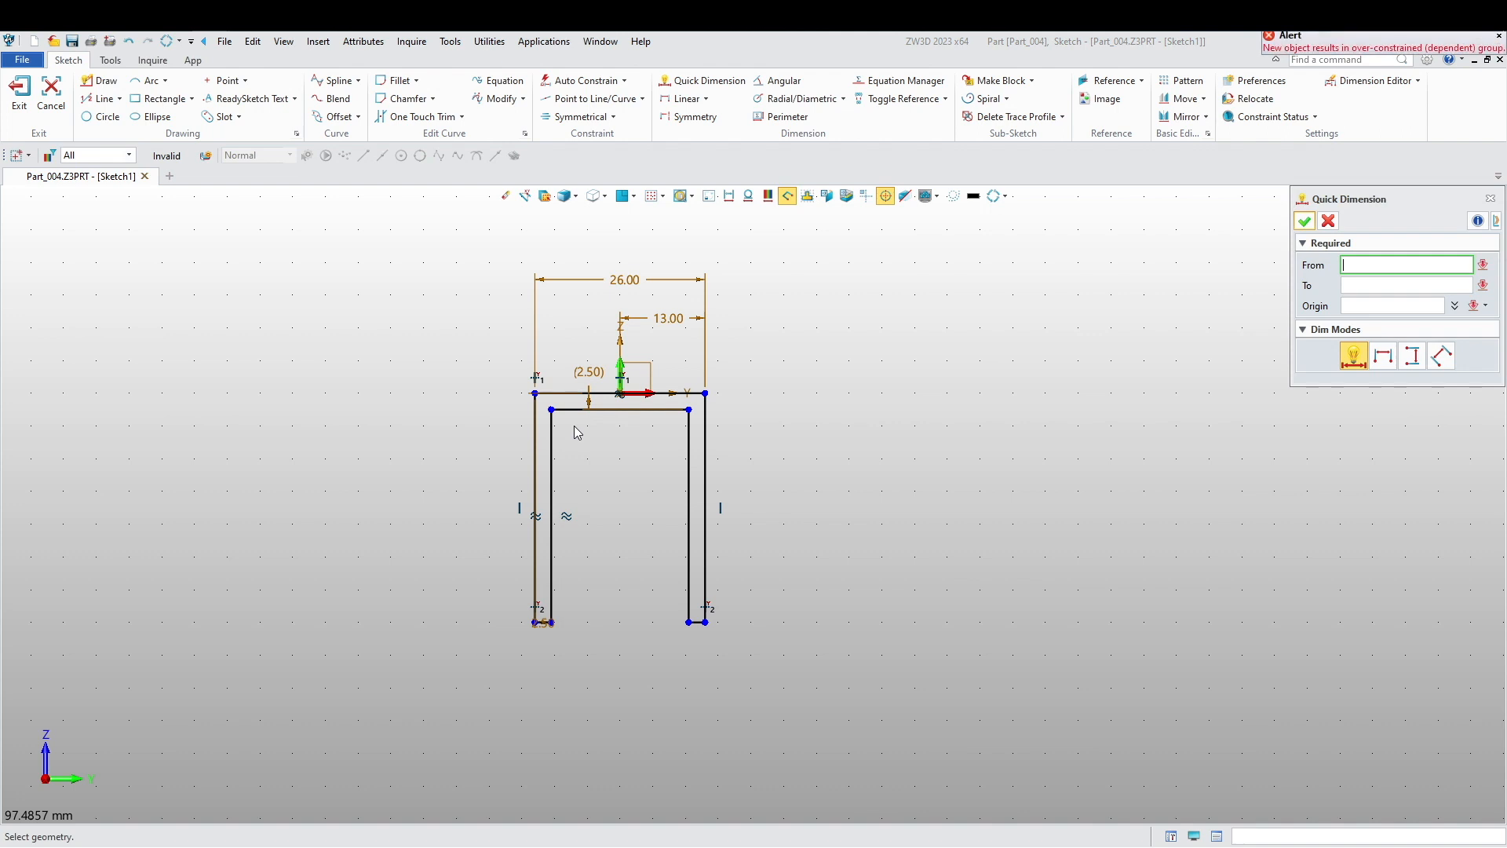
pyautogui.middleClick(573, 430)
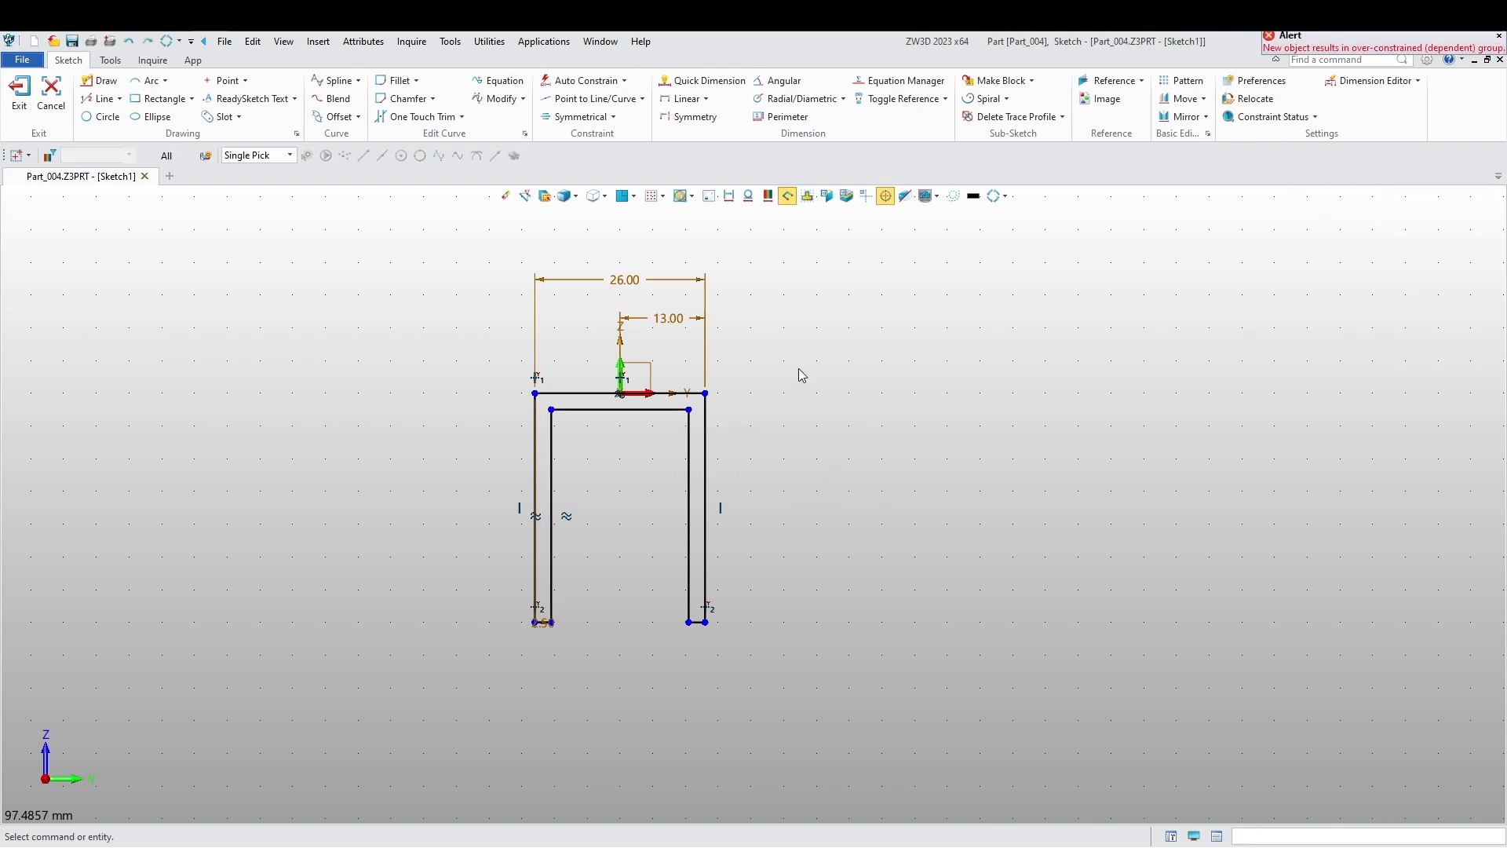
# - Dimension the right outer vertical line of the profile as 33 mm
pyautogui.moveTo(798, 369); pyautogui.dragTo(734, 345, button='middle')
pyautogui.click(702, 81)
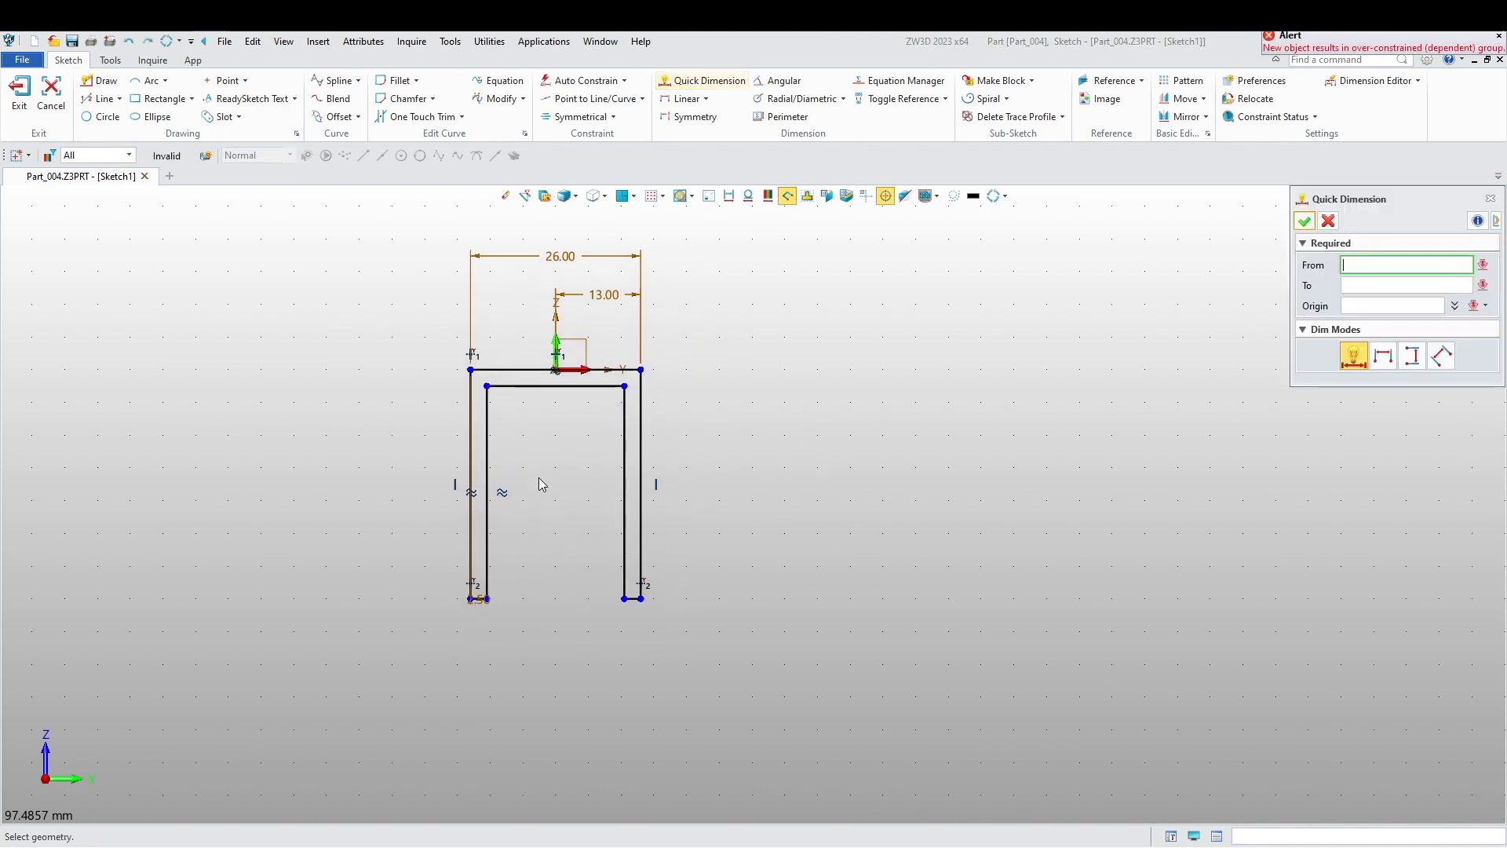
pyautogui.click(642, 417)
pyautogui.click(725, 490)
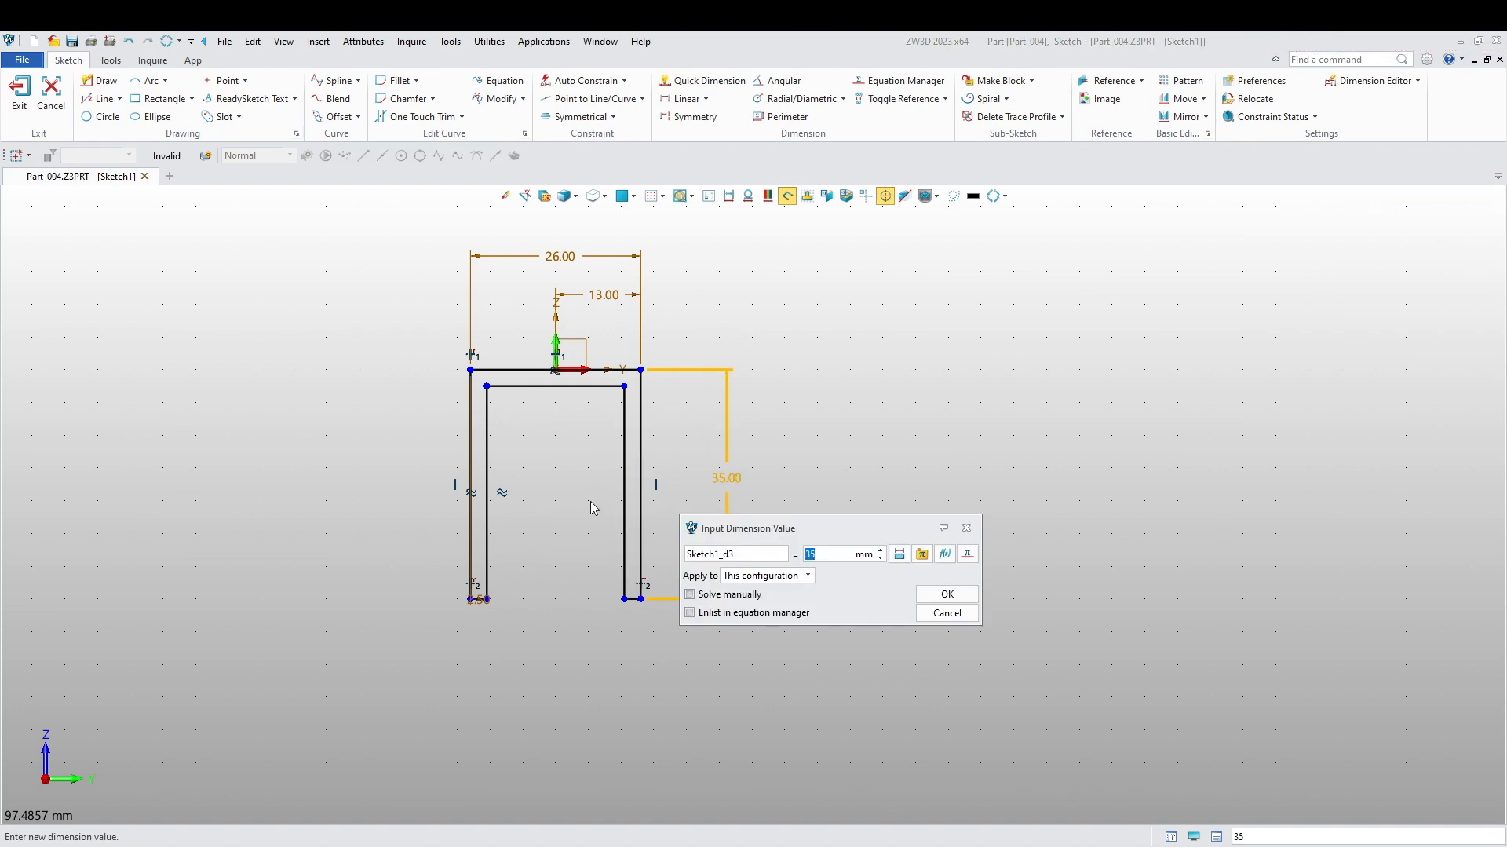
pyautogui.write('33')
pyautogui.press('Return')
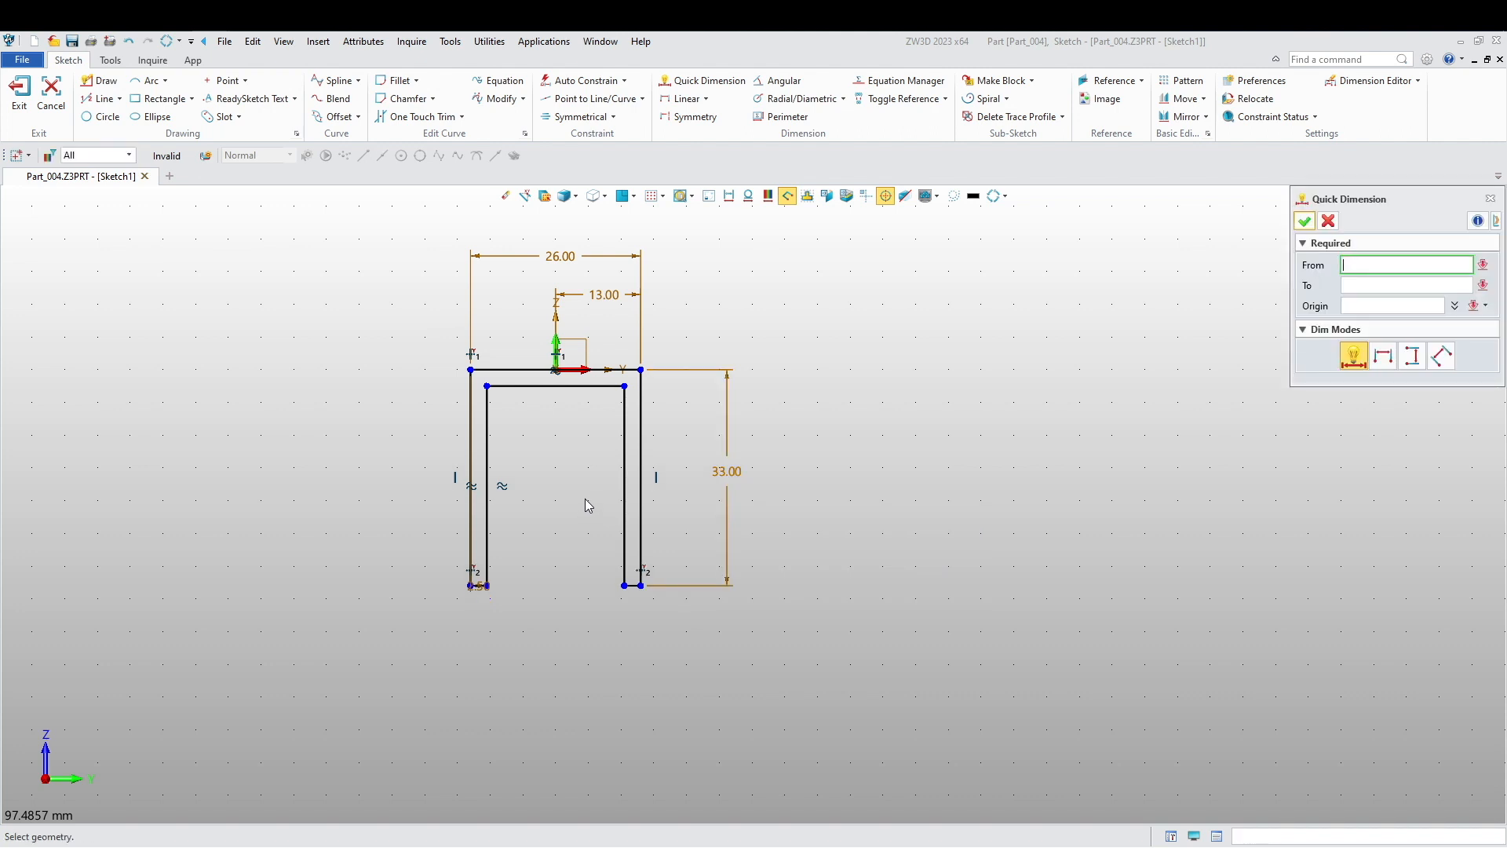
# - Auto-constrain the U-shaped profile sketch using the default base point and exit the sketch
pyautogui.moveTo(558, 516); pyautogui.dragTo(545, 555, button='right')
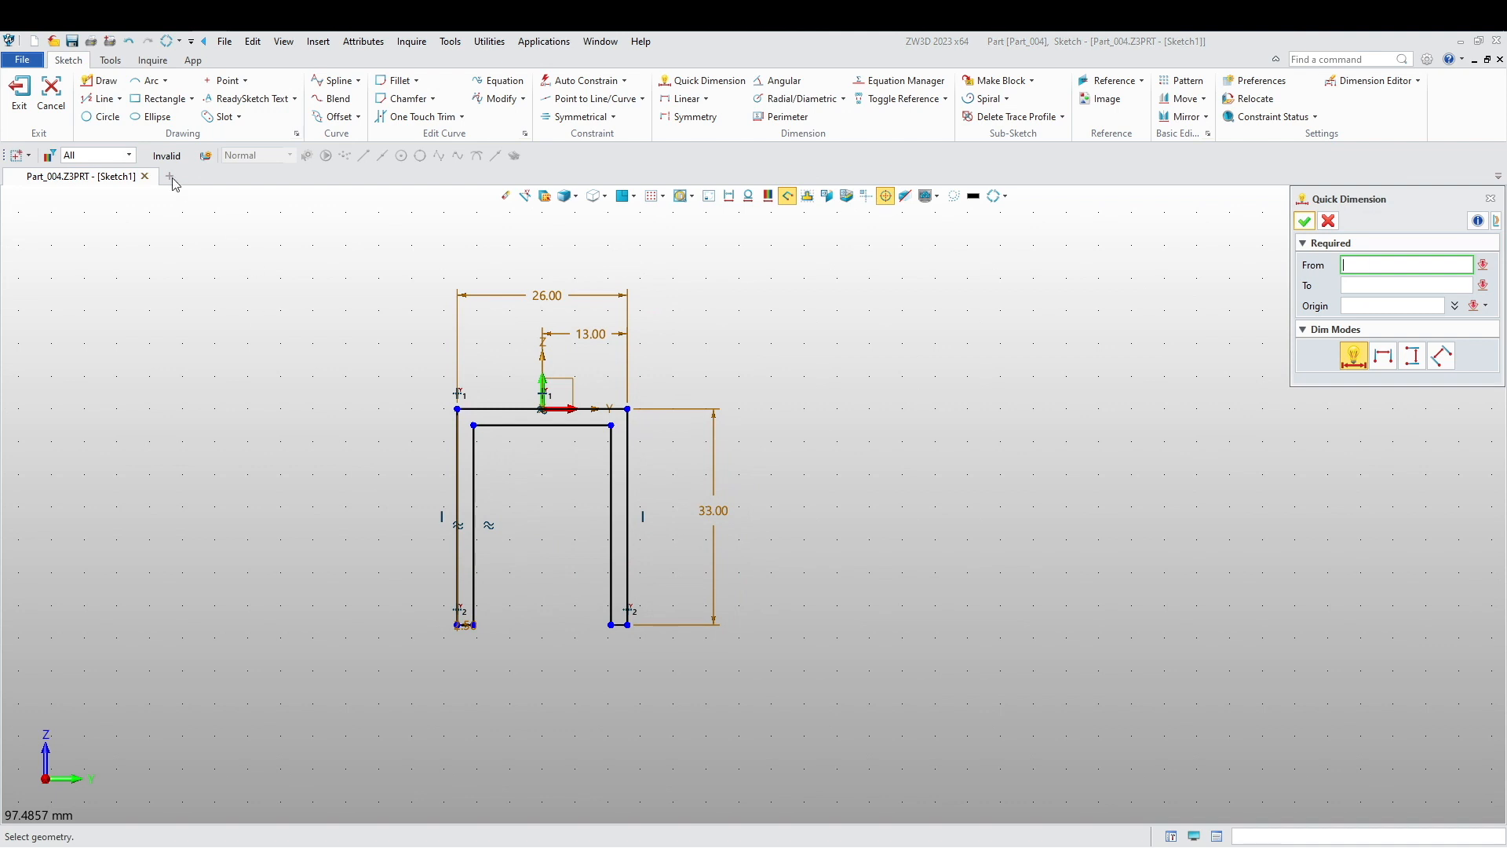
pyautogui.click(19, 94)
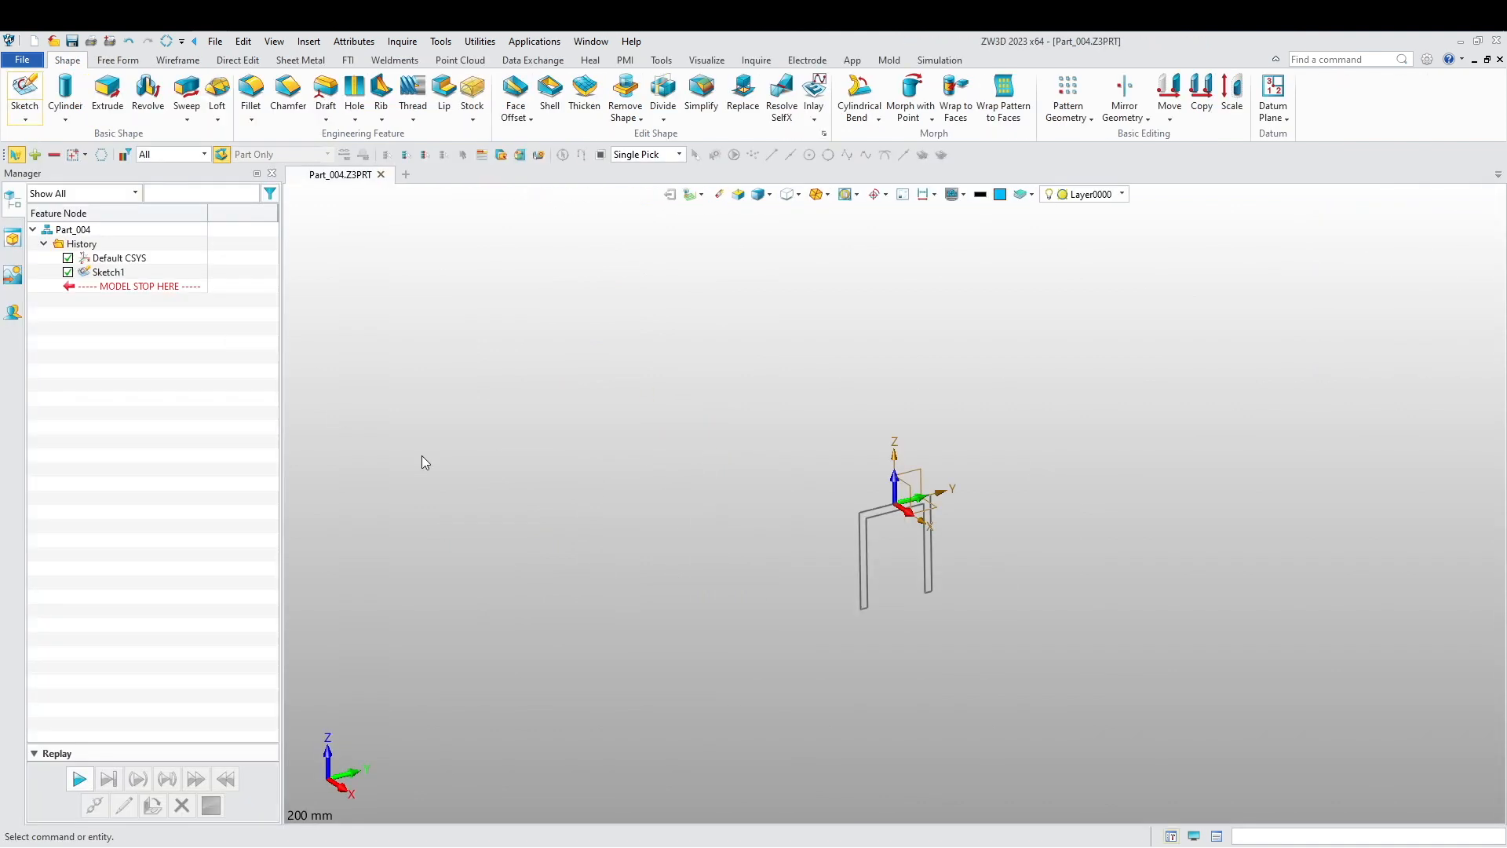
pyautogui.rightClick(596, 413)
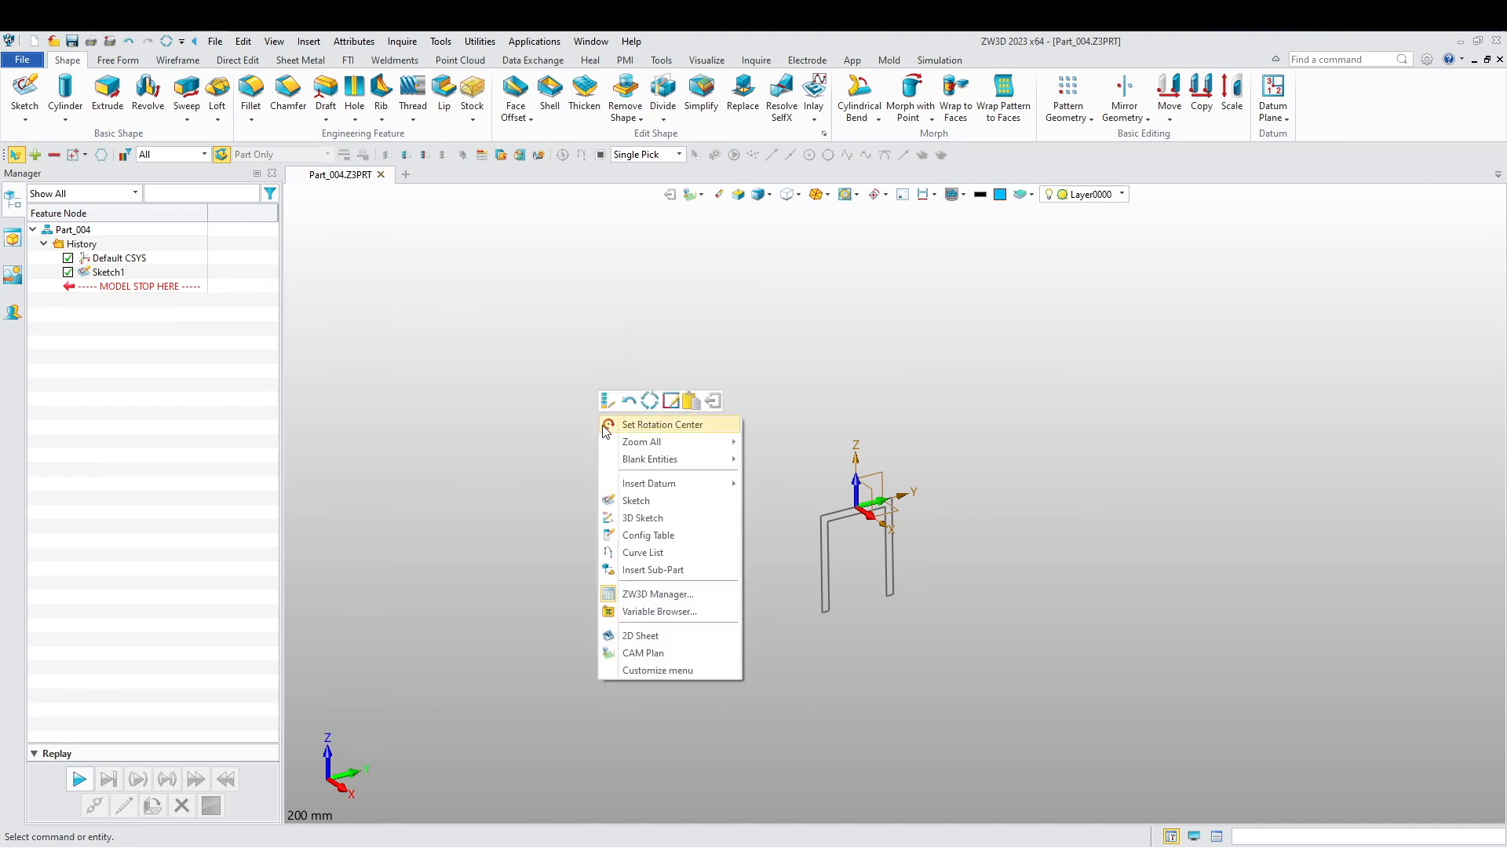
pyautogui.click(620, 427)
pyautogui.click(585, 80)
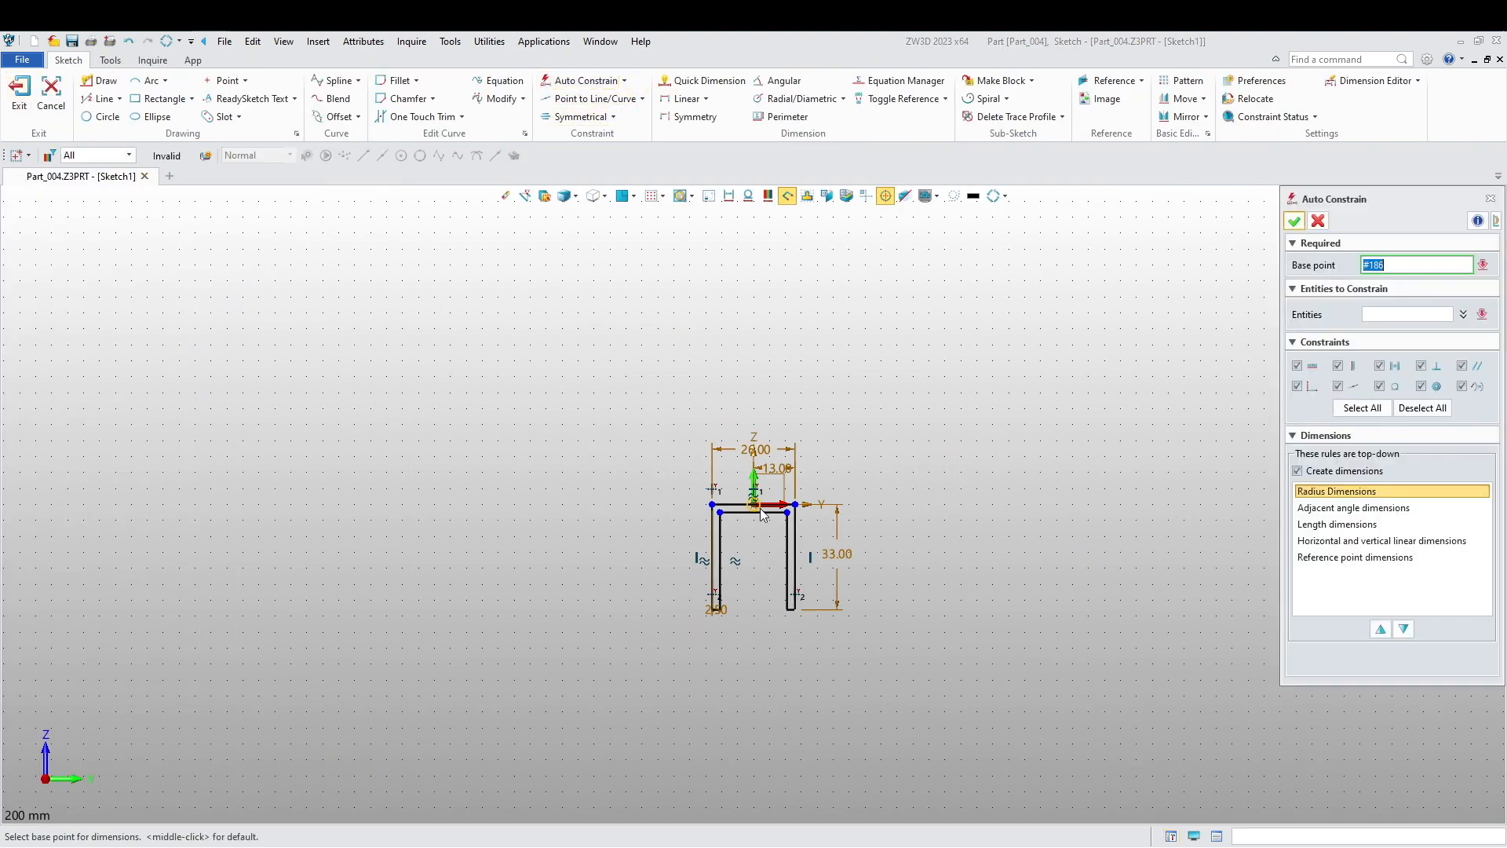
pyautogui.click(1294, 221)
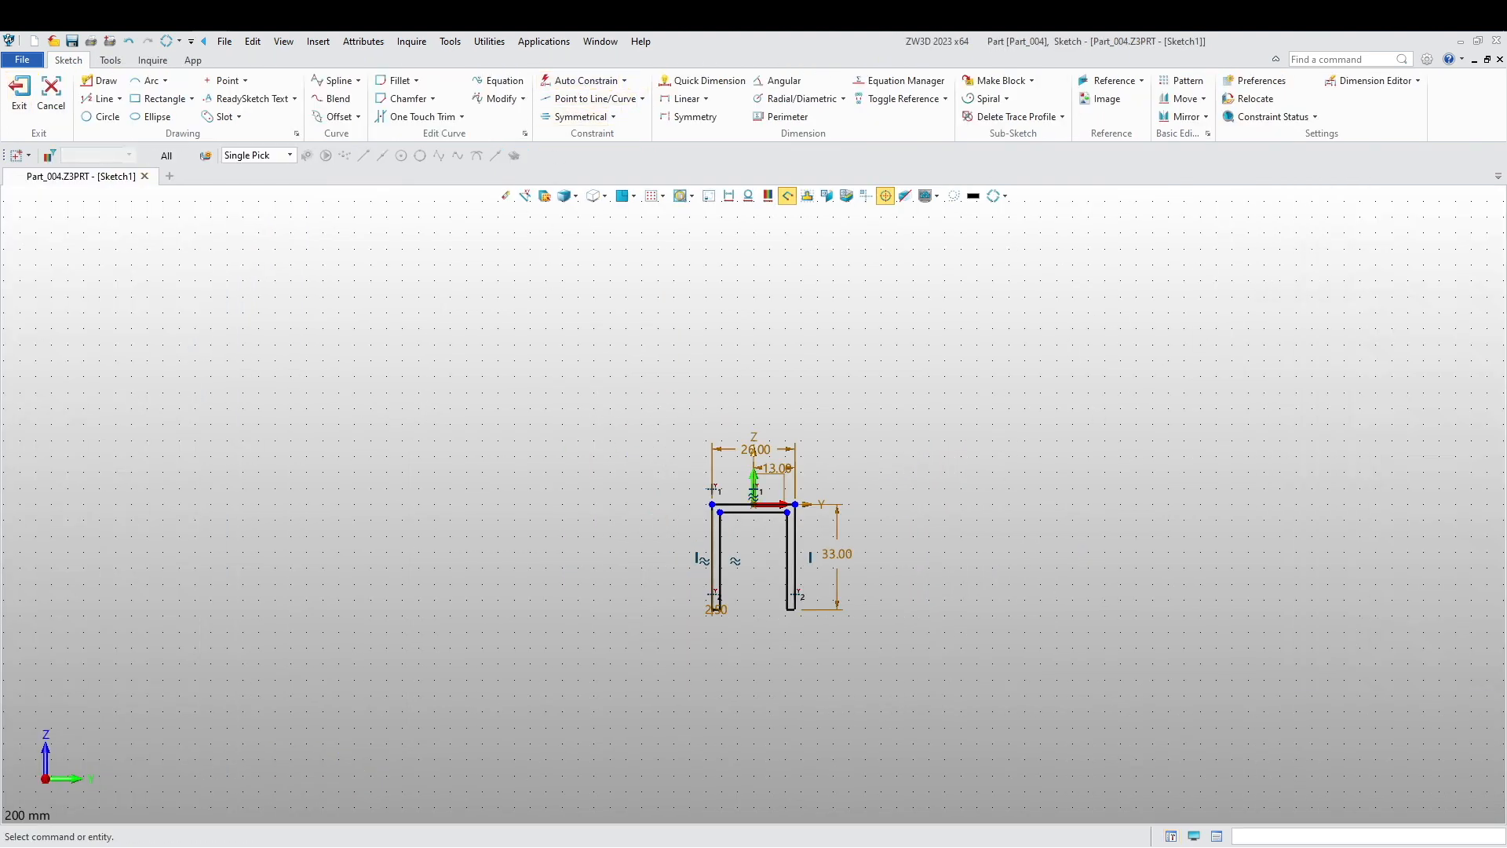
pyautogui.click(16, 123)
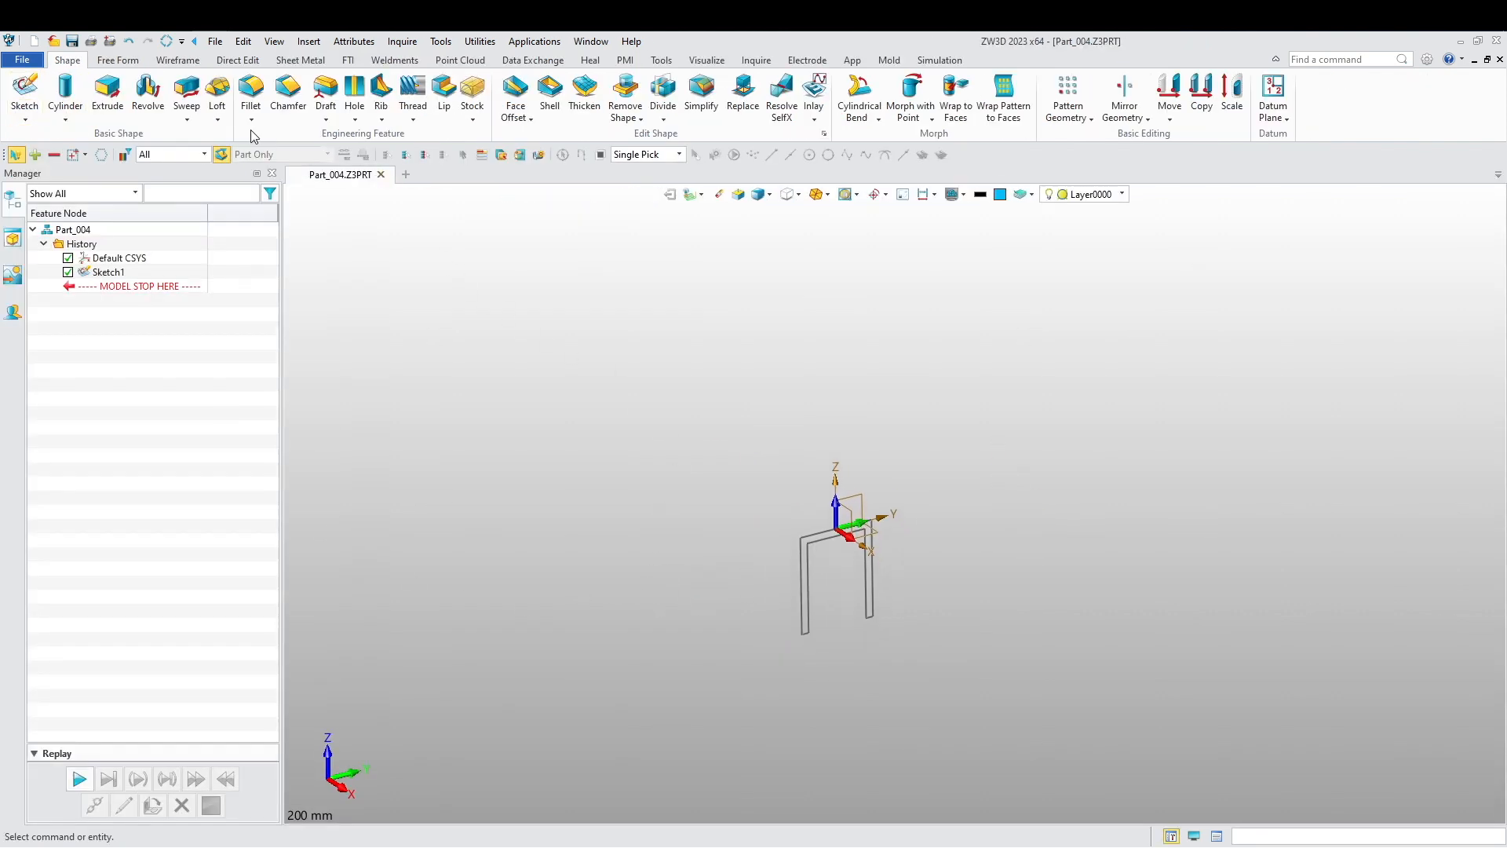
# - Extrude the U-shaped profile to both sides as a base solid, from 10 mm to -10 mm
pyautogui.click(108, 90)
pyautogui.click(803, 605)
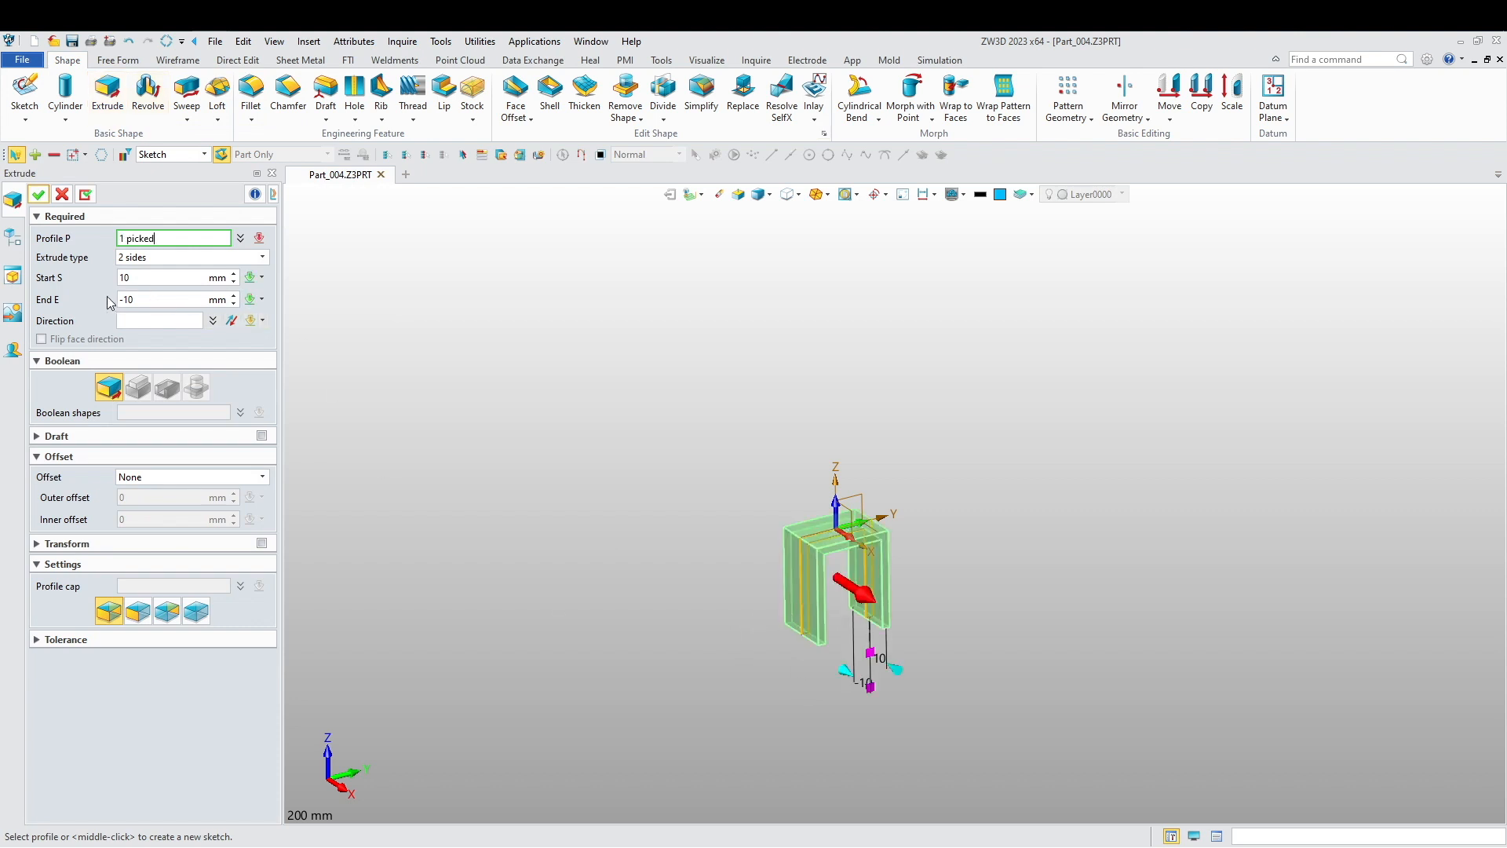
pyautogui.click(38, 193)
pyautogui.moveTo(710, 639); pyautogui.dragTo(832, 681, button='middle')
pyautogui.scroll(2, 823, 662)
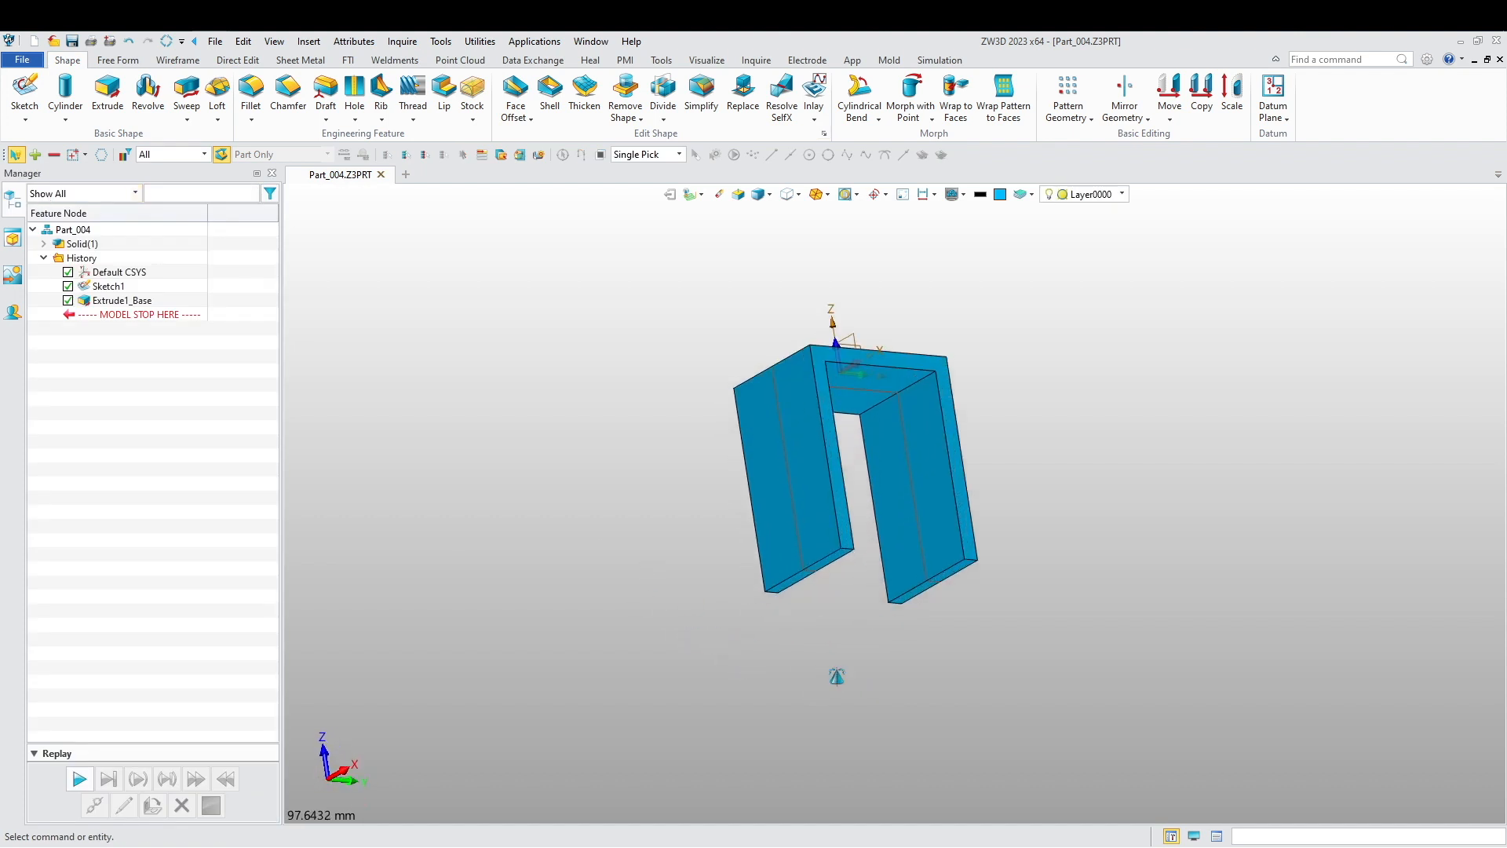
# - Fillet the four short corner edges at the lower ends of both legs with a 10 mm radius
pyautogui.click(258, 88)
pyautogui.scroll(5, 934, 614)
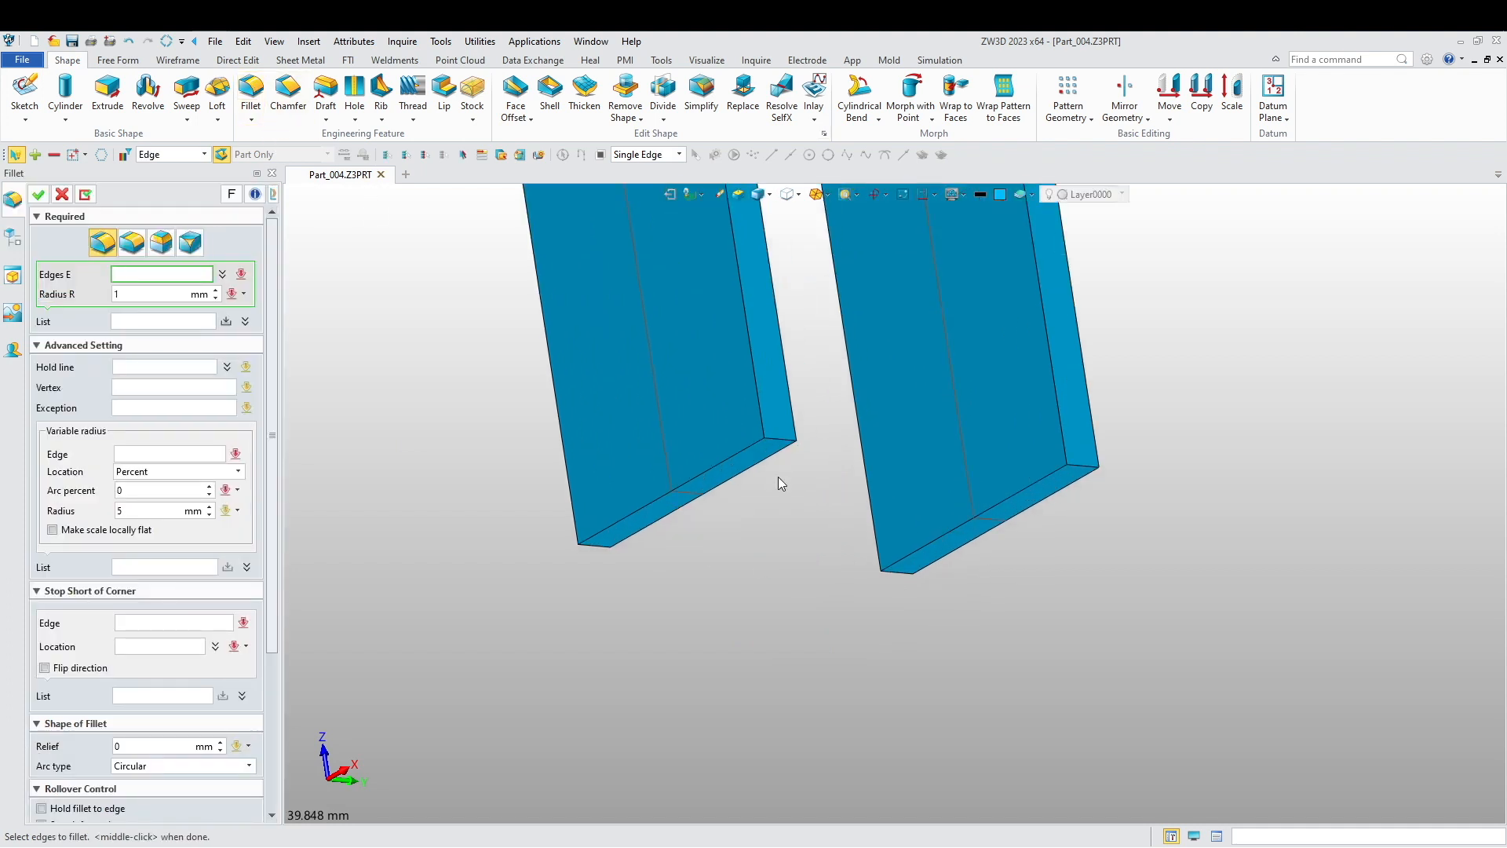
pyautogui.click(1075, 467)
pyautogui.click(1077, 470)
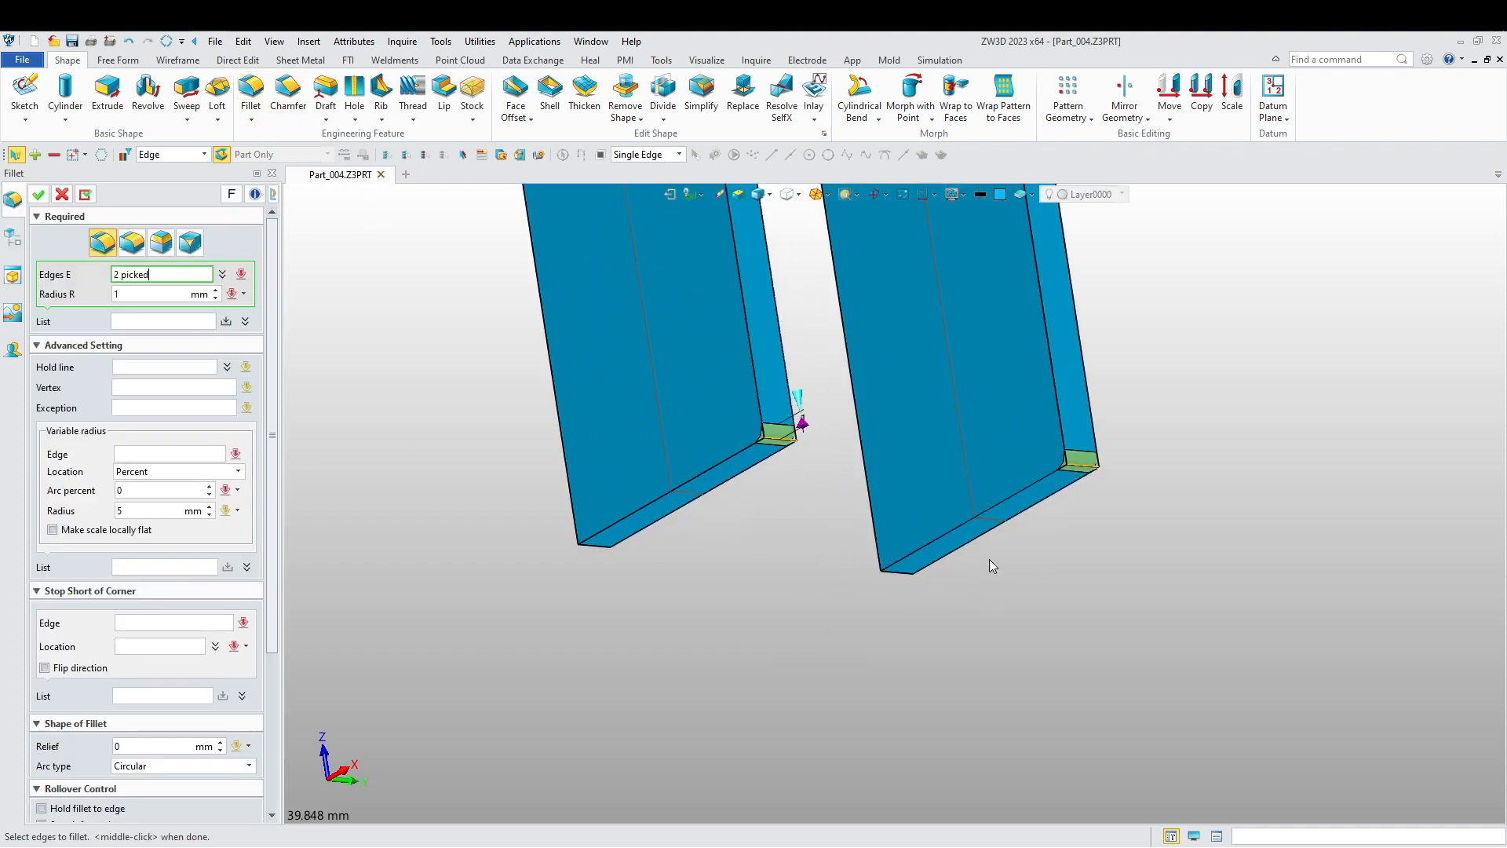
pyautogui.click(902, 577)
pyautogui.middleClick(192, 310)
pyautogui.press('Return')
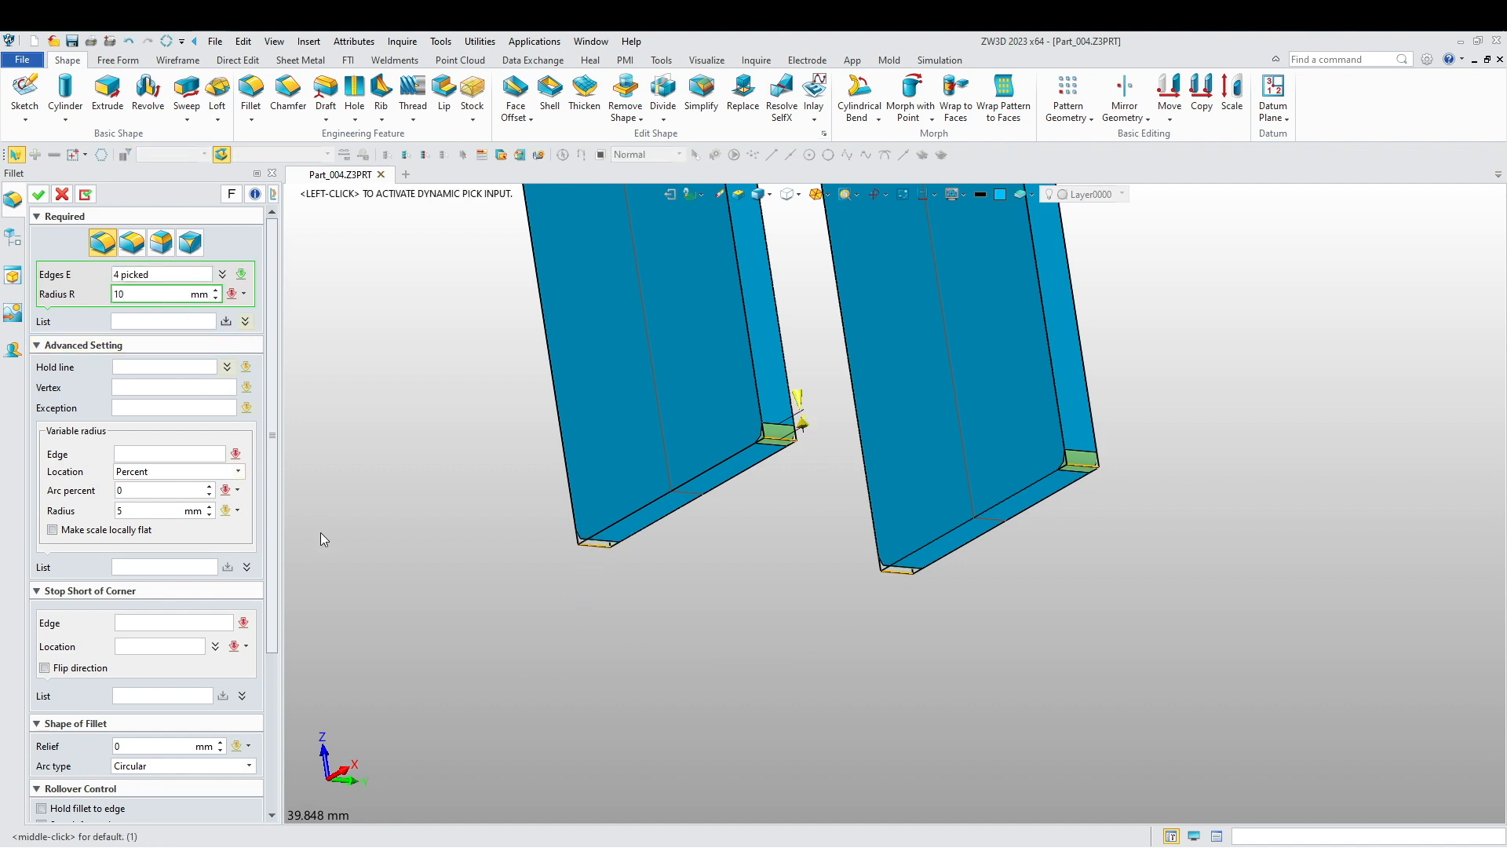
pyautogui.scroll(-5, 482, 574)
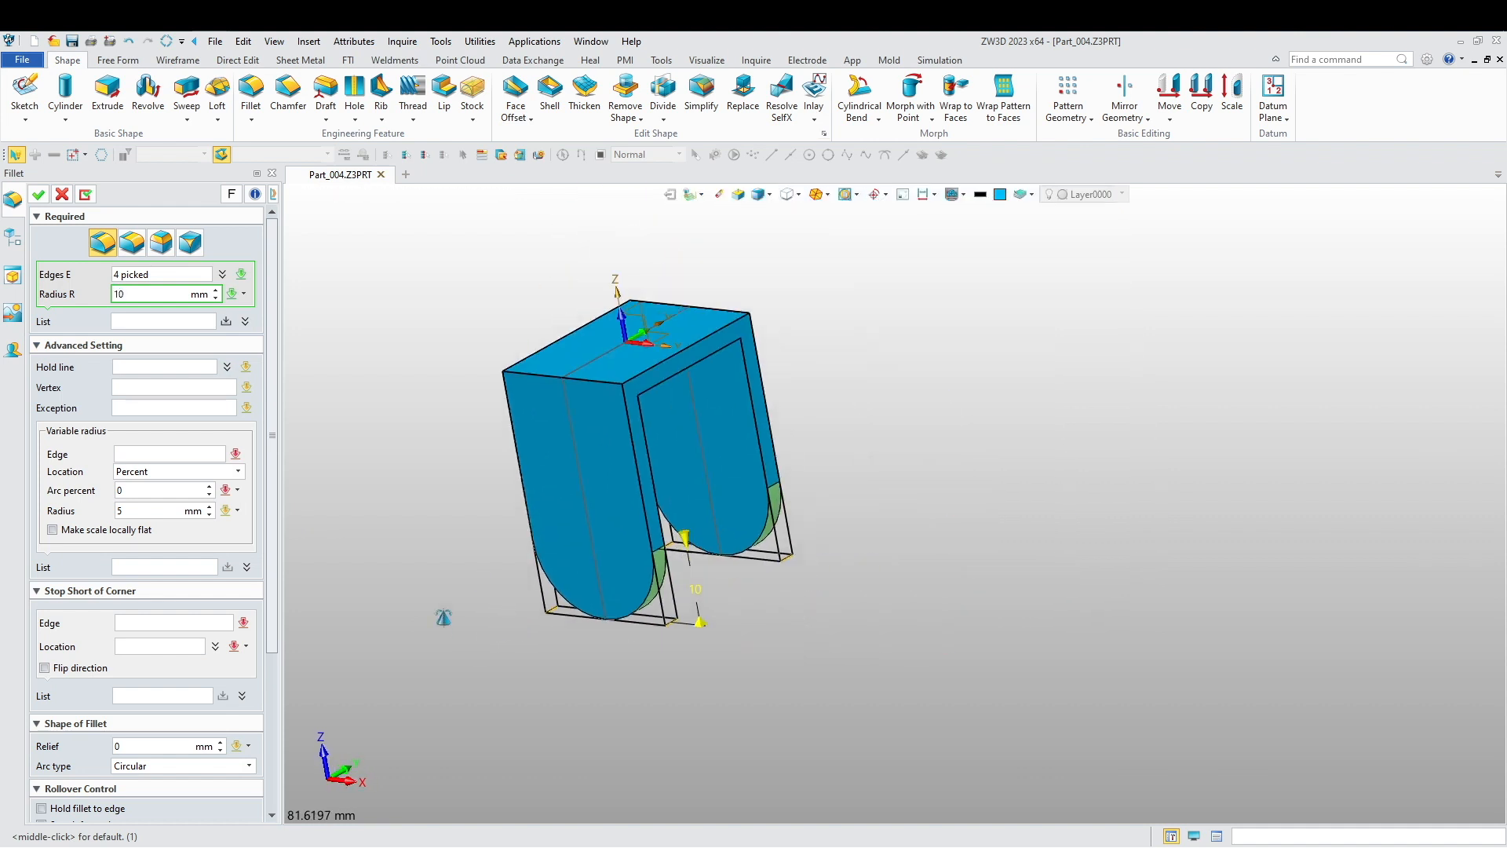
pyautogui.middleClick(63, 233)
# - Open a new sketch on the default XZ plane and show the solid in wireframe
pyautogui.moveTo(370, 469); pyautogui.dragTo(475, 630, button='middle')
pyautogui.rightClick(436, 390)
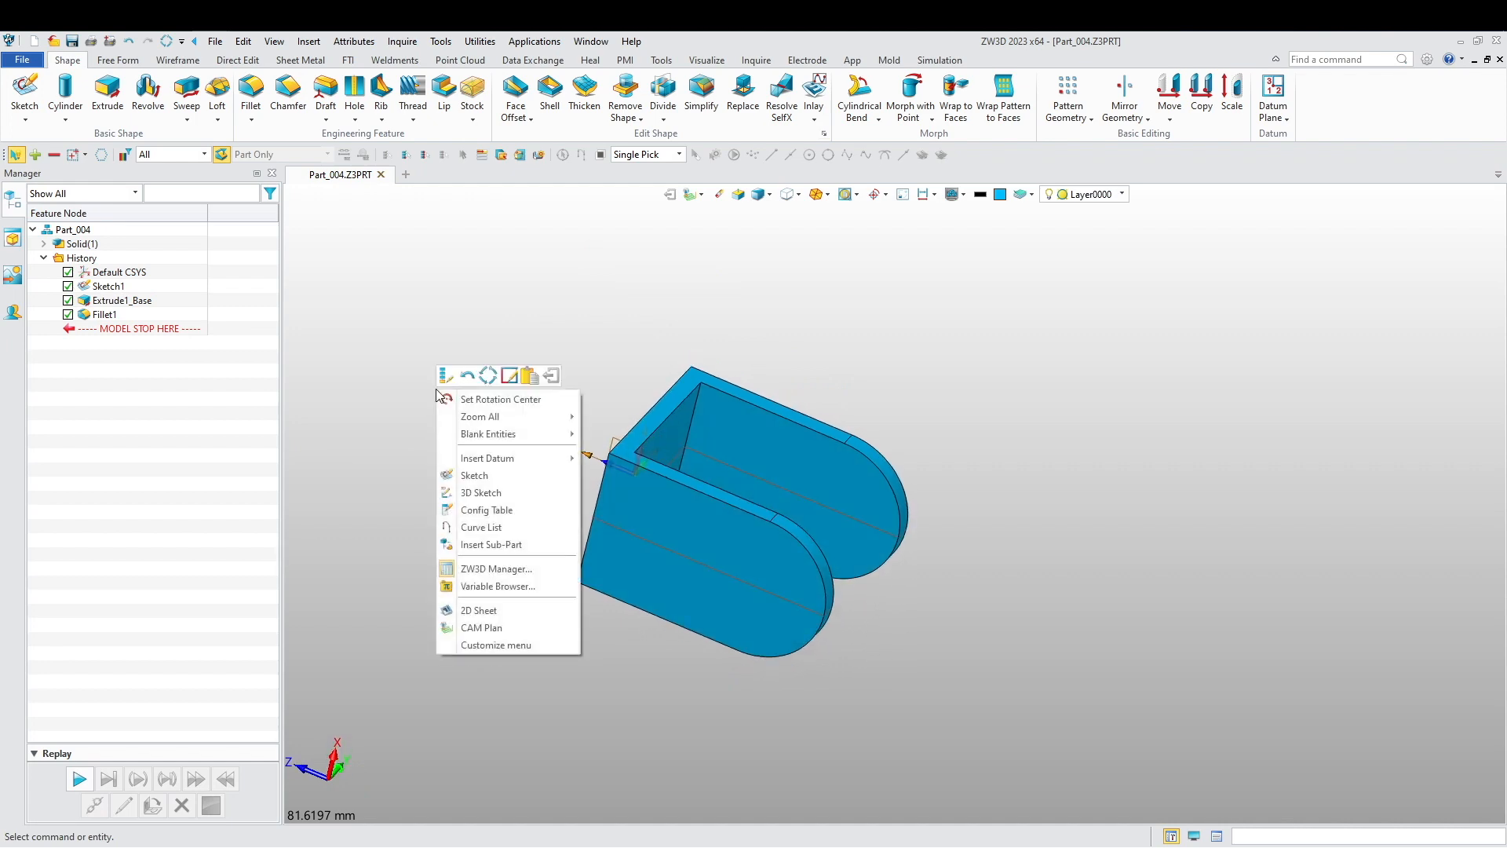
pyautogui.click(471, 481)
pyautogui.click(600, 453)
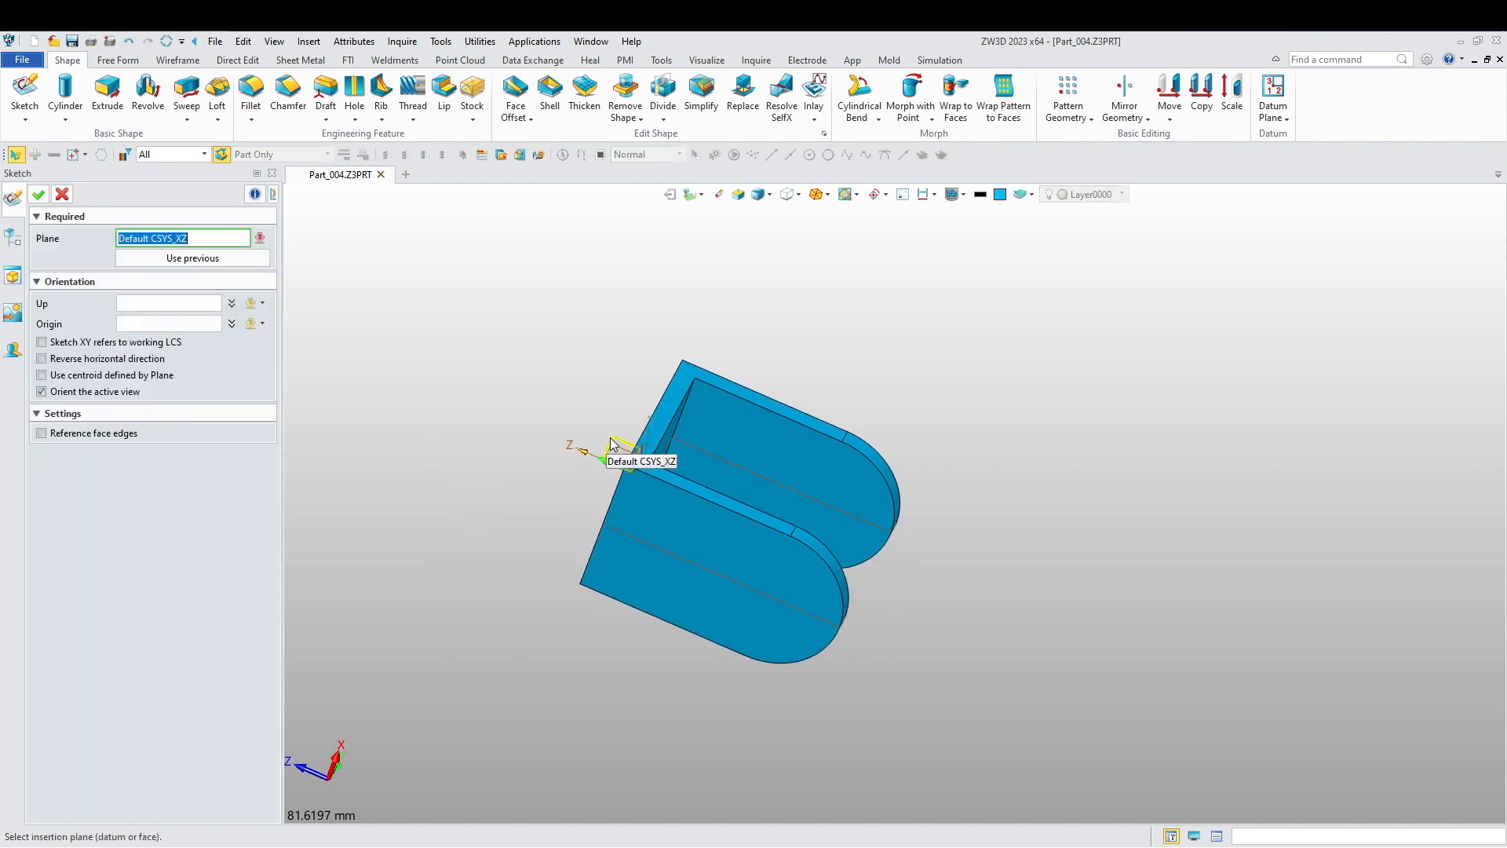
pyautogui.middleClick(501, 440)
pyautogui.scroll(3, 691, 345)
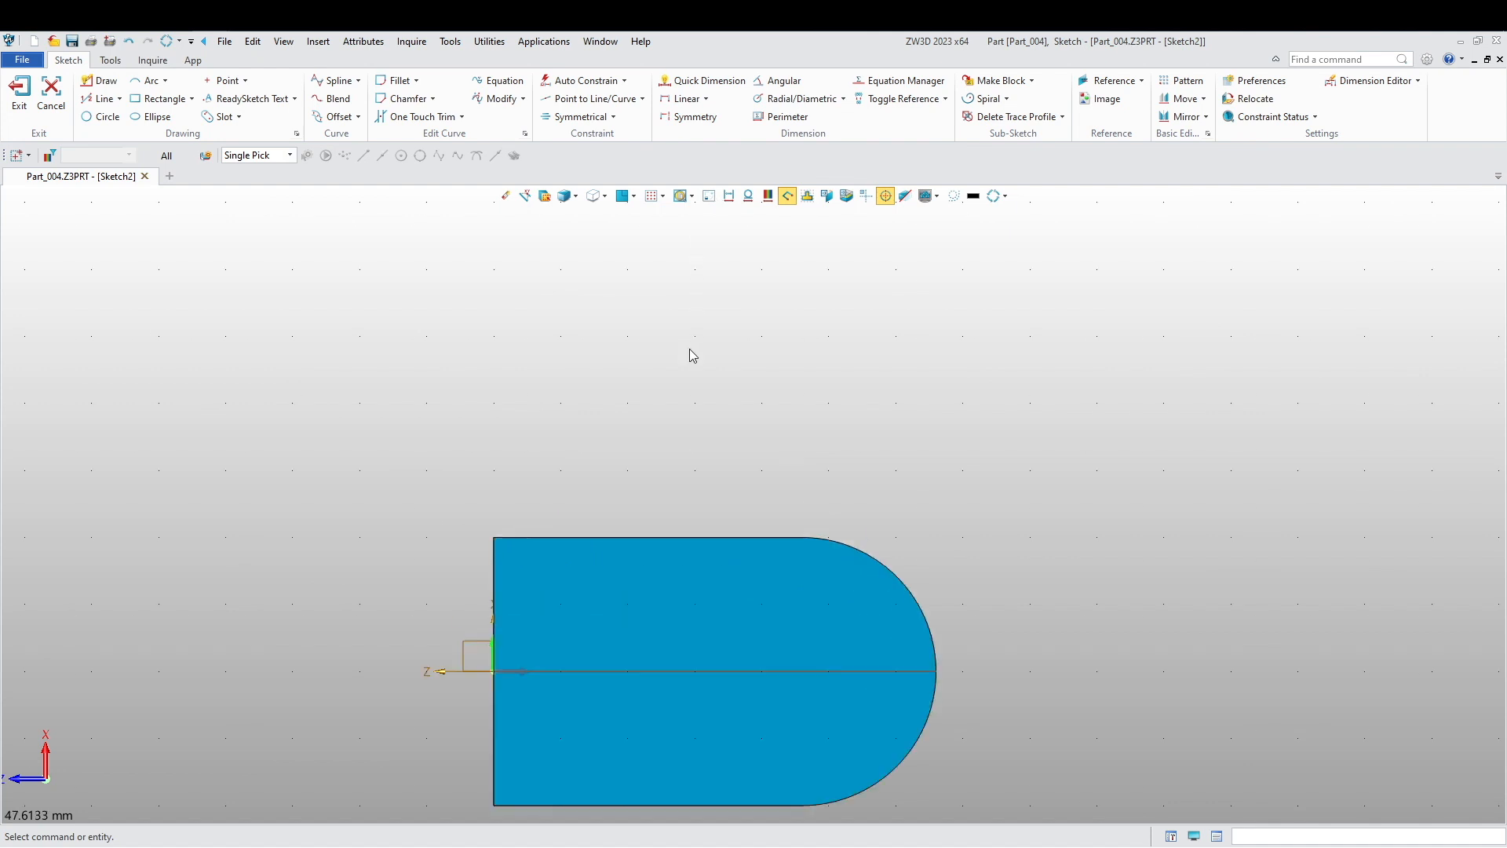
pyautogui.click(565, 196)
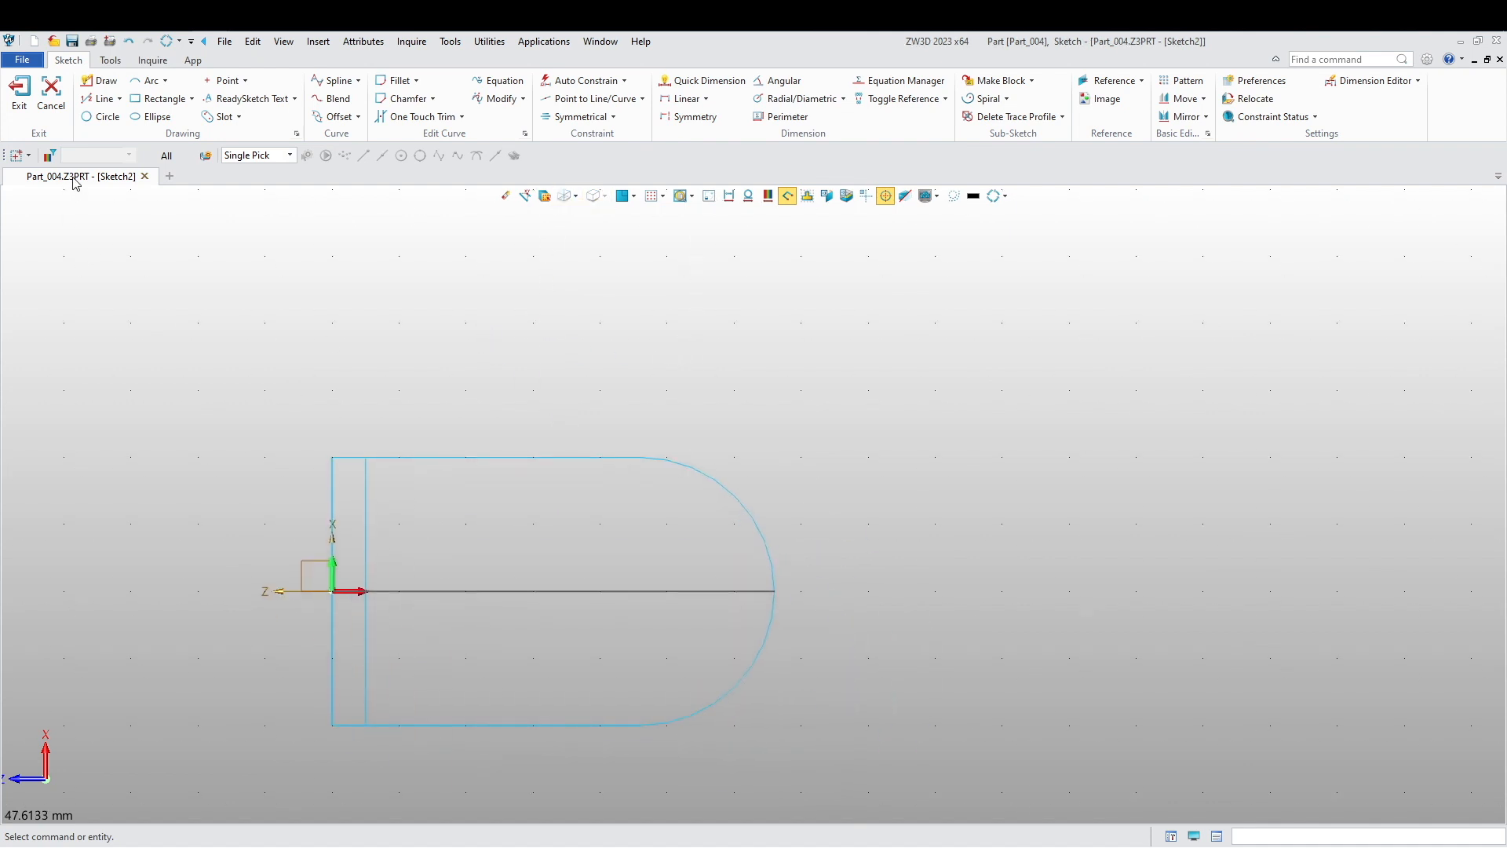
# - Draw a 5.2 mm diameter circle at the curvature center of the leg's rounded end and exit the sketch
pyautogui.click(107, 117)
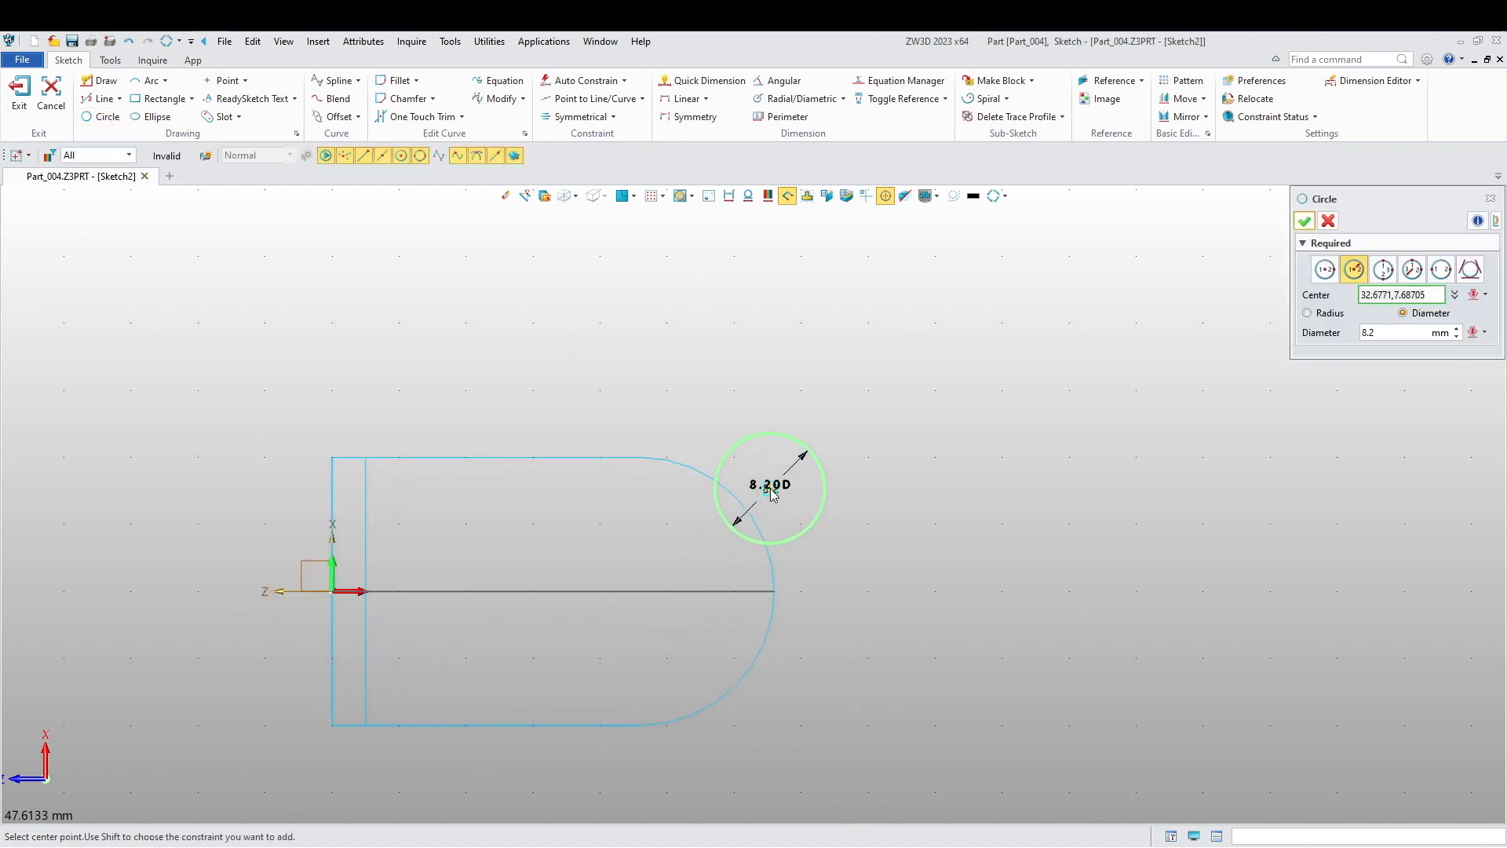
pyautogui.rightClick(772, 492)
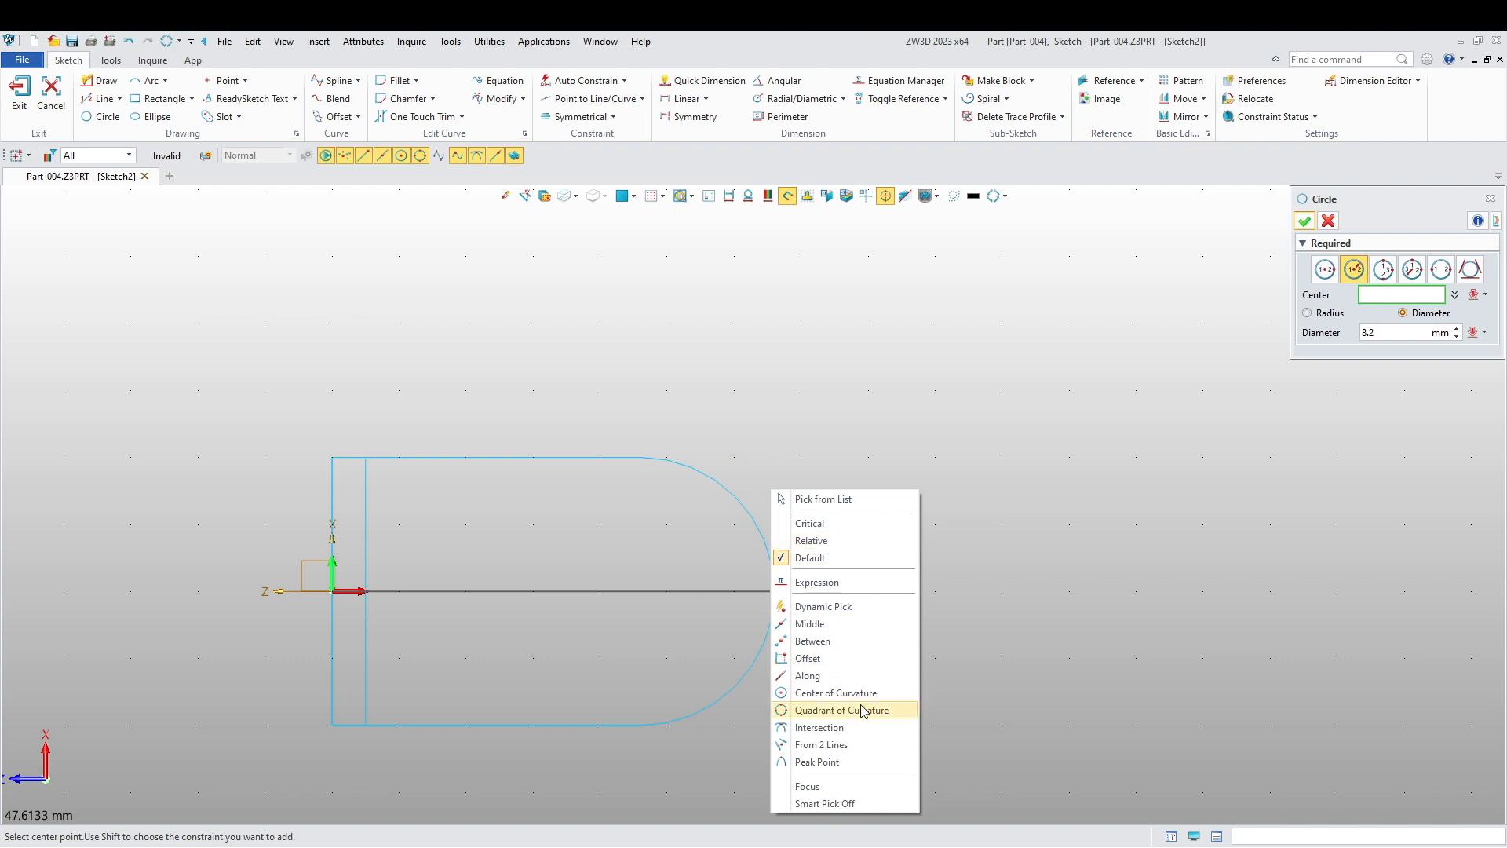
pyautogui.click(842, 692)
pyautogui.click(748, 516)
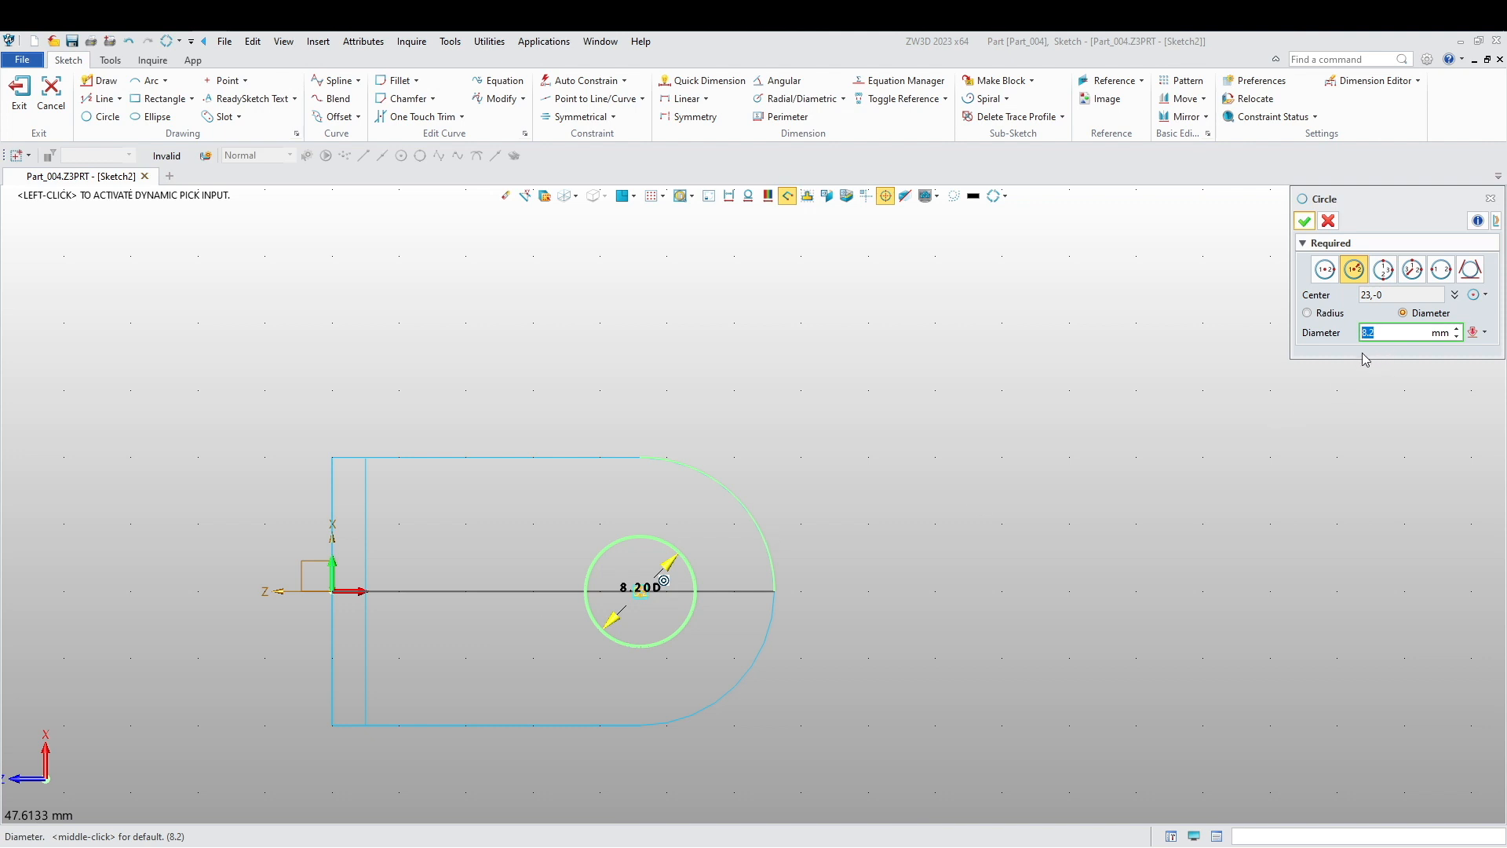
pyautogui.press('Return')
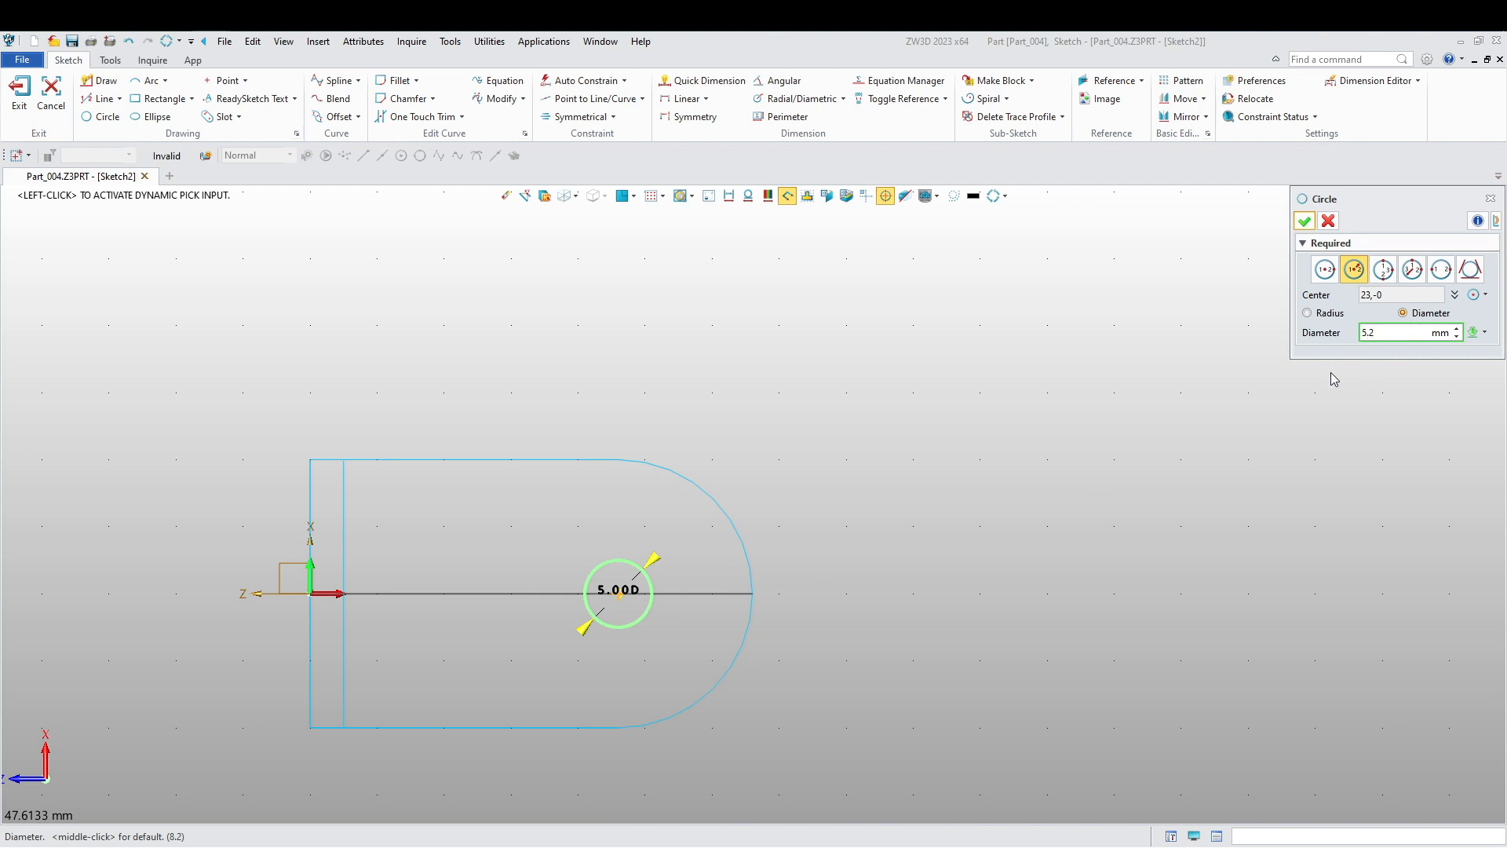
pyautogui.click(1304, 221)
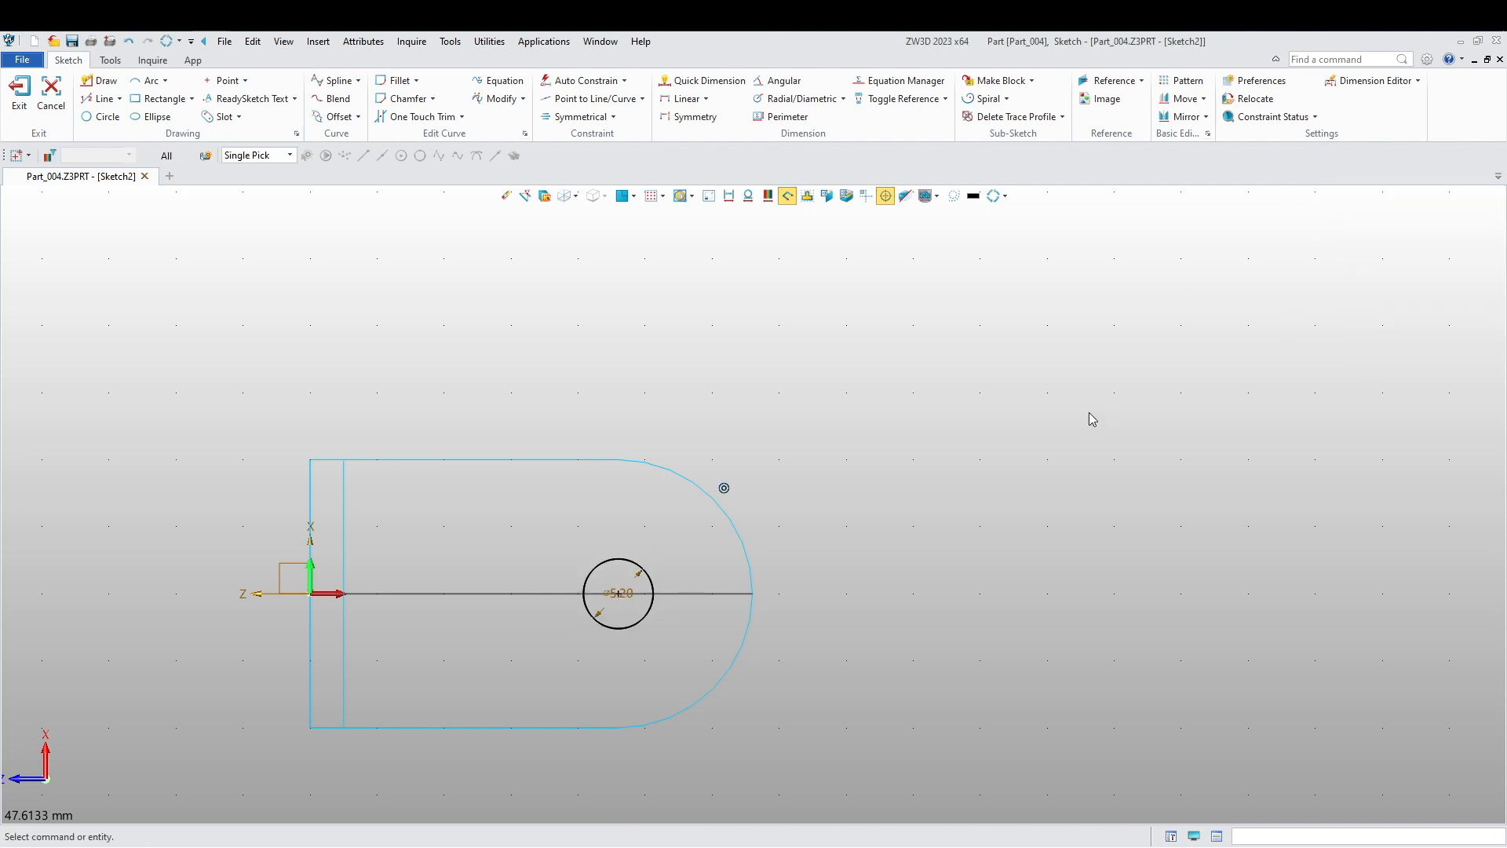
pyautogui.click(20, 96)
# - Restore shaded display and cut the 5.2 mm circle through both legs with a two-sided extrude from about 20.2 to -22.3 mm
pyautogui.moveTo(497, 569); pyautogui.dragTo(636, 511, button='middle')
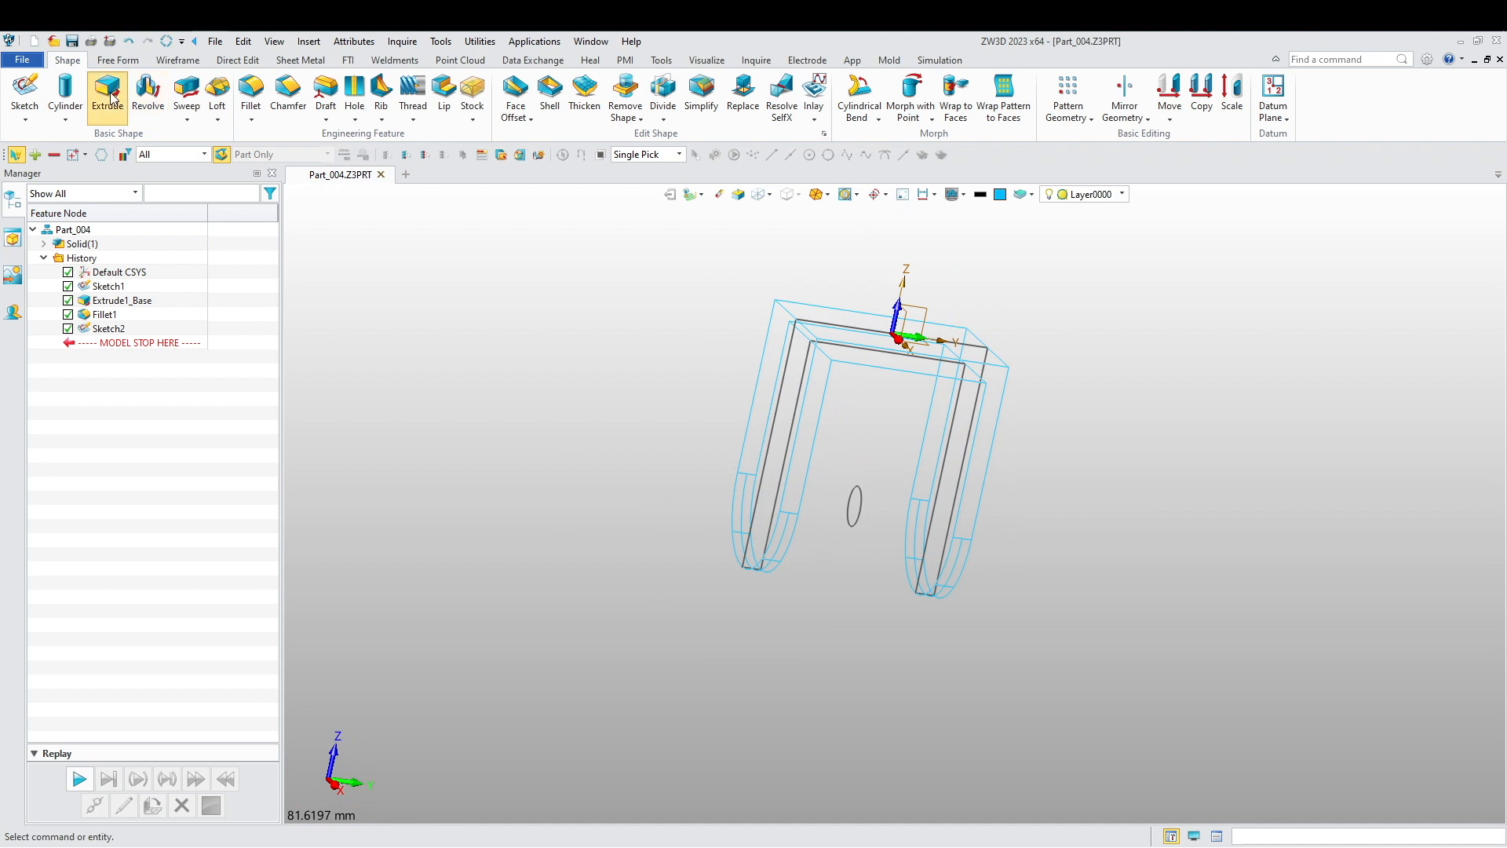
pyautogui.click(108, 91)
pyautogui.moveTo(808, 501); pyautogui.dragTo(807, 547, button='middle')
pyautogui.click(759, 194)
pyautogui.click(860, 517)
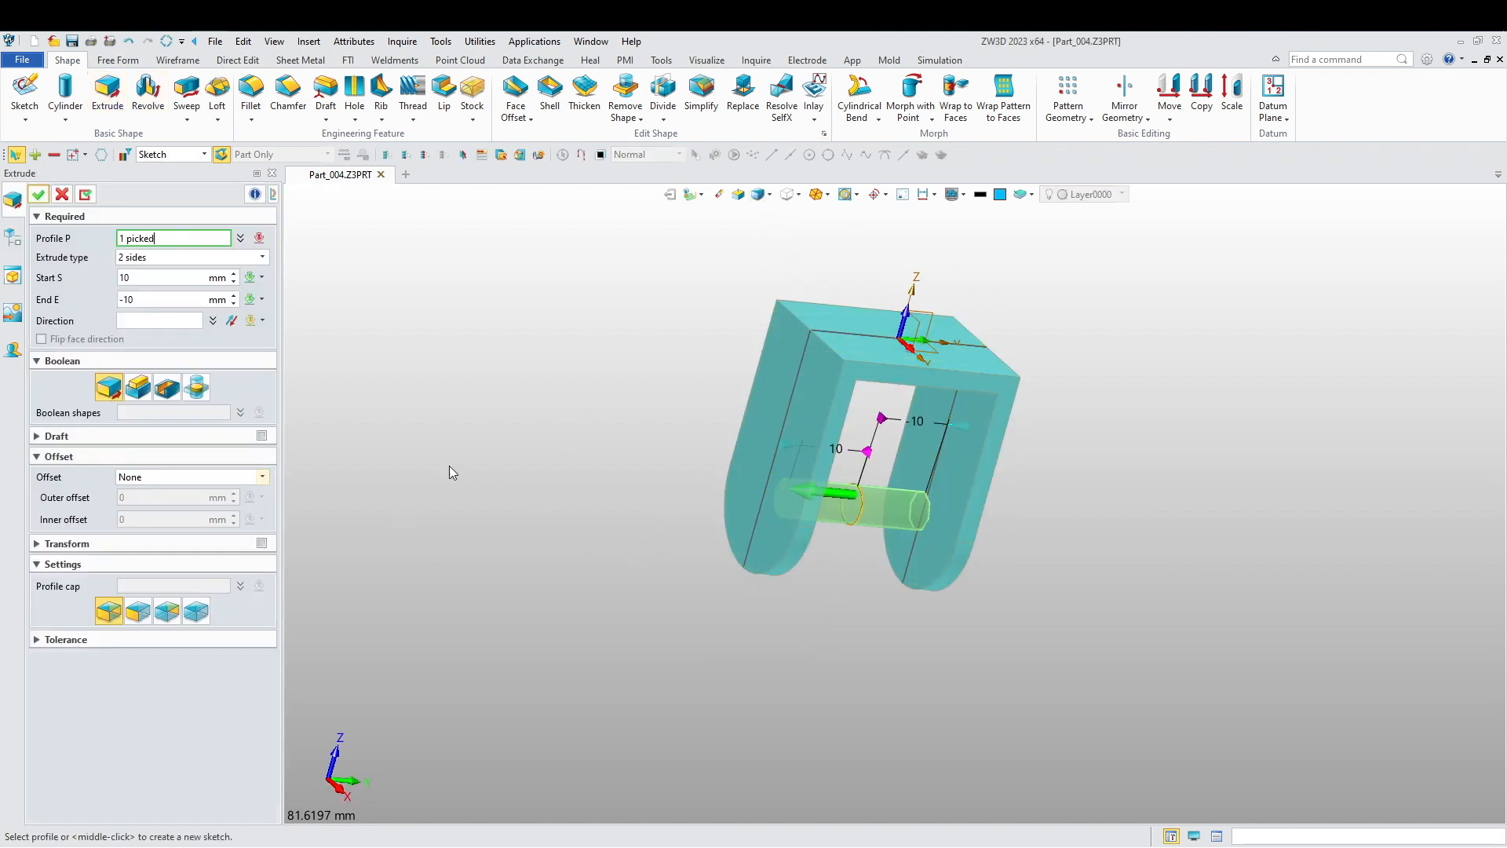
pyautogui.moveTo(767, 578); pyautogui.dragTo(905, 463, button='middle')
pyautogui.moveTo(962, 429); pyautogui.dragTo(1012, 431)
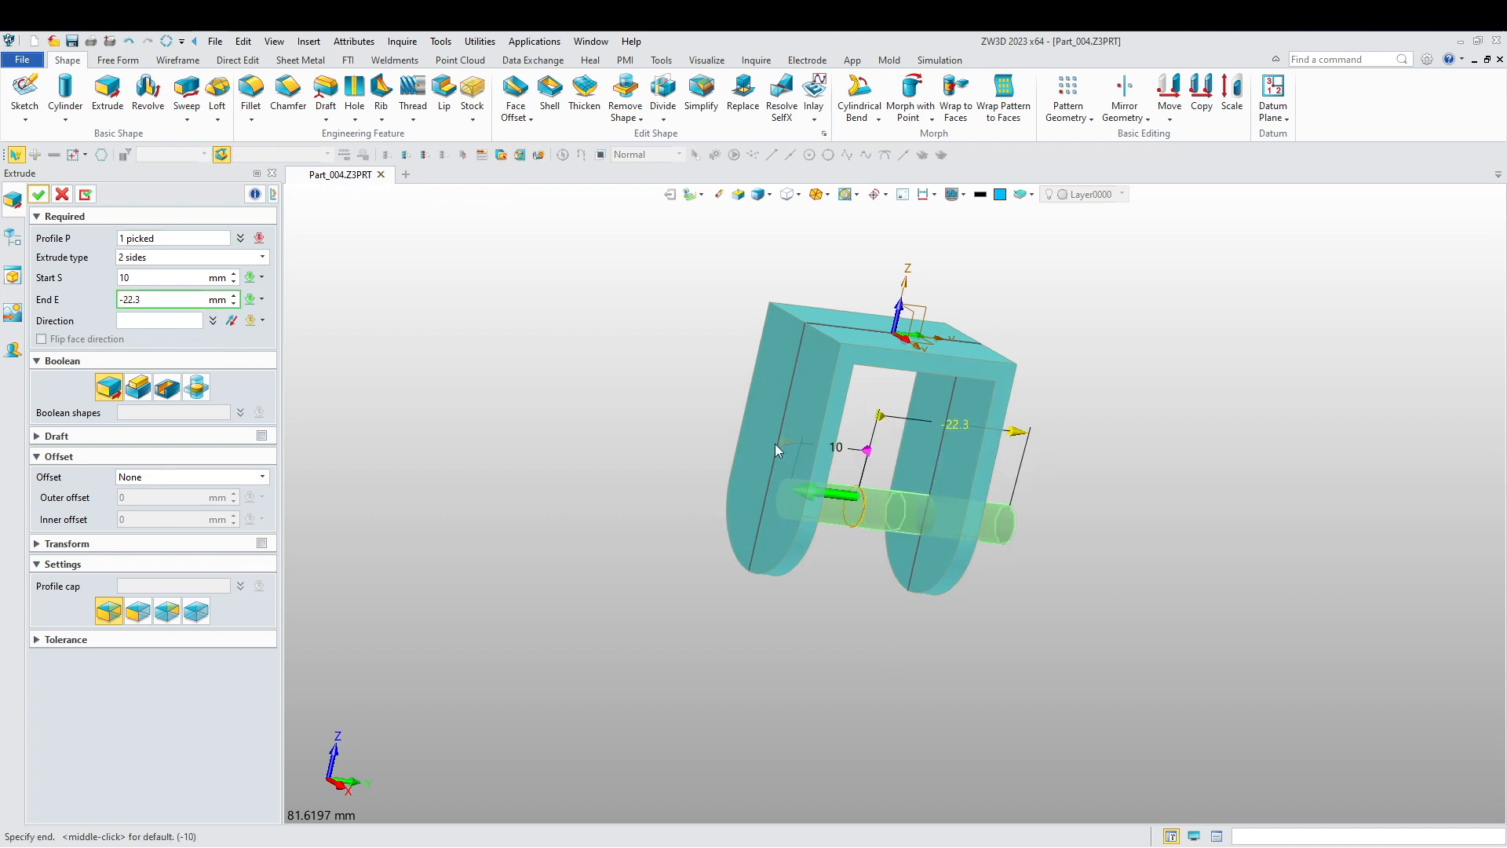
pyautogui.moveTo(775, 444); pyautogui.dragTo(701, 484)
pyautogui.click(168, 387)
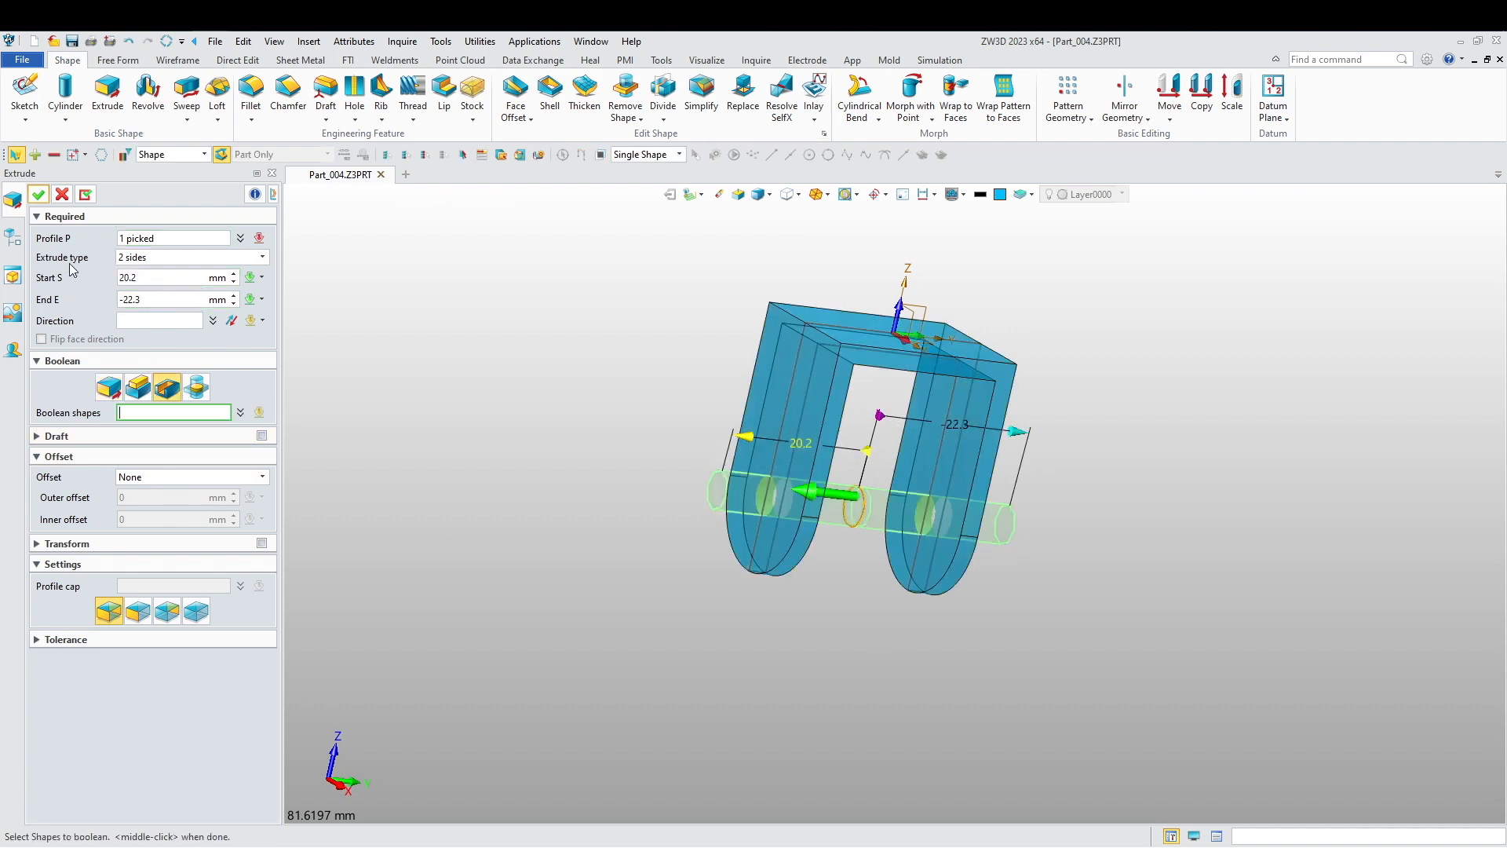
pyautogui.middleClick(532, 495)
# - Open a new sketch on the default XY plane at the bracket's top face
pyautogui.moveTo(531, 495)
pyautogui.mouseDown(button='right')
pyautogui.moveTo(598, 591)
pyautogui.moveTo(549, 576)
pyautogui.moveTo(569, 549)
pyautogui.mouseUp(button='right')
pyautogui.rightClick(579, 447)
pyautogui.click(630, 557)
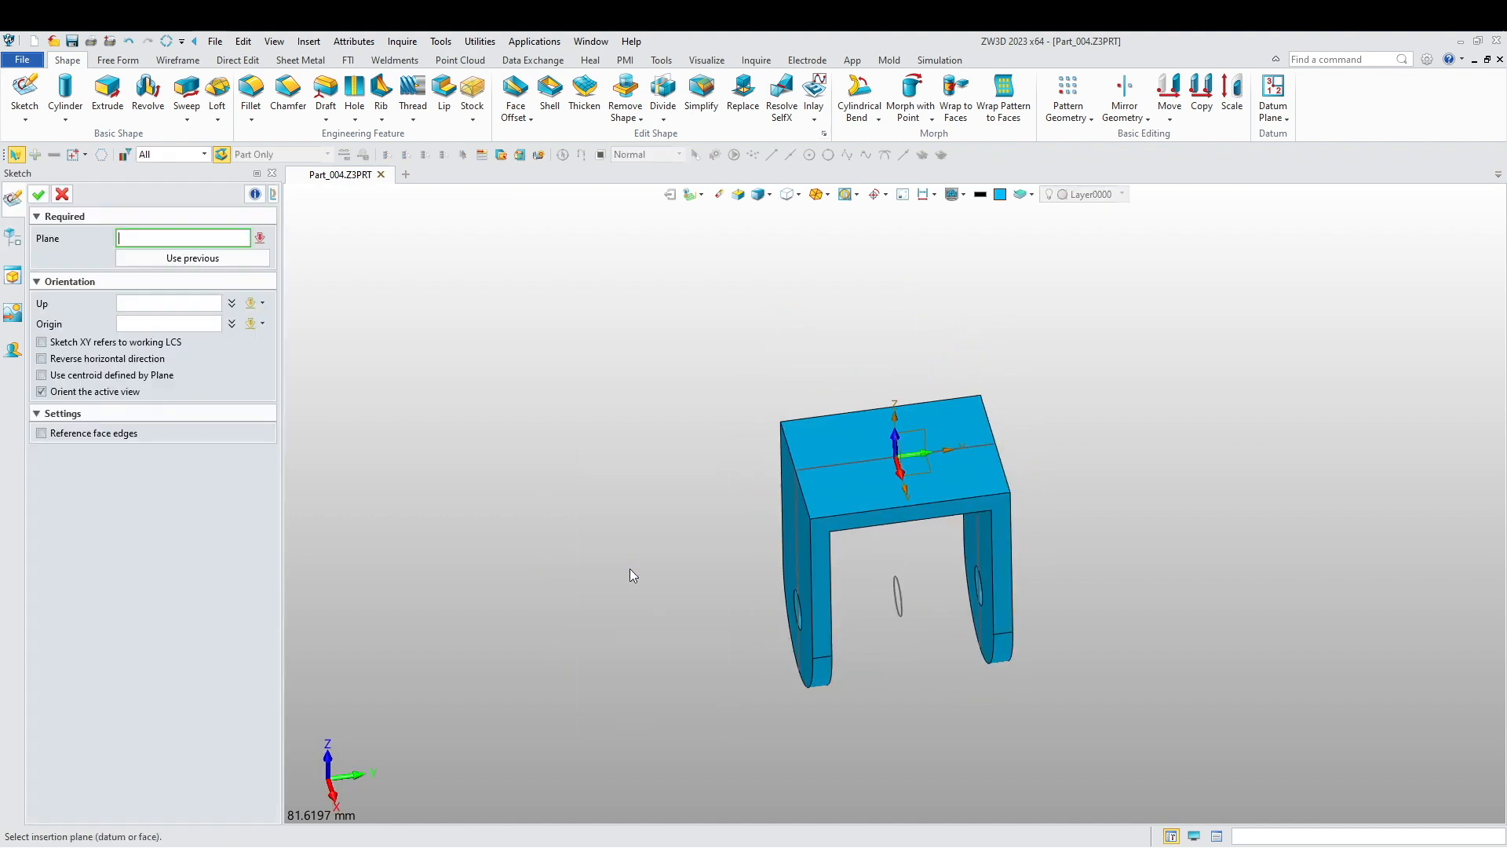
pyautogui.click(850, 442)
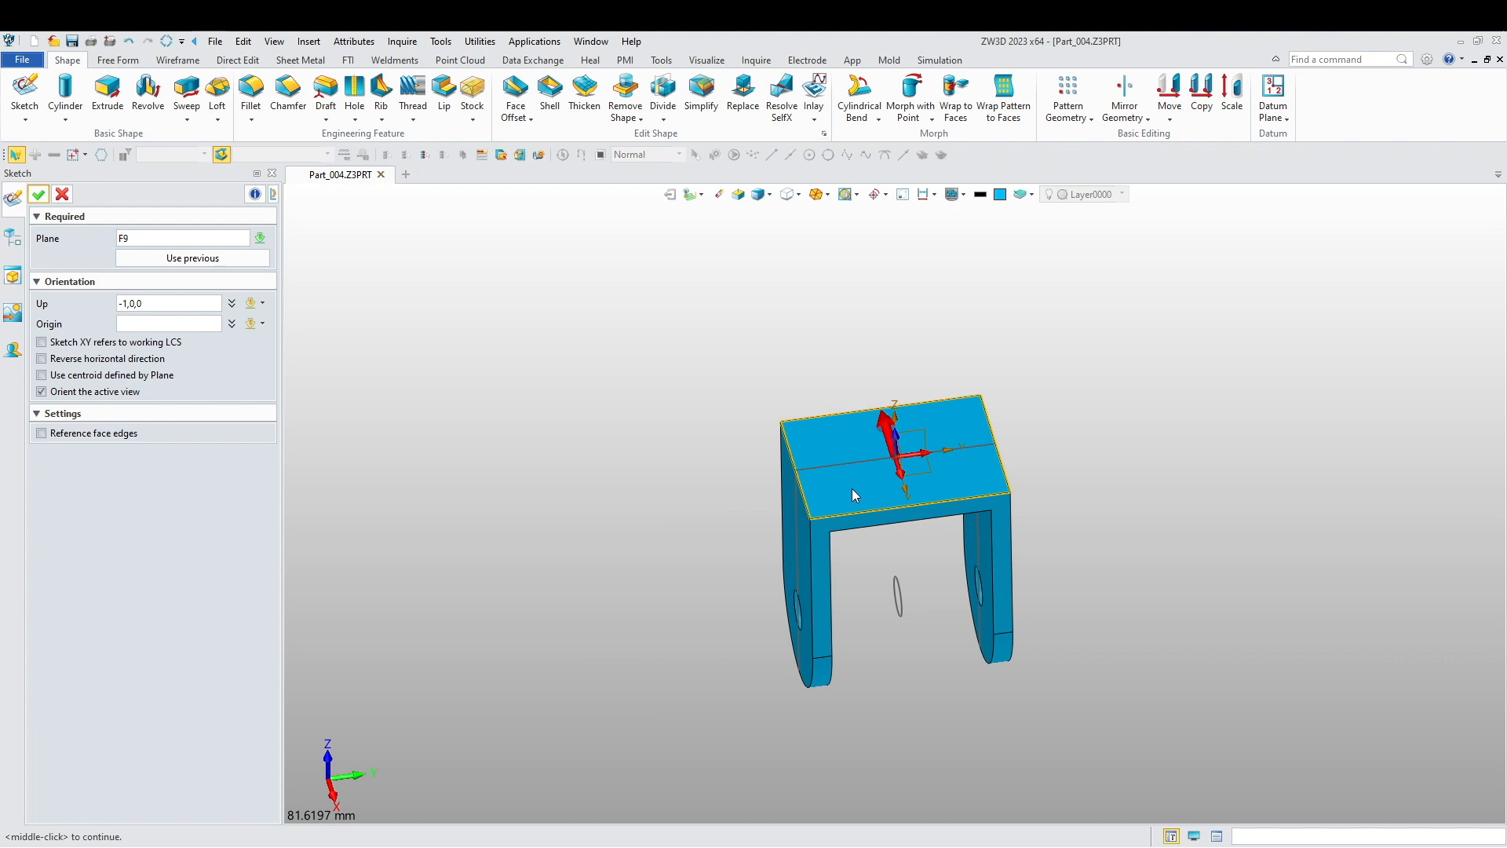
pyautogui.click(910, 464)
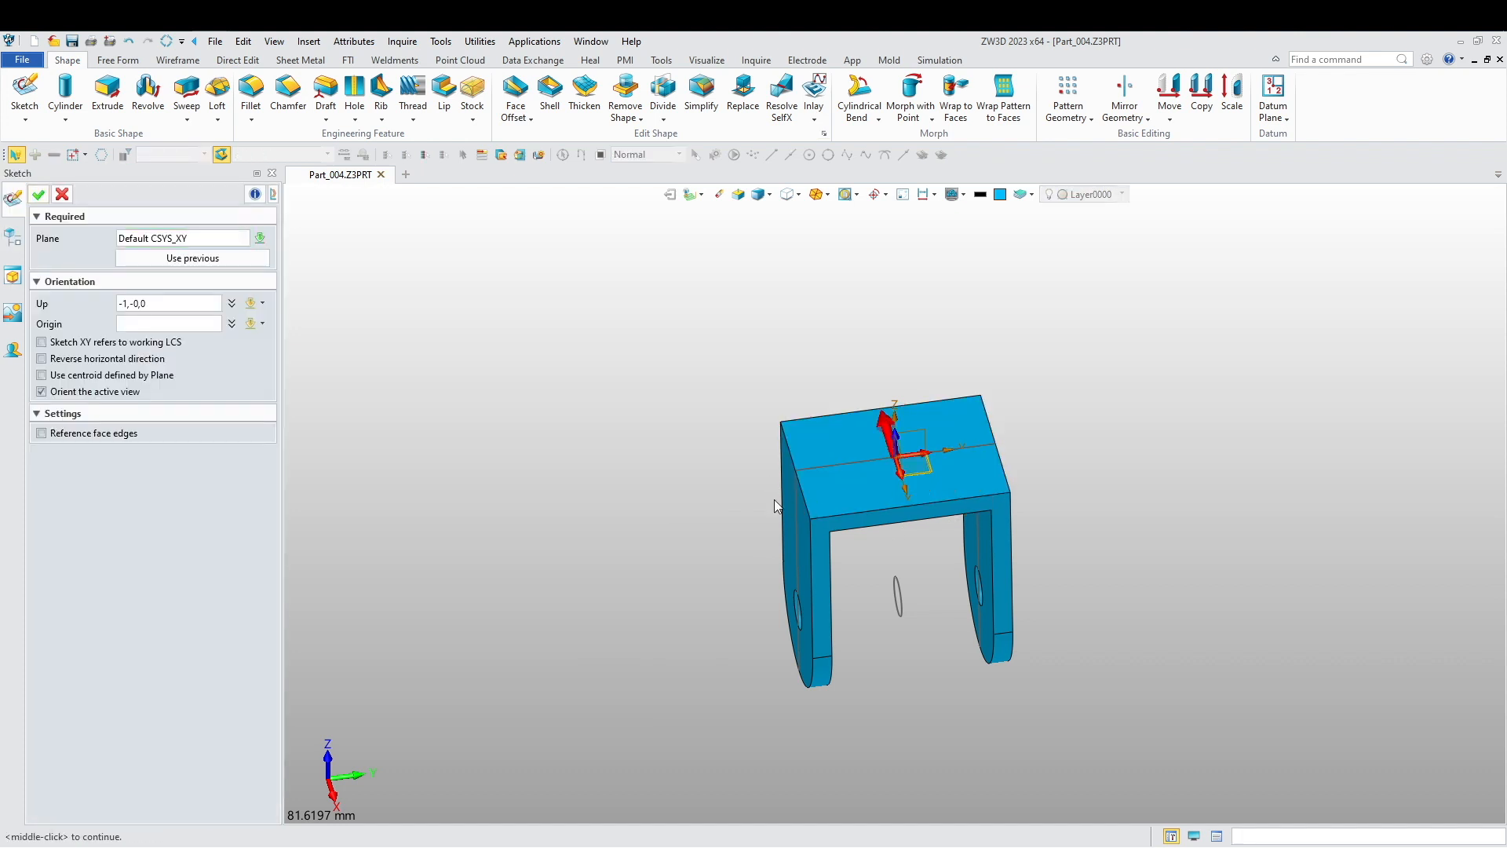
pyautogui.middleClick(774, 499)
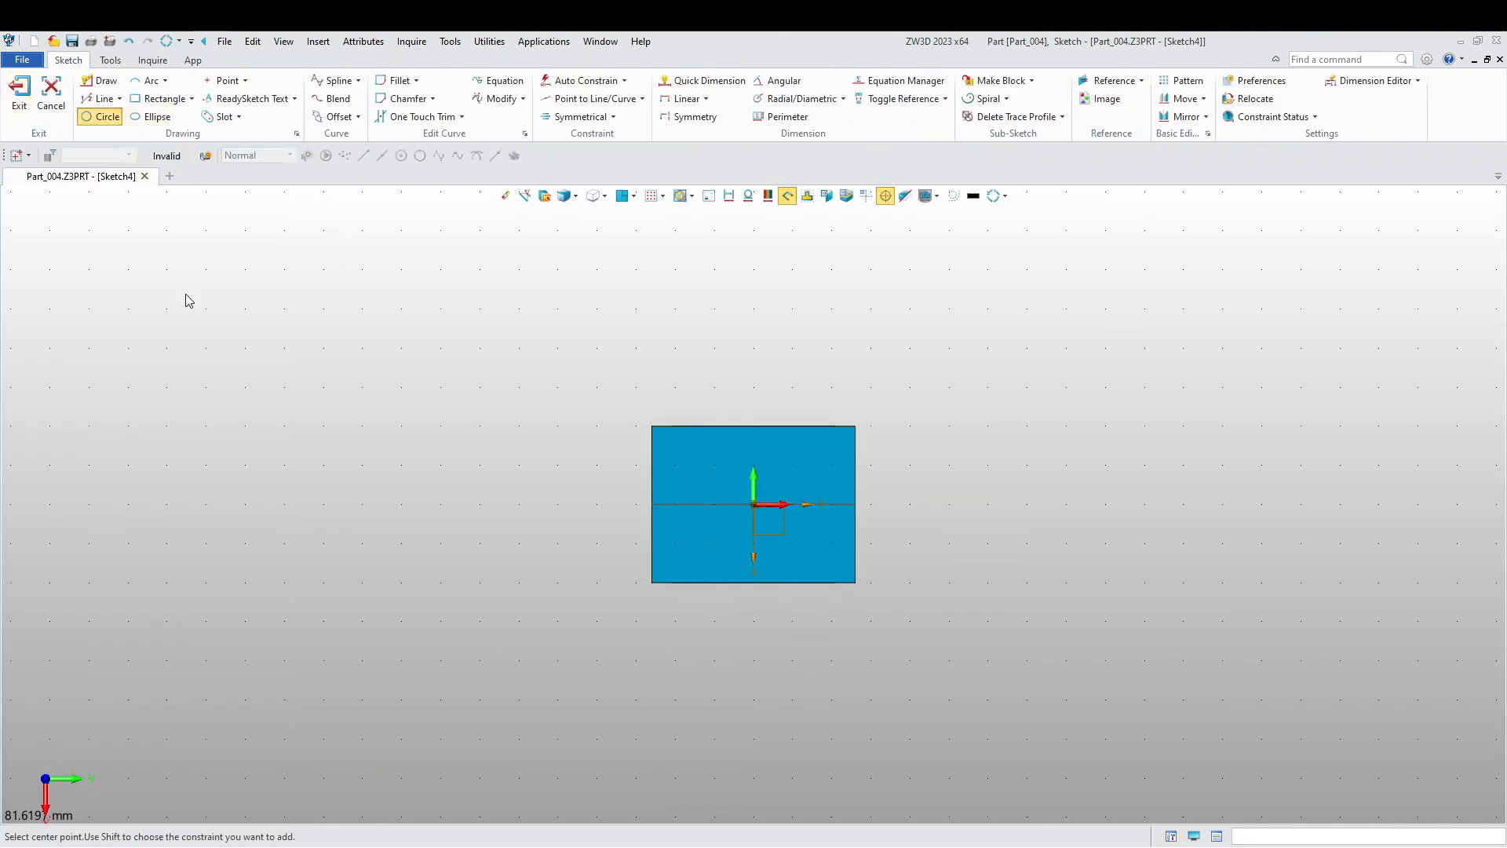
# - Draw a 10 mm diameter circle centered on the origin of the top face and exit the sketch
pyautogui.click(753, 503)
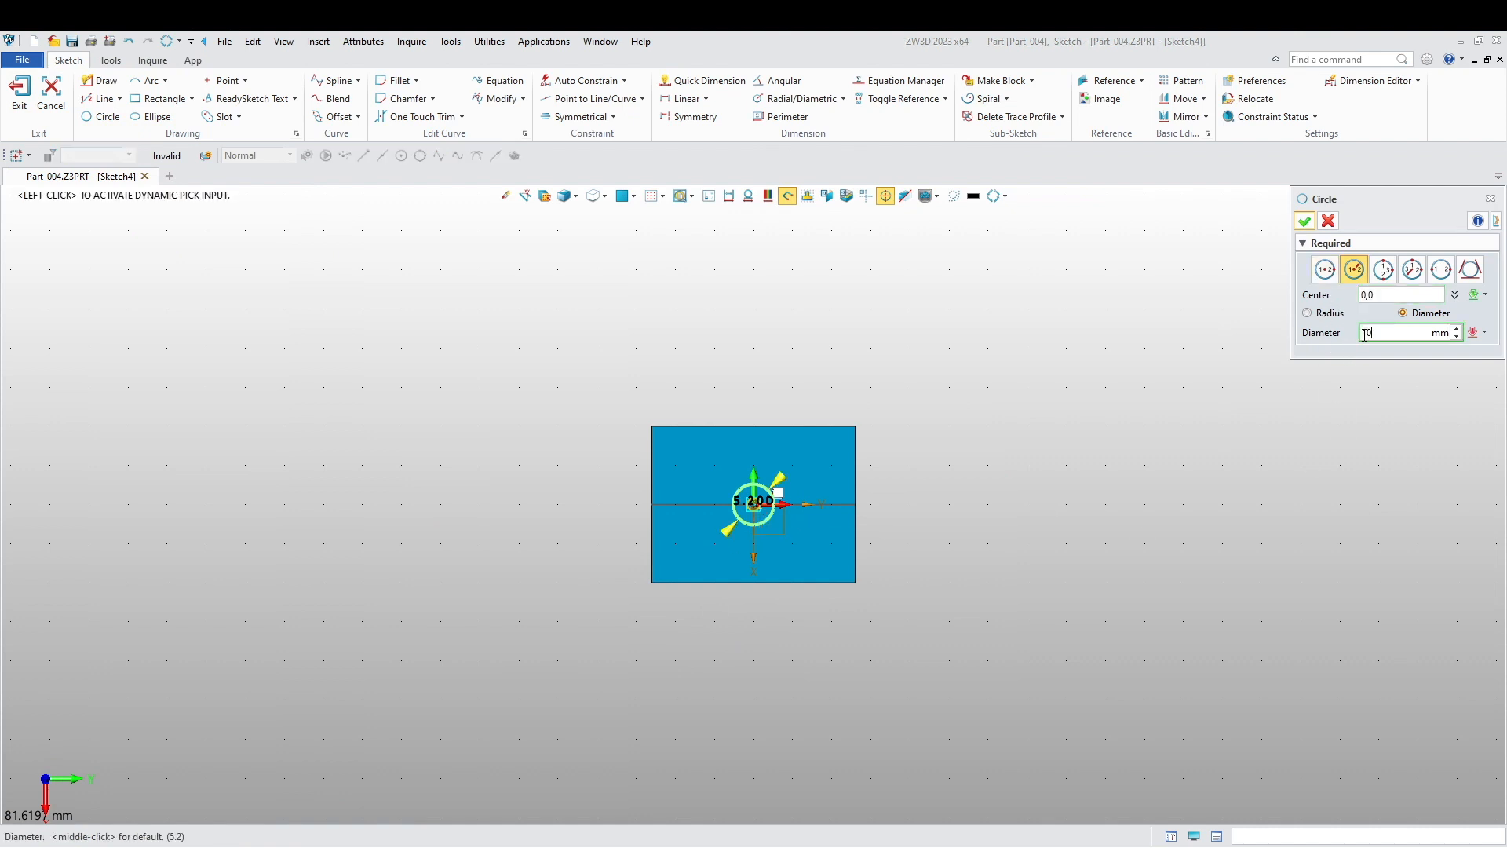
pyautogui.press('Return')
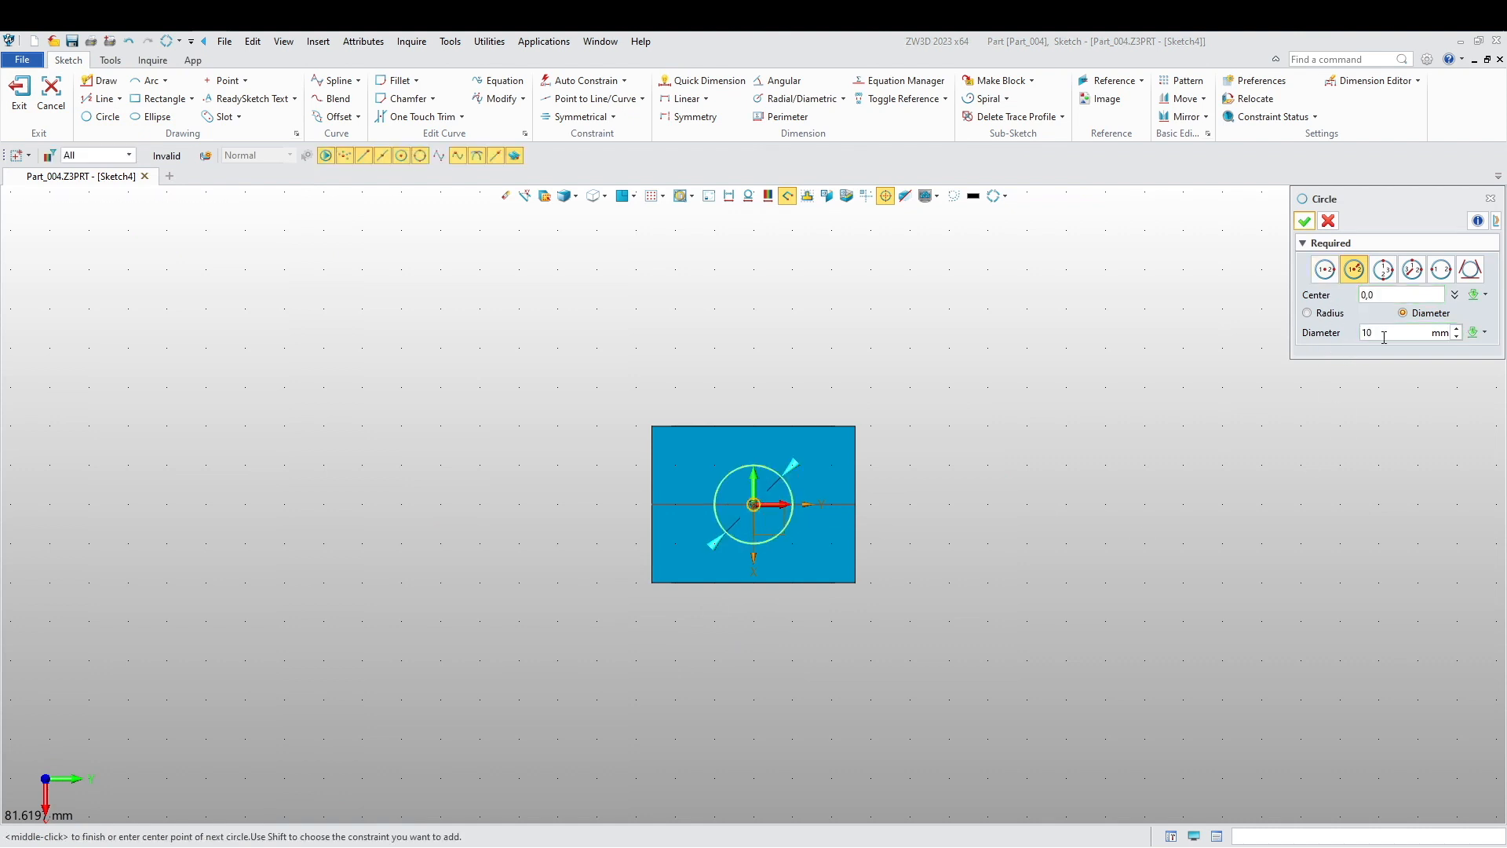
pyautogui.click(1305, 220)
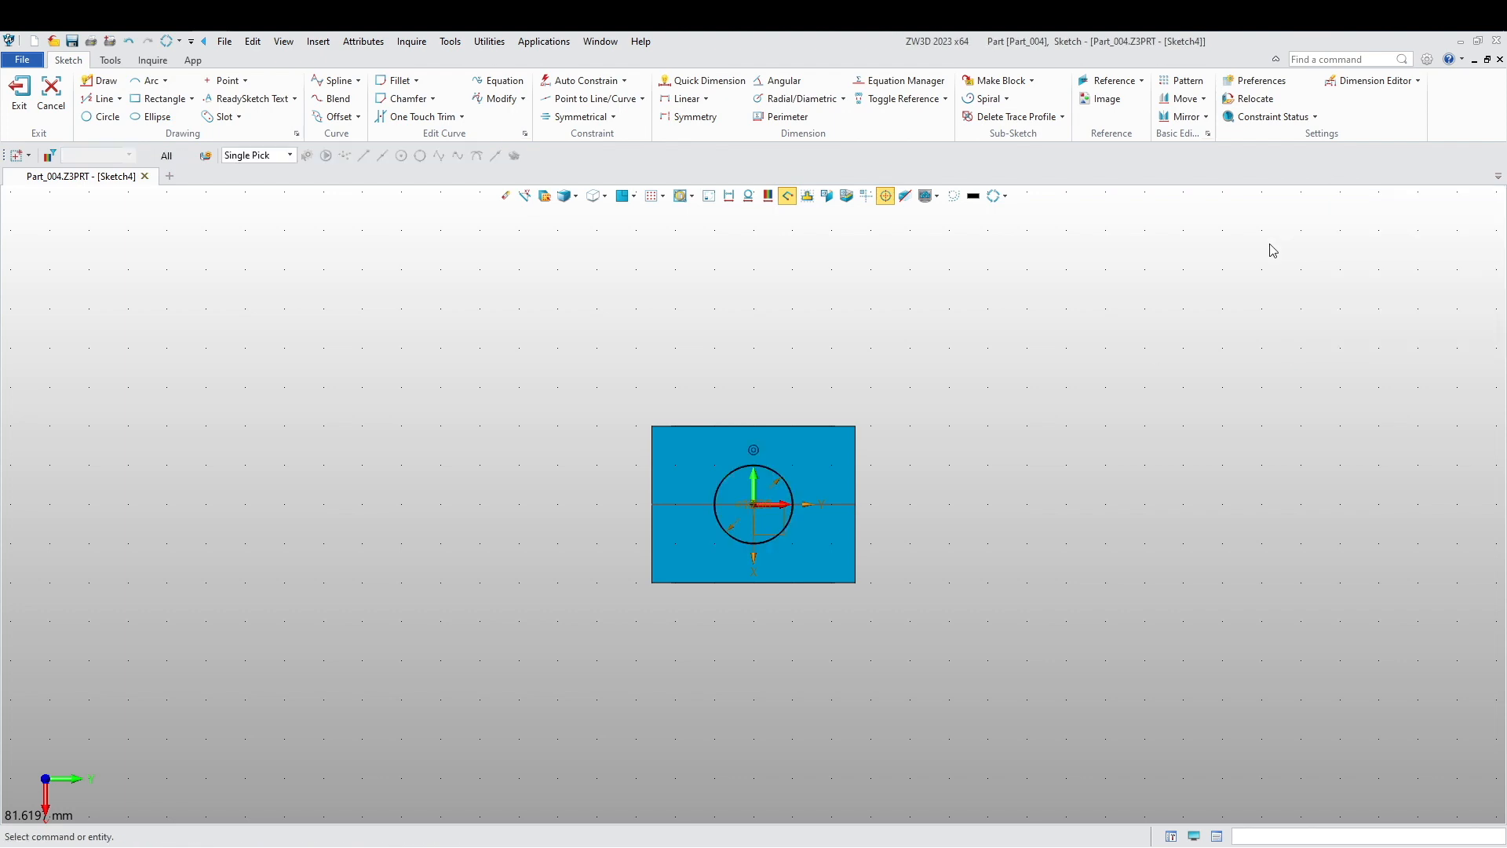
pyautogui.scroll(-4, 1062, 441)
pyautogui.moveTo(1070, 650)
pyautogui.mouseDown(button='middle')
pyautogui.moveTo(1016, 532)
pyautogui.moveTo(1147, 565)
pyautogui.moveTo(949, 648)
pyautogui.mouseUp(button='middle')
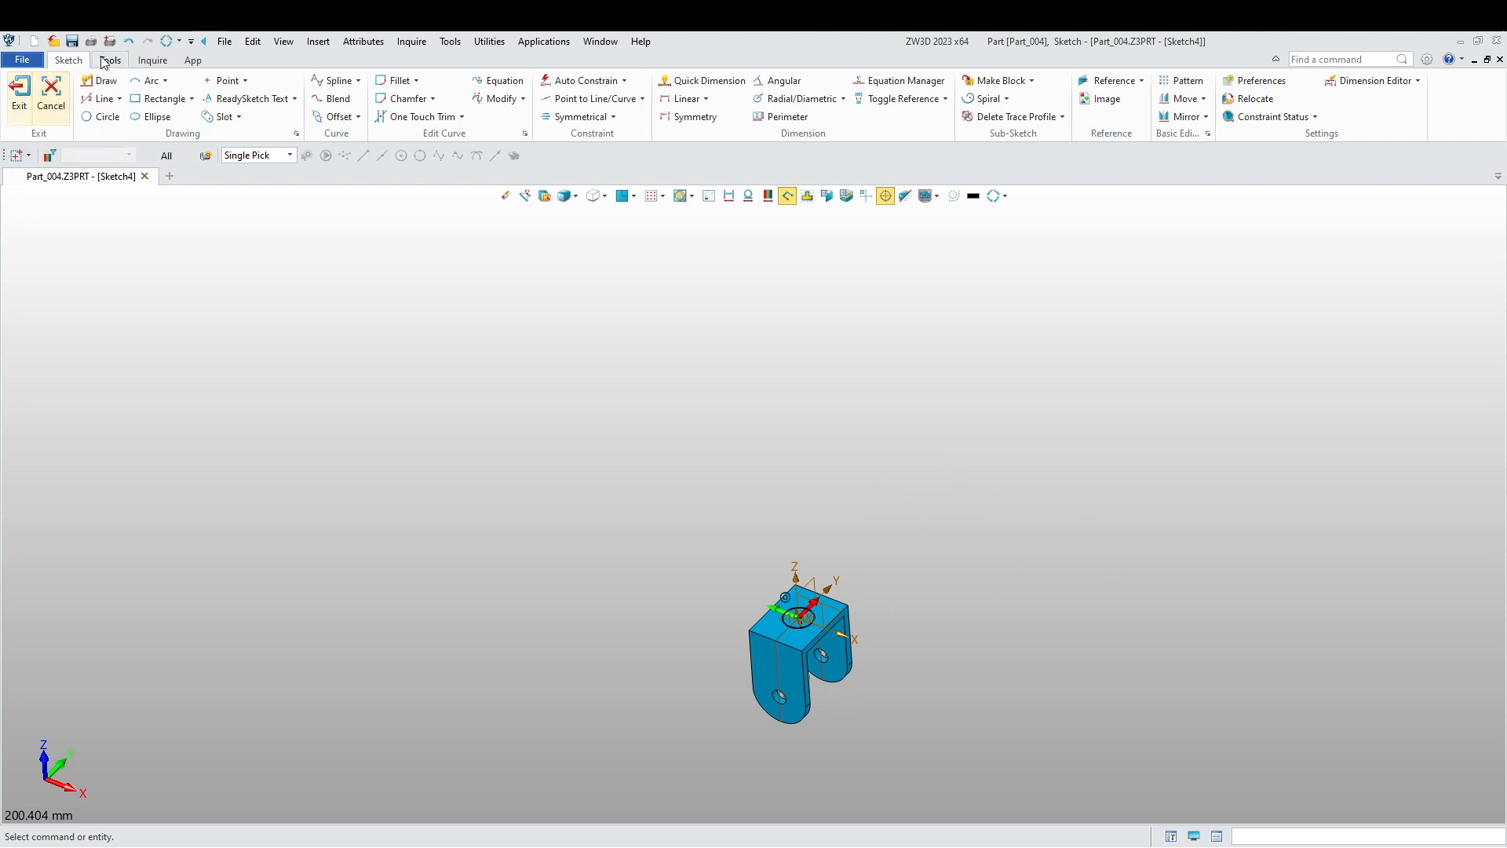
pyautogui.click(21, 108)
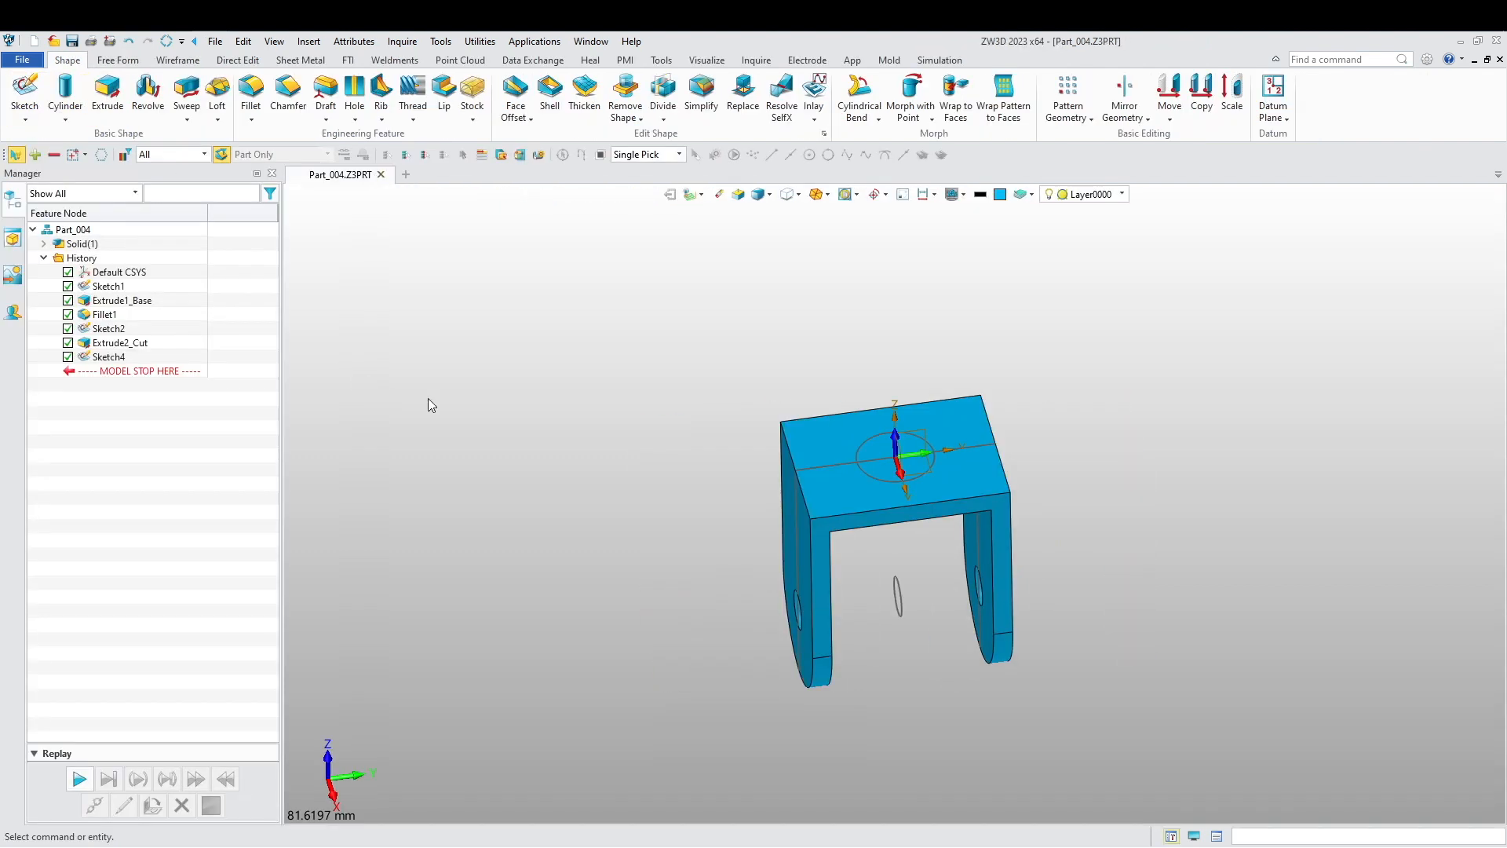
# - Extrude the 10 mm circle on the bracket's top face from 0 to 115 mm upward, adding it to the bracket as a rod
pyautogui.click(108, 90)
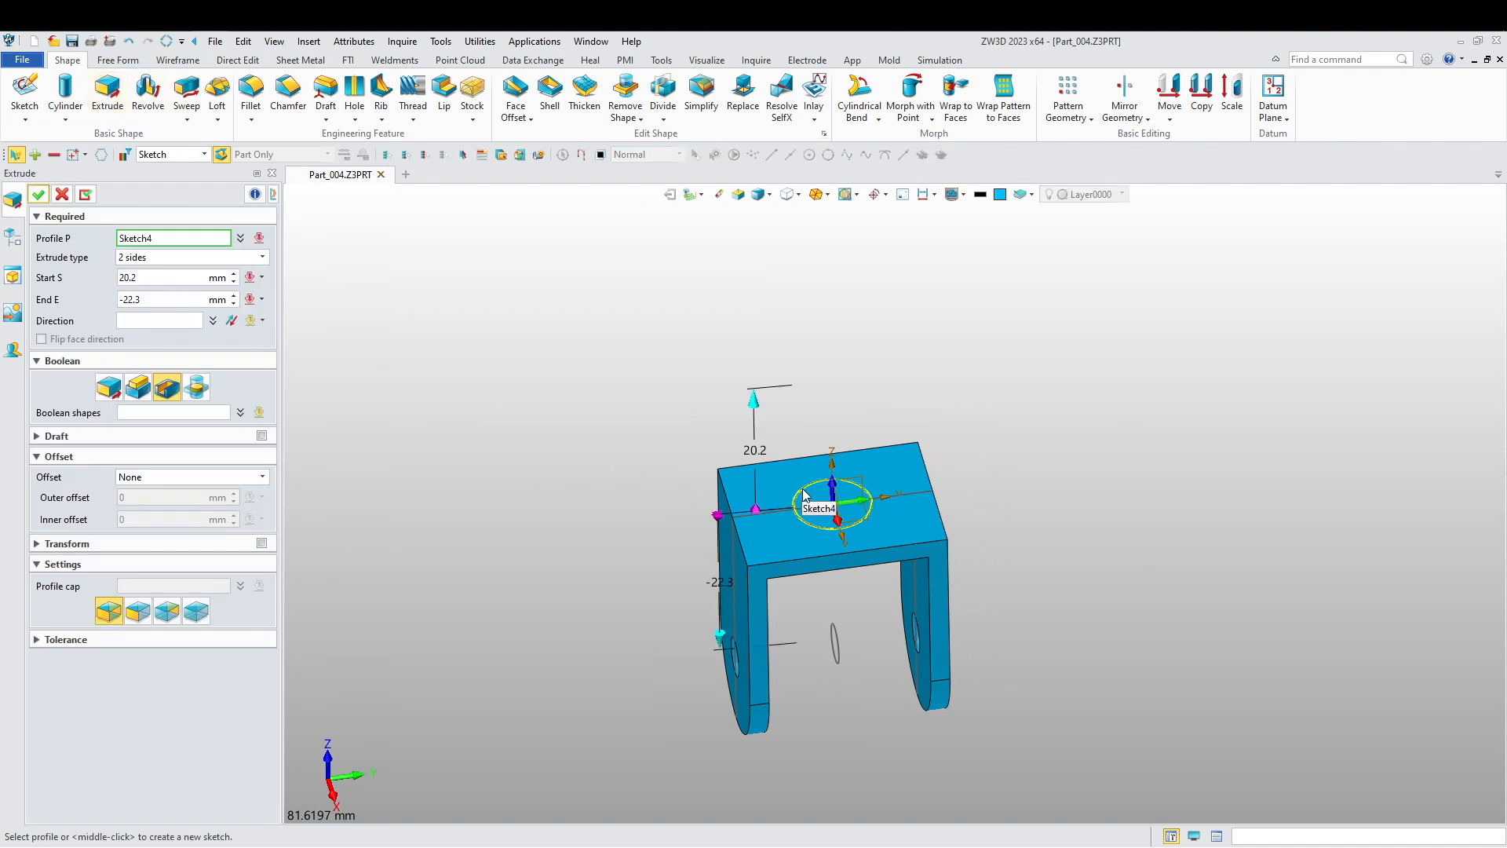
pyautogui.middleClick(78, 304)
pyautogui.write('0')
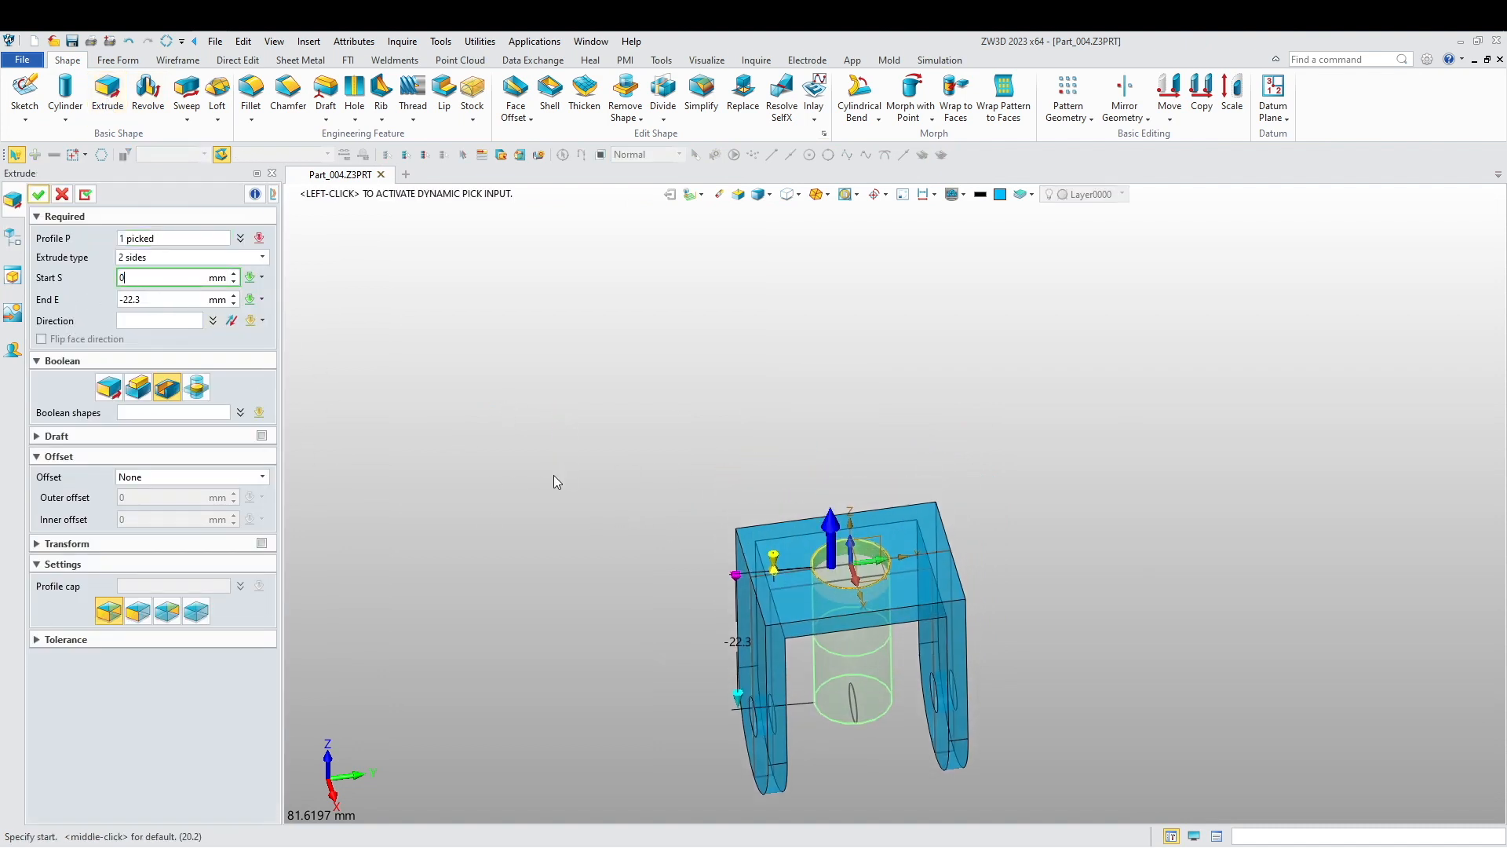
pyautogui.middleClick(77, 309)
pyautogui.write('115')
pyautogui.press('Return')
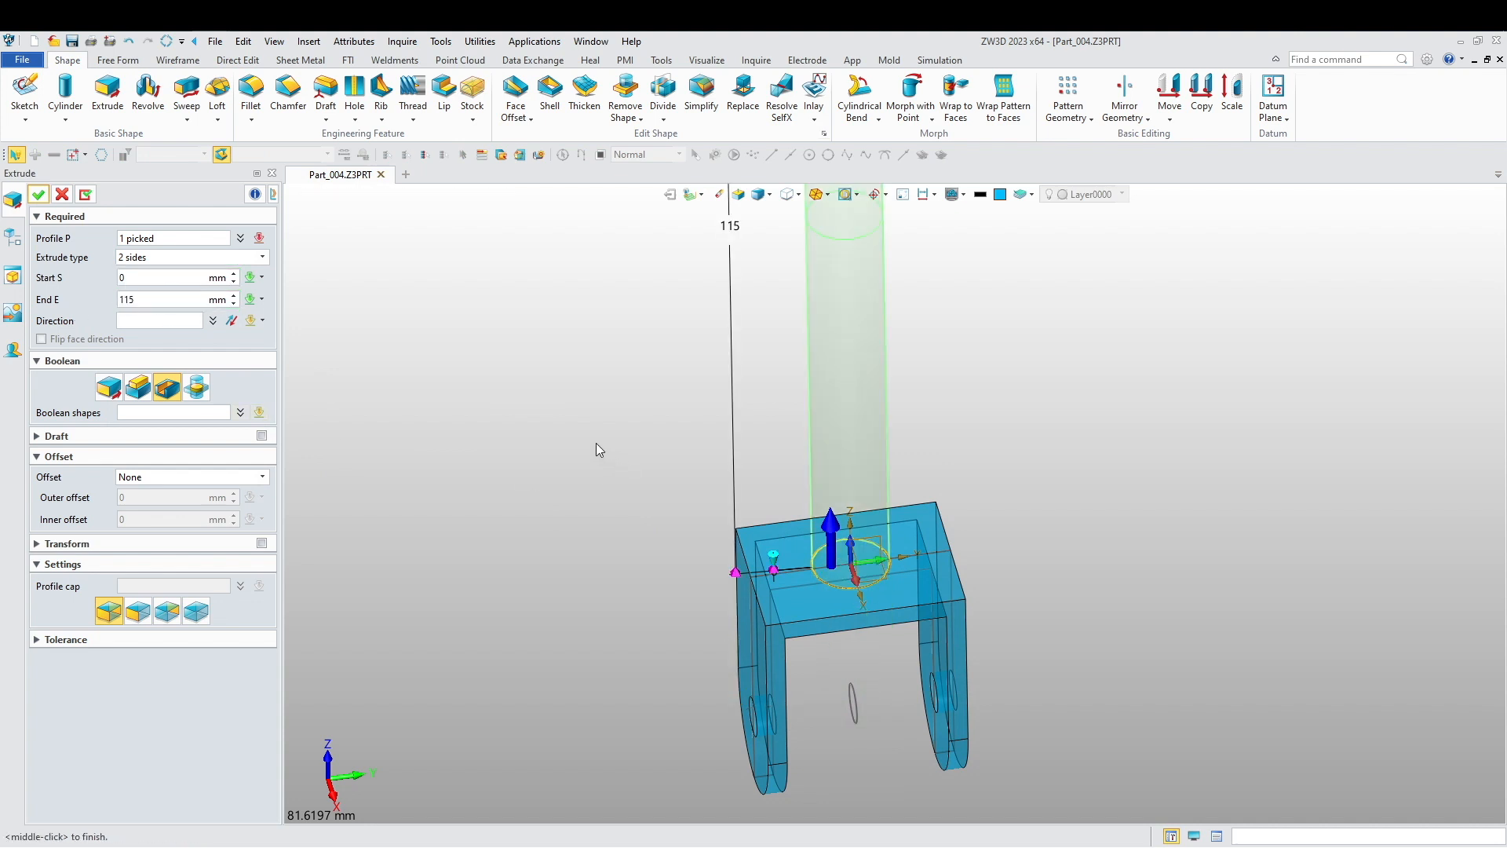
pyautogui.scroll(-5, 596, 449)
pyautogui.click(137, 387)
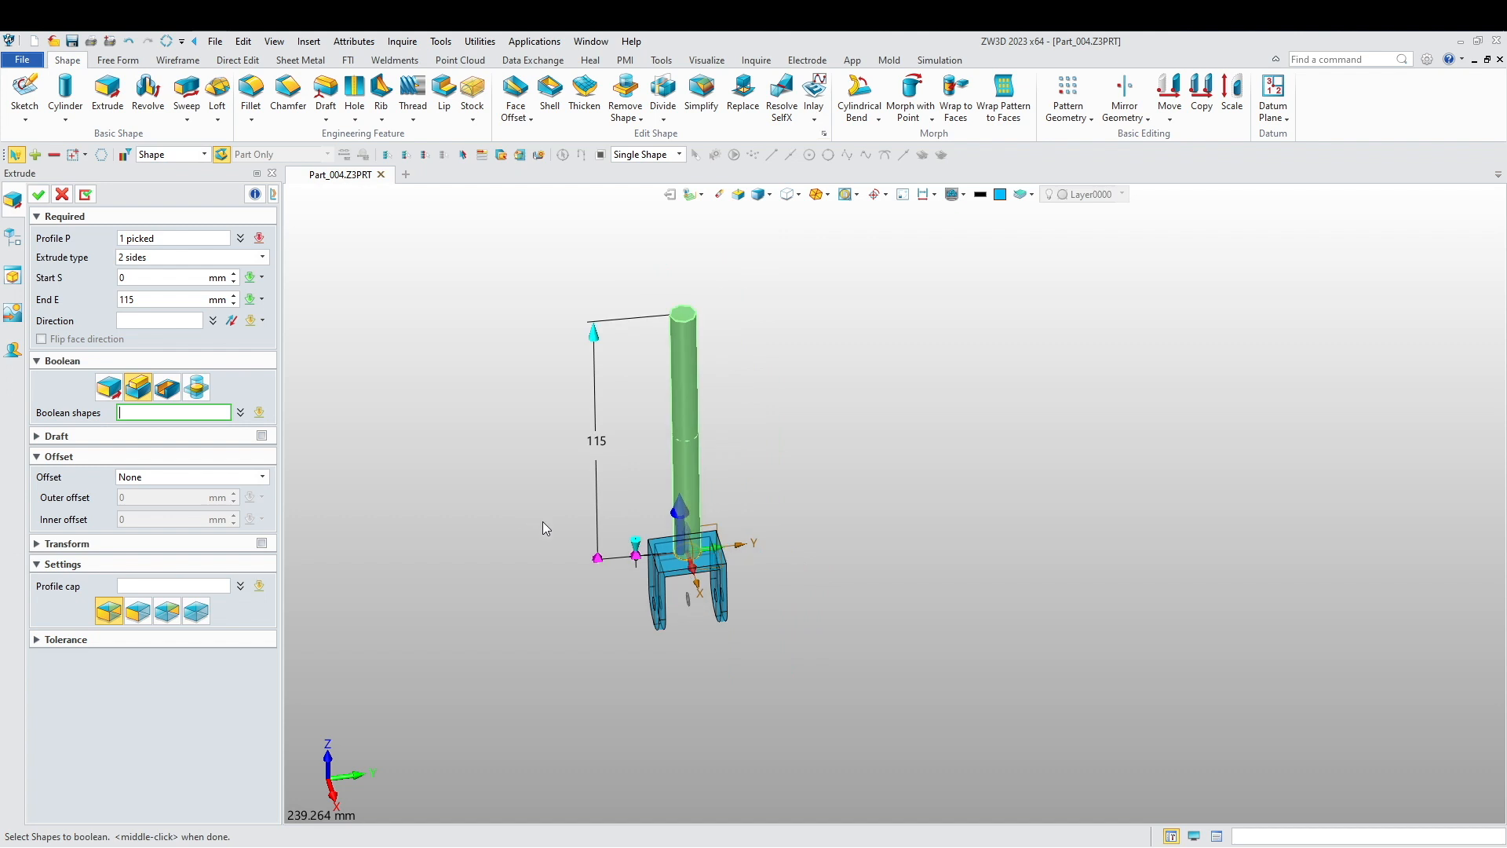
pyautogui.click(37, 194)
# - Set up a 10 mm radius fillet on the edge where the rod meets the bracket's top face and add it to the fillet list
pyautogui.moveTo(591, 423); pyautogui.dragTo(592, 534, button='middle')
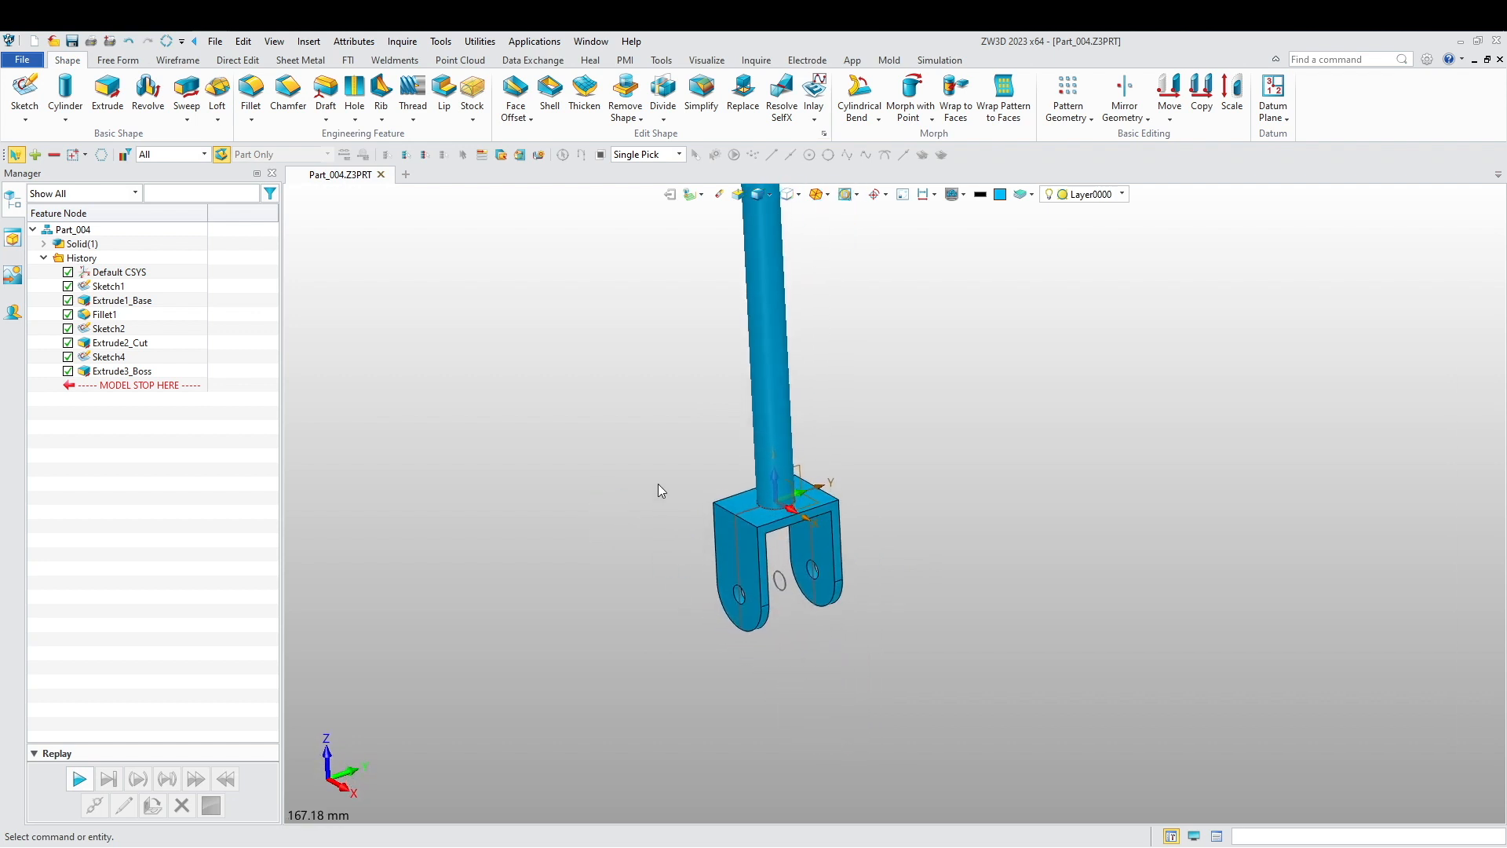
pyautogui.keyDown('shift'); pyautogui.moveTo(658, 497); pyautogui.dragTo(590, 498, button='middle'); pyautogui.keyUp('shift')
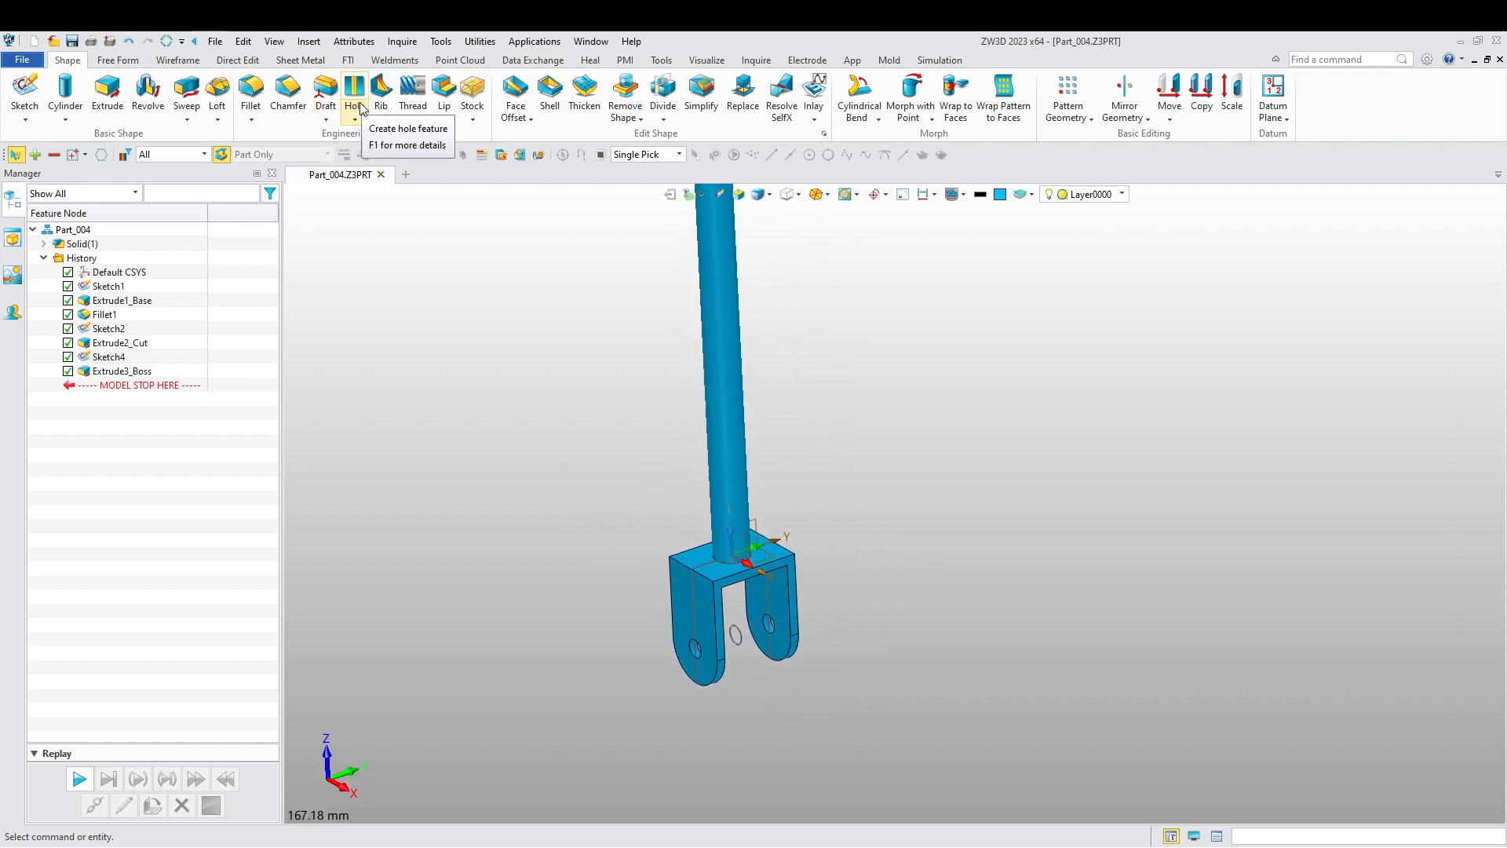
pyautogui.click(251, 88)
pyautogui.scroll(4, 669, 526)
pyautogui.click(658, 463)
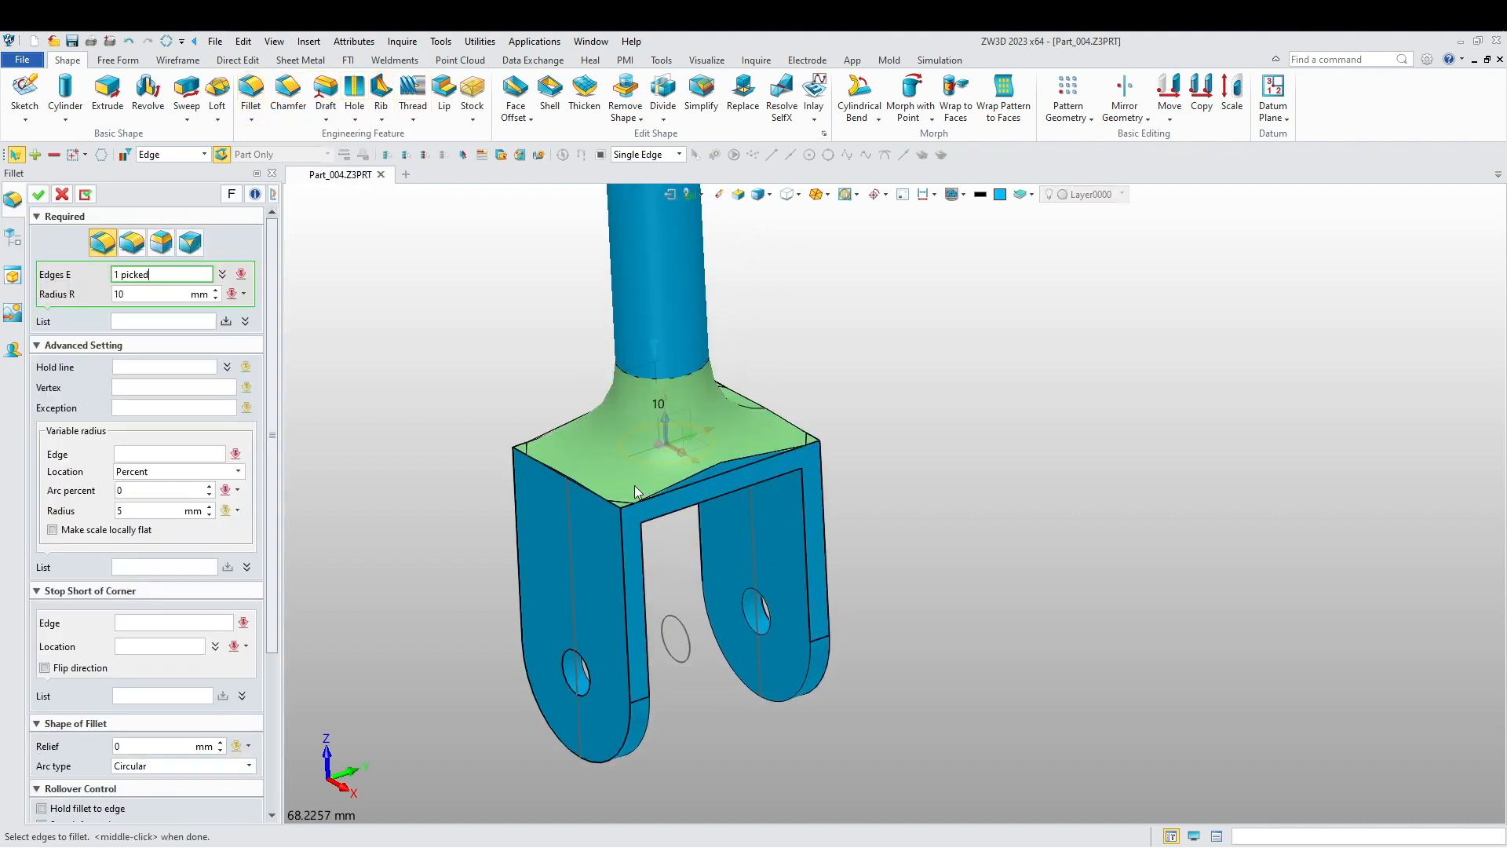
pyautogui.moveTo(486, 567); pyautogui.dragTo(683, 610, button='middle')
pyautogui.scroll(4, 691, 604)
pyautogui.click(716, 506)
pyautogui.middleClick(408, 308)
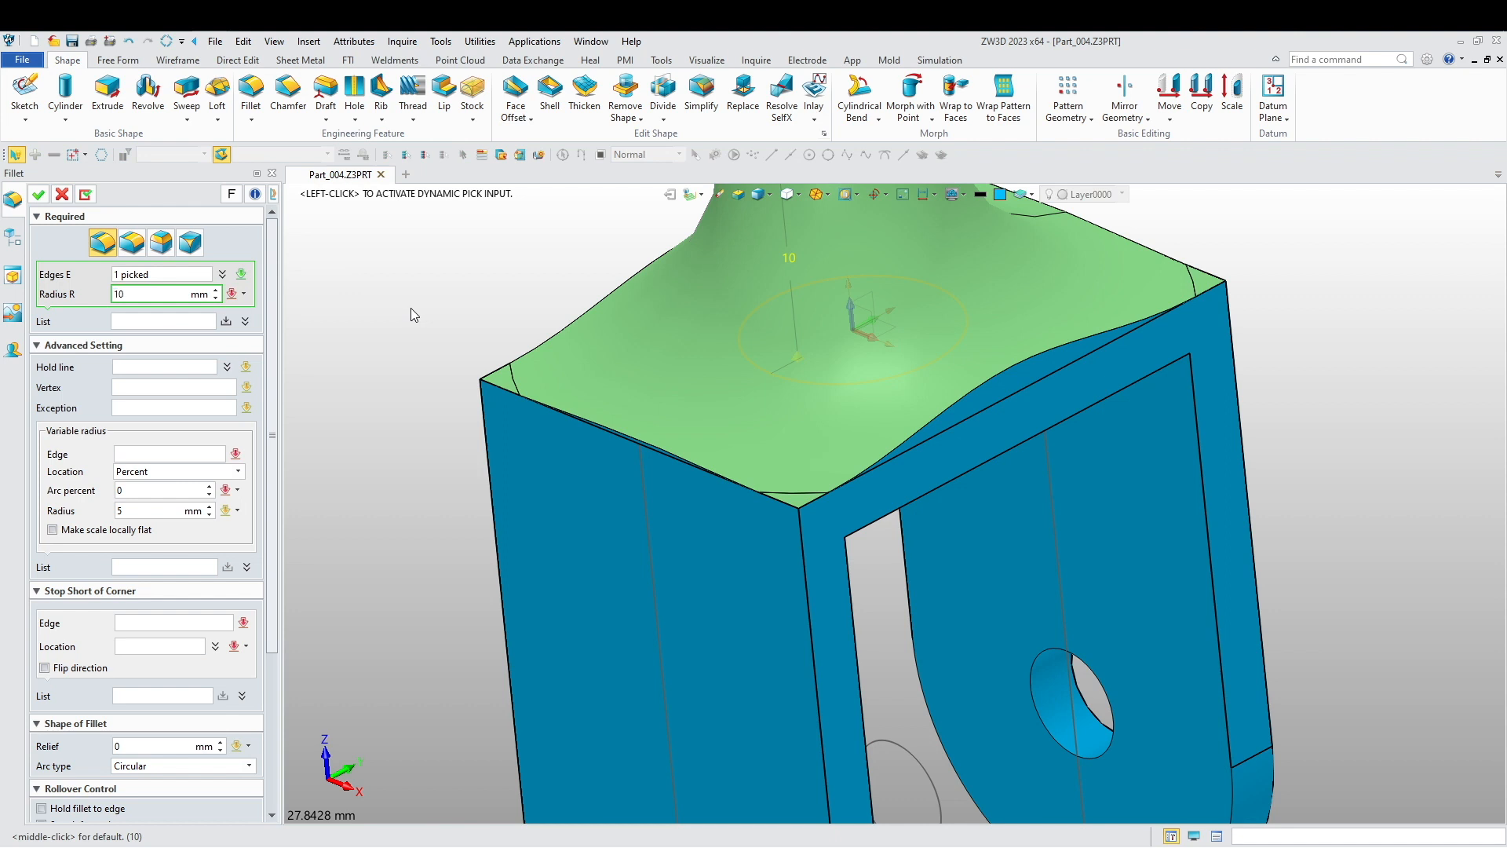
pyautogui.middleClick(412, 309)
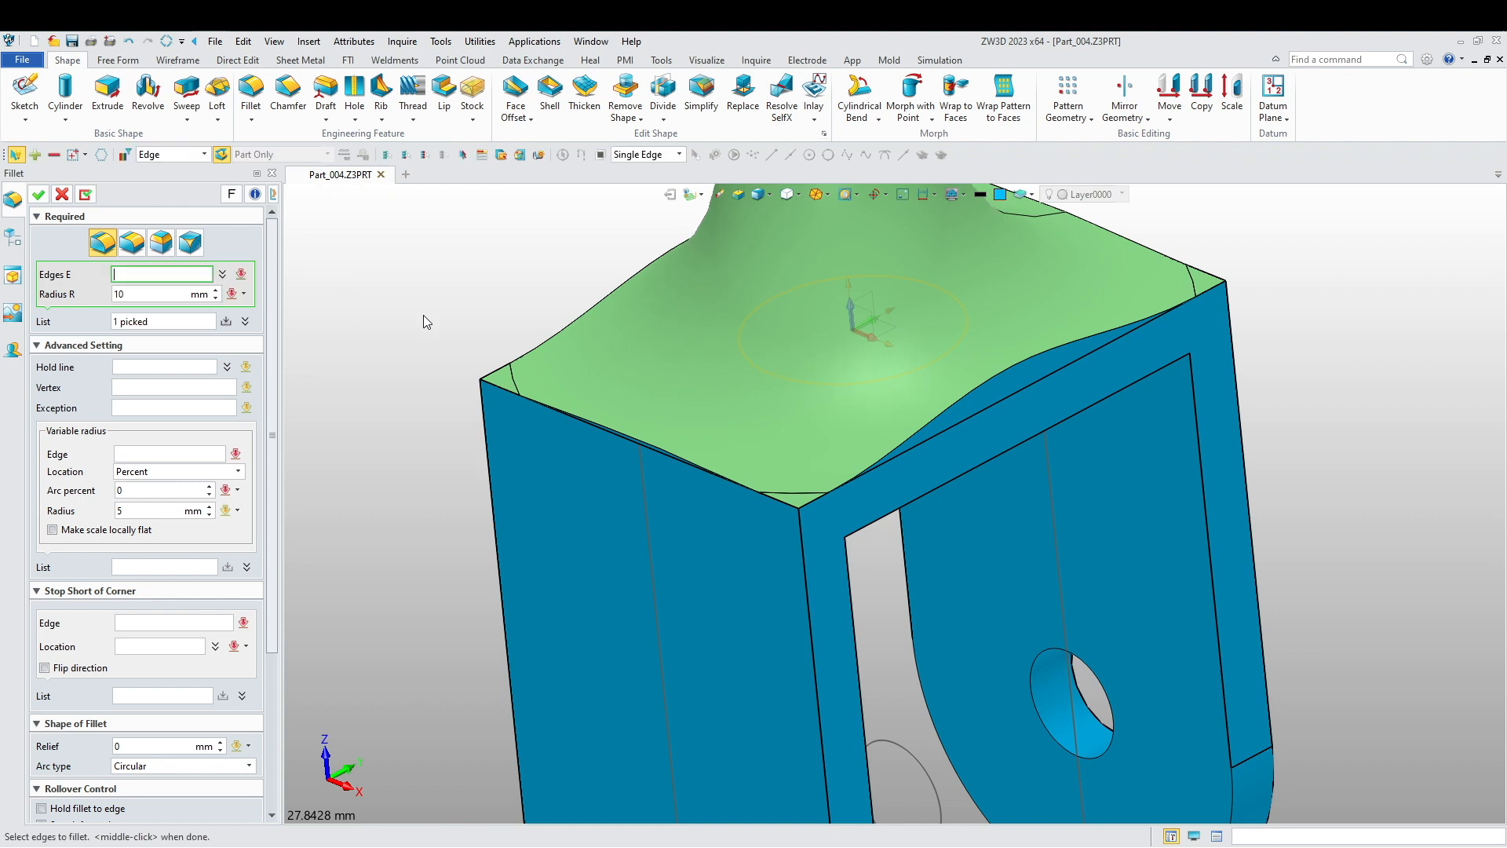
# - Select two adjacent outer edges of the bracket's top face as a further edge set for the fillet
pyautogui.click(550, 411)
pyautogui.click(830, 499)
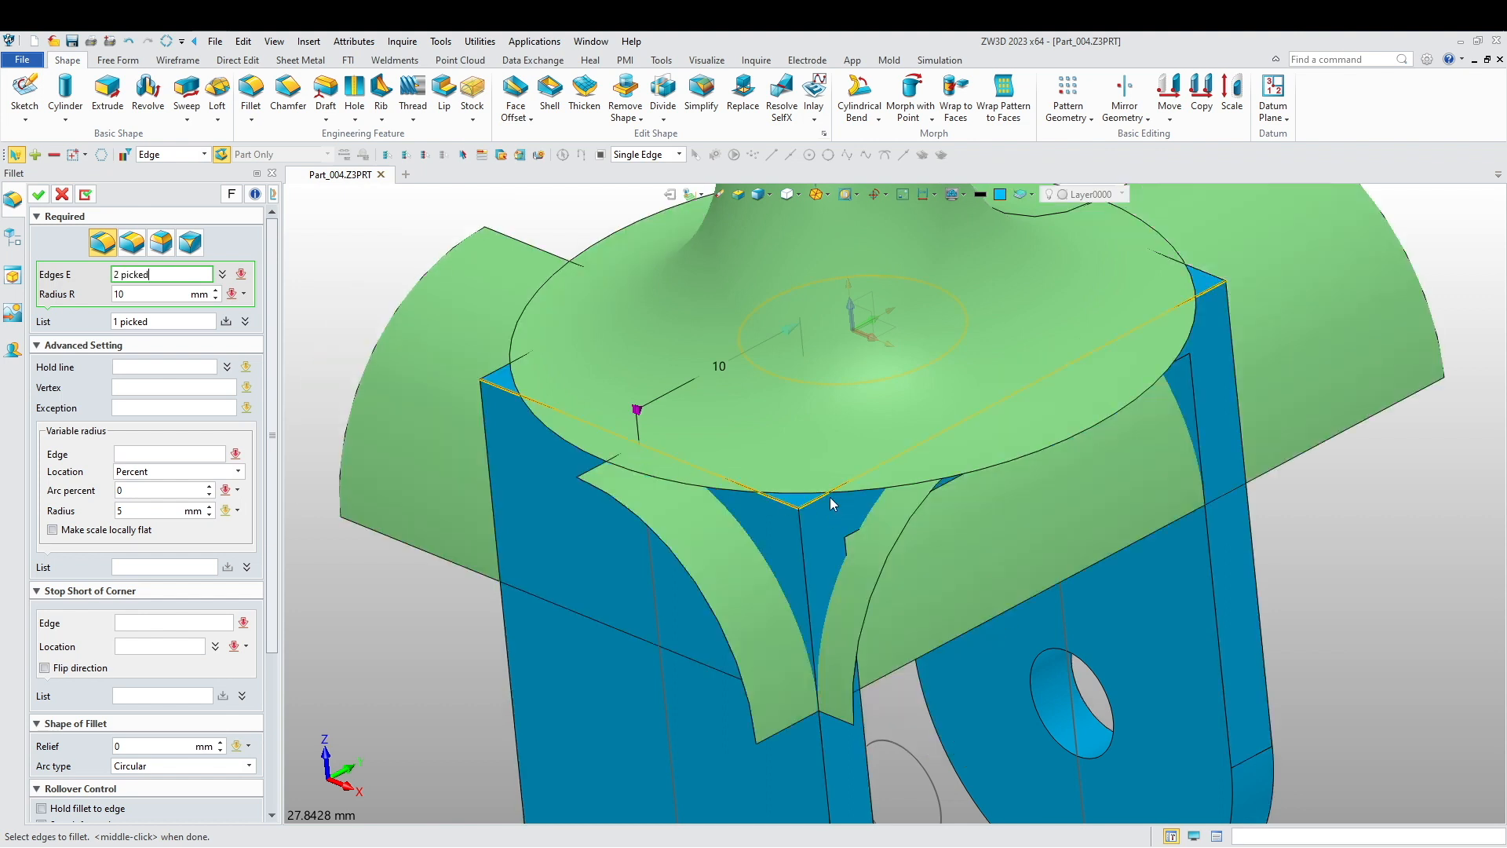
# - Try a 1 mm fillet on the four top edges of the fork block
pyautogui.click(1207, 268)
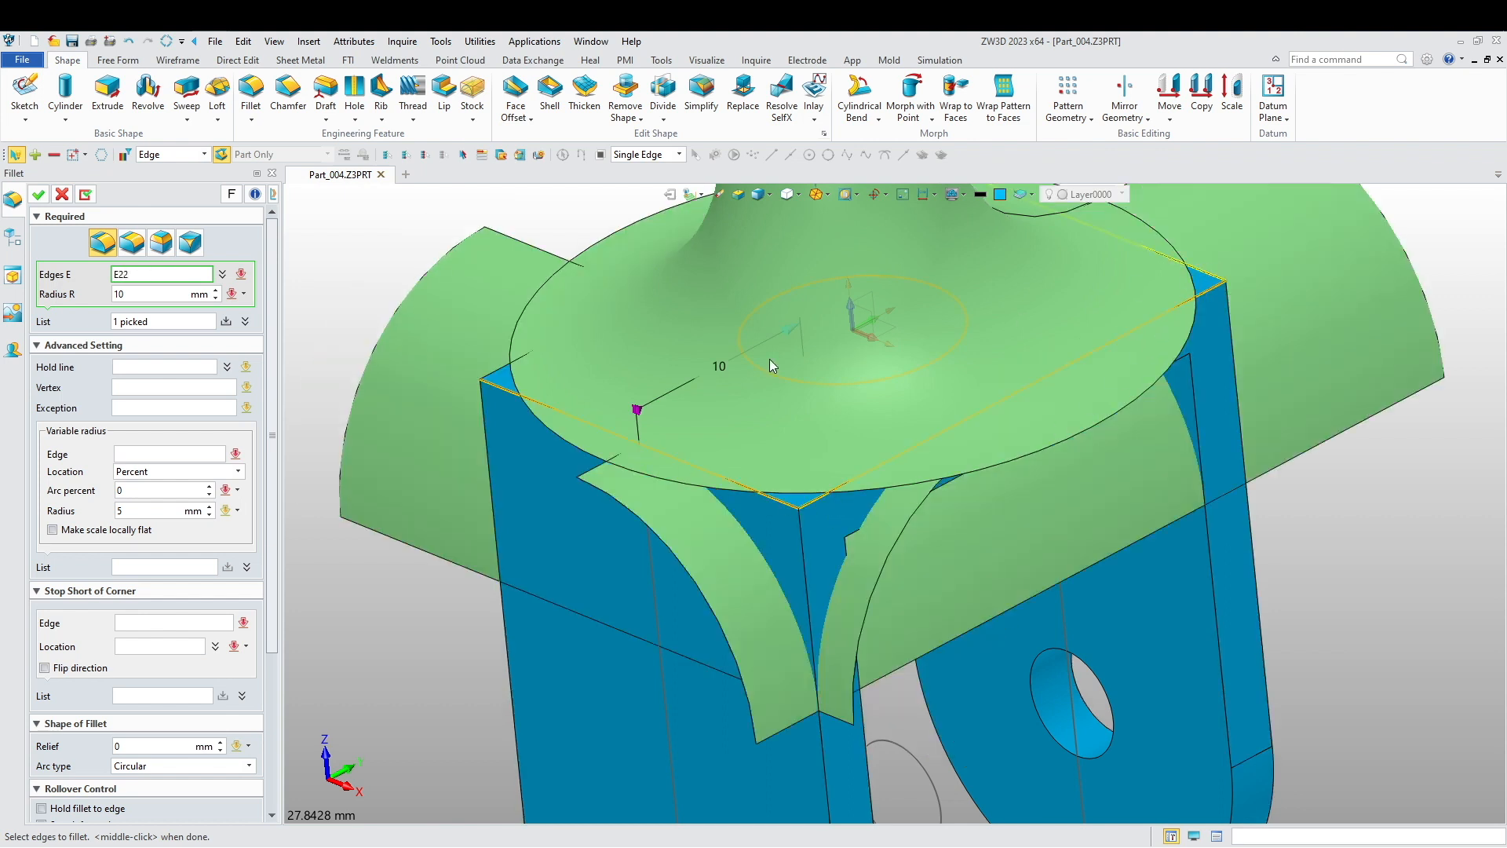
pyautogui.click(499, 378)
pyautogui.moveTo(988, 514); pyautogui.dragTo(901, 534, button='middle')
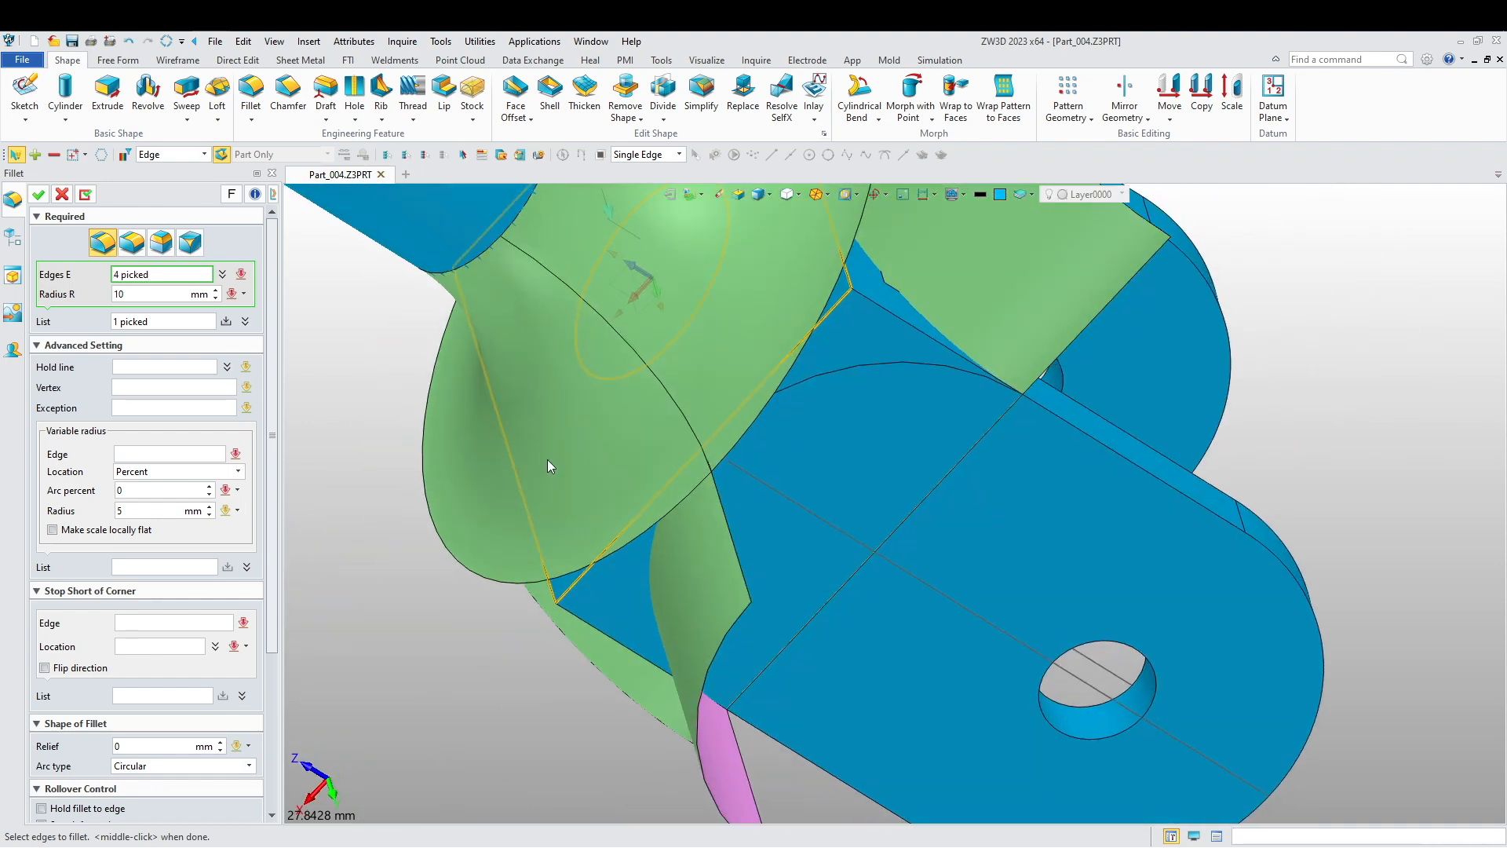
pyautogui.middleClick(72, 300)
pyautogui.write('1')
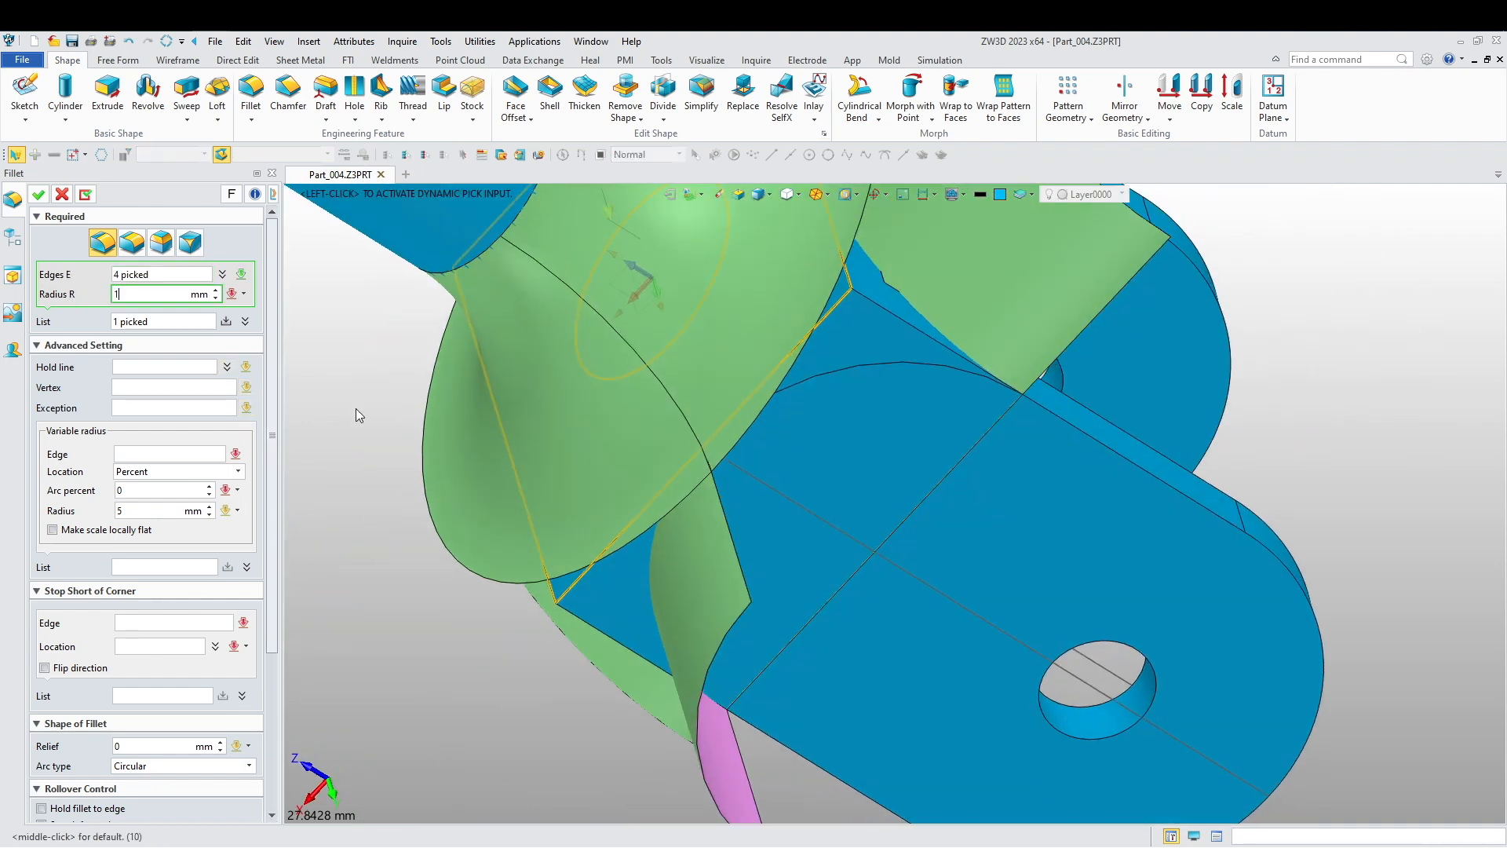
pyautogui.scroll(-5, 893, 568)
pyautogui.moveTo(1008, 511); pyautogui.dragTo(864, 619, button='right')
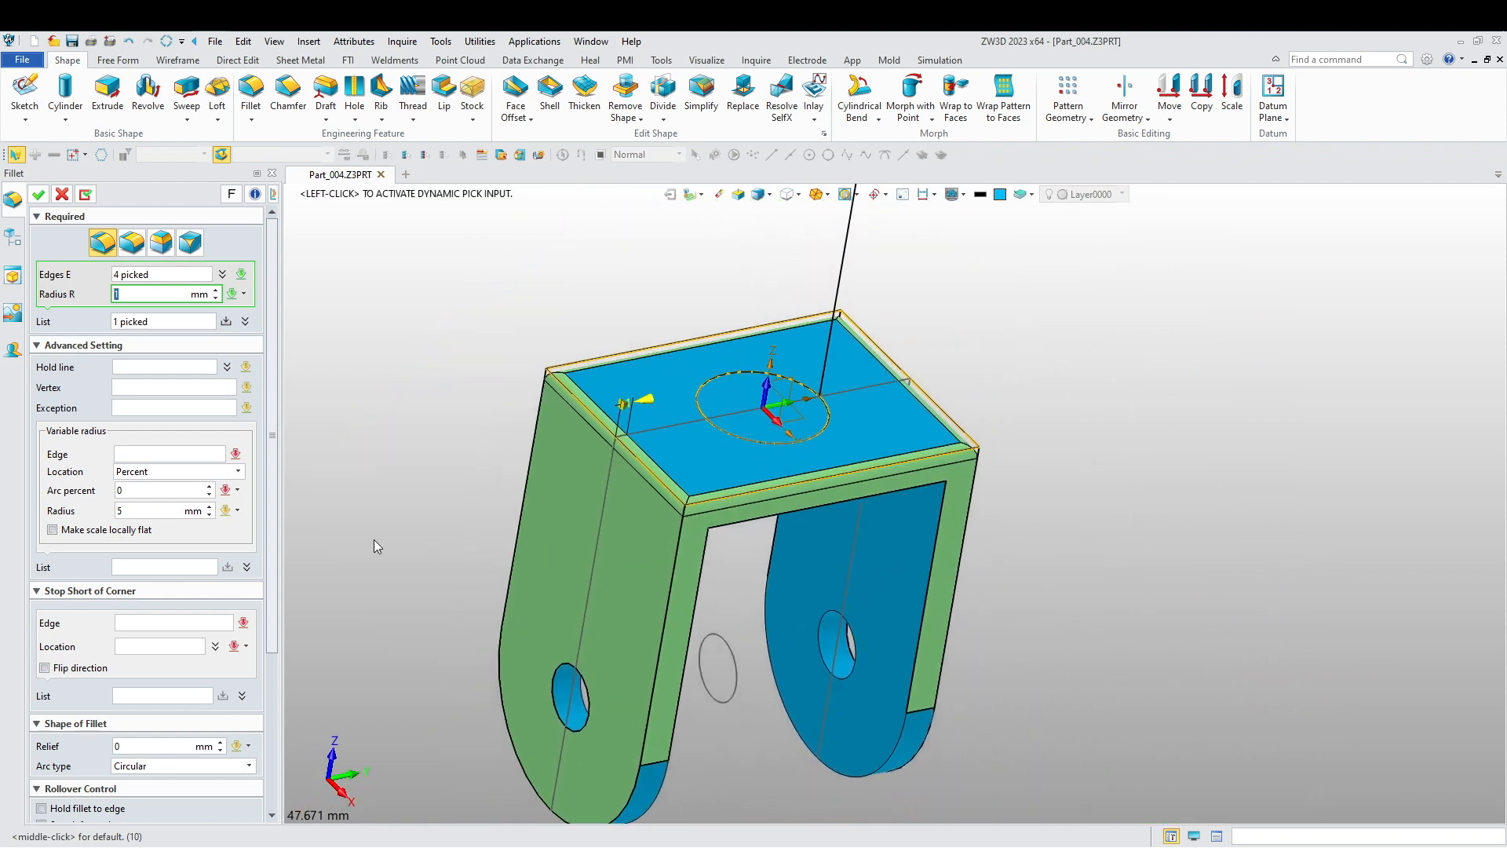
# - Try a 0.5 mm radius for the four top-edge fillets of the fork block, and undo the fillet
pyautogui.write('0.5')
pyautogui.moveTo(327, 350); pyautogui.dragTo(516, 459, button='right')
pyautogui.click(38, 194)
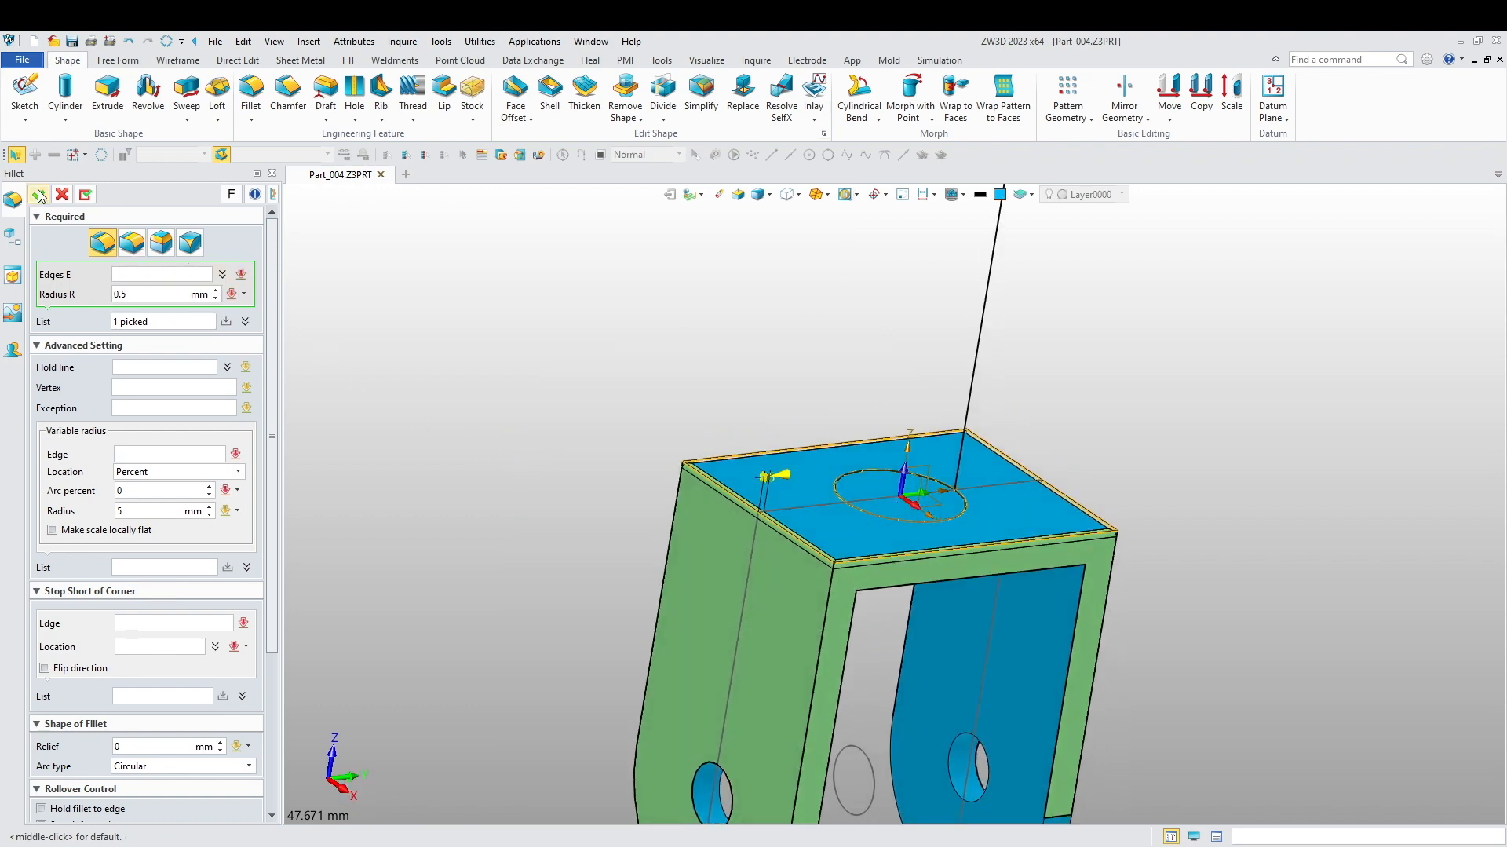
pyautogui.hotkey('ctrl', 'z')
pyautogui.scroll(-3, 437, 376)
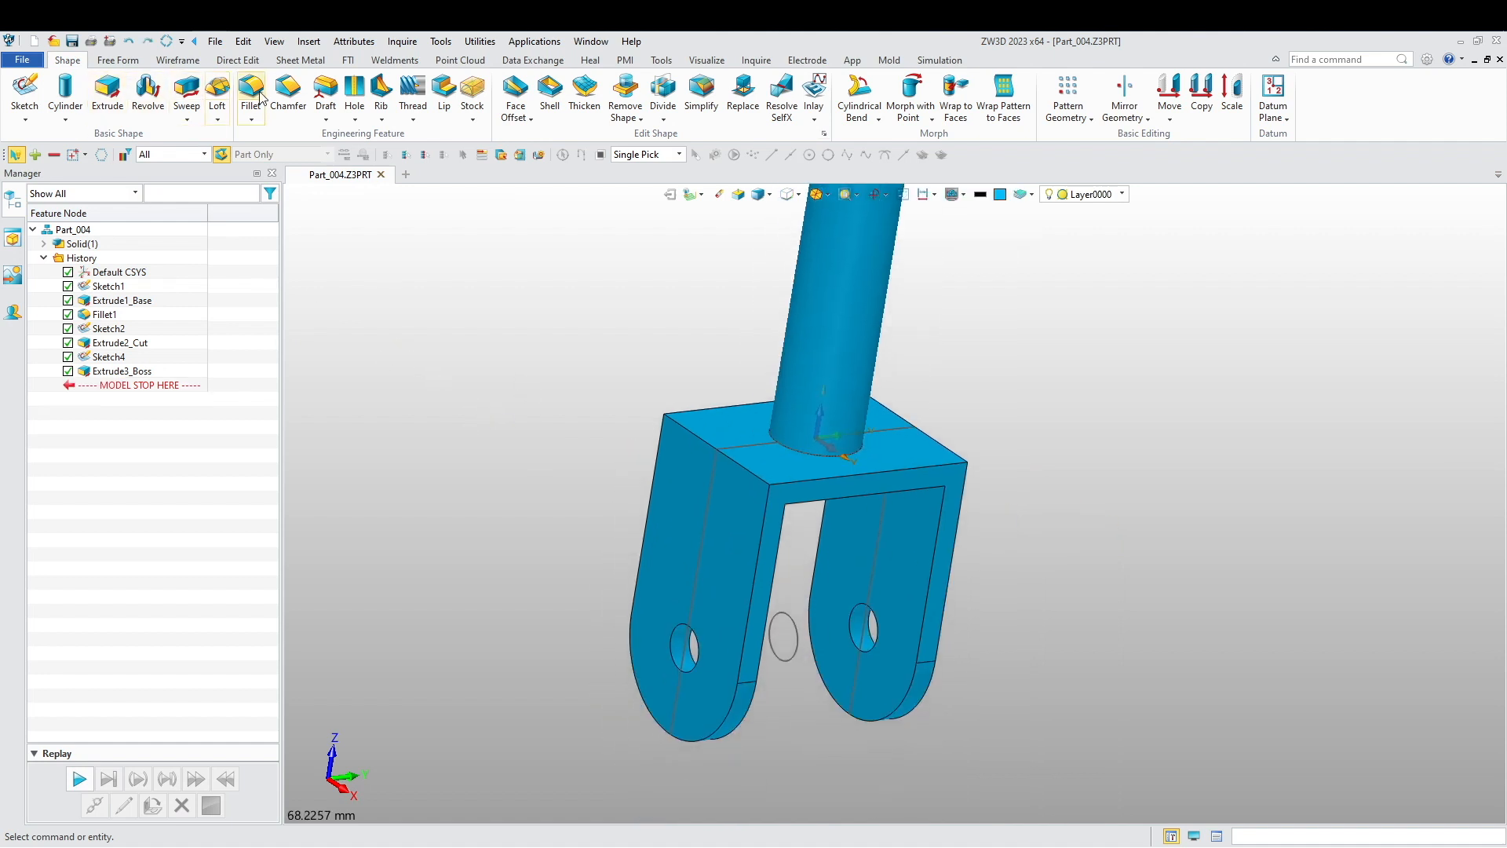
pyautogui.click(259, 101)
pyautogui.click(824, 450)
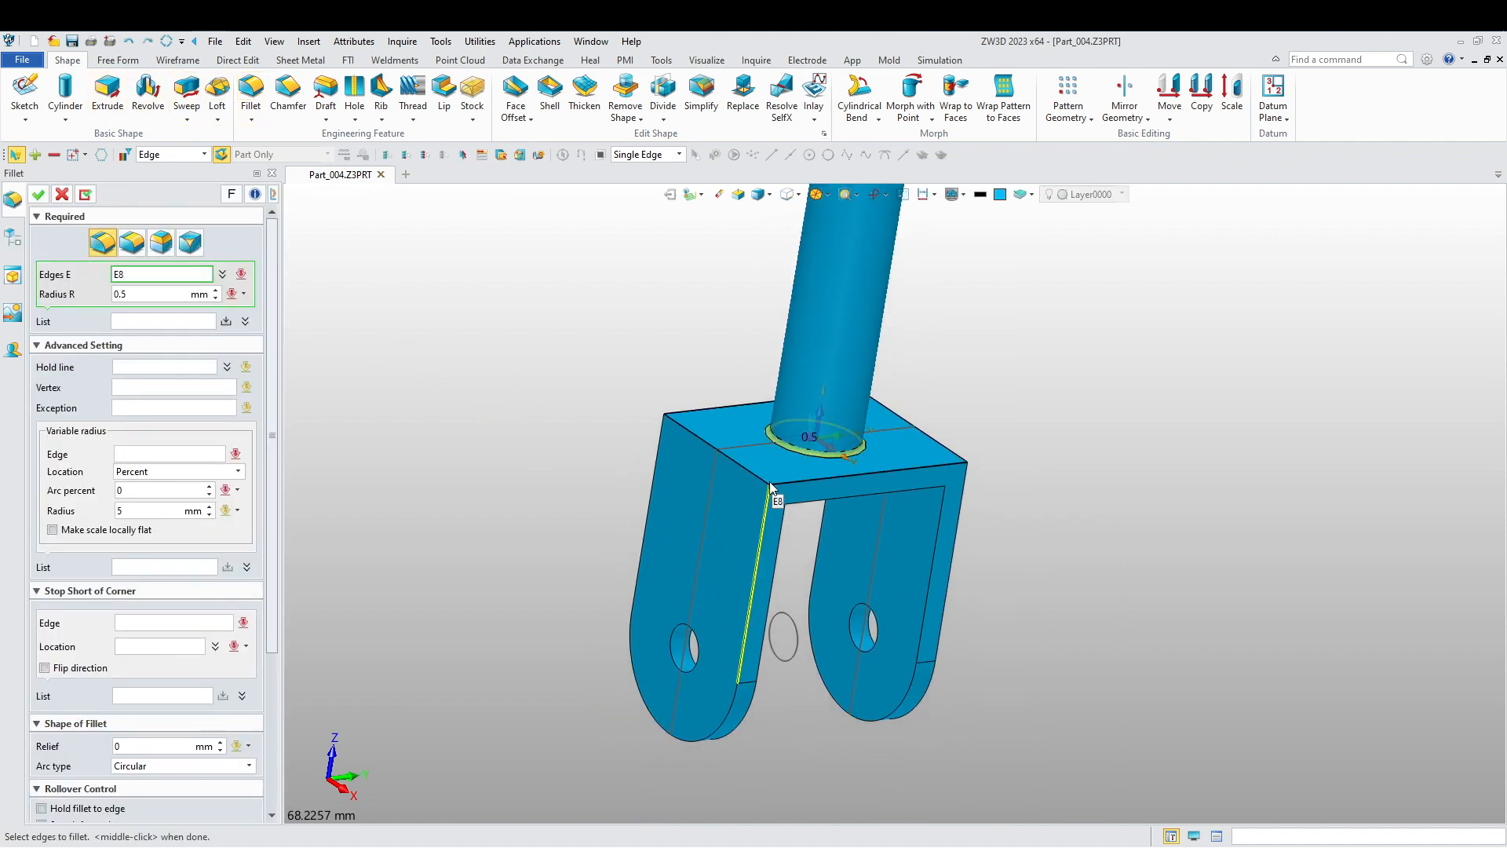
pyautogui.click(137, 294)
pyautogui.write('10')
pyautogui.press('Return')
pyautogui.moveTo(428, 509)
pyautogui.mouseDown(button='middle')
pyautogui.moveTo(454, 563)
pyautogui.moveTo(424, 513)
pyautogui.mouseUp(button='middle')
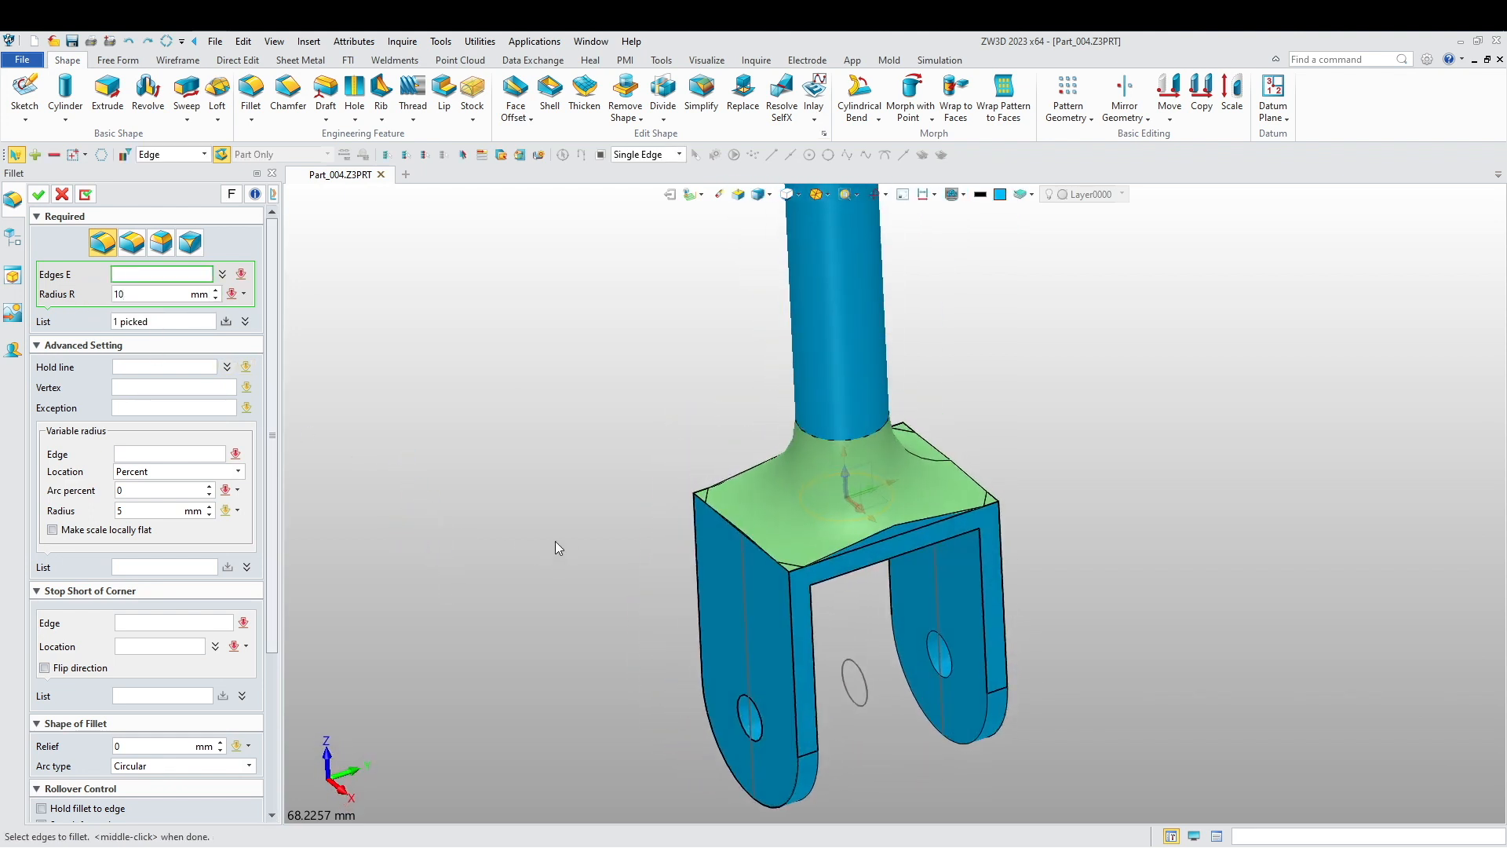
pyautogui.press('Escape')
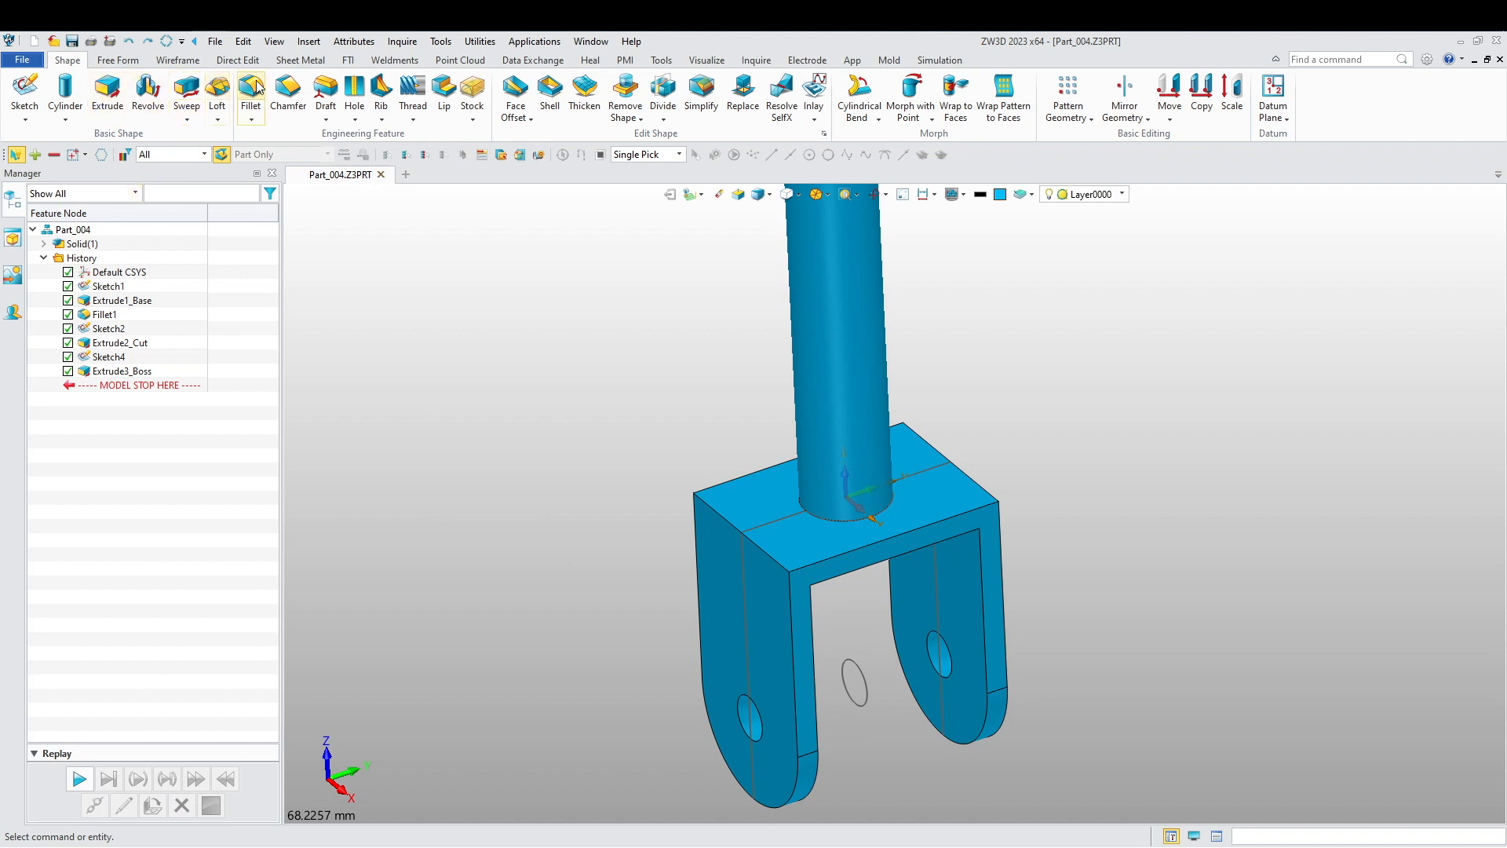
# - Fillet the four outer edges of the fork block's top face with a 1 mm radius
pyautogui.click(258, 87)
pyautogui.click(736, 525)
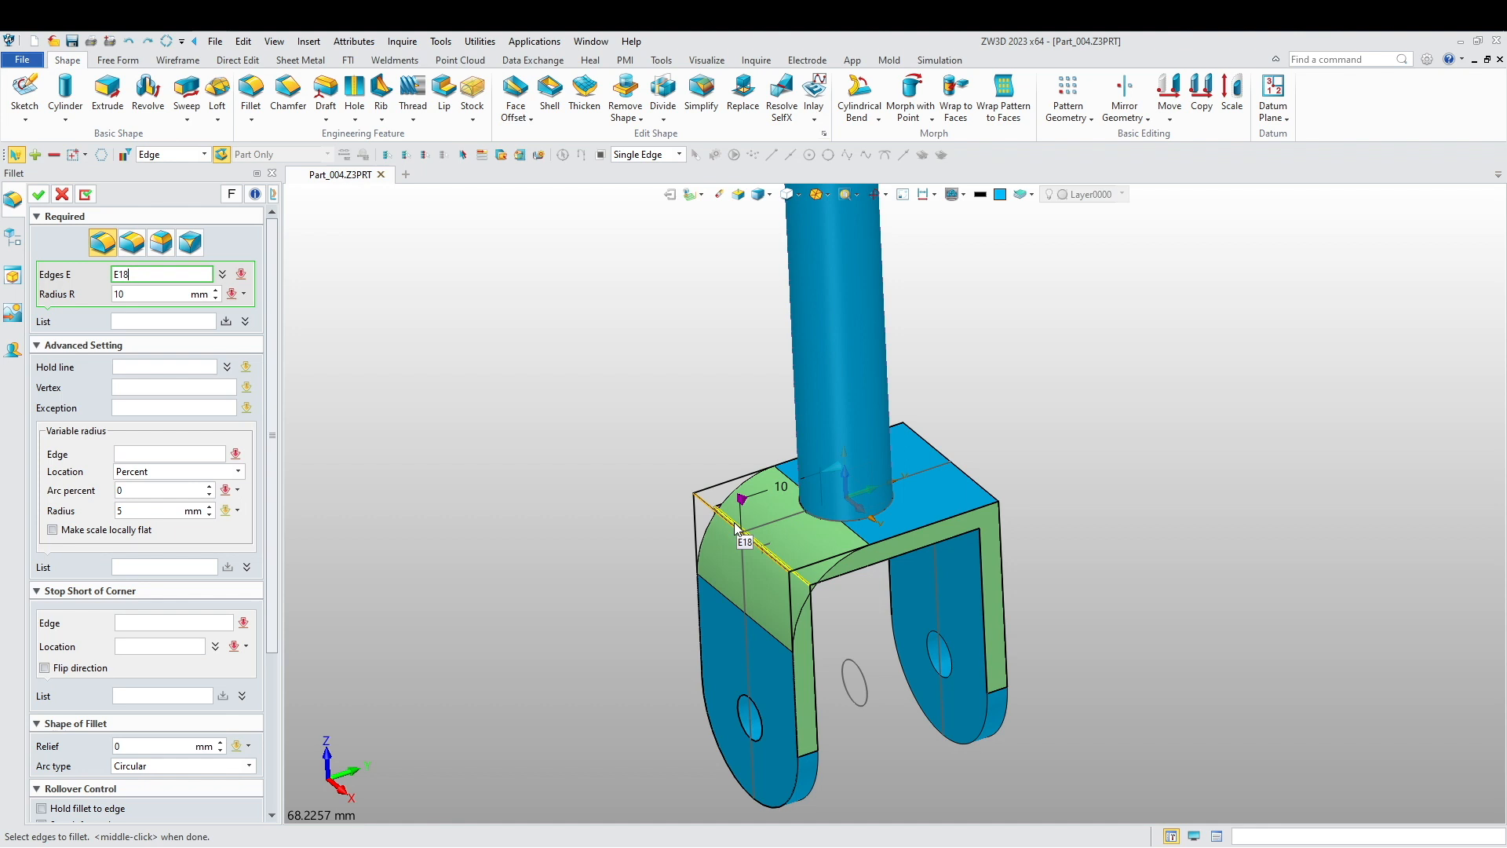
pyautogui.press('Escape')
pyautogui.middleClick(694, 516)
pyautogui.click(718, 485)
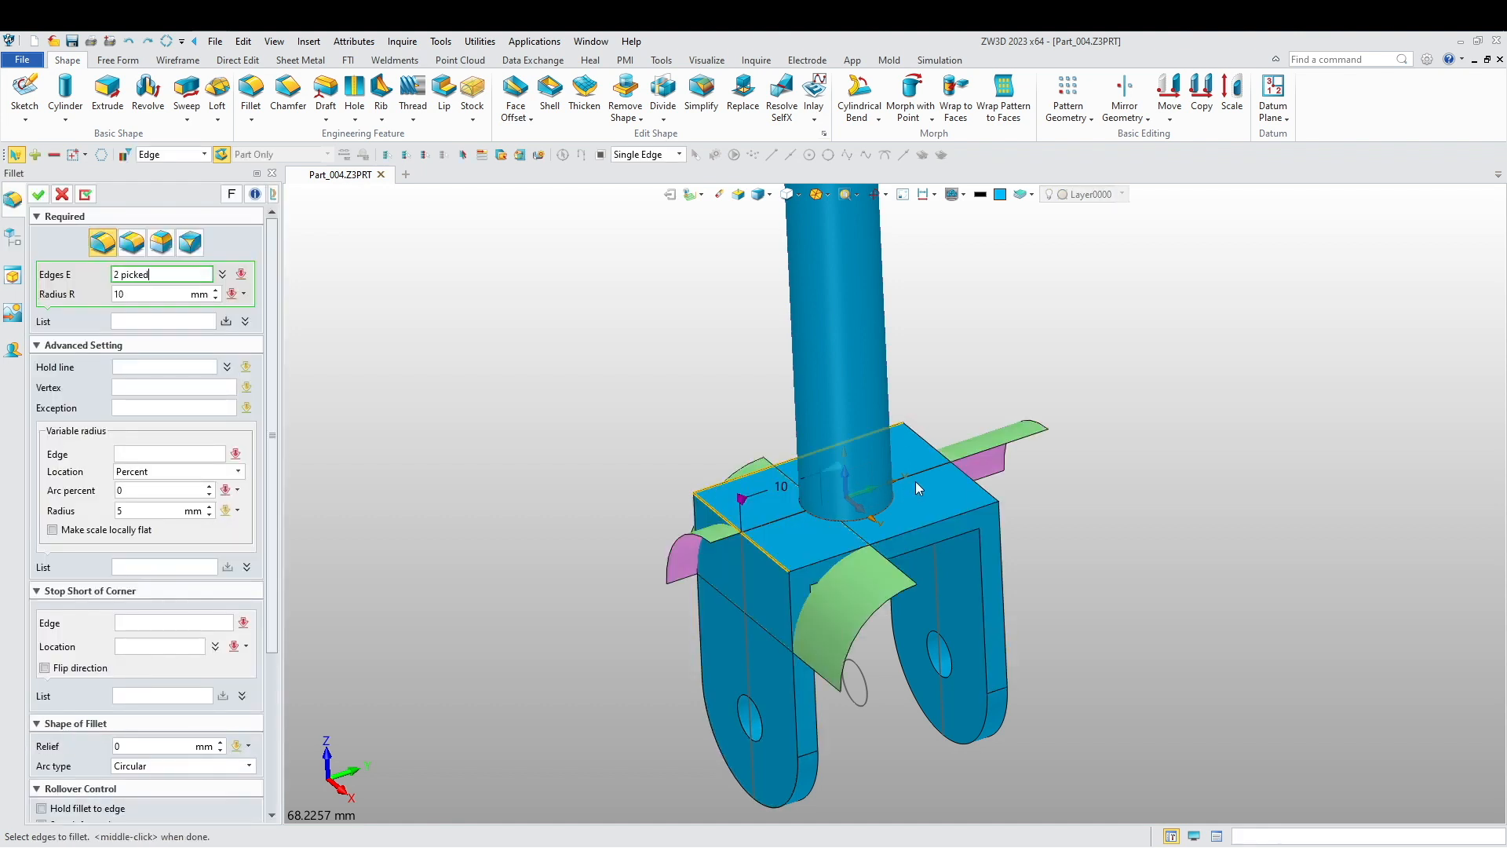
pyautogui.click(974, 490)
pyautogui.click(952, 516)
pyautogui.click(698, 561)
pyautogui.doubleClick(116, 288)
pyautogui.write('1')
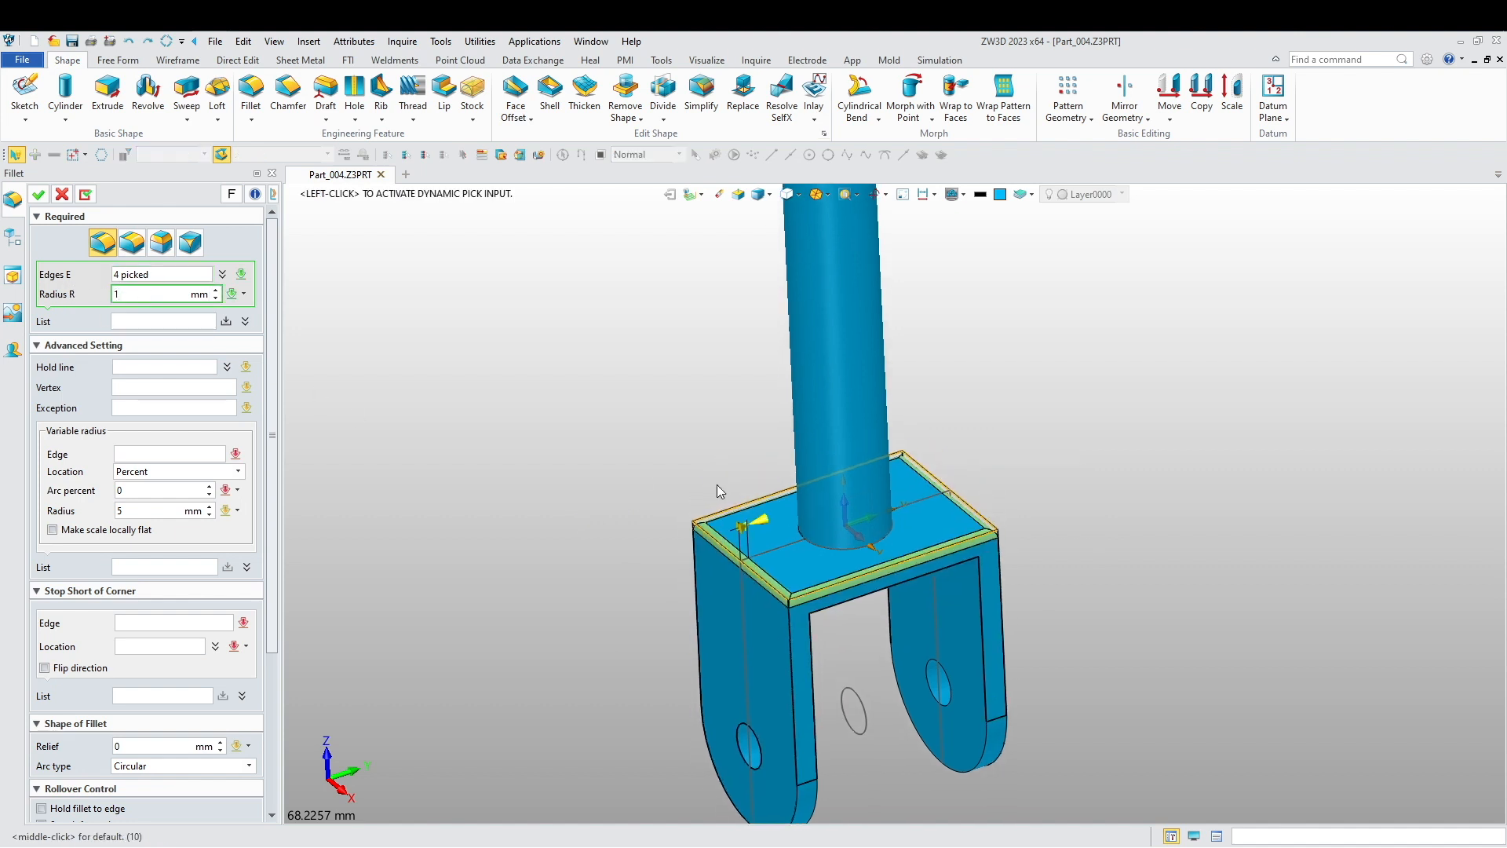
pyautogui.click(38, 194)
# - Try to fillet the circular edge where the rod meets the fork block with a 10 mm radius
pyautogui.middleClick(743, 538)
pyautogui.click(858, 551)
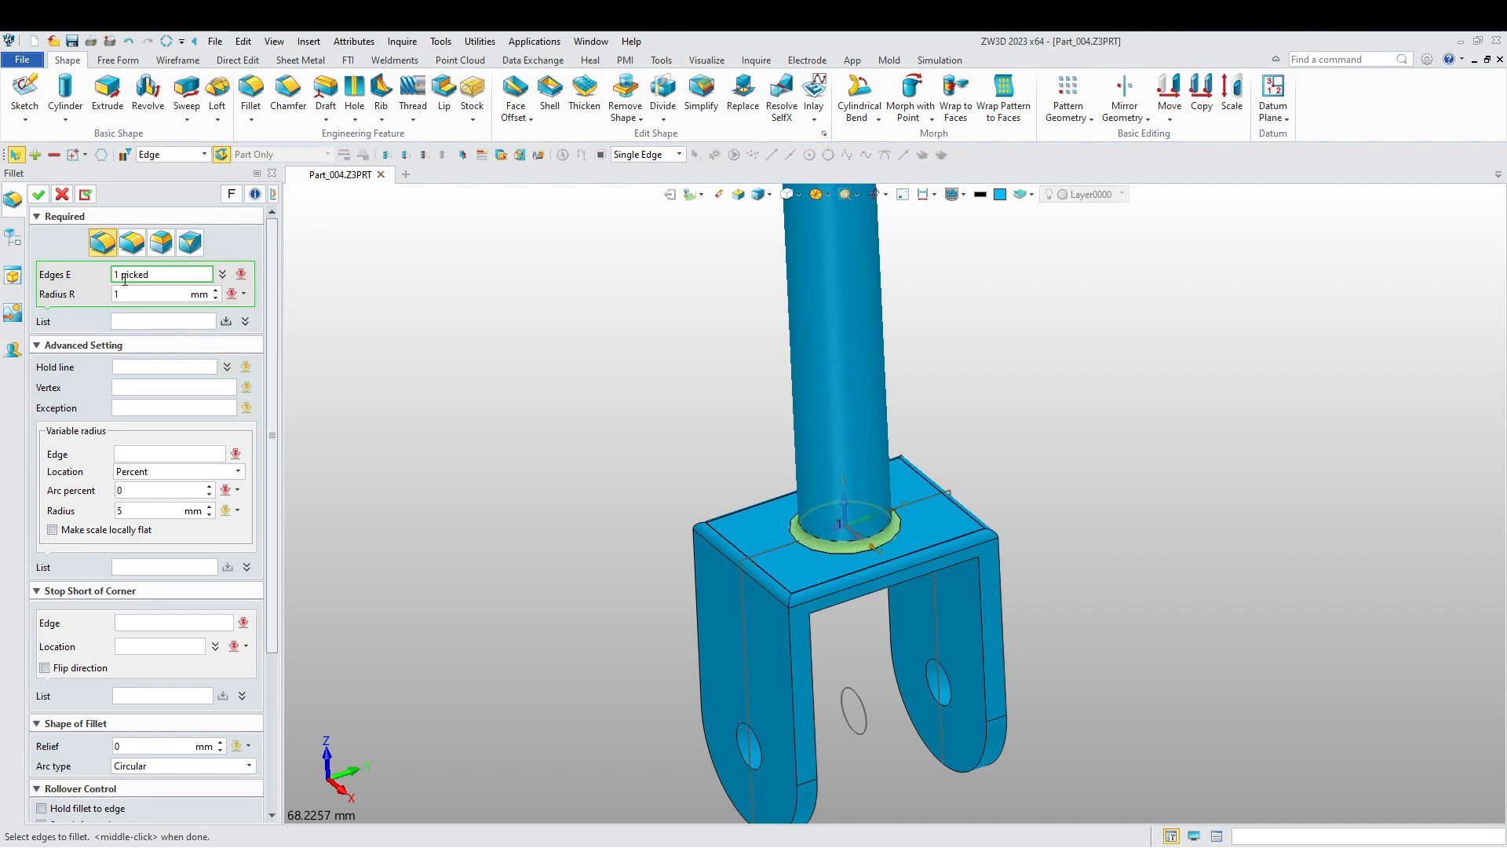
pyautogui.middleClick(85, 308)
pyautogui.write('10')
pyautogui.press('Return')
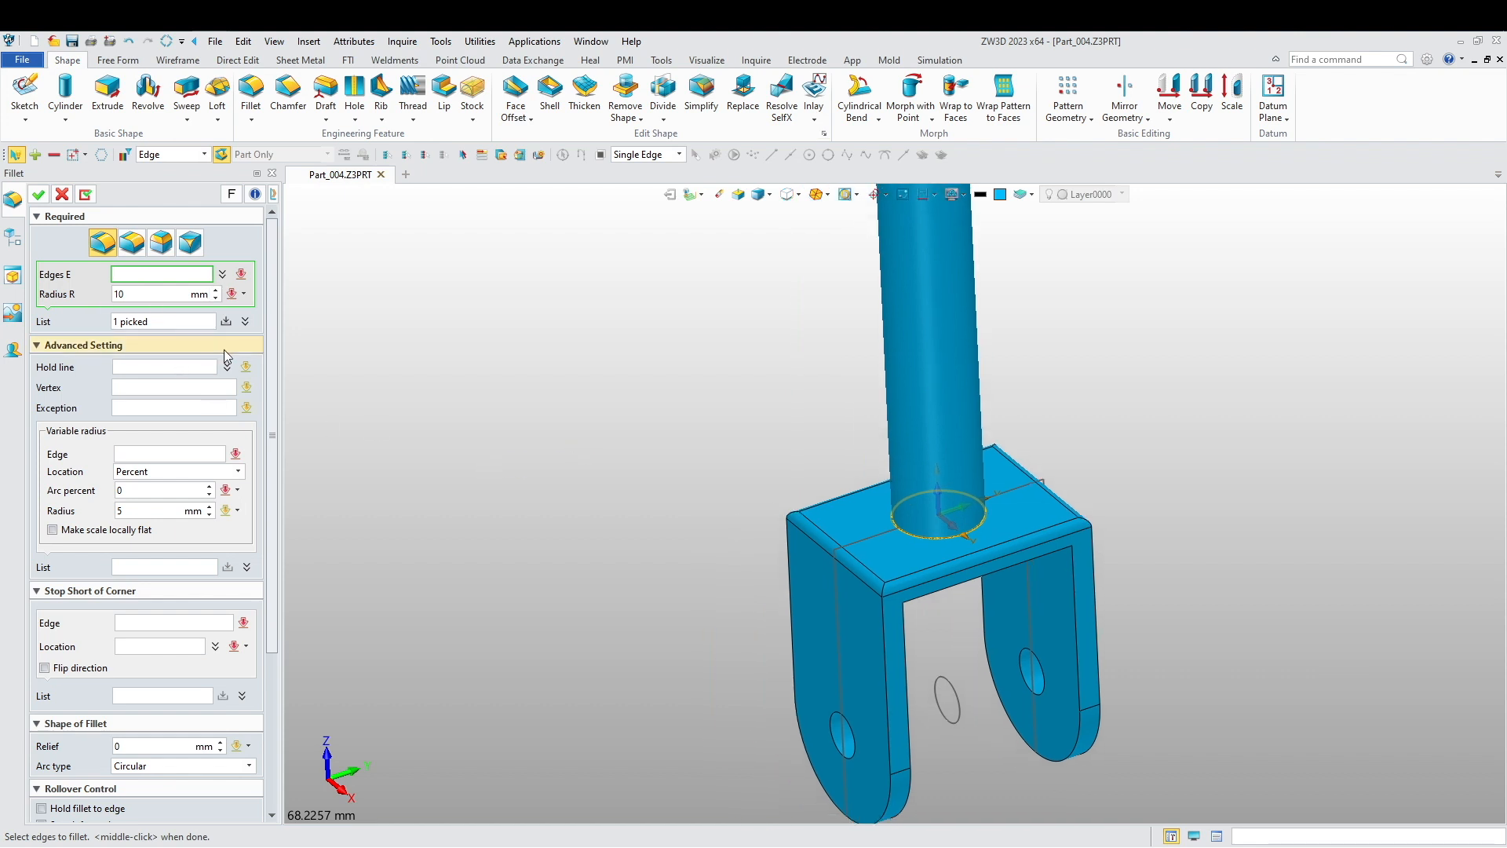
pyautogui.middleClick(916, 541)
pyautogui.middleClick(799, 553)
# - Reselect the rod's circular base edge for filleting and compare radii of 11 mm and 10 mm
pyautogui.click(930, 540)
pyautogui.doubleClick(154, 294)
pyautogui.write('11')
pyautogui.press('Return')
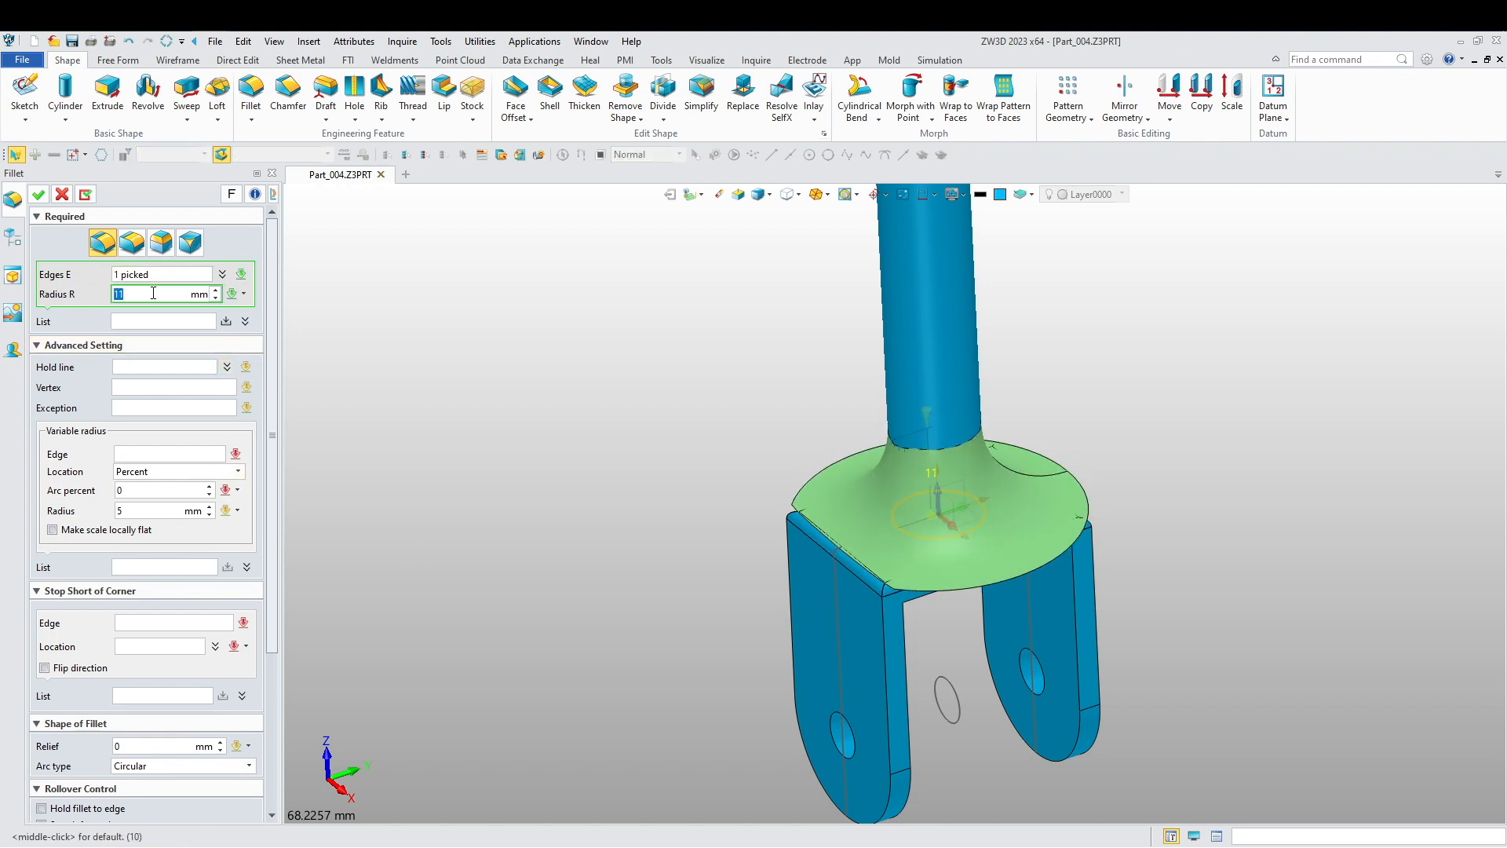
pyautogui.write('10')
pyautogui.press('Return')
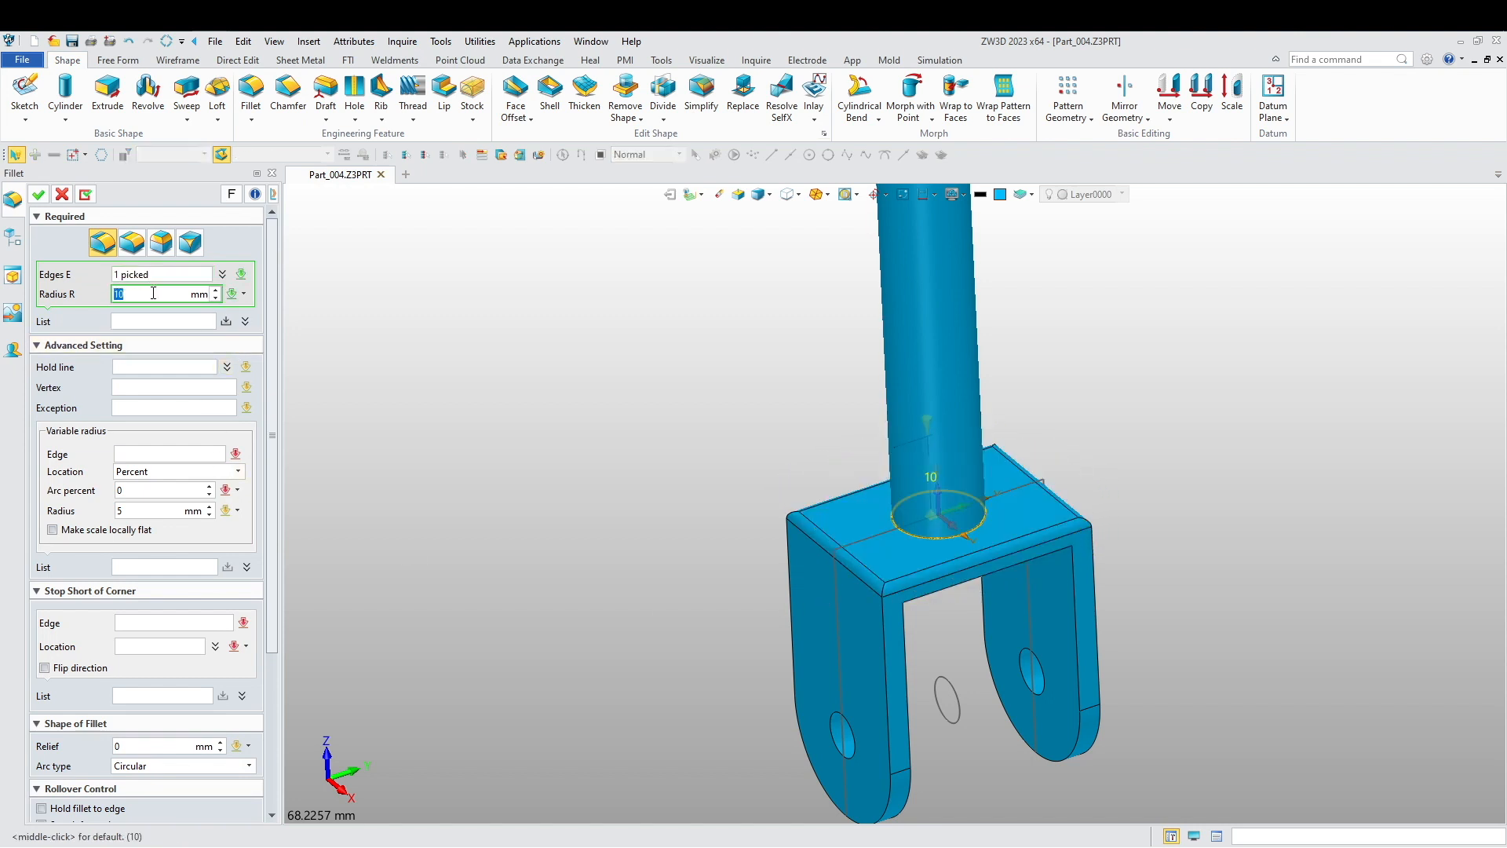
pyautogui.write('11')
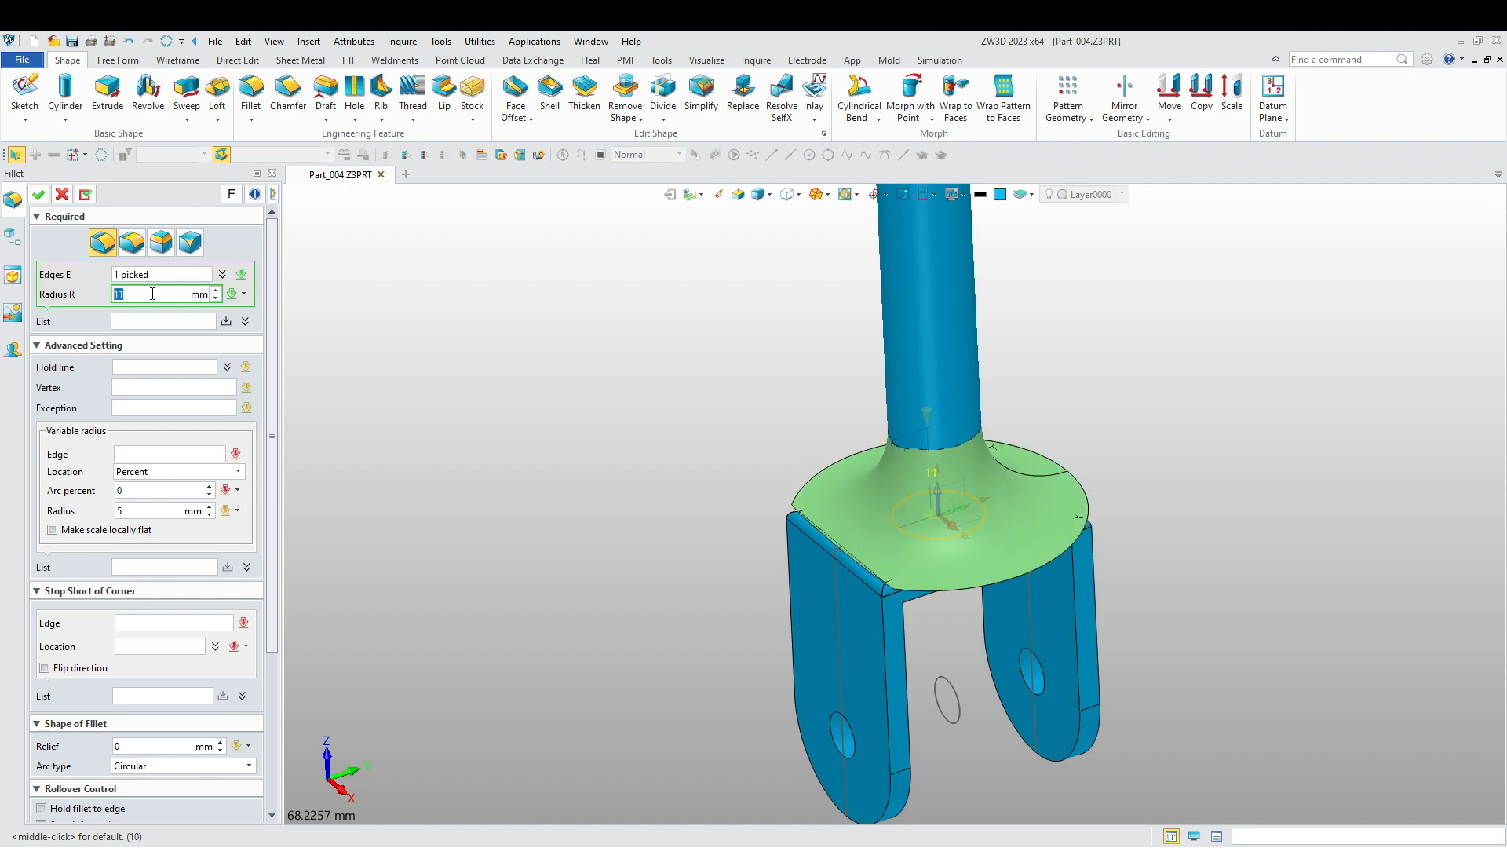
pyautogui.scroll(3, 695, 559)
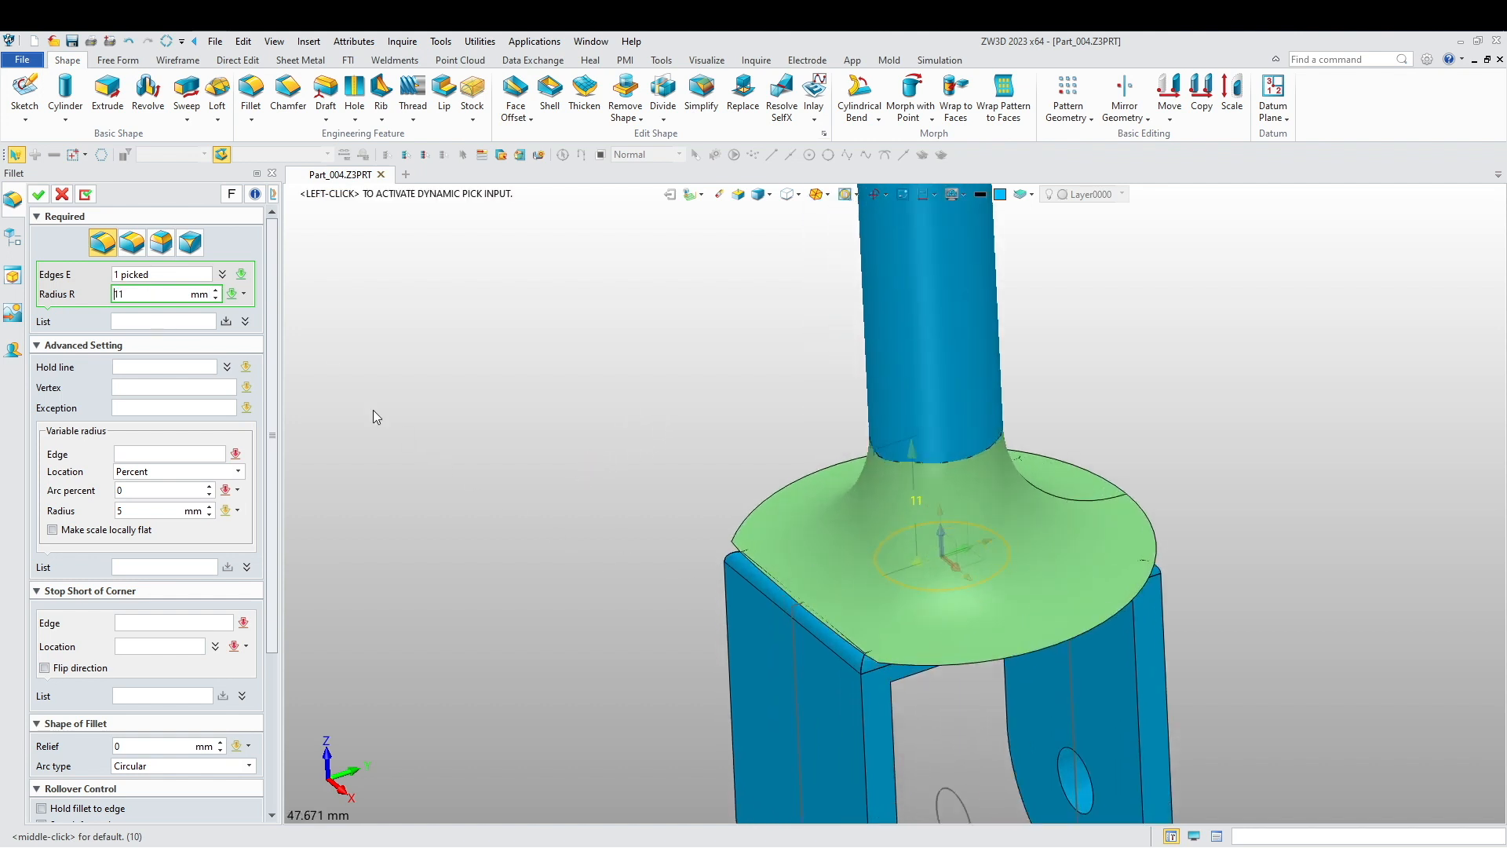
pyautogui.press('Return')
# - Try a 9.5 mm radius for the rod base fillet, and undo the top-edge fillets
pyautogui.write('9.5')
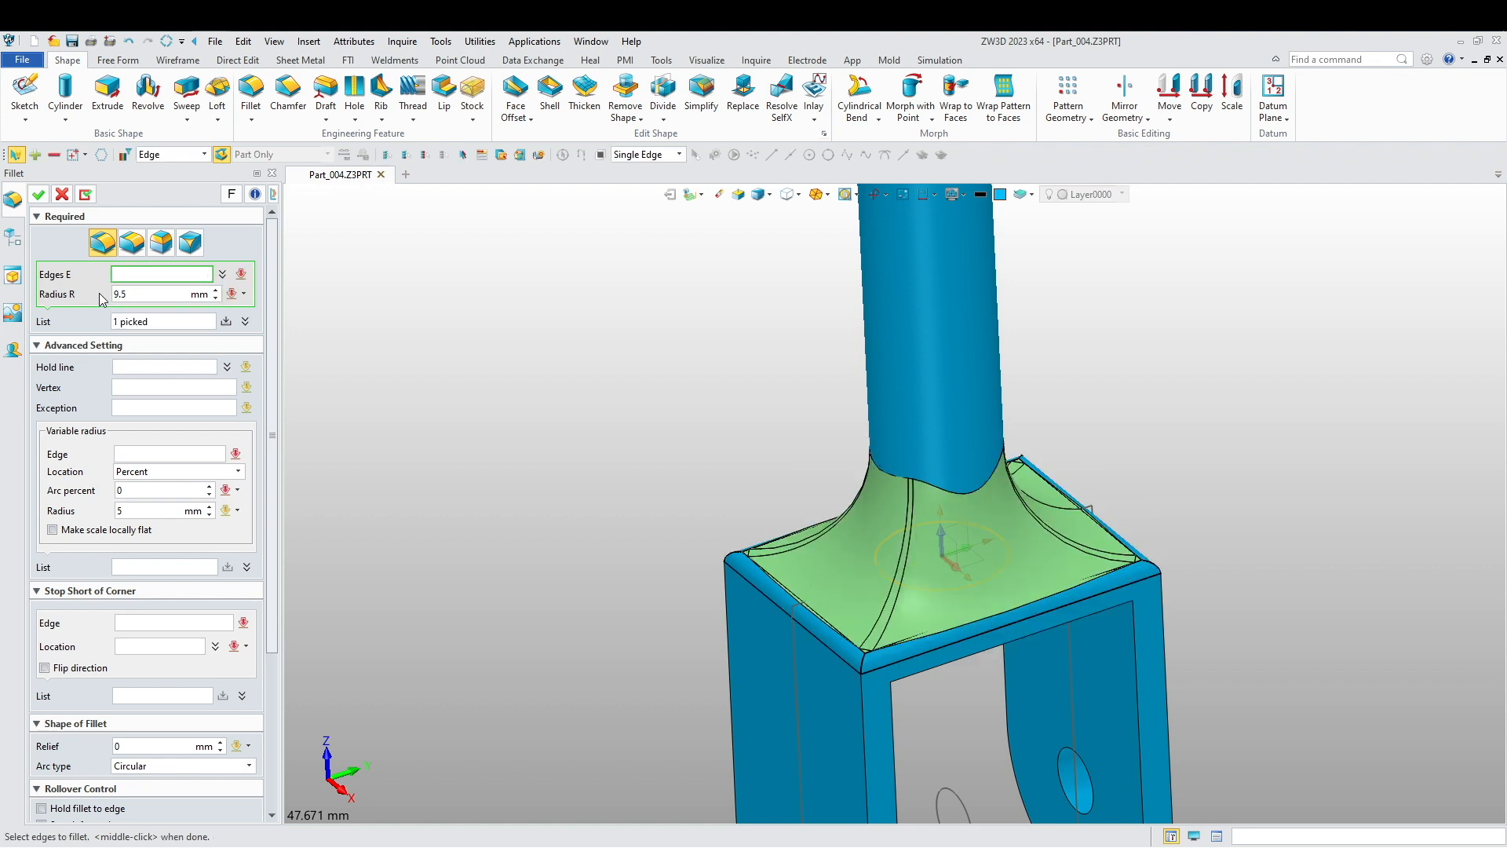
pyautogui.middleClick(403, 575)
pyautogui.hotkey('ctrl', 'z')
pyautogui.moveTo(536, 601); pyautogui.dragTo(479, 503, button='middle')
# - Fillet the circular edge where the rod meets the fork block's top face
pyautogui.click(259, 92)
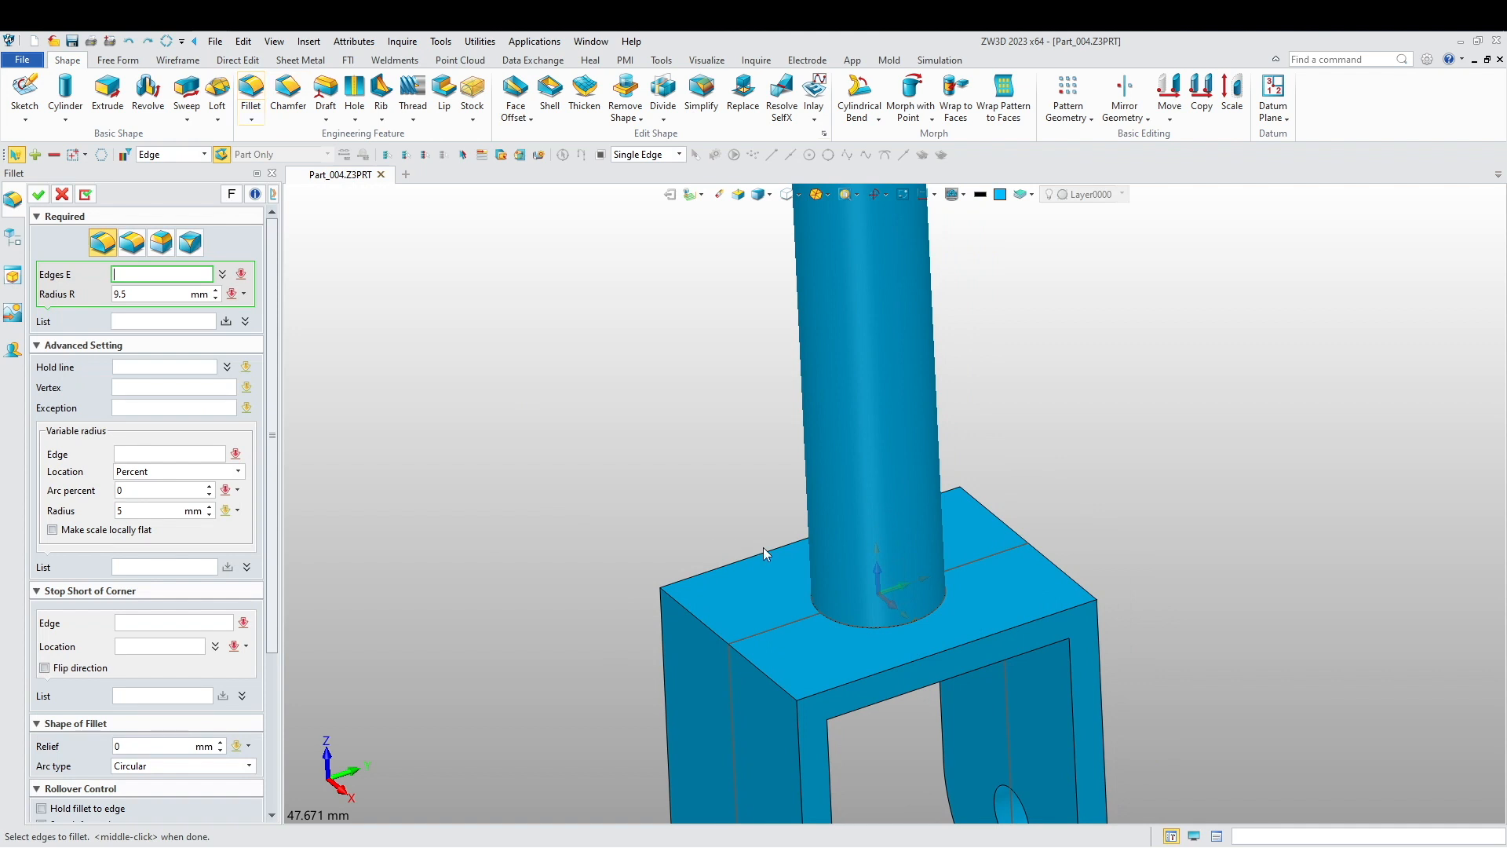
pyautogui.click(838, 622)
pyautogui.moveTo(539, 619); pyautogui.dragTo(563, 527, button='middle')
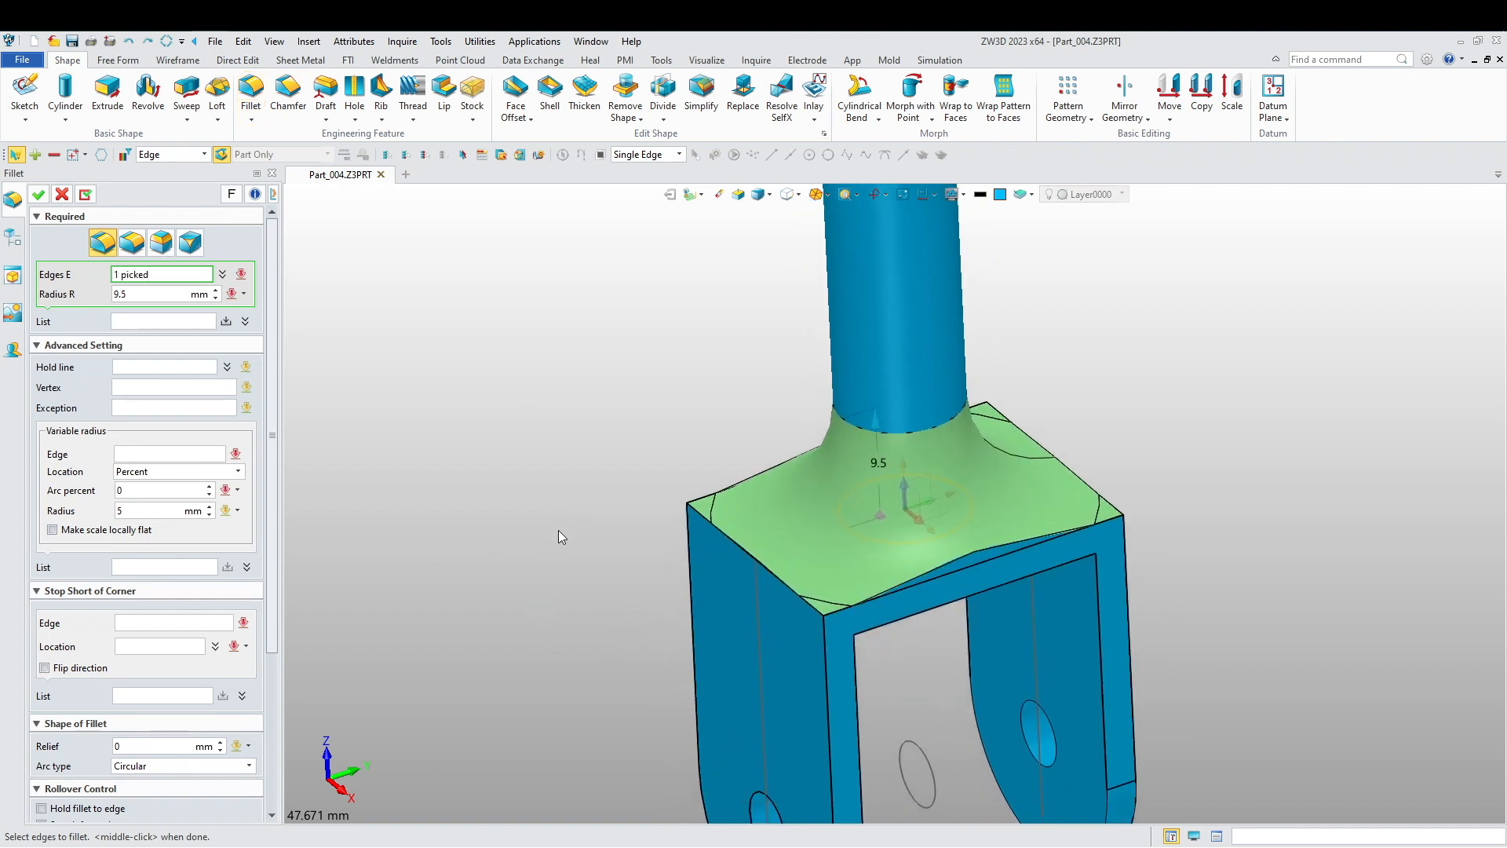
pyautogui.middleClick(69, 313)
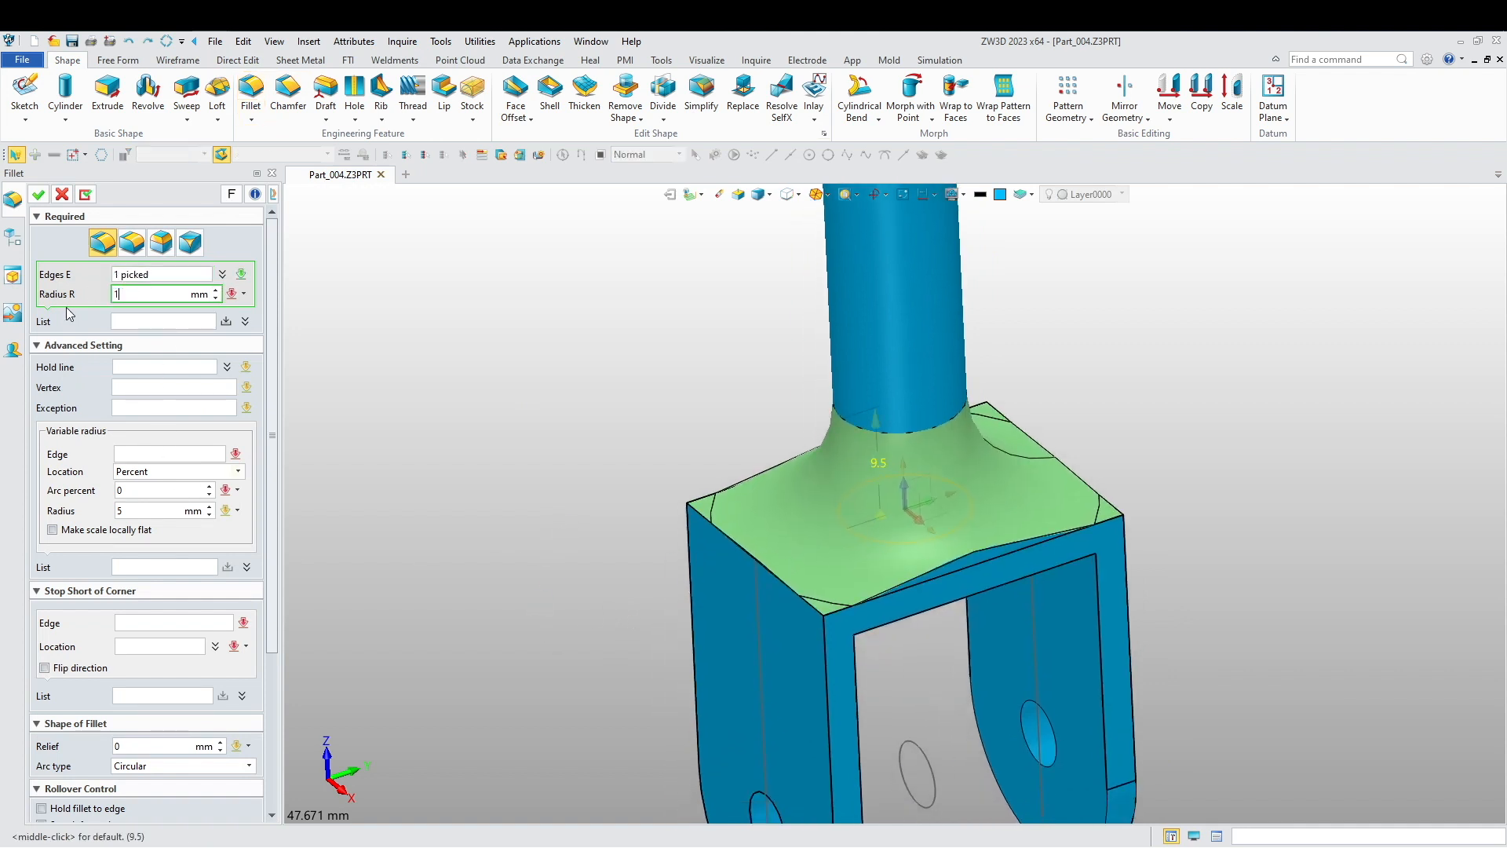
pyautogui.click(38, 194)
# - Add a flagged external M10 x 1.25 thread with the default length type at the rod's free end
pyautogui.moveTo(351, 336); pyautogui.dragTo(639, 538, button='right')
pyautogui.scroll(-3, 538, 432)
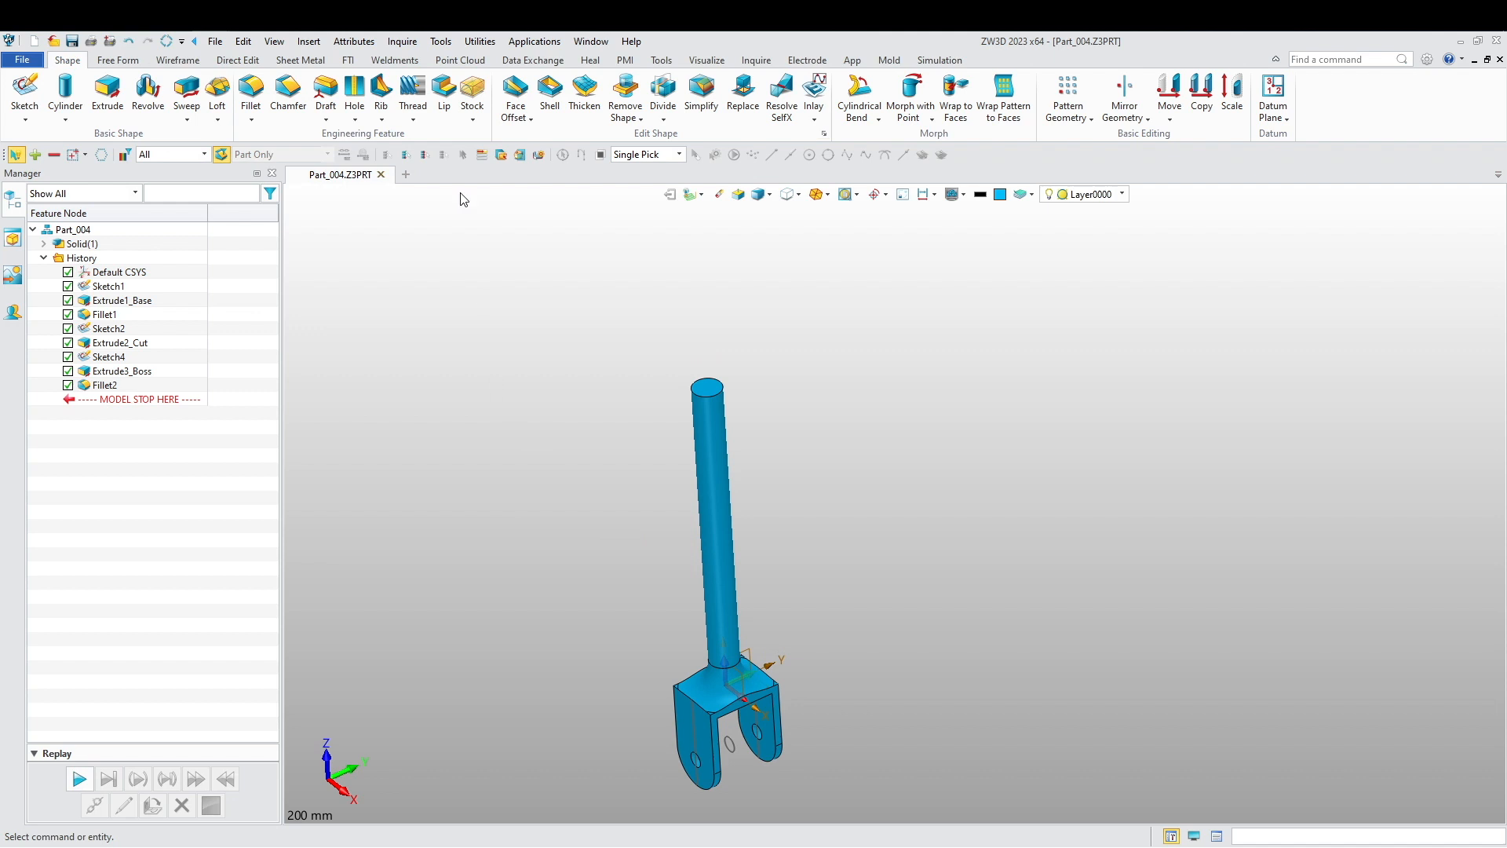
pyautogui.click(413, 114)
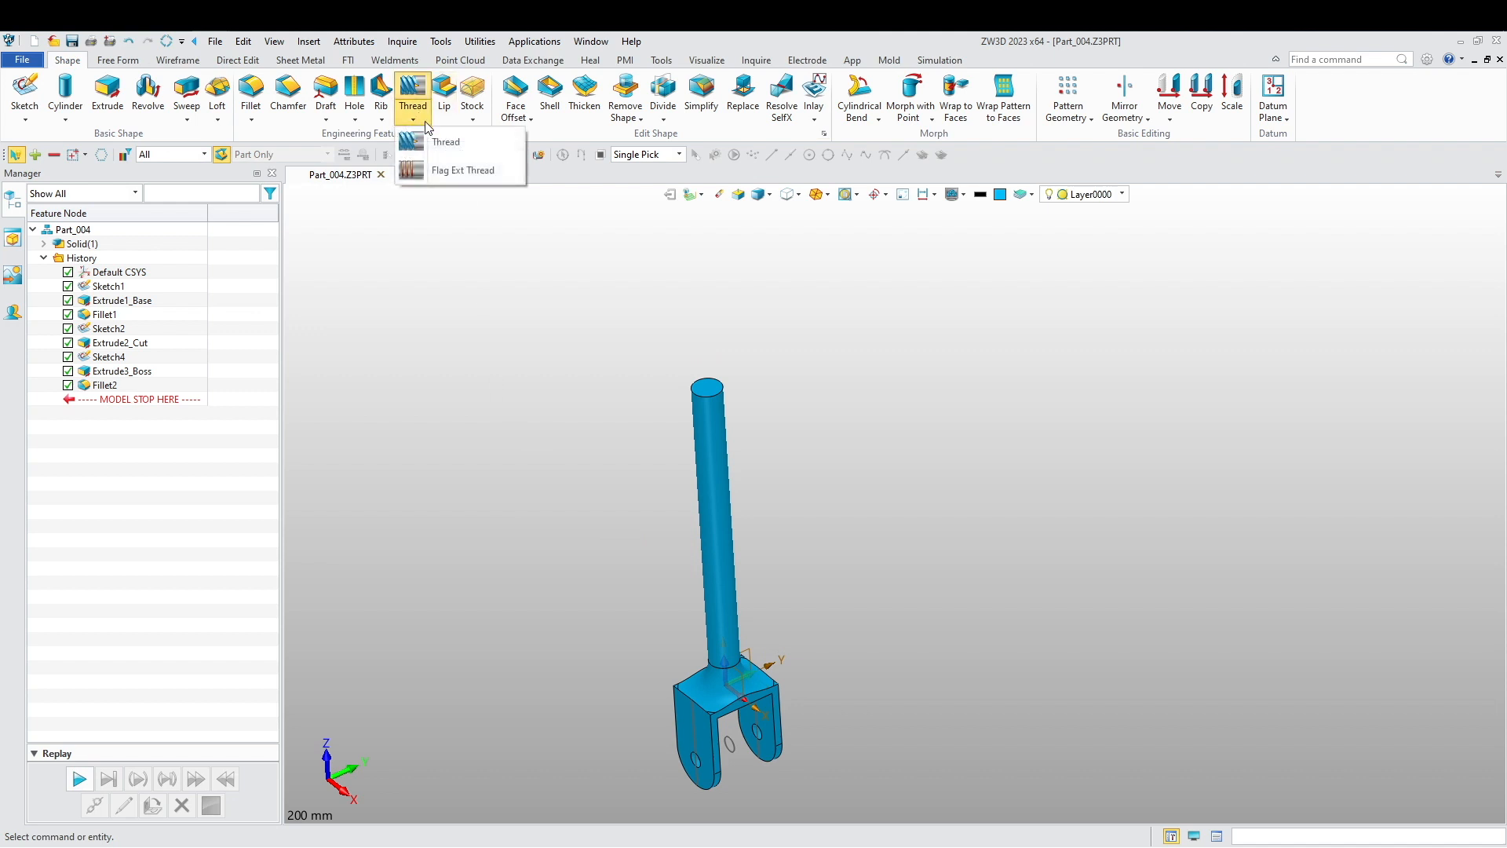
pyautogui.click(462, 170)
pyautogui.scroll(3, 733, 426)
pyautogui.click(732, 425)
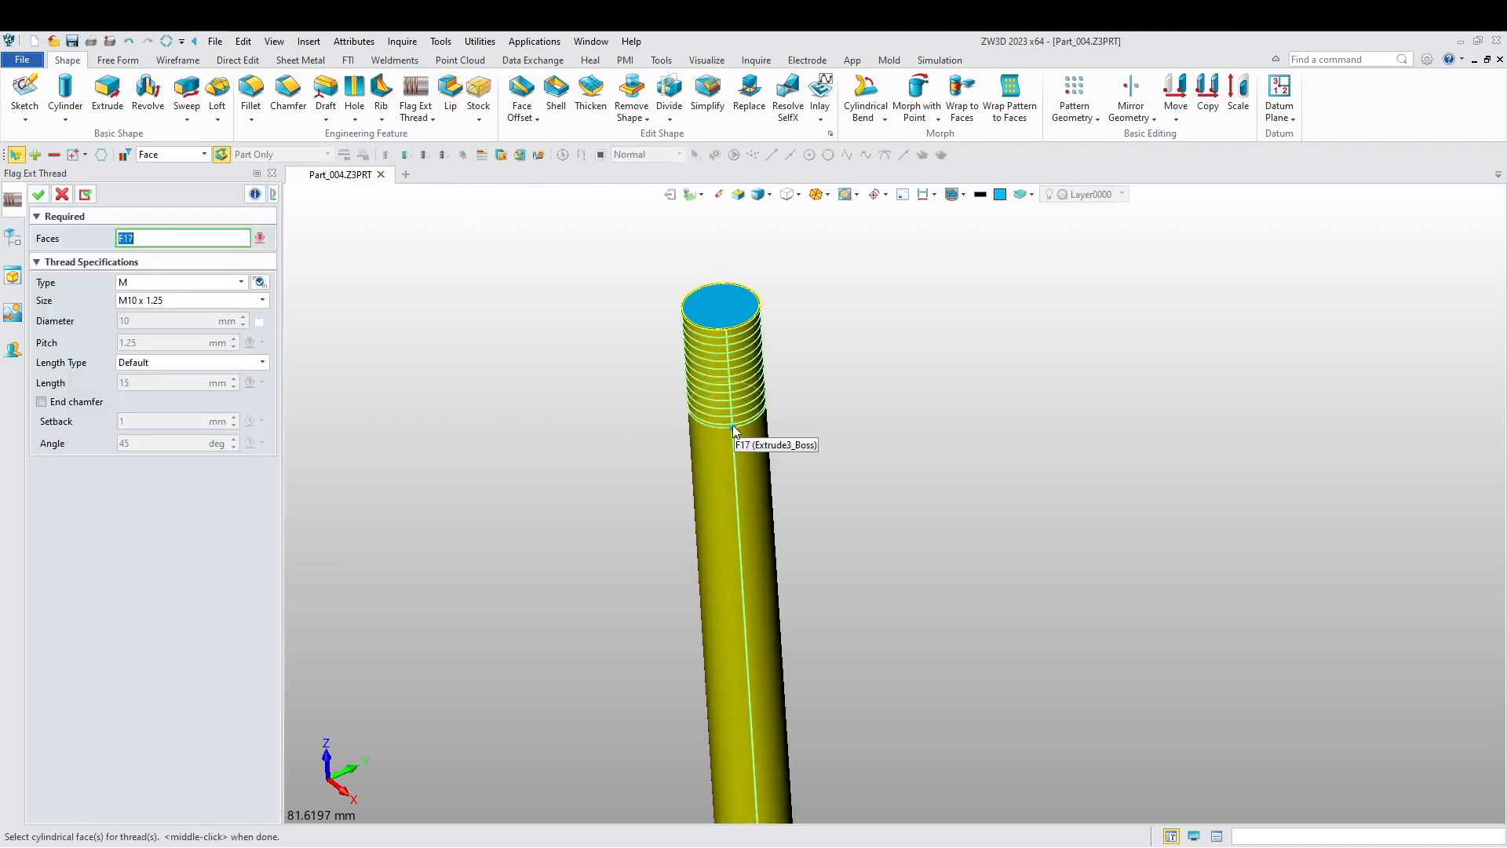
pyautogui.click(713, 378)
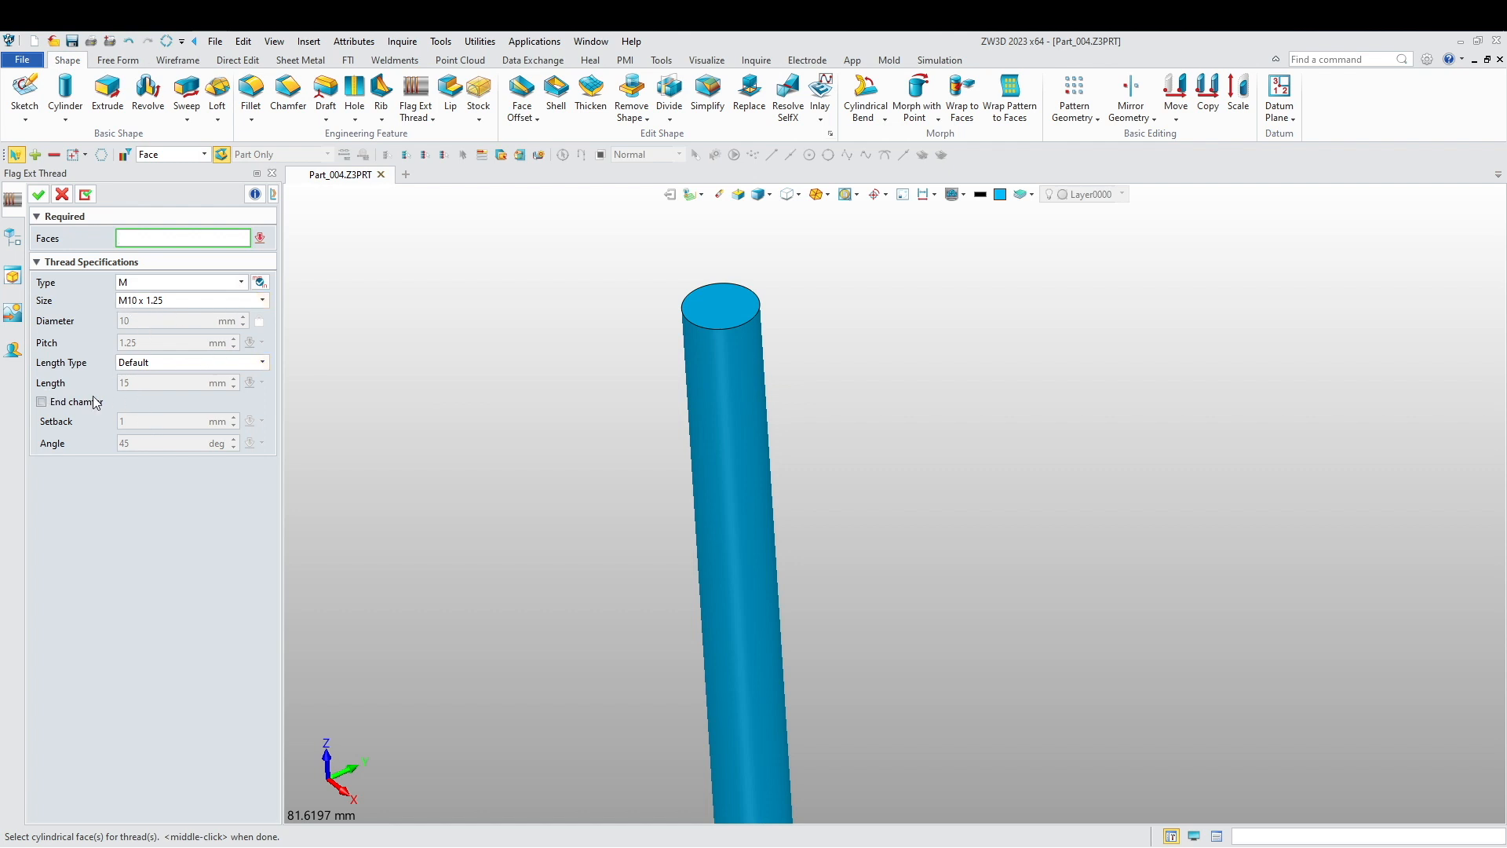
pyautogui.click(660, 412)
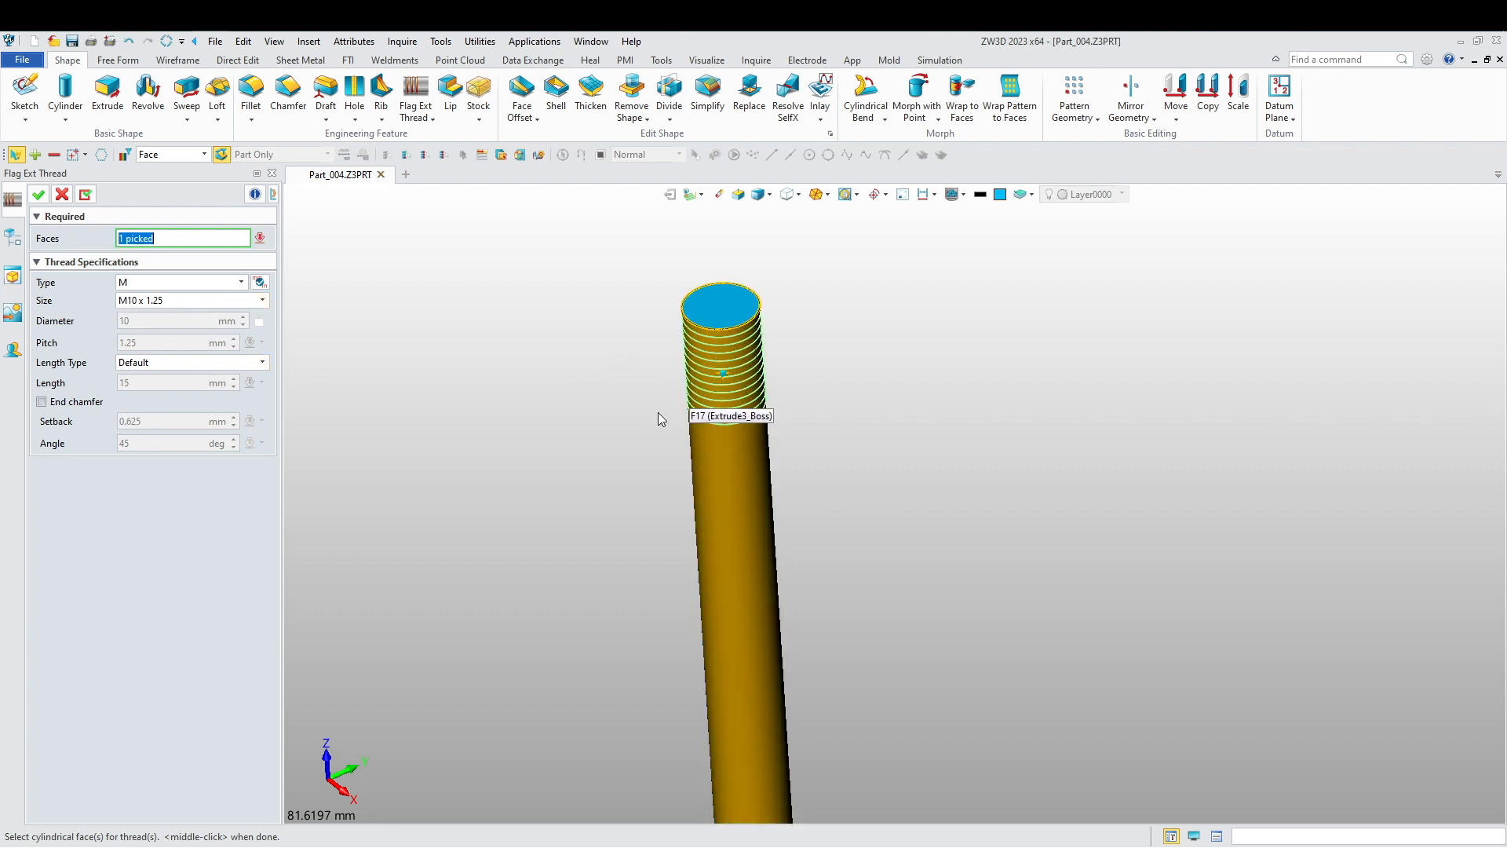
pyautogui.click(38, 194)
# - Chamfer the circular edge at the rod's threaded end with a 0.5 mm setback
pyautogui.click(288, 94)
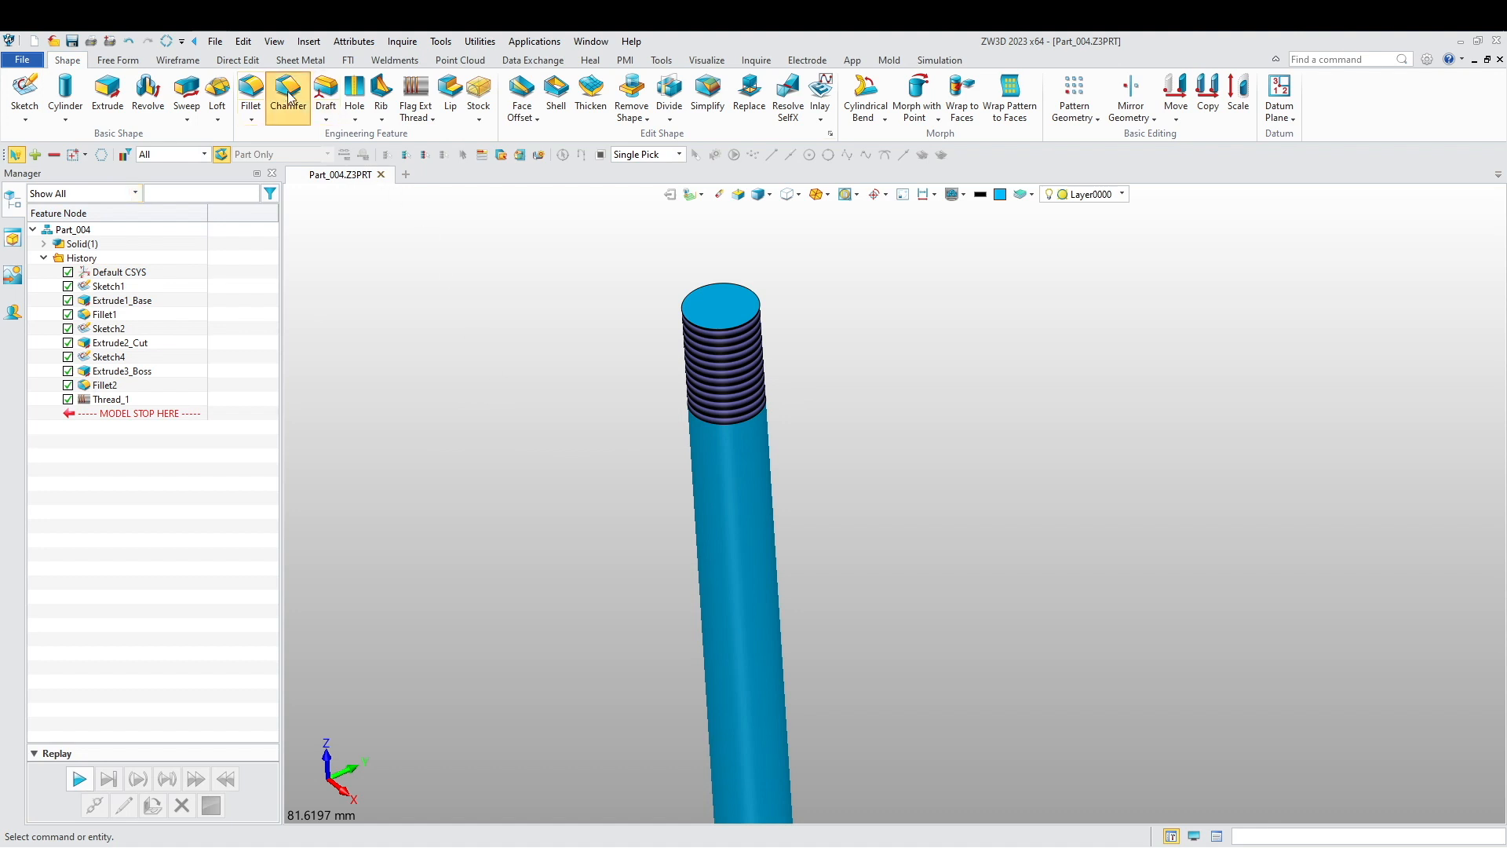
pyautogui.click(694, 335)
pyautogui.click(150, 323)
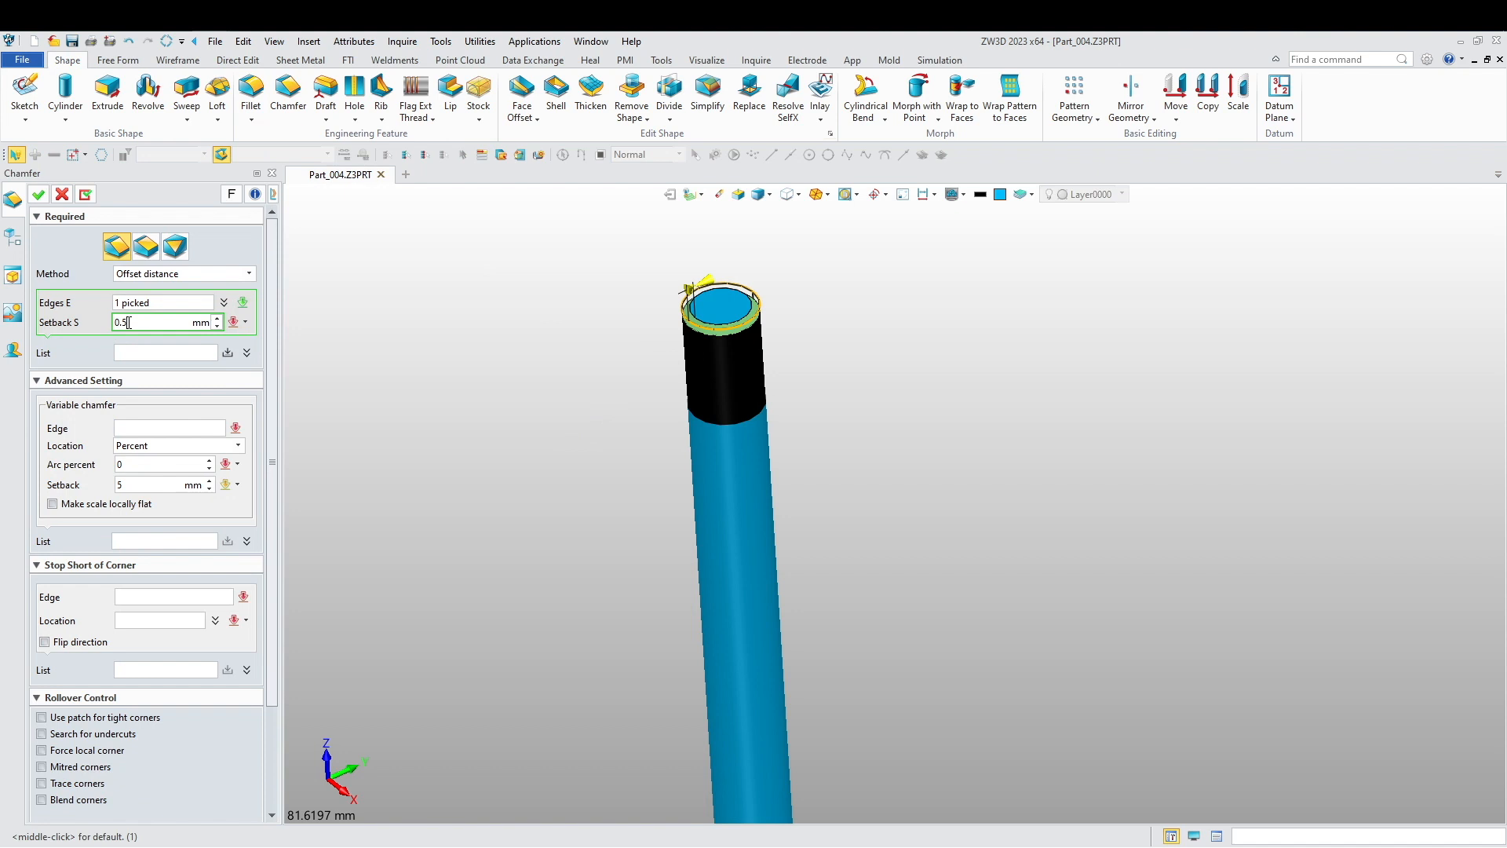
pyautogui.press('Return')
pyautogui.moveTo(401, 414); pyautogui.dragTo(427, 444, button='right')
pyautogui.click(38, 194)
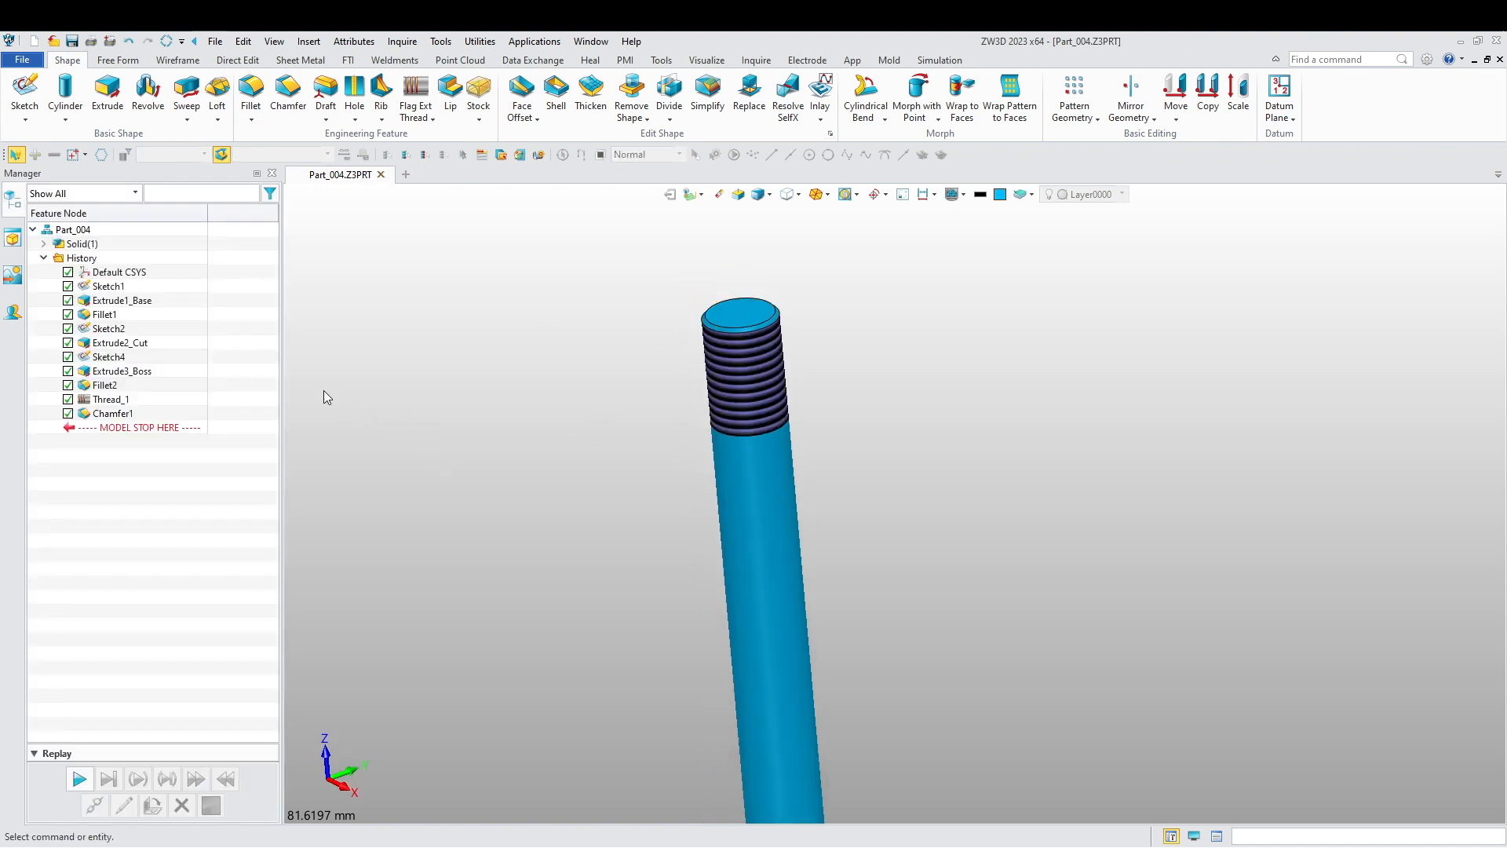
pyautogui.scroll(-3, 588, 563)
pyautogui.moveTo(614, 590); pyautogui.dragTo(545, 672, button='right')
pyautogui.moveTo(756, 649); pyautogui.dragTo(679, 475, button='right')
pyautogui.moveTo(676, 475); pyautogui.dragTo(733, 478, button='middle')
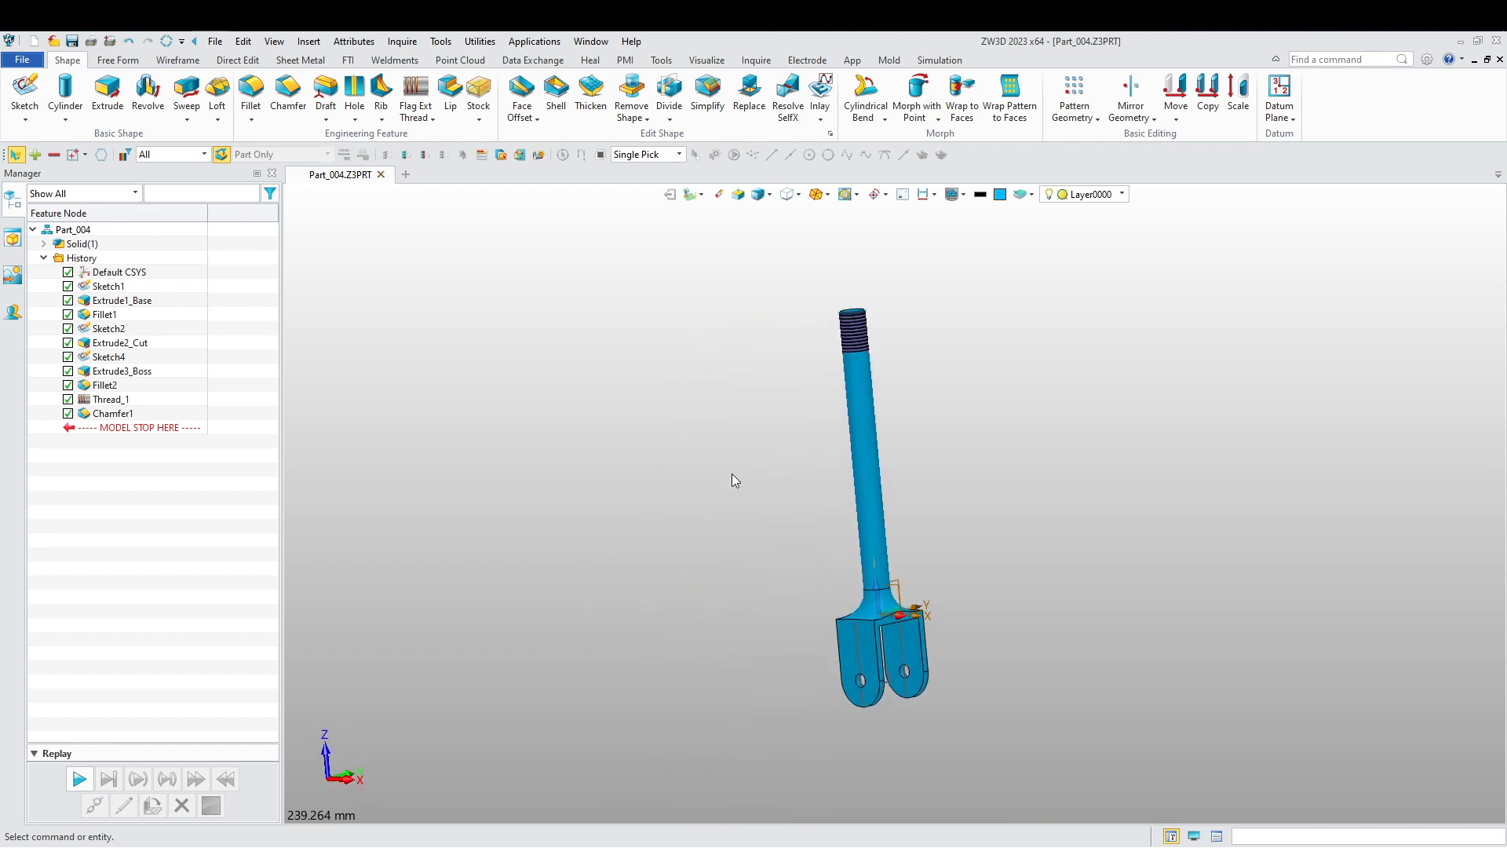
# - Save the part as Part_004 in the Assembly Exercise 4 folder and close it
pyautogui.click(55, 42)
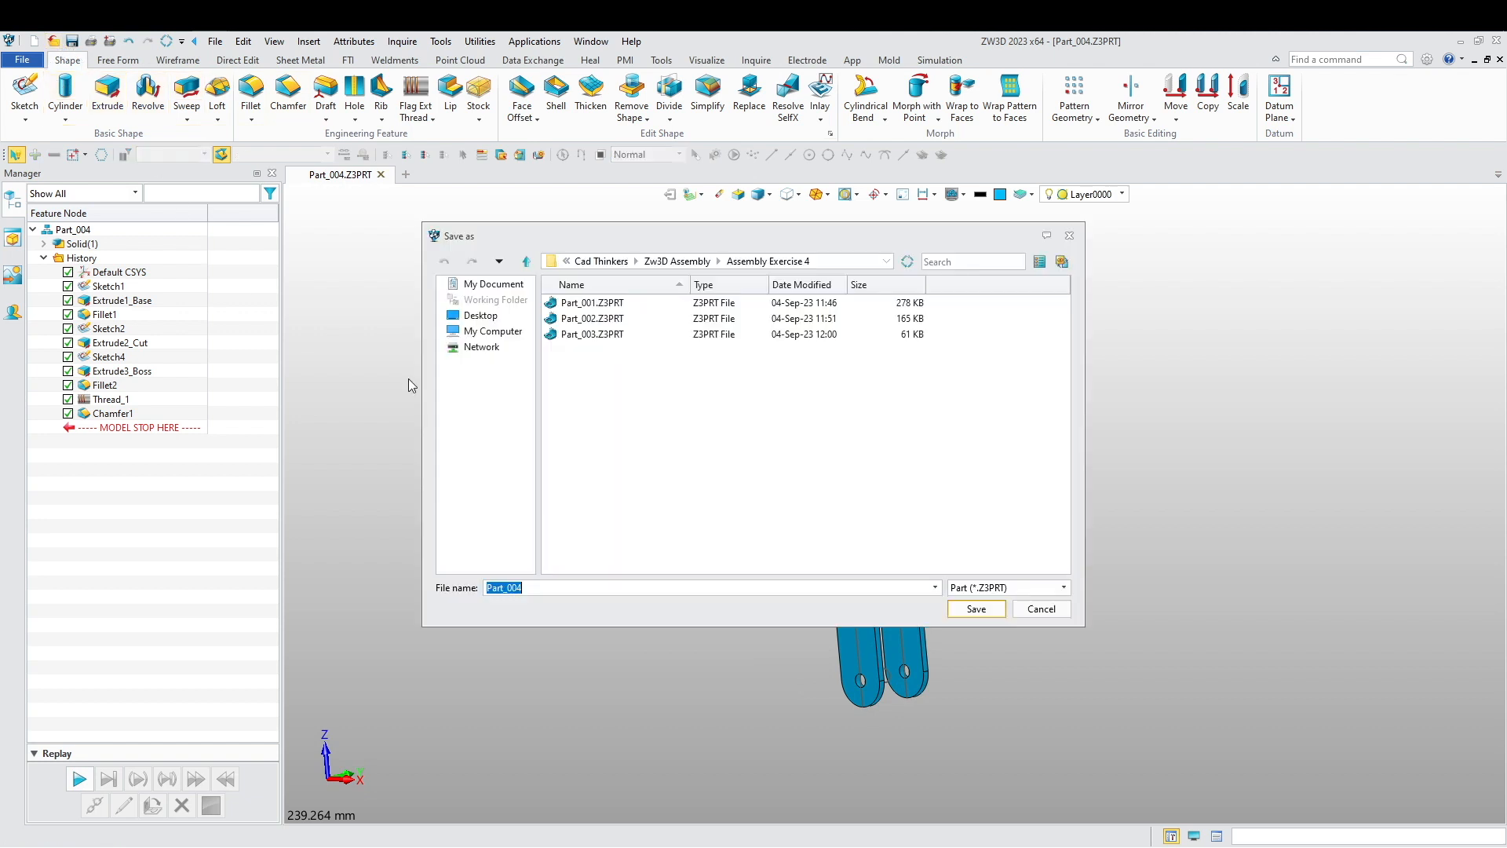
pyautogui.click(975, 609)
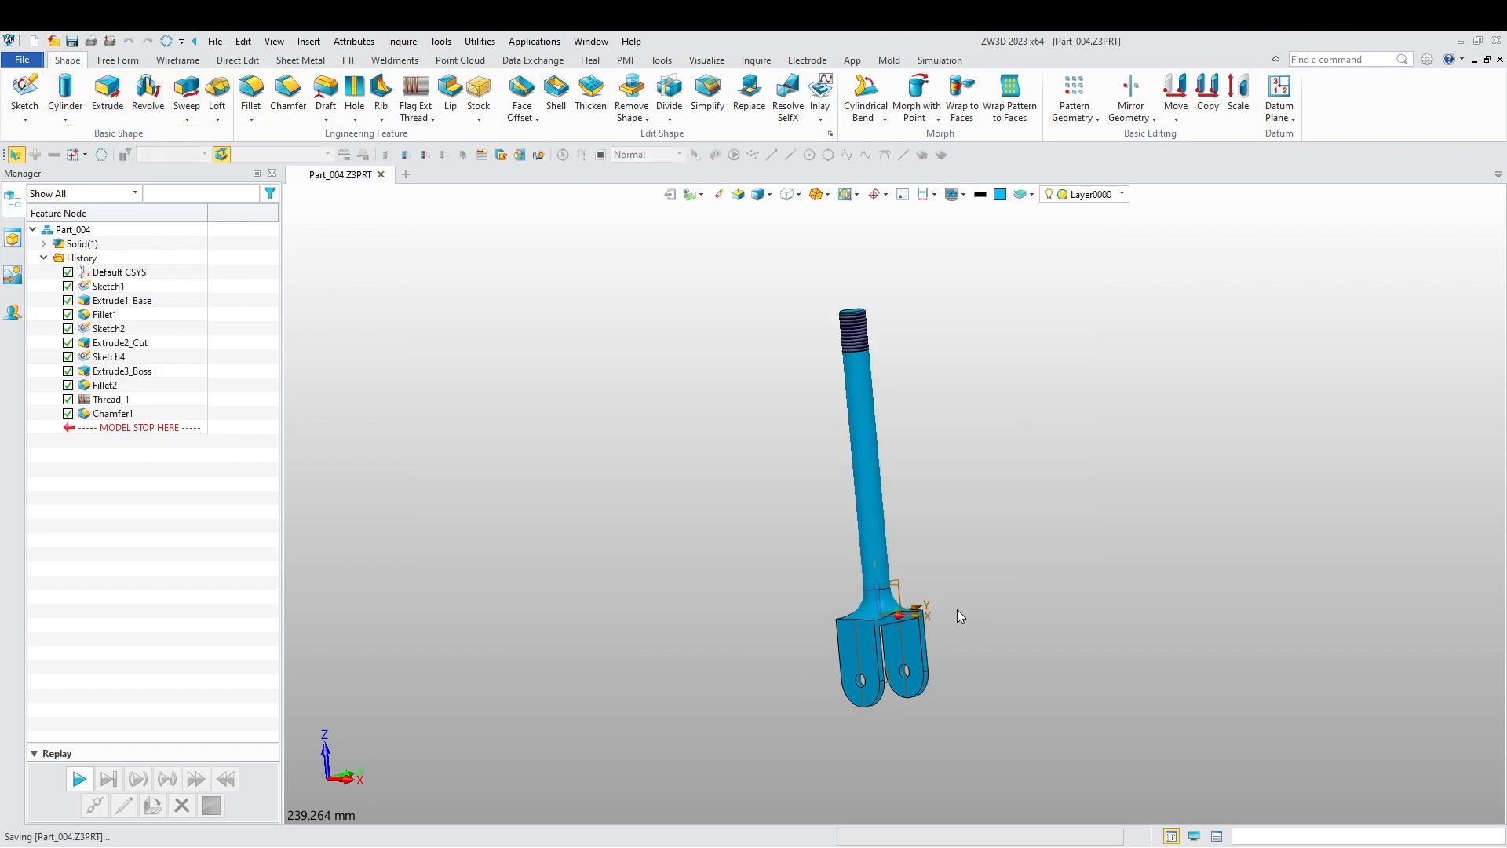
pyautogui.click(381, 175)
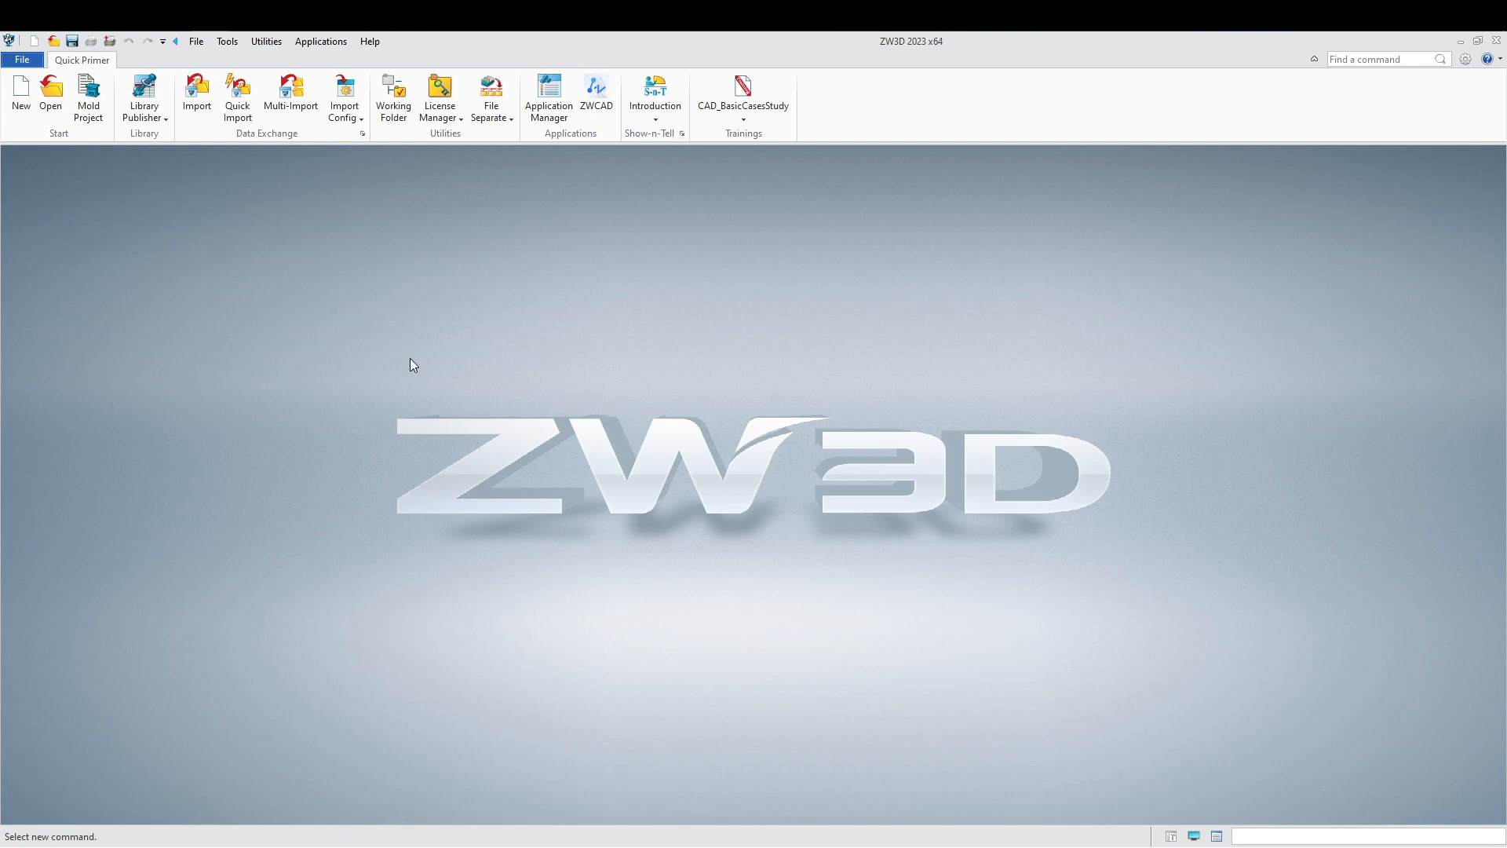
# - Create a new standard part file named Part_005 with the default template
pyautogui.click(21, 95)
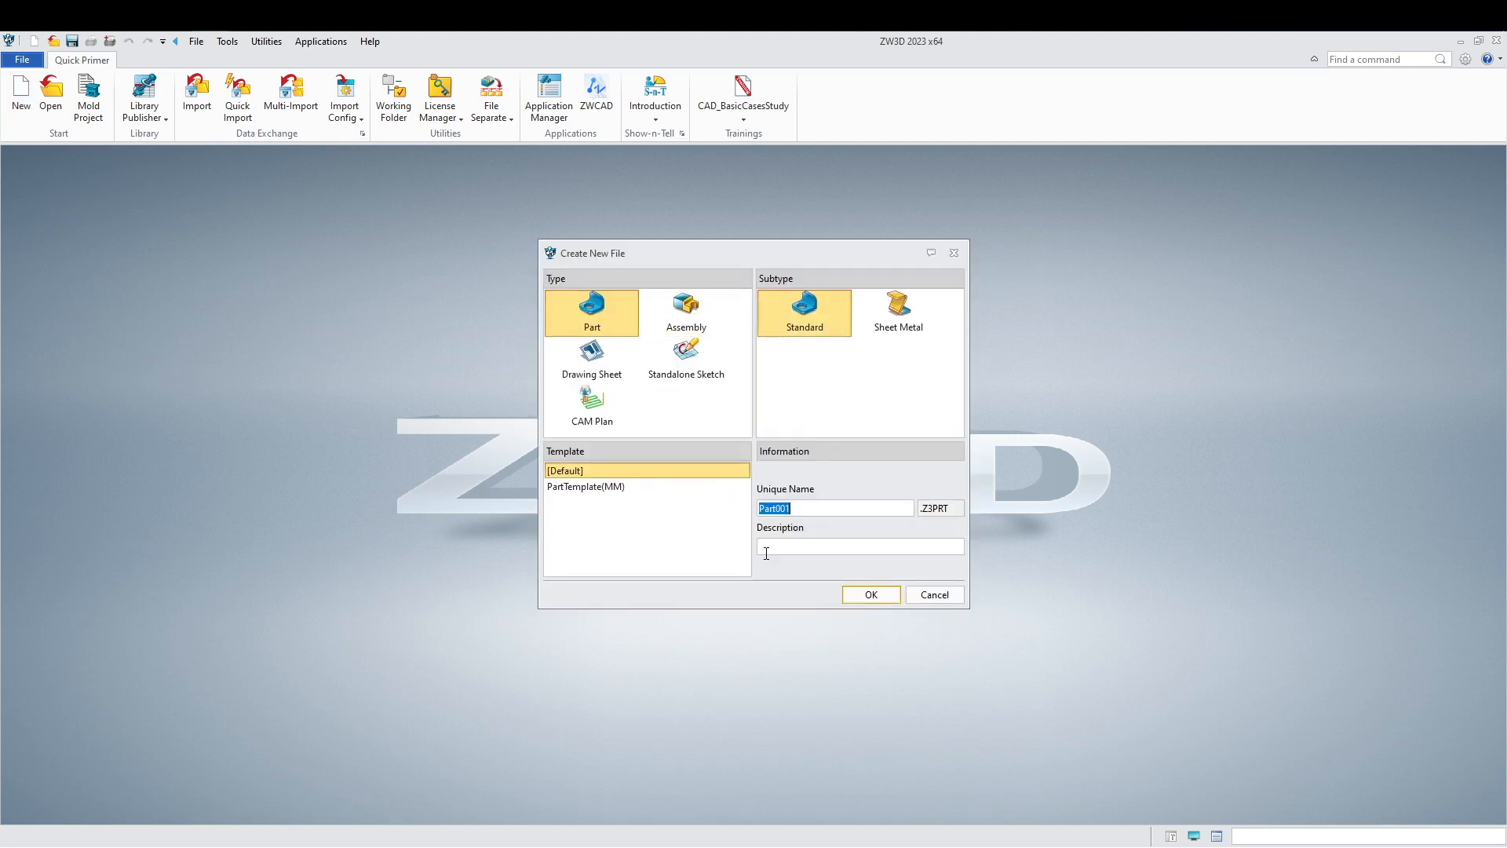
pyautogui.click(782, 508)
pyautogui.click(871, 594)
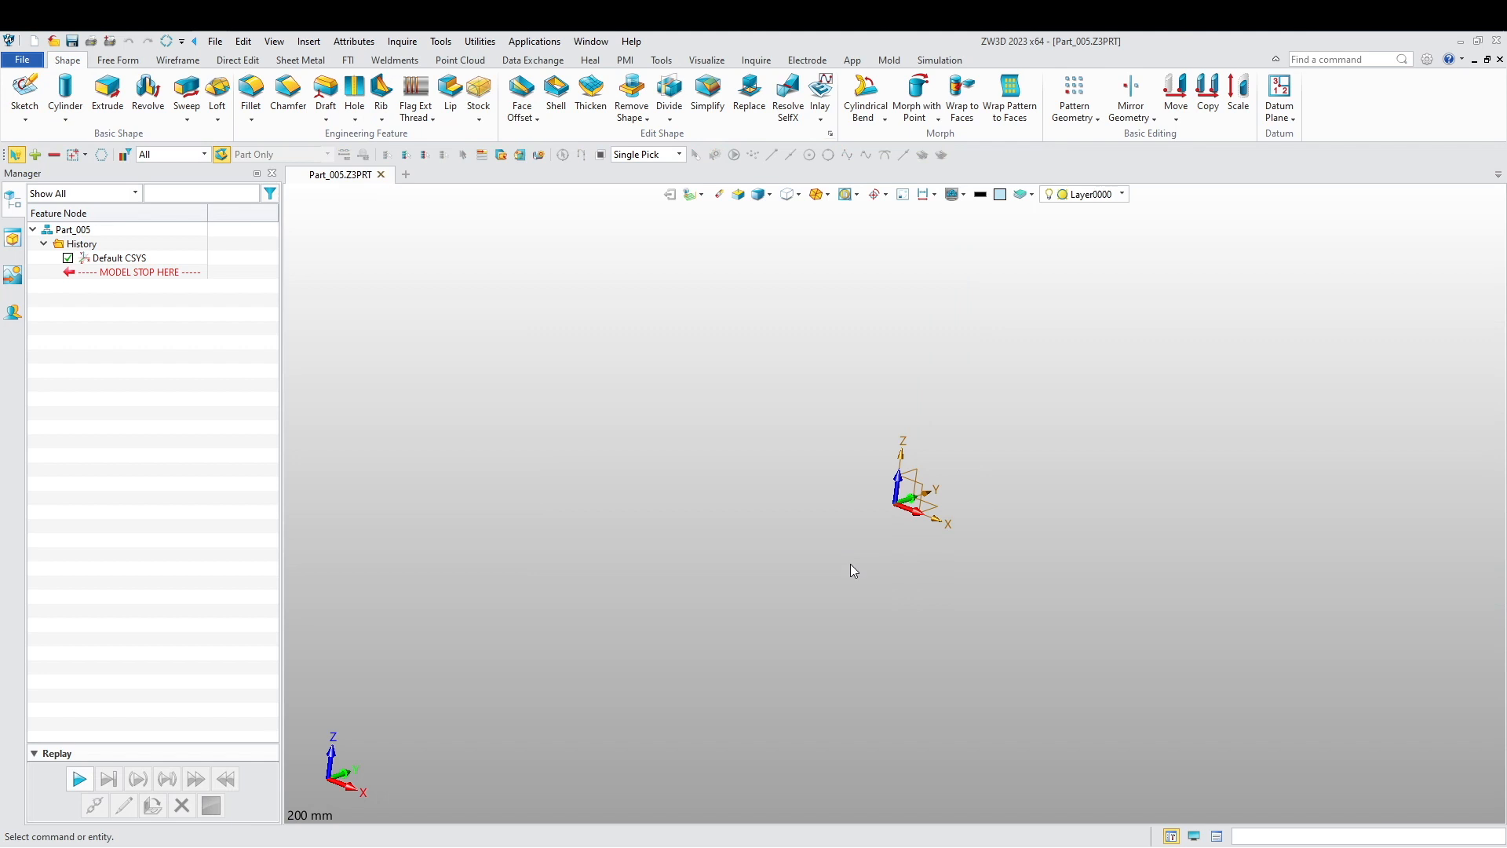
pyautogui.rightClick(777, 573)
pyautogui.click(729, 442)
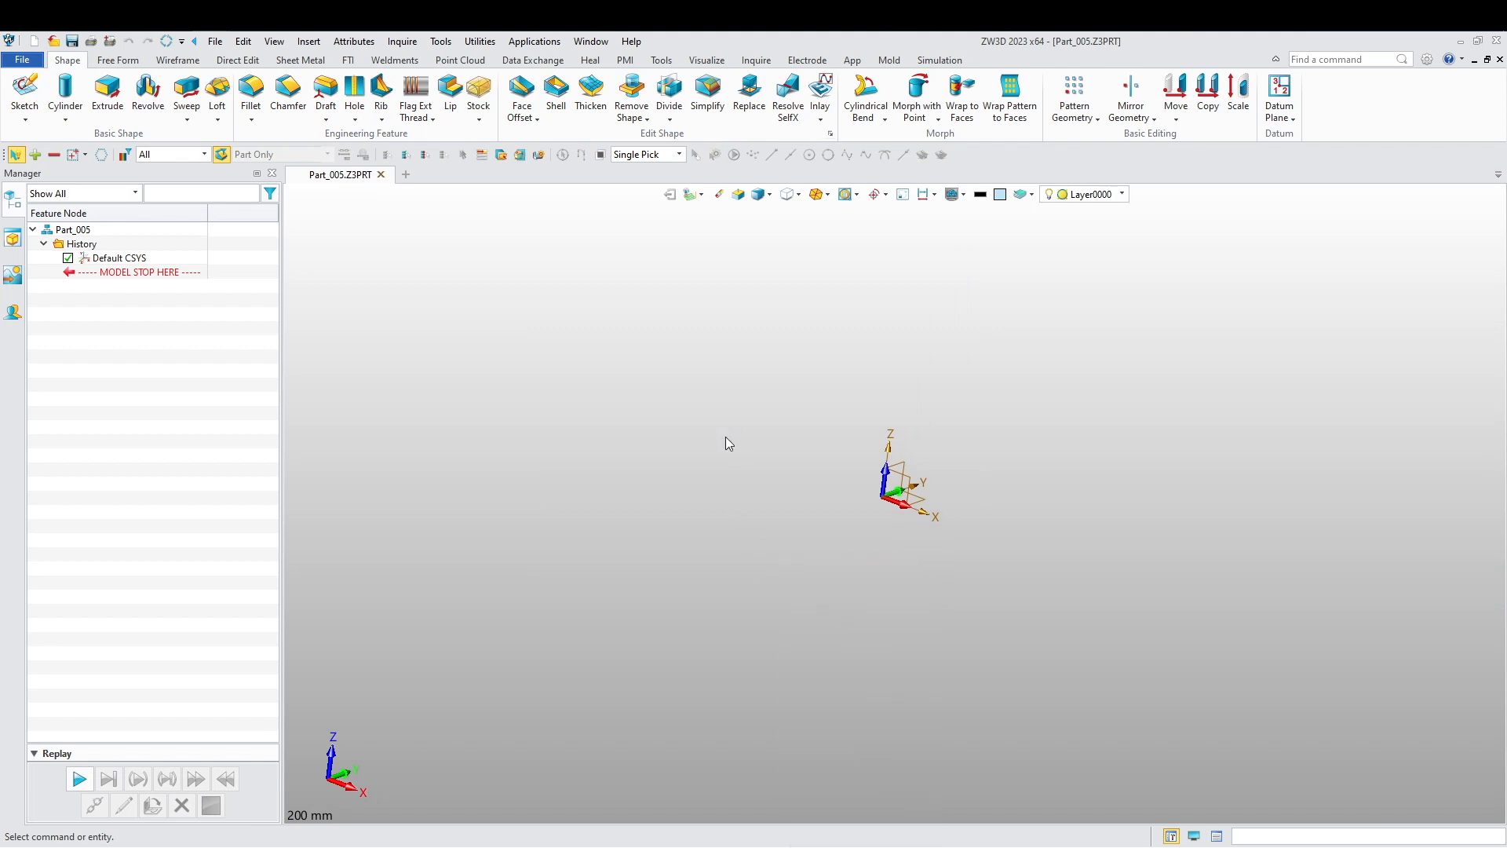
# - Set the default face colour to a custom RGB value of 0, 191, 255
pyautogui.click(1001, 194)
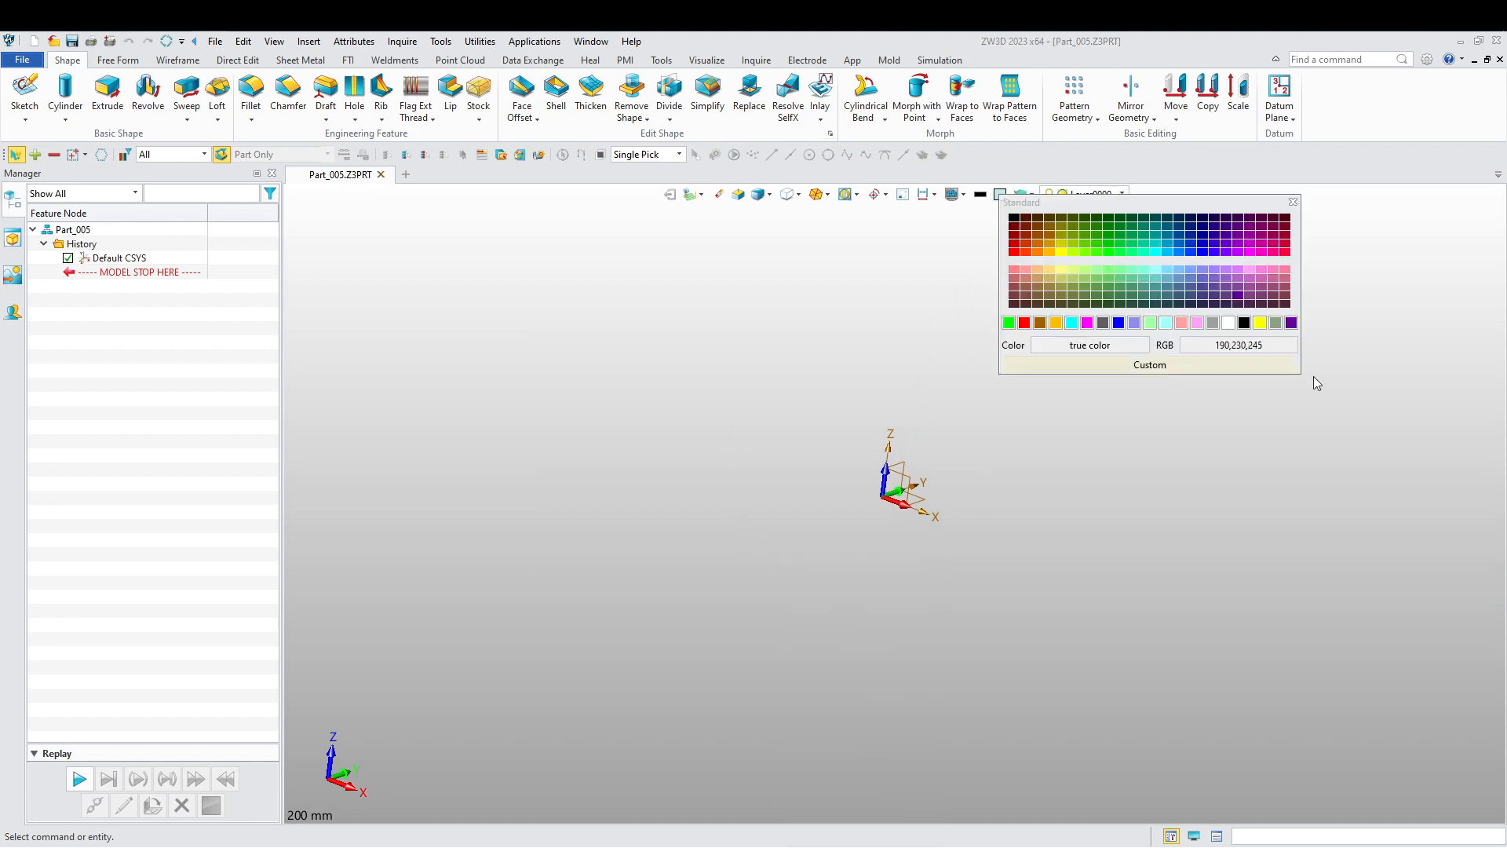
pyautogui.click(1209, 363)
pyautogui.doubleClick(1314, 329)
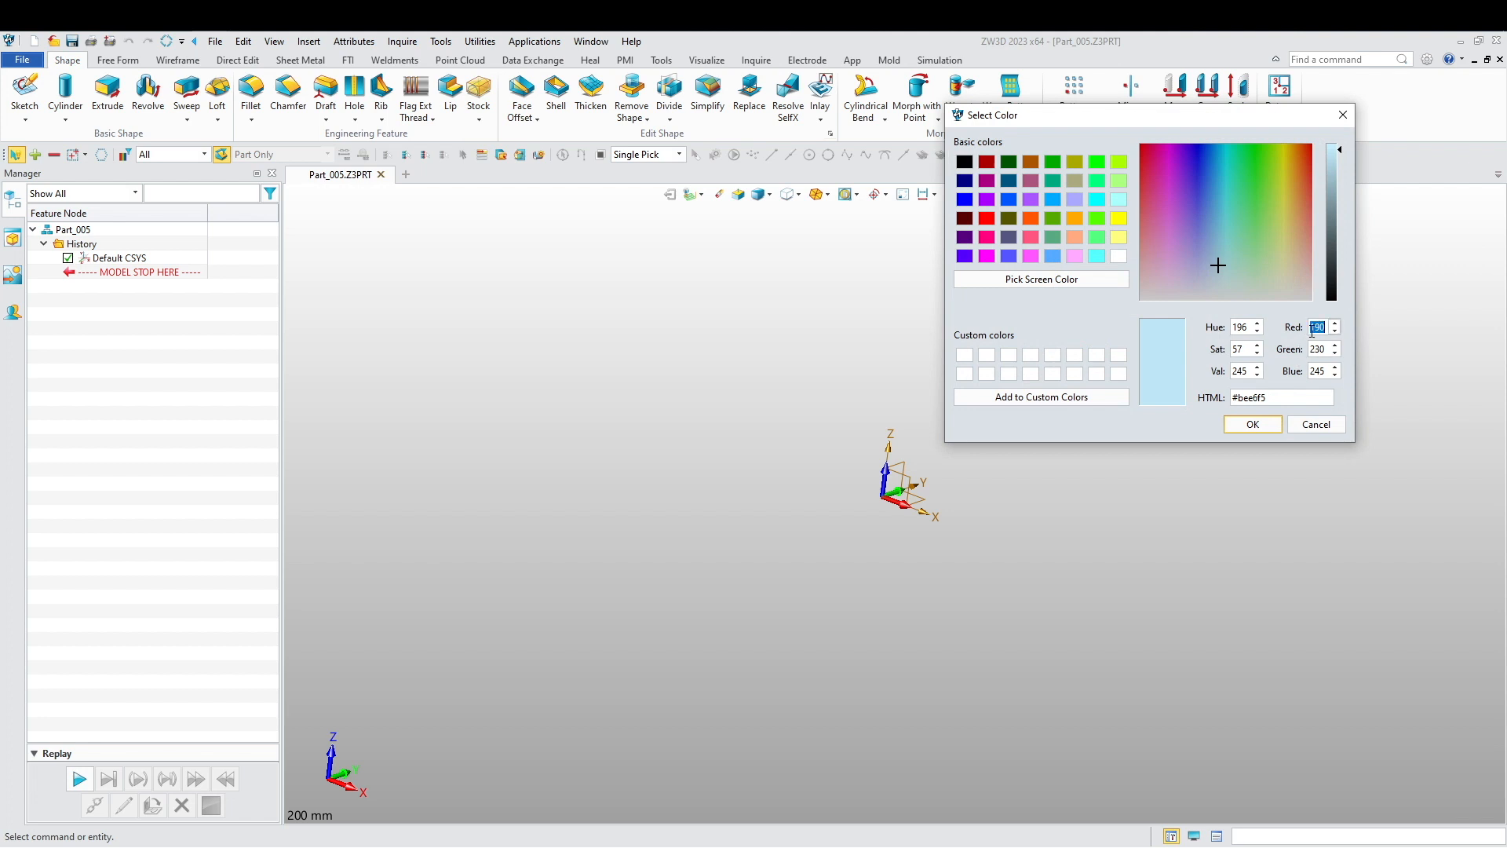
pyautogui.write('0')
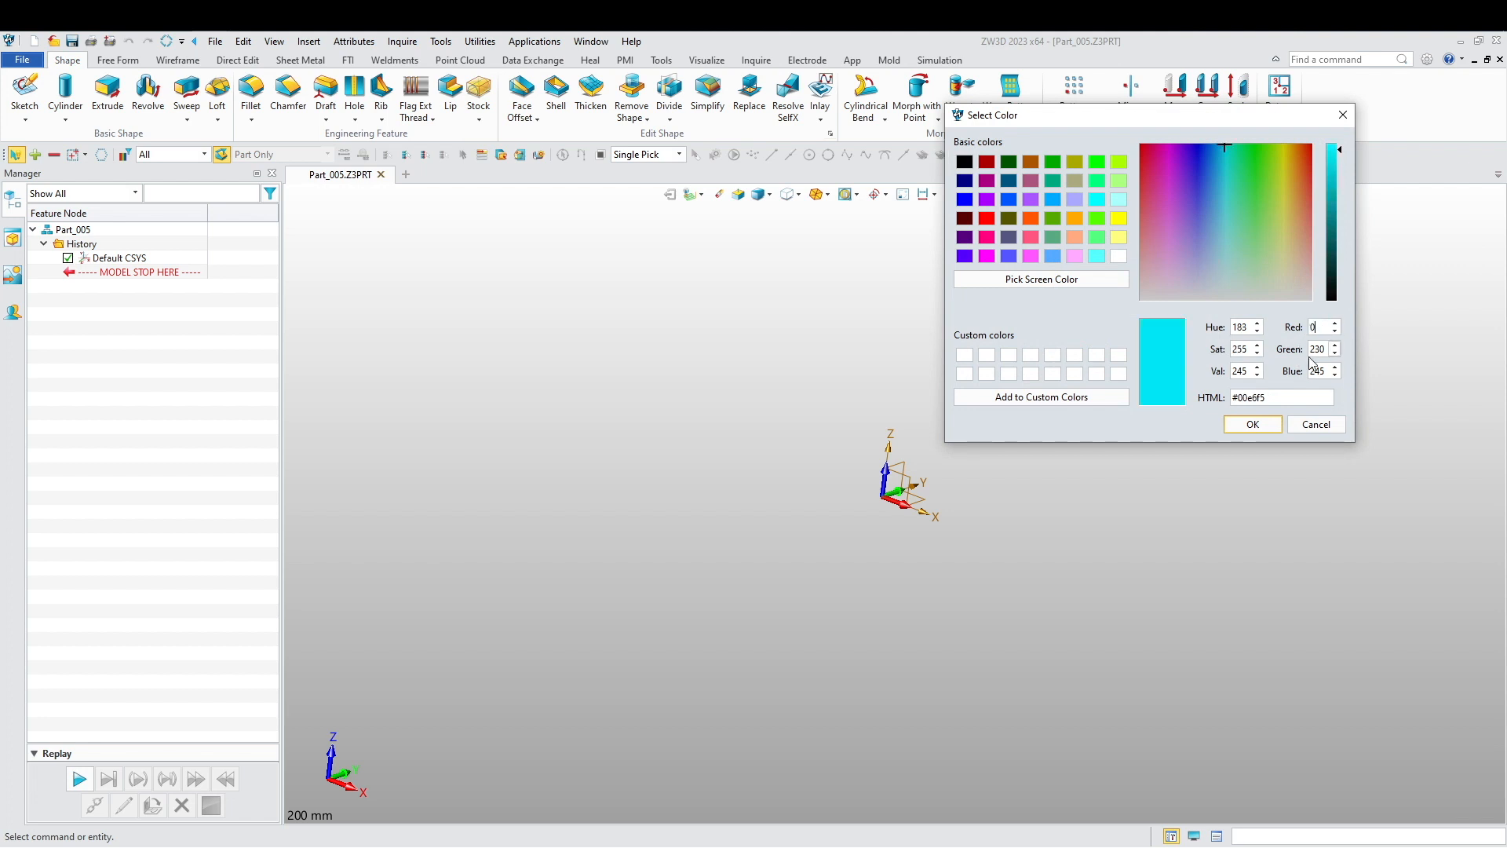
pyautogui.doubleClick(1316, 350)
pyautogui.write('1')
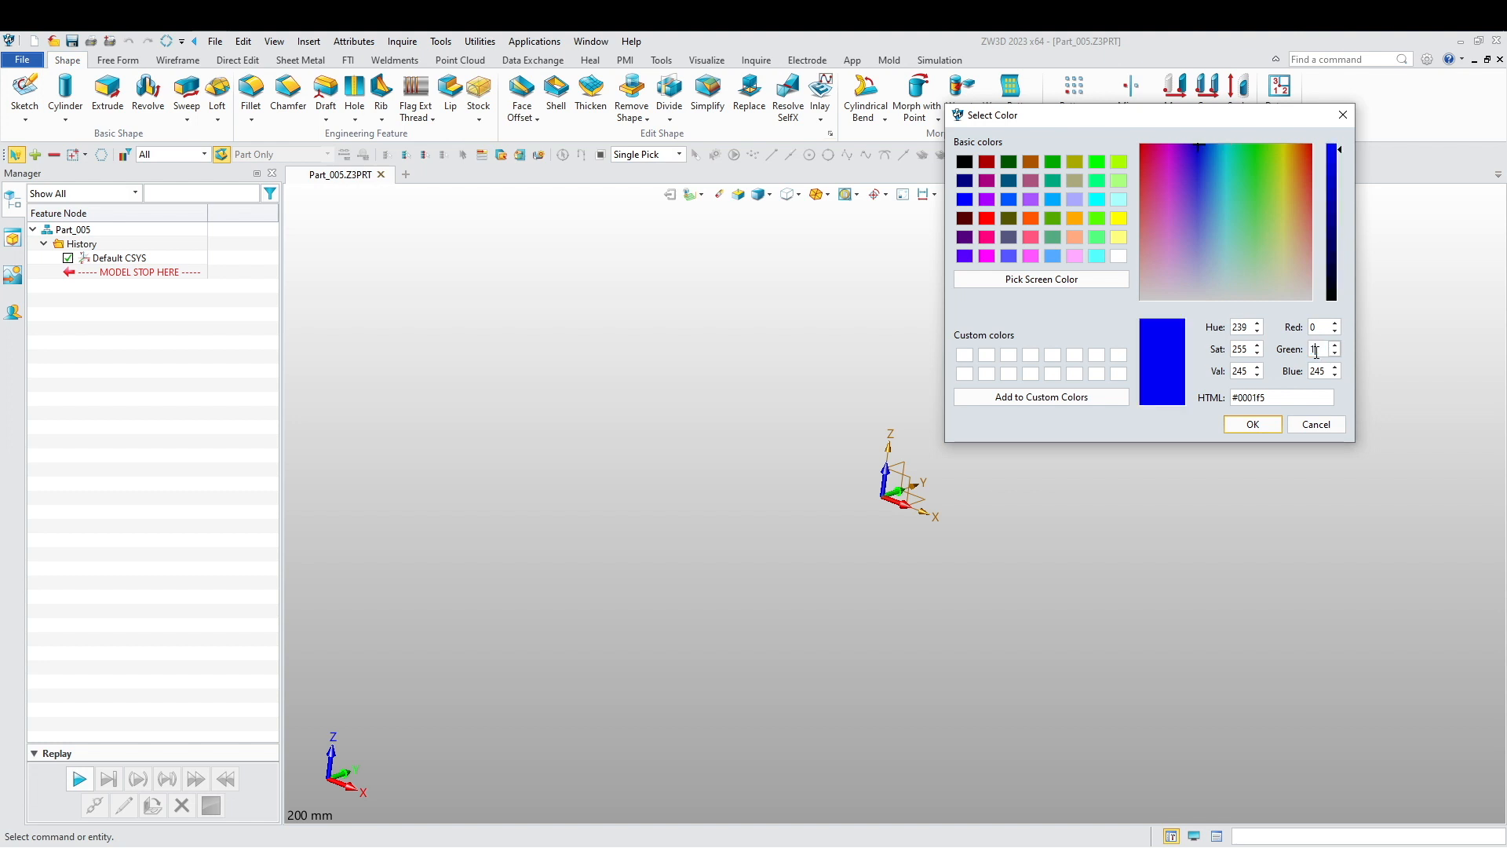
pyautogui.write('91')
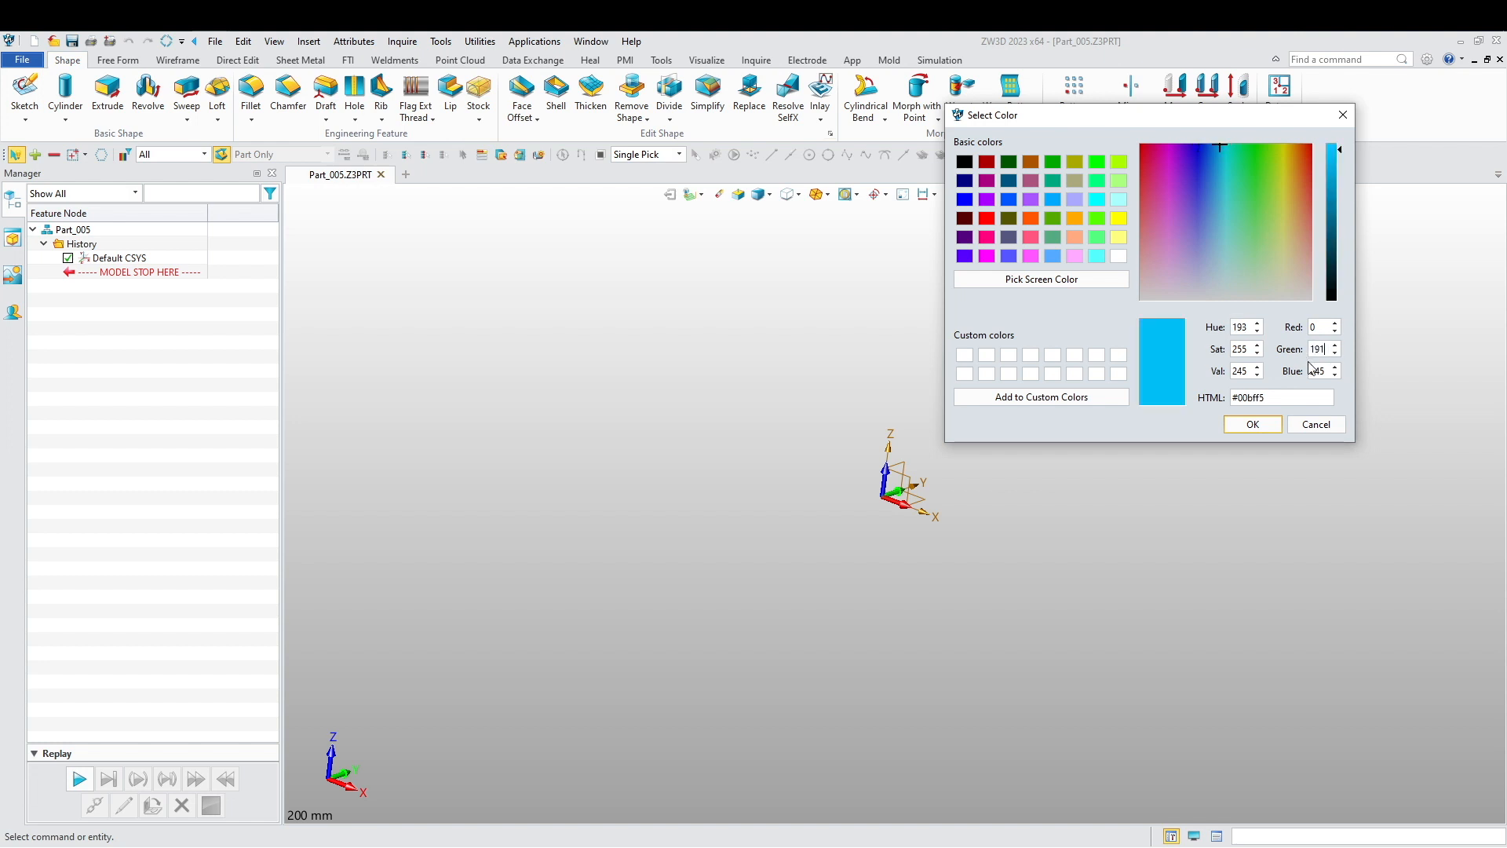
pyautogui.doubleClick(1319, 369)
pyautogui.write('255')
pyautogui.click(1252, 424)
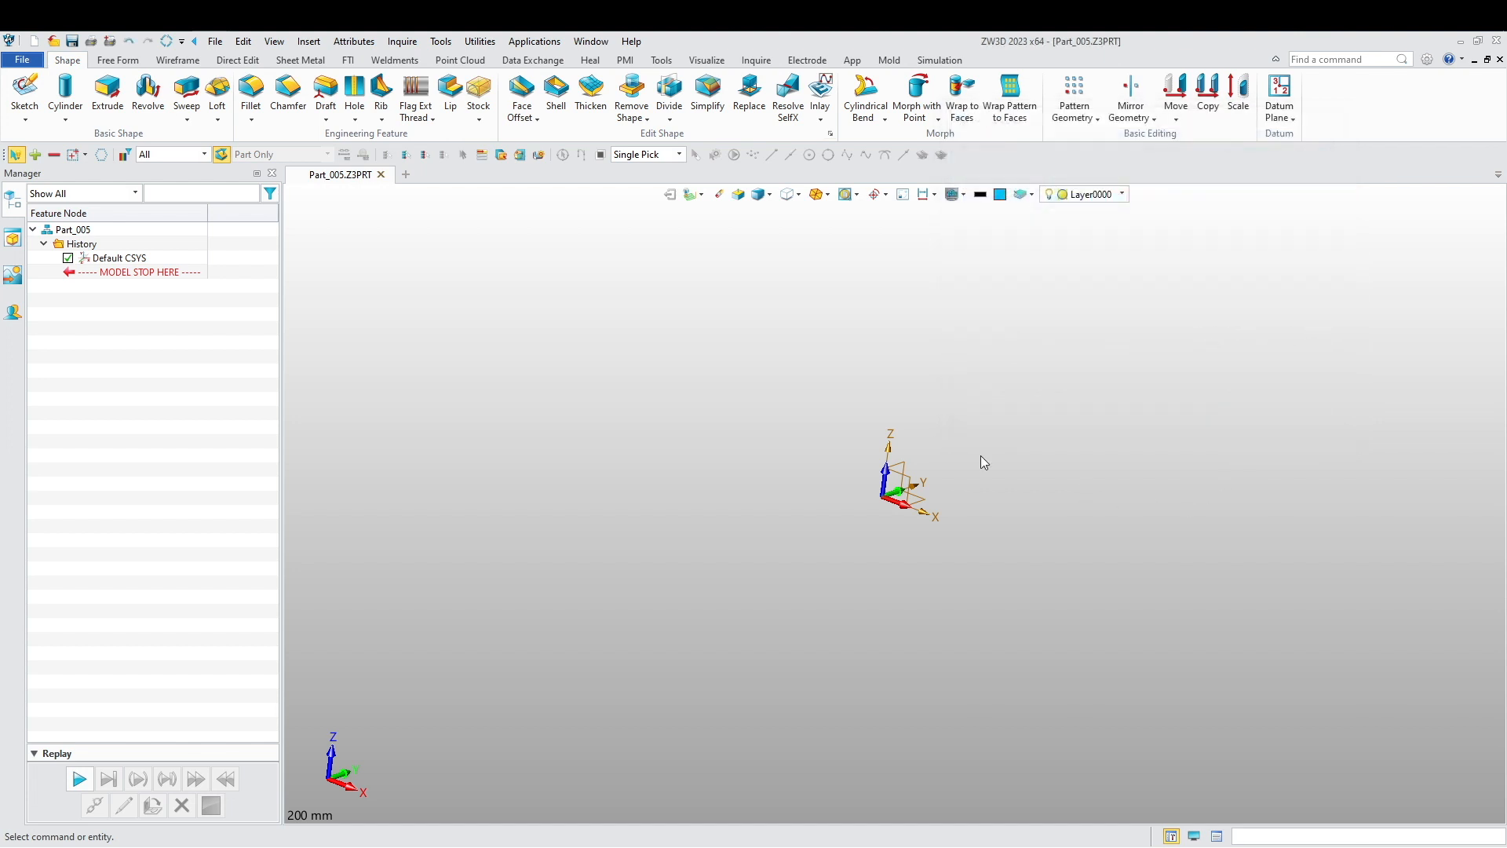
# - Sketch a 50 mm diameter circle centred at the origin on the XY plane and exit the sketch
pyautogui.rightClick(746, 407)
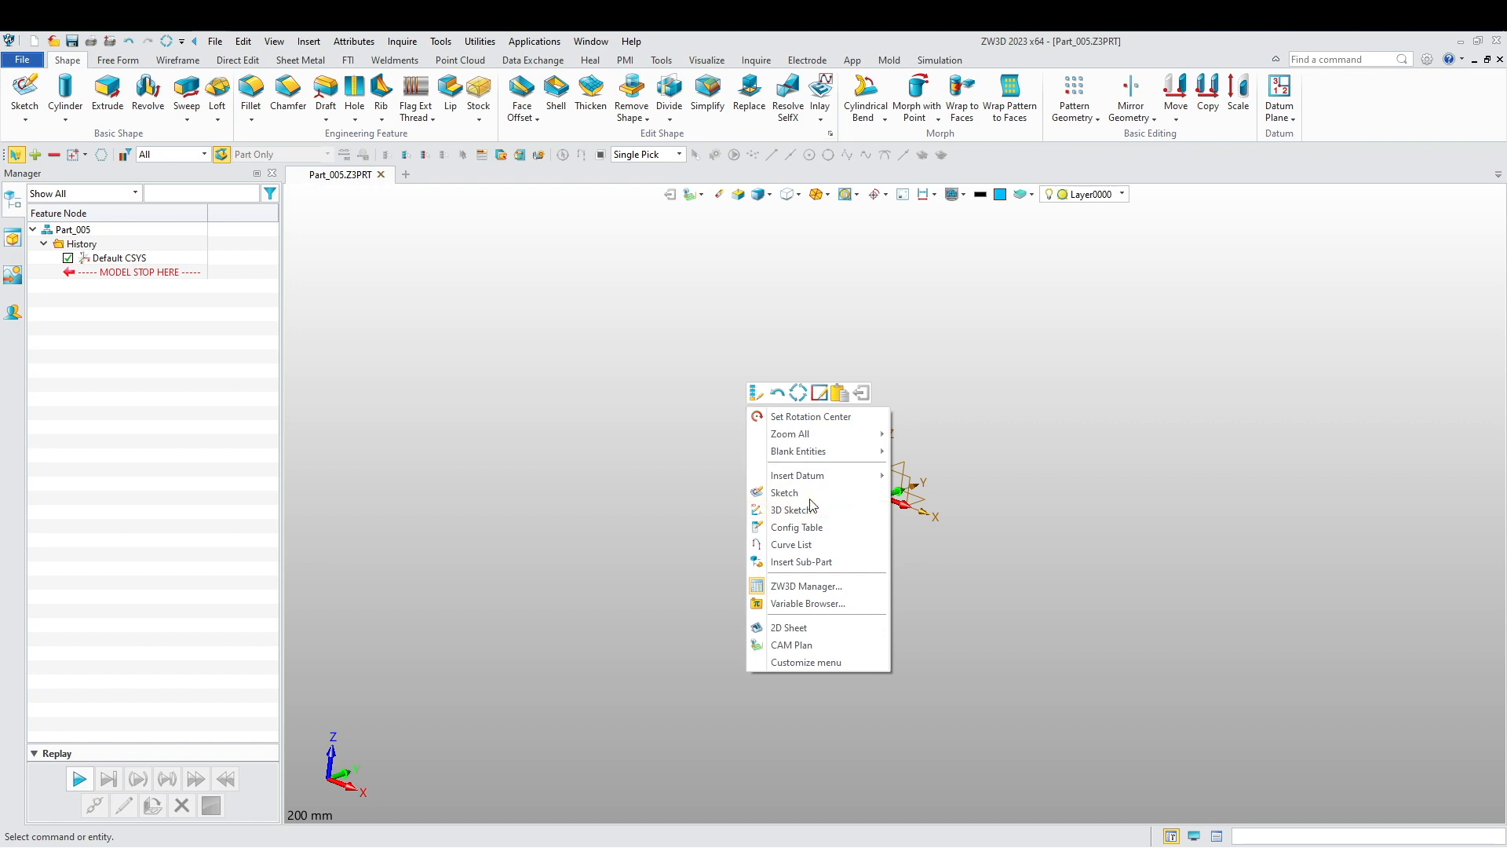
pyautogui.click(784, 492)
pyautogui.click(910, 507)
pyautogui.middleClick(911, 508)
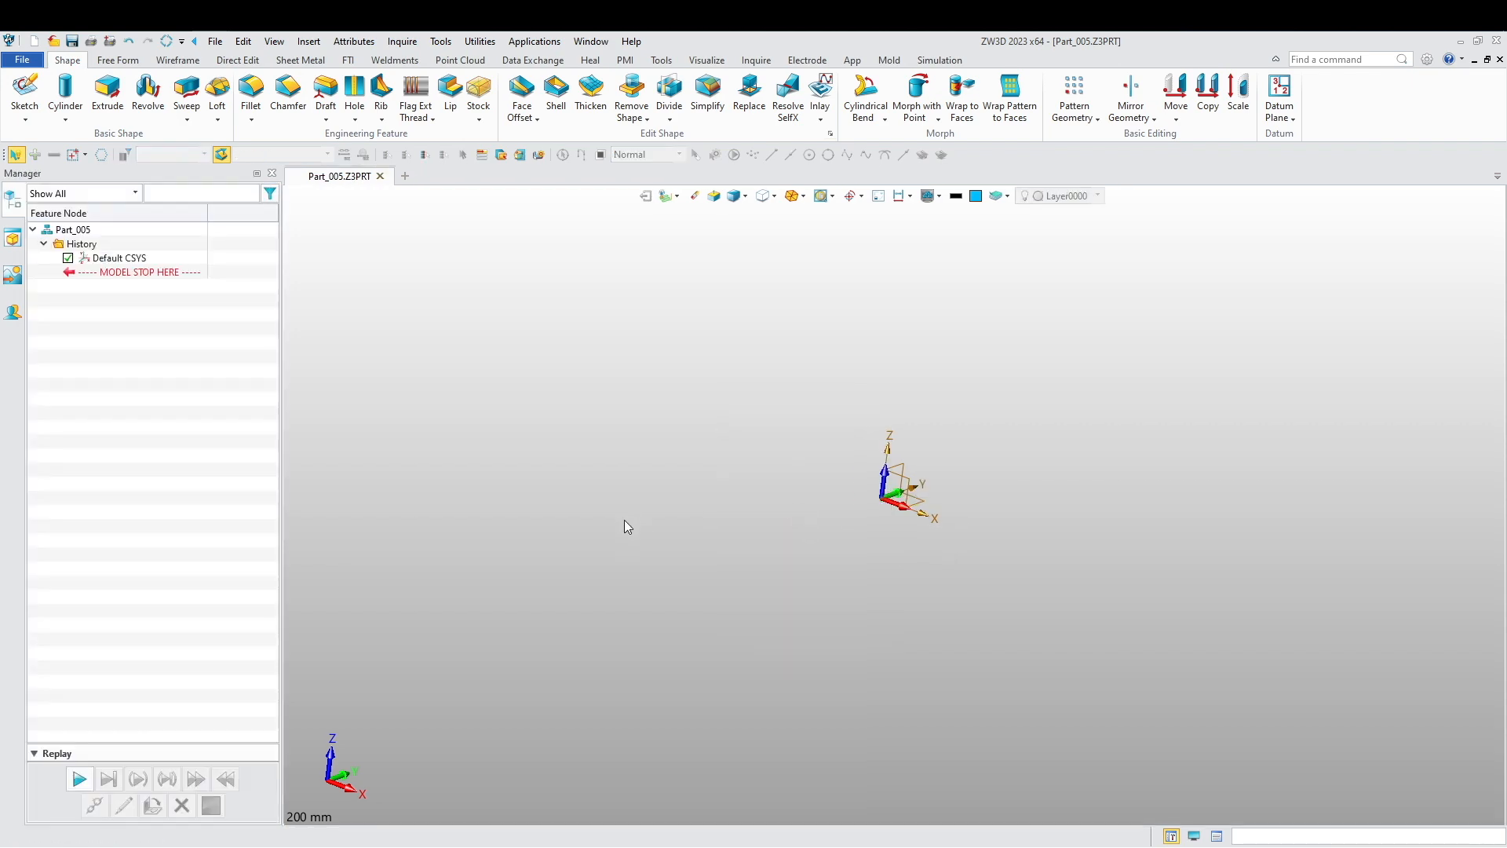
pyautogui.click(102, 117)
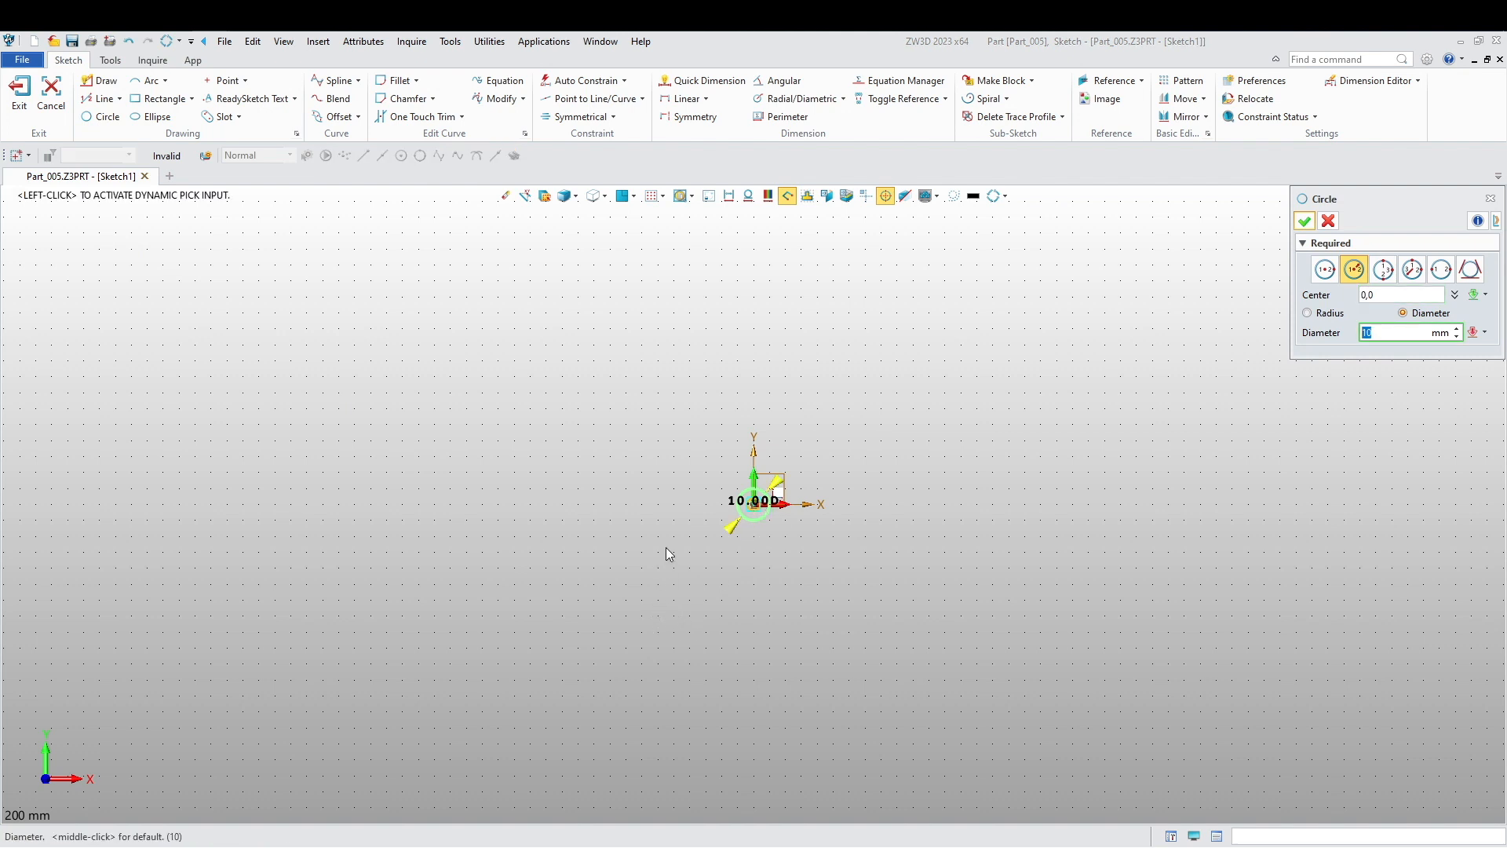
pyautogui.write('50')
pyautogui.press('Return')
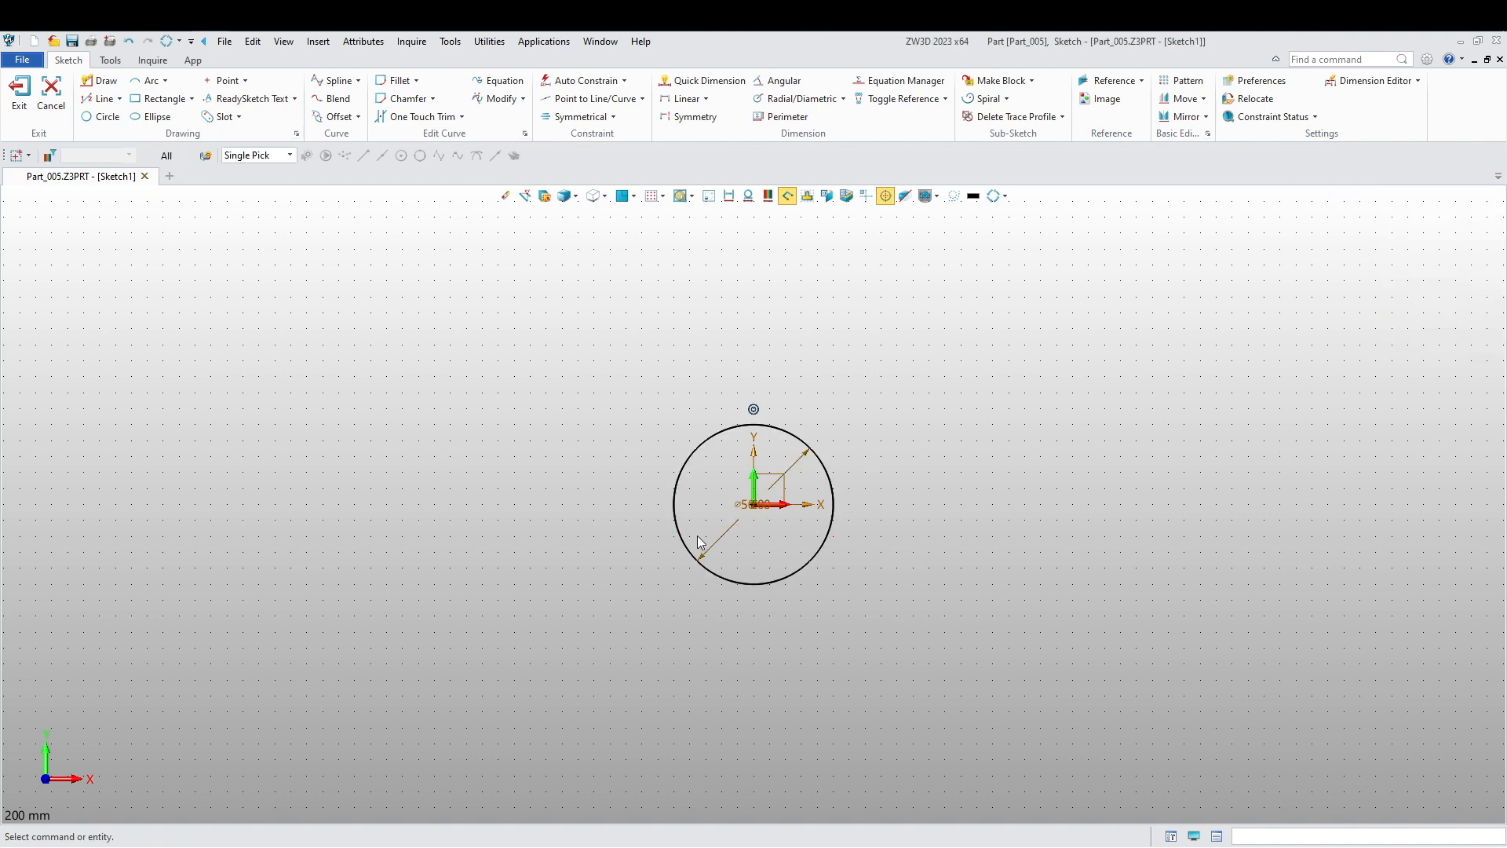
pyautogui.click(751, 511)
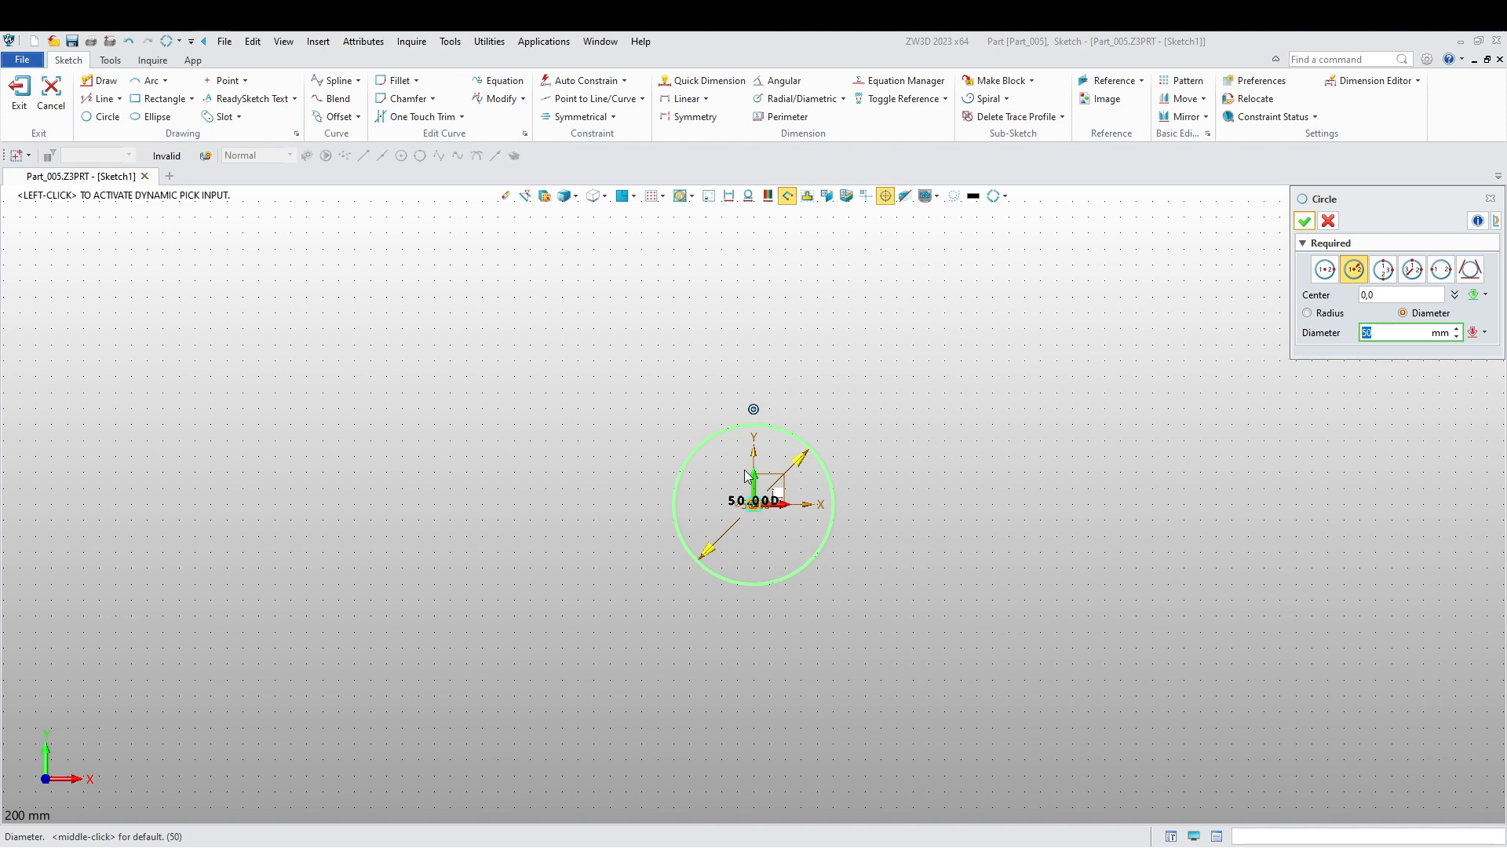
pyautogui.middleClick(705, 444)
pyautogui.click(18, 93)
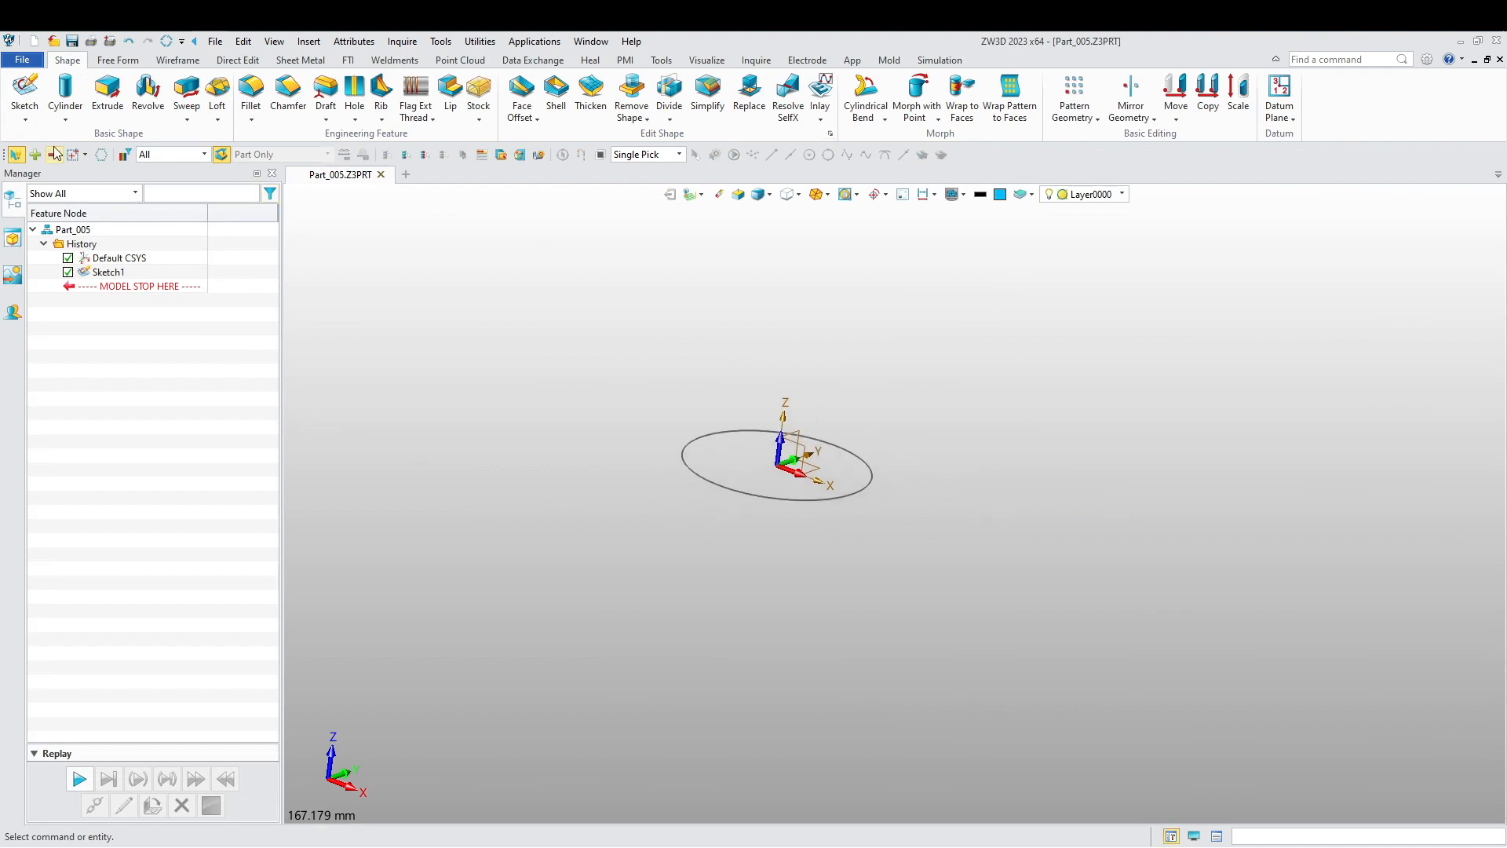
# - Extrude the circle sketch as a base solid from 0 to 15 mm
pyautogui.click(107, 93)
pyautogui.click(705, 478)
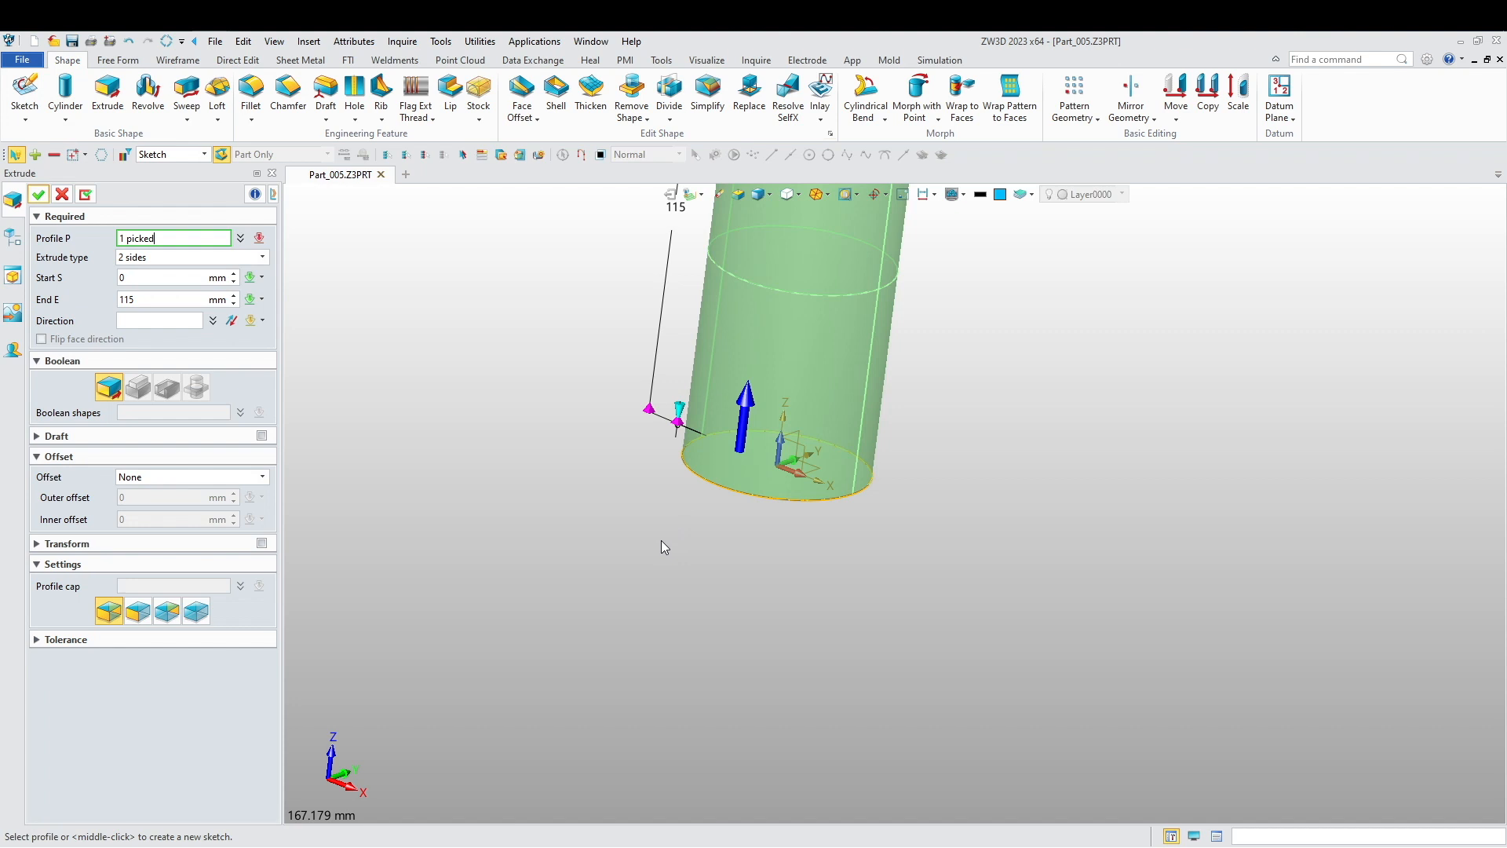
pyautogui.middleClick(233, 299)
pyautogui.write('15')
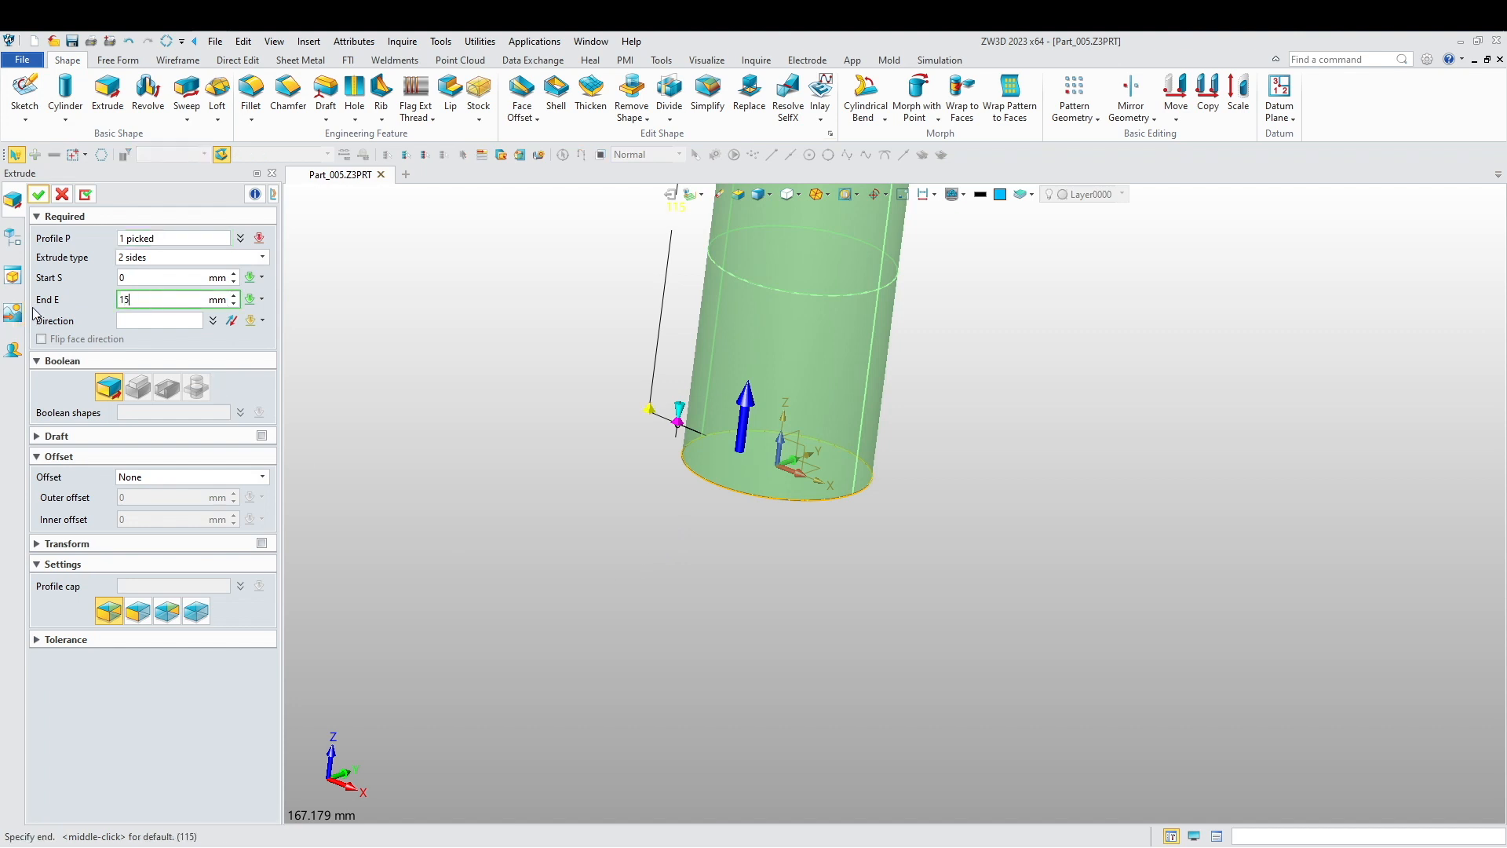
pyautogui.press('Return')
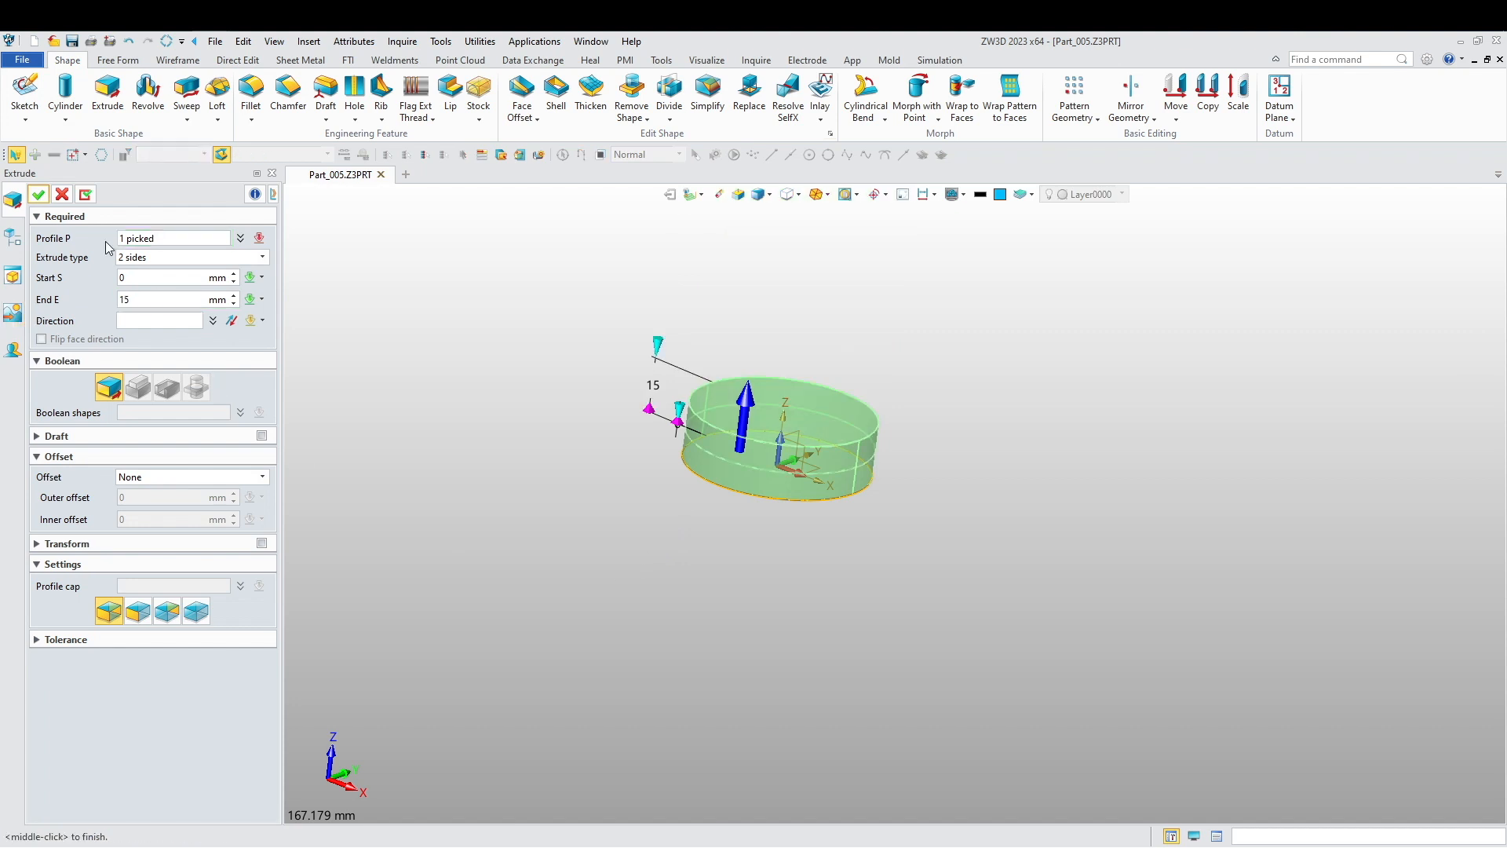
pyautogui.click(38, 194)
# - Chamfer the disk's top and bottom circular edges with a 1 mm setback
pyautogui.moveTo(493, 464); pyautogui.dragTo(468, 482, button='middle')
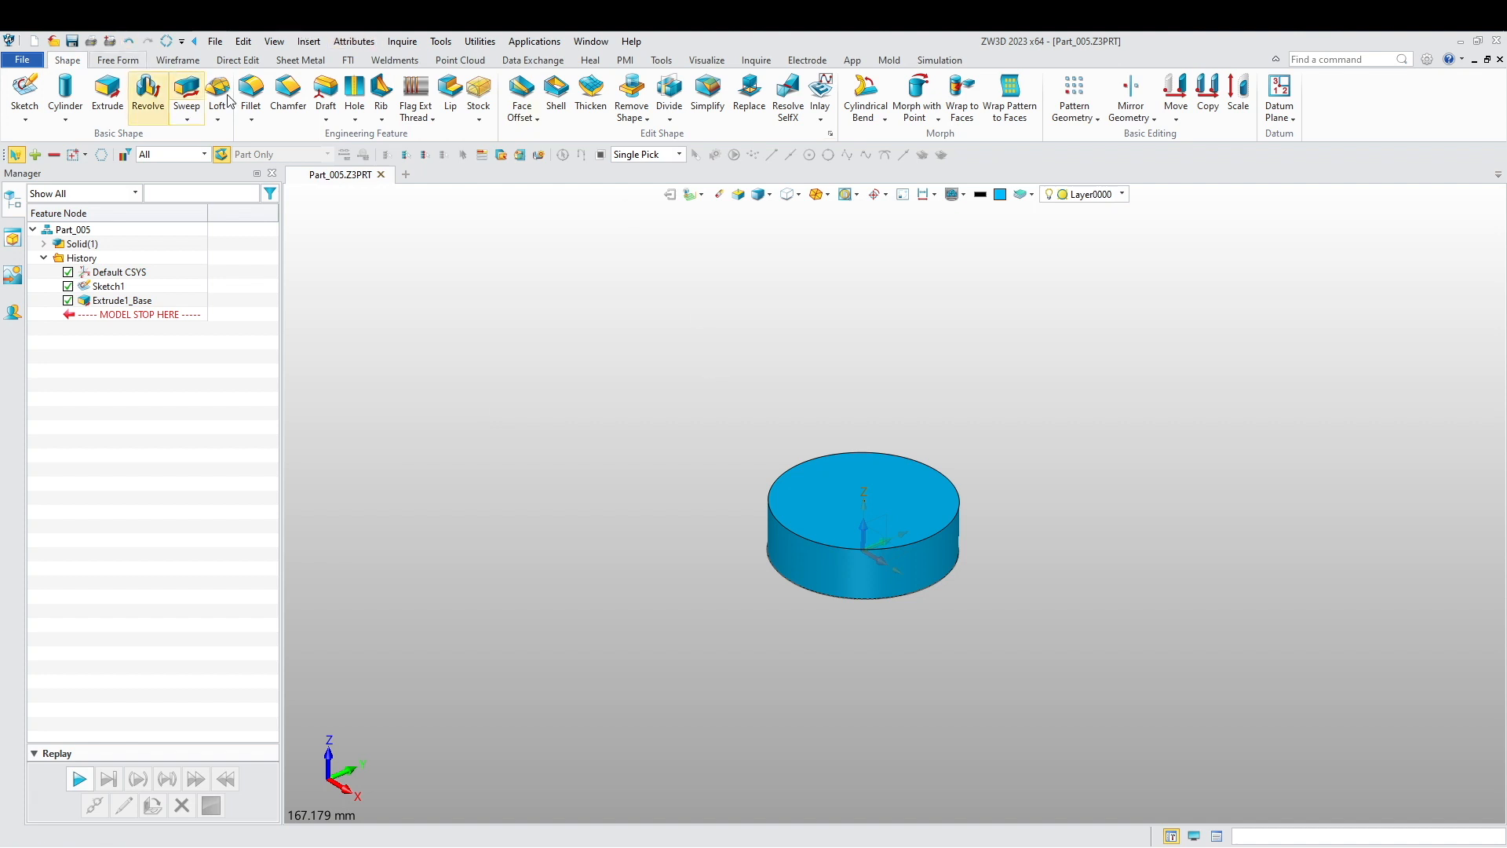
pyautogui.click(288, 91)
pyautogui.click(798, 524)
pyautogui.click(803, 534)
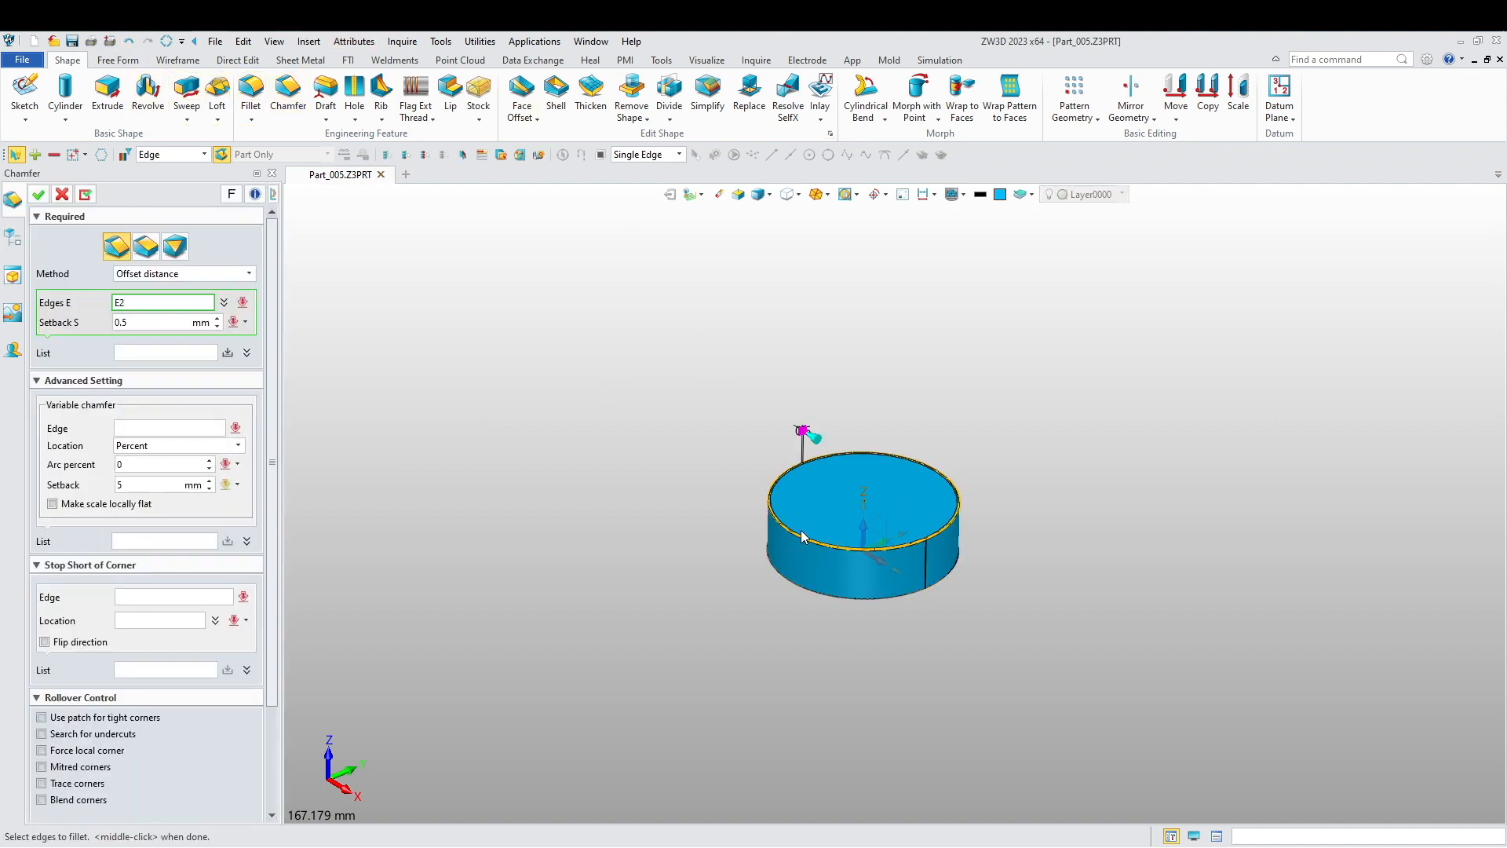
pyautogui.click(117, 323)
pyautogui.middleClick(88, 328)
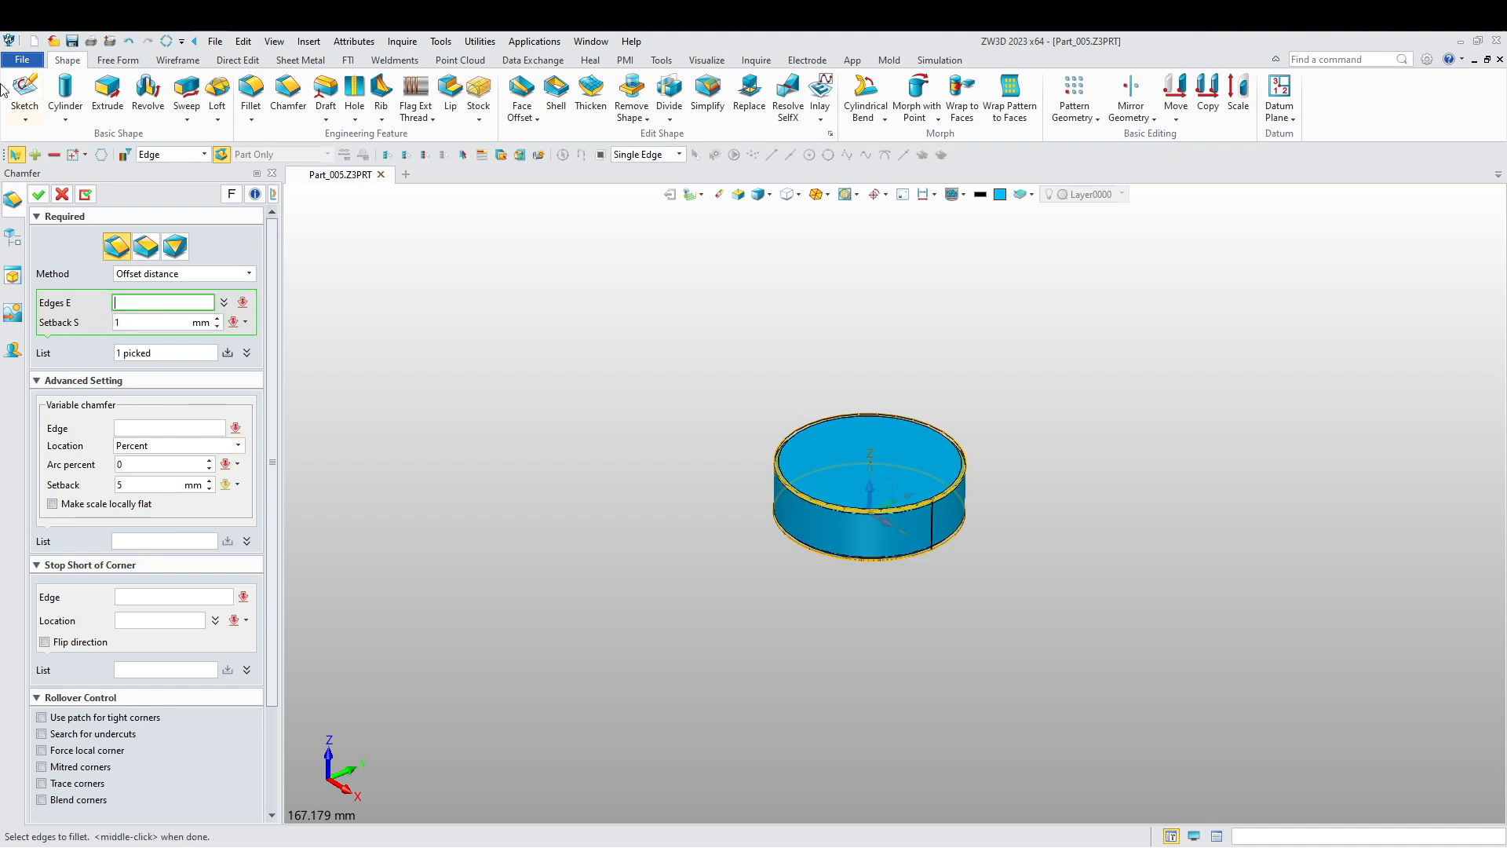
pyautogui.click(37, 194)
# - Set up a simple M10 x 1.25 threaded hole, blind and 20 mm deep, at the centre of the disk's bottom face
pyautogui.moveTo(511, 463); pyautogui.dragTo(522, 507, button='middle')
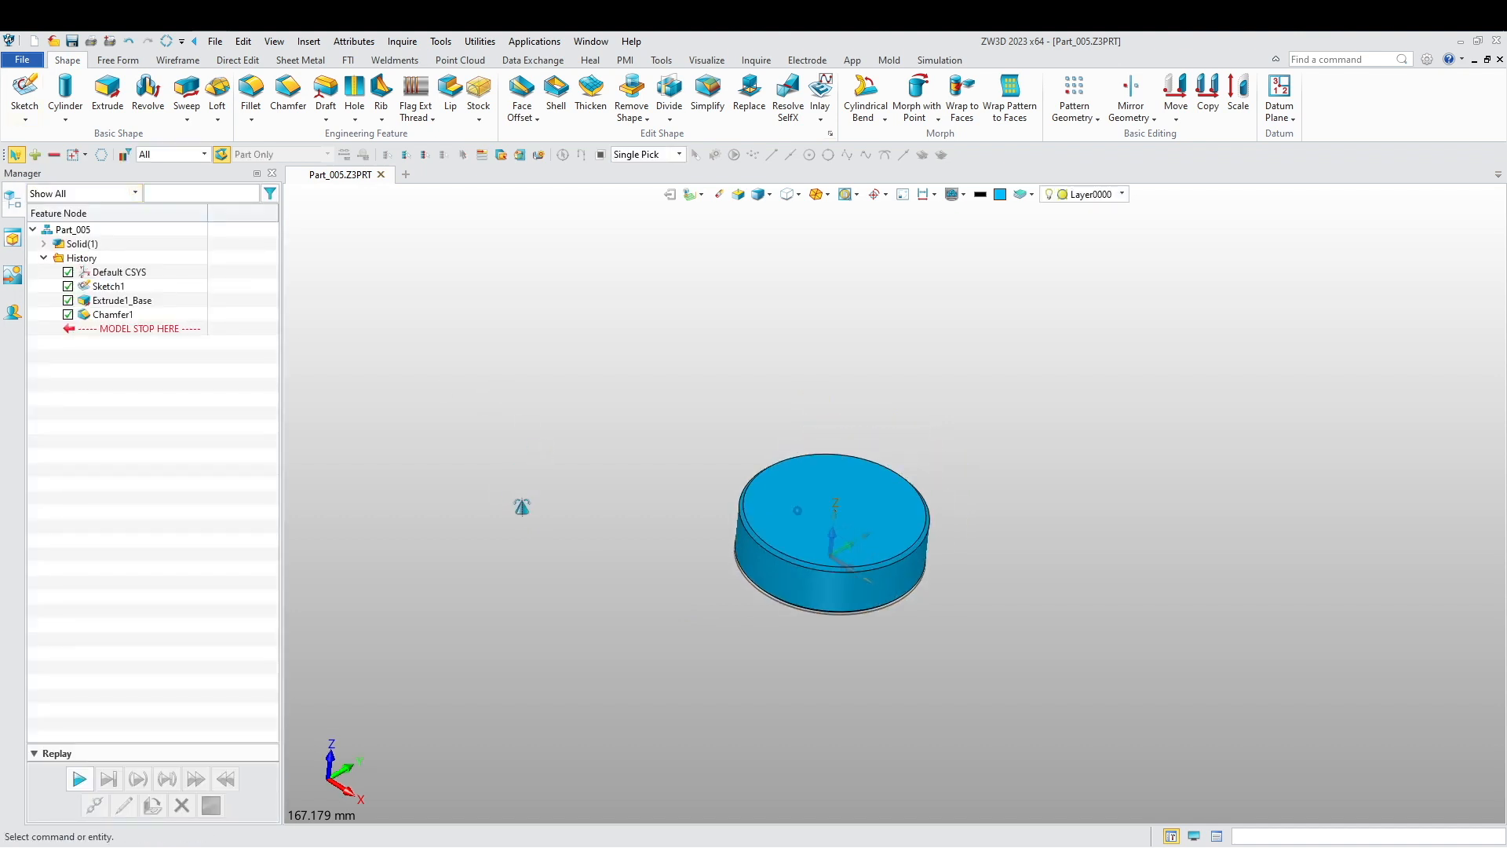
pyautogui.click(354, 93)
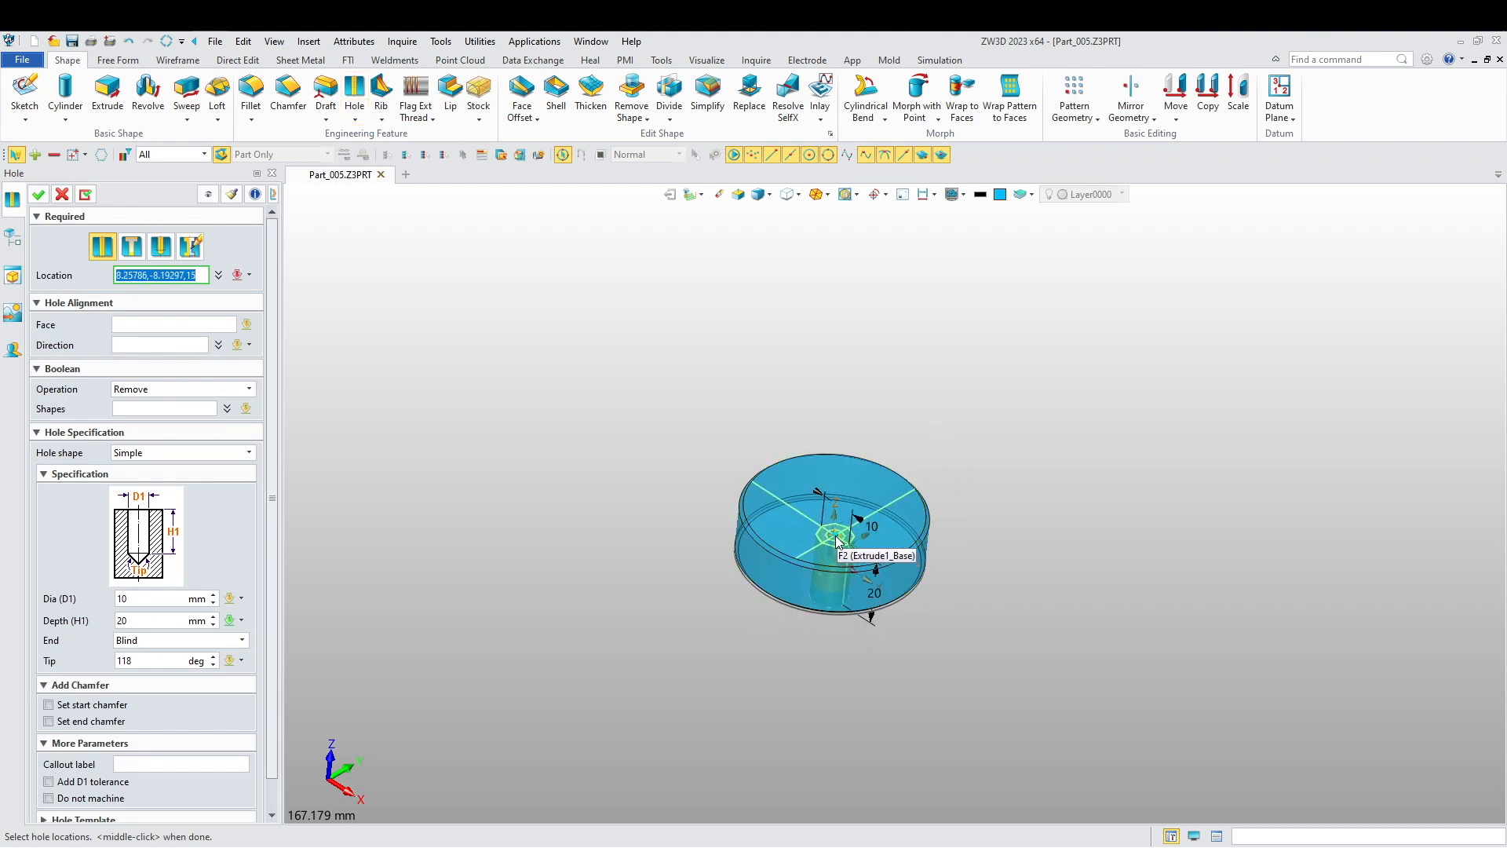
pyautogui.moveTo(811, 673); pyautogui.dragTo(685, 524, button='middle')
pyautogui.moveTo(662, 576); pyautogui.dragTo(727, 631, button='right')
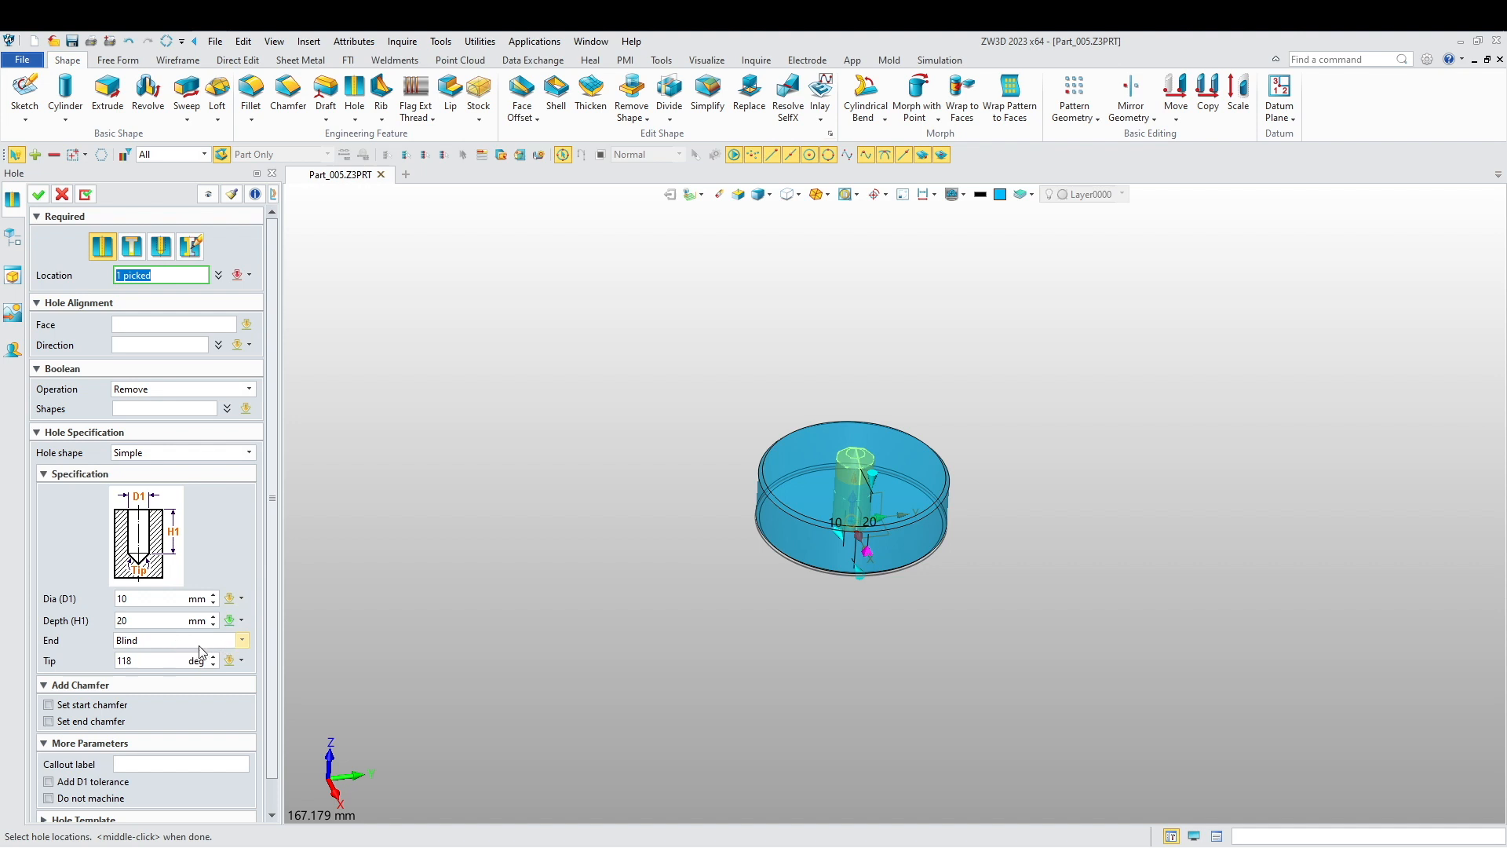
pyautogui.click(193, 453)
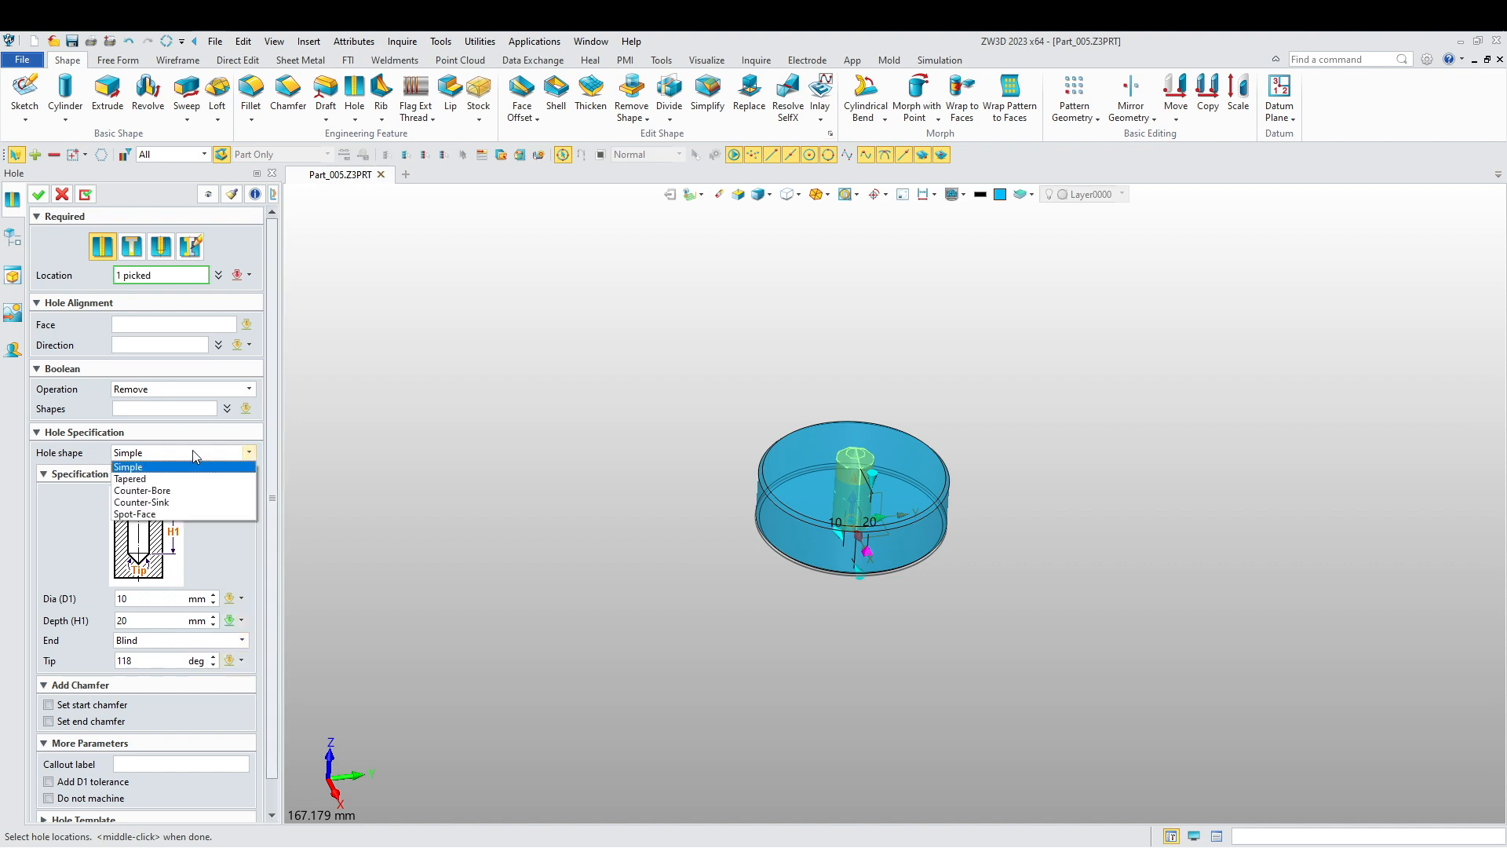
pyautogui.click(156, 466)
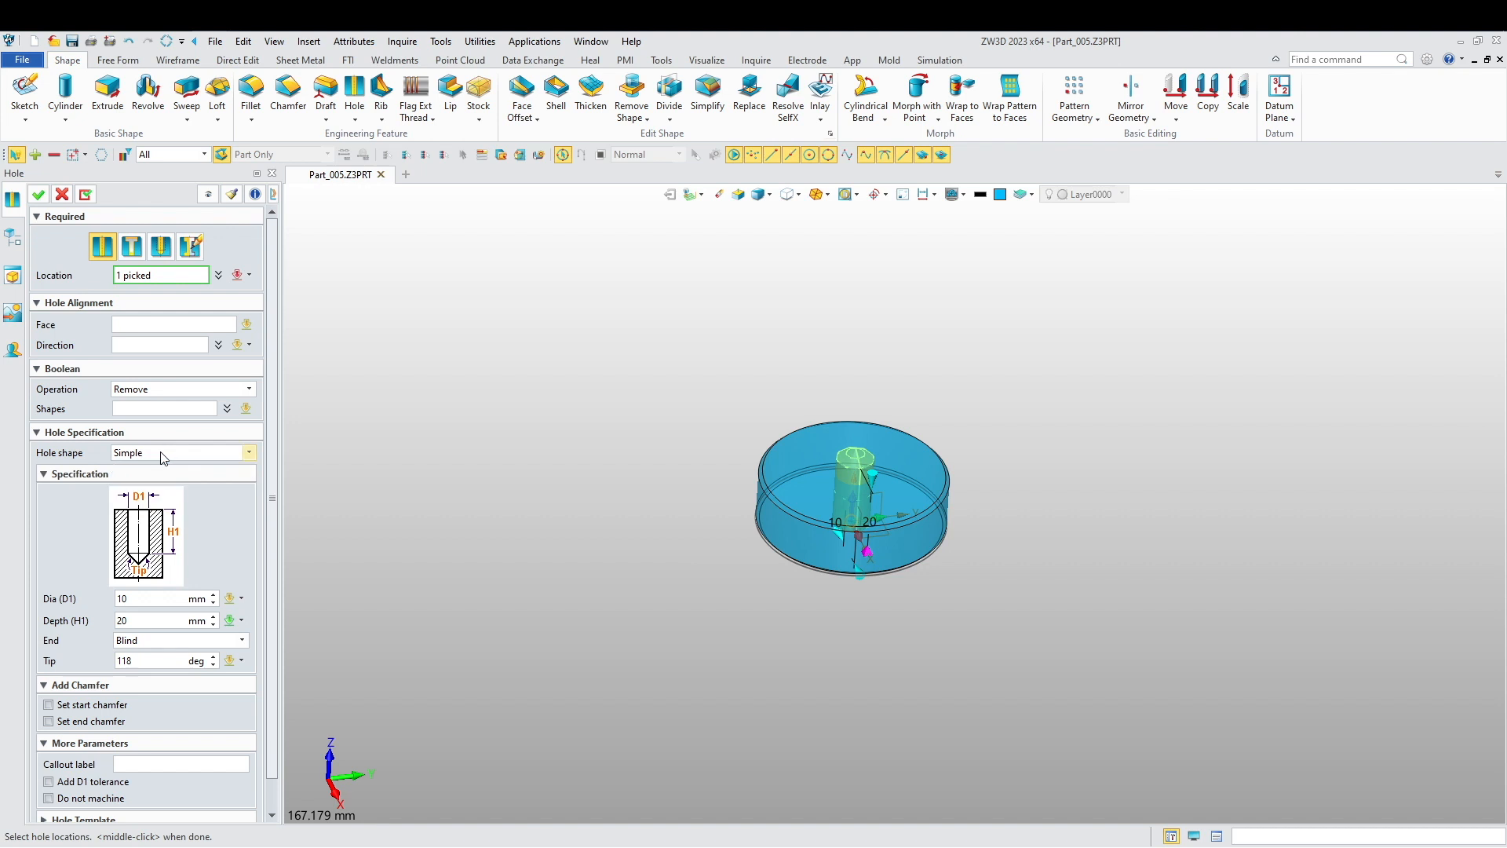
pyautogui.click(161, 246)
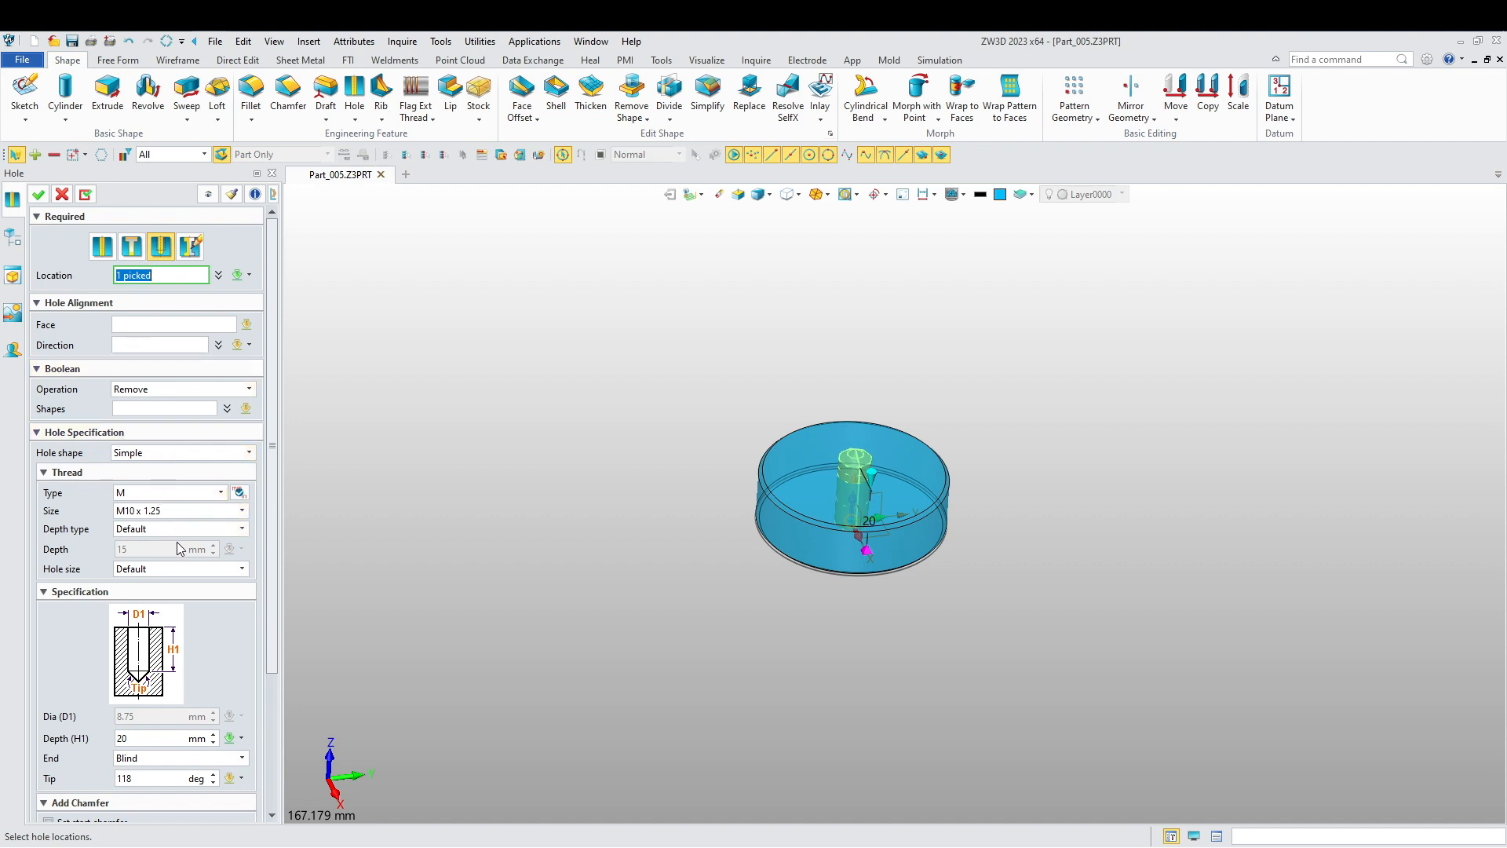
pyautogui.moveTo(589, 690); pyautogui.dragTo(525, 690, button='middle')
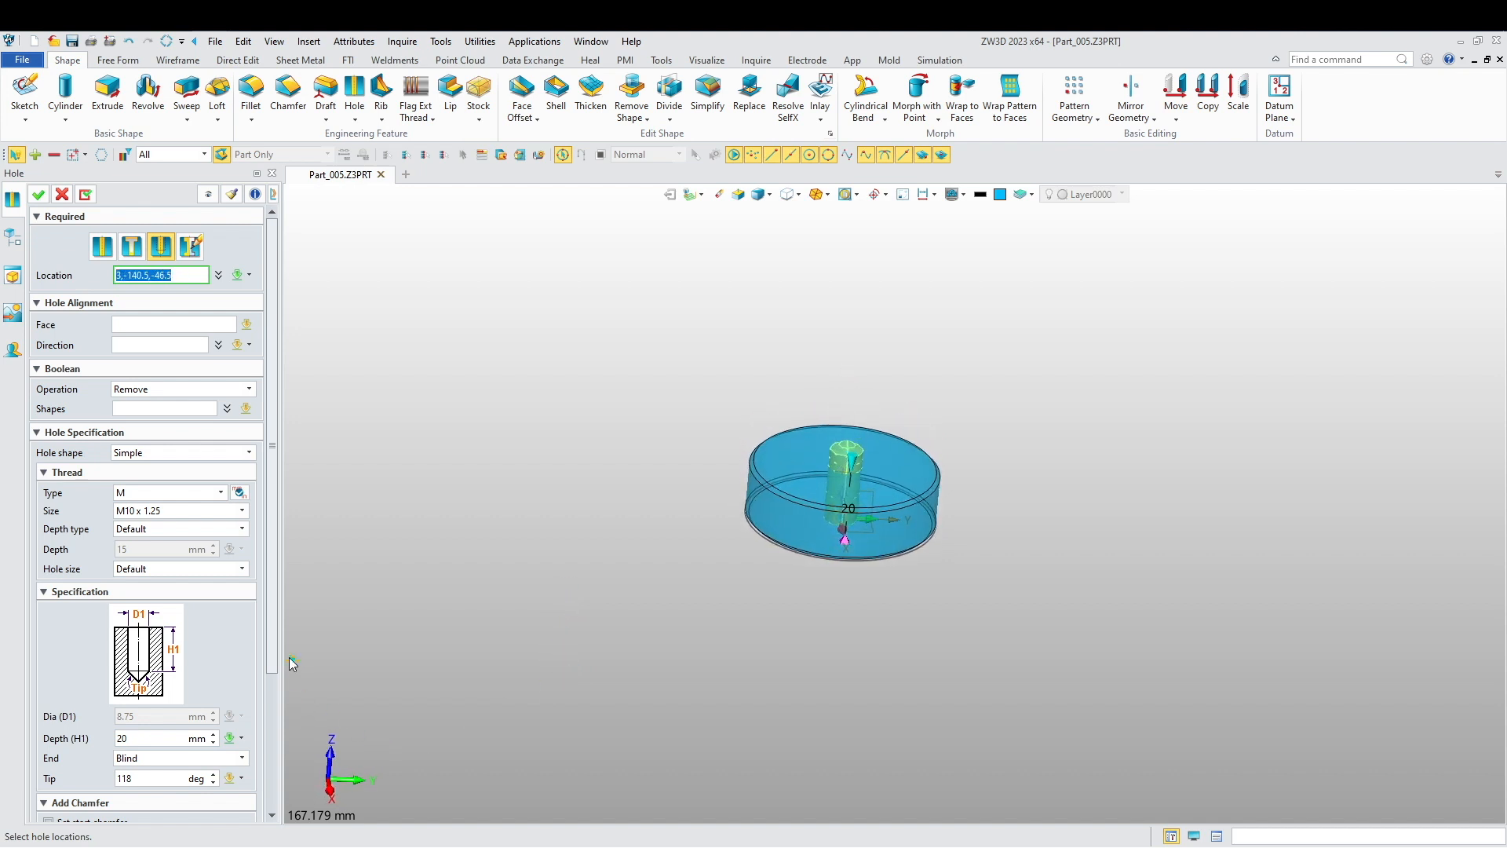
# - Add start and end chamfers with 0.5 mm setbacks to the threaded hole and create it
pyautogui.moveTo(274, 579); pyautogui.dragTo(286, 548)
pyautogui.scroll(-3, 210, 665)
pyautogui.scroll(-2, 188, 683)
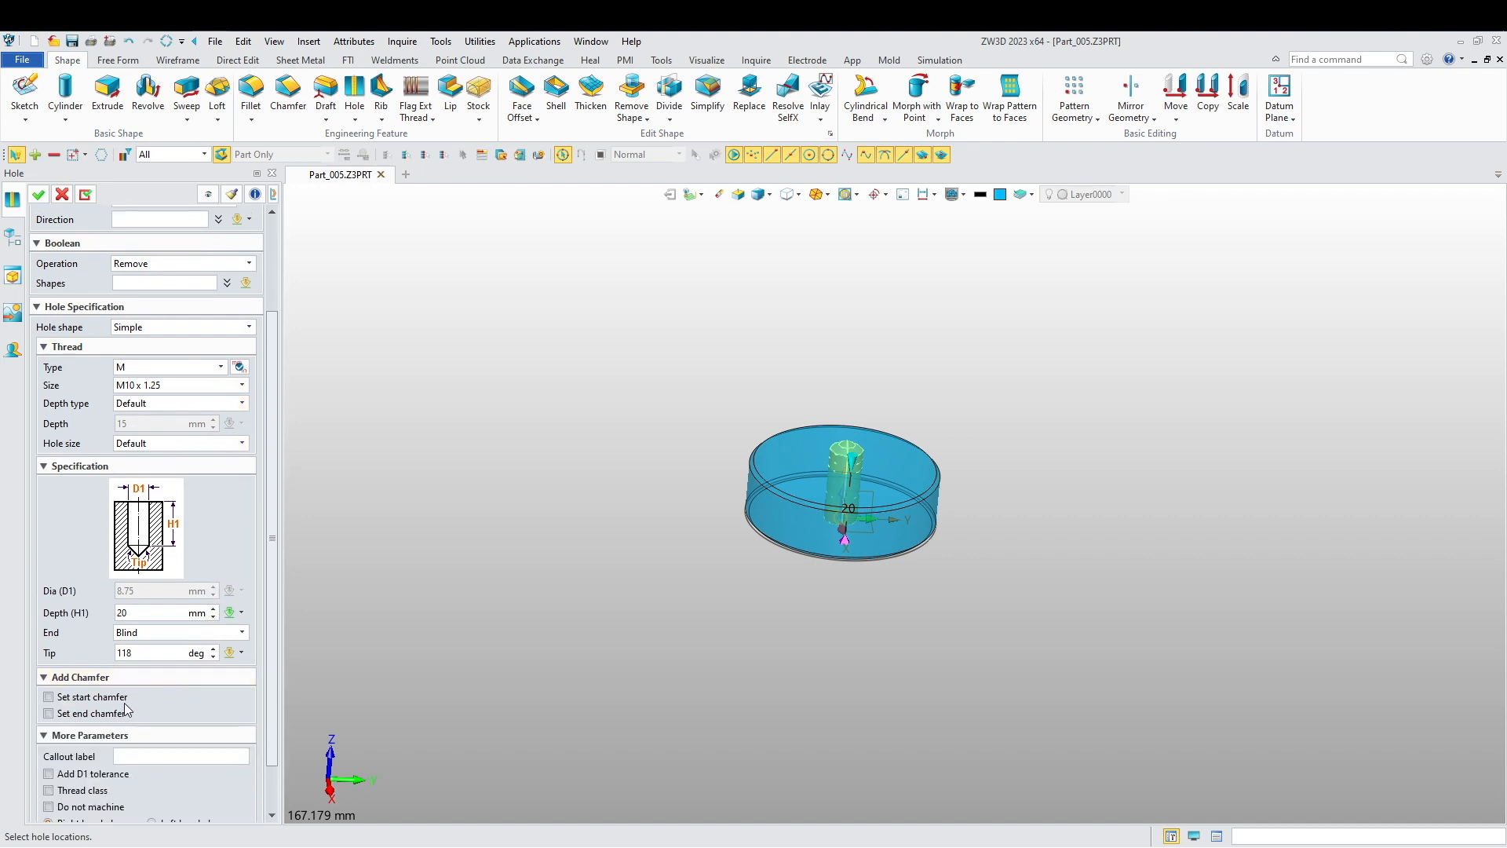
pyautogui.click(49, 697)
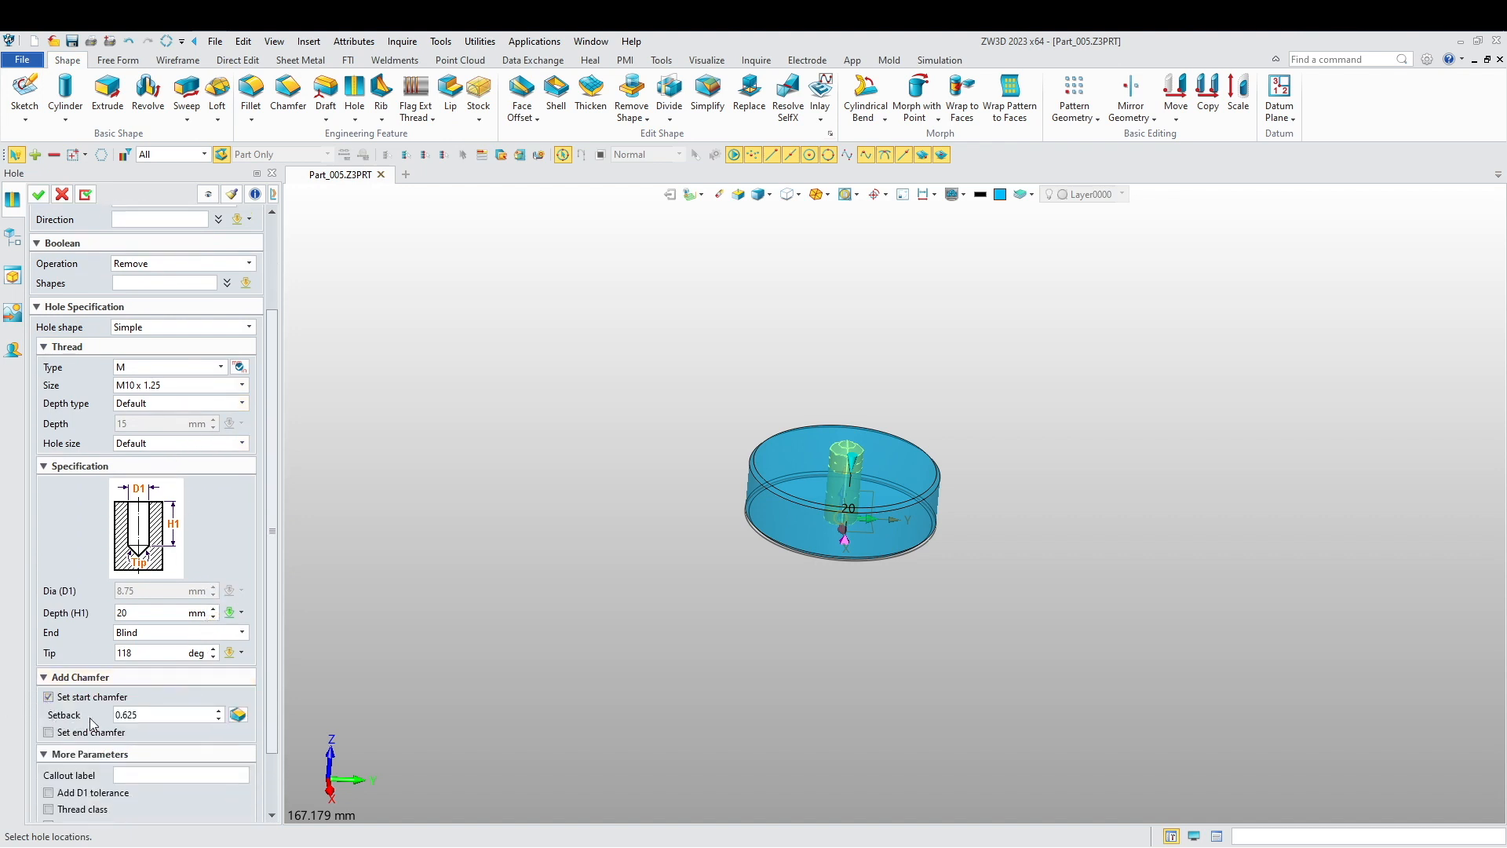
pyautogui.scroll(-1, 91, 716)
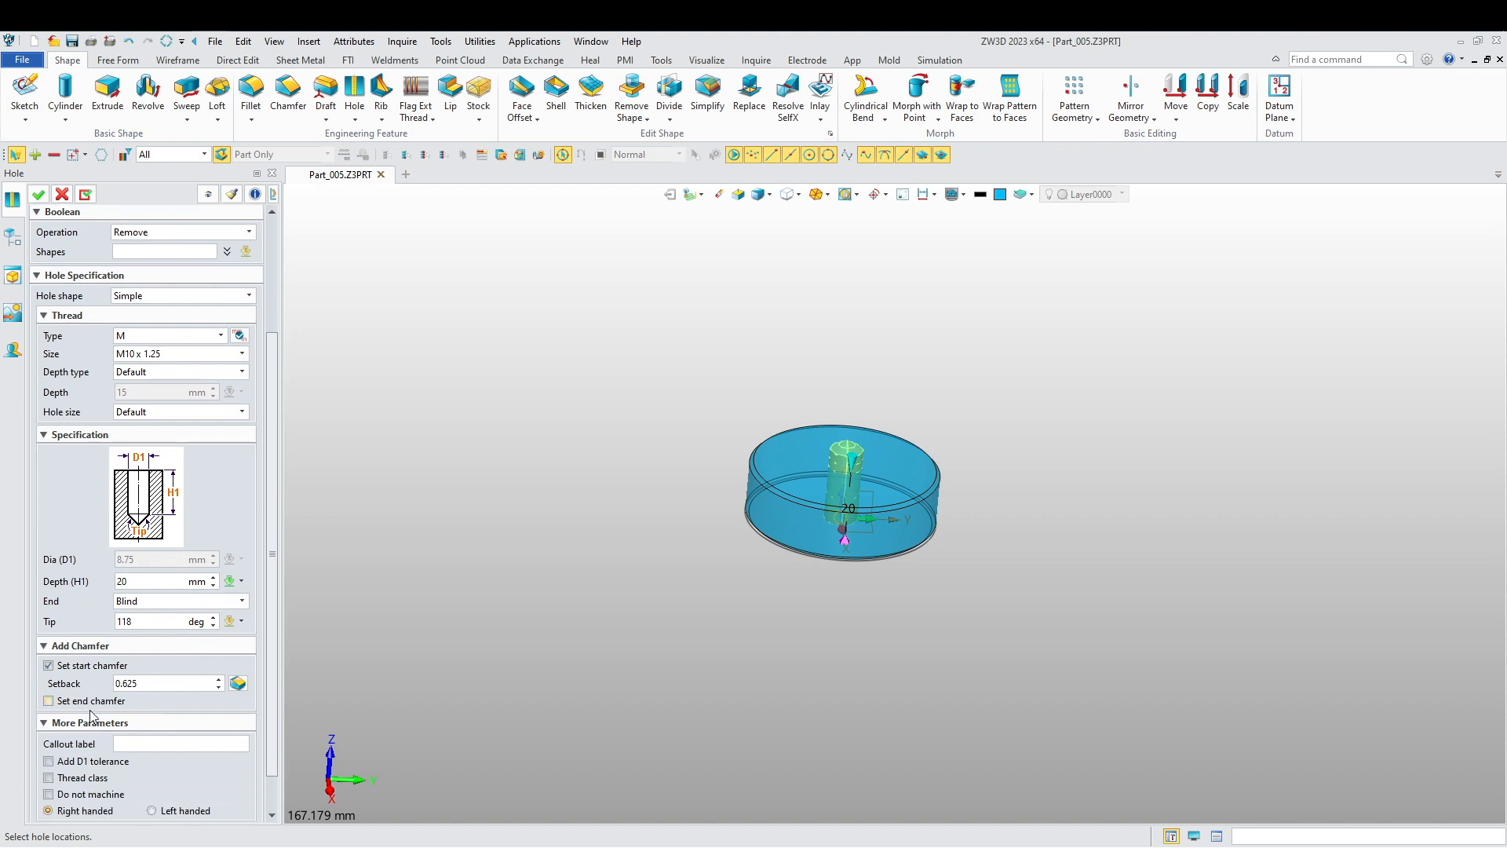
pyautogui.click(48, 701)
pyautogui.click(147, 682)
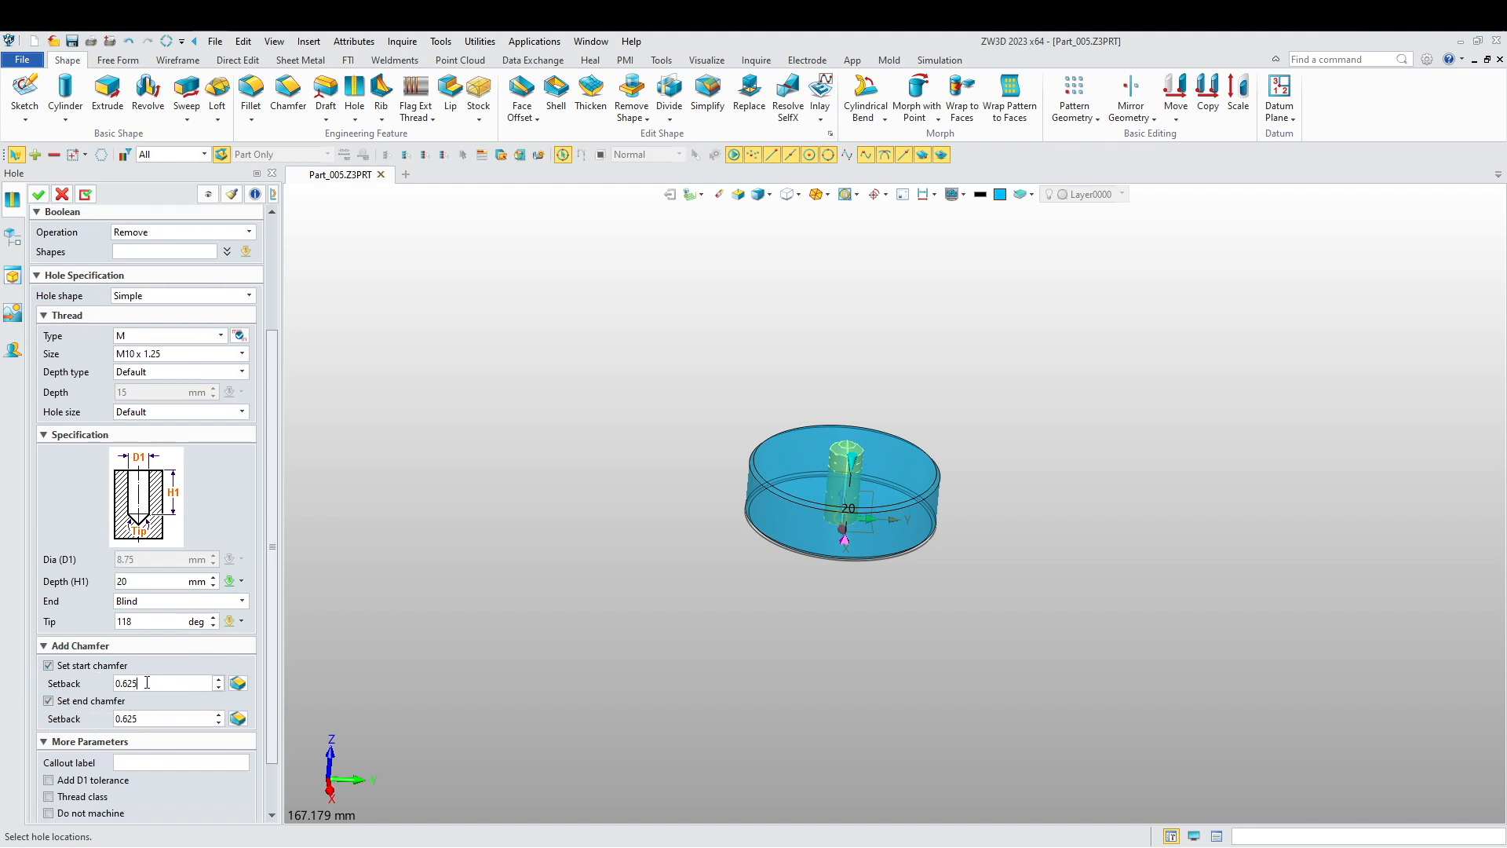
pyautogui.hotkey('ctrl', 'a')
pyautogui.write('0')
pyautogui.press('Tab')
pyautogui.write('0.')
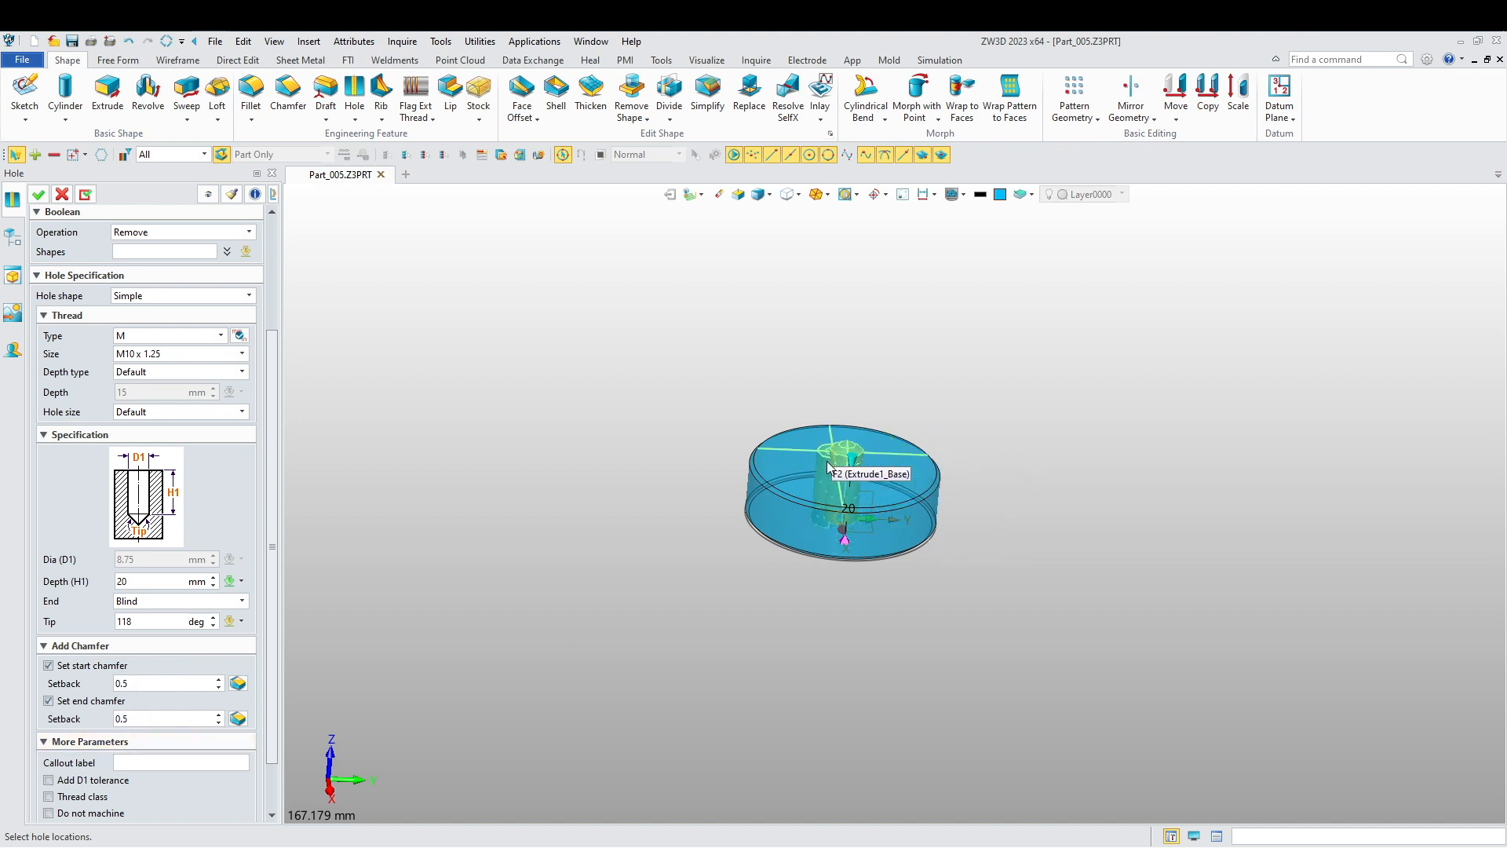
pyautogui.moveTo(461, 669); pyautogui.dragTo(437, 629, button='middle')
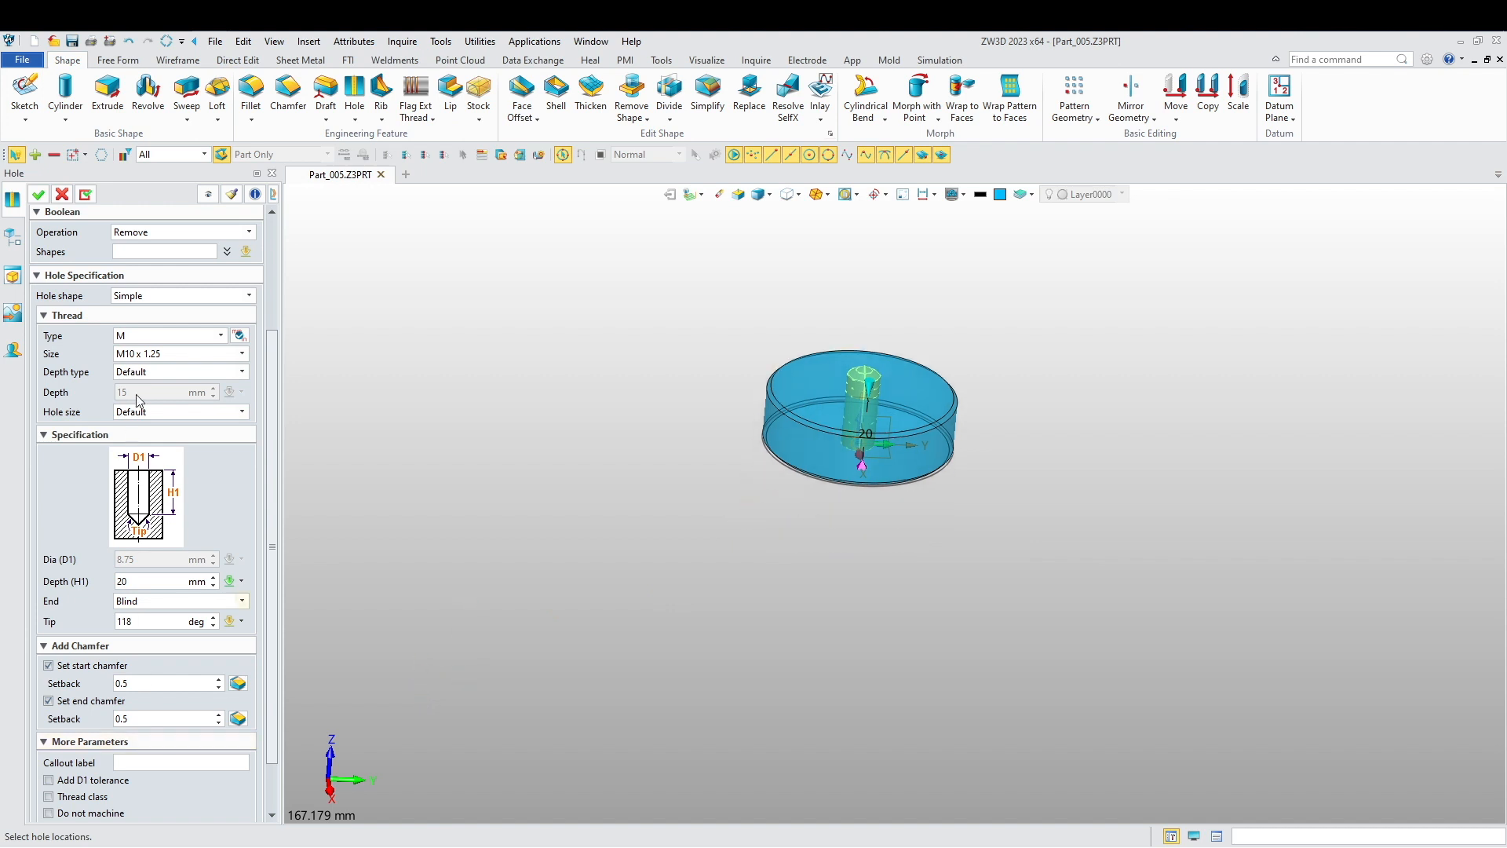
pyautogui.click(38, 197)
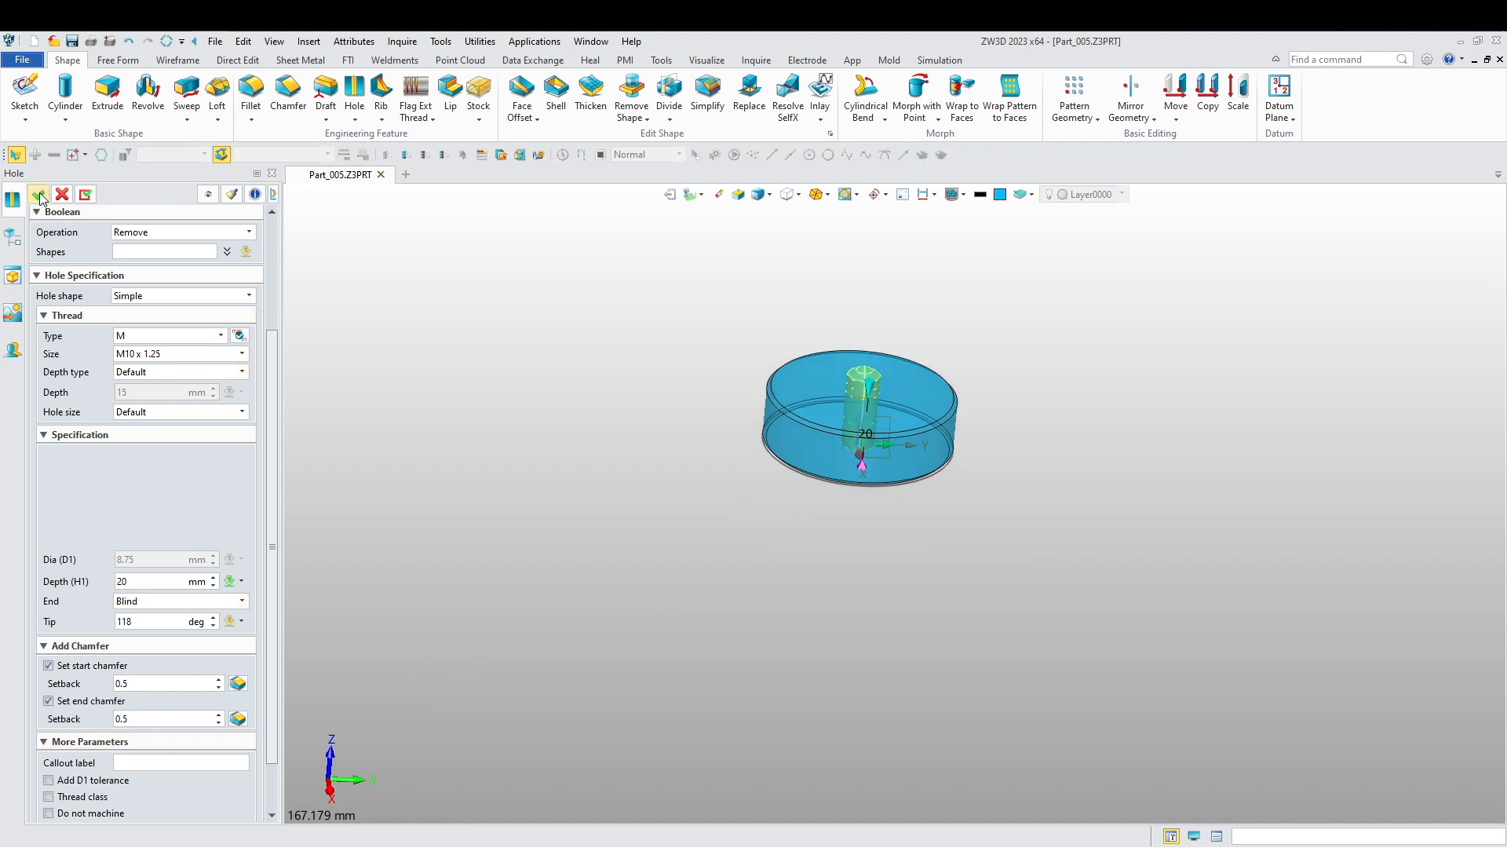
# - Save the threaded disk as Part_005 in the Assembly Exercise 4 folder and close the file
pyautogui.scroll(3, 900, 422)
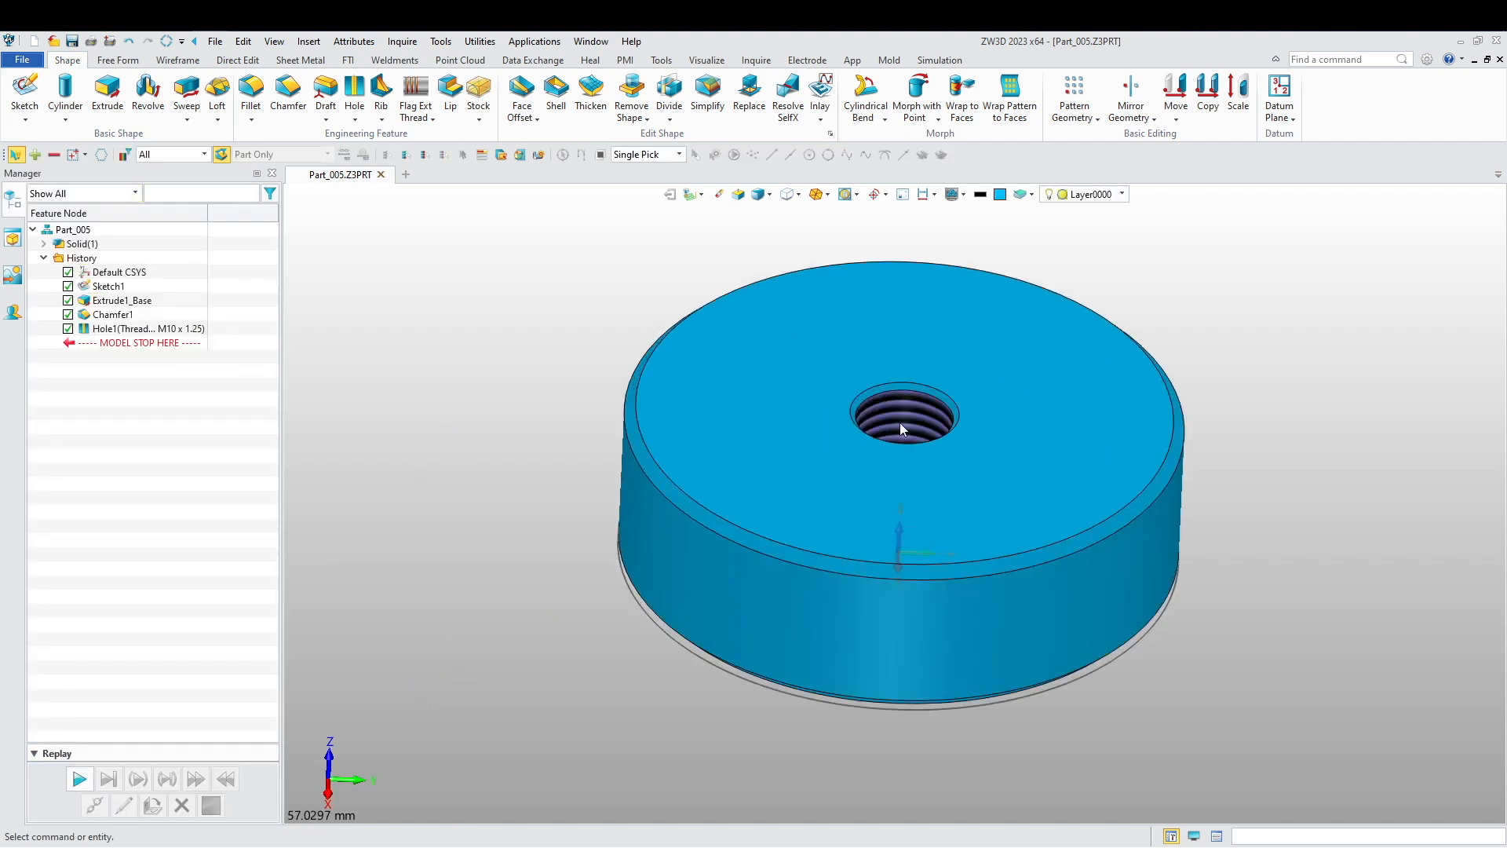
pyautogui.moveTo(857, 435)
pyautogui.mouseDown(button='middle')
pyautogui.moveTo(851, 369)
pyautogui.moveTo(842, 428)
pyautogui.mouseUp(button='middle')
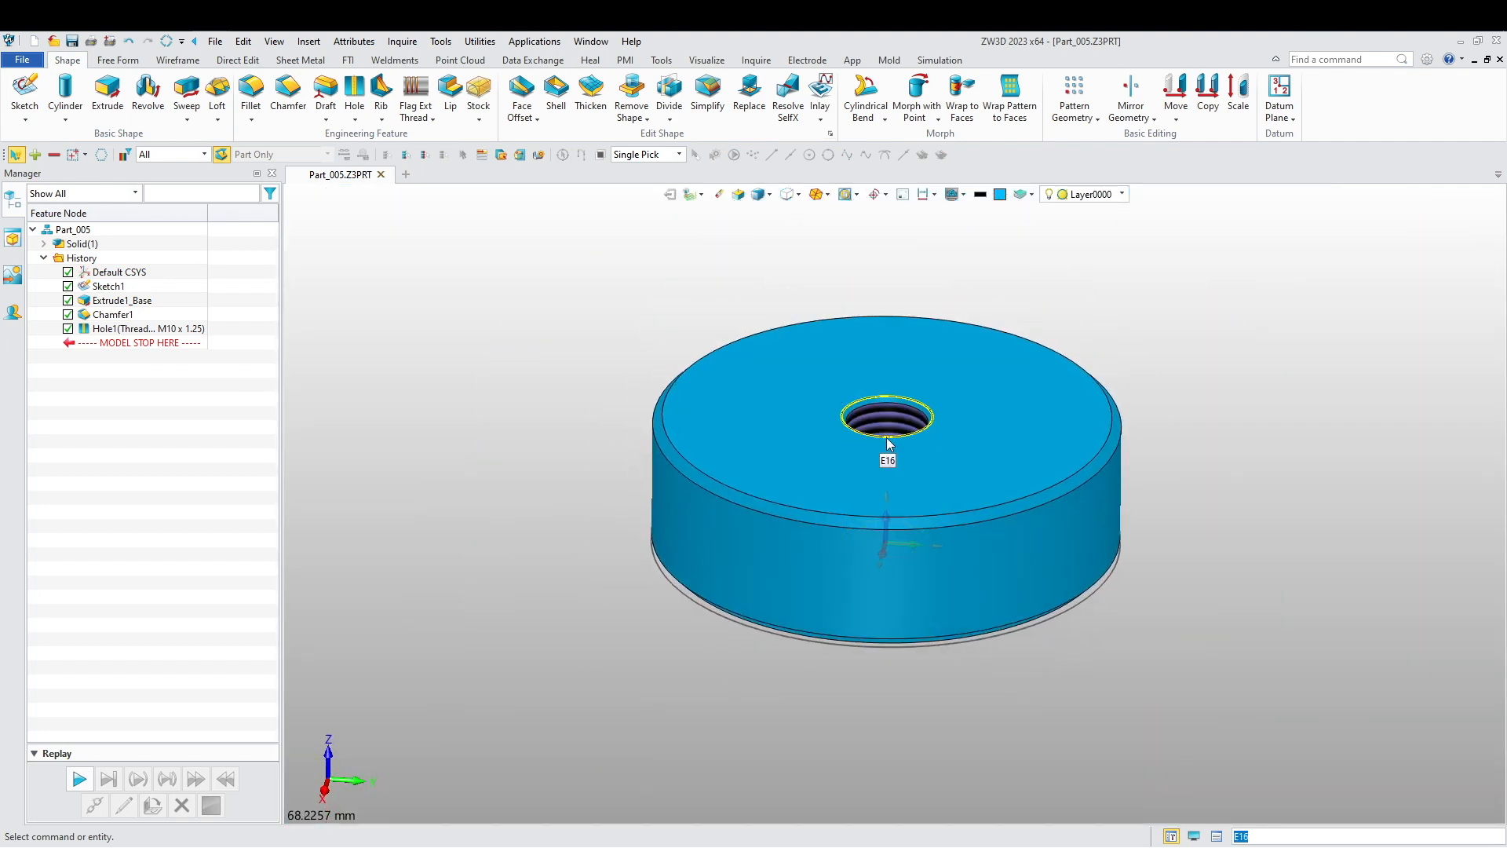
pyautogui.scroll(-3, 511, 427)
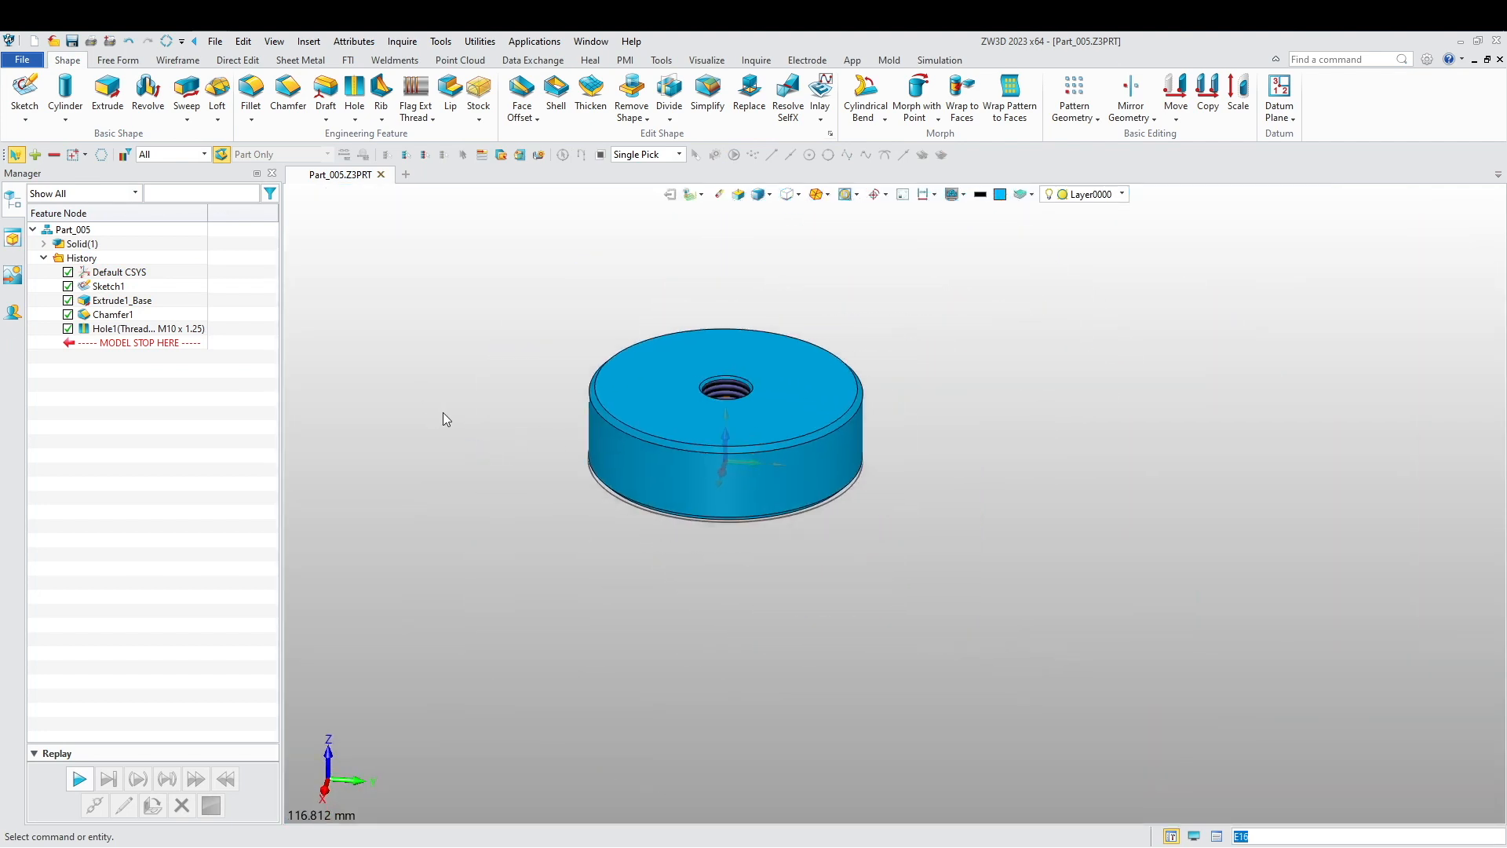
pyautogui.moveTo(489, 439); pyautogui.dragTo(552, 508, button='middle')
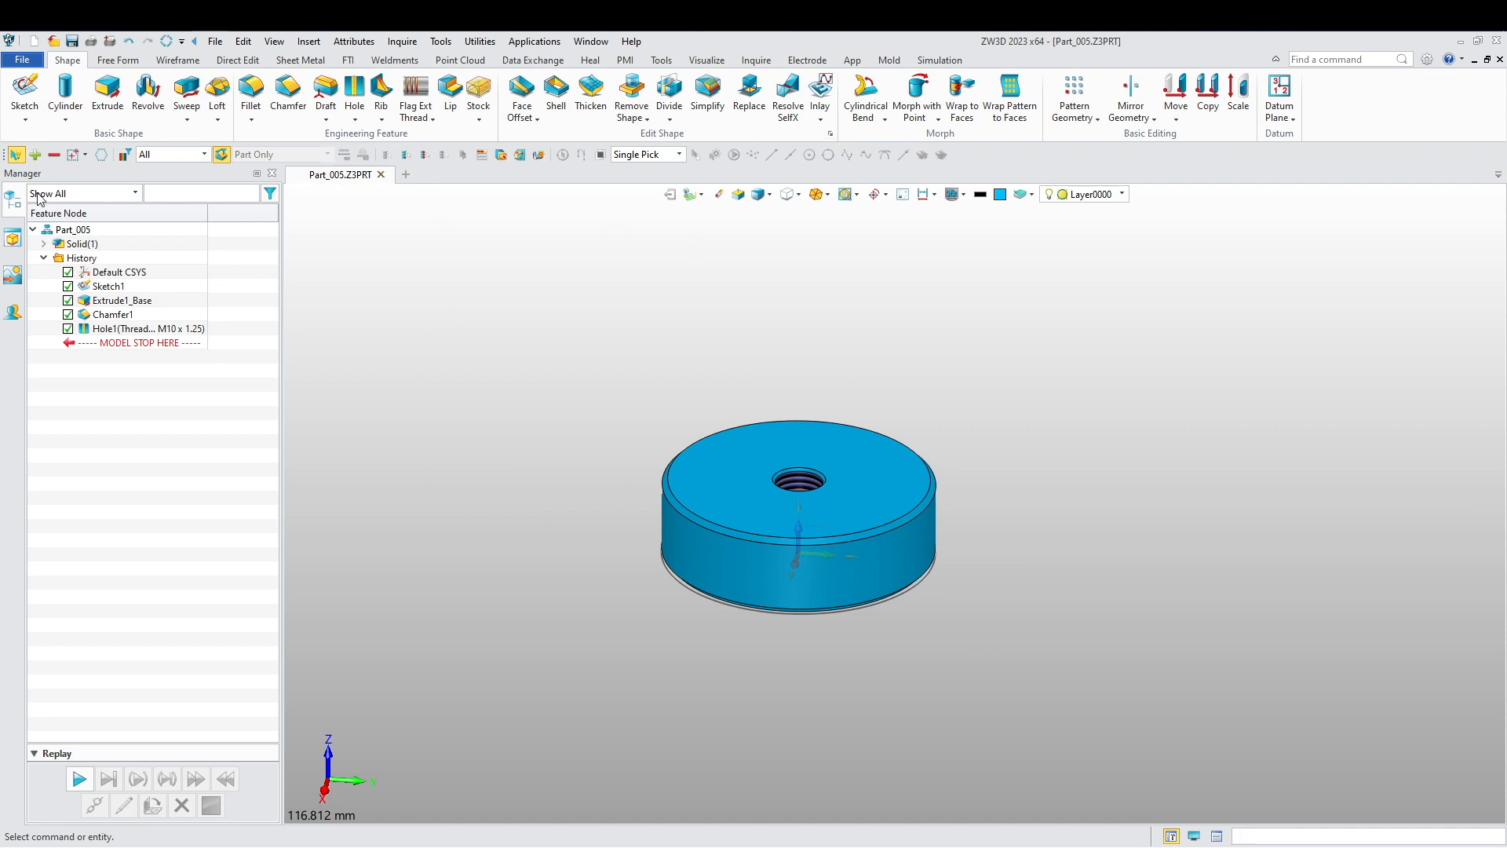
pyautogui.click(72, 41)
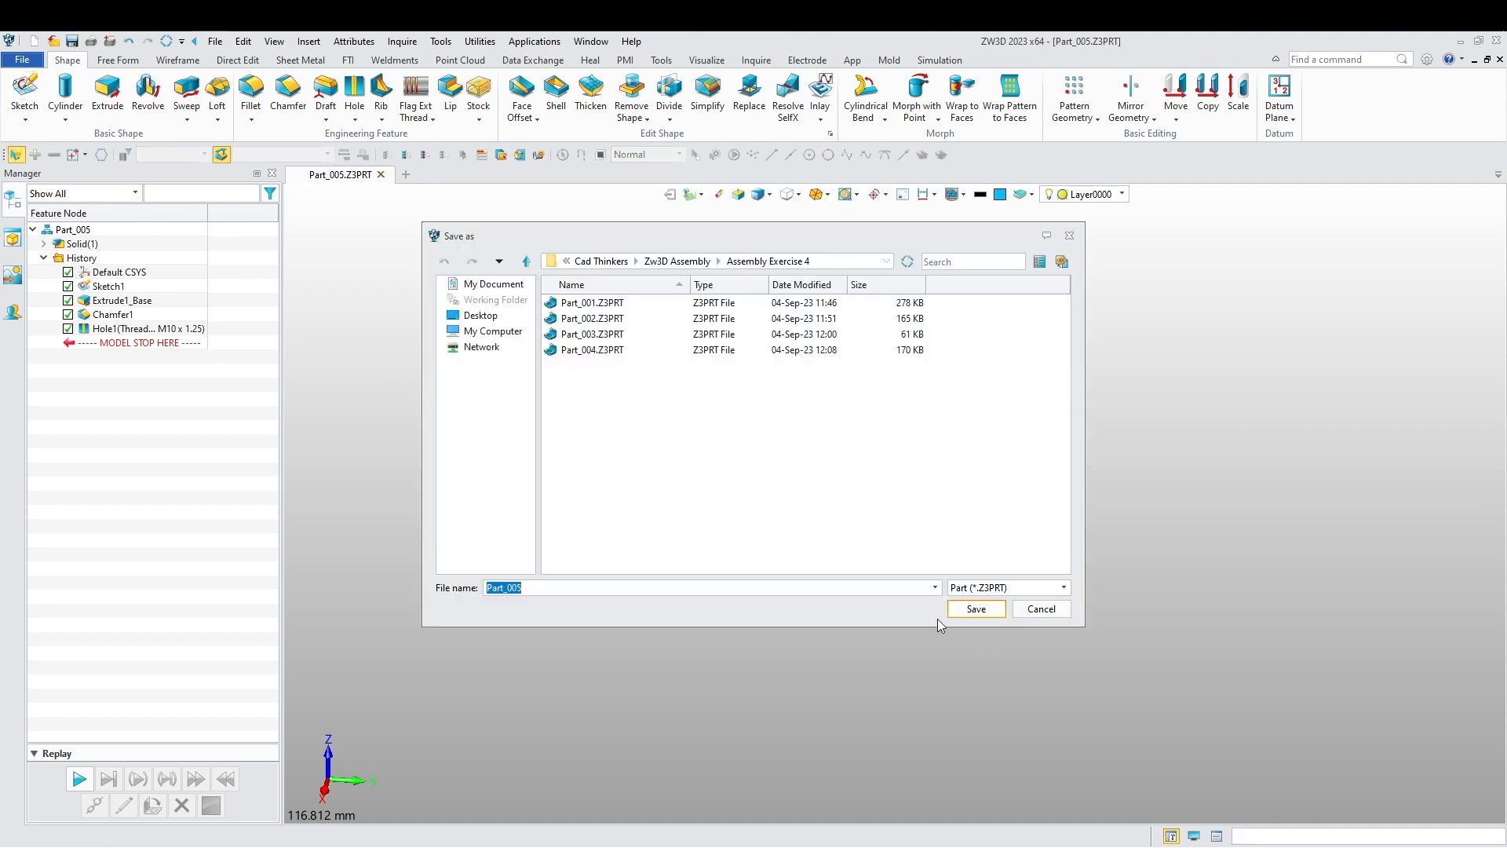
pyautogui.click(974, 610)
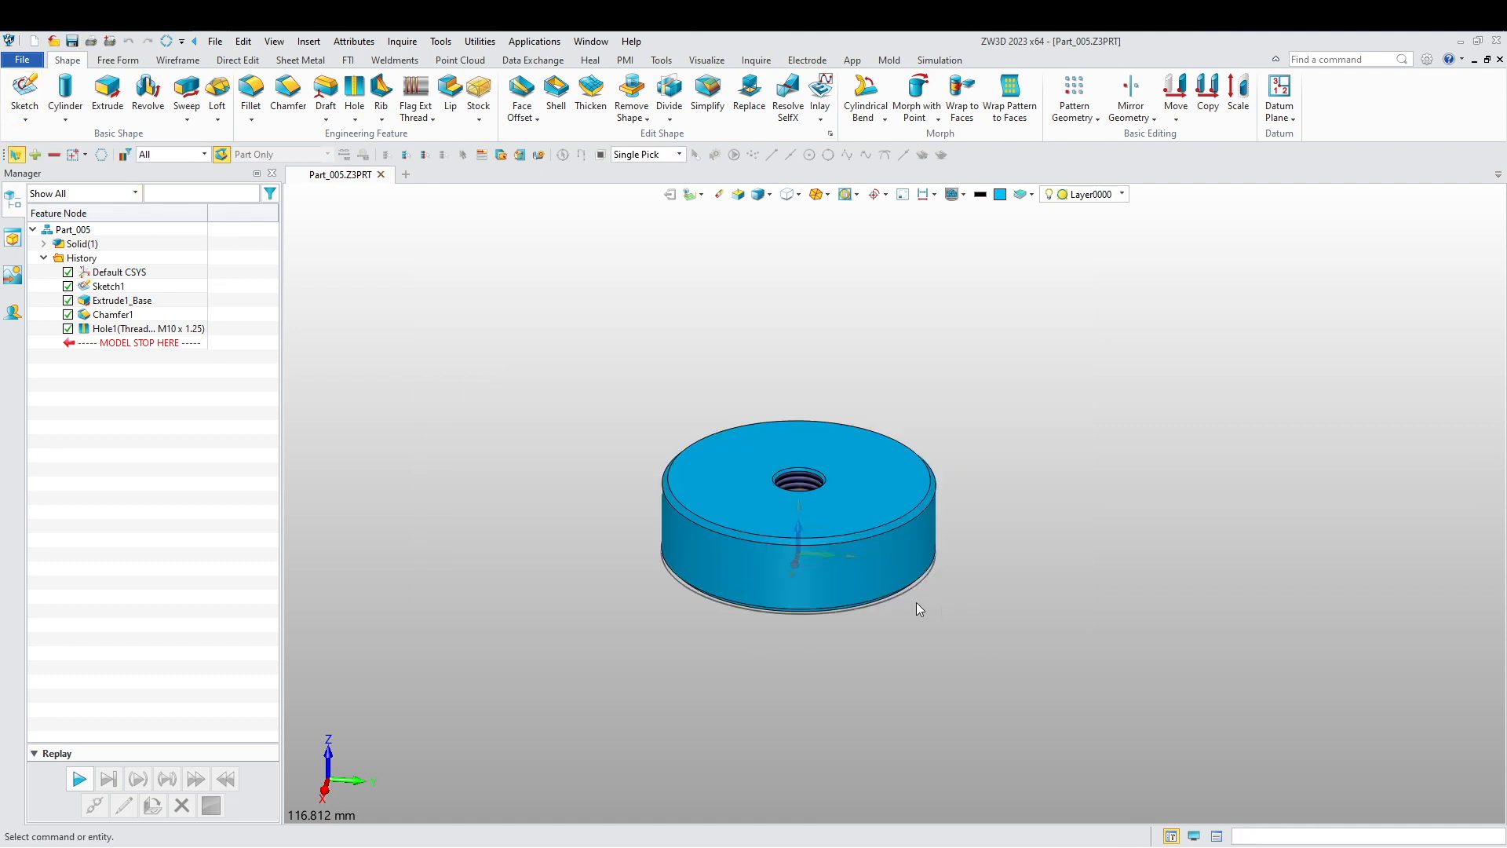
pyautogui.click(381, 174)
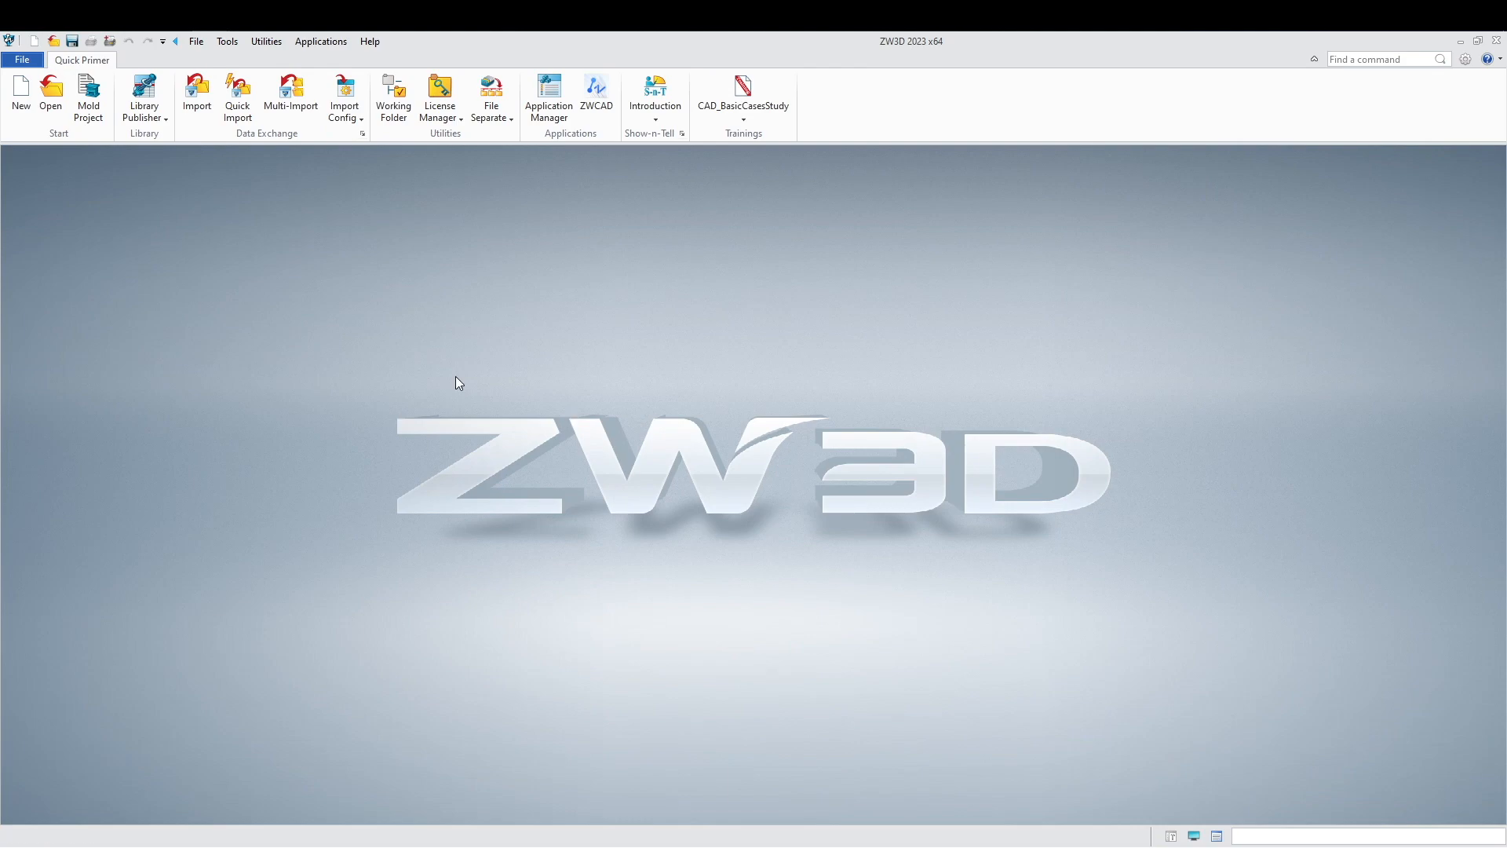
# - Create a new standard assembly file named Assembly_Exercise_4_1 with the default template
pyautogui.click(21, 100)
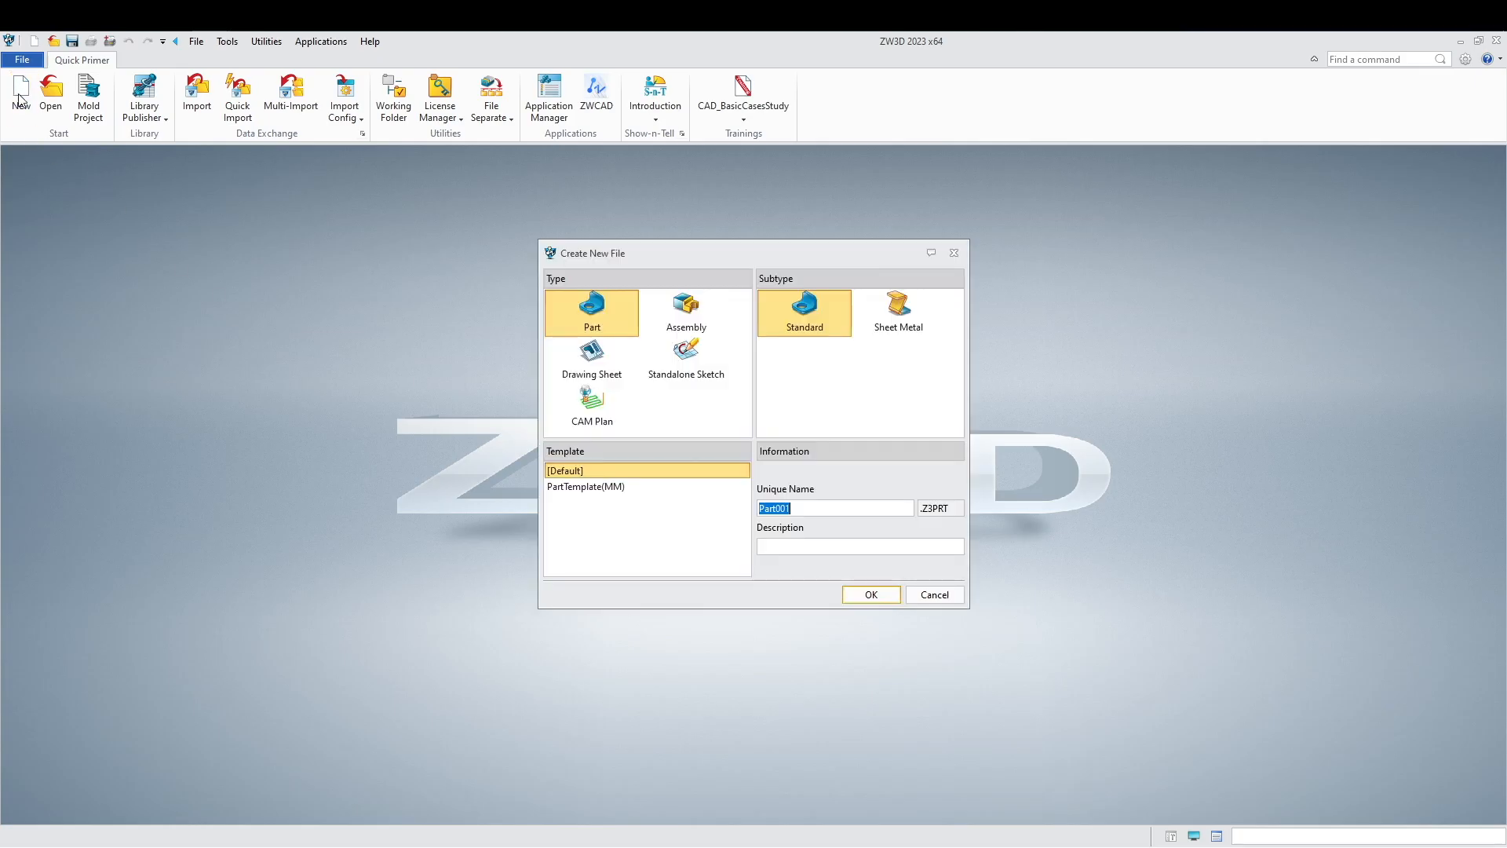
pyautogui.click(686, 312)
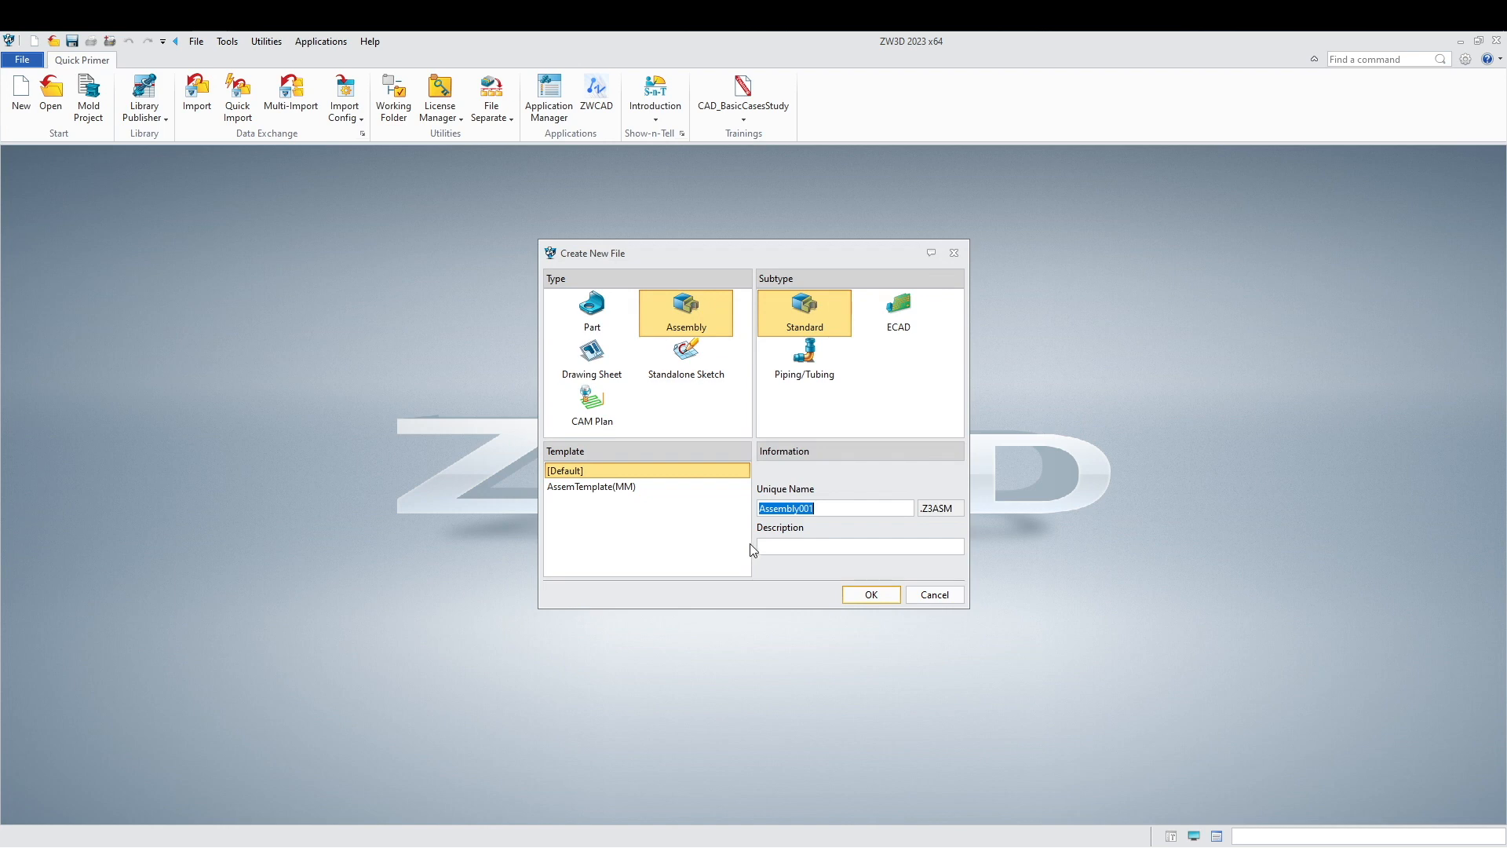
pyautogui.click(807, 509)
pyautogui.moveTo(801, 509); pyautogui.dragTo(853, 503)
pyautogui.write('_Exercise_4_')
pyautogui.click(867, 595)
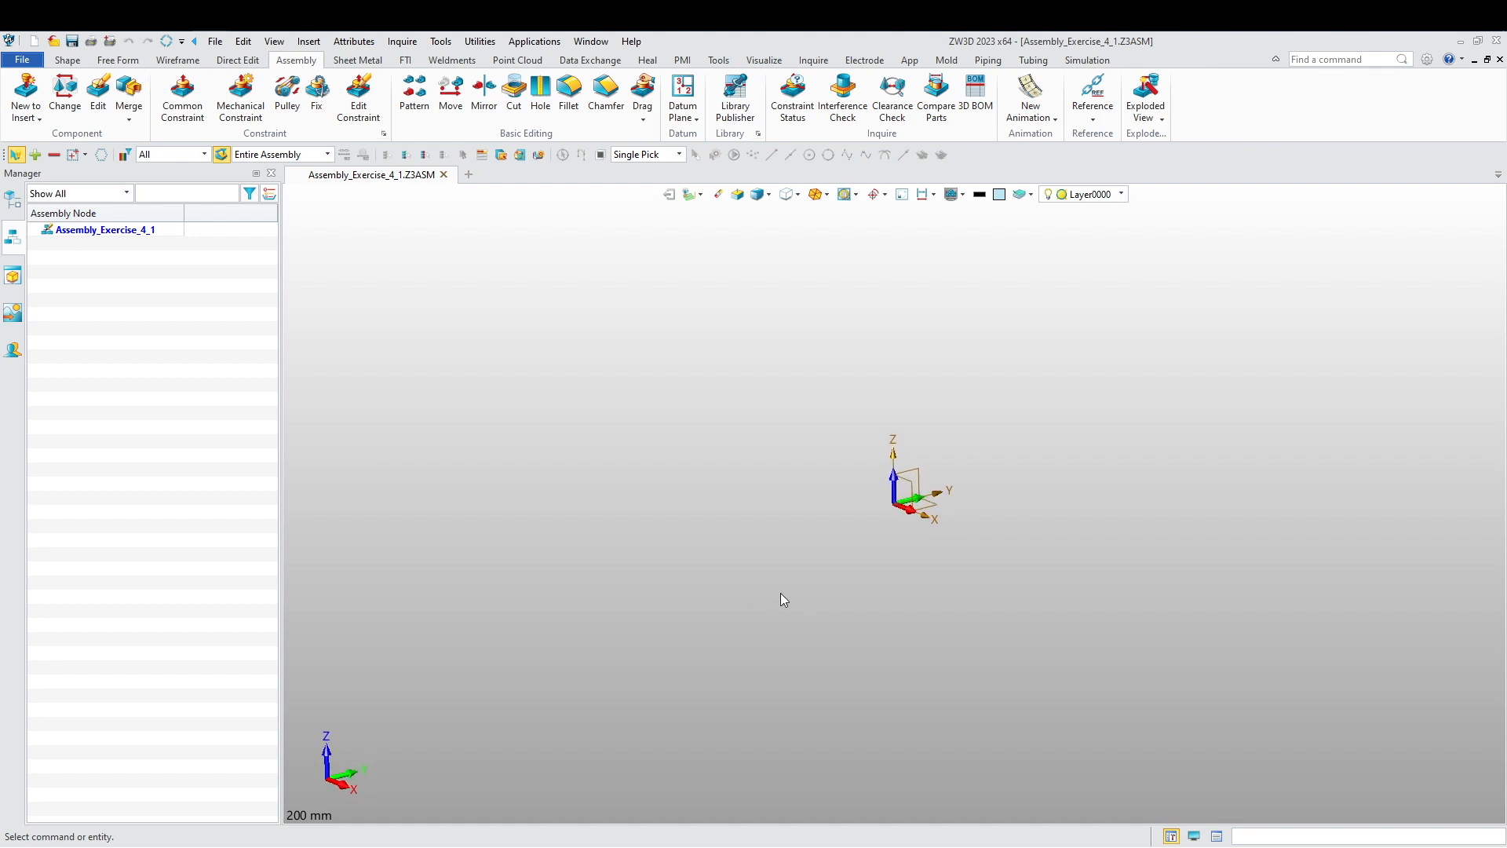
# - Start inserting components and load Part_001 through Part_005 from the Assembly Exercise 4 folder
pyautogui.rightClick(645, 462)
pyautogui.click(490, 353)
pyautogui.rightClick(518, 322)
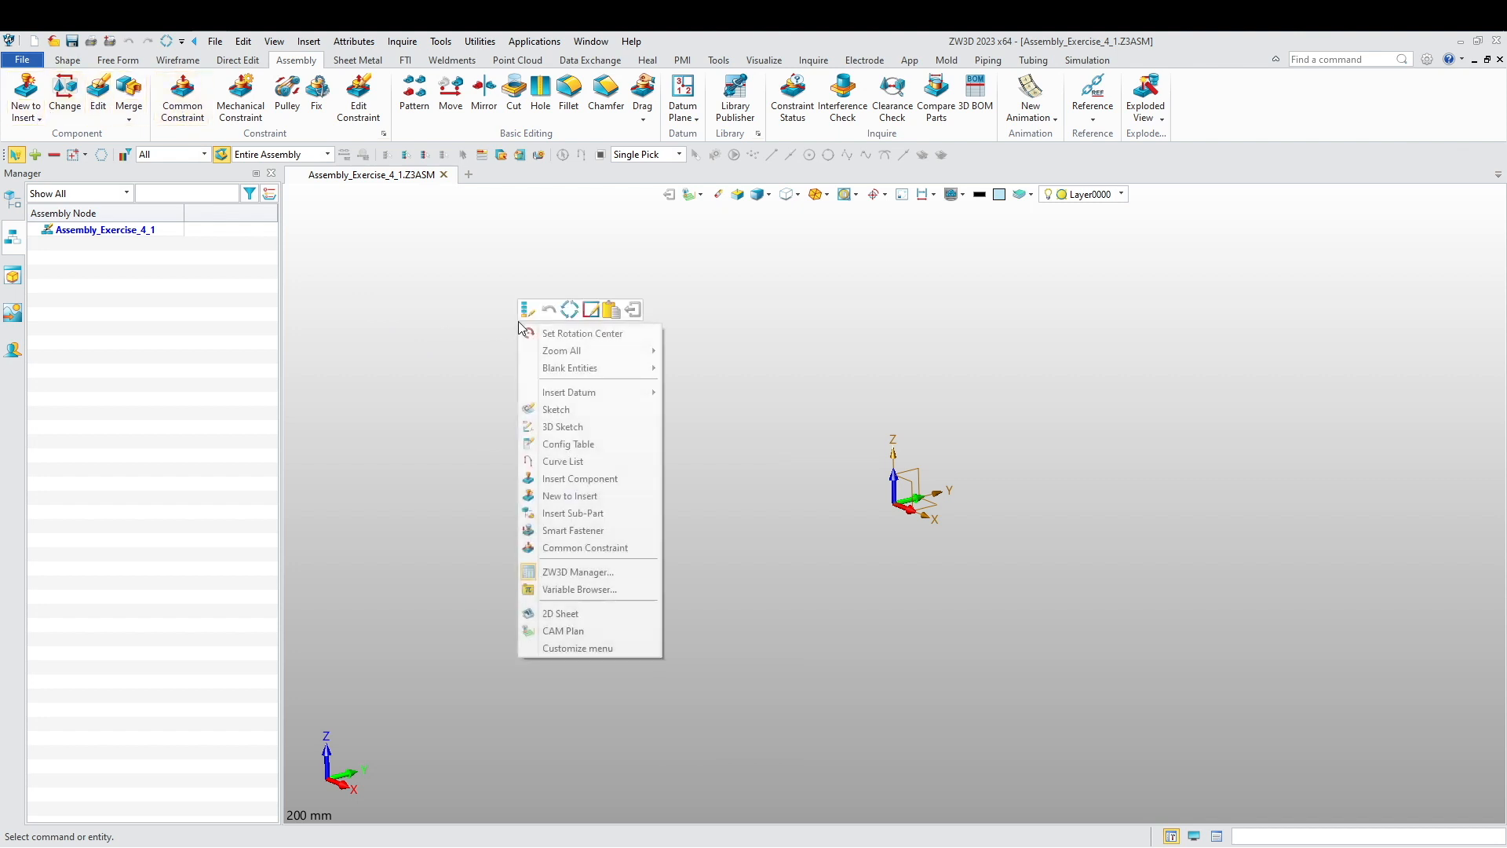
pyautogui.click(581, 479)
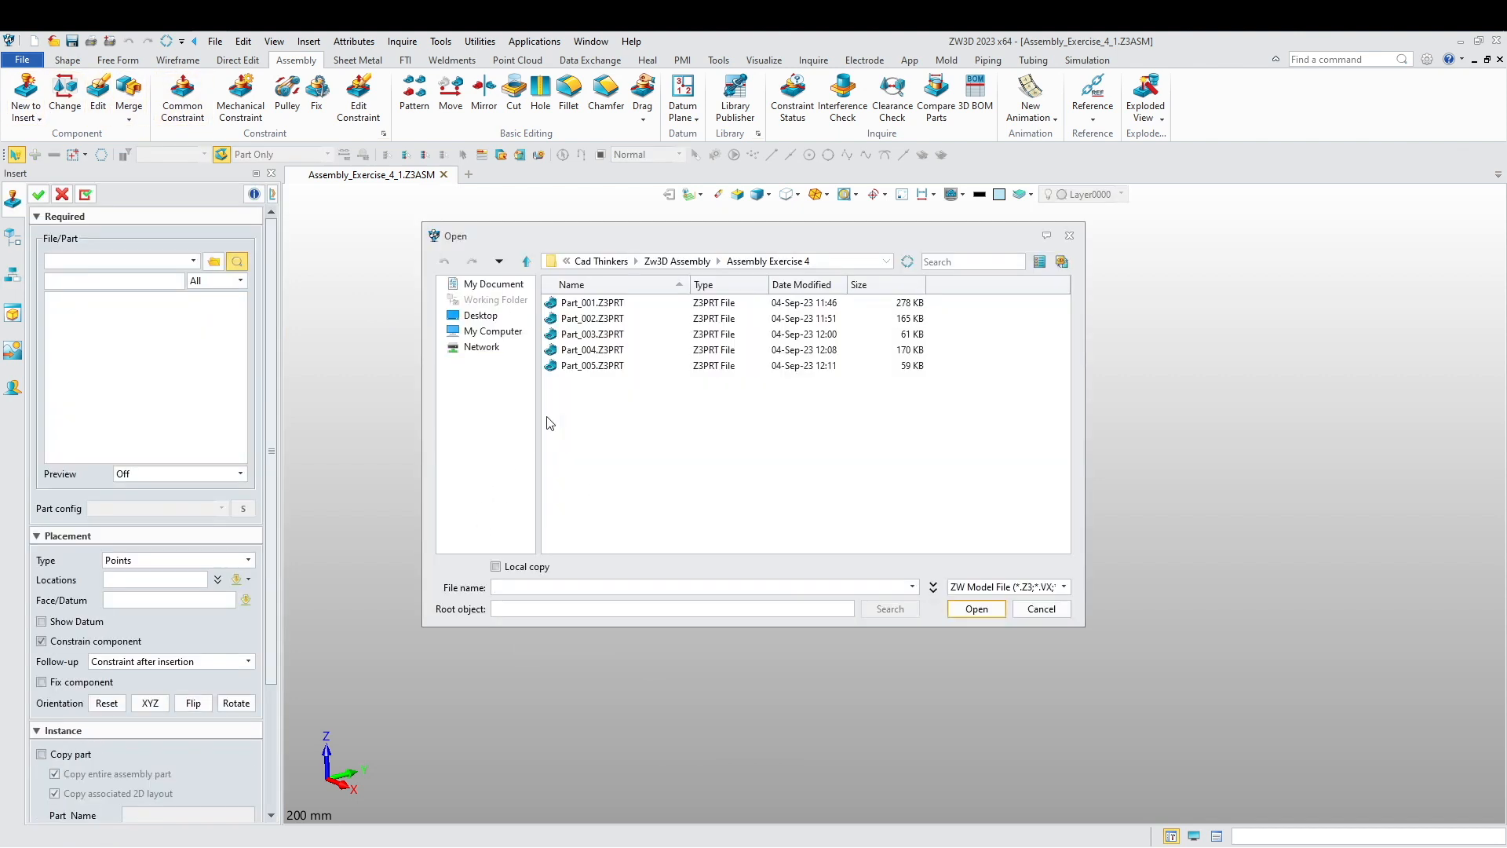
pyautogui.click(588, 322)
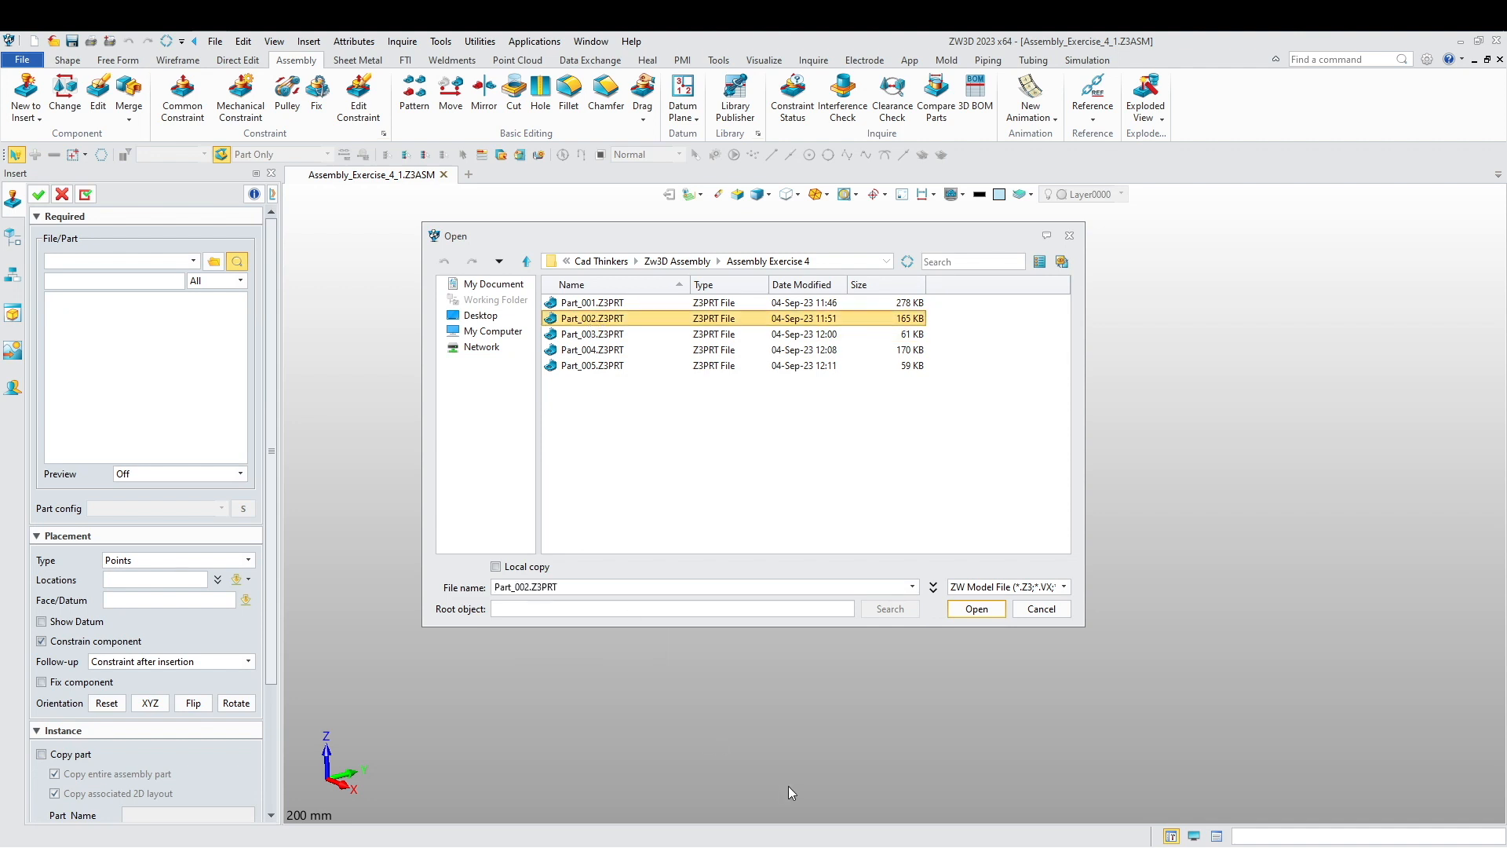
pyautogui.click(591, 303)
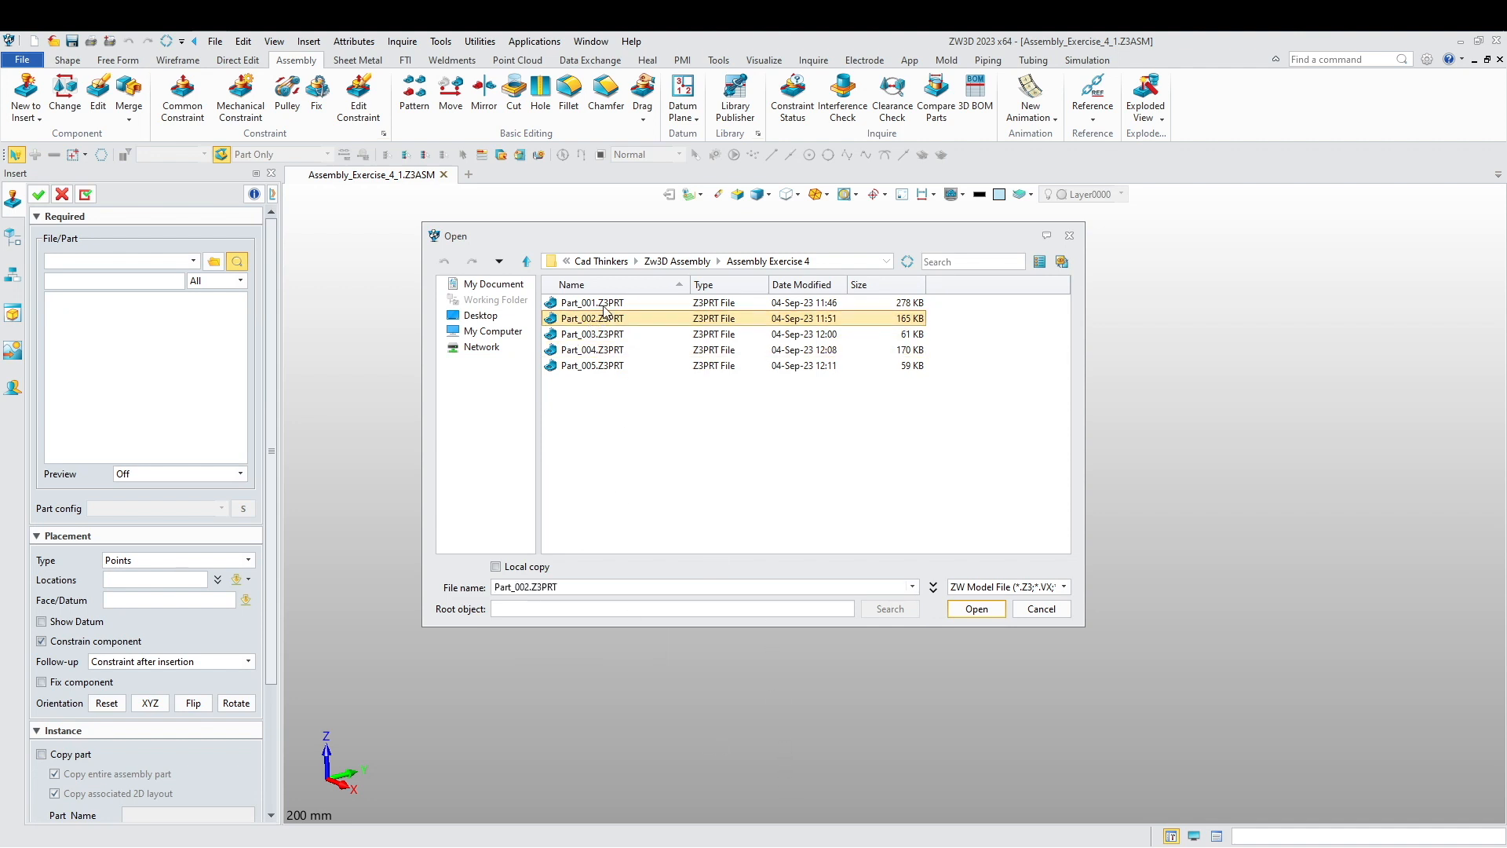
pyautogui.keyDown('shift'); pyautogui.click(588, 366); pyautogui.keyUp('shift')
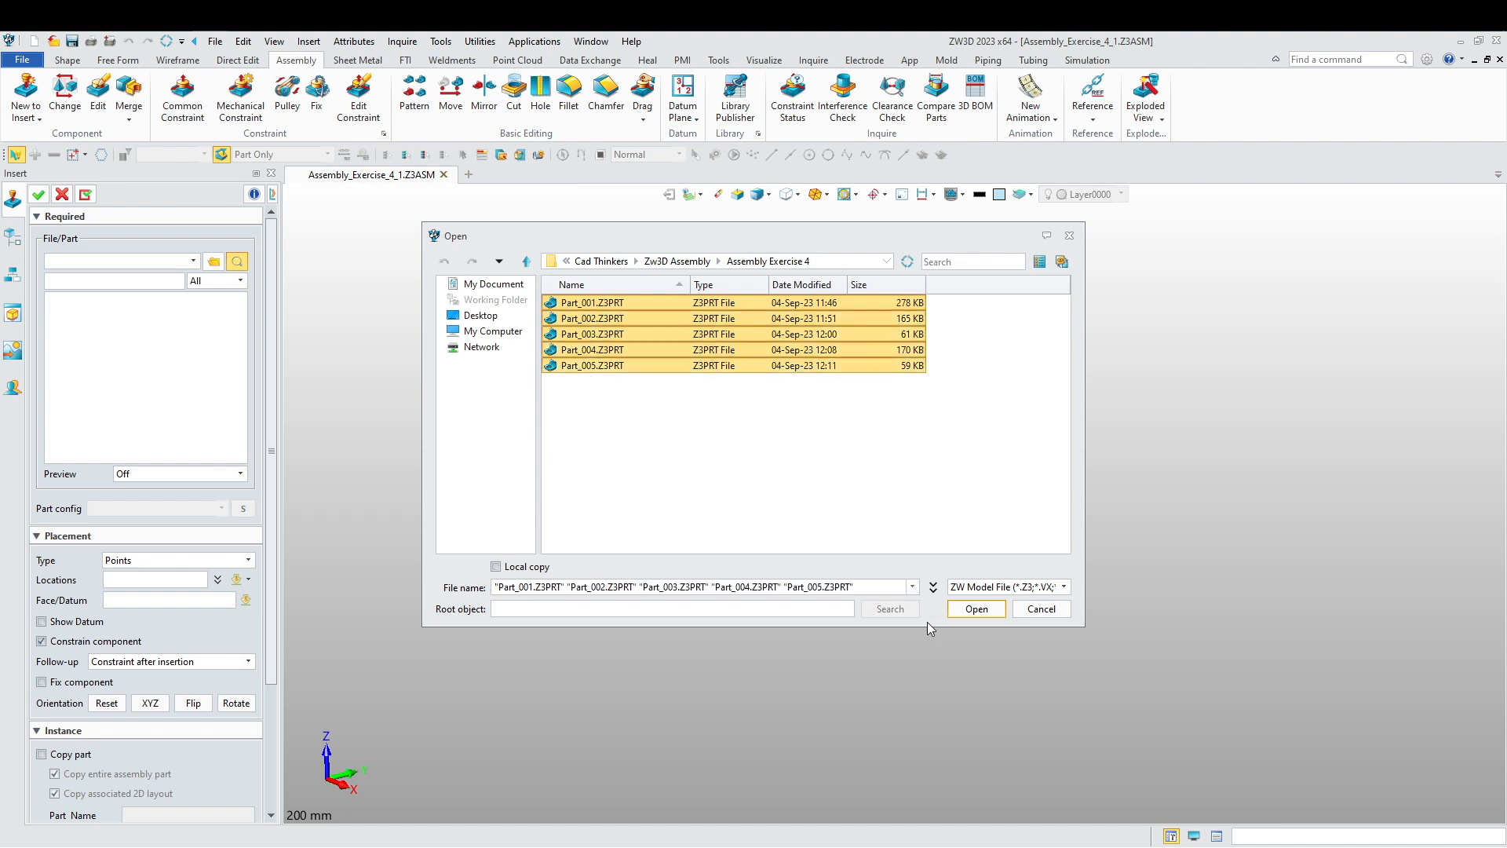
pyautogui.click(976, 609)
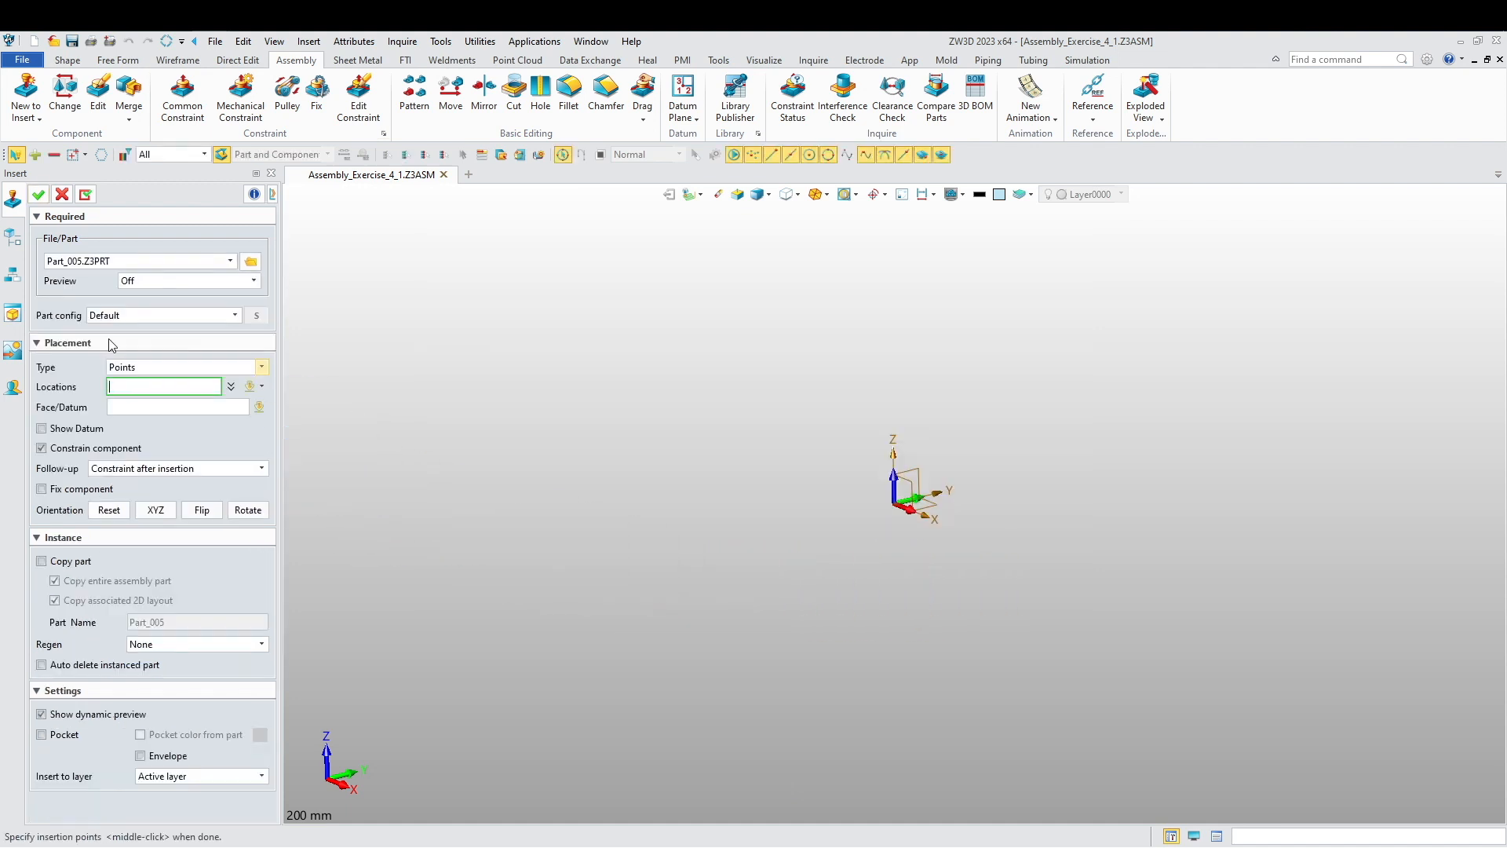
# - Choose Part_004 from the loaded parts and place one instance of this forked rod near the assembly origin
pyautogui.click(231, 261)
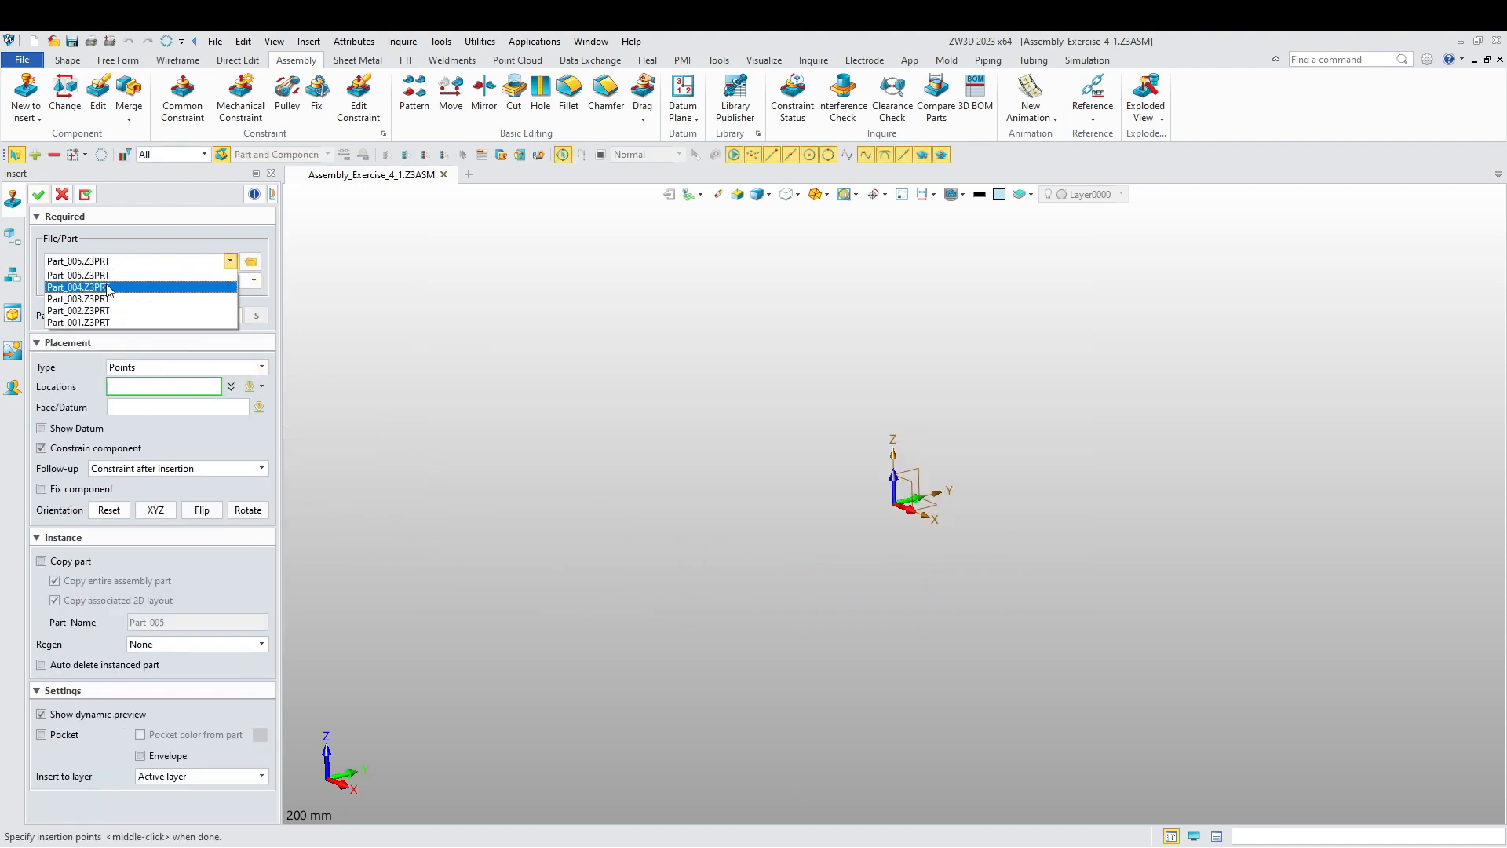
pyautogui.click(107, 310)
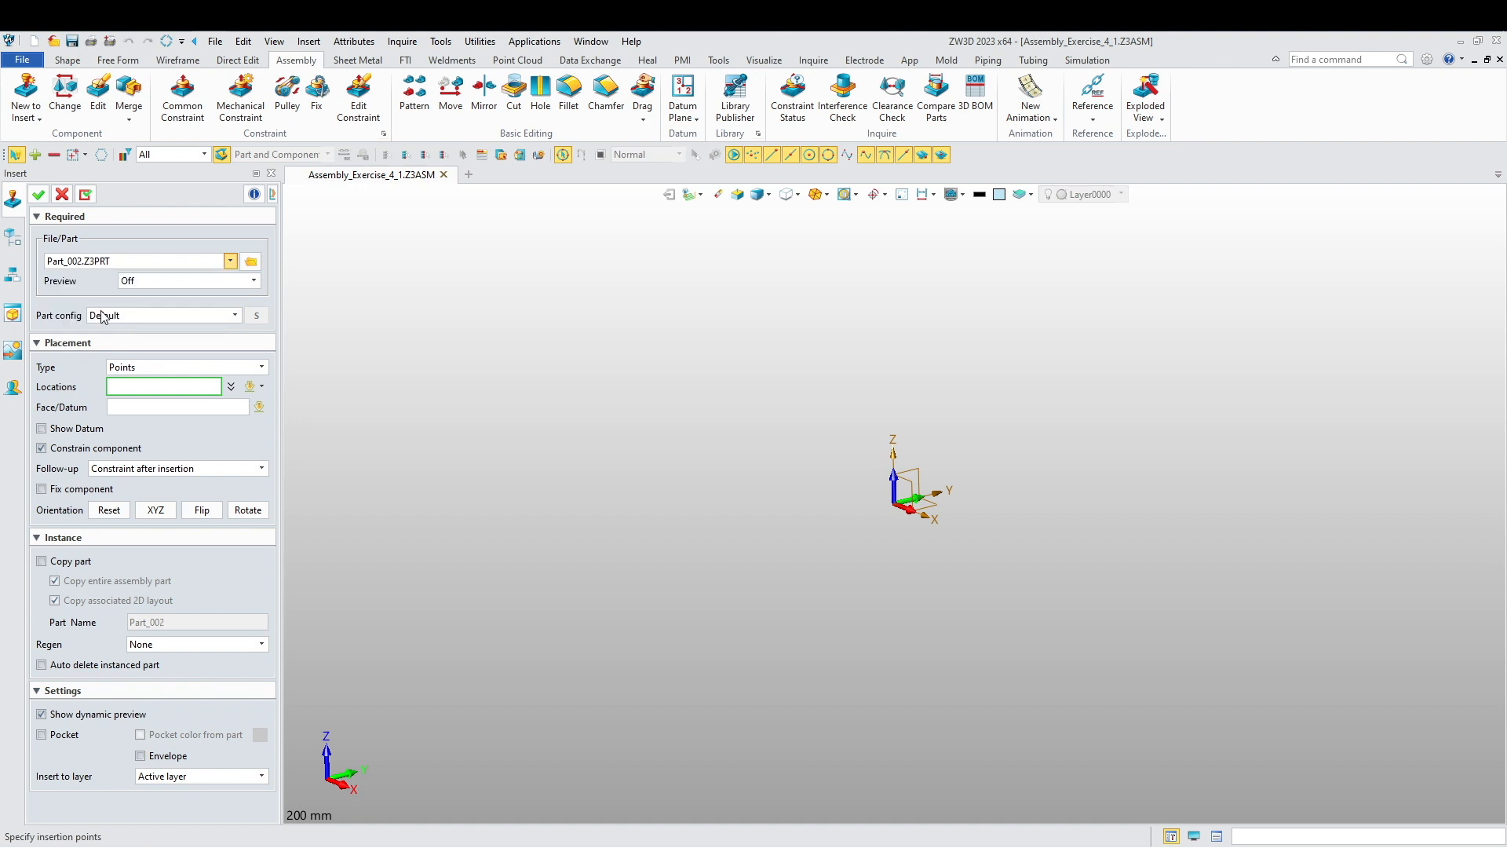
pyautogui.click(122, 262)
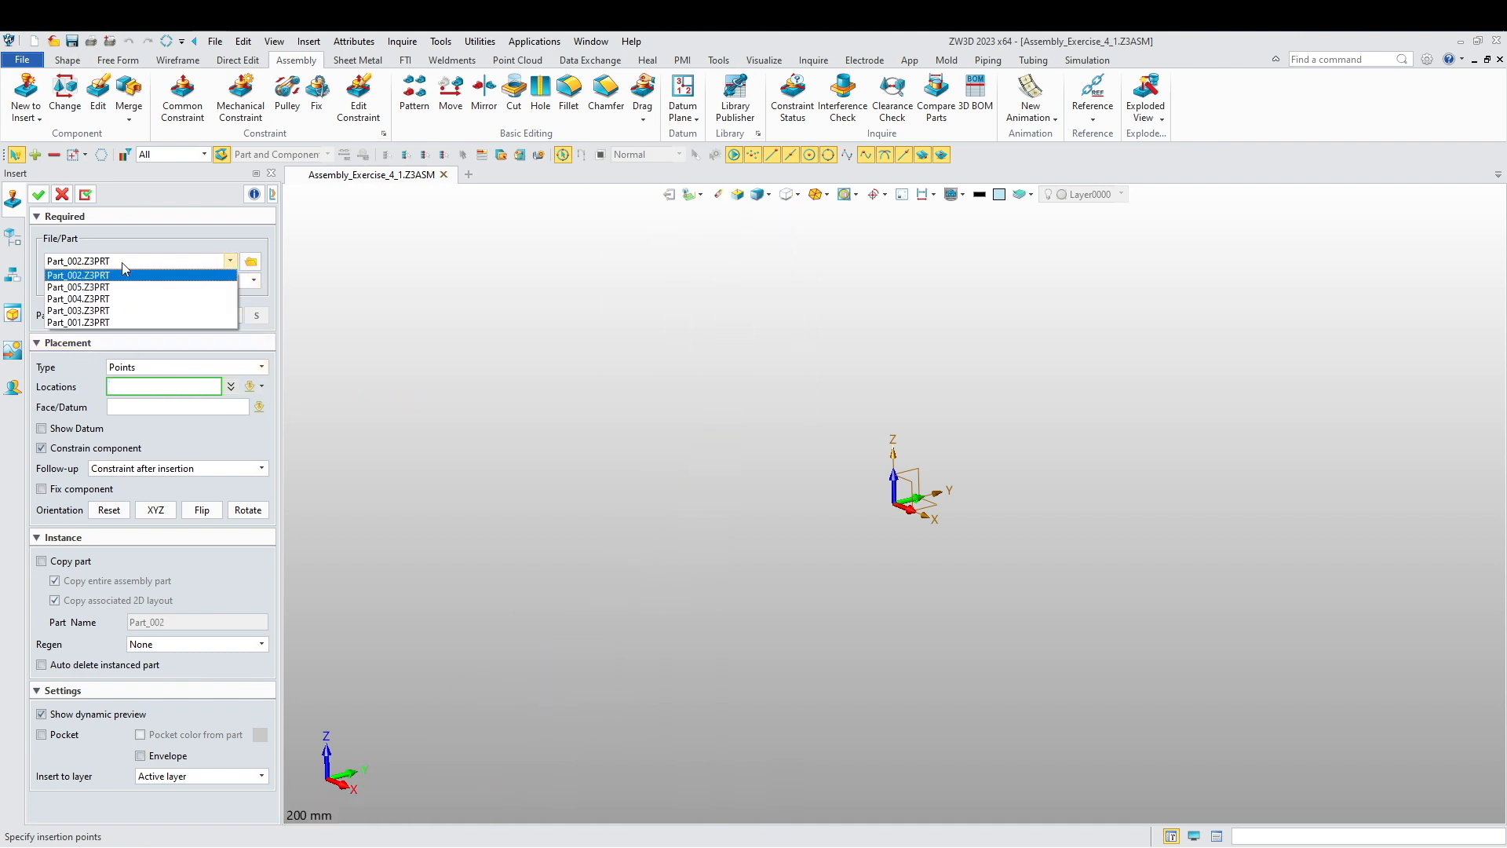
pyautogui.click(89, 310)
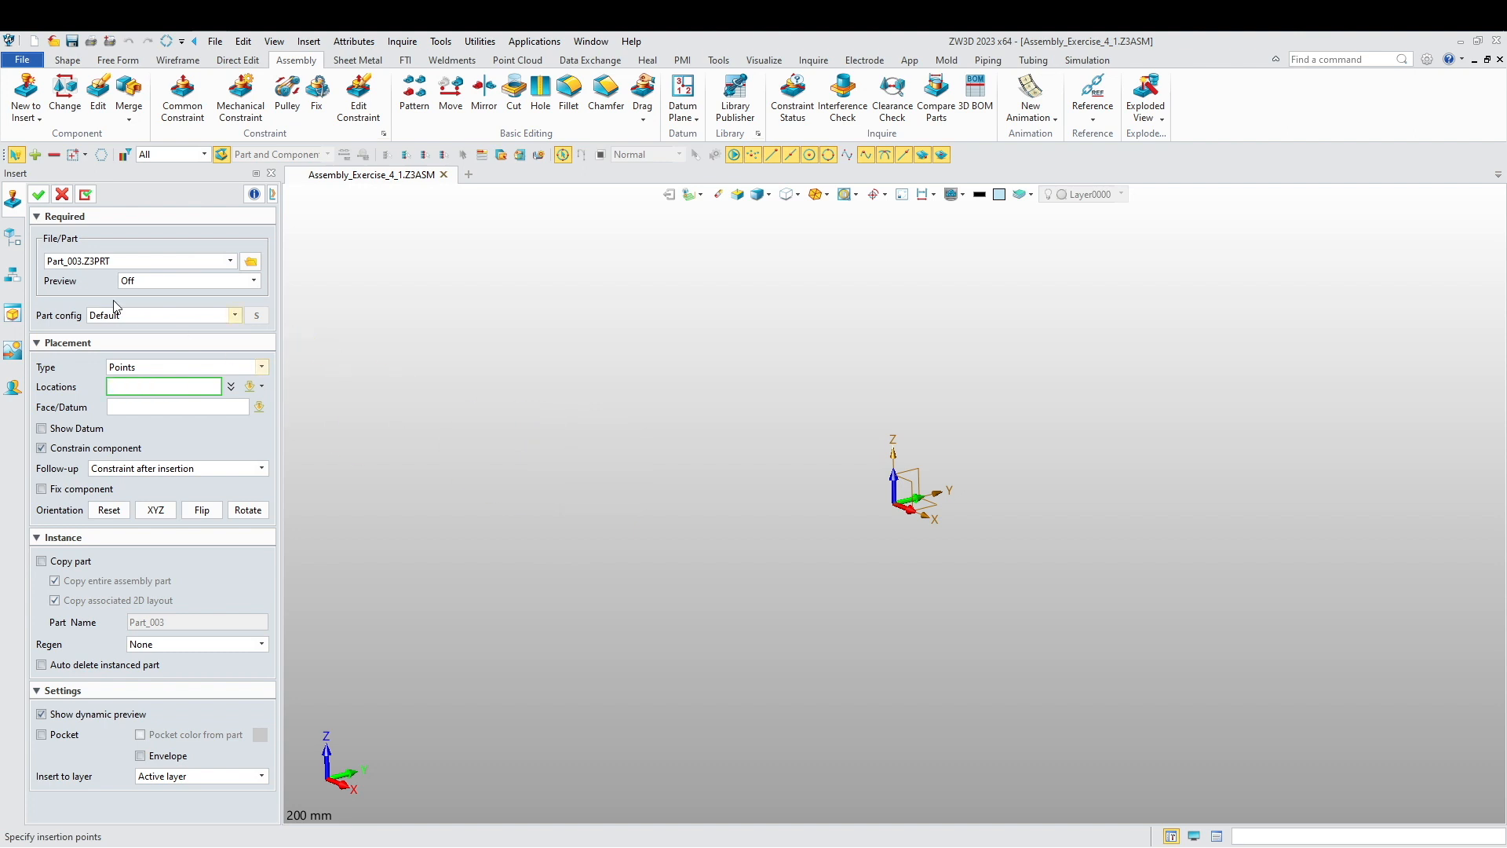
pyautogui.click(124, 262)
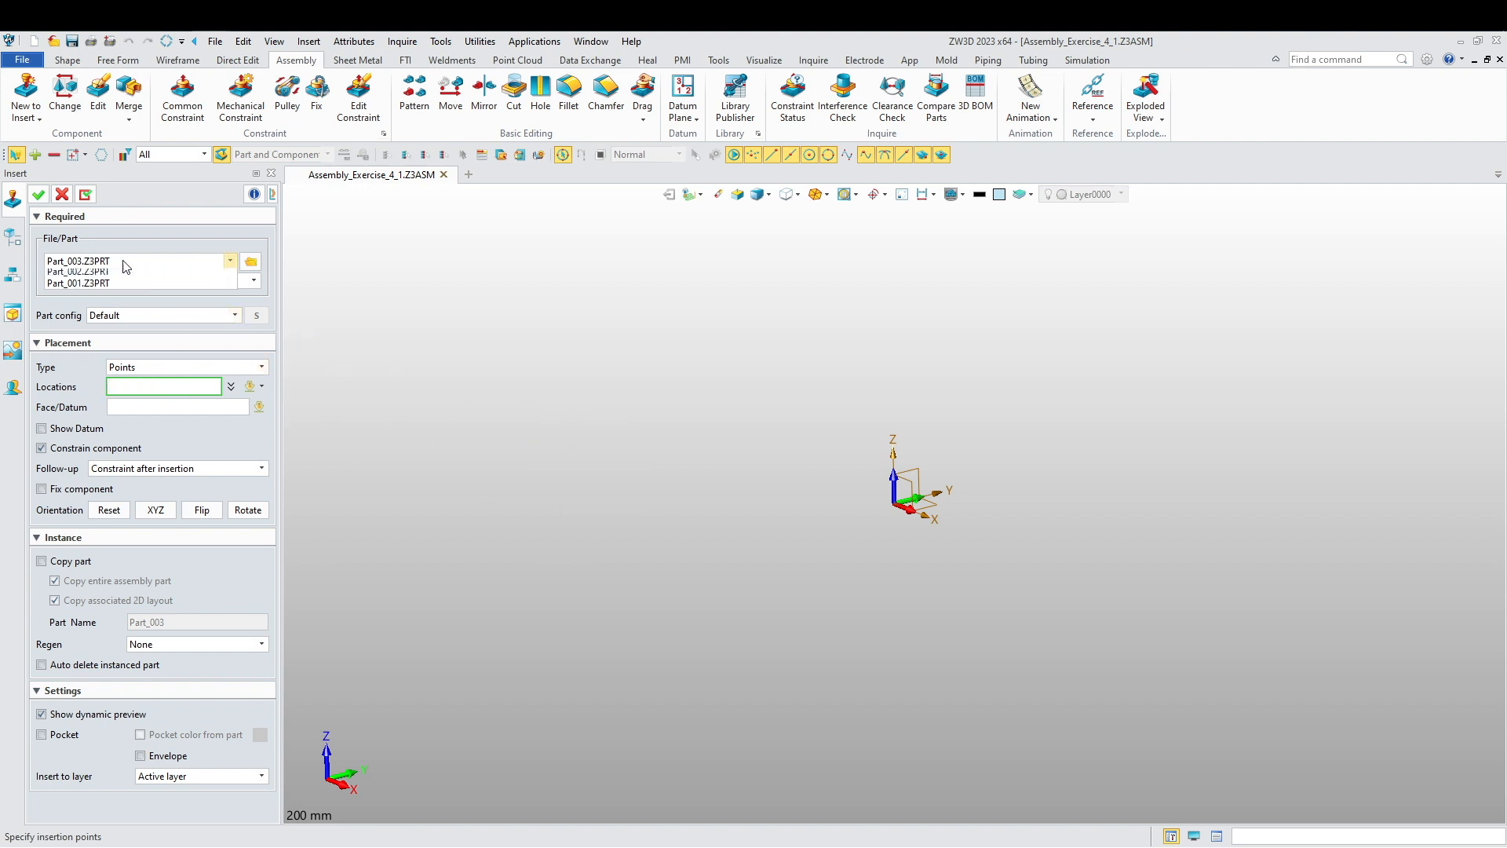
pyautogui.click(87, 306)
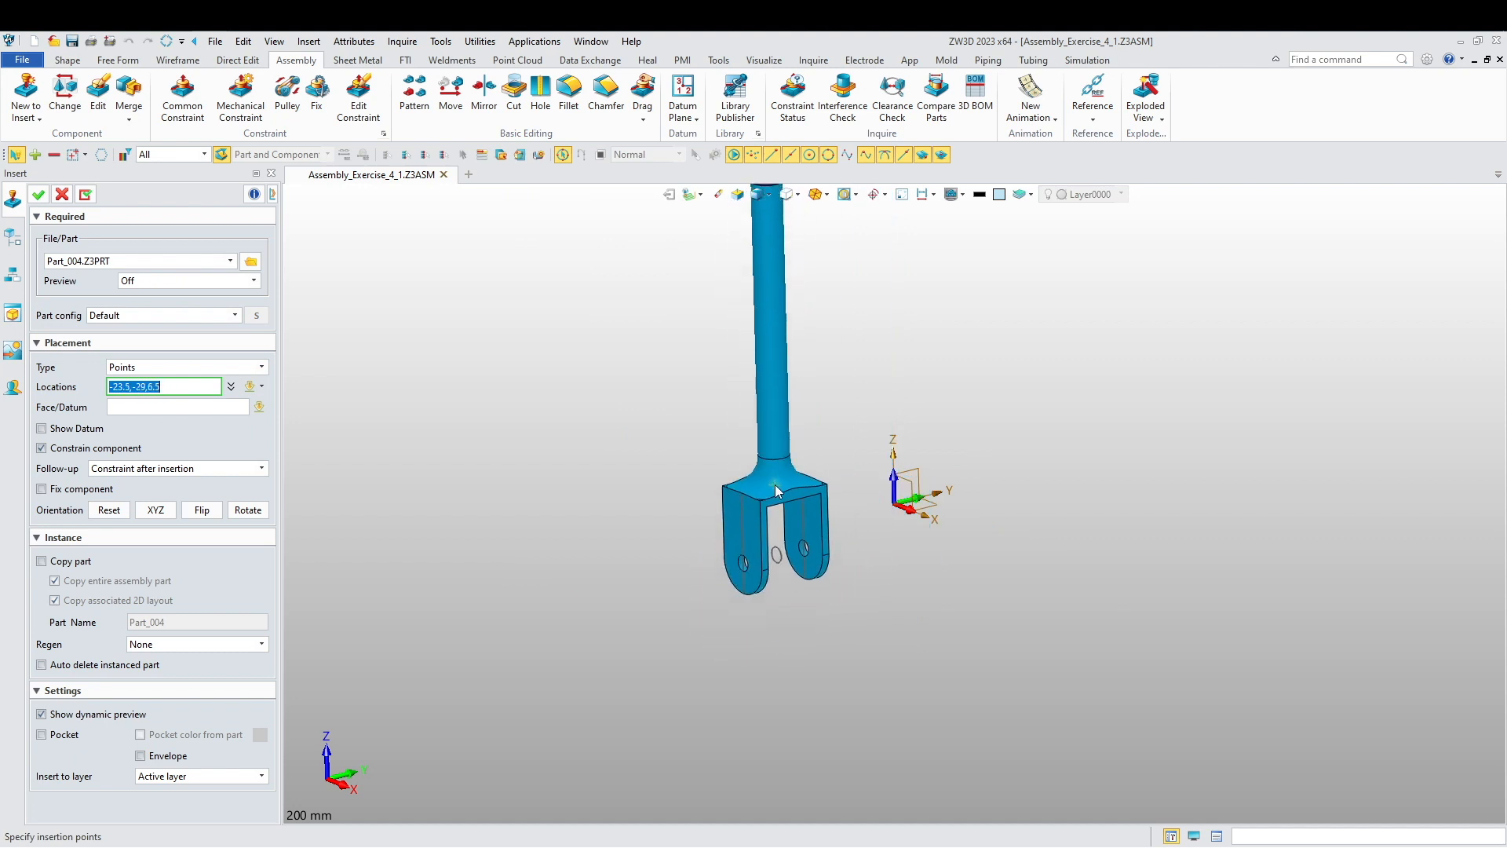
pyautogui.click(775, 484)
pyautogui.scroll(-2, 774, 483)
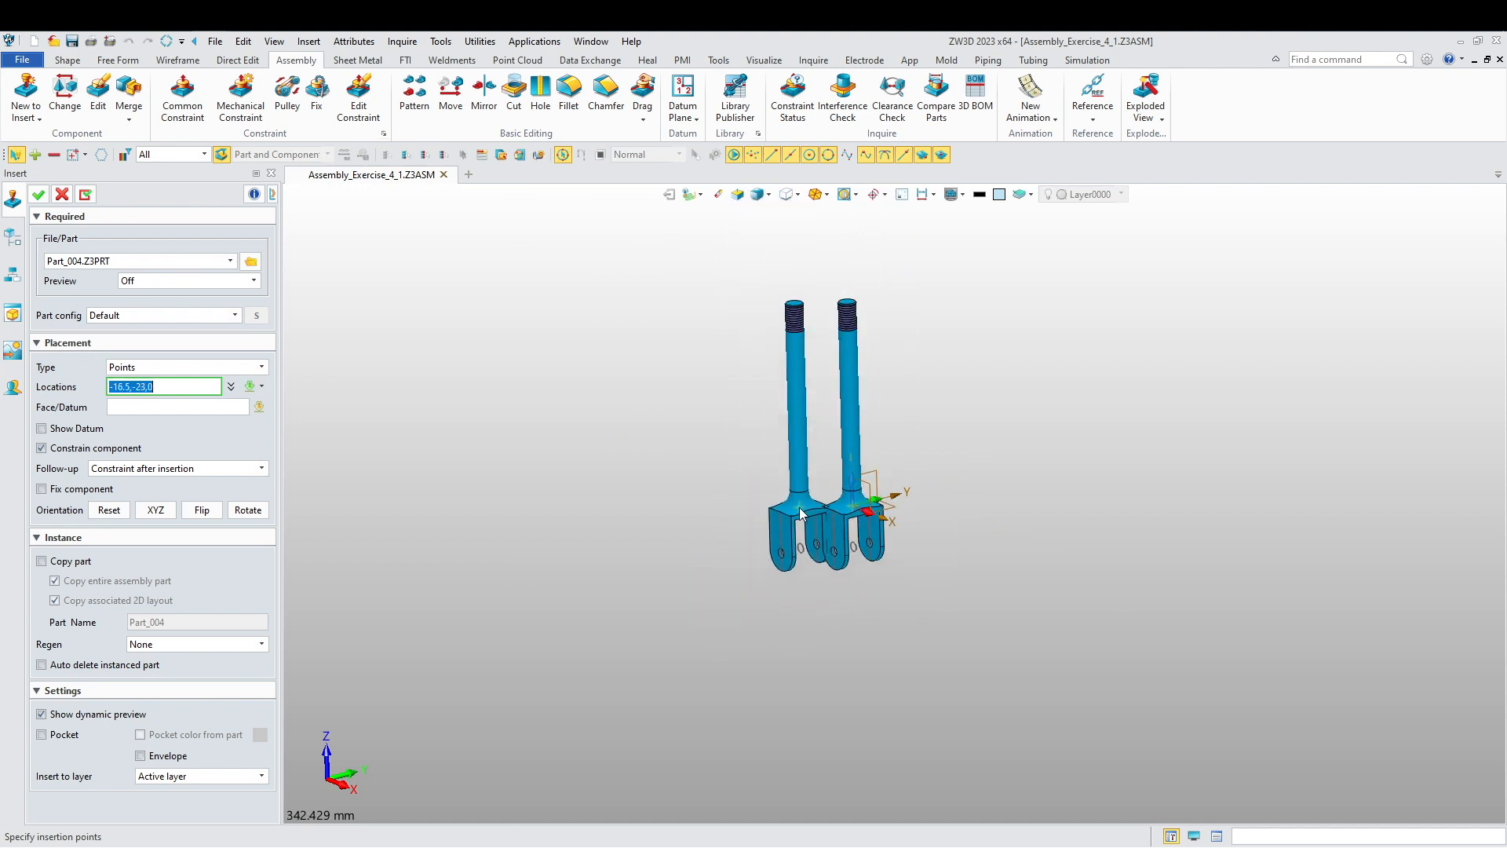
pyautogui.click(799, 511)
pyautogui.middleClick(728, 544)
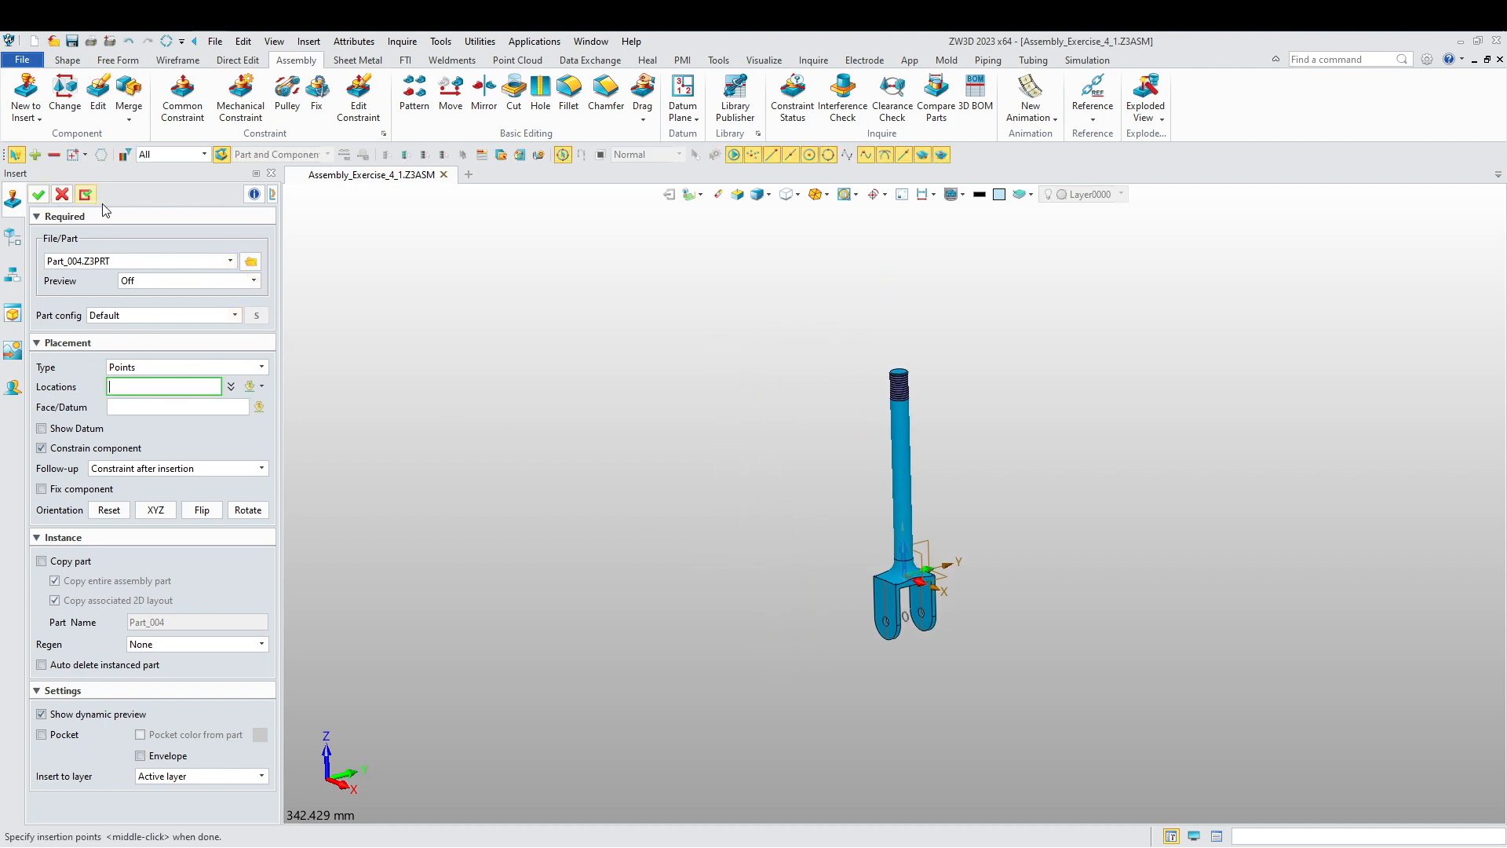
pyautogui.click(188, 117)
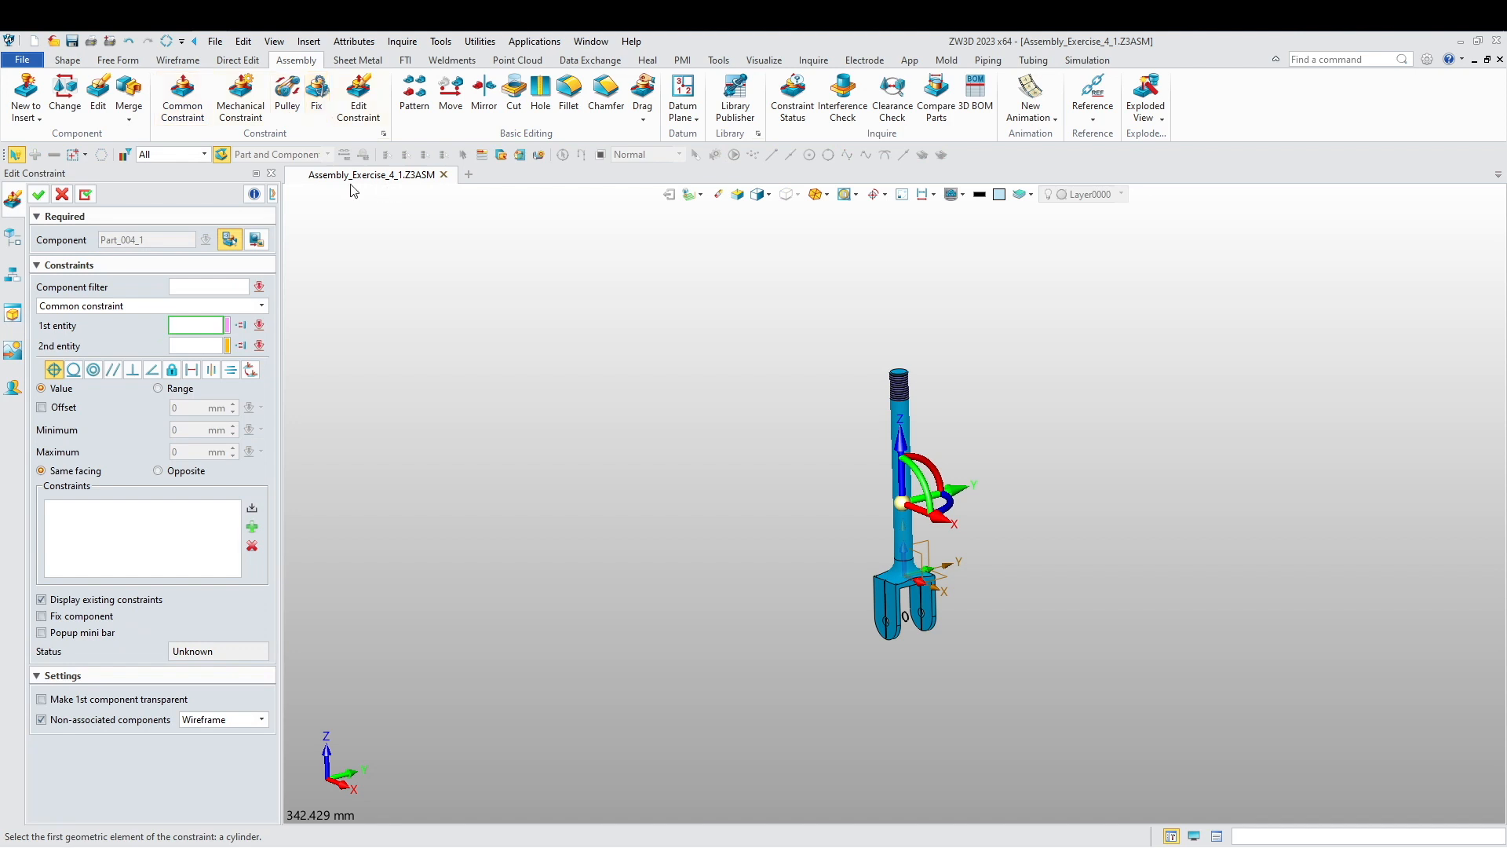
pyautogui.press('Escape')
pyautogui.click(196, 123)
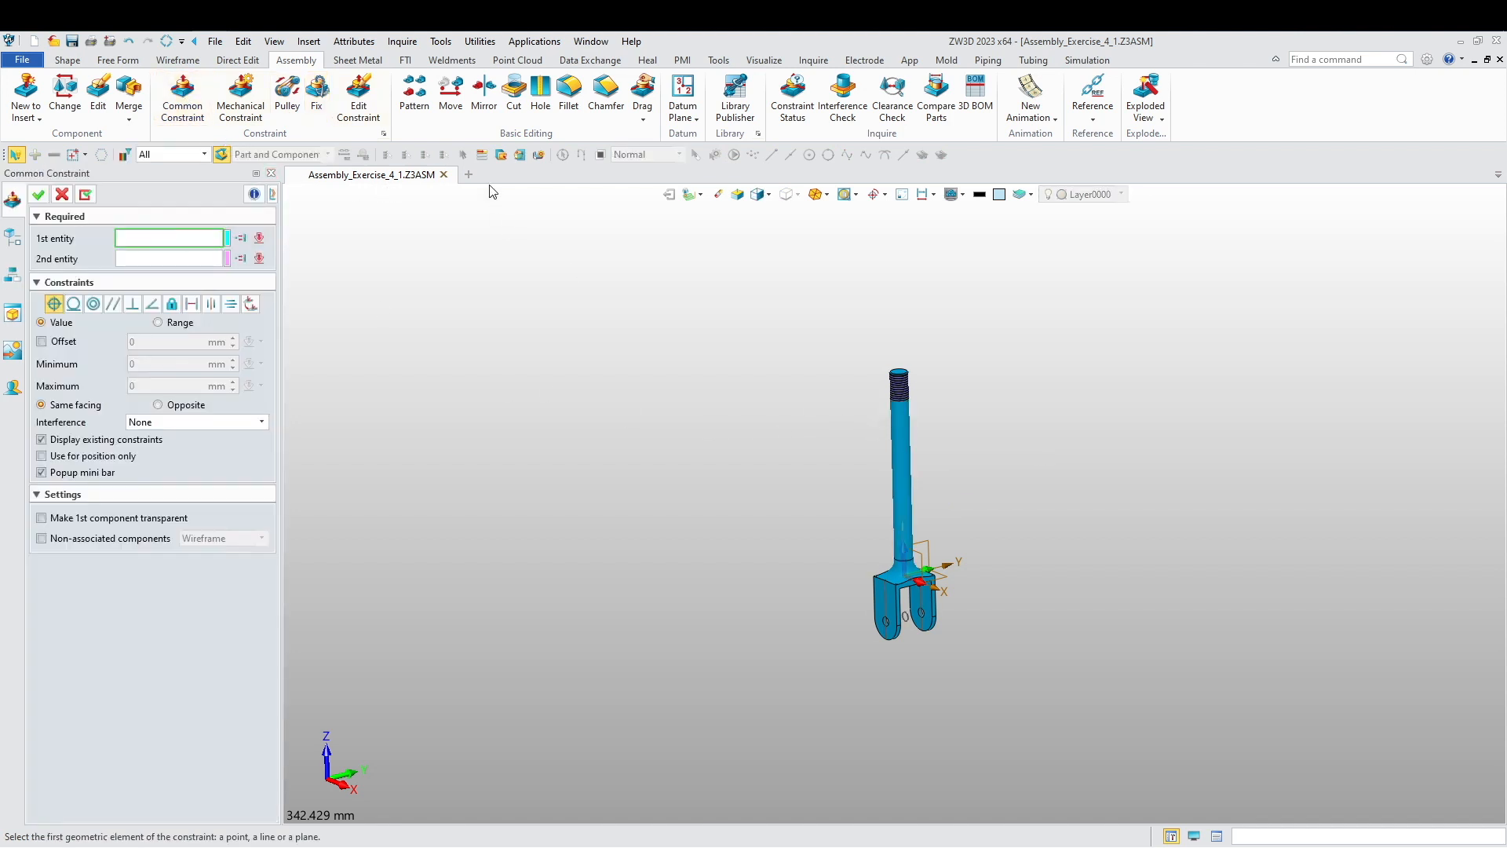
pyautogui.press('Escape')
# - Fix the Part_004 forked rod in place in the assembly
pyautogui.click(317, 93)
pyautogui.click(908, 443)
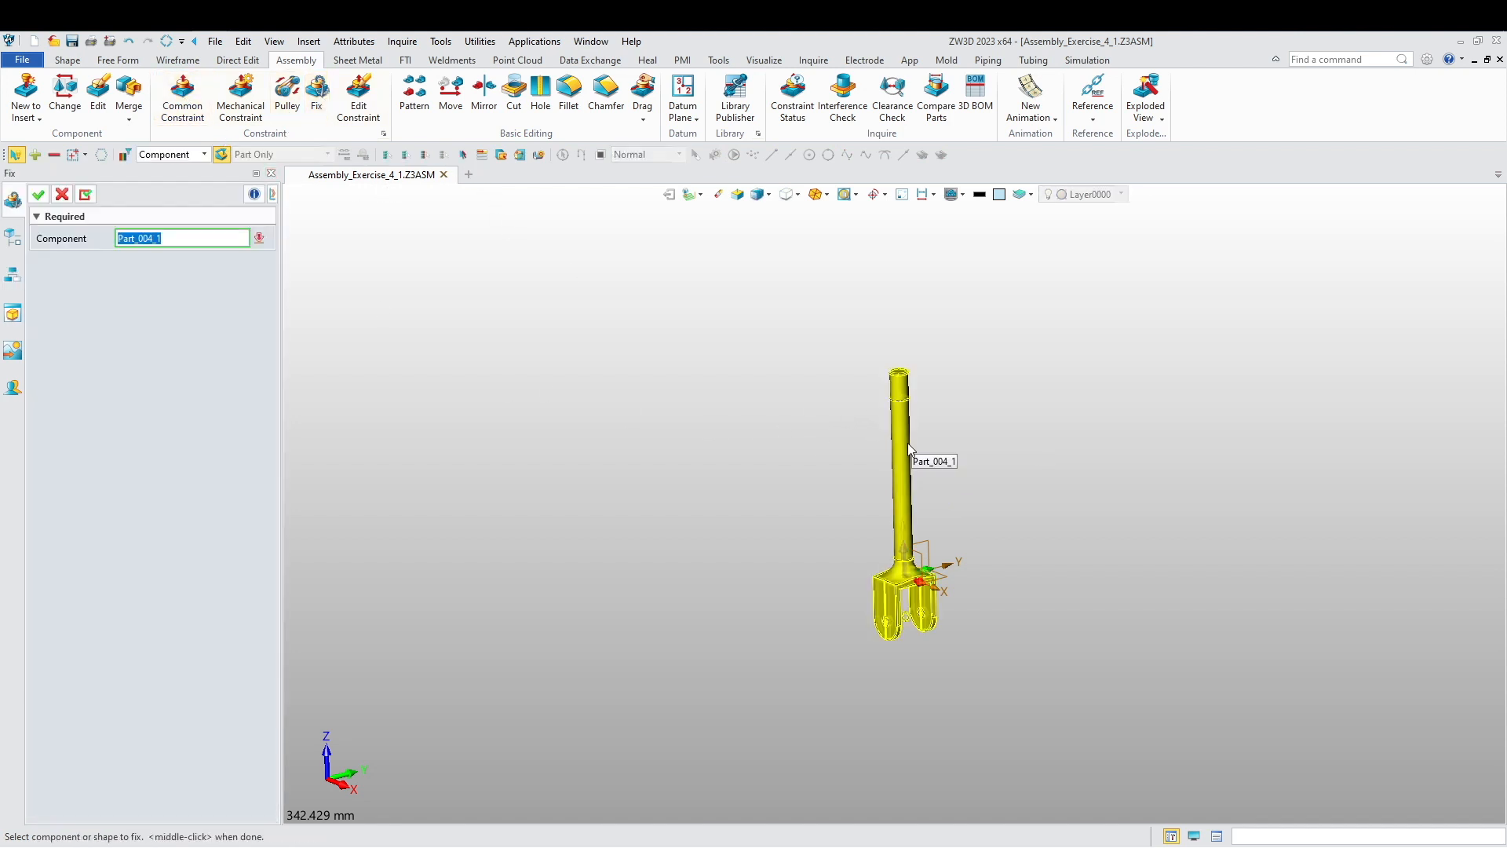
pyautogui.click(38, 194)
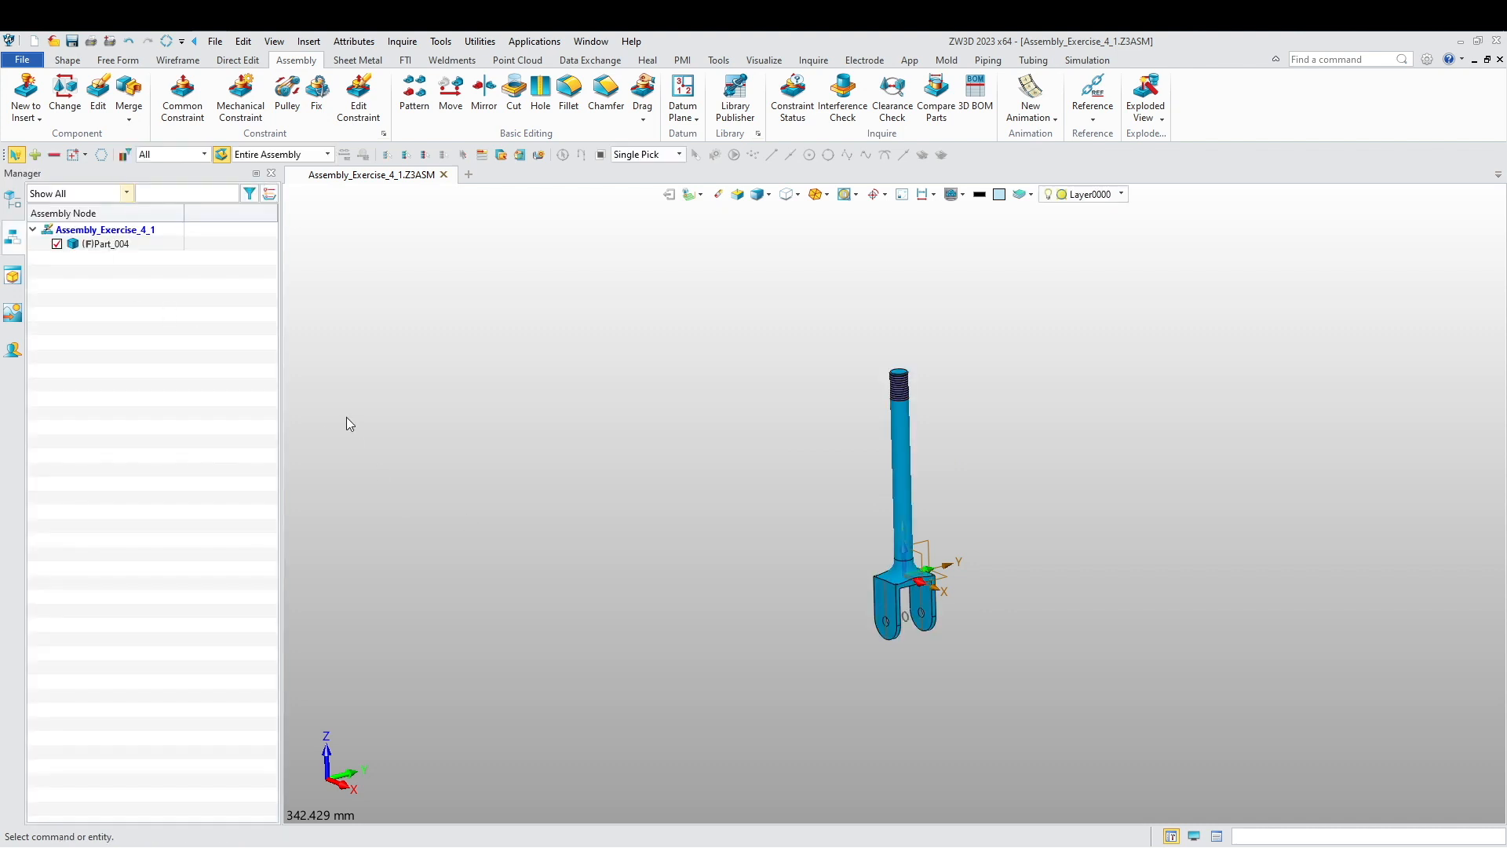
# - Insert one instance of the Part_003 roller in free space beside the forked rod, without constraining it yet
pyautogui.rightClick(506, 485)
pyautogui.click(589, 634)
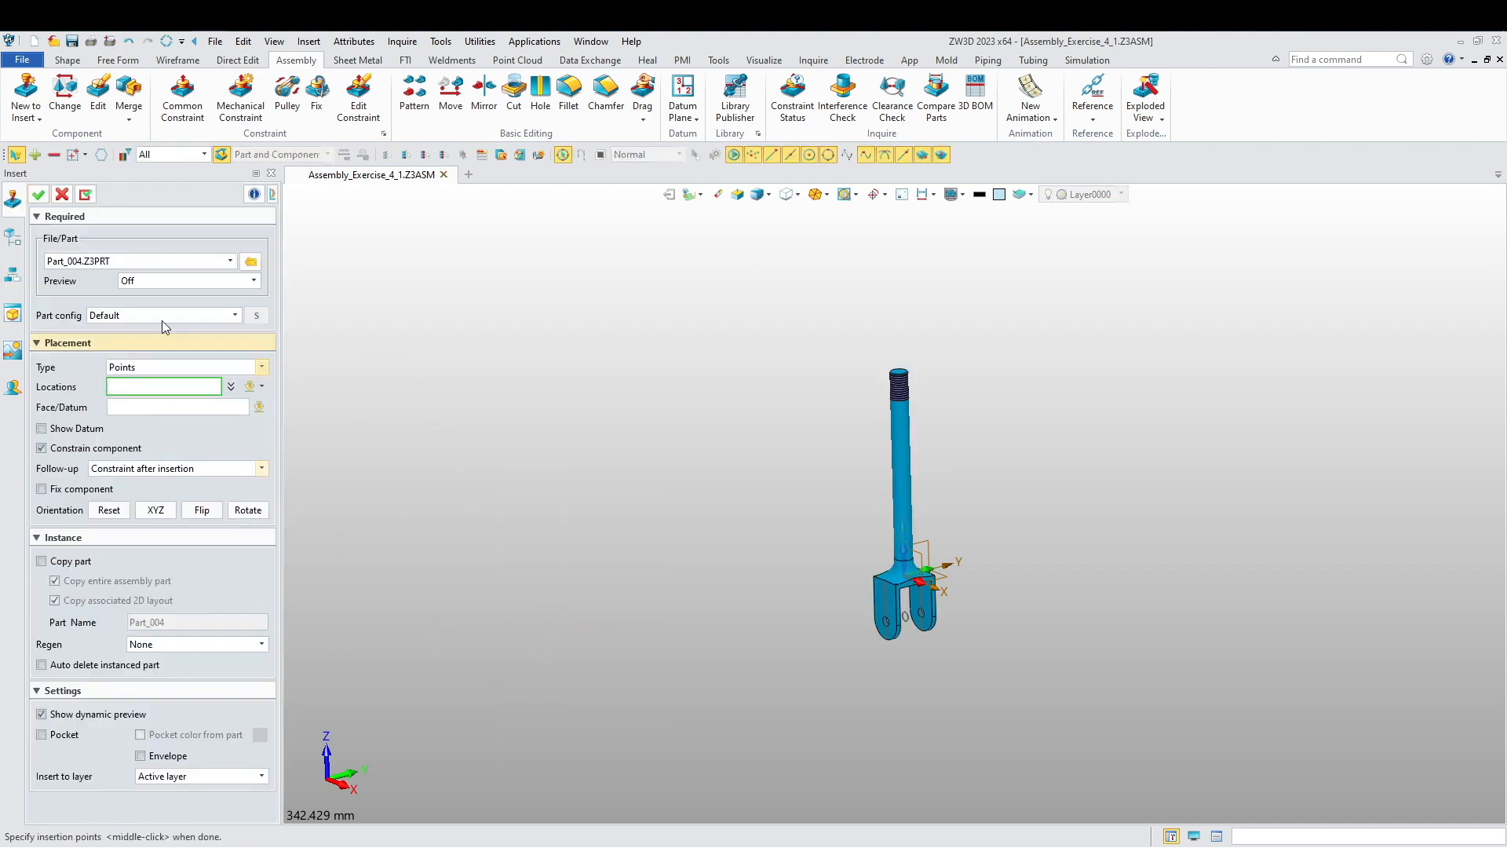
pyautogui.click(141, 261)
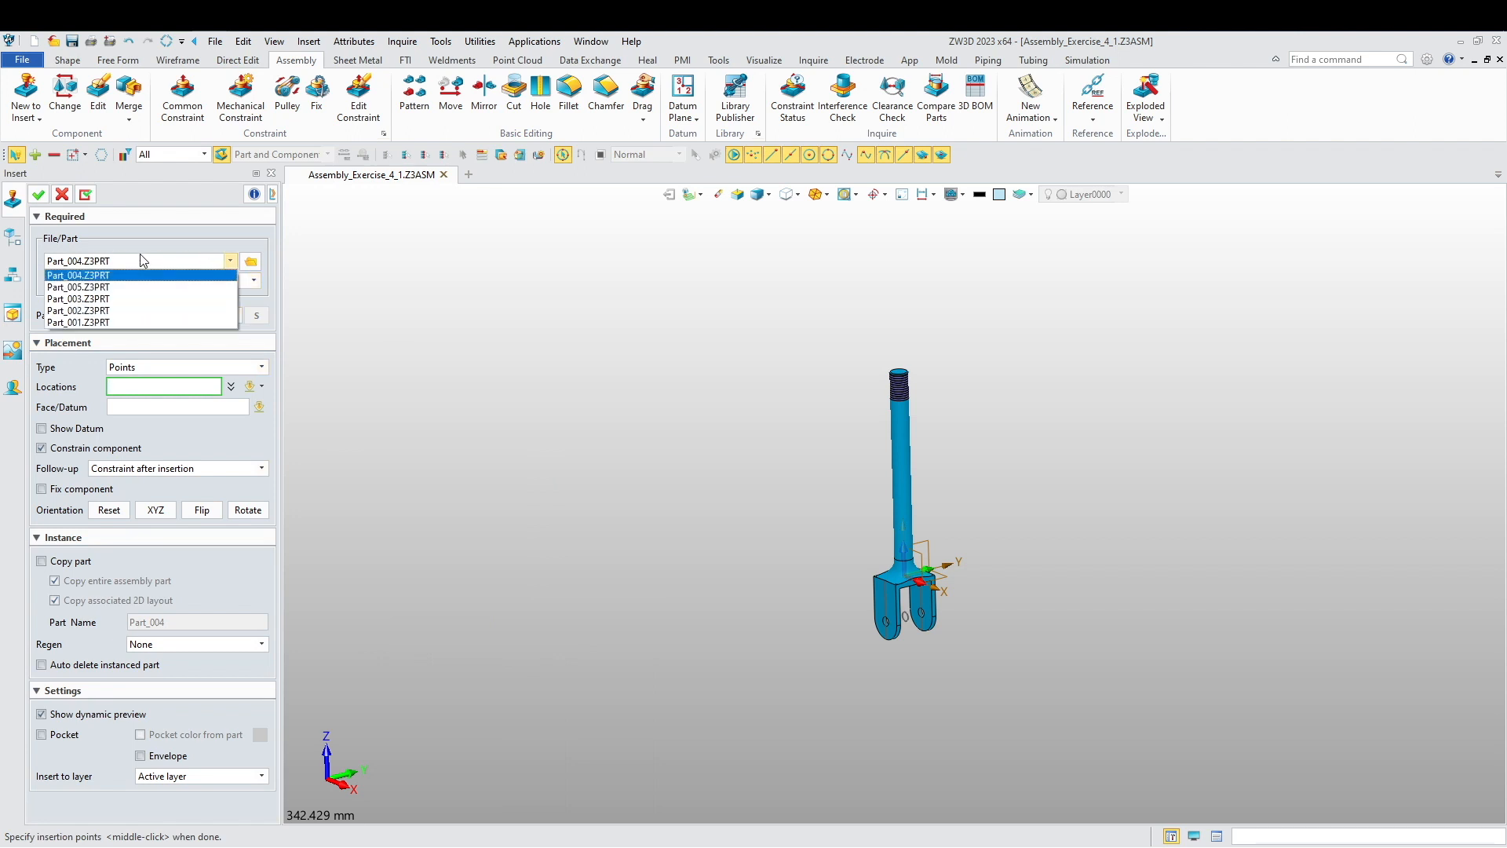
pyautogui.click(95, 299)
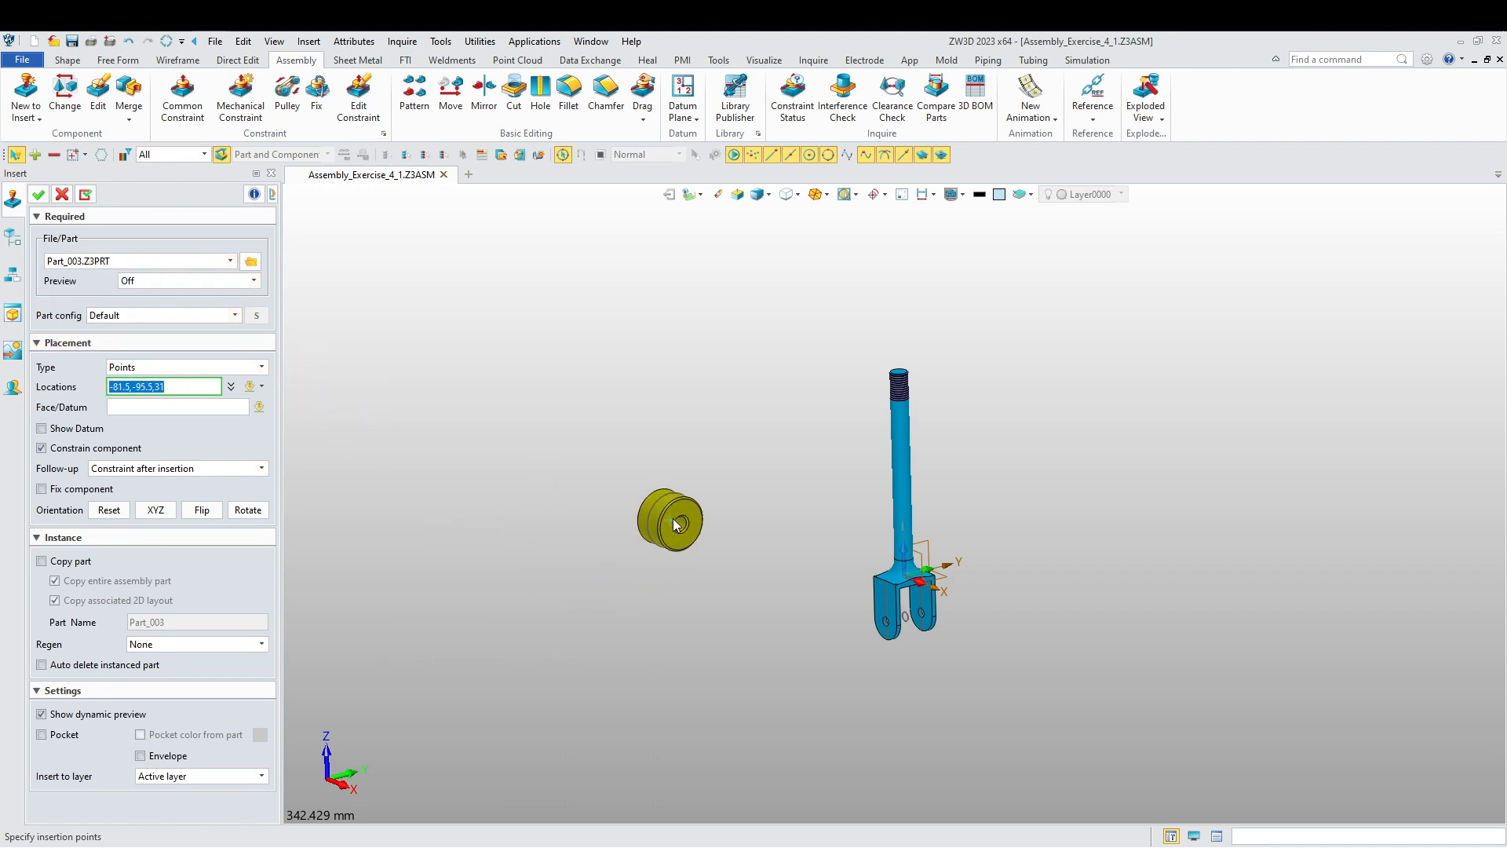
pyautogui.click(700, 516)
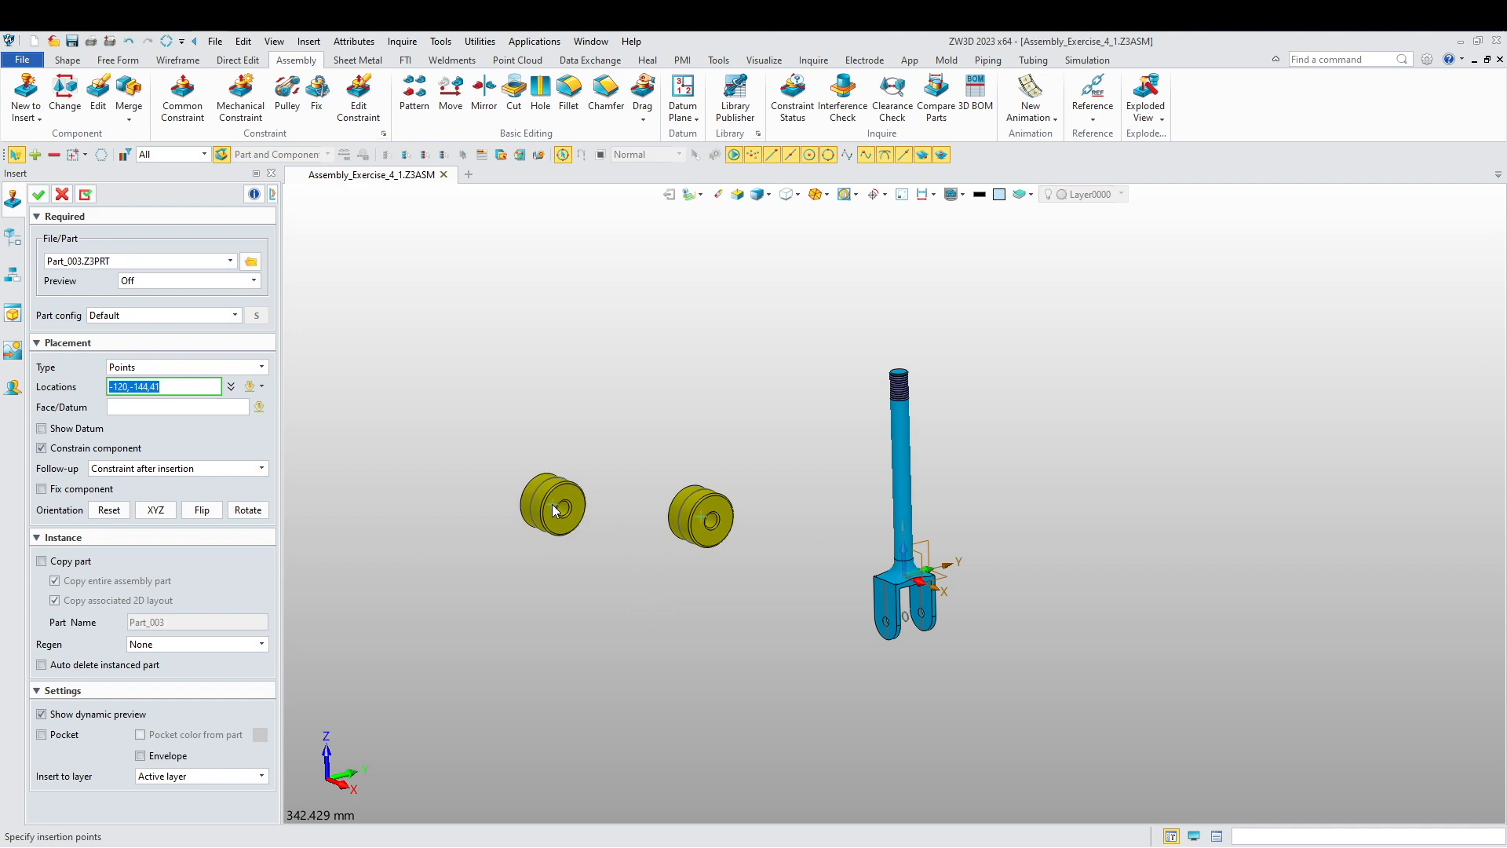
pyautogui.click(38, 194)
pyautogui.middleClick(539, 604)
pyautogui.press('Escape')
# - Constrain the bore of the Part_003 roller concentric with the pin hole in the Part_004 fork arm
pyautogui.moveTo(563, 653)
pyautogui.mouseDown(button='middle')
pyautogui.moveTo(598, 609)
pyautogui.moveTo(549, 629)
pyautogui.mouseUp(button='middle')
pyautogui.click(182, 94)
pyautogui.scroll(5, 689, 560)
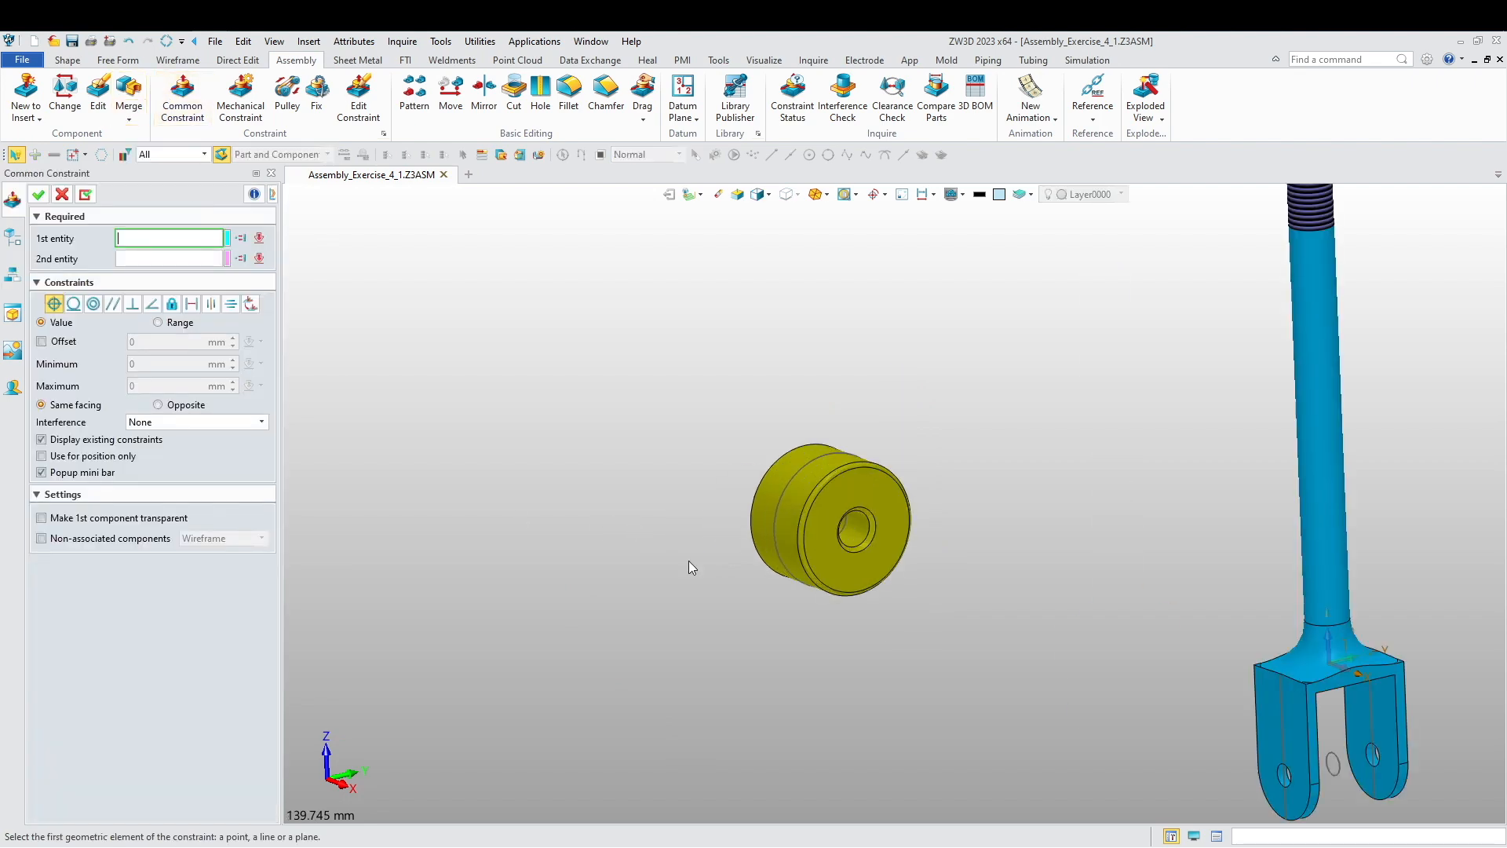
pyautogui.scroll(5, 865, 511)
pyautogui.click(863, 513)
pyautogui.scroll(-5, 841, 522)
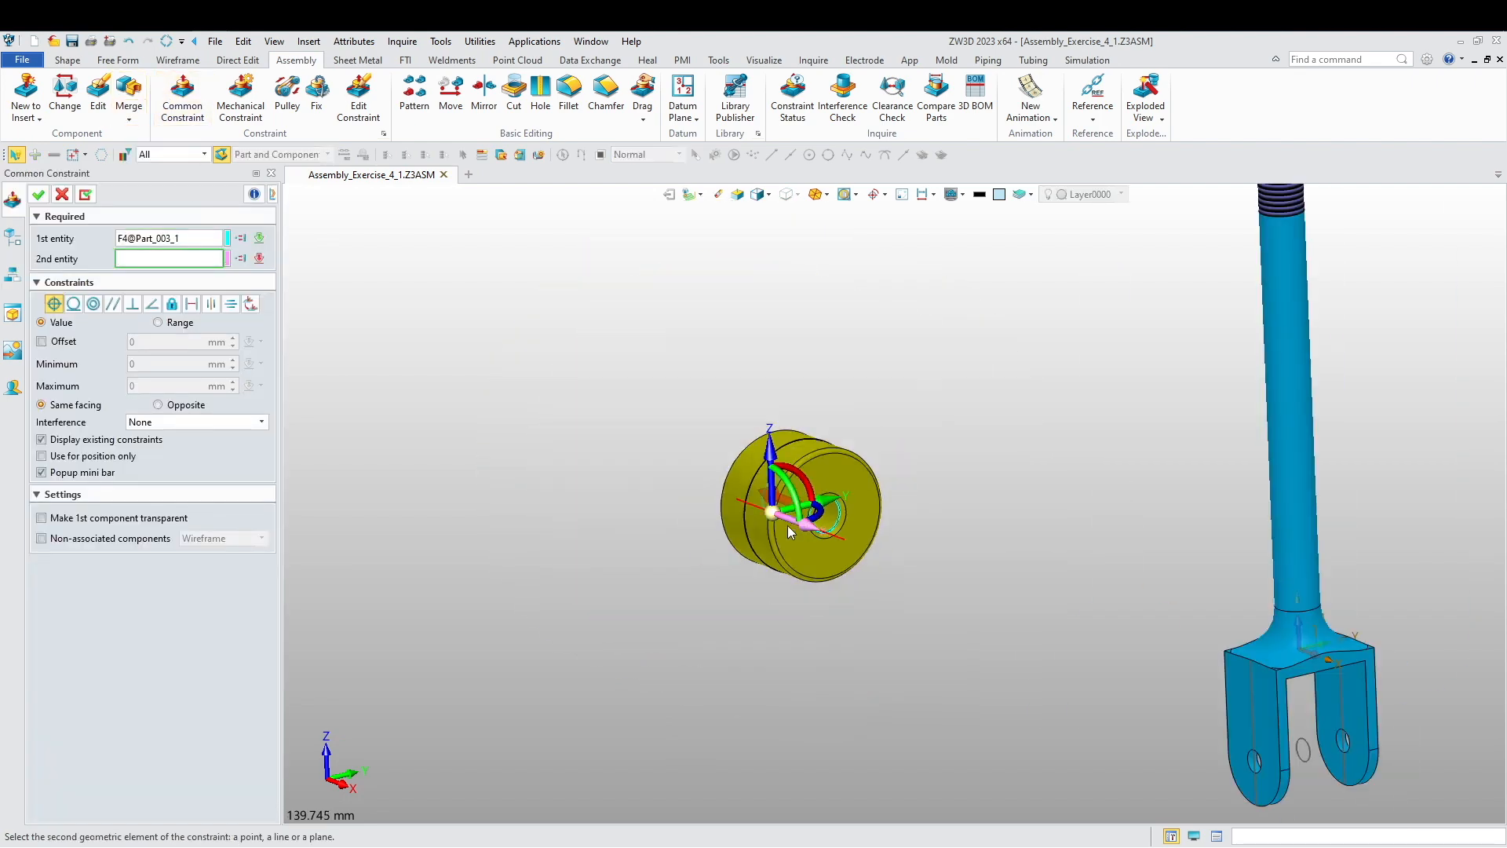
pyautogui.scroll(5, 1168, 721)
pyautogui.click(1135, 661)
pyautogui.scroll(5, 925, 676)
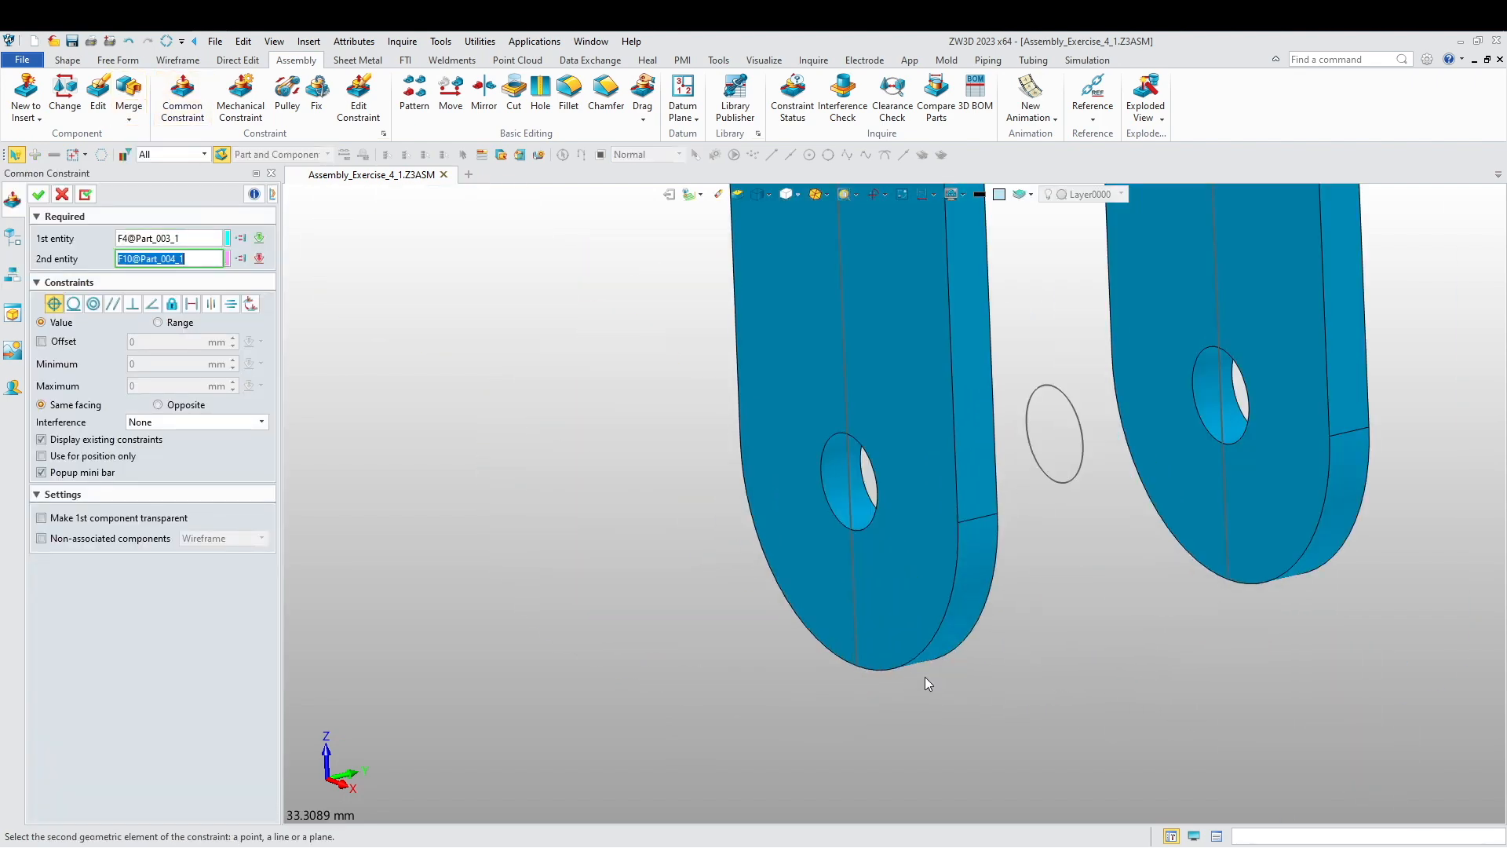
pyautogui.click(860, 519)
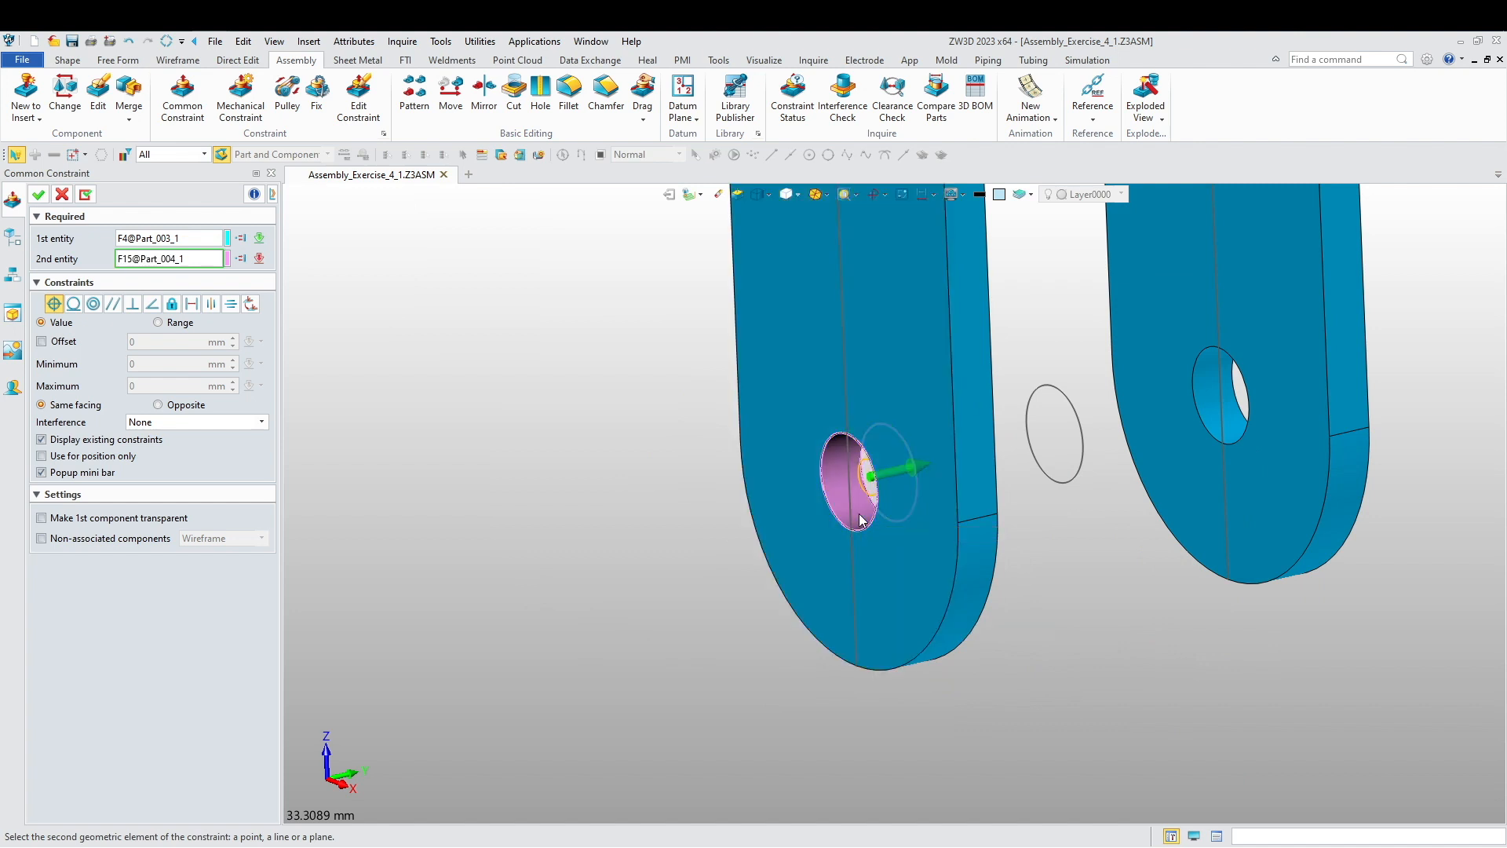
pyautogui.scroll(-8, 529, 481)
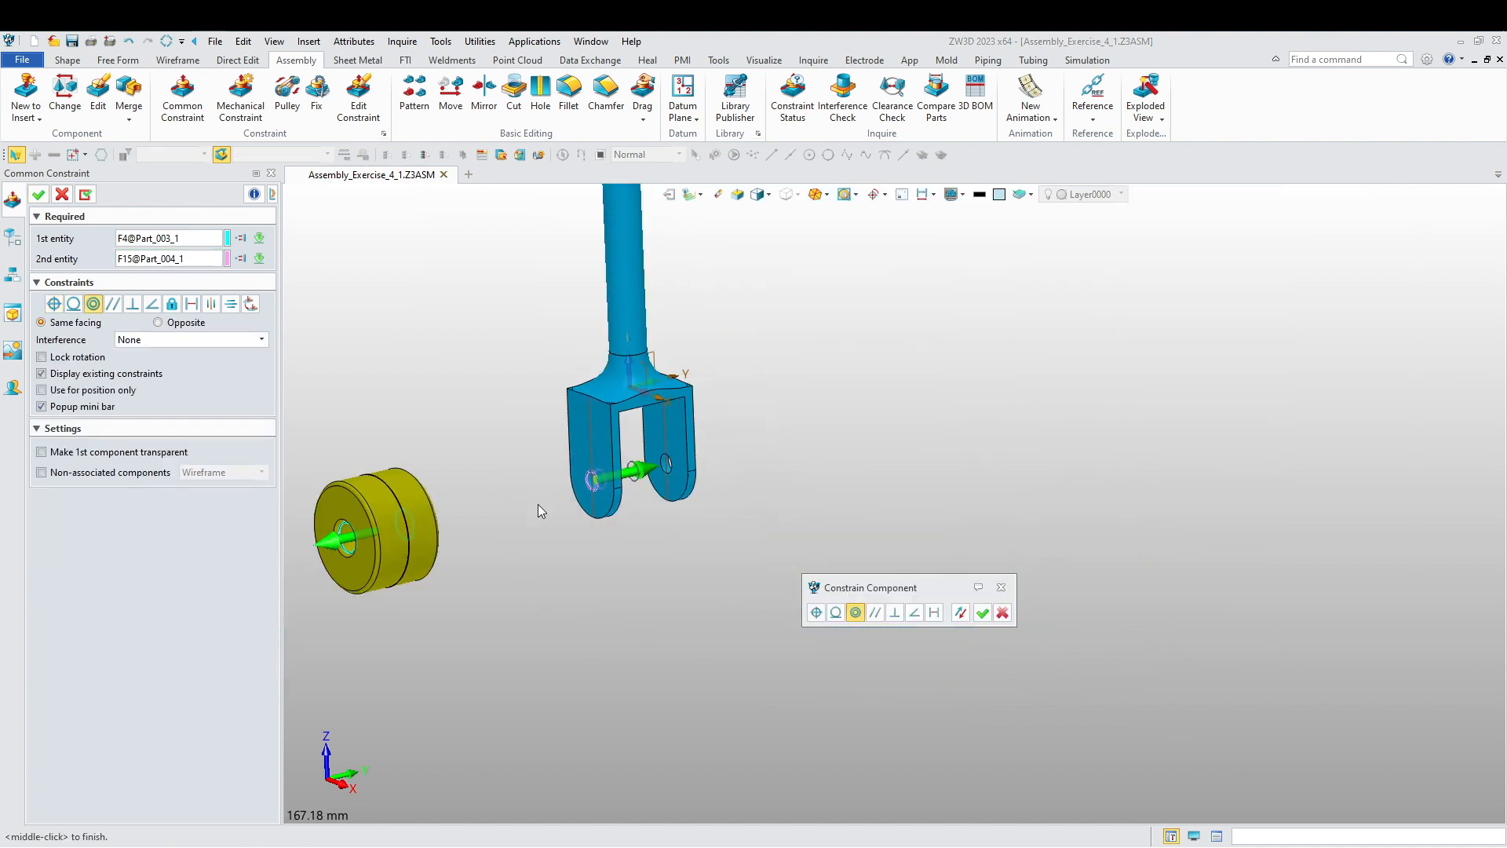
pyautogui.click(982, 614)
# - Add a coincident constraint between the roller's end face and the fork arm's inner face, opposite facing, with a 0.5 mm offset
pyautogui.scroll(2, 801, 652)
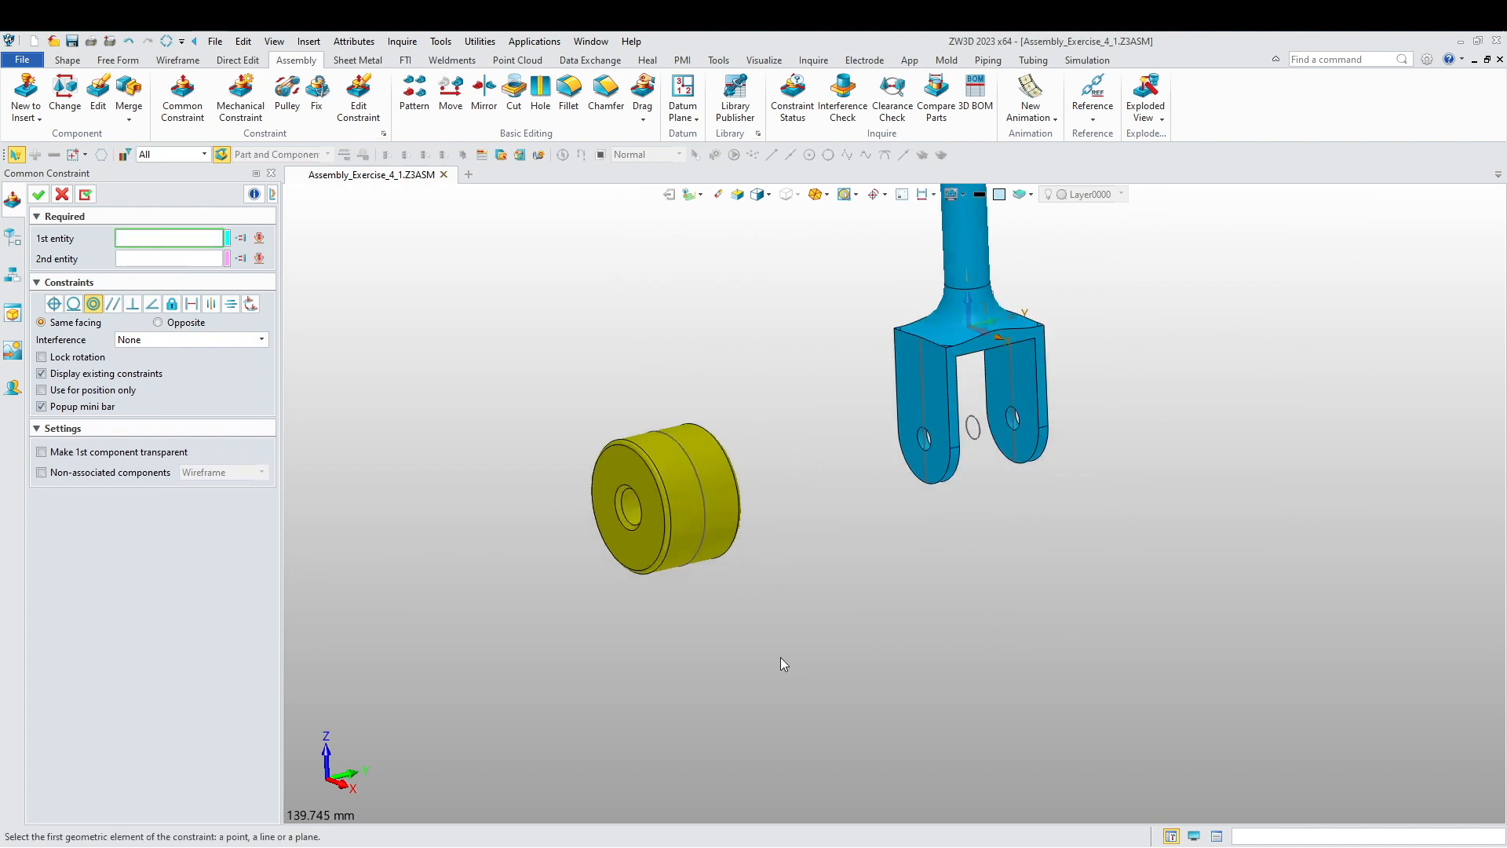
pyautogui.middleClick(582, 595)
pyautogui.click(642, 560)
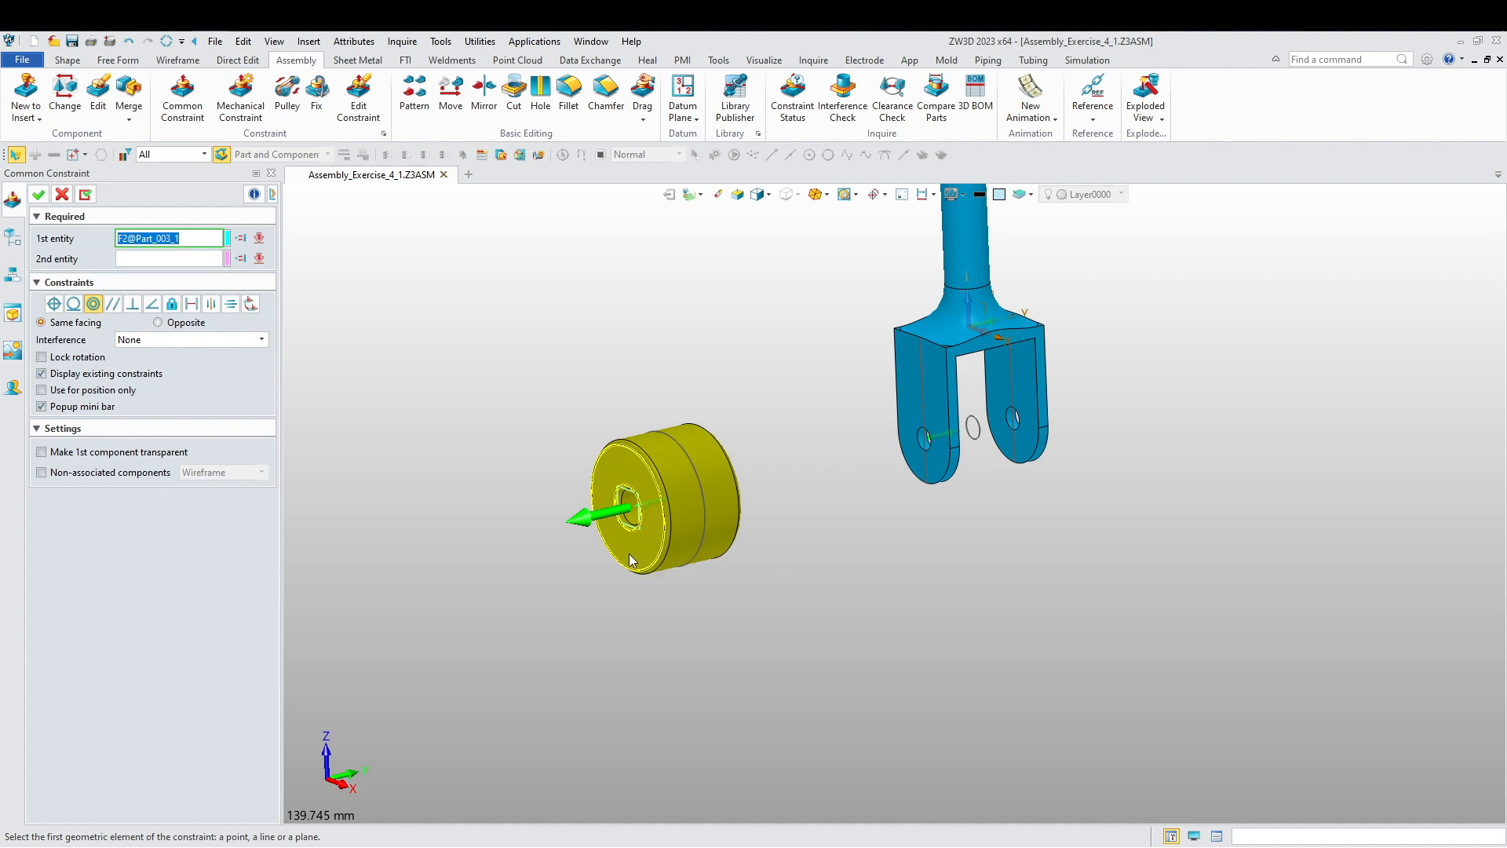
pyautogui.middleClick(629, 553)
pyautogui.moveTo(856, 576); pyautogui.dragTo(782, 440, button='middle')
pyautogui.click(788, 436)
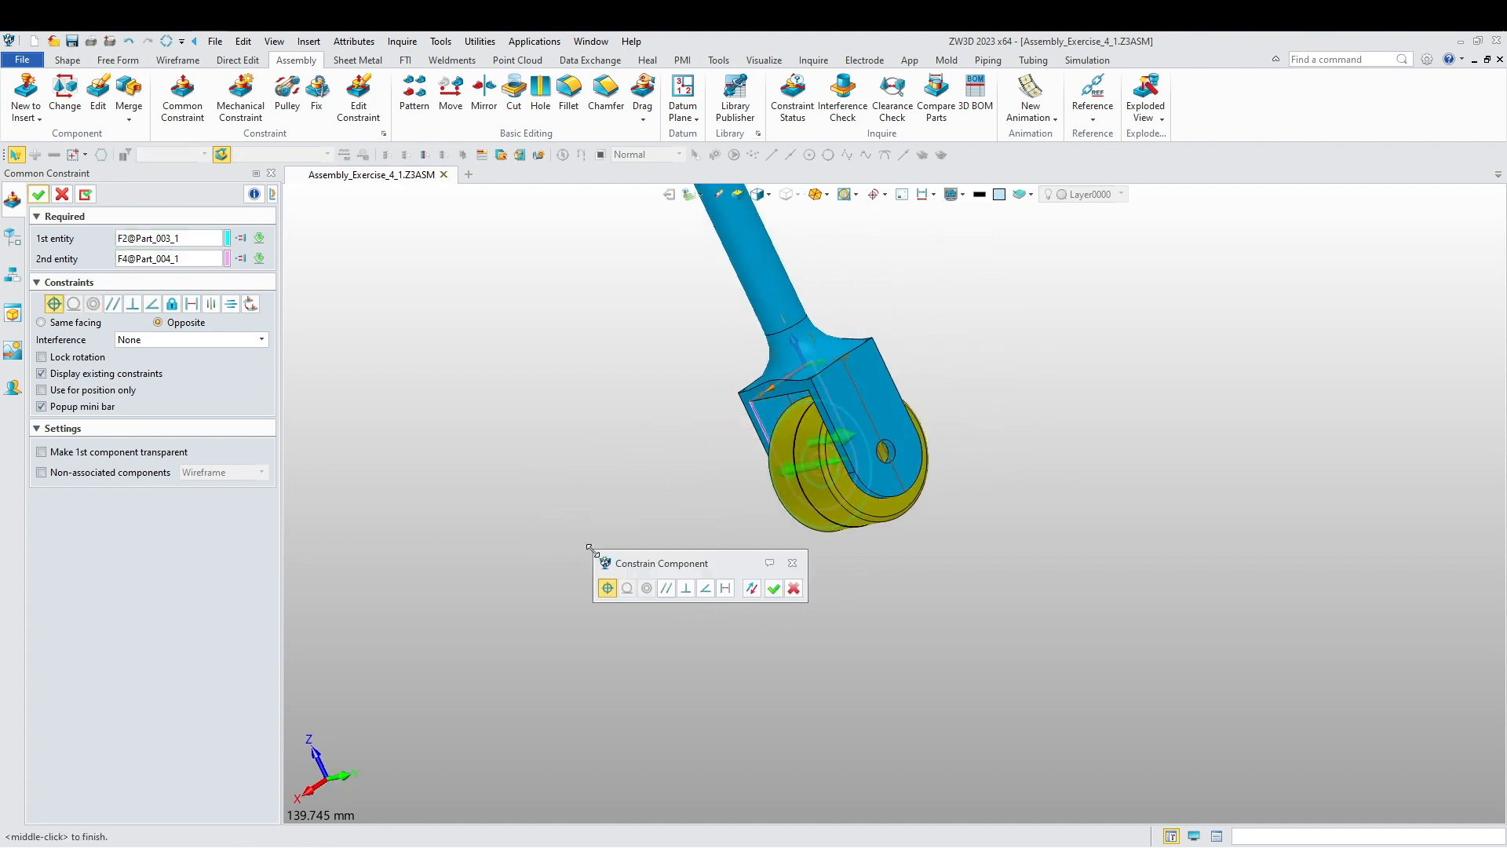
pyautogui.moveTo(650, 507); pyautogui.dragTo(689, 471, button='middle')
pyautogui.moveTo(689, 471); pyautogui.dragTo(580, 573)
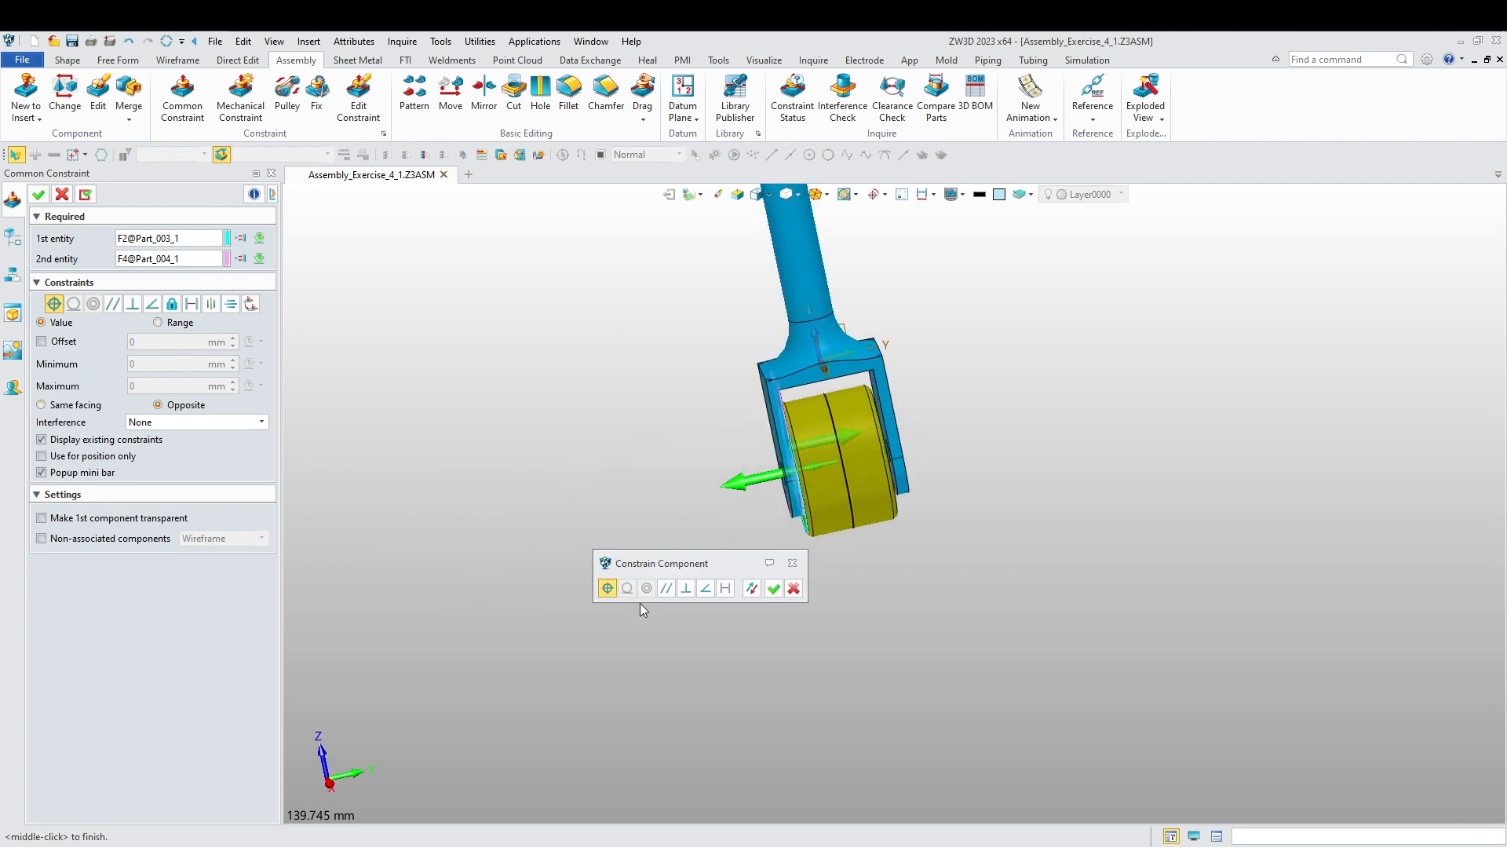
pyautogui.click(55, 346)
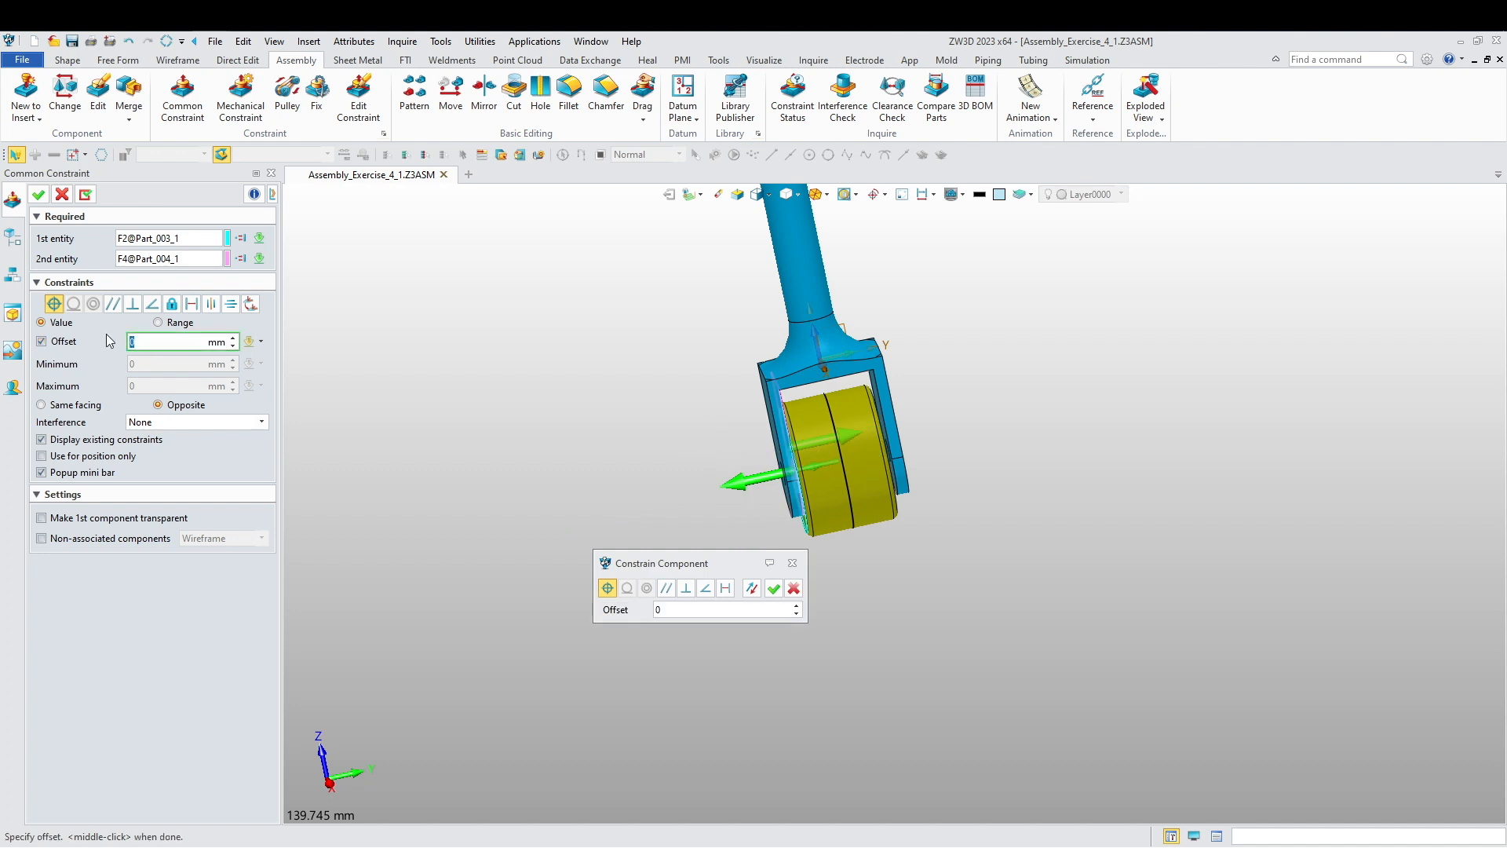
pyautogui.write('.5')
pyautogui.press('Return')
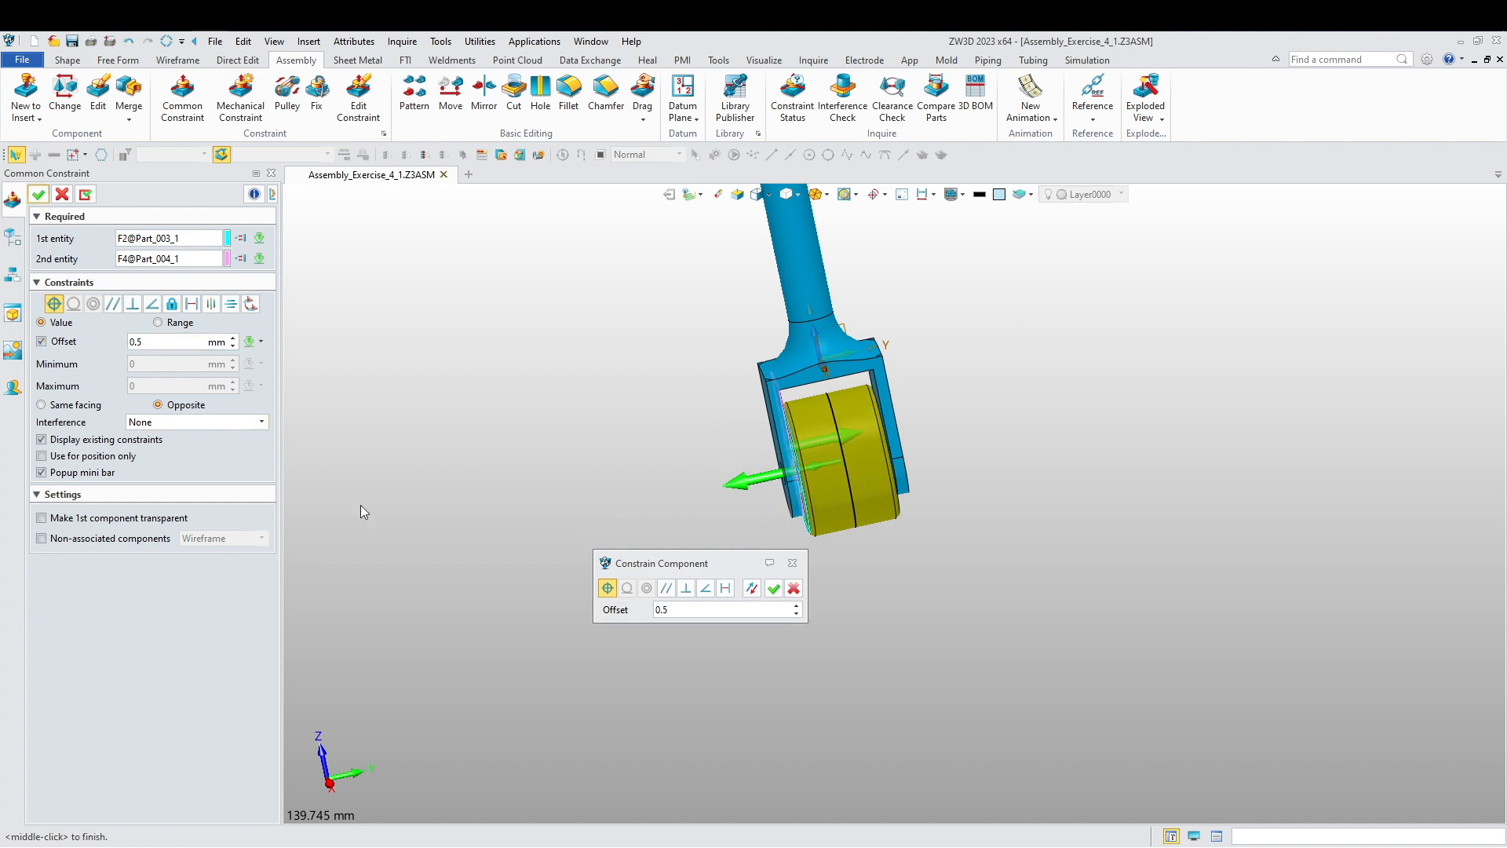
pyautogui.click(774, 588)
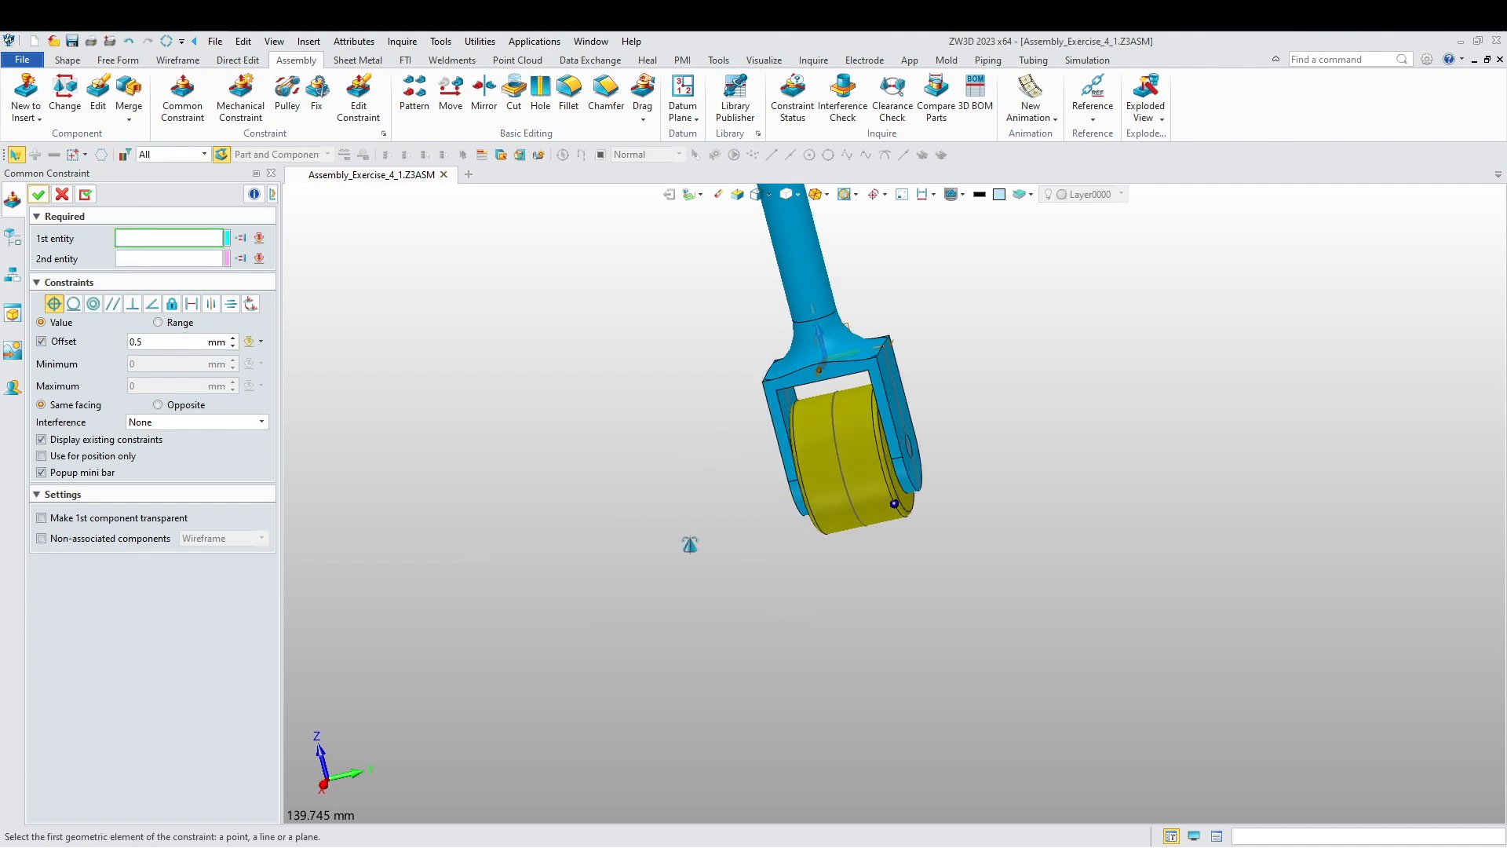
# - Examine the roller's fit between the fork arms and its bore alignment with the pin holes from both sides
pyautogui.click(817, 468)
pyautogui.moveTo(841, 491); pyautogui.dragTo(911, 465, button='middle')
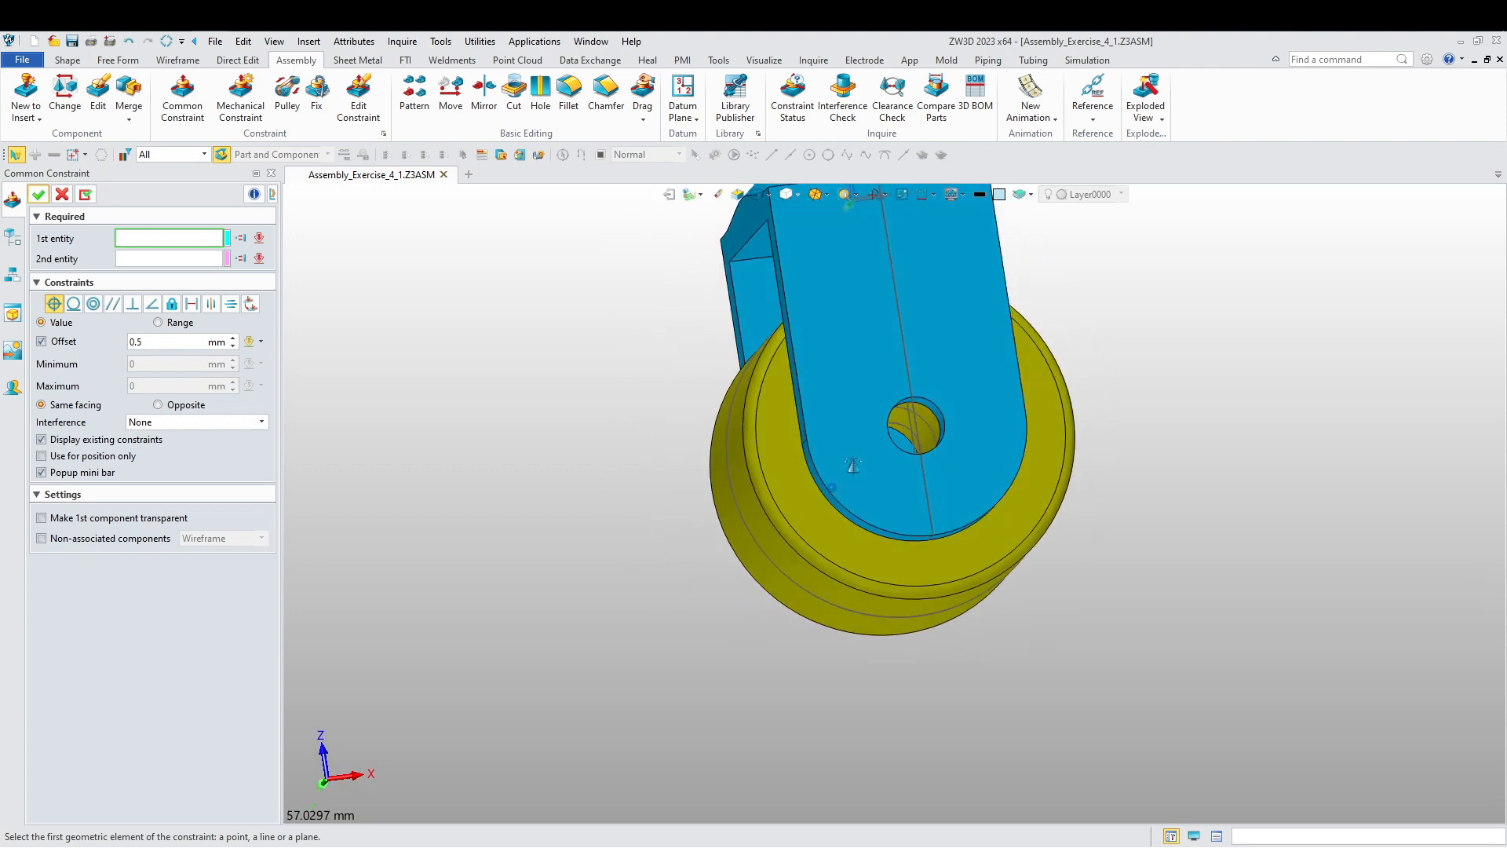
pyautogui.click(917, 468)
pyautogui.scroll(5, 930, 471)
pyautogui.click(949, 440)
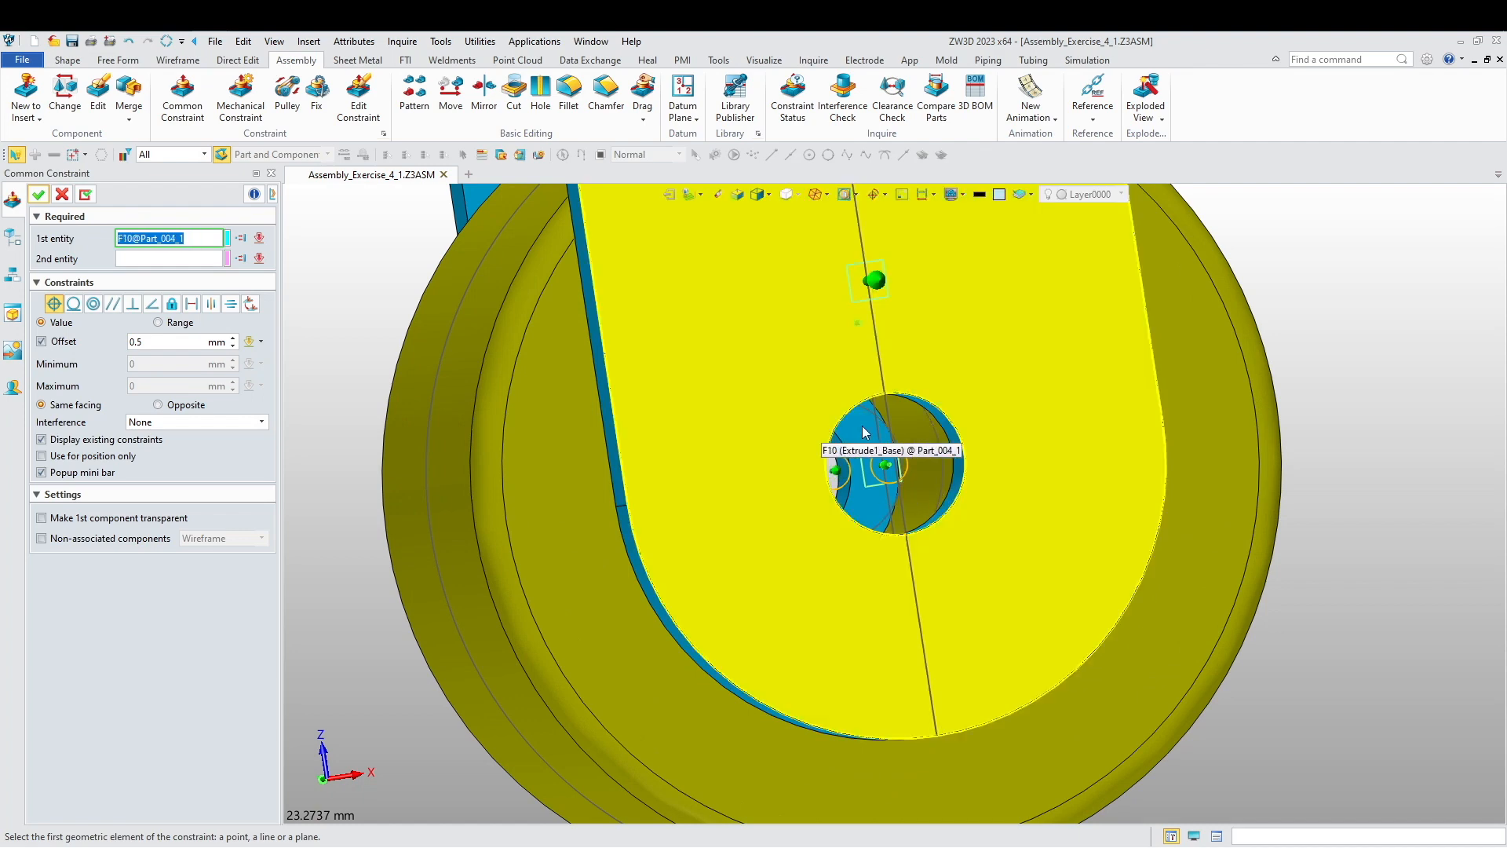
pyautogui.scroll(-3, 929, 533)
pyautogui.moveTo(929, 533); pyautogui.dragTo(770, 589, button='middle')
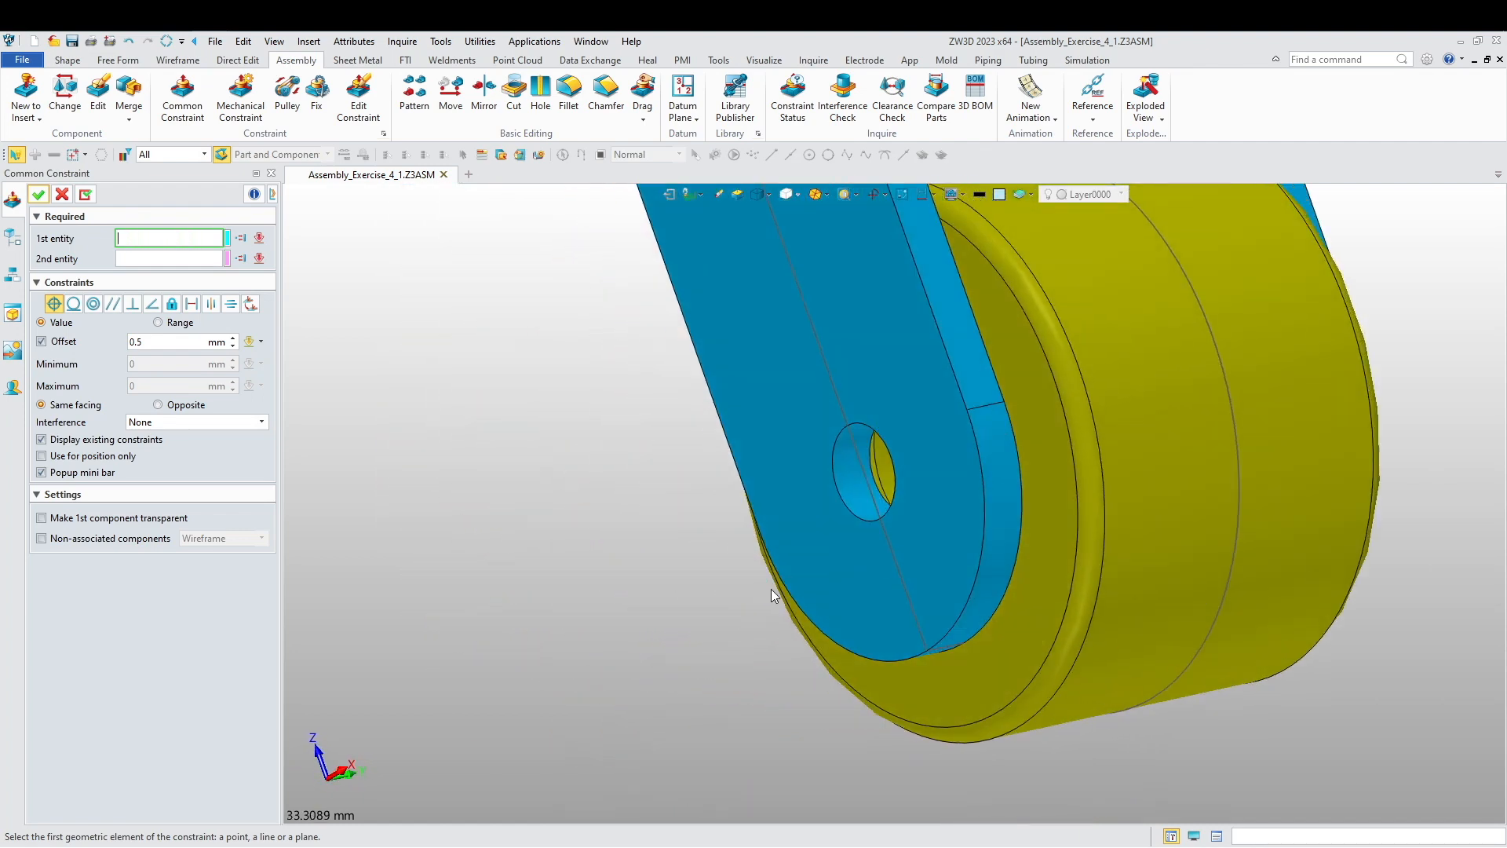
pyautogui.scroll(2, 840, 506)
pyautogui.click(851, 395)
pyautogui.scroll(-8, 1265, 389)
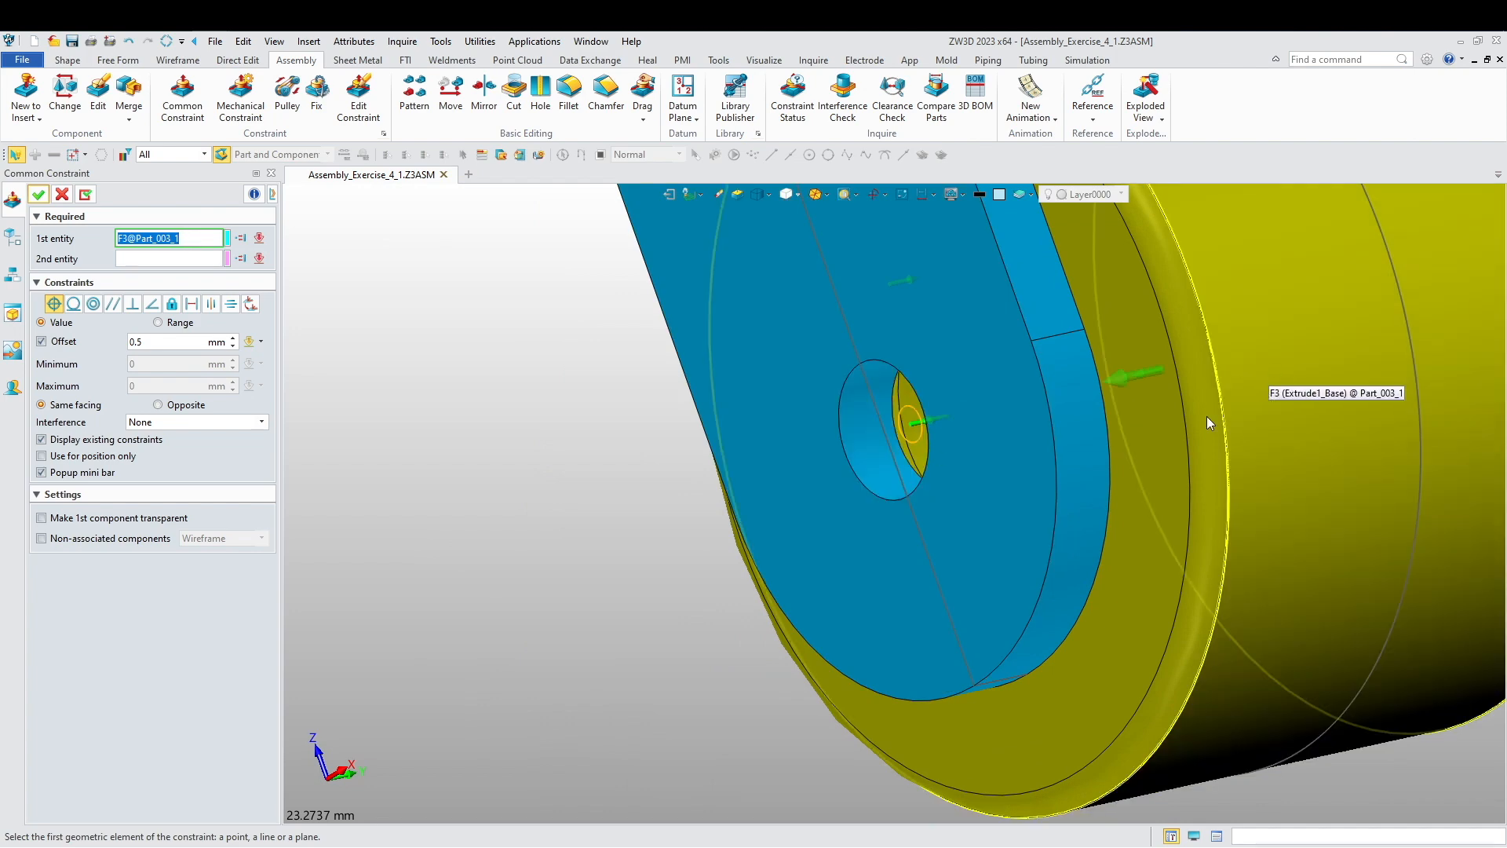
pyautogui.moveTo(661, 596); pyautogui.dragTo(576, 524, button='middle')
pyautogui.press('Escape')
pyautogui.scroll(3, 564, 577)
pyautogui.moveTo(564, 578); pyautogui.dragTo(515, 539, button='middle')
pyautogui.scroll(-3, 519, 537)
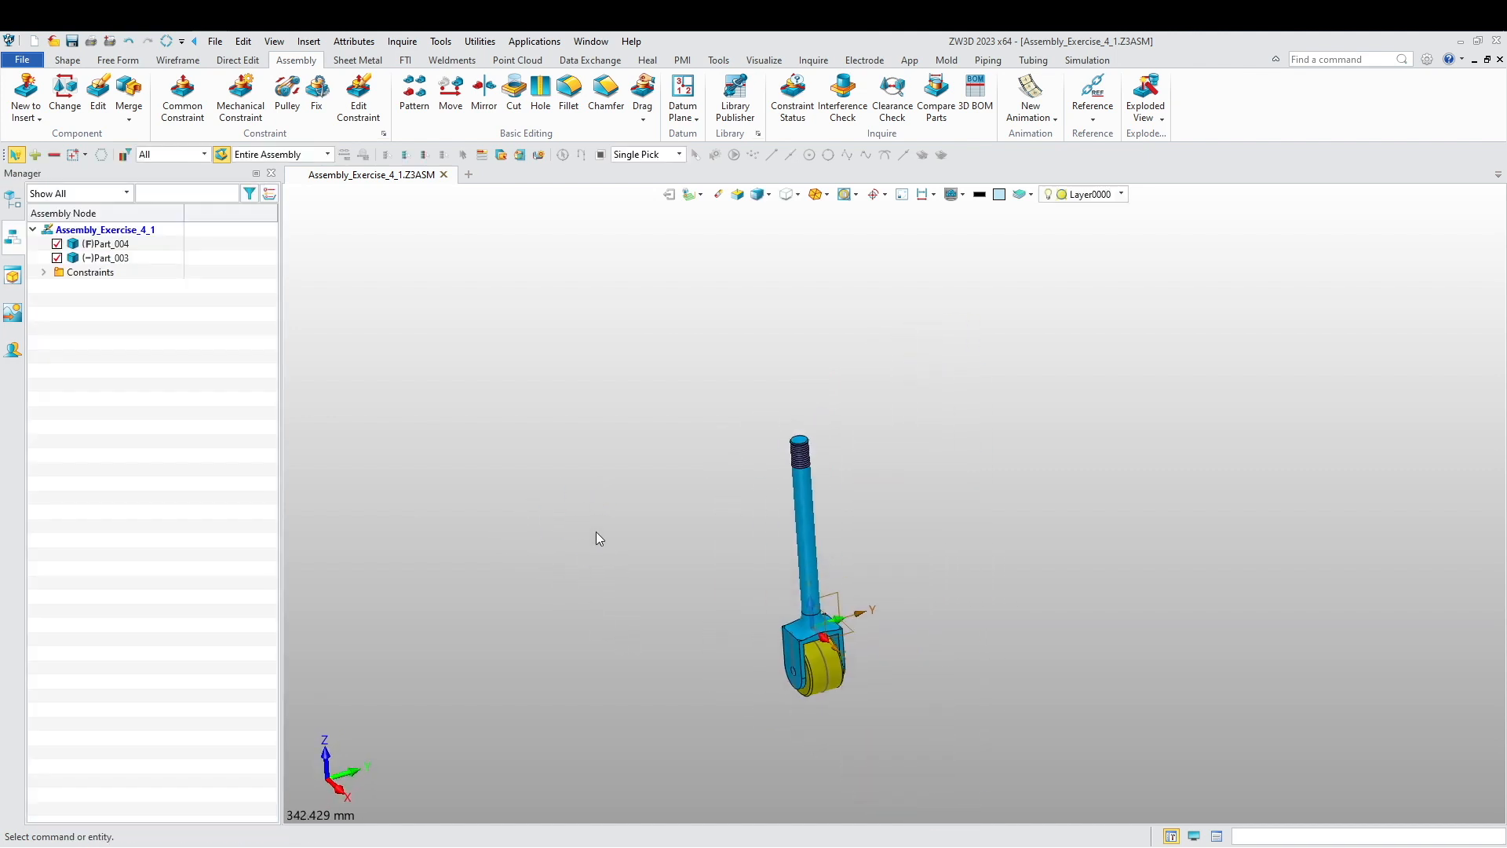
# - Insert one instance of Part_005 in free space beside the upper end of the forked rod
pyautogui.rightClick(577, 466)
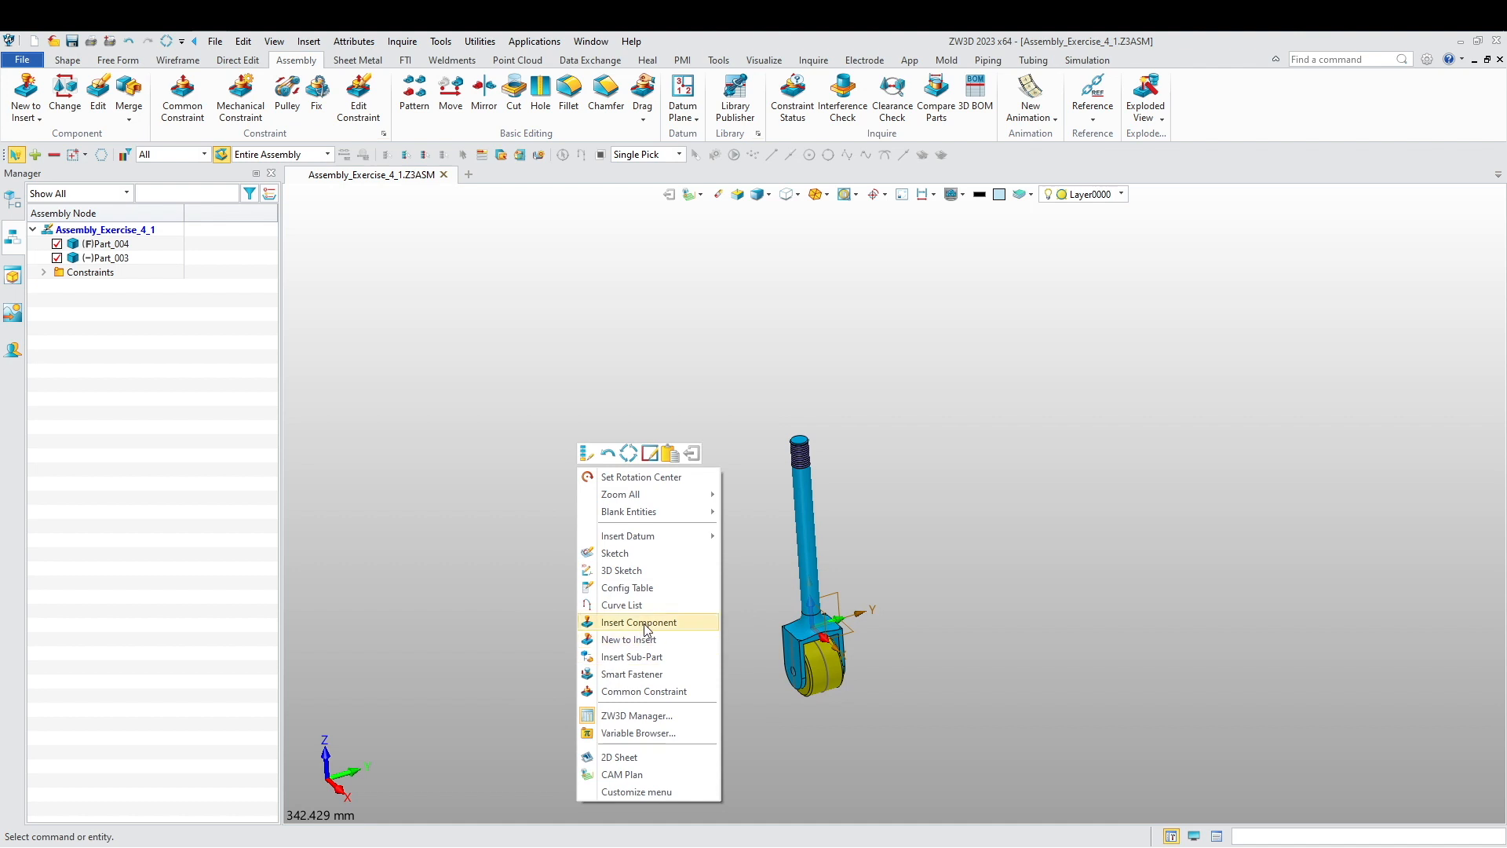
pyautogui.click(616, 625)
pyautogui.click(168, 261)
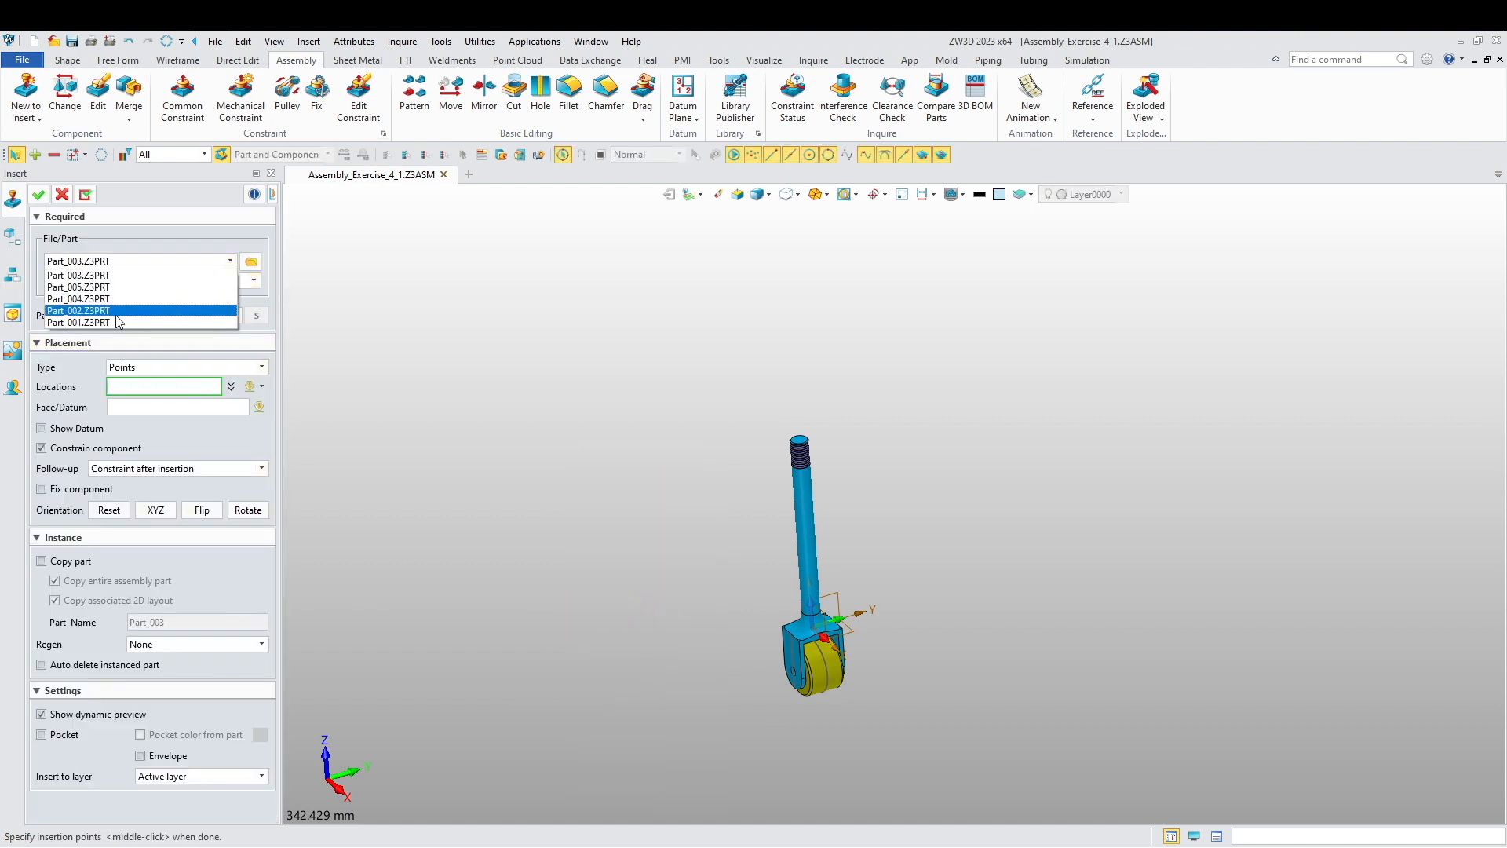
pyautogui.click(107, 286)
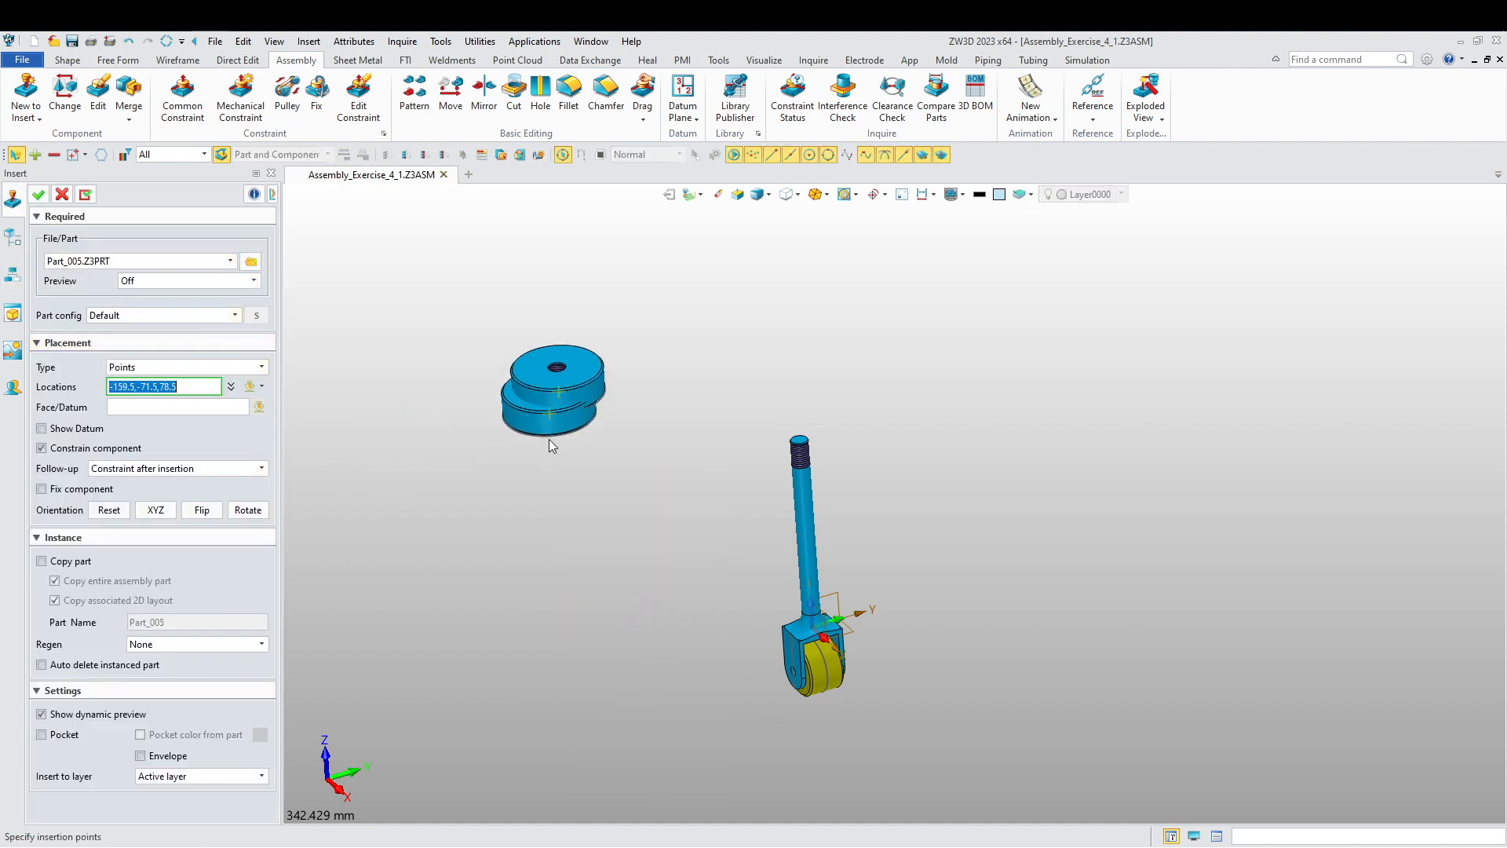
pyautogui.click(38, 195)
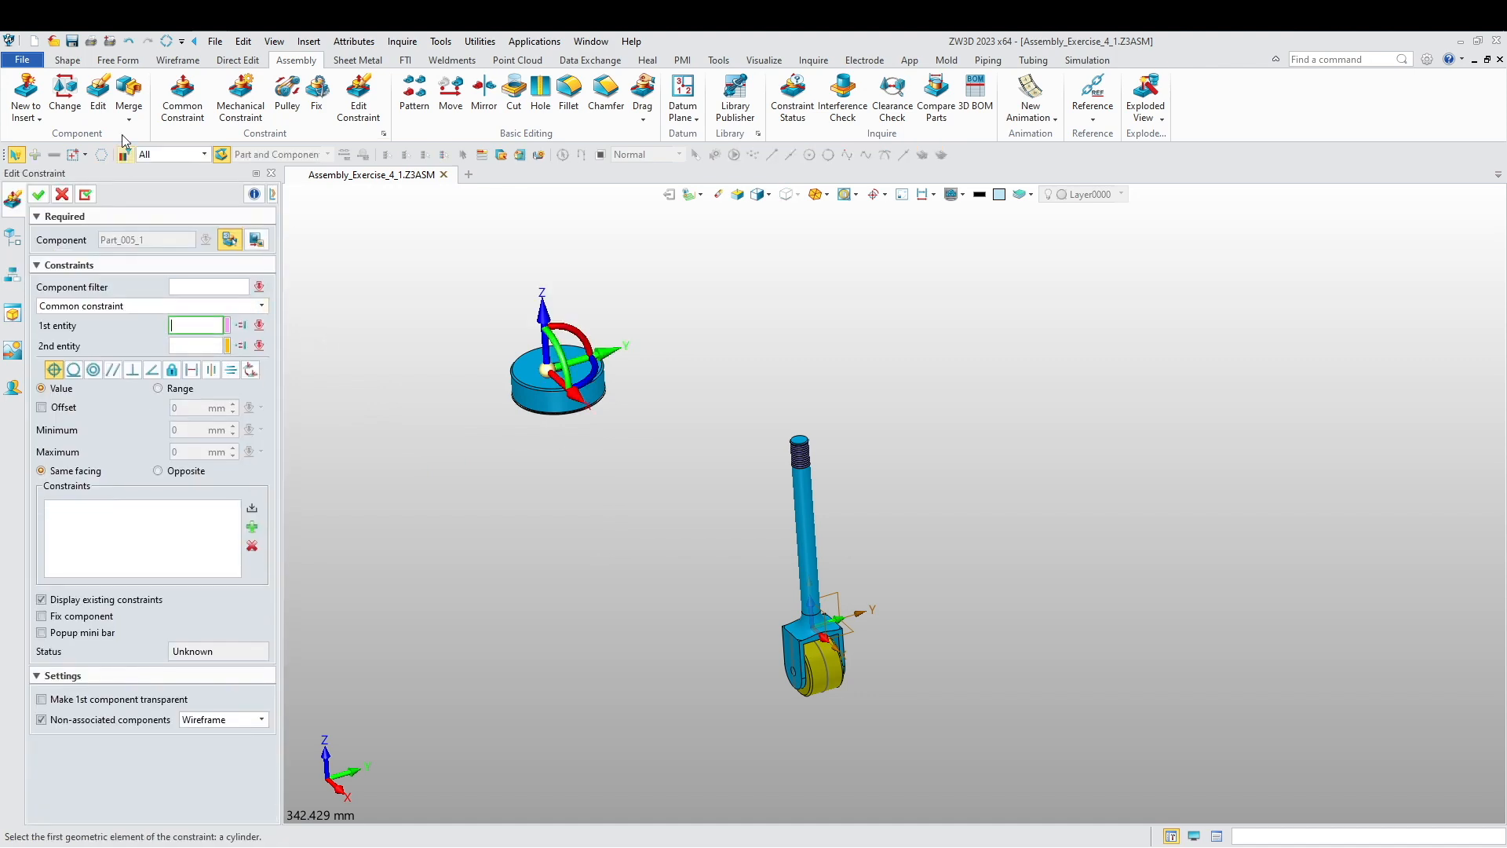
# - Constrain the threaded hole of Part_005 concentric with the threaded end of the Part_004 rod
pyautogui.scroll(3, 585, 413)
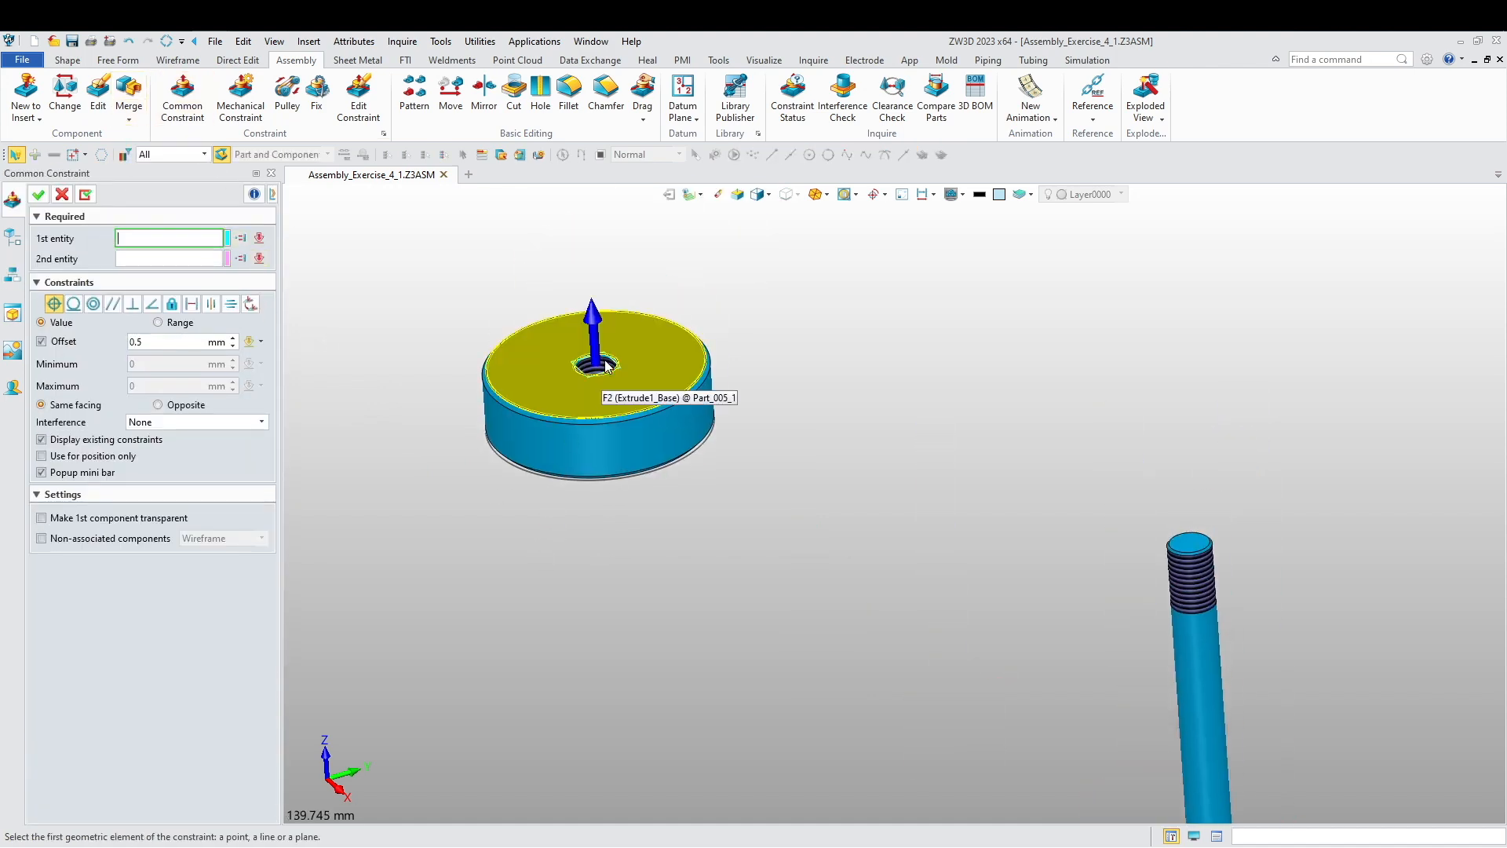
pyautogui.click(587, 396)
pyautogui.scroll(3, 587, 393)
pyautogui.scroll(-5, 570, 383)
pyautogui.scroll(5, 1190, 620)
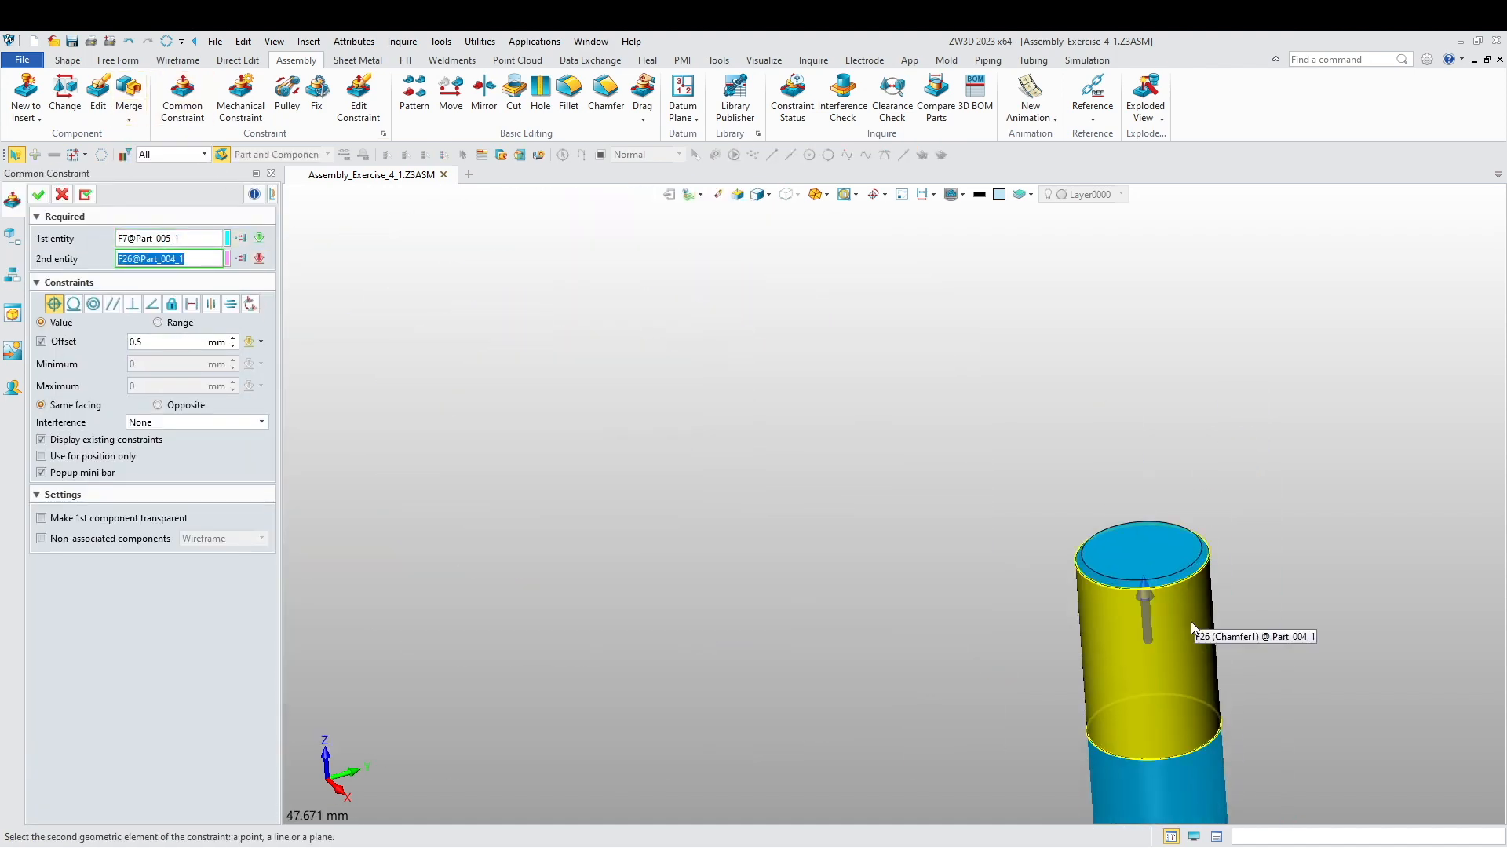
pyautogui.click(1190, 621)
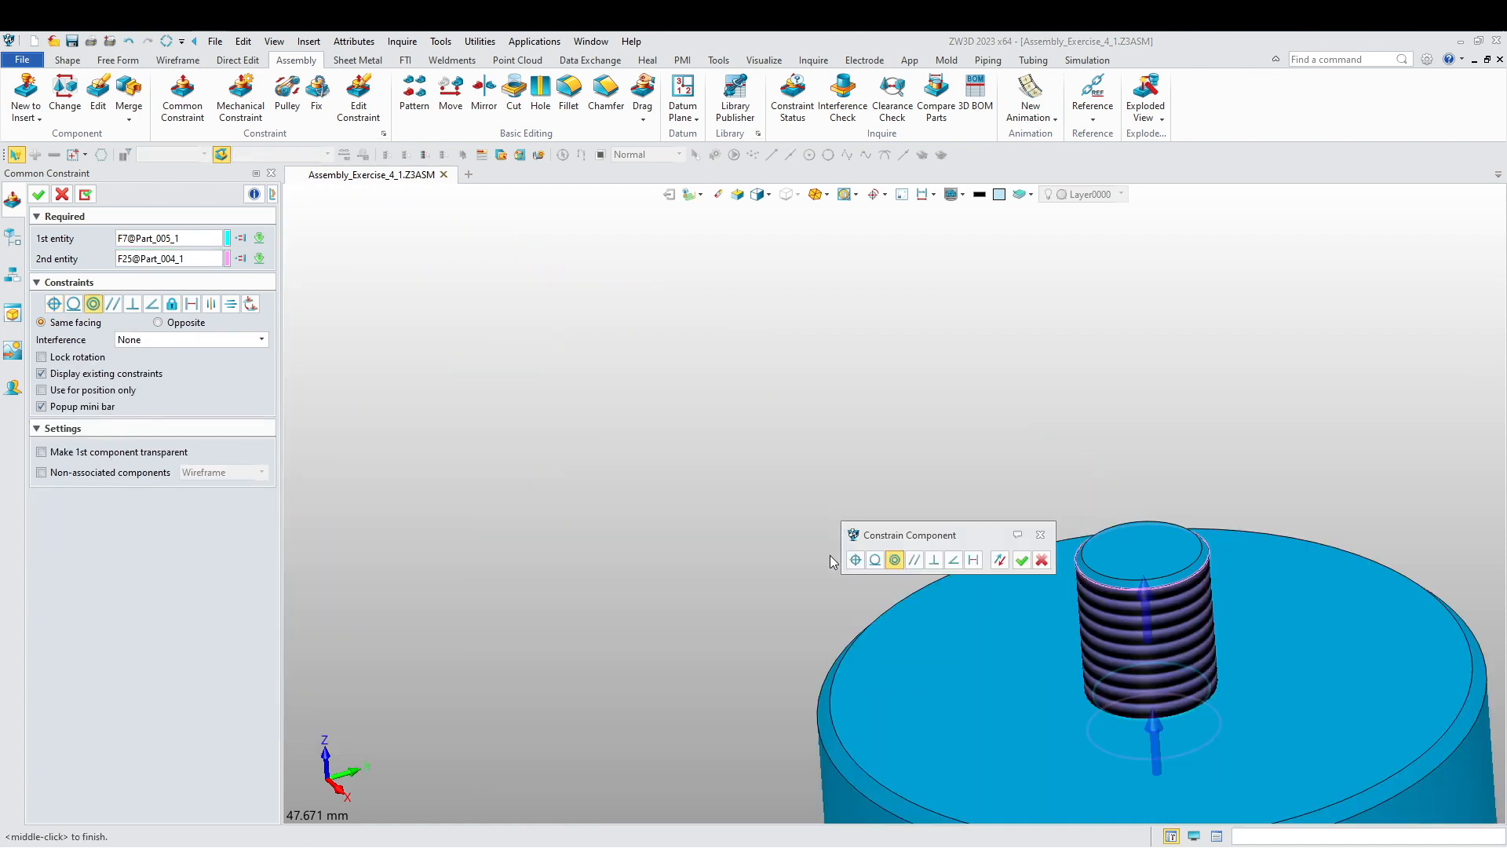
pyautogui.middleClick(808, 483)
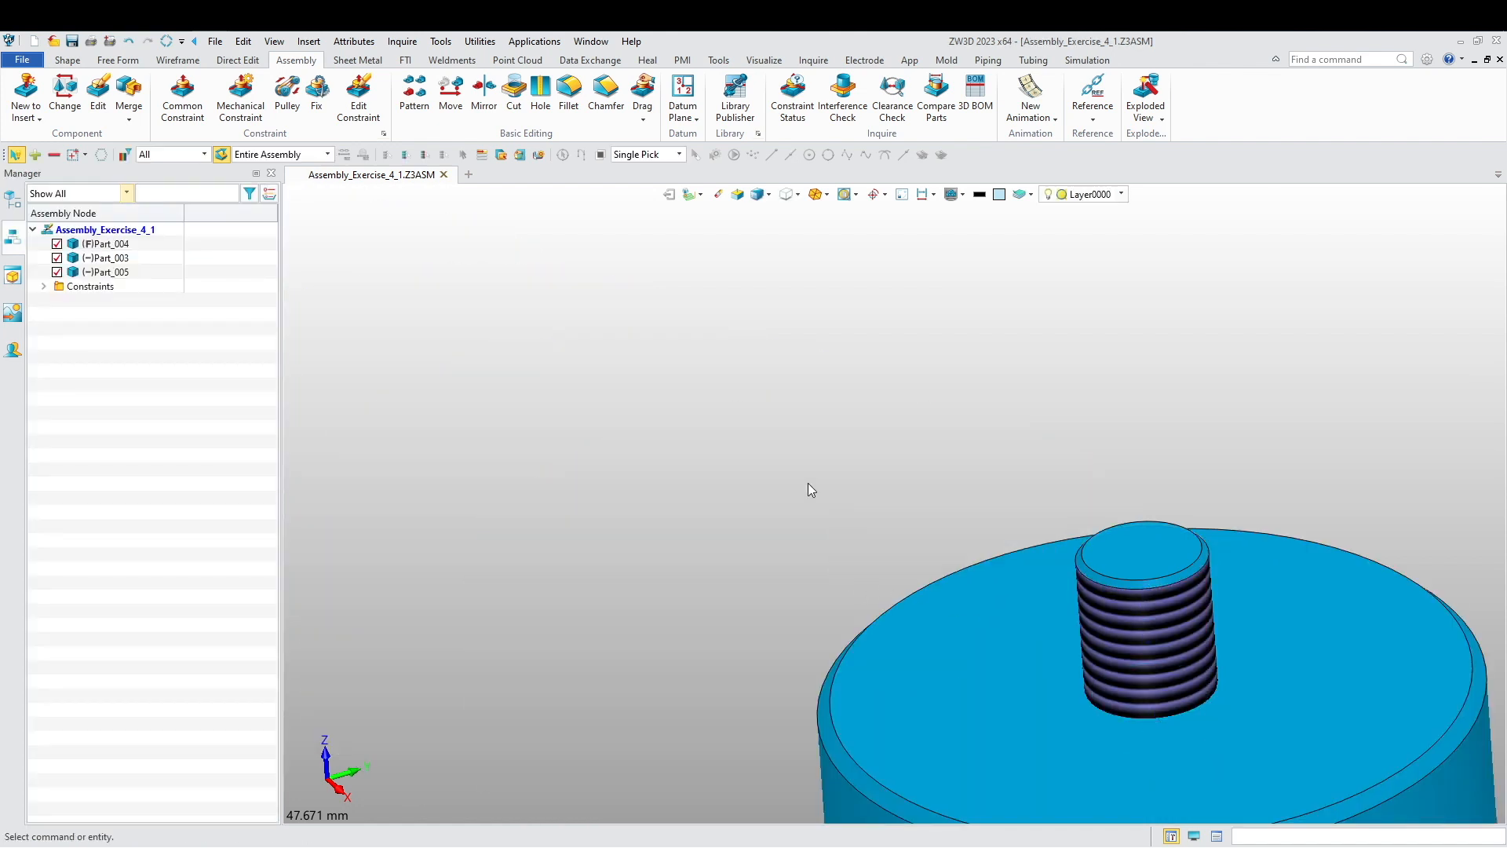
# - Open Part_005 from the assembly to view its threaded hole, and return to the assembly
pyautogui.click(978, 655)
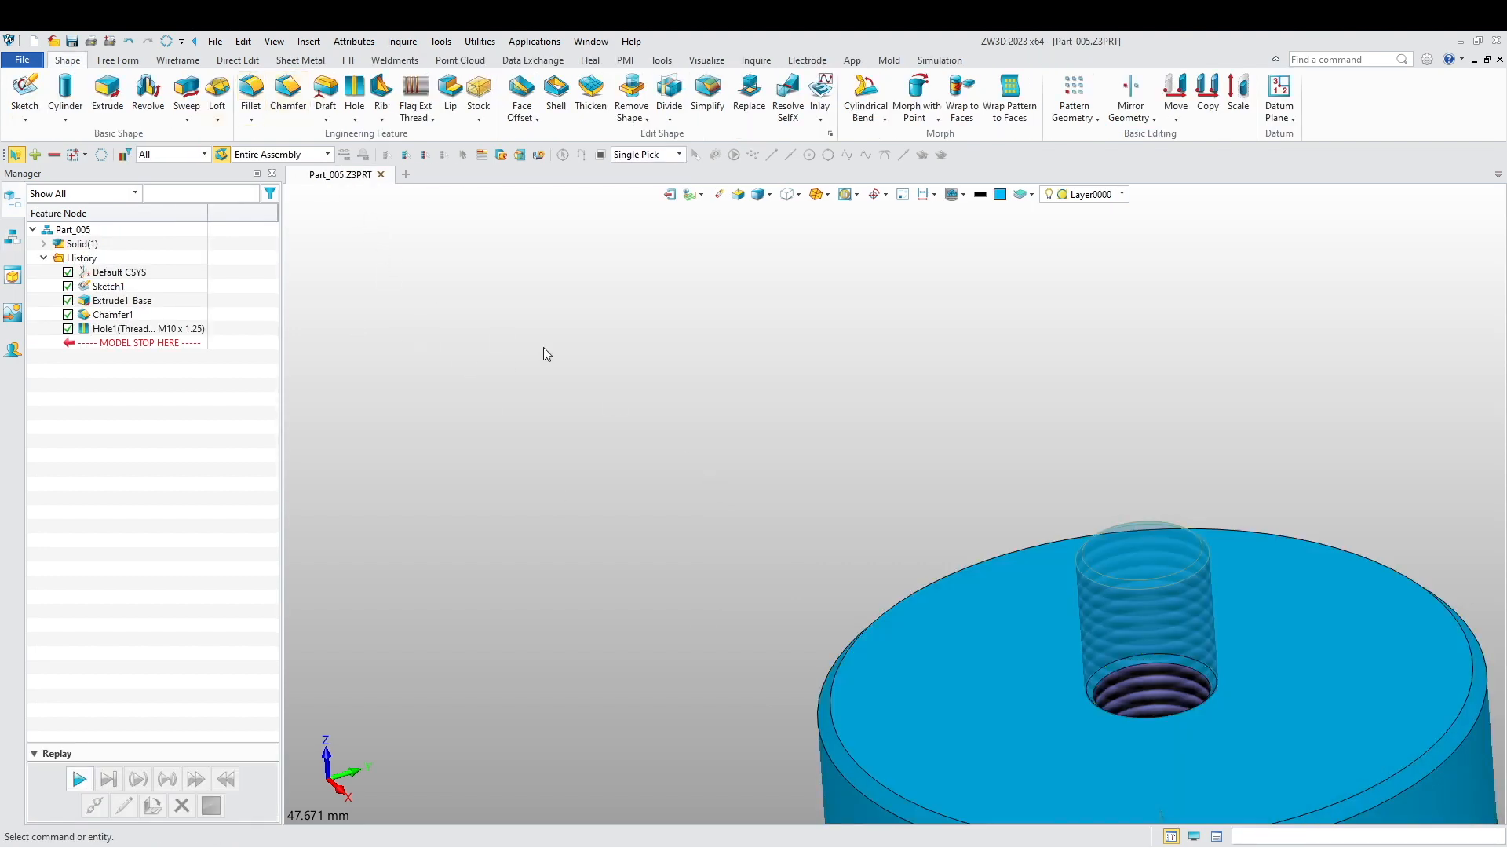
pyautogui.scroll(-4, 712, 373)
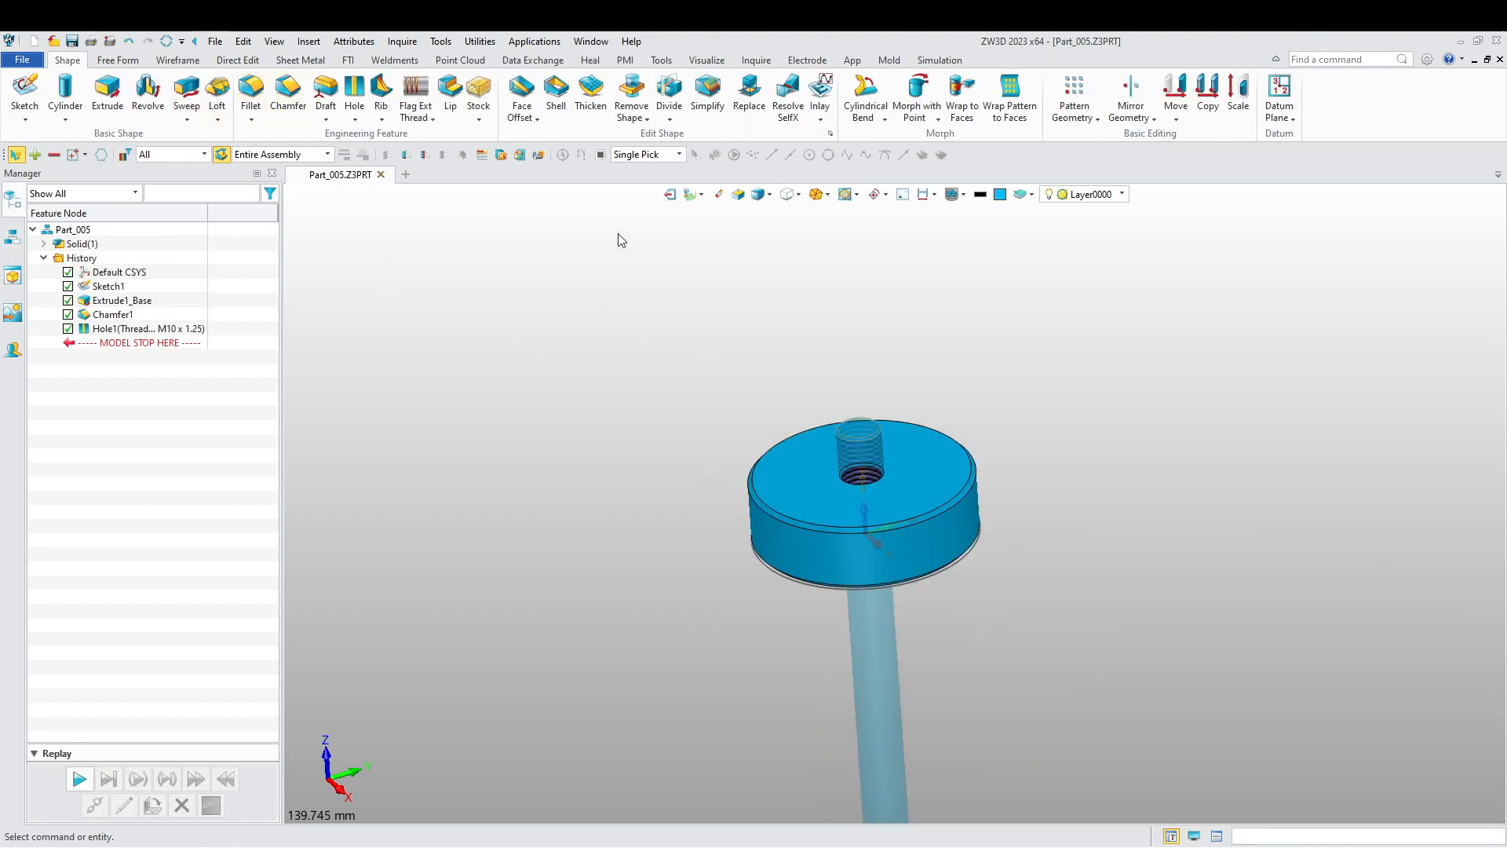
pyautogui.click(670, 194)
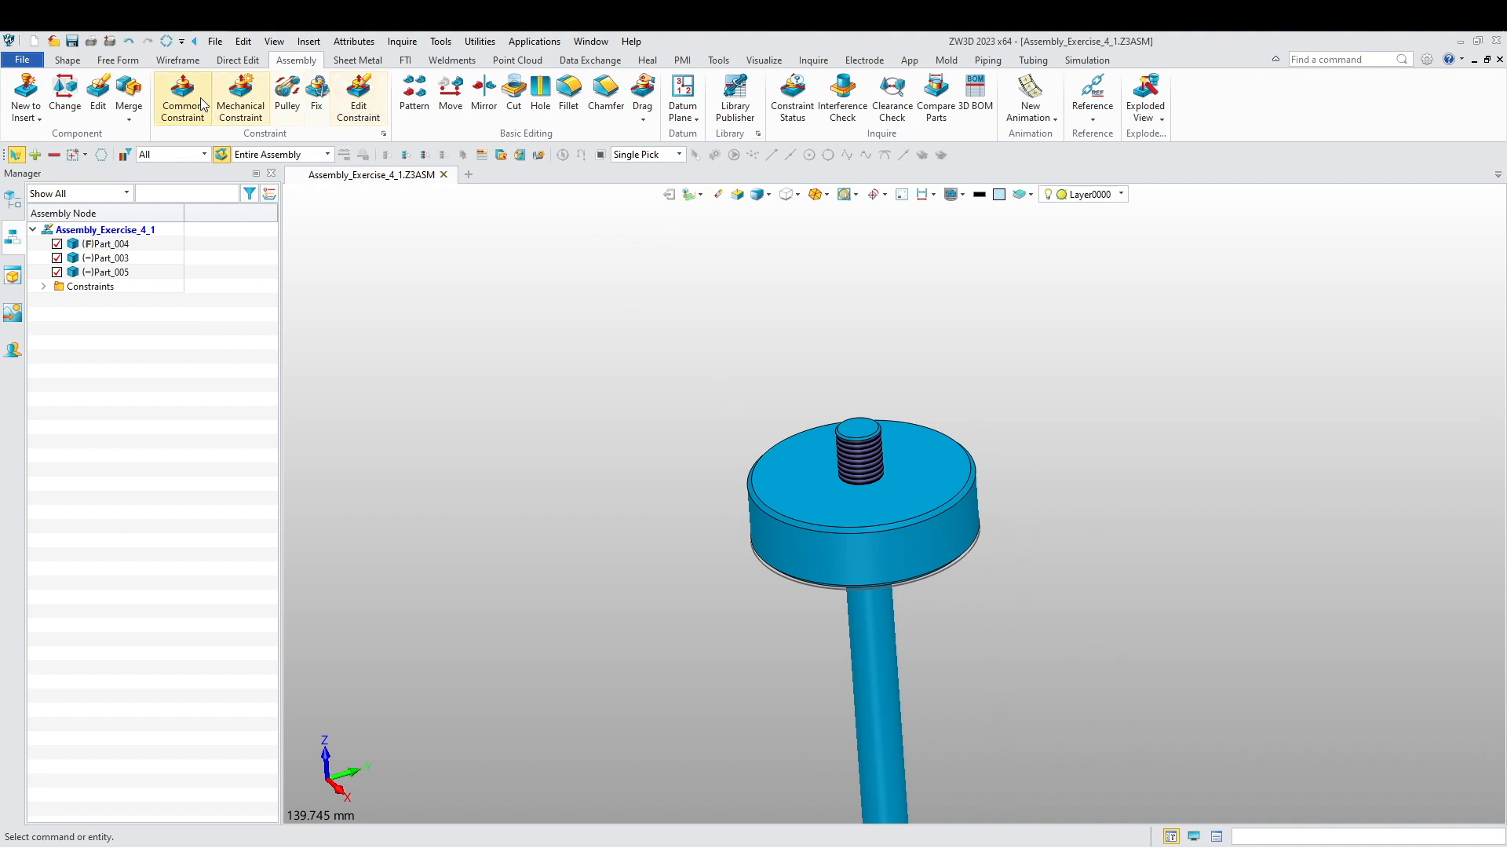
# - Add a coincident constraint between Part_005's upper face and the end face of the threaded rod, with a 0.5 mm offset
pyautogui.click(182, 94)
pyautogui.scroll(3, 774, 565)
pyautogui.click(851, 454)
pyautogui.click(933, 316)
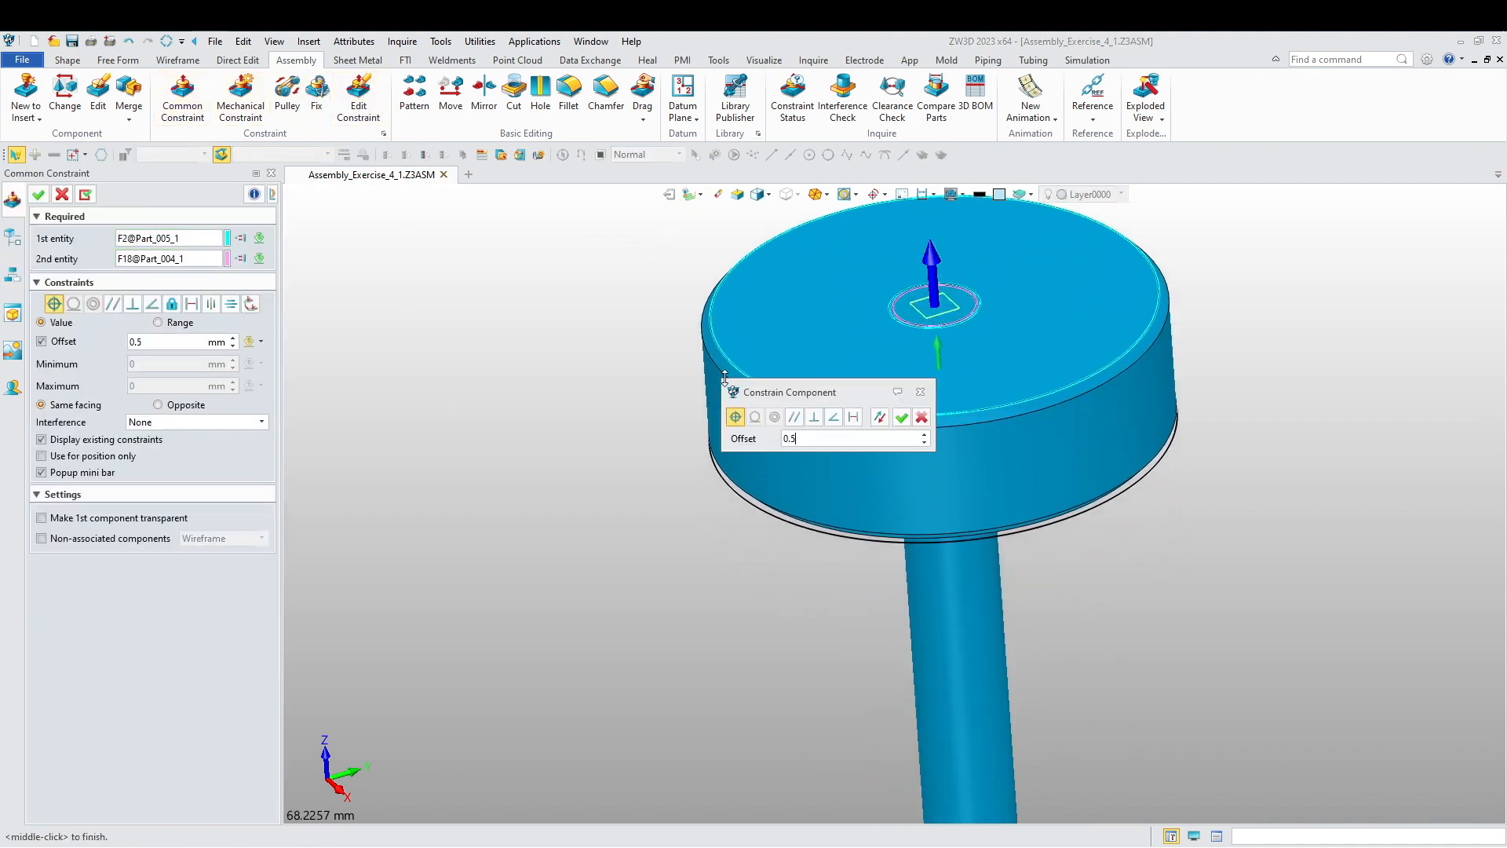
pyautogui.click(902, 423)
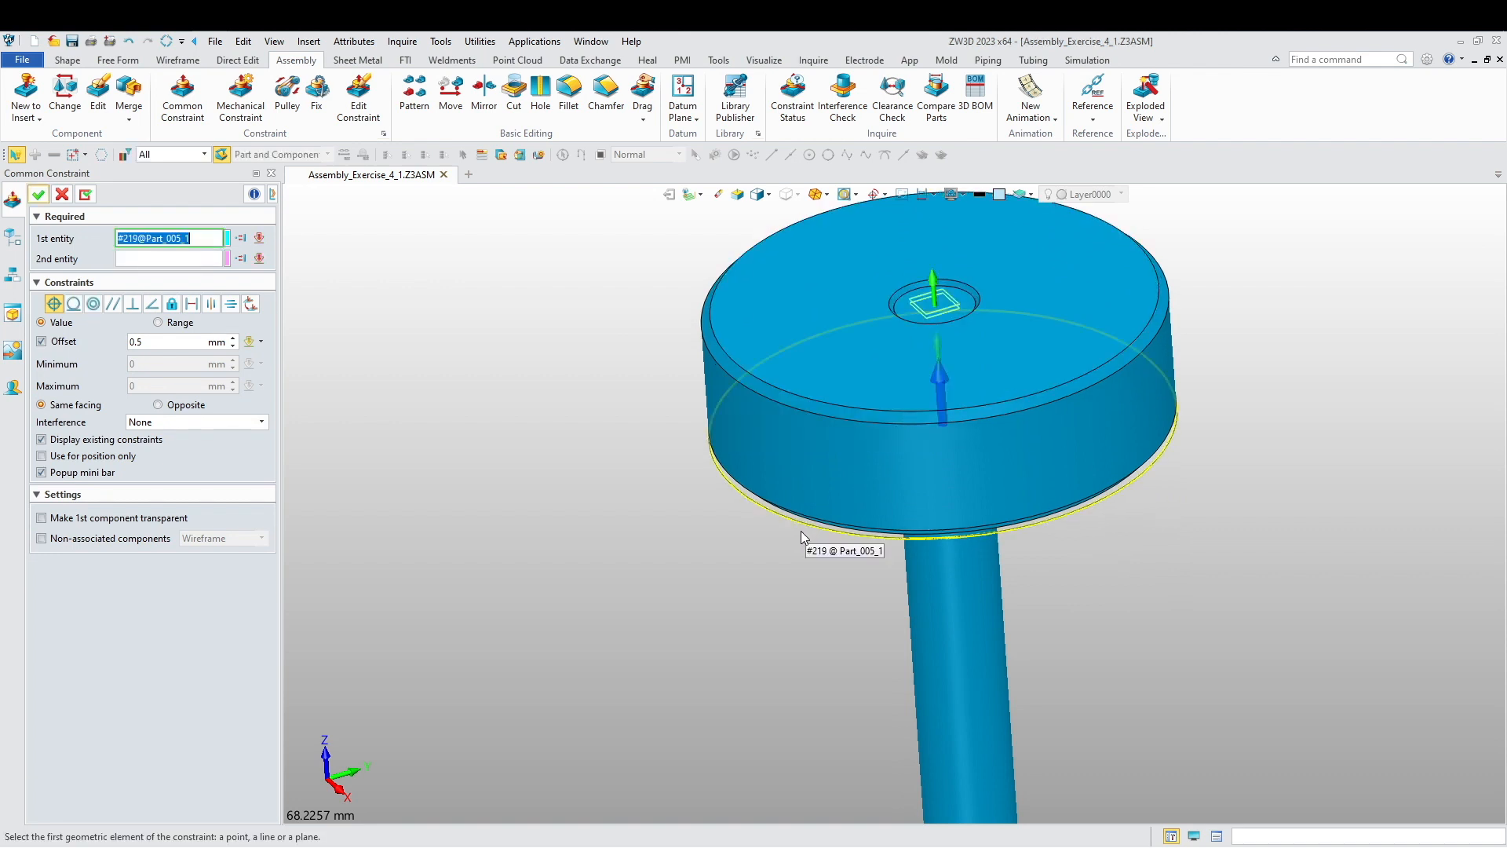
pyautogui.rightClick(457, 482)
pyautogui.press('Escape')
pyautogui.press('Escape')
pyautogui.rightClick(410, 402)
pyautogui.click(421, 400)
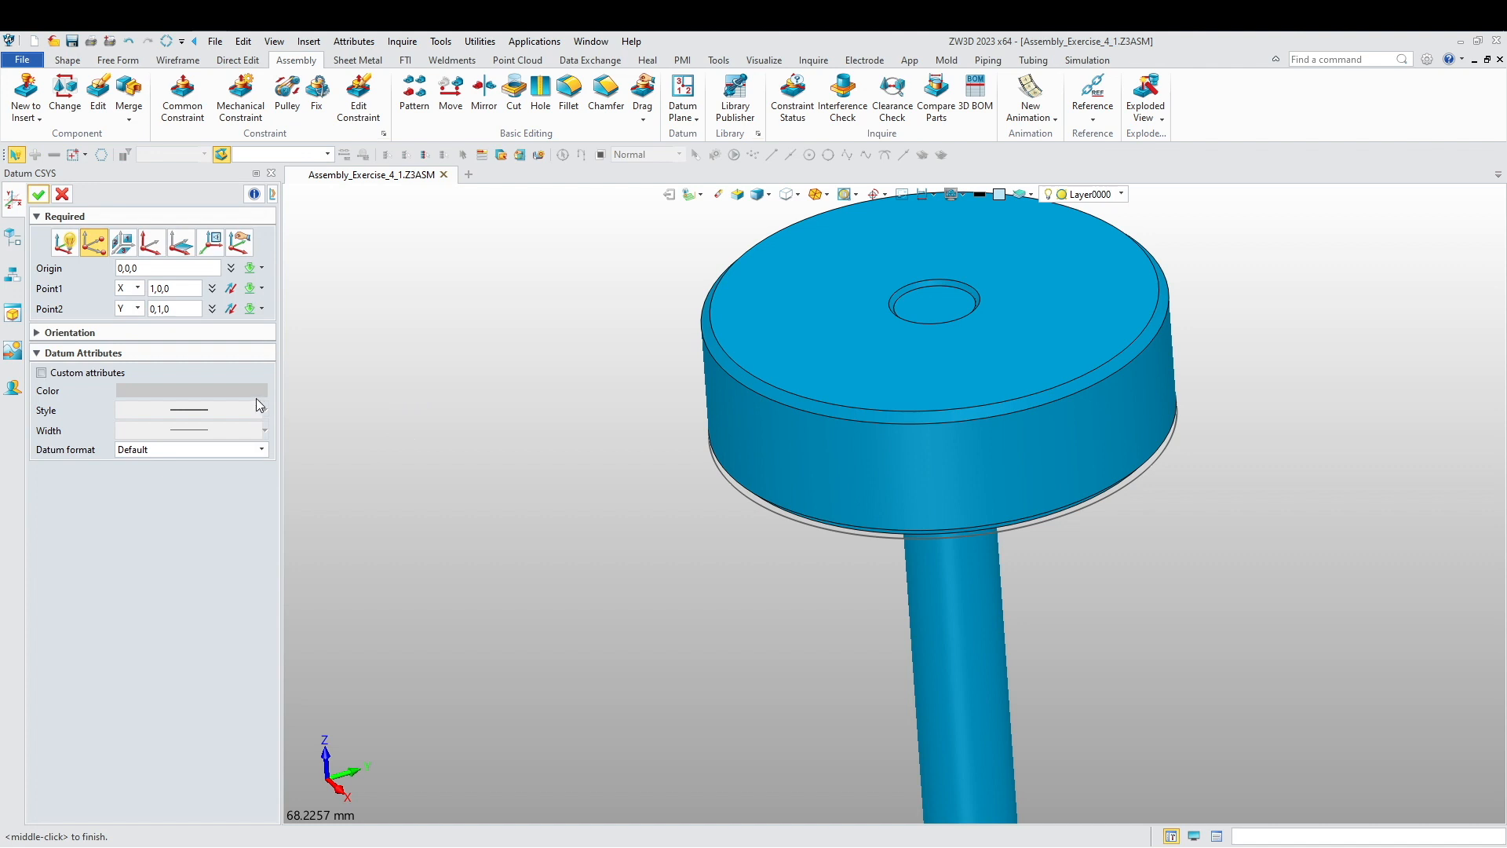
pyautogui.press('Escape')
# - Redefine the coincident constraint between Part_005 and the rod end by turning off its offset
pyautogui.click(45, 287)
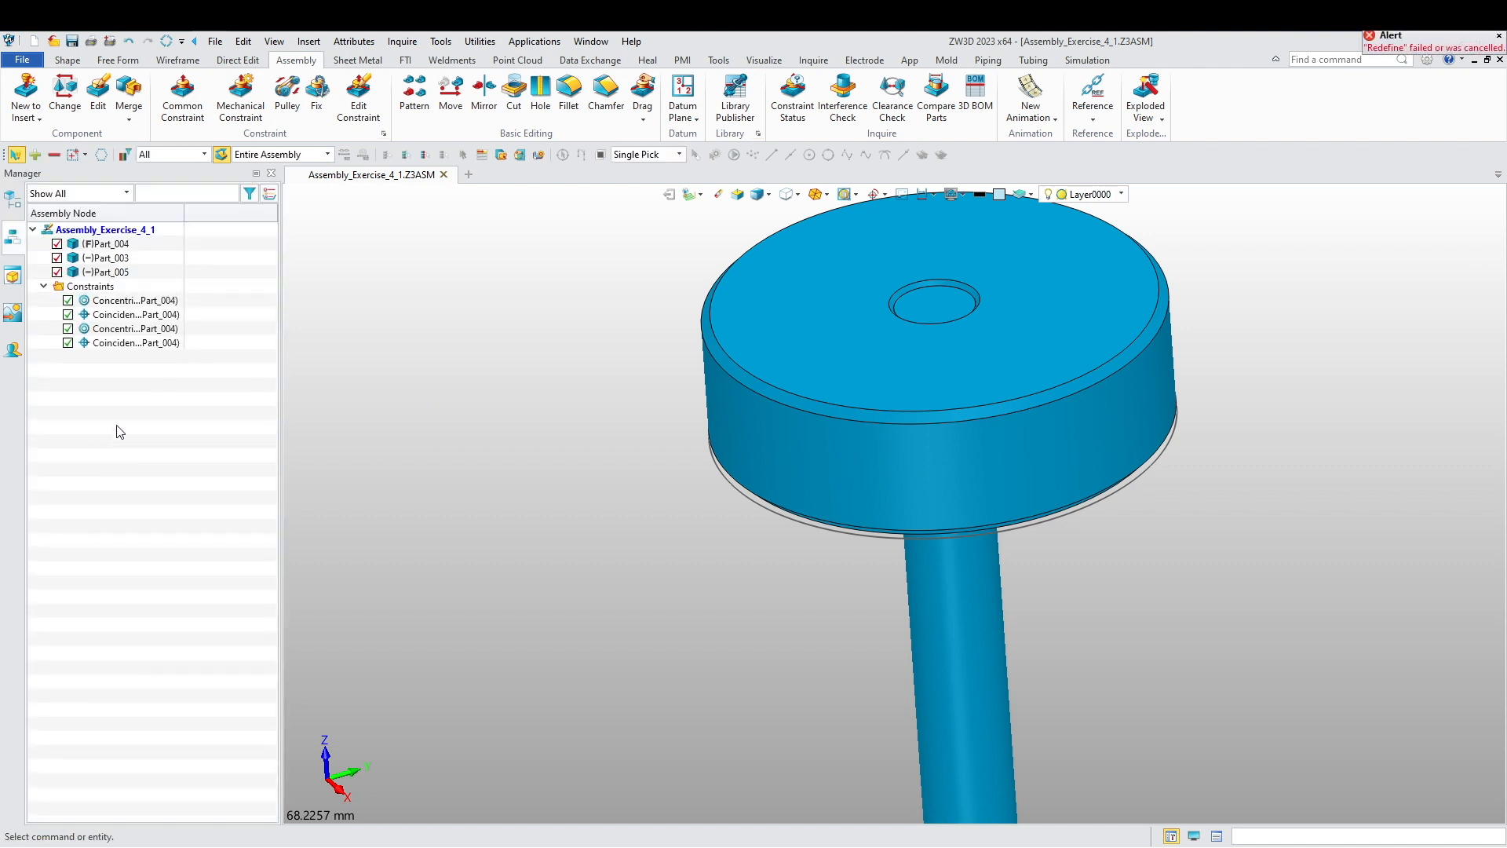
pyautogui.doubleClick(129, 342)
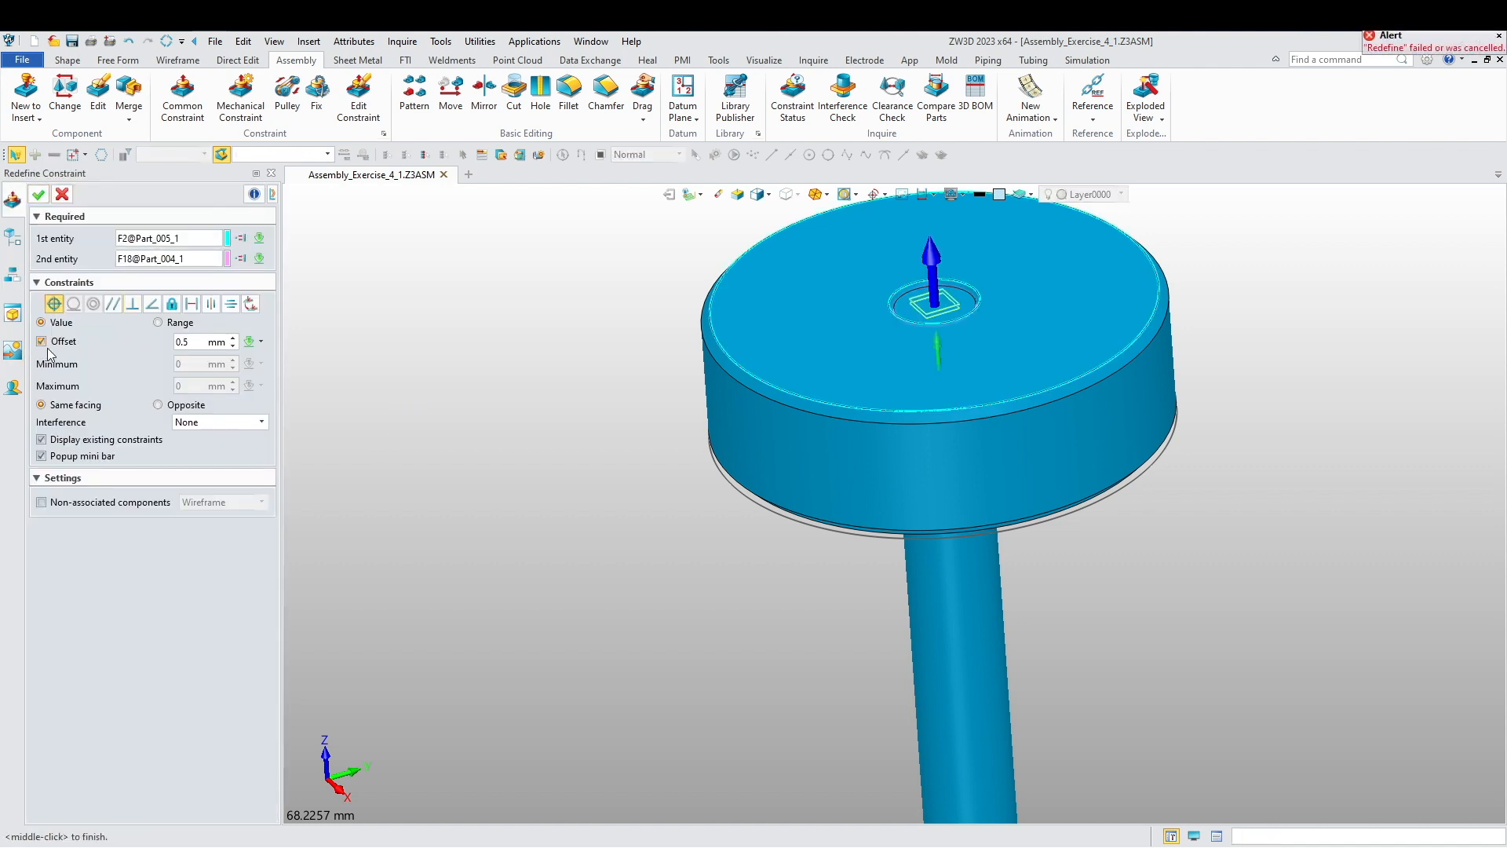
pyautogui.click(38, 194)
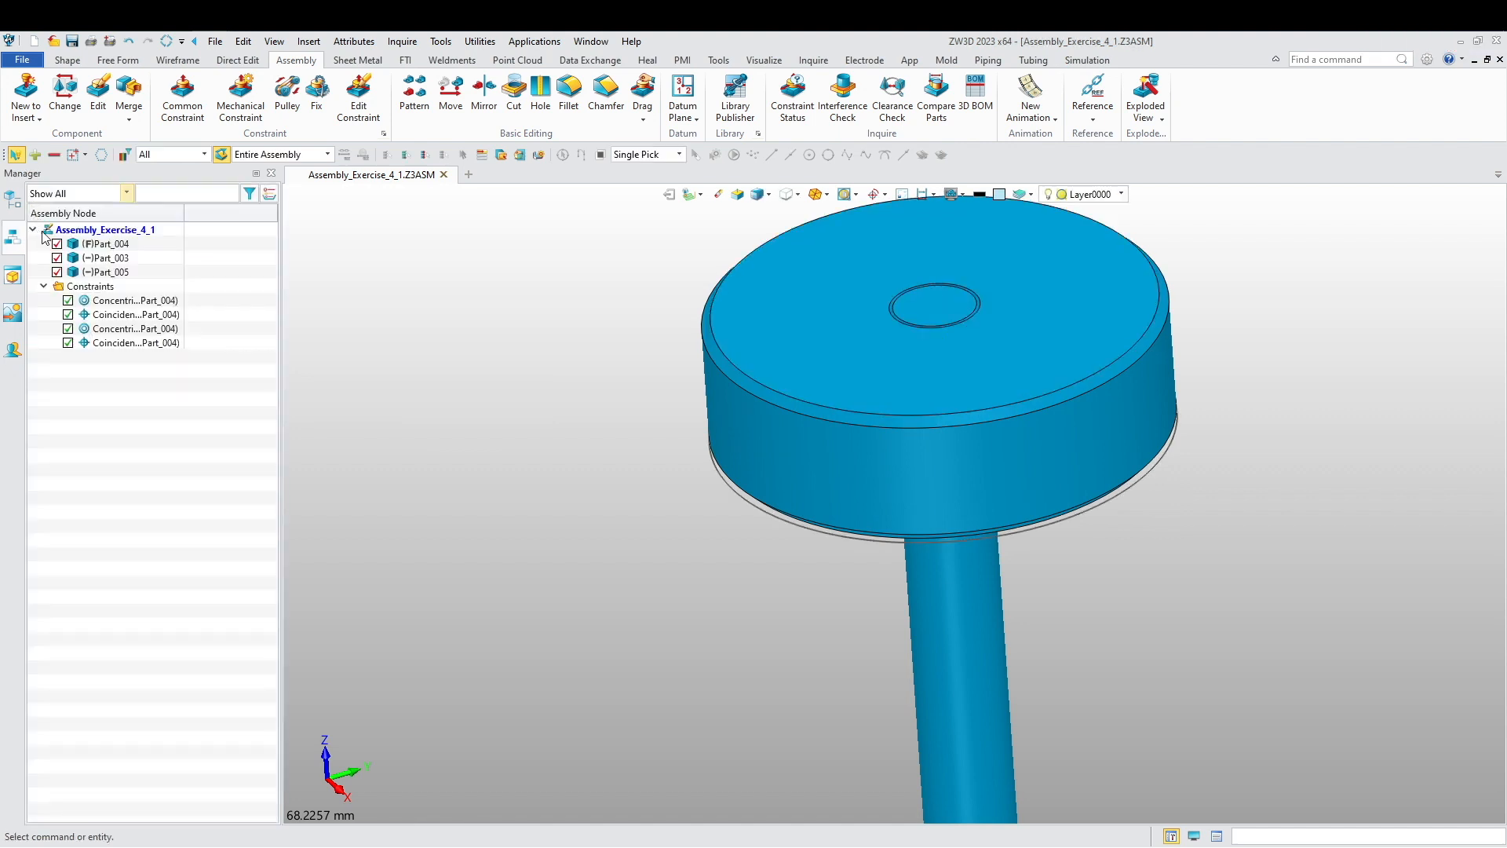
pyautogui.scroll(-5, 644, 597)
pyautogui.moveTo(674, 592); pyautogui.dragTo(709, 601, button='middle')
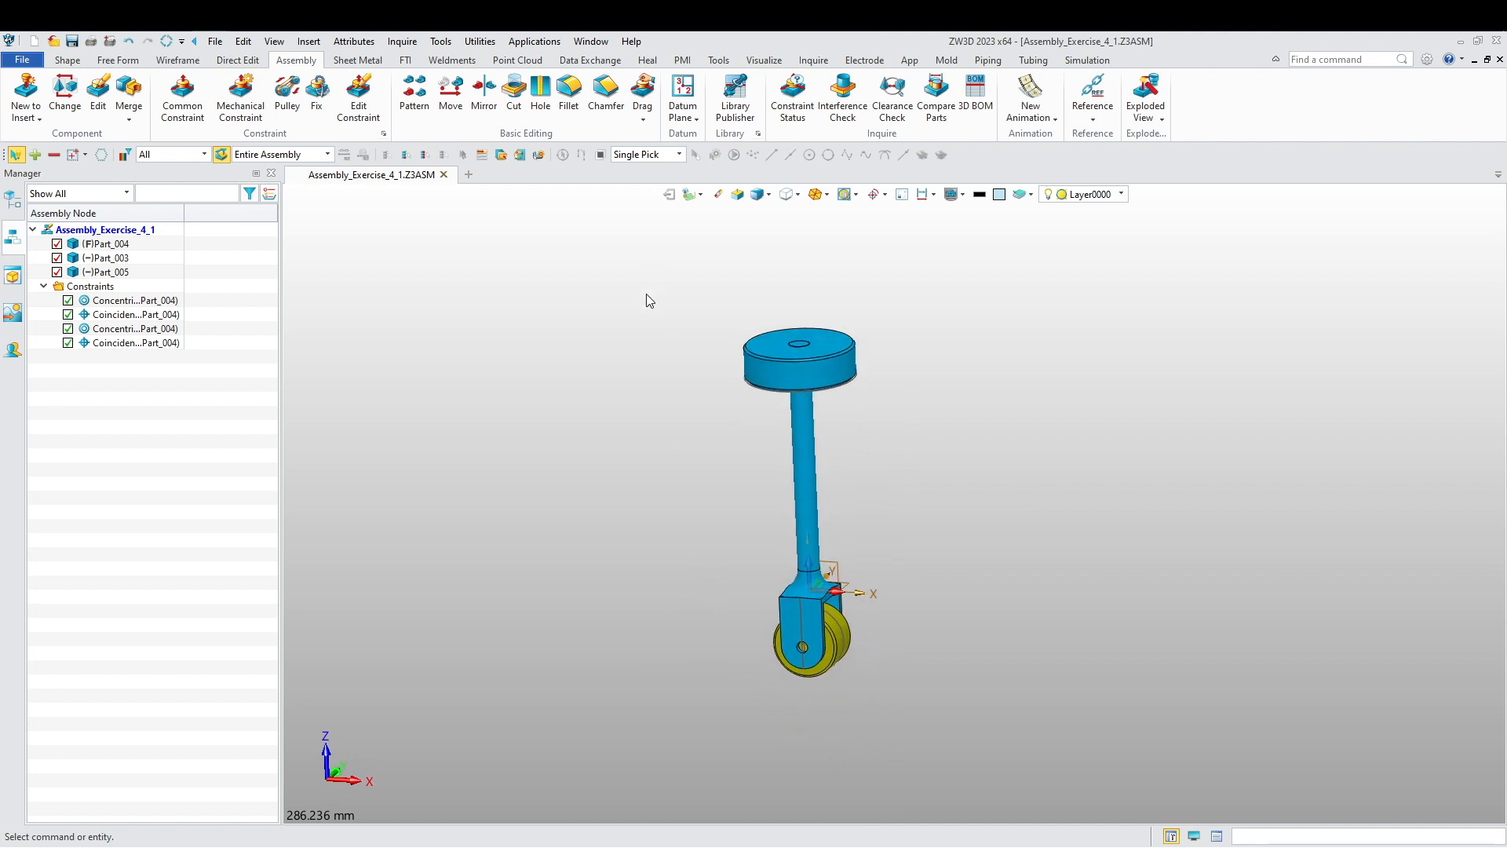
# - Save Assembly_Exercise_4_1 in the Desktop folder Cad Thinkers > Zw3D Assembly > Assembly Exercise 4 and close the file
pyautogui.click(72, 43)
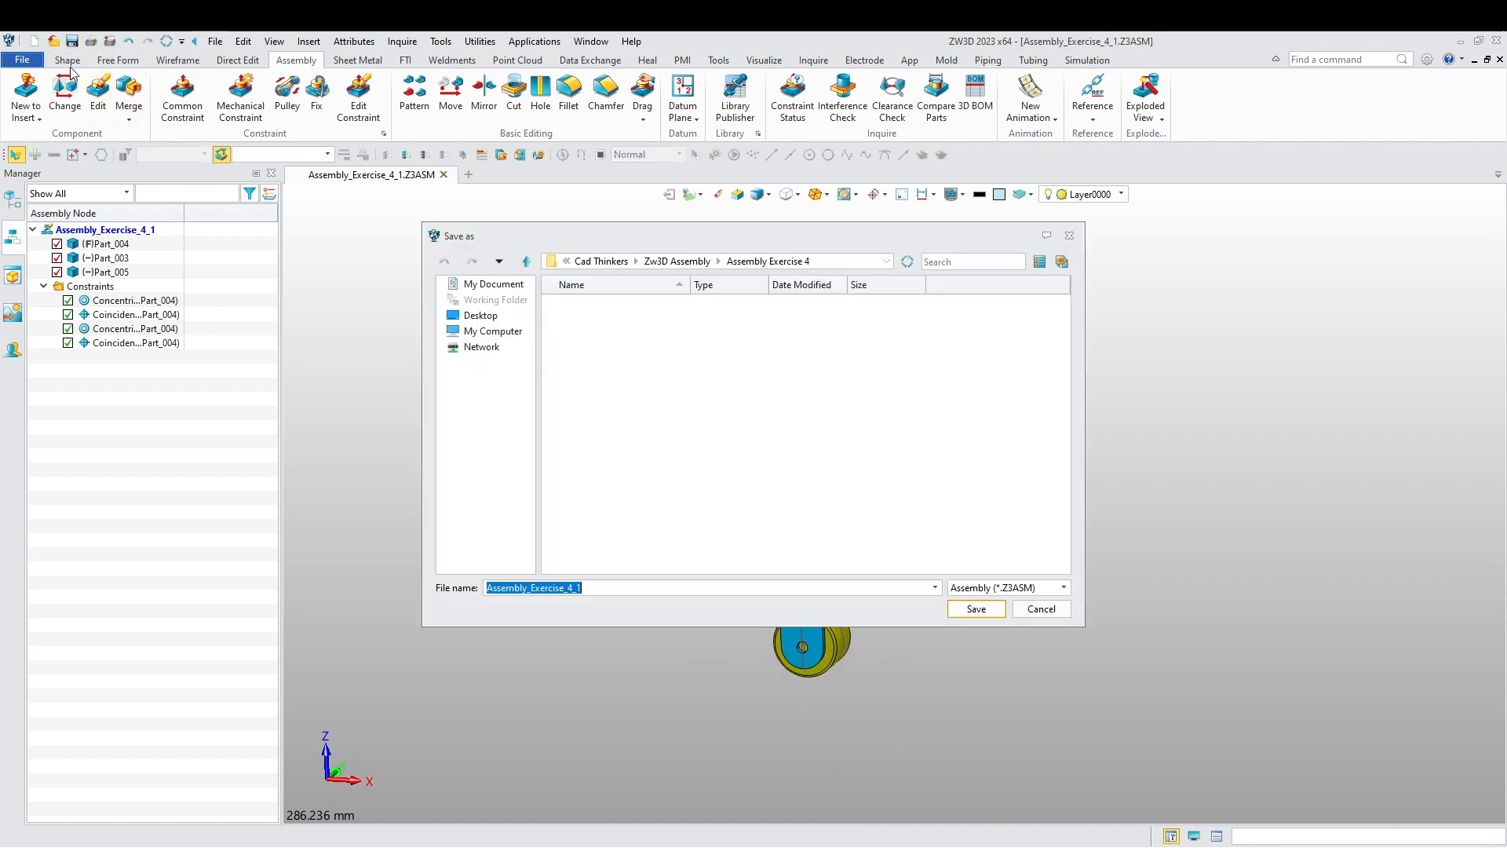
pyautogui.click(478, 315)
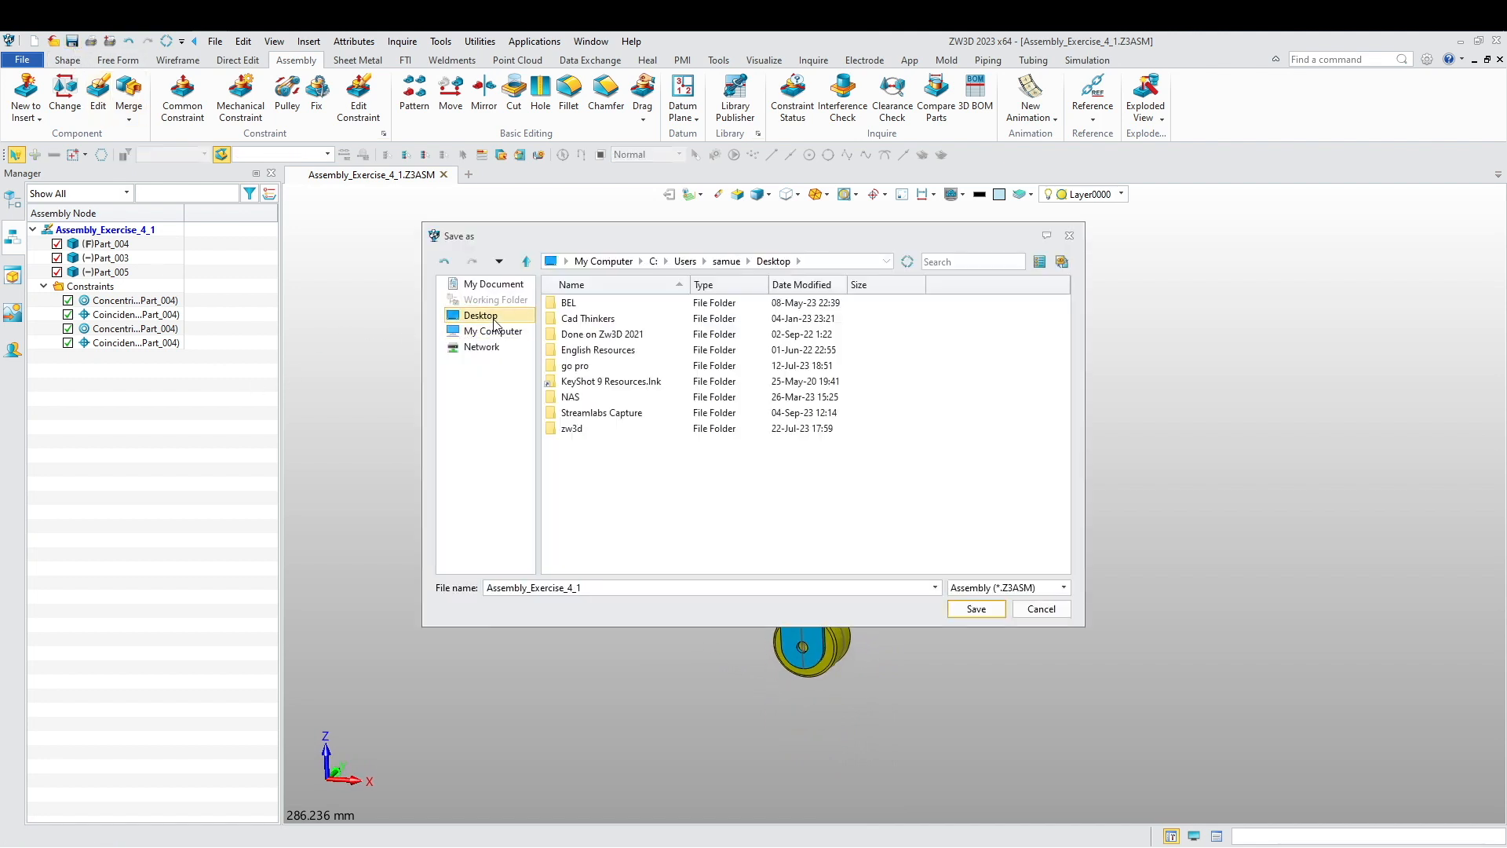
pyautogui.doubleClick(601, 319)
pyautogui.doubleClick(612, 320)
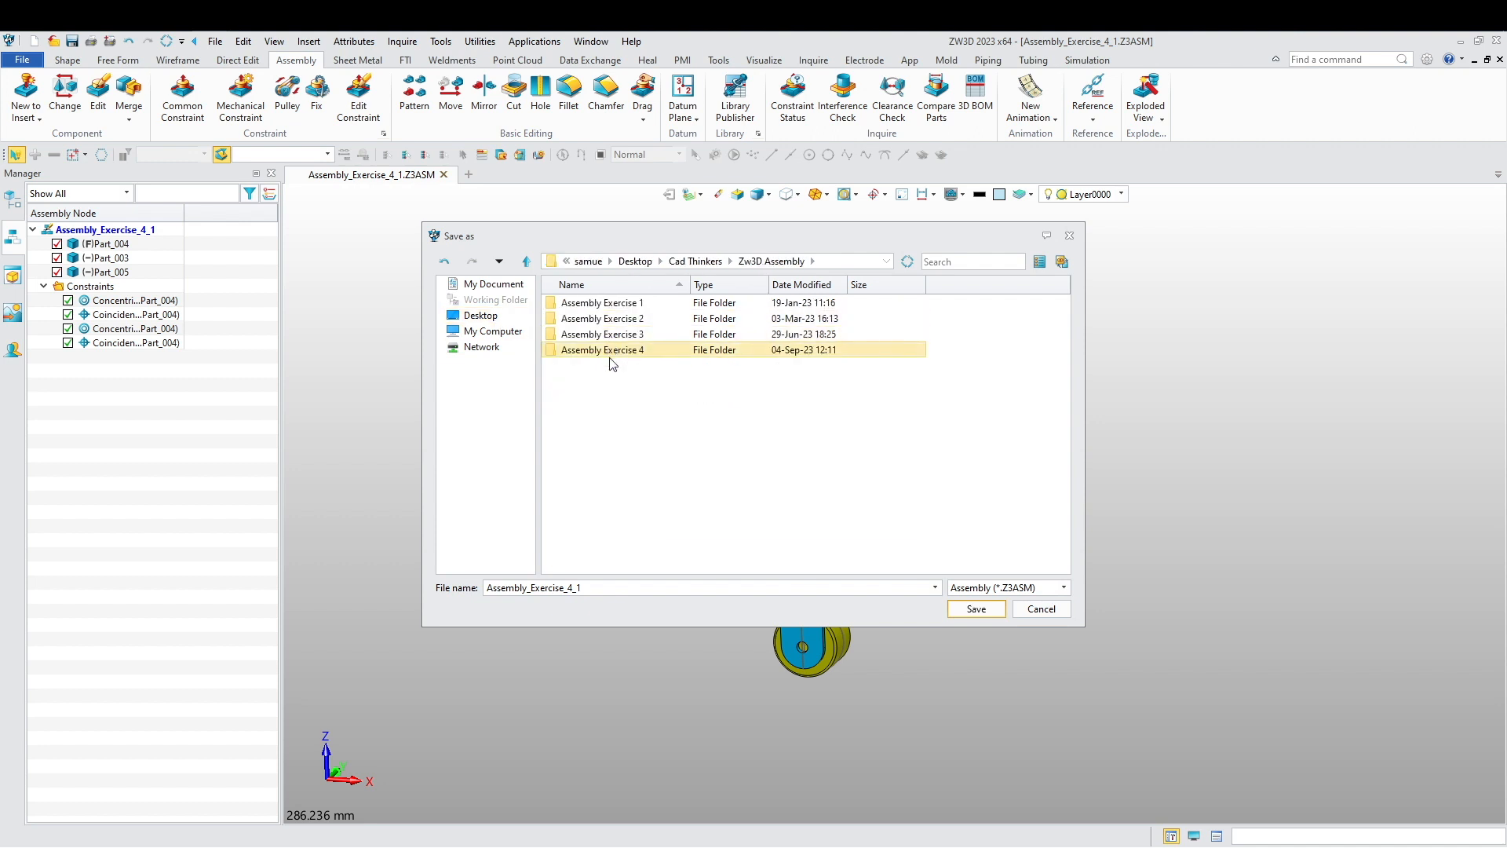
pyautogui.doubleClick(629, 351)
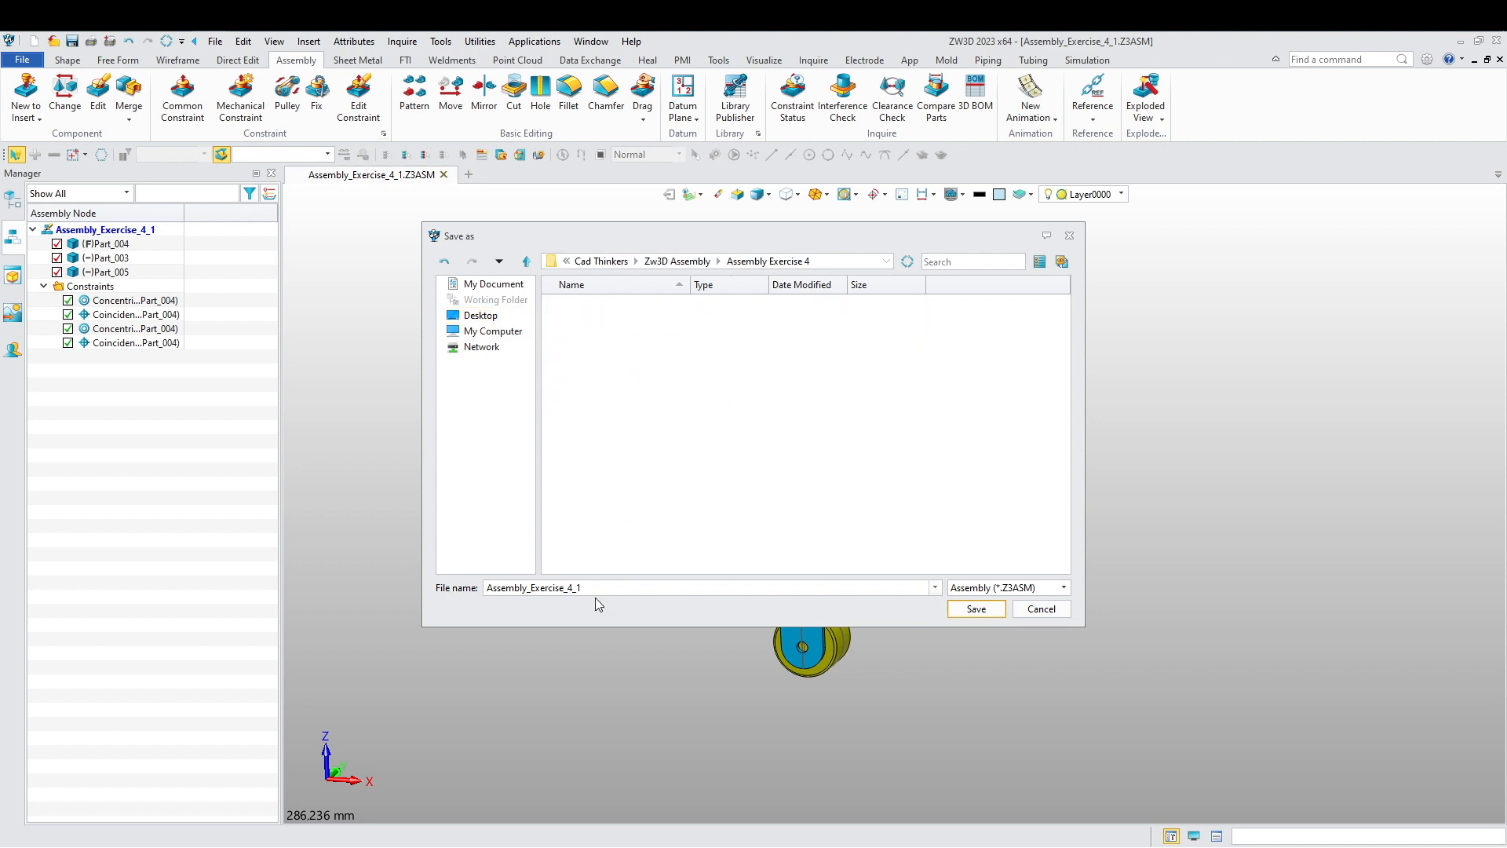
pyautogui.click(976, 609)
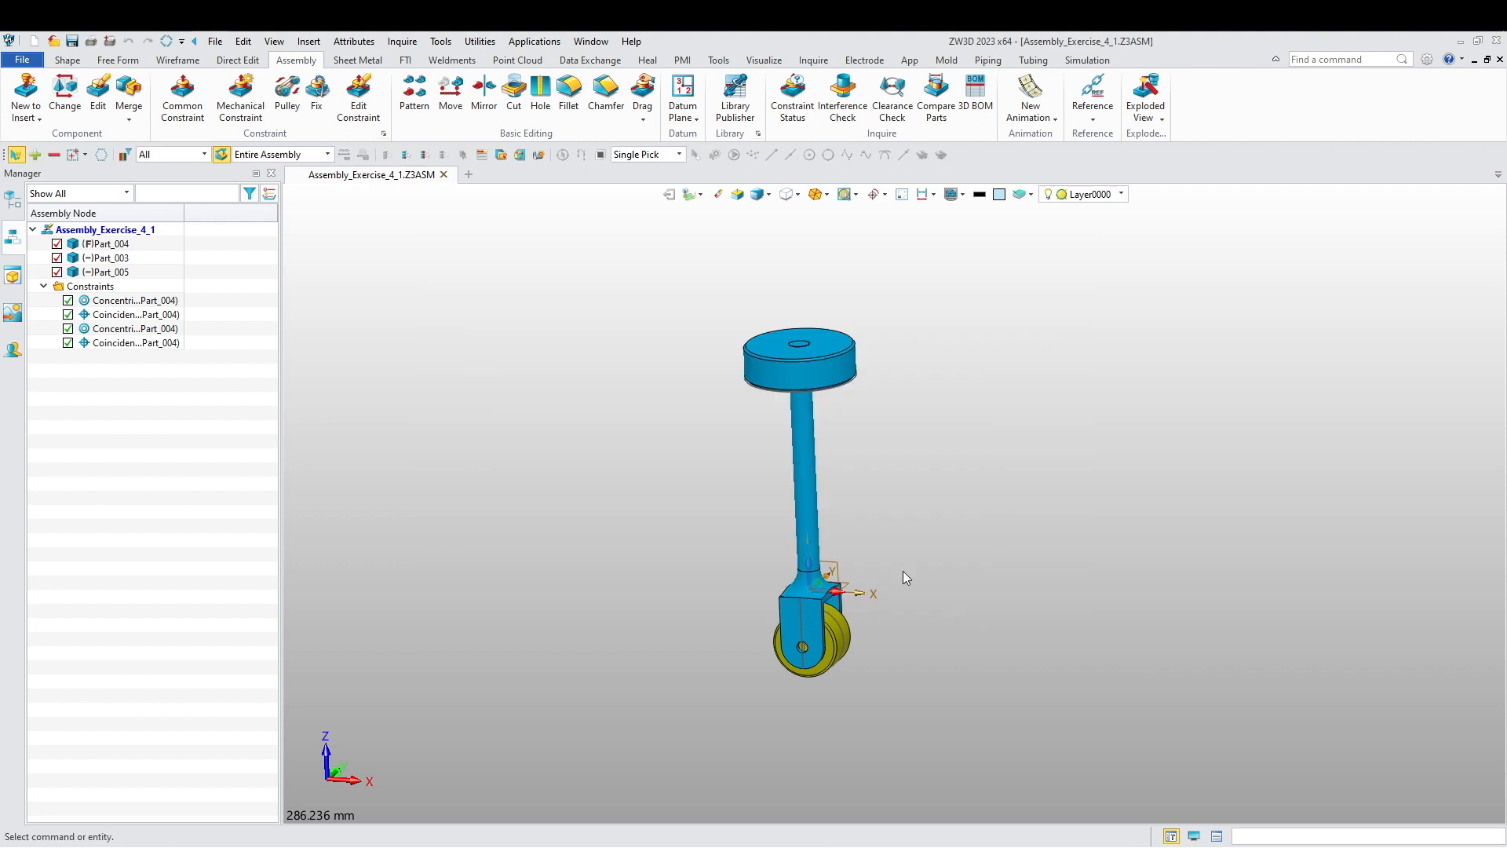
pyautogui.click(443, 175)
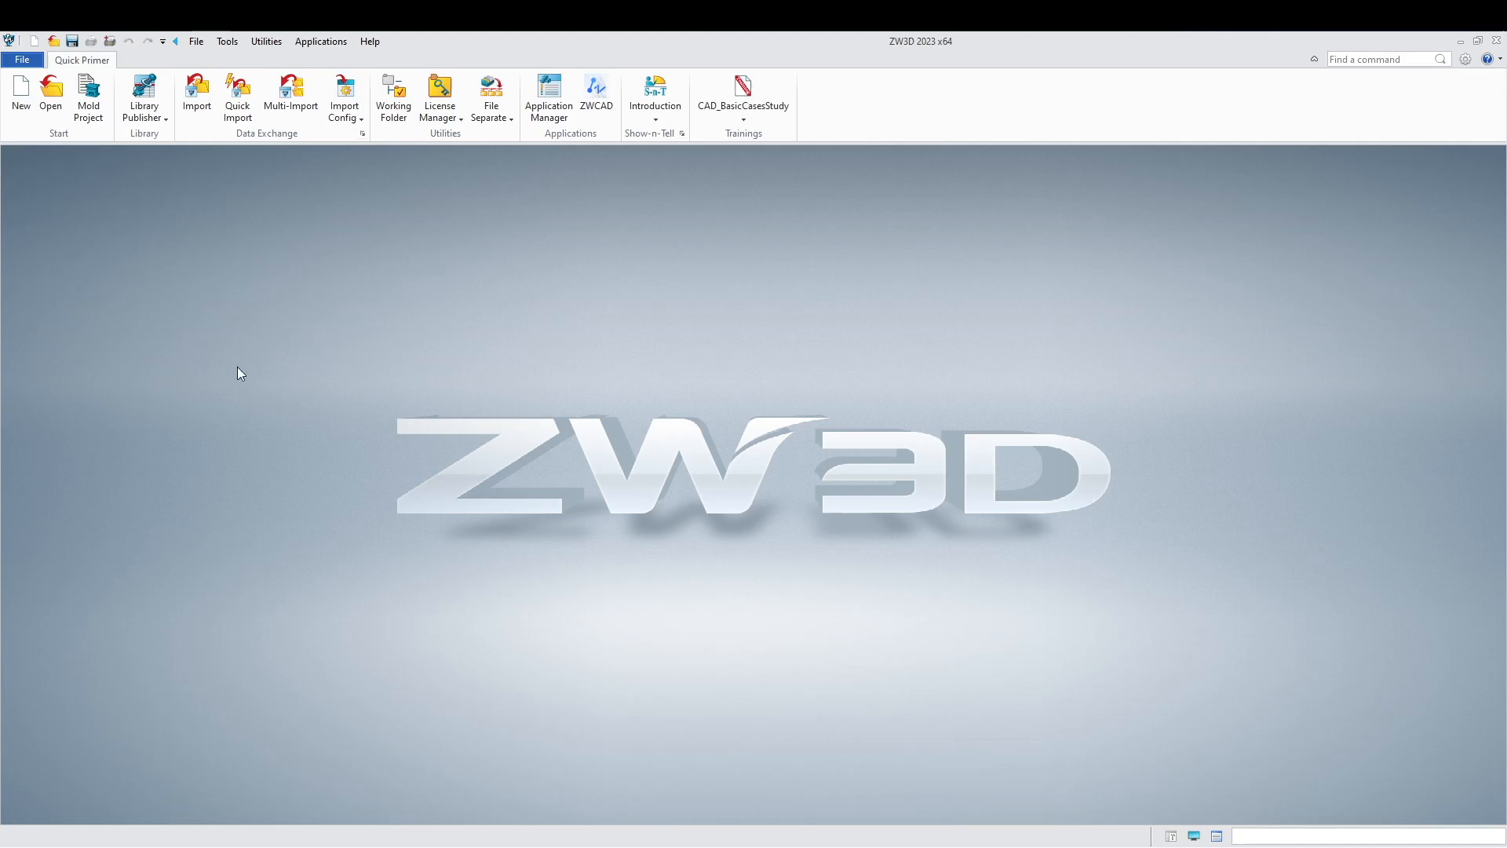
# - Create a new standard assembly file named Assembly_Exercise_4 with the default template
pyautogui.click(20, 100)
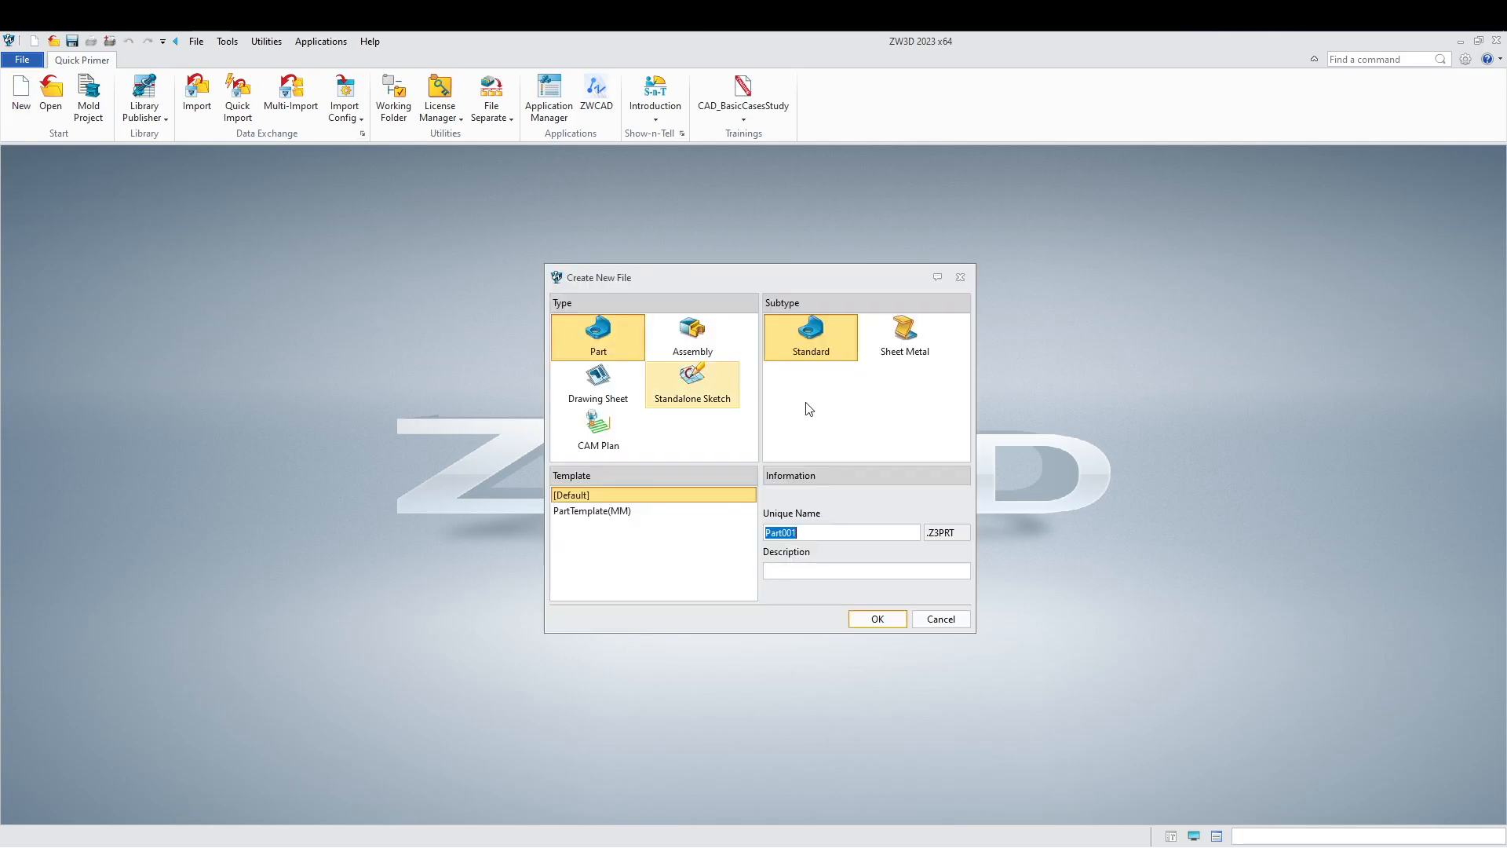
pyautogui.click(694, 339)
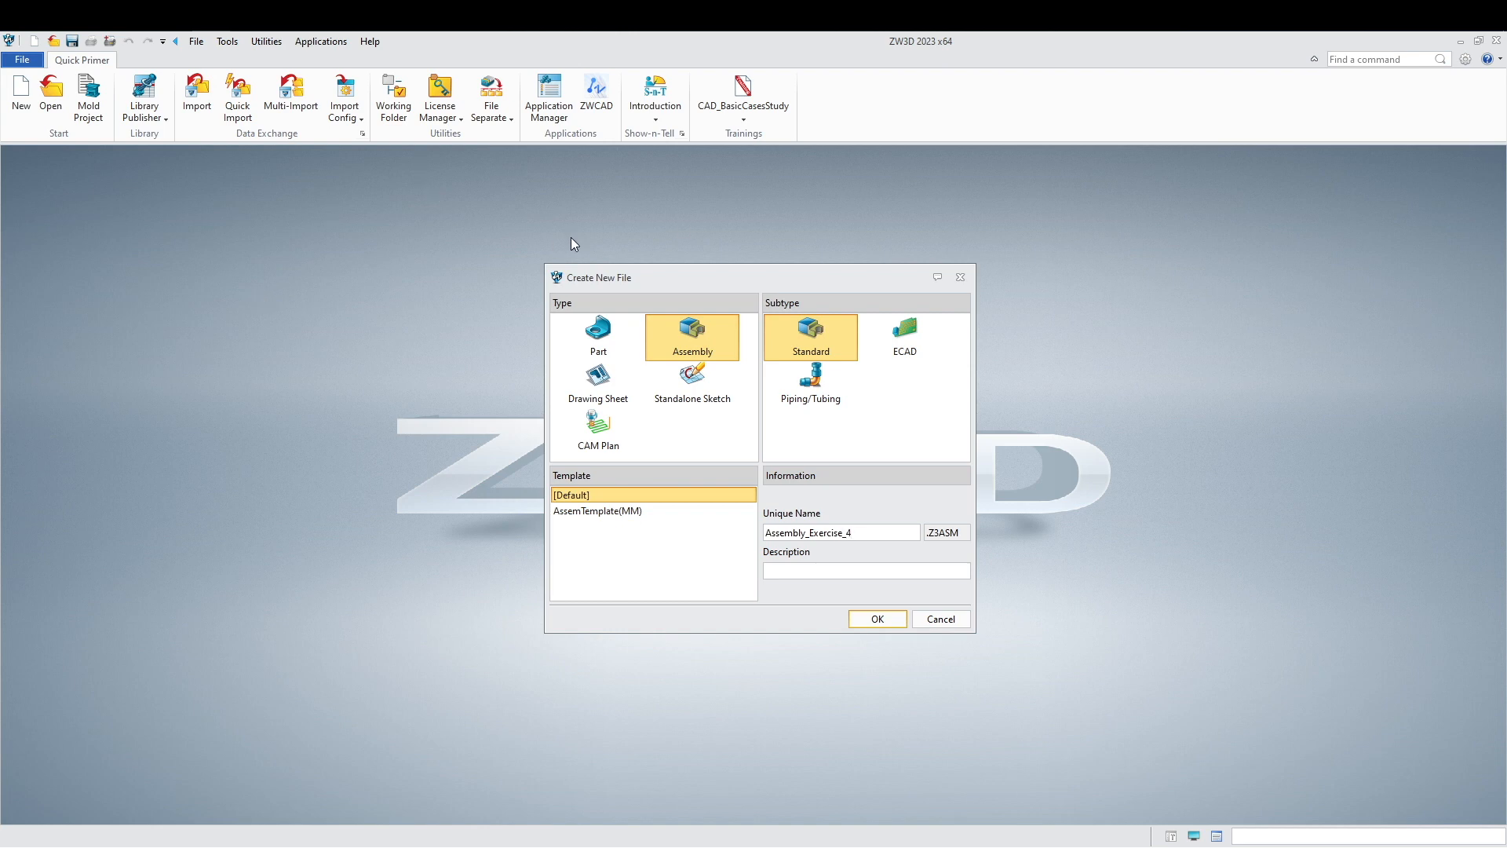
pyautogui.click(869, 619)
pyautogui.moveTo(680, 513); pyautogui.dragTo(620, 510, button='middle')
# - Start inserting a component and load Part_001 to Part_005 from the Assembly Exercise 4 folder under Cad Thinkers > Zw3D Assembly
pyautogui.rightClick(602, 445)
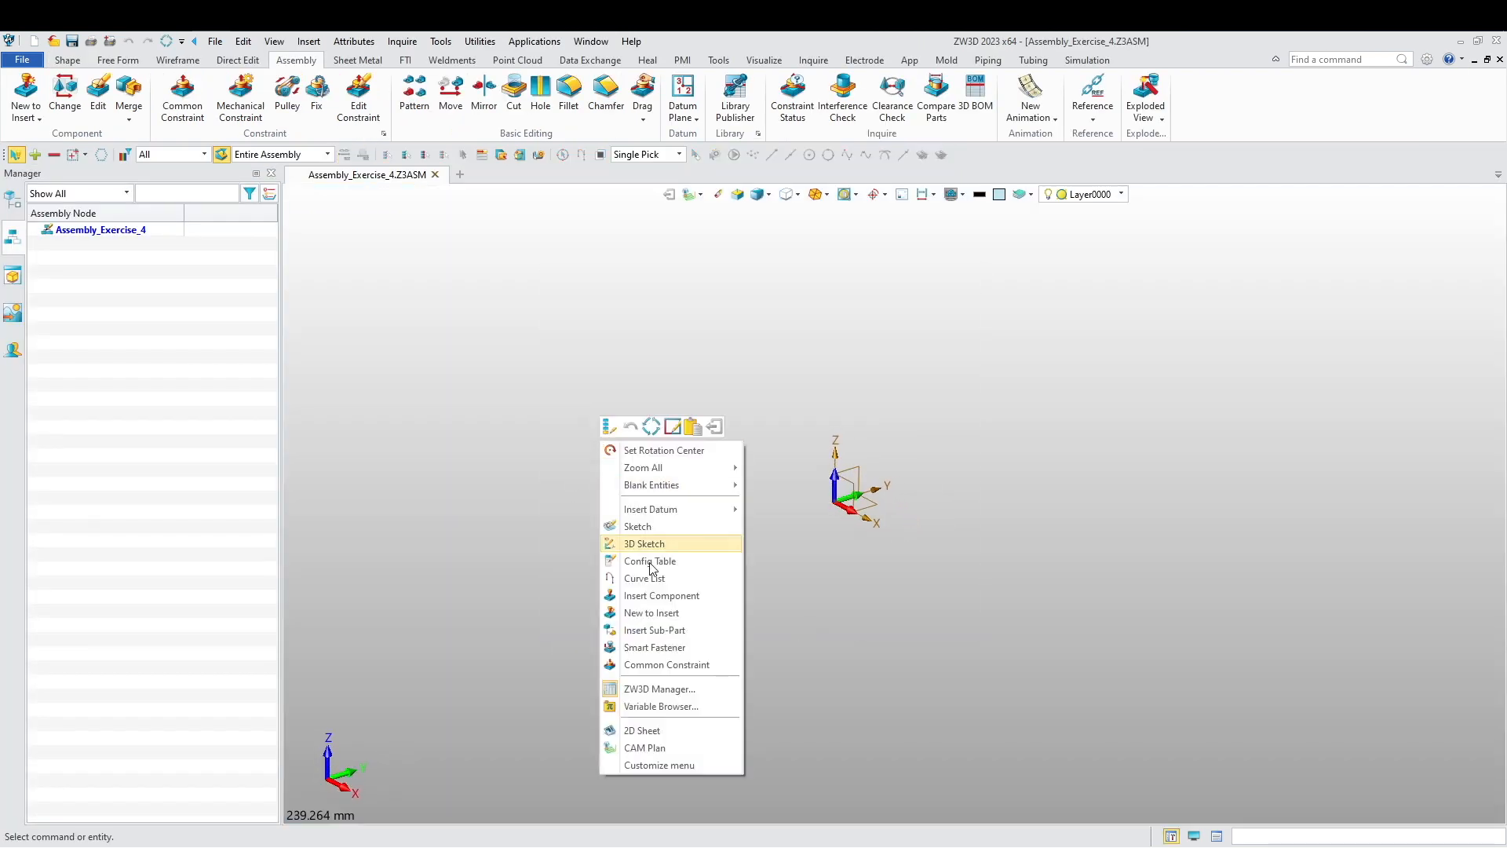
pyautogui.click(684, 596)
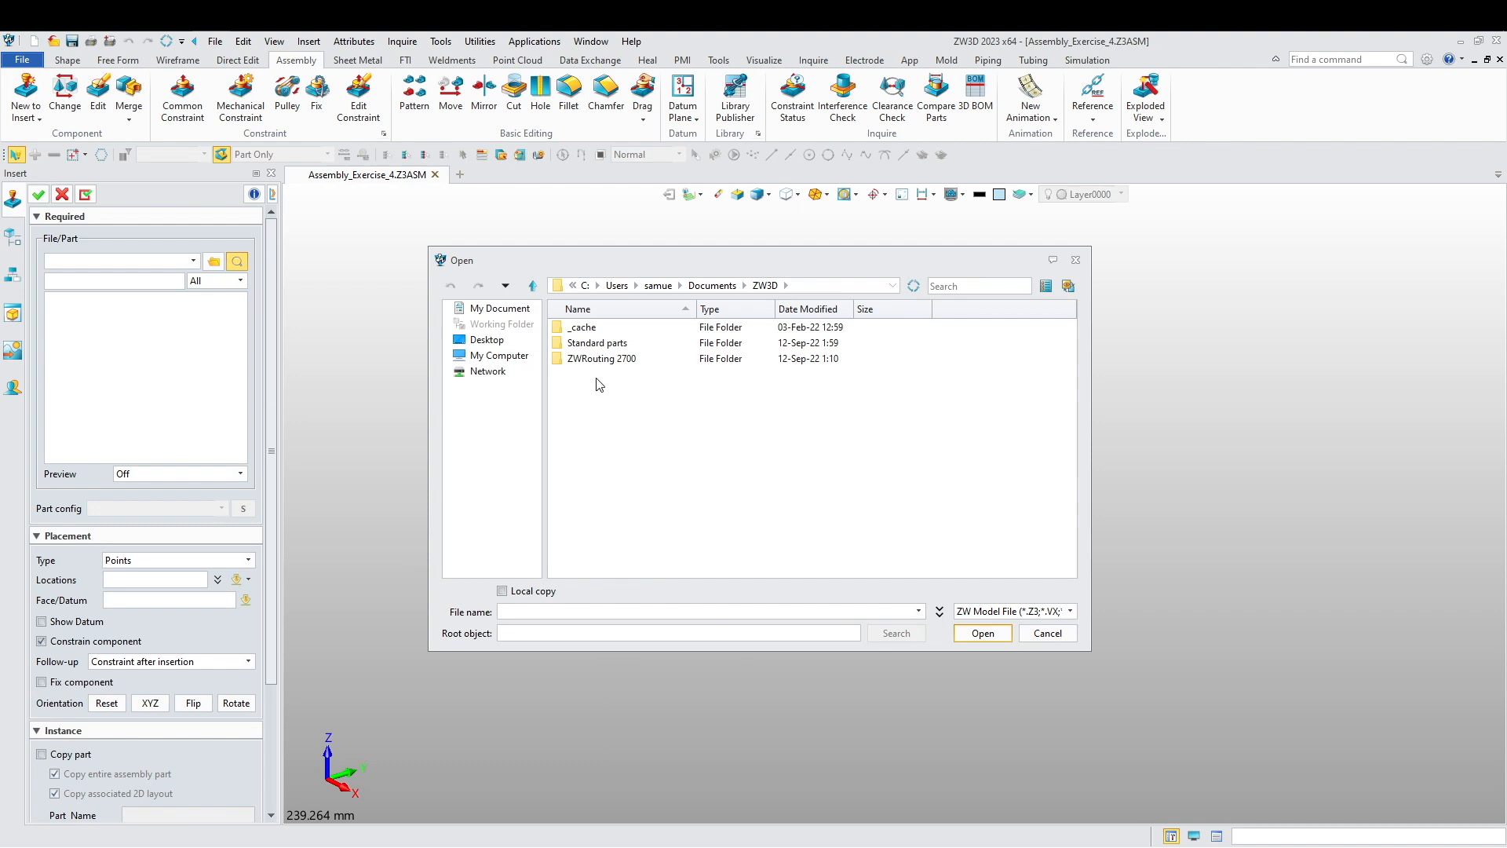
pyautogui.click(485, 339)
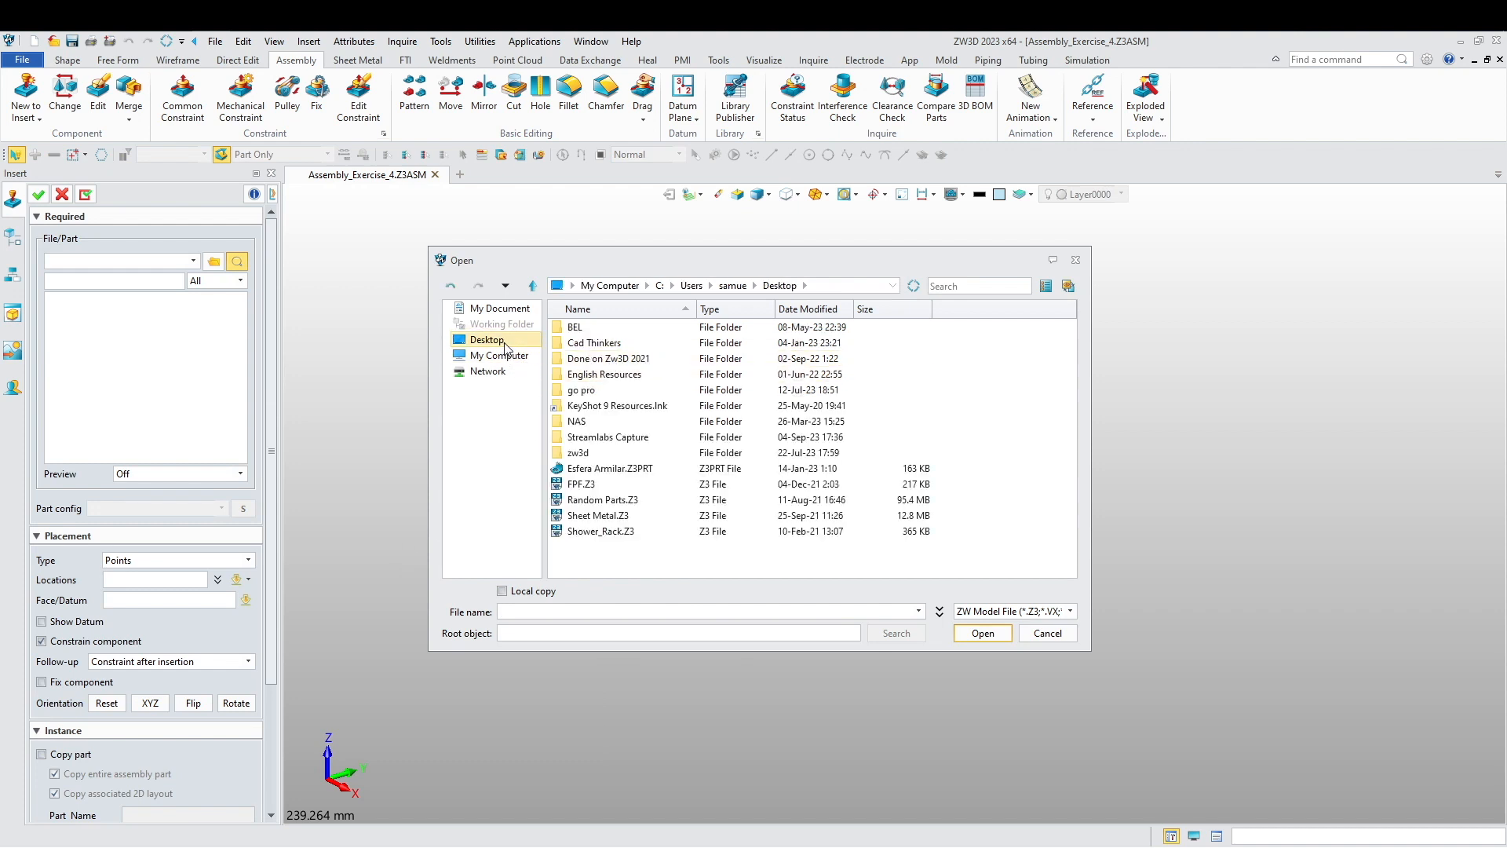
pyautogui.doubleClick(597, 343)
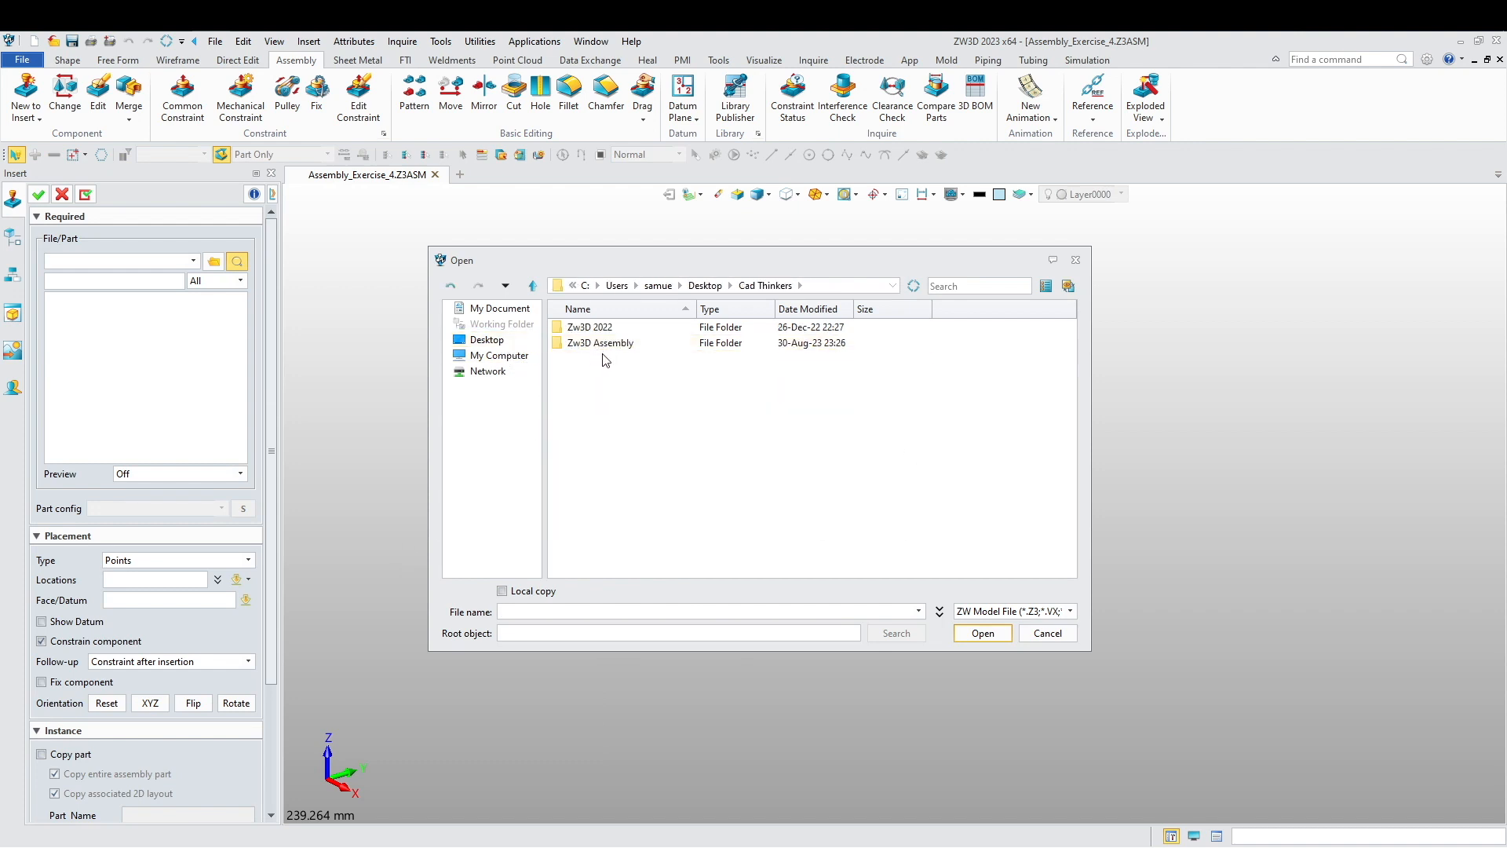
pyautogui.doubleClick(601, 343)
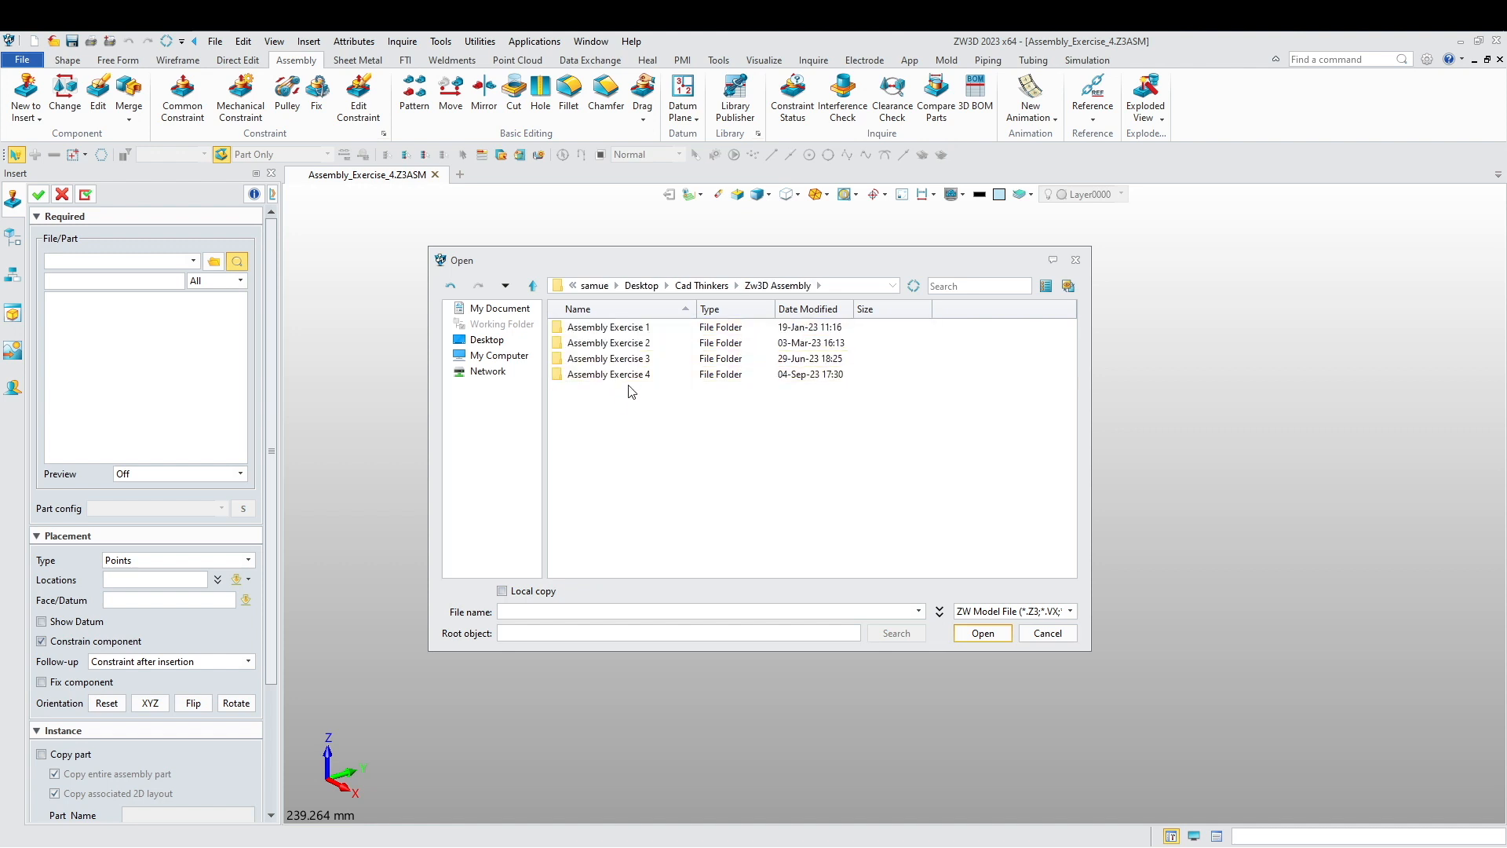
pyautogui.doubleClick(608, 374)
pyautogui.click(598, 342)
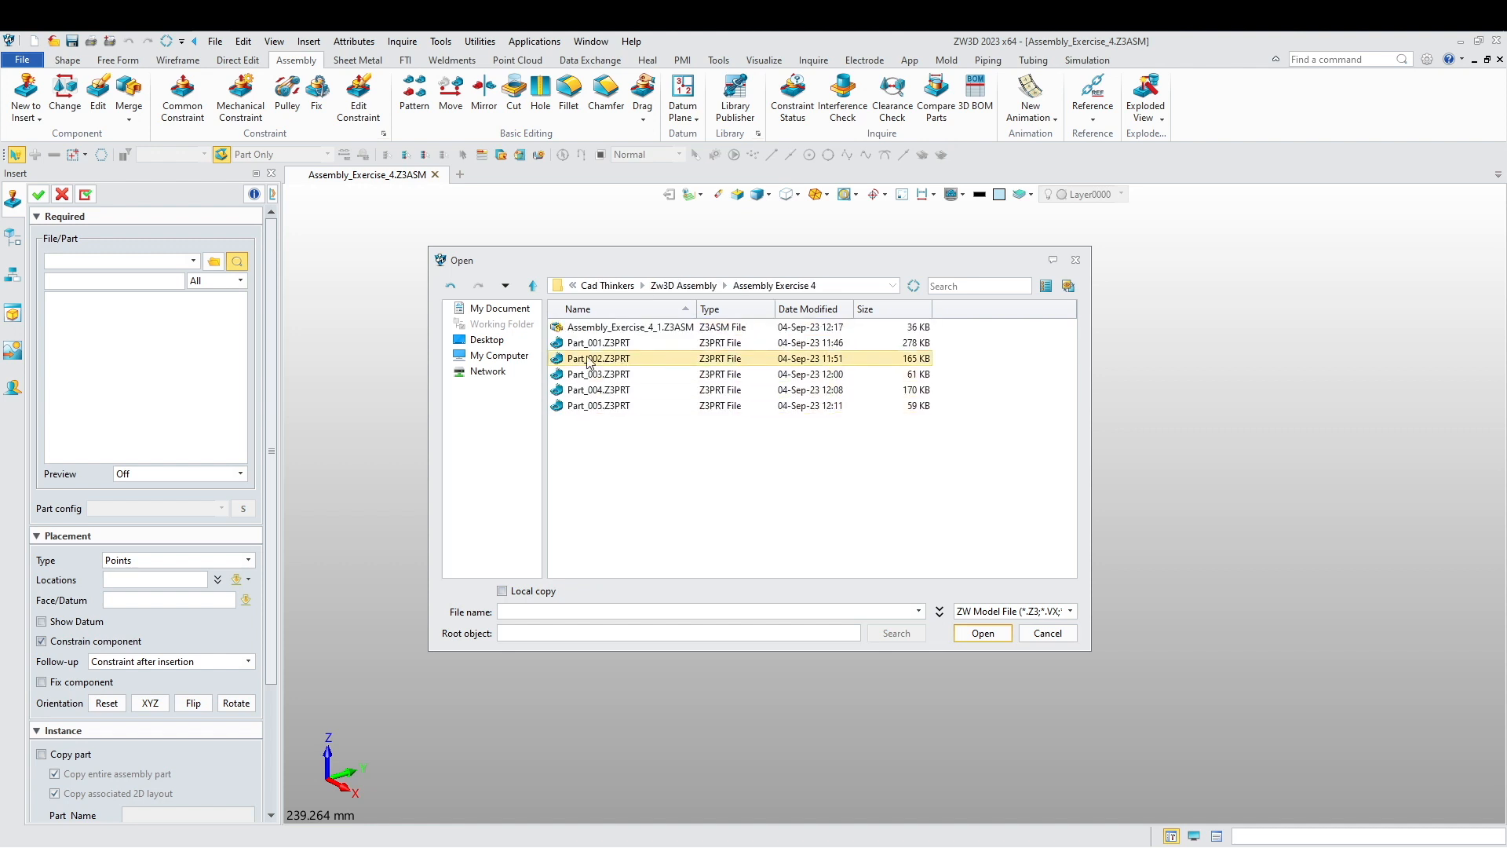
pyautogui.keyDown('shift'); pyautogui.click(606, 406); pyautogui.keyUp('shift')
pyautogui.rightClick(606, 406)
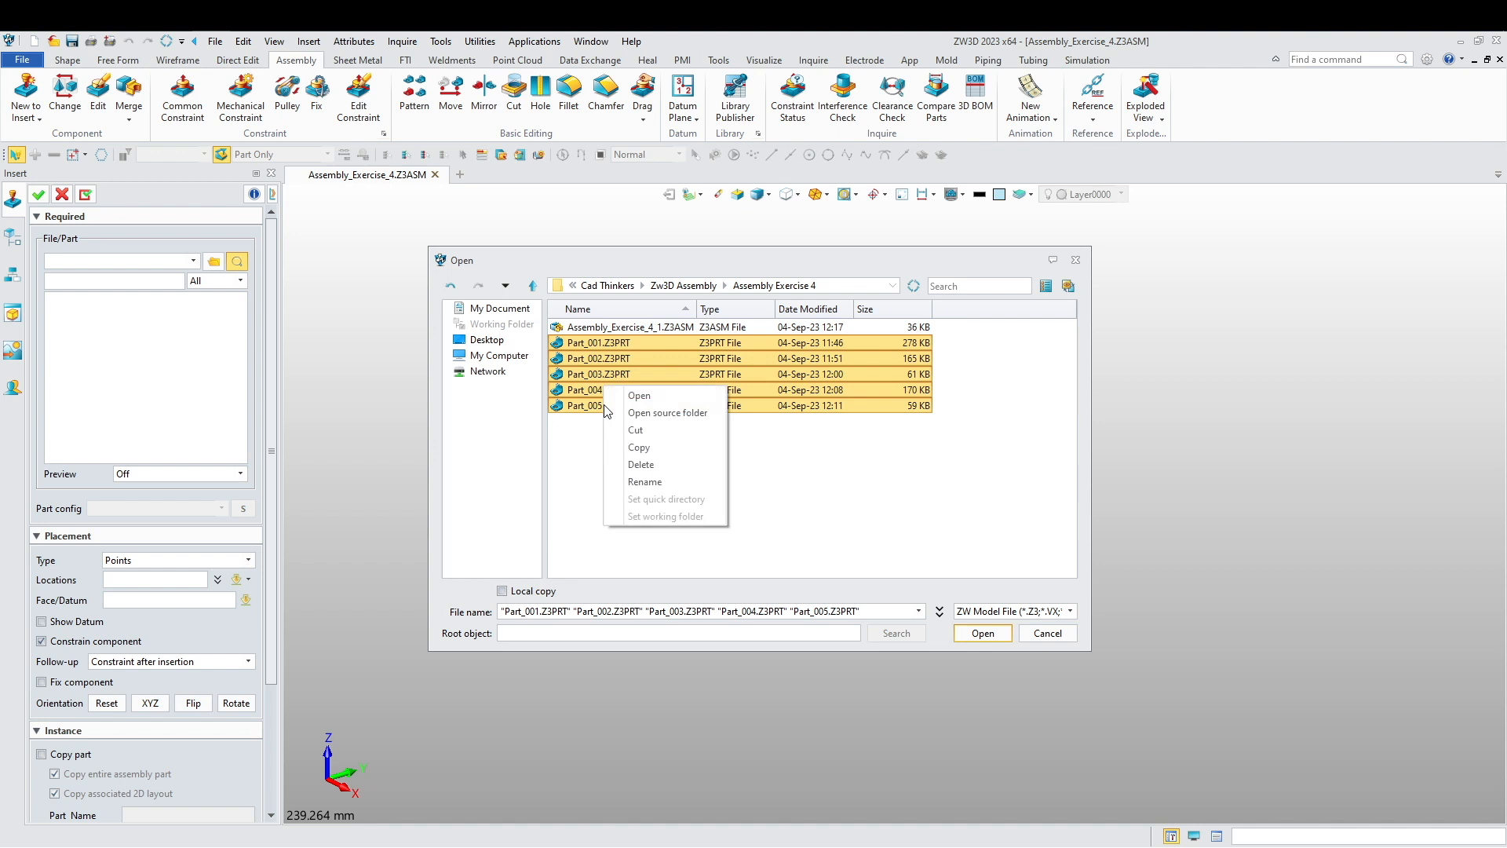
pyautogui.click(639, 395)
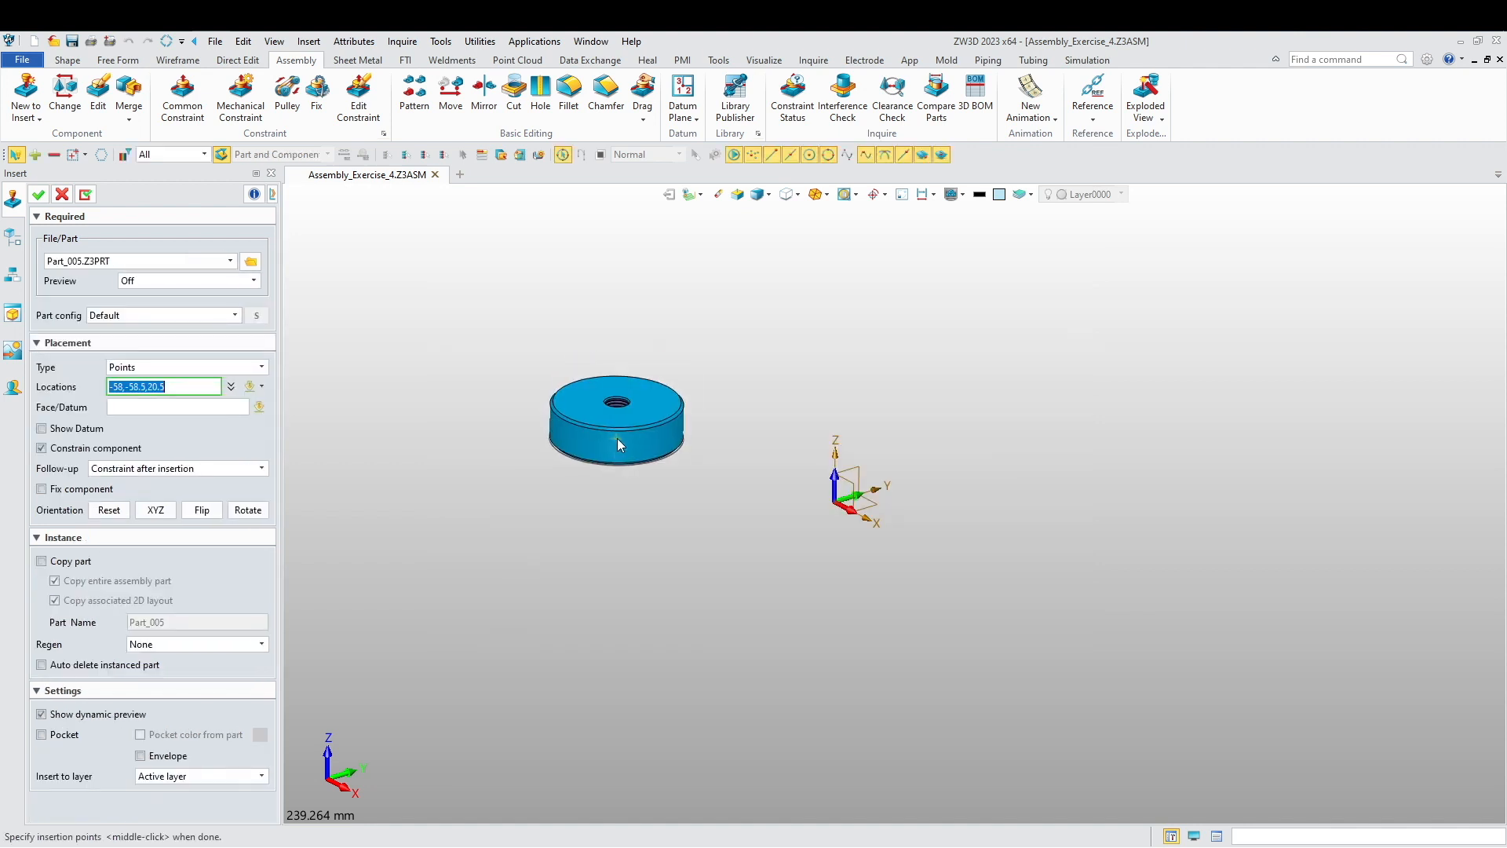
# - Check the list of loaded insert files and load Part_001 to Part_005 again from the Assembly Exercise 4 folder
pyautogui.click(230, 260)
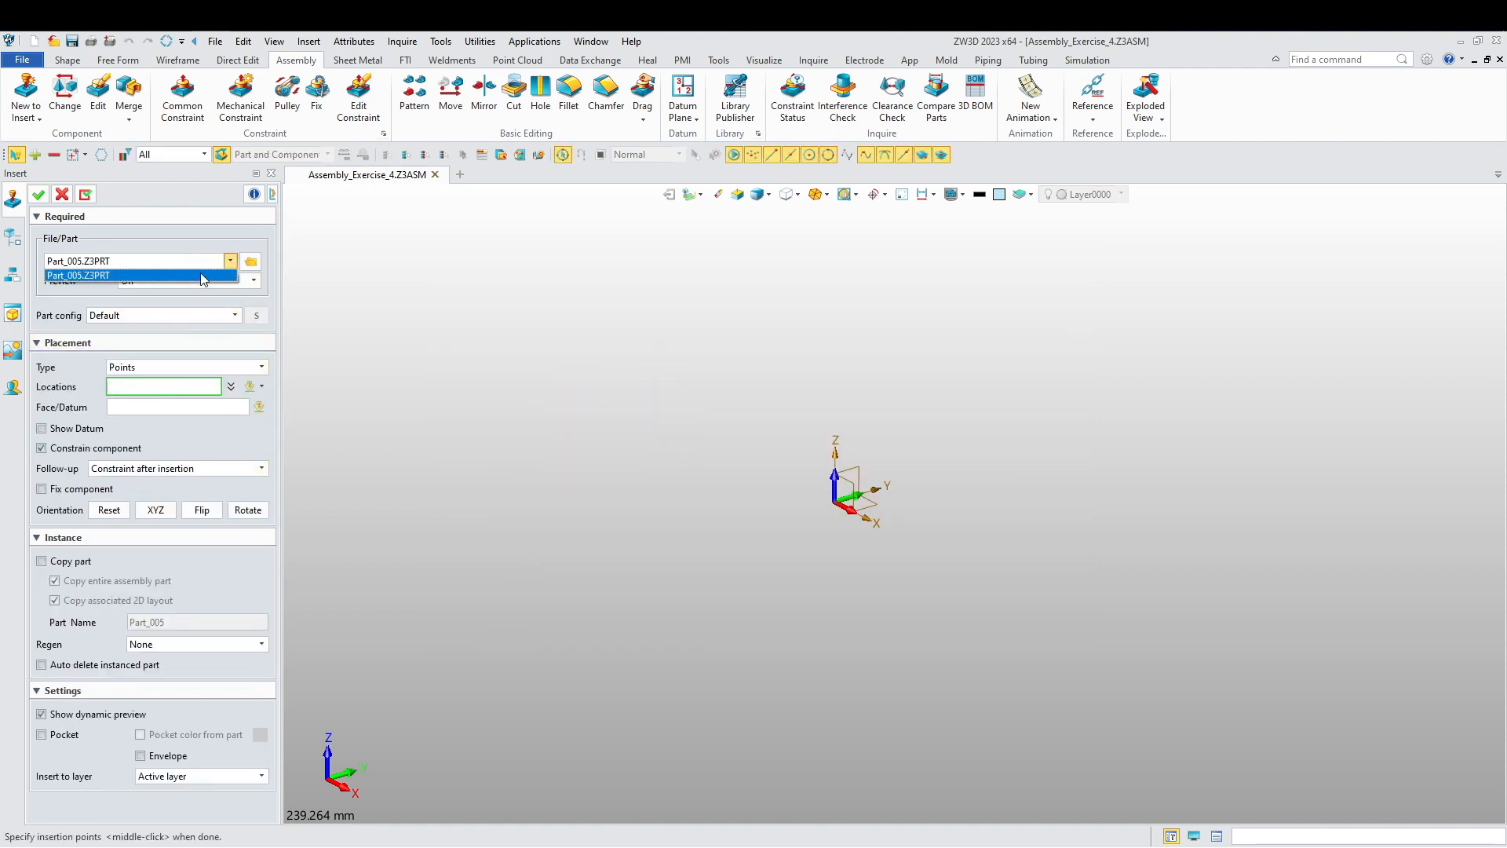
pyautogui.click(218, 264)
pyautogui.click(203, 264)
pyautogui.click(203, 263)
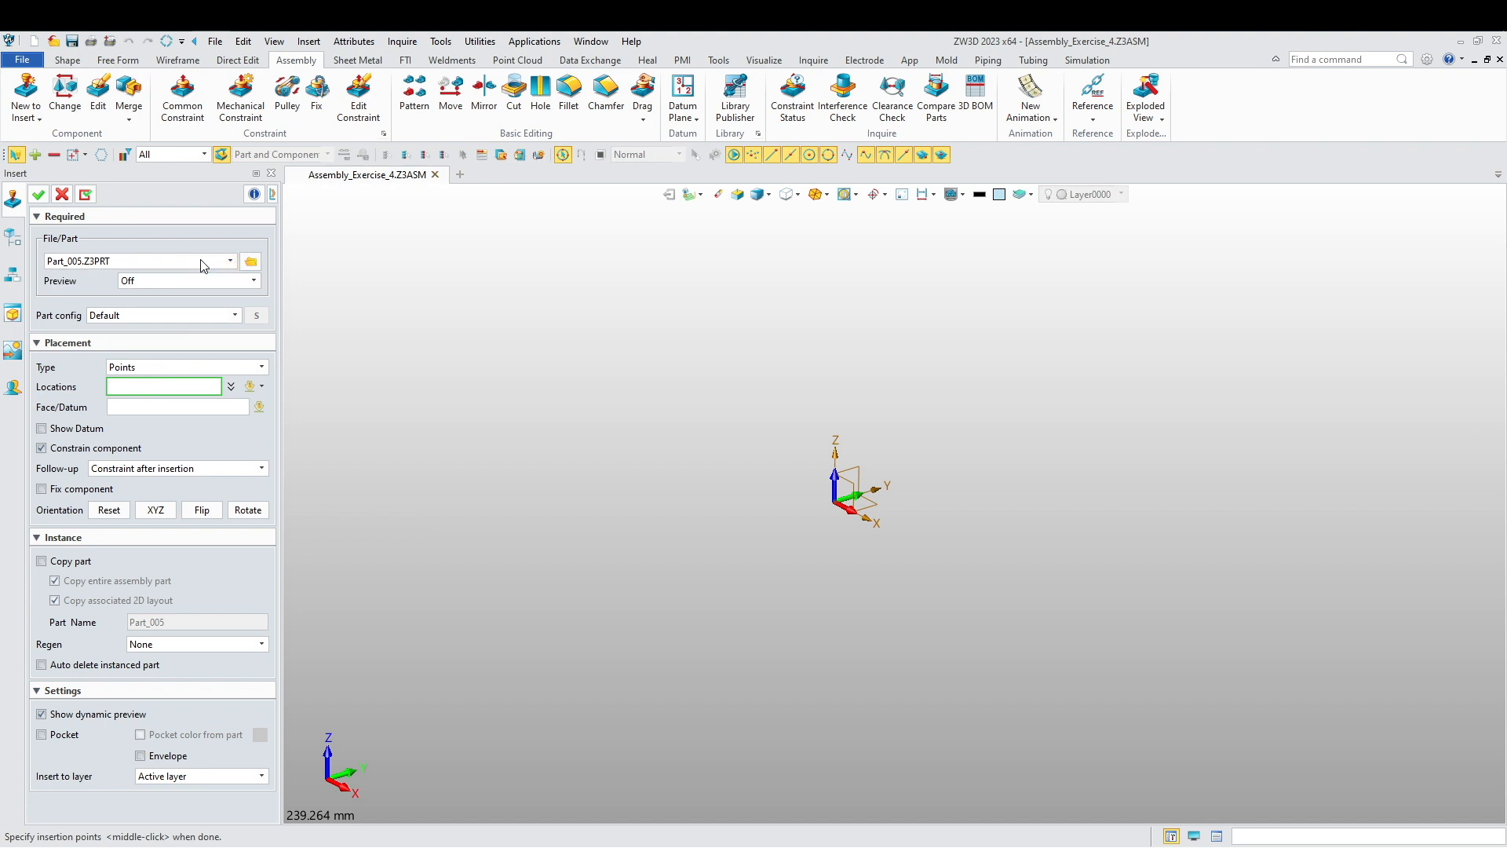
pyautogui.click(250, 260)
pyautogui.click(585, 320)
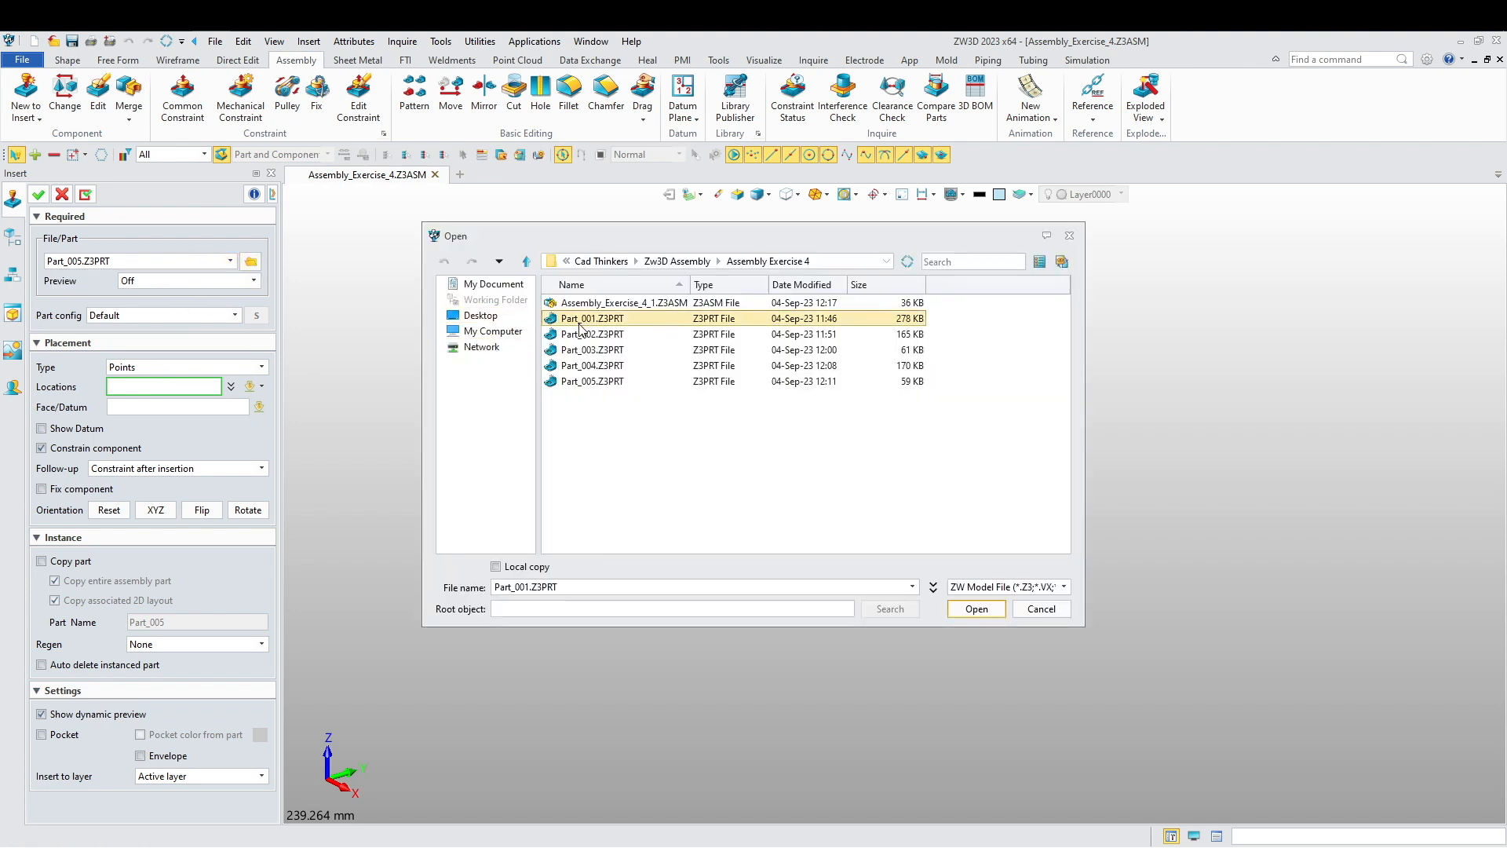
pyautogui.keyDown('shift'); pyautogui.click(590, 382); pyautogui.keyUp('shift')
pyautogui.click(979, 611)
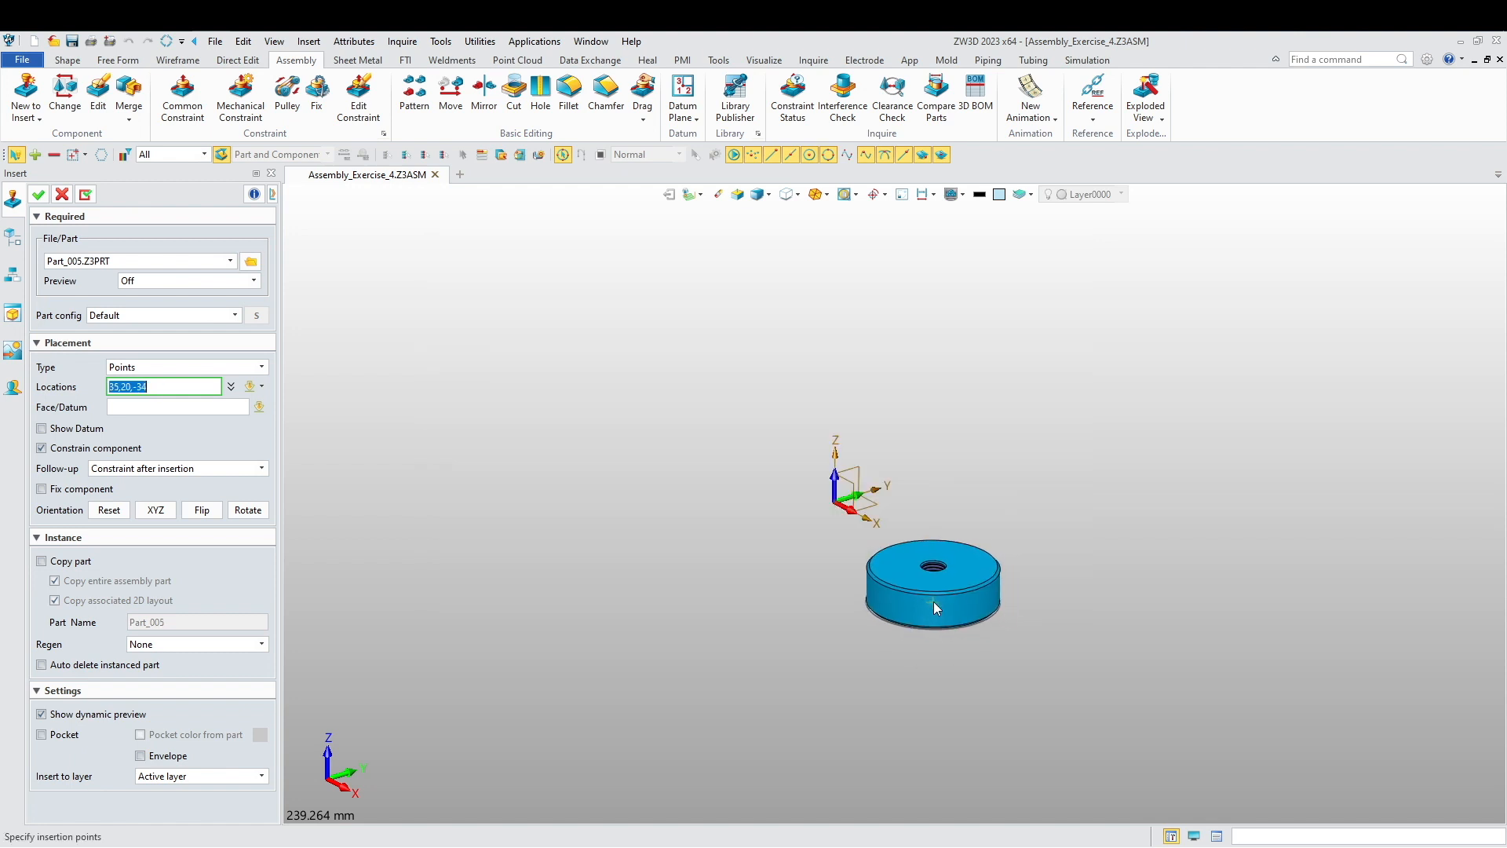
# - Choose Part_001 as the component to insert and place one instance in free space near the assembly origin
pyautogui.click(208, 262)
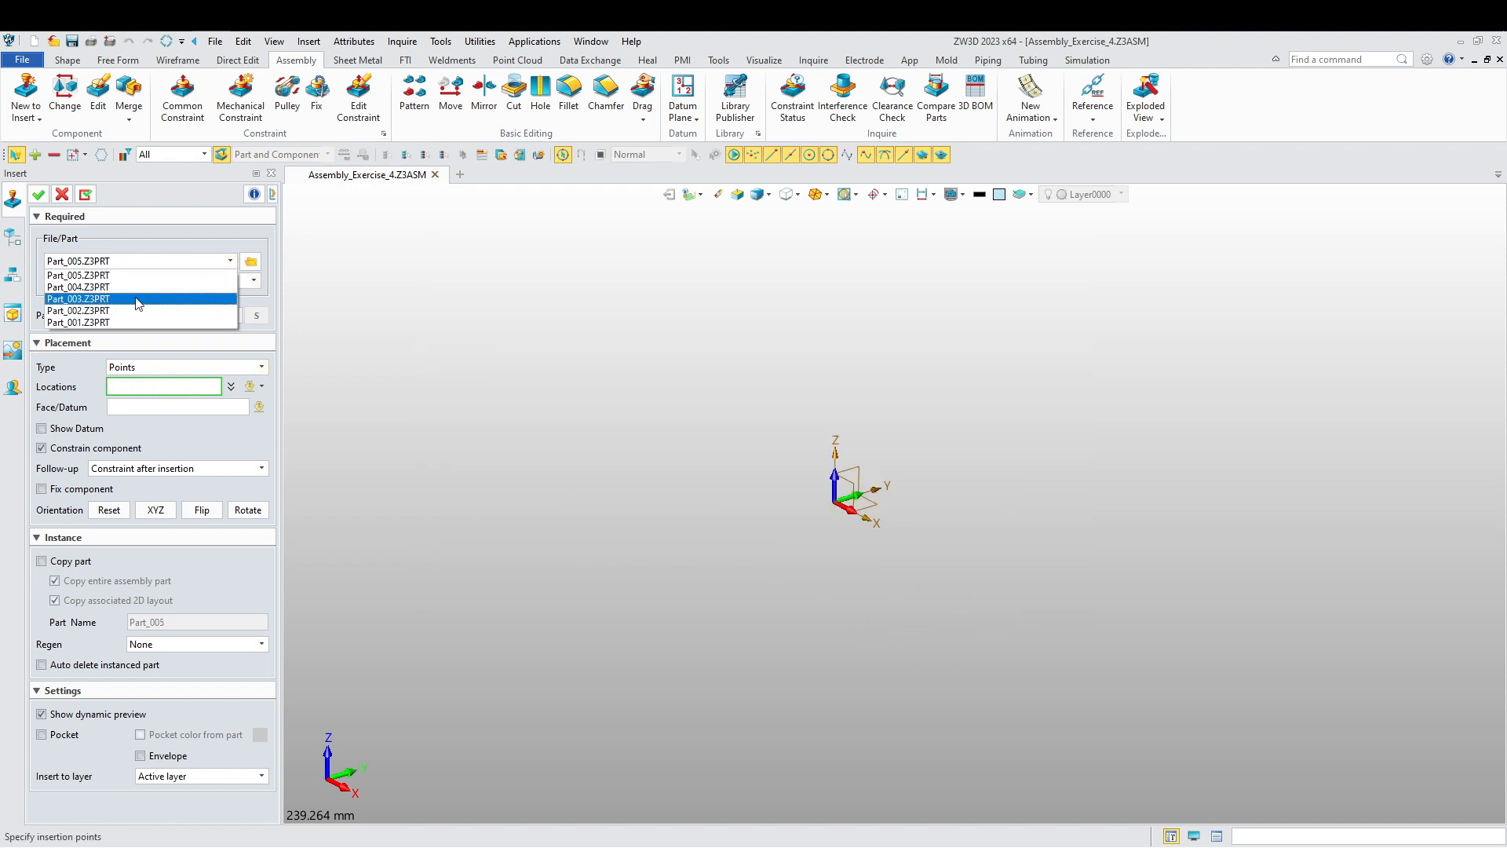
pyautogui.click(197, 322)
pyautogui.scroll(-5, 706, 549)
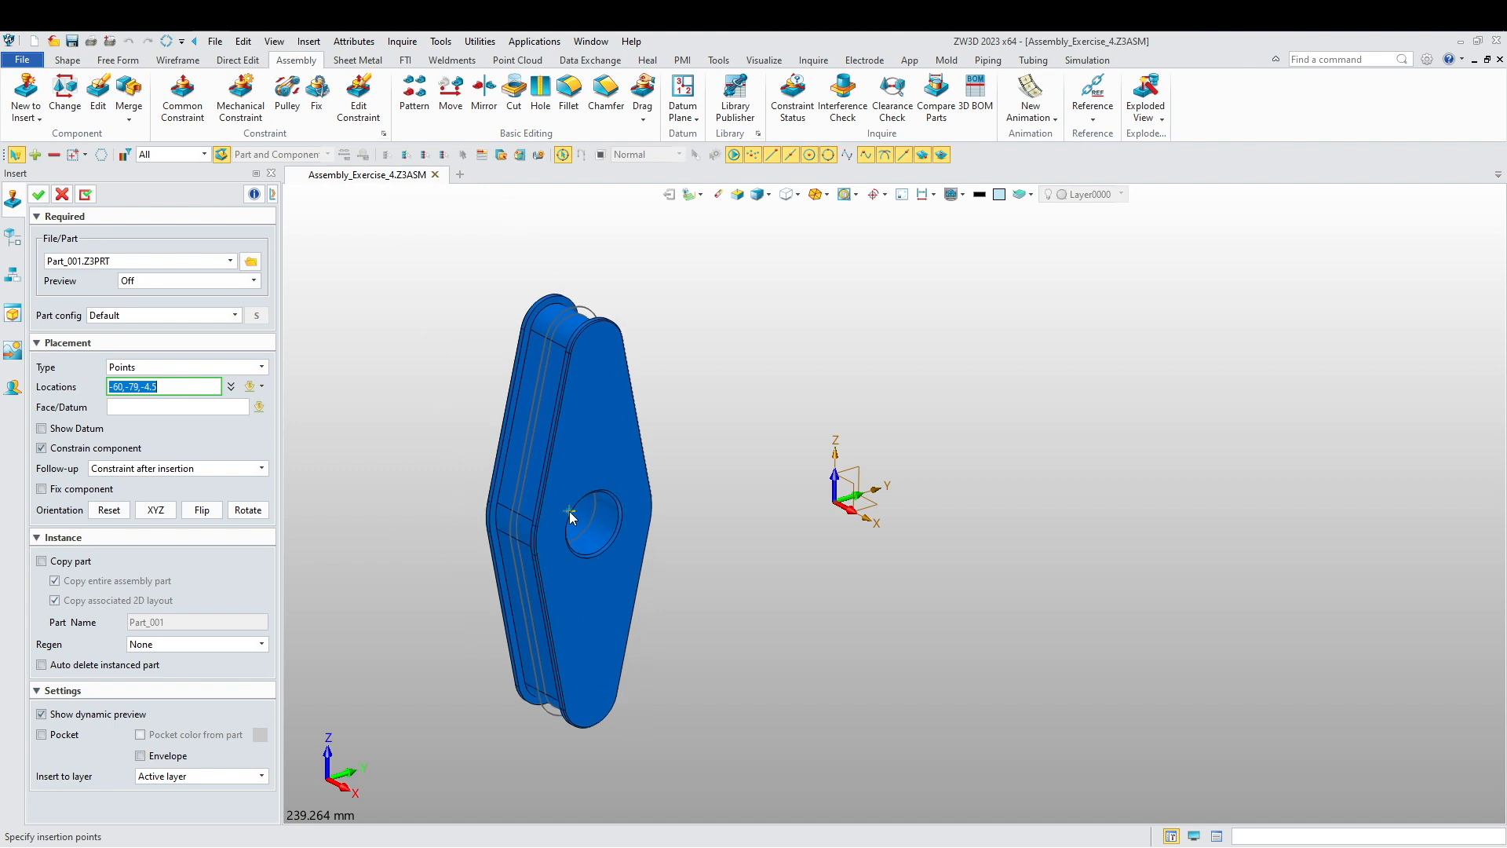
pyautogui.write('-65,-100,-25')
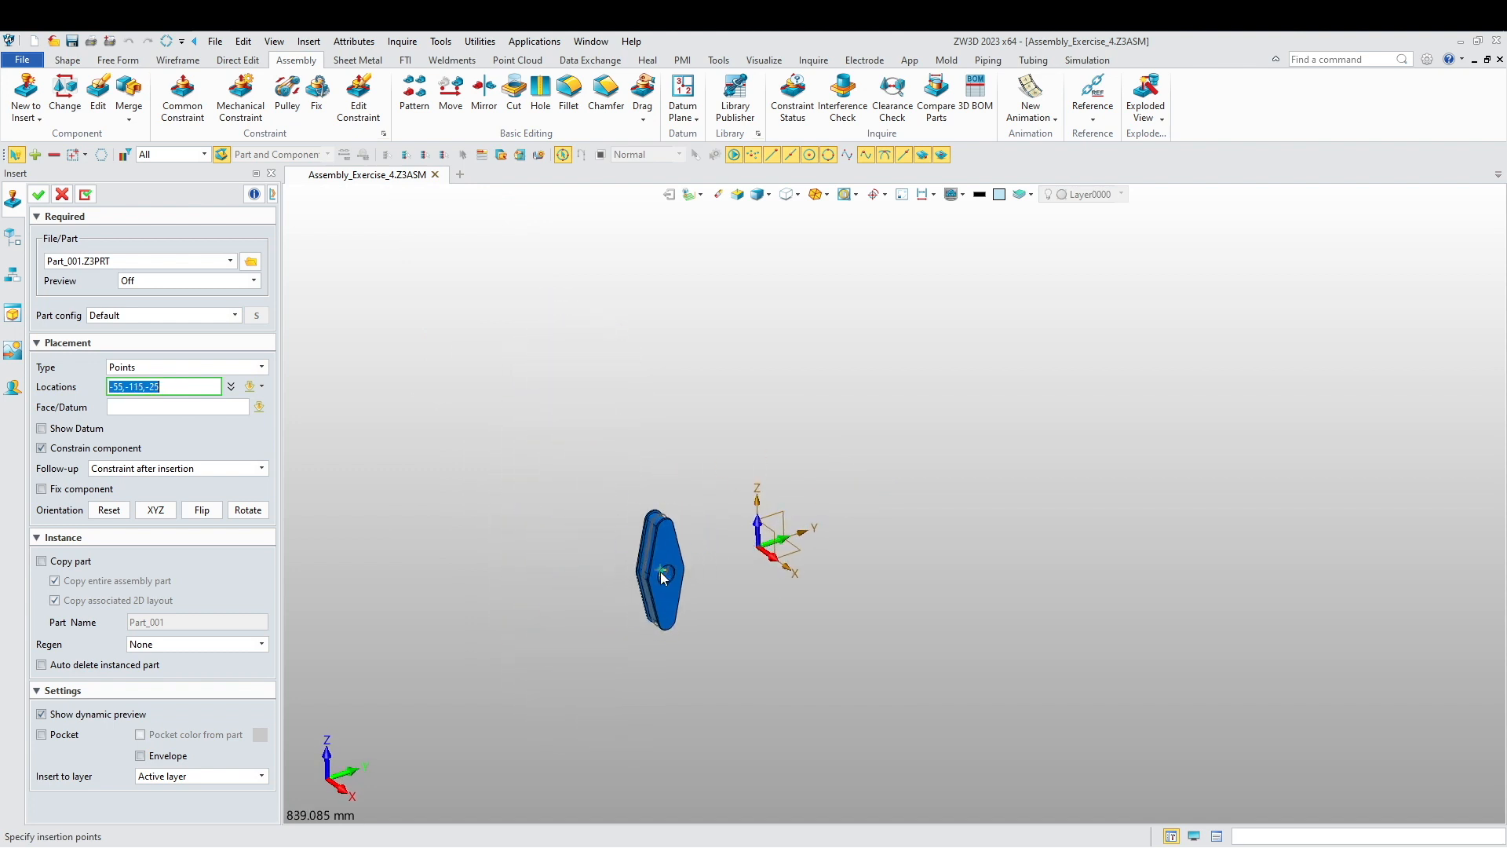
pyautogui.click(661, 572)
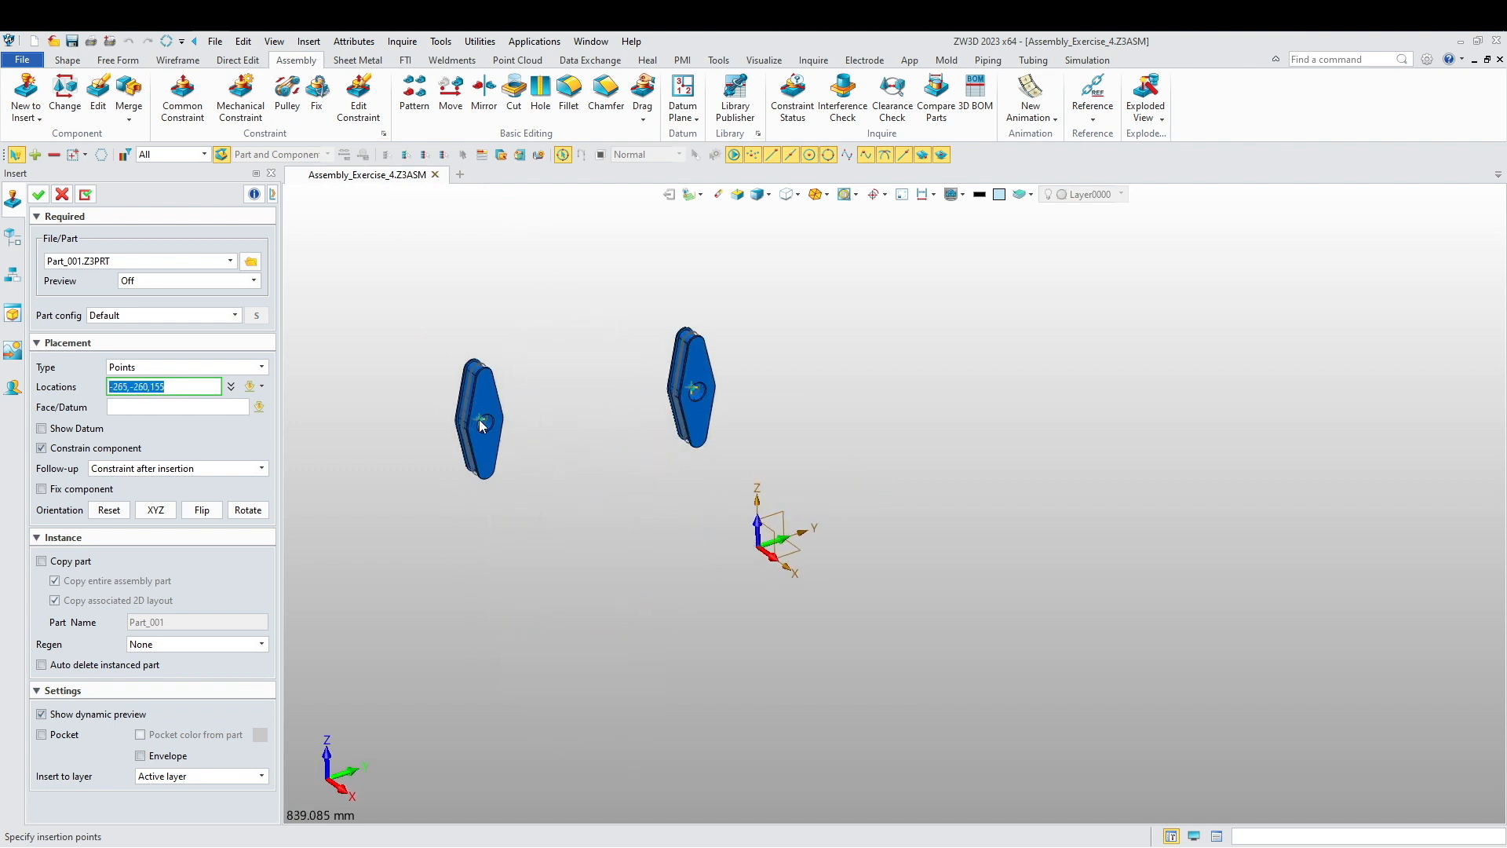
pyautogui.click(38, 196)
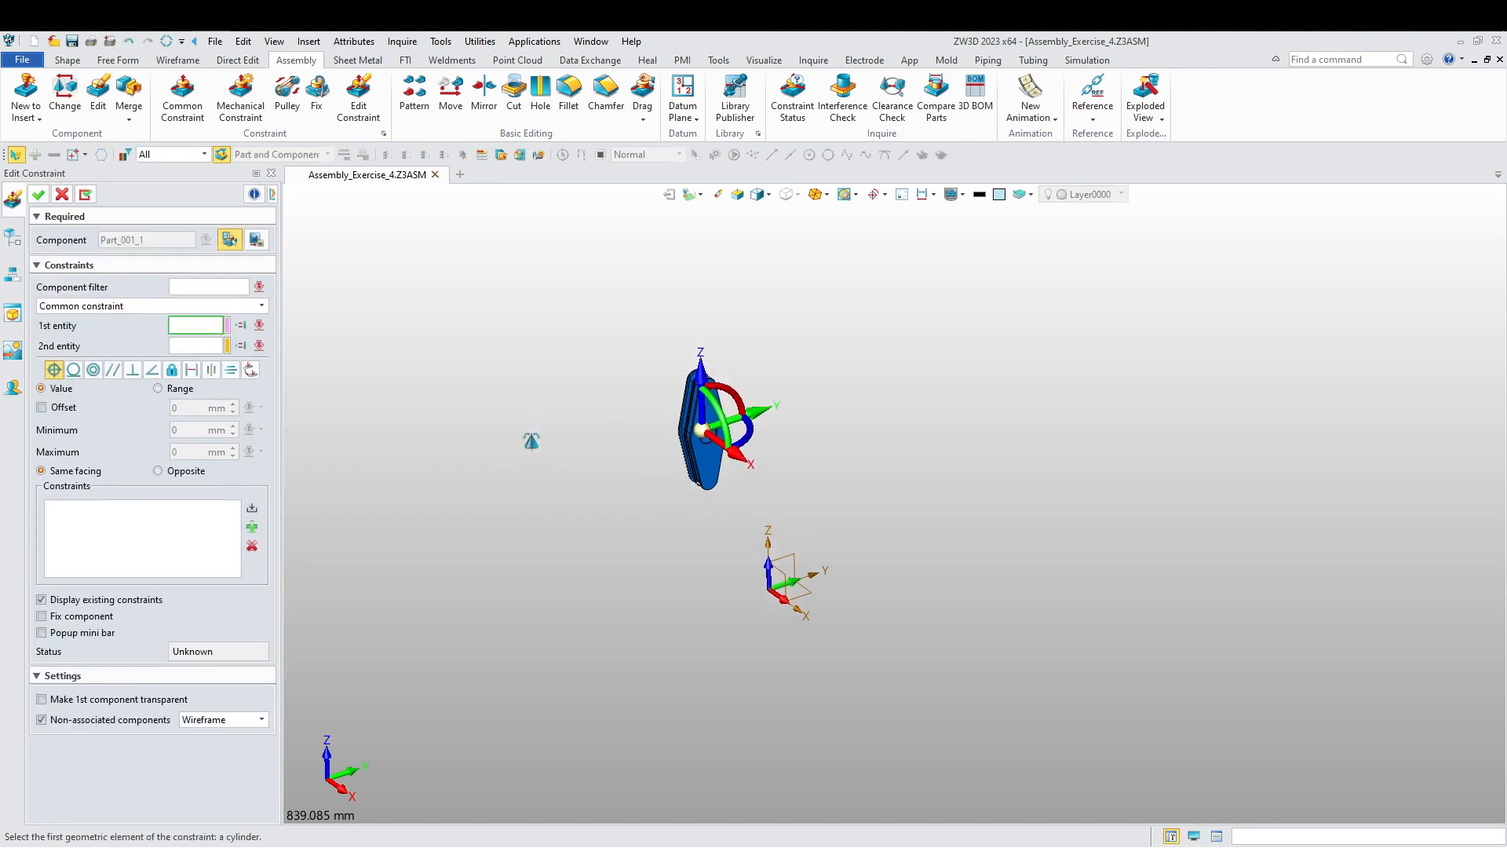
# - Add a concentric constraint between the central hole of Part_001 and the X axis of the assembly's default coordinate system
pyautogui.click(93, 369)
pyautogui.scroll(10, 869, 444)
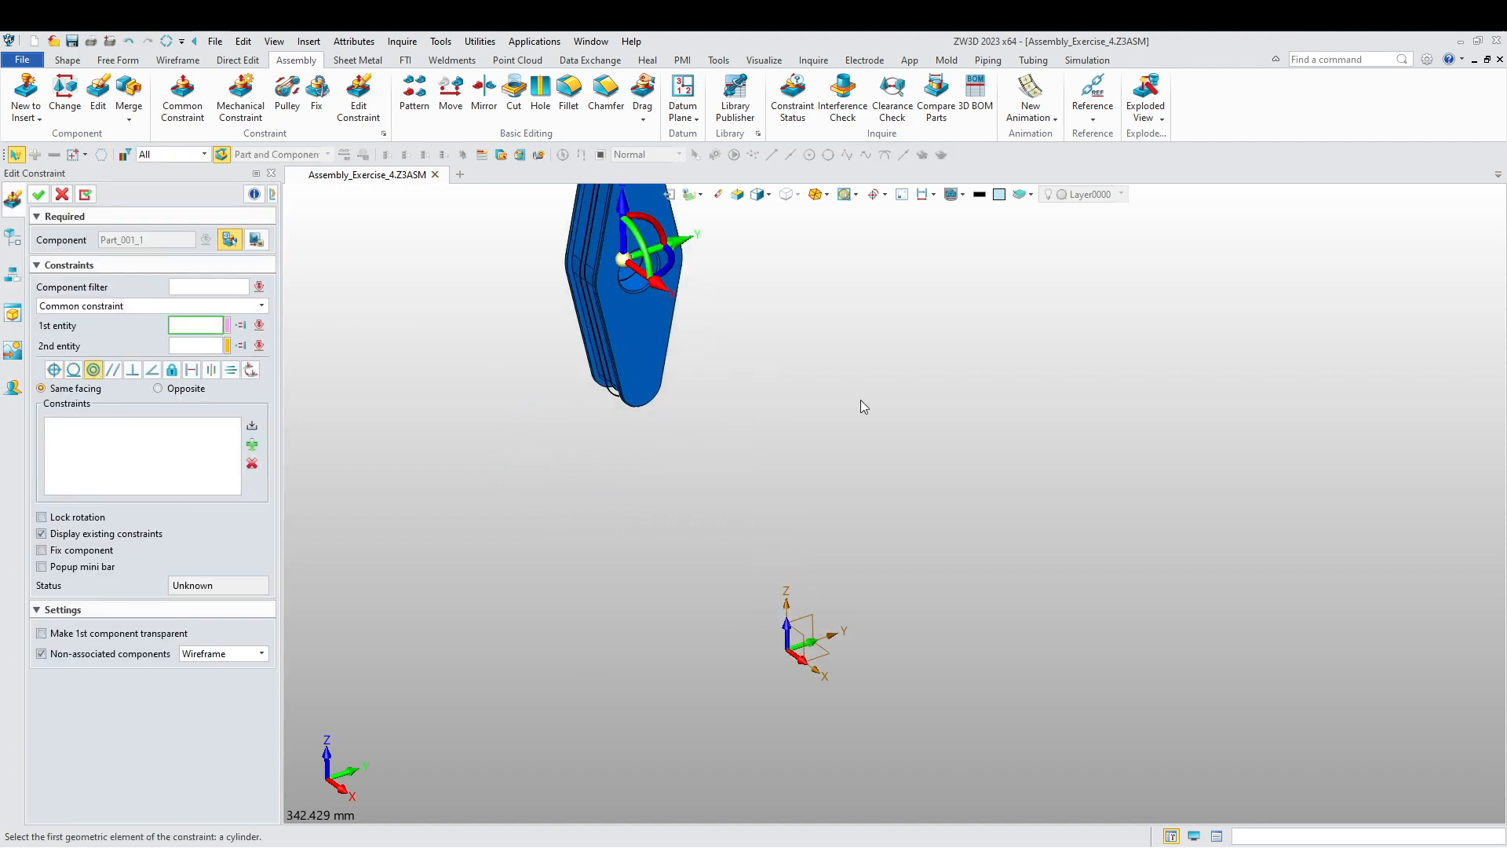
pyautogui.click(704, 373)
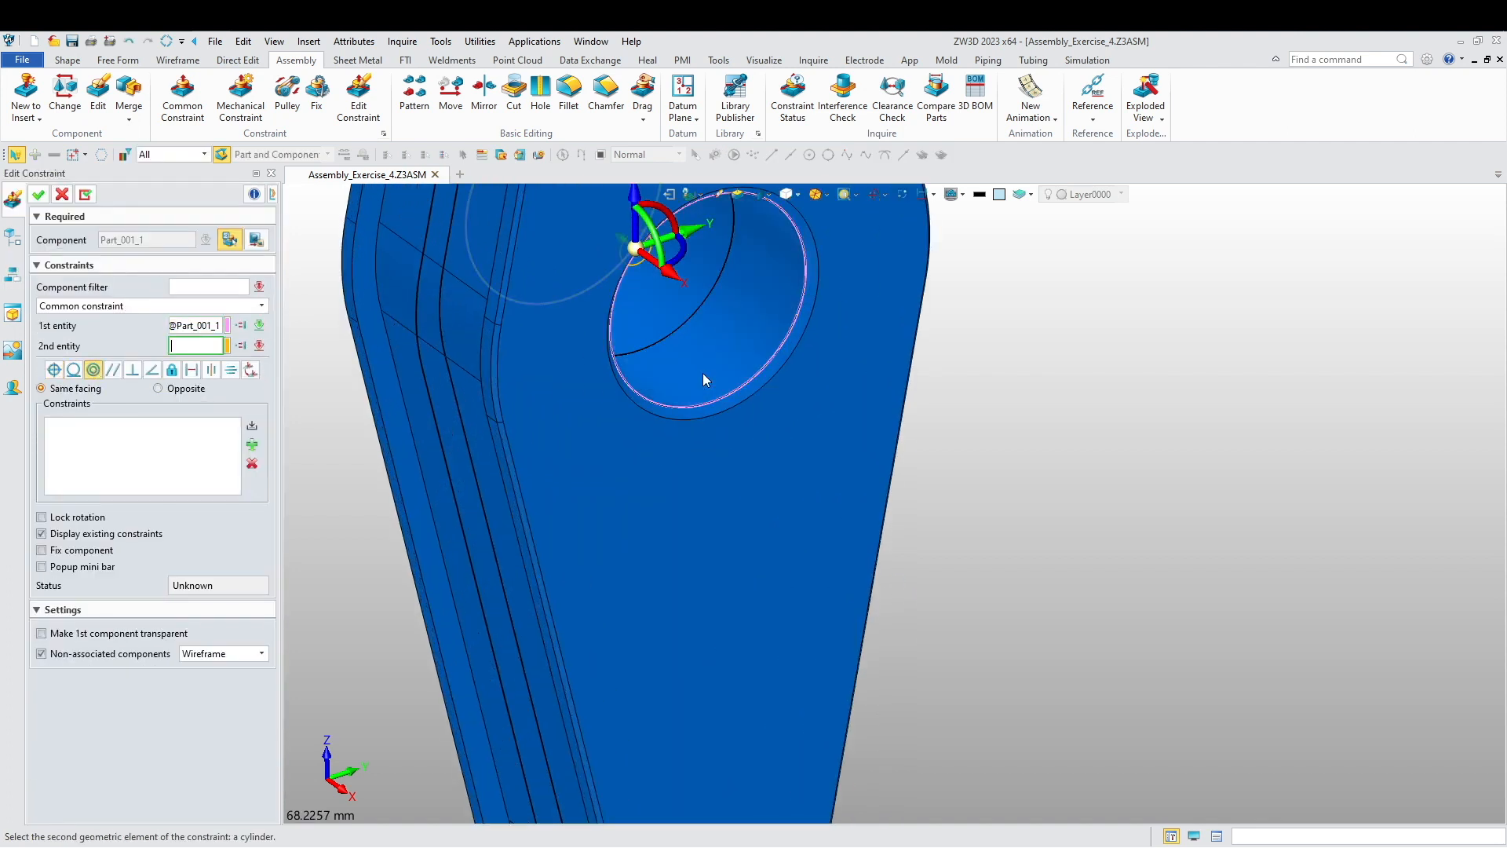
pyautogui.scroll(-5, 719, 393)
pyautogui.scroll(3, 795, 647)
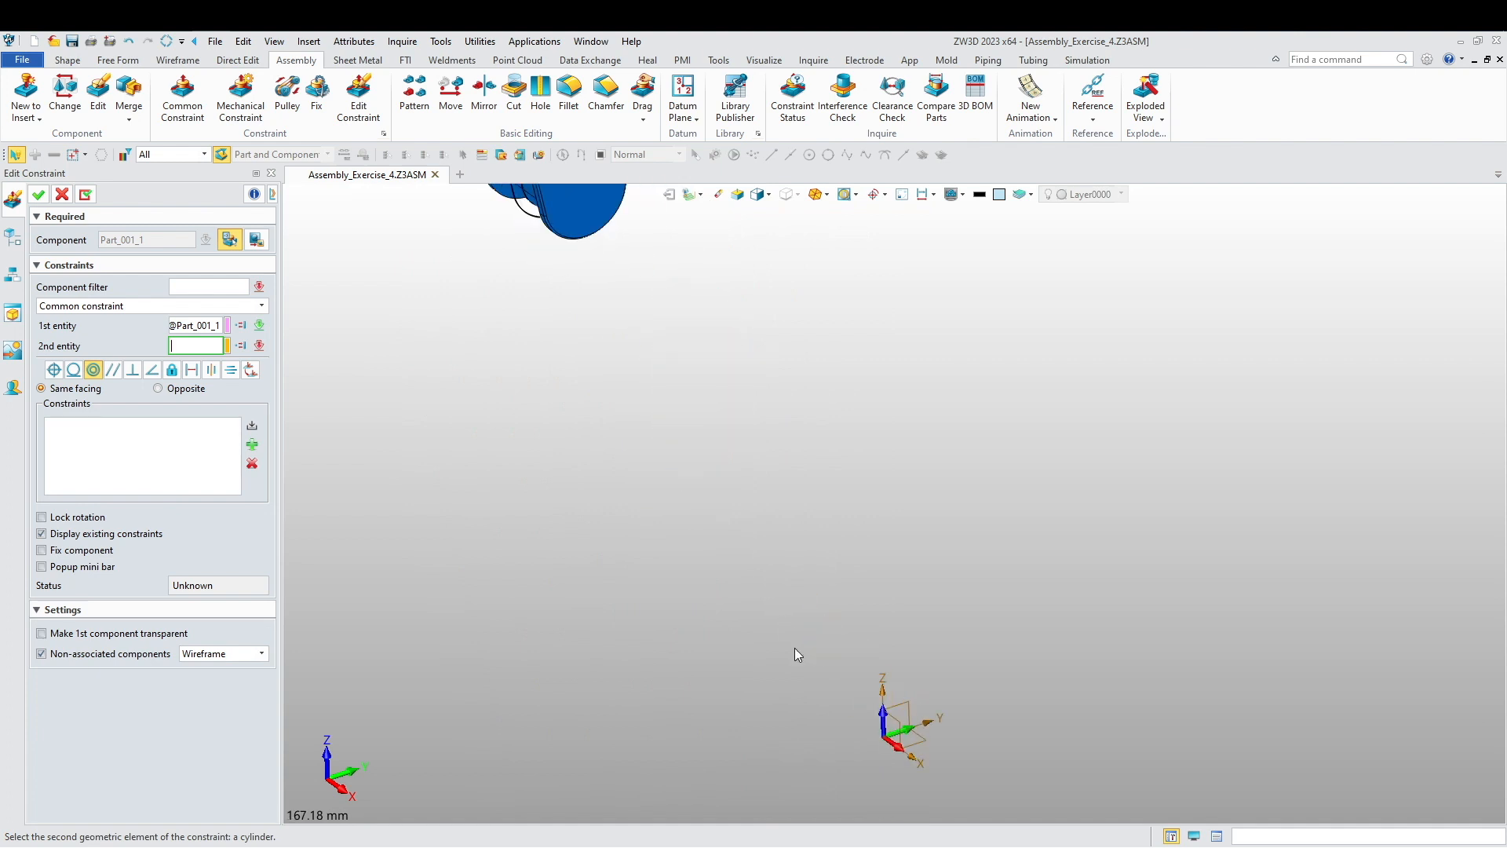
pyautogui.click(913, 764)
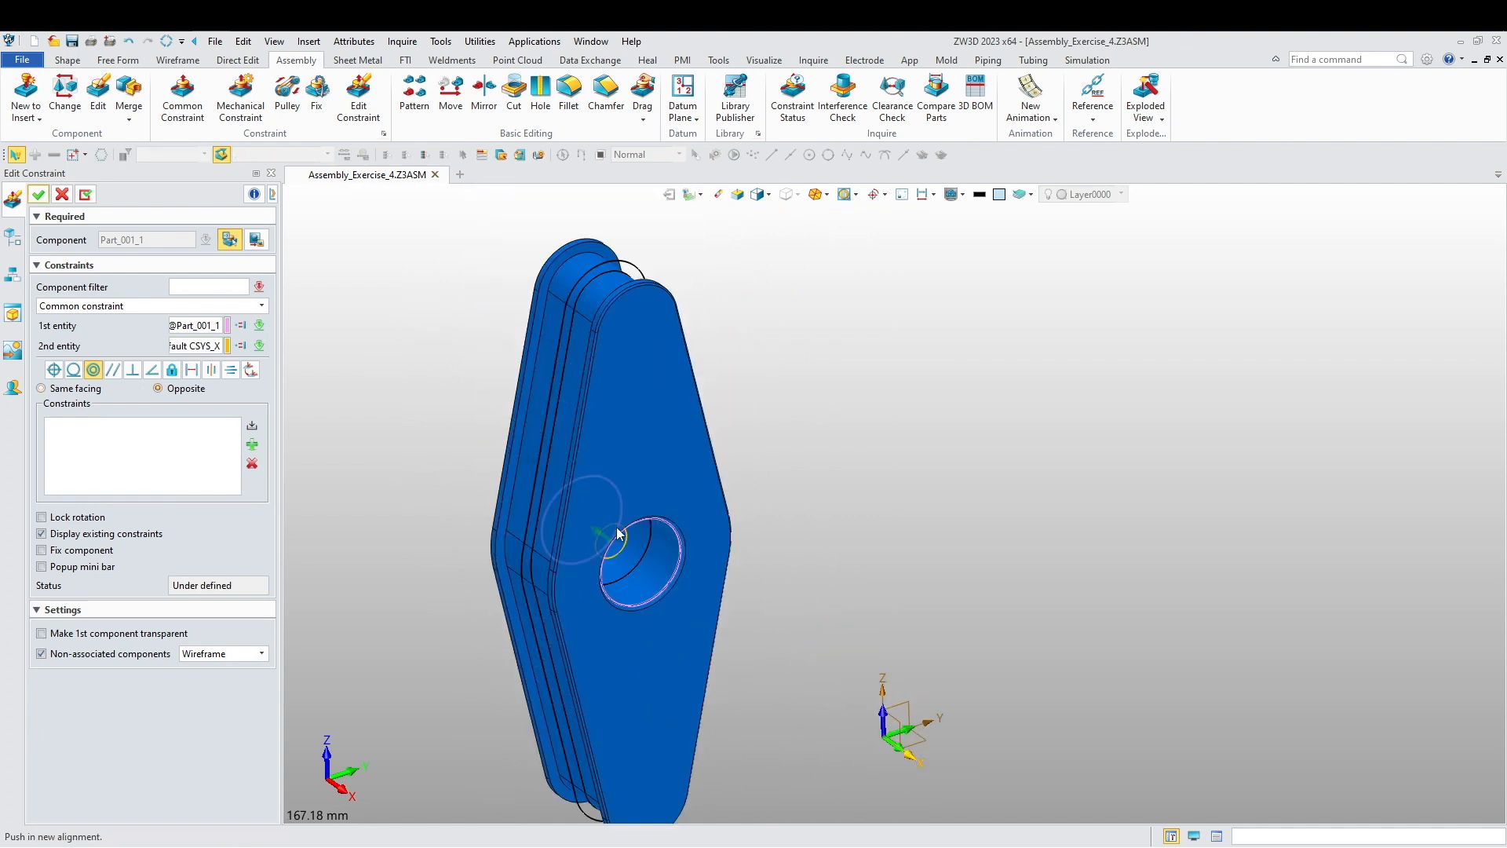
pyautogui.middleClick(356, 424)
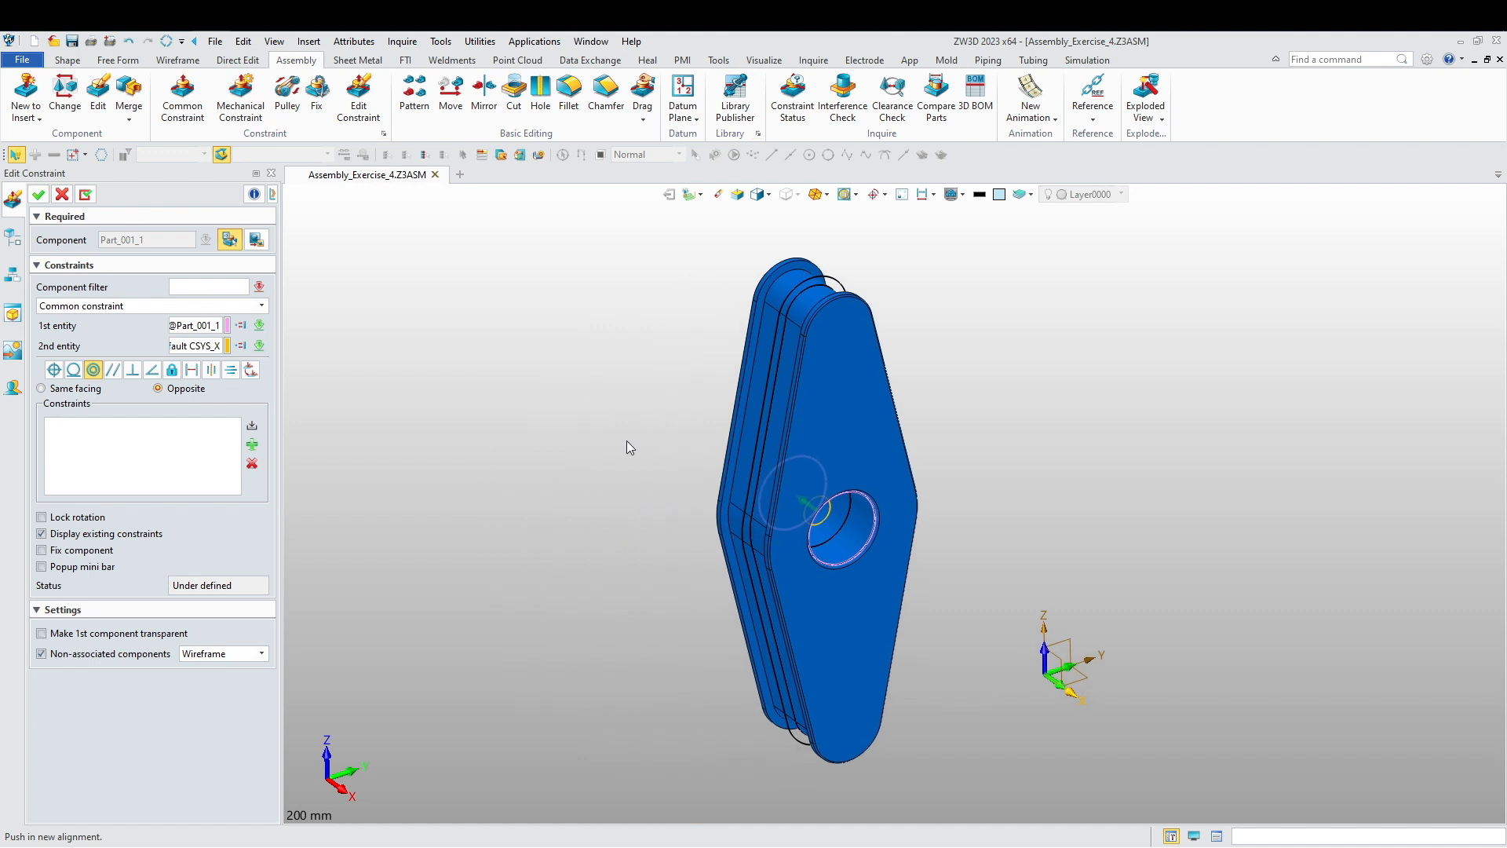
# - Add a coincident constraint between Part_001's flat outer face and the default YZ plane with a -15 mm offset
pyautogui.moveTo(507, 454); pyautogui.dragTo(668, 514, button='right')
pyautogui.click(671, 516)
pyautogui.click(671, 511)
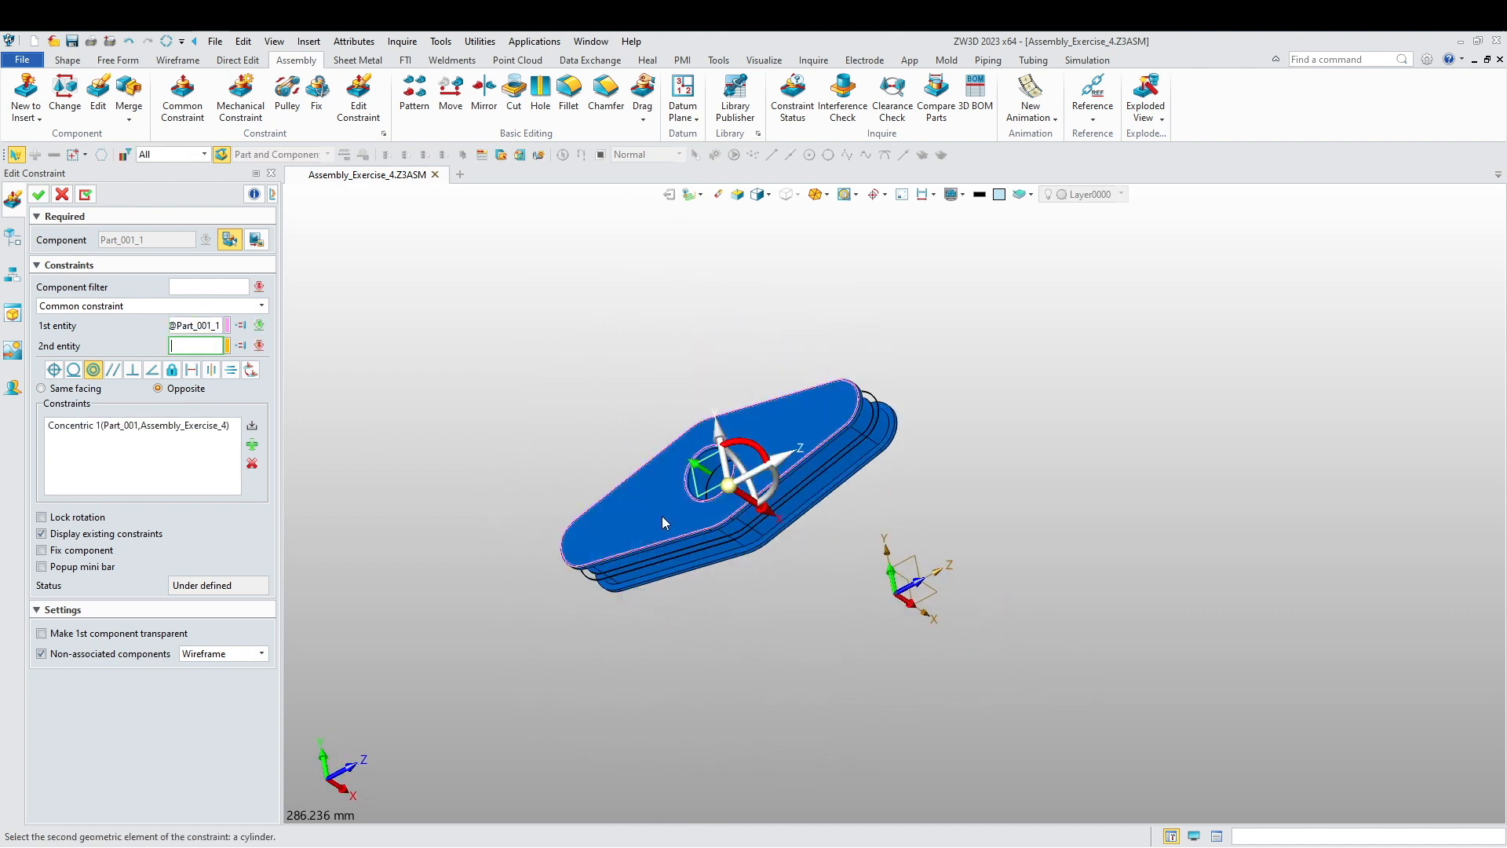
pyautogui.scroll(3, 931, 629)
pyautogui.click(890, 537)
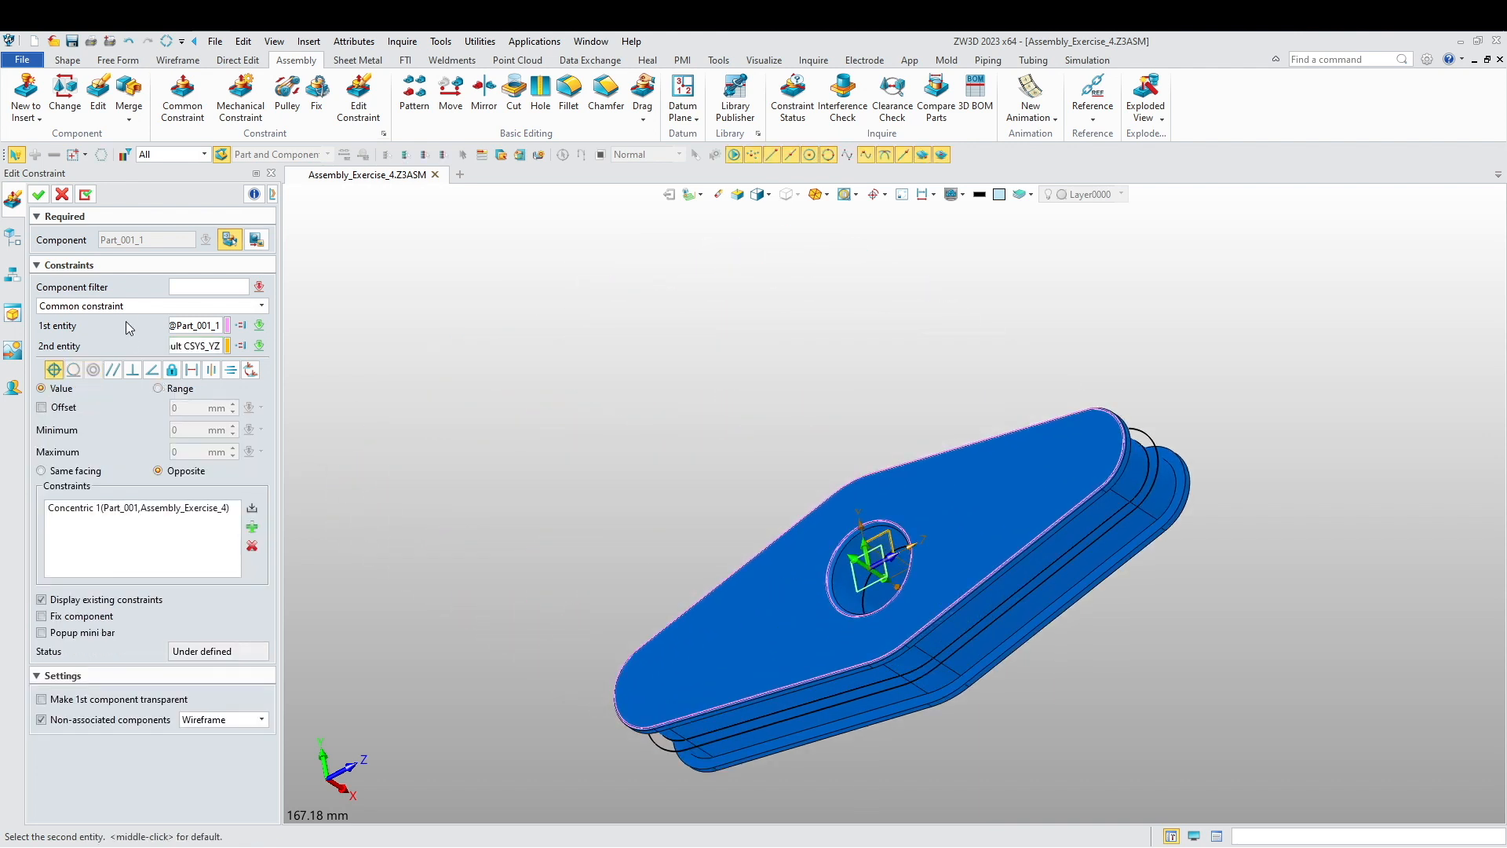
pyautogui.click(41, 407)
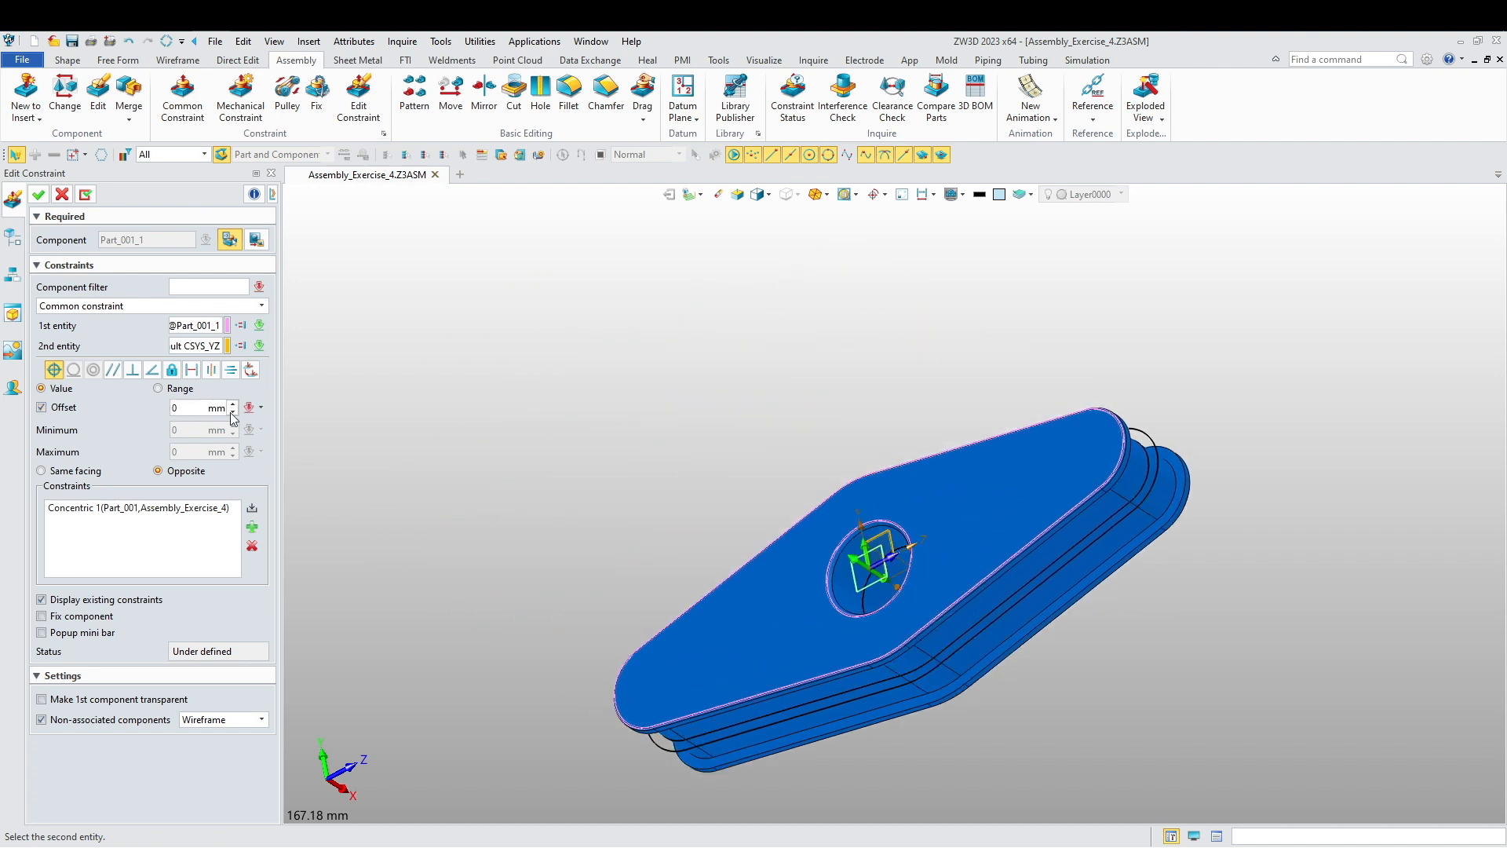
pyautogui.click(188, 409)
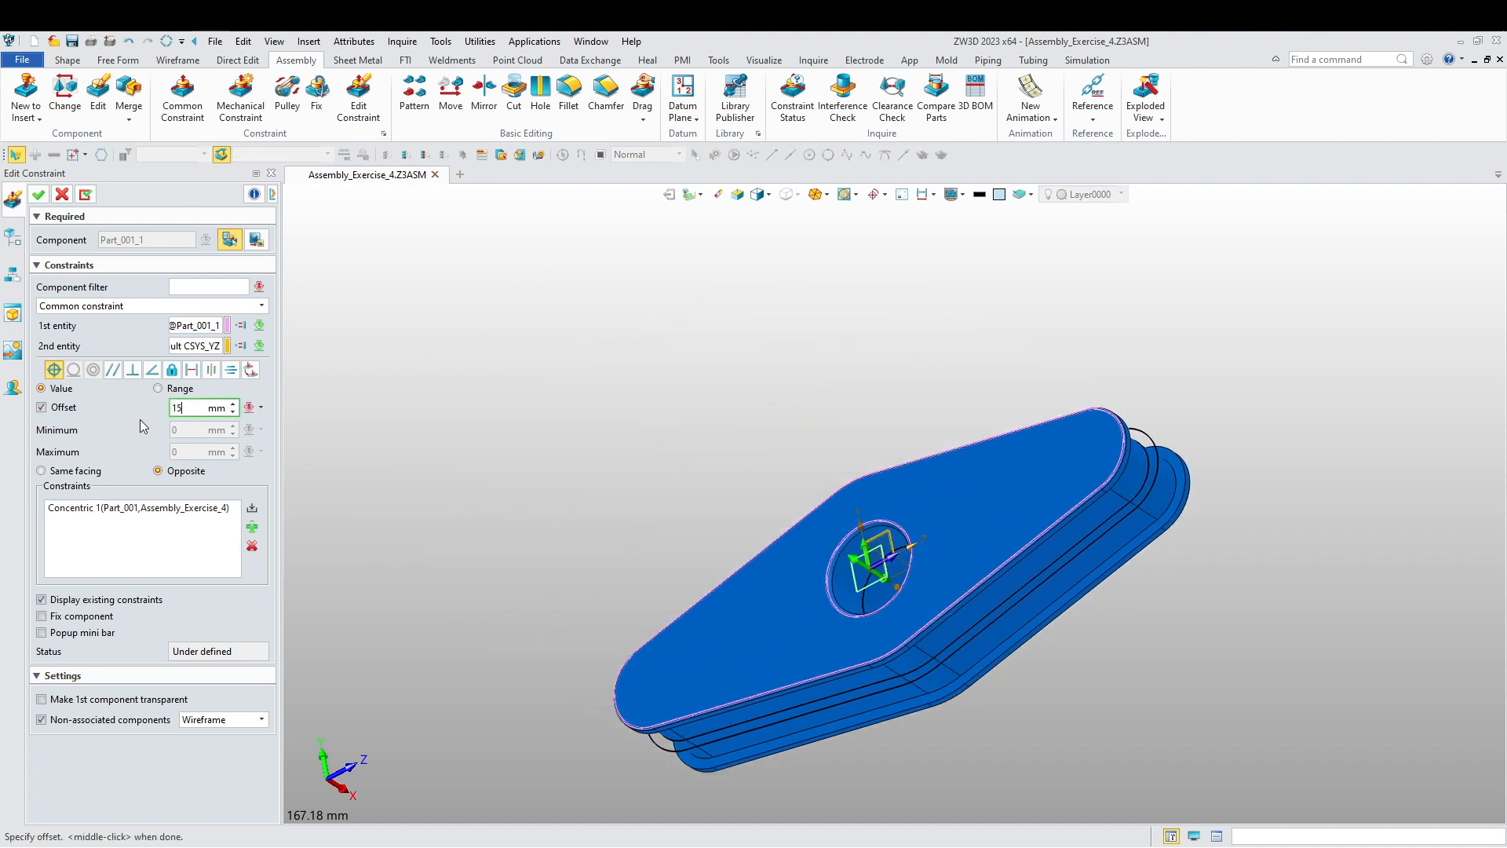
pyautogui.write('15')
pyautogui.press('Return')
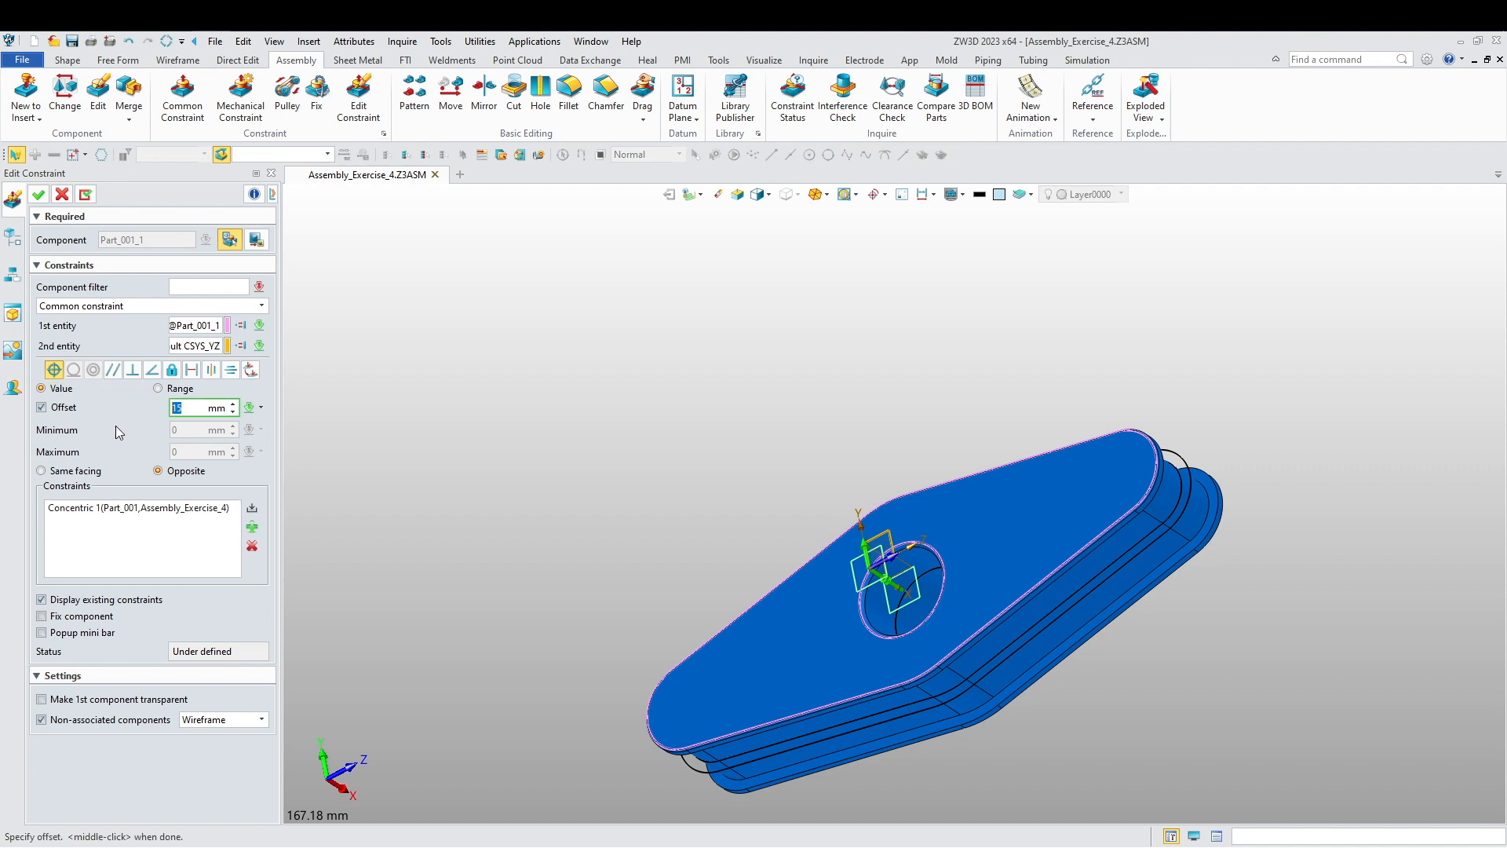
pyautogui.write('-15')
pyautogui.press('Return')
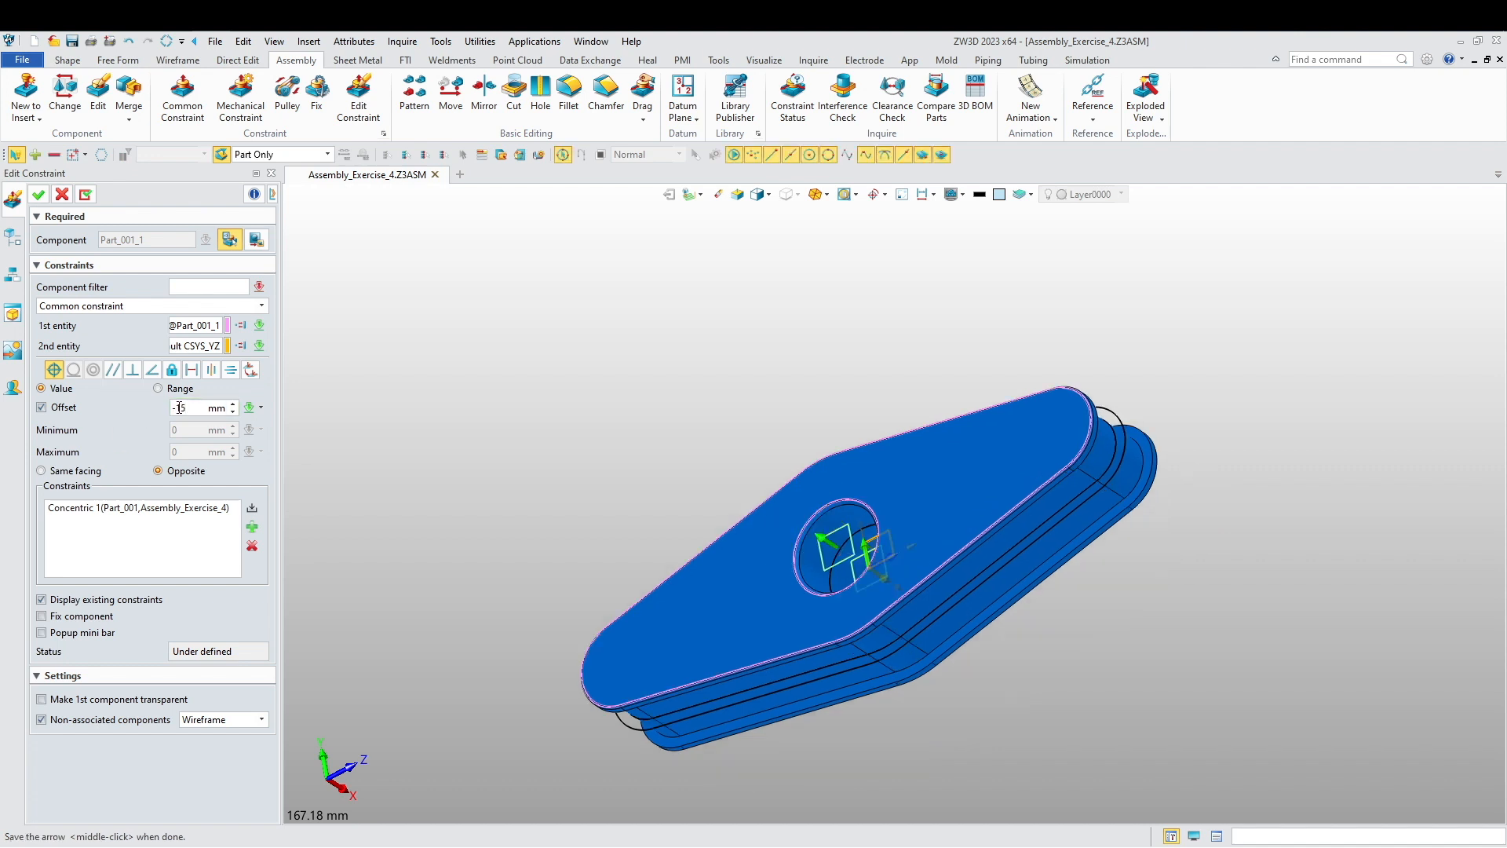
pyautogui.click(38, 195)
# - Rotate Part_001 about its central hole axis to test its remaining freedom of movement
pyautogui.moveTo(619, 440); pyautogui.dragTo(639, 383, button='middle')
pyautogui.scroll(-3, 509, 422)
pyautogui.moveTo(639, 383); pyautogui.dragTo(572, 505)
pyautogui.middleClick(587, 496)
pyautogui.moveTo(587, 502); pyautogui.dragTo(667, 466)
# - Insert one instance of Part_002 in free space beside Part_001 and skip its follow-up constraint editing
pyautogui.rightClick(667, 466)
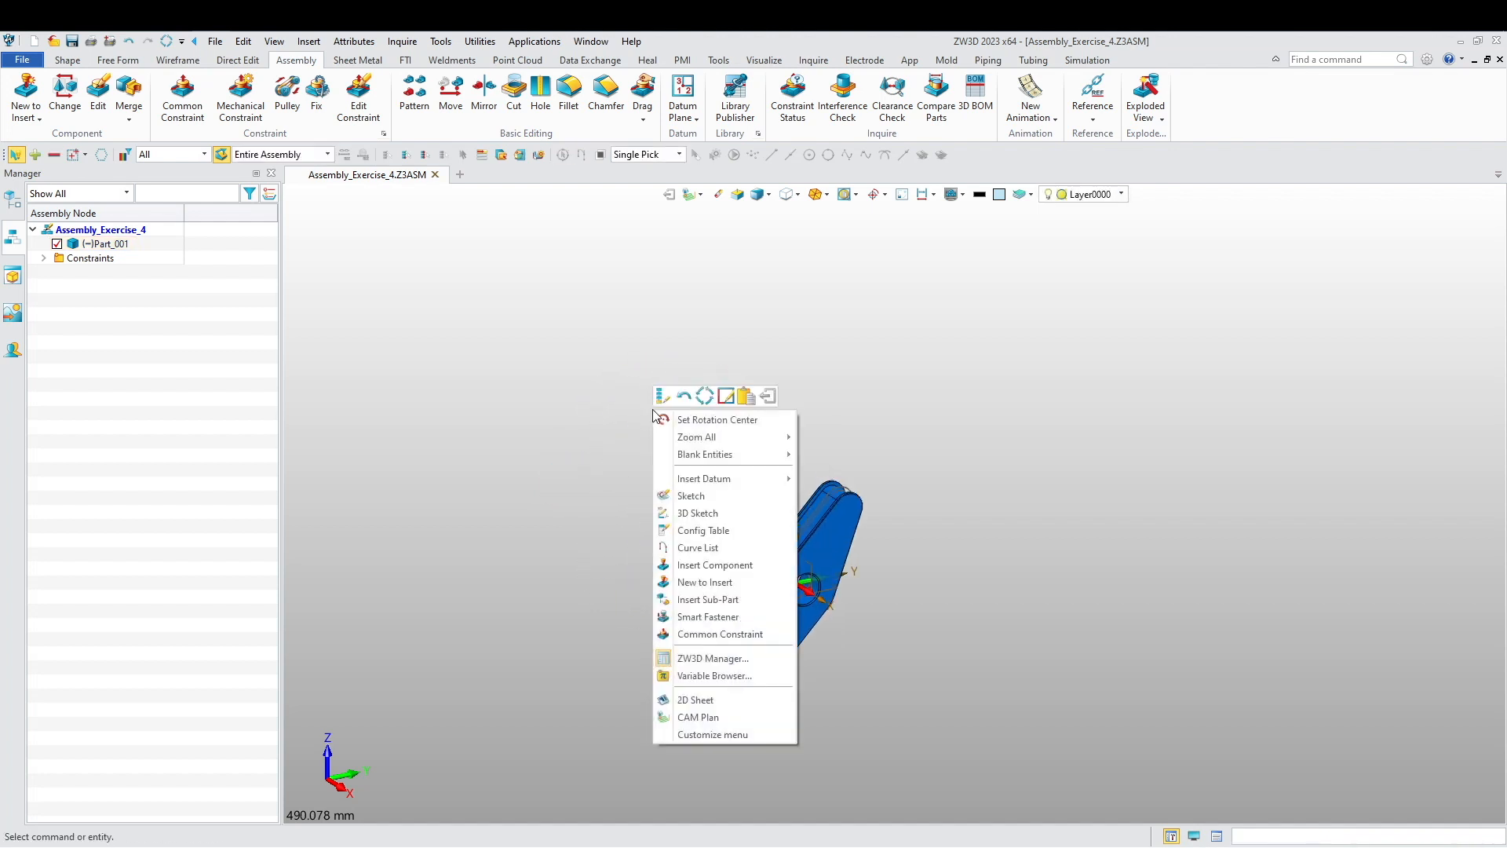
pyautogui.click(709, 573)
pyautogui.click(200, 263)
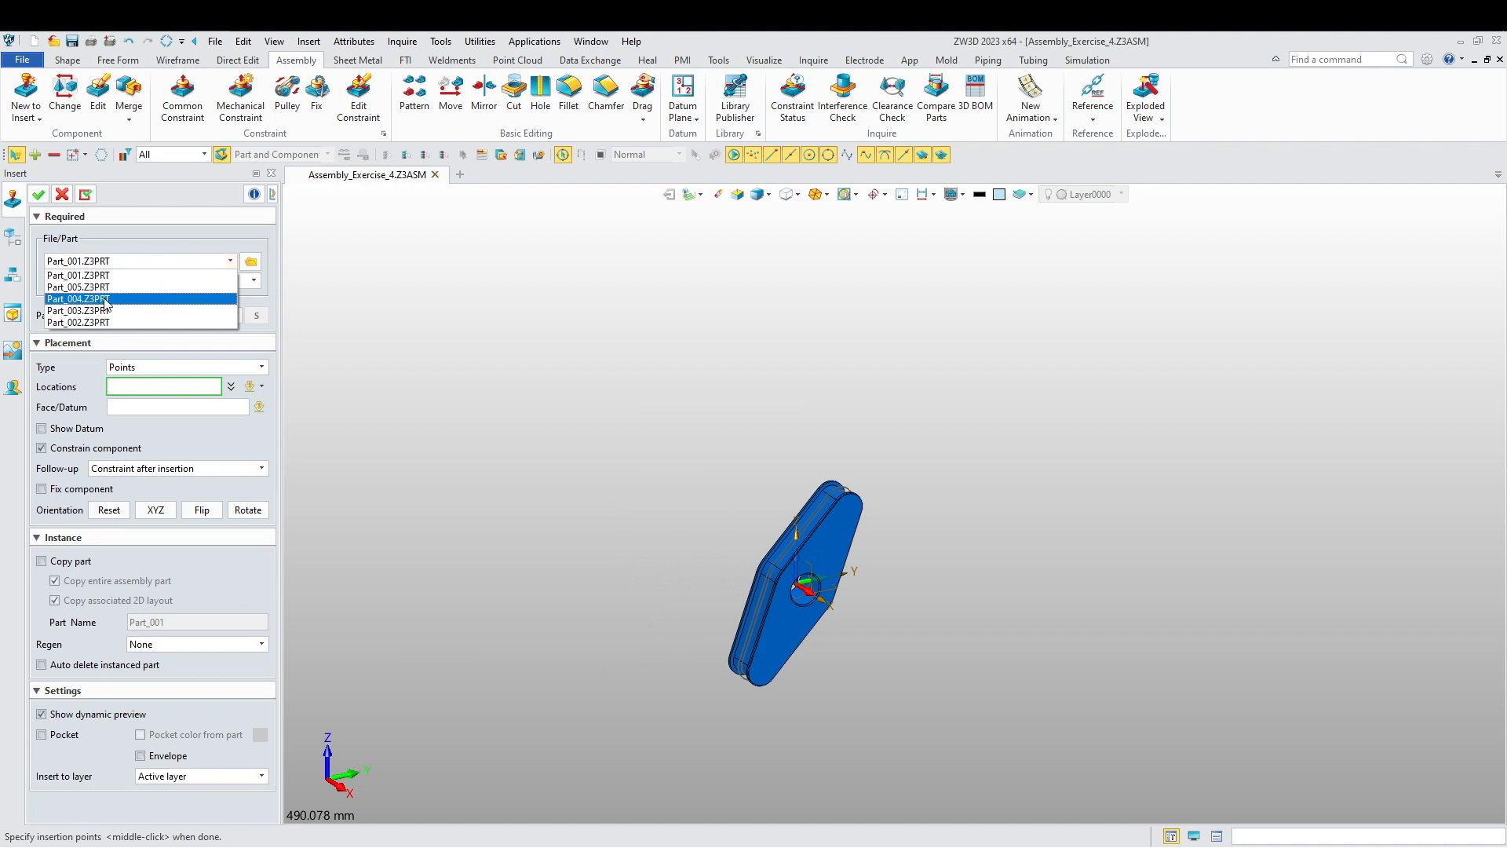
pyautogui.click(96, 327)
pyautogui.moveTo(529, 500); pyautogui.dragTo(646, 467, button='middle')
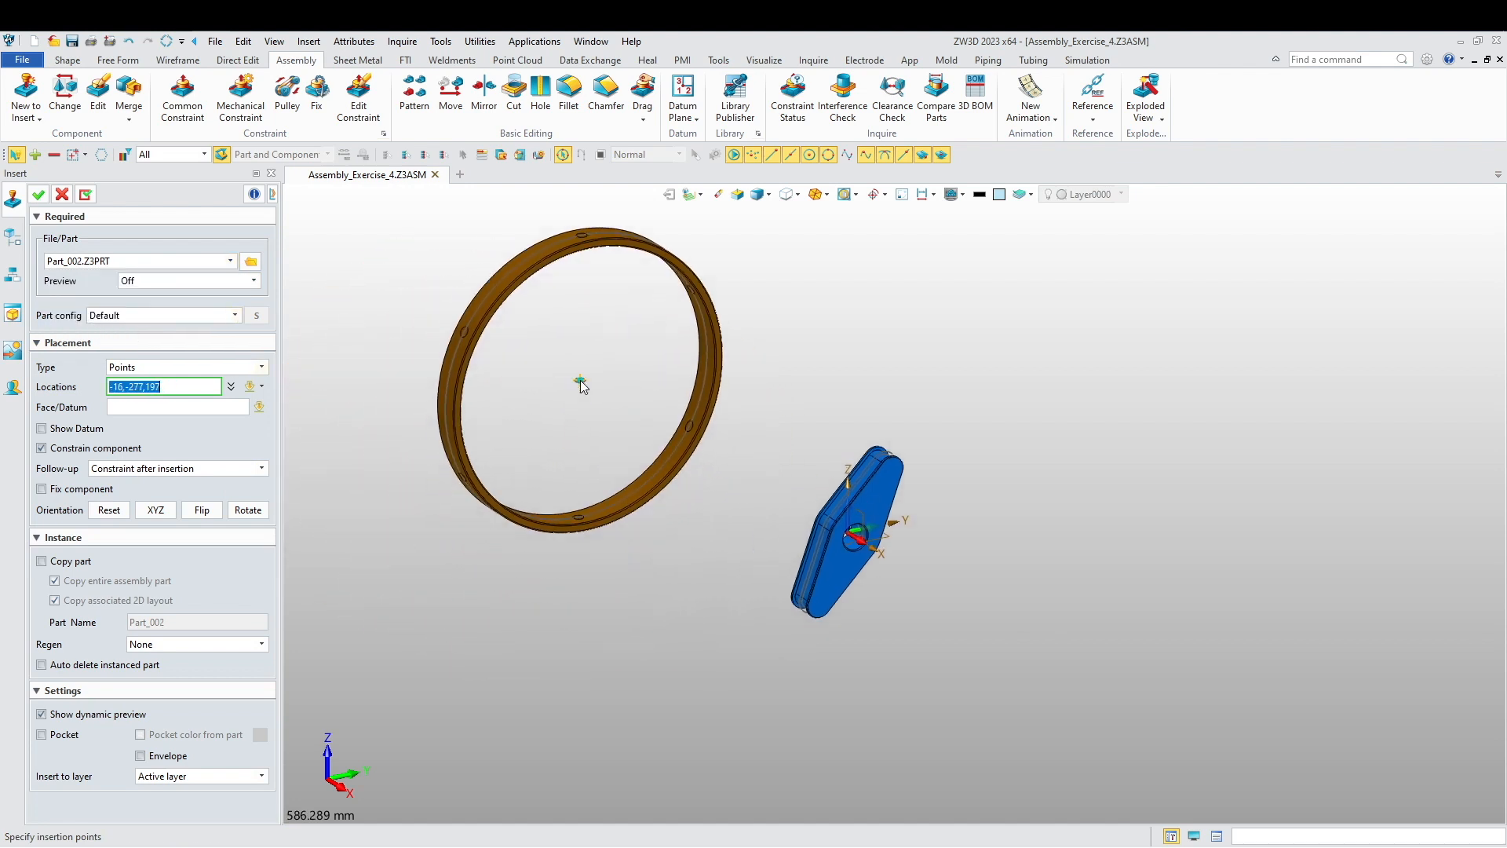
pyautogui.click(559, 390)
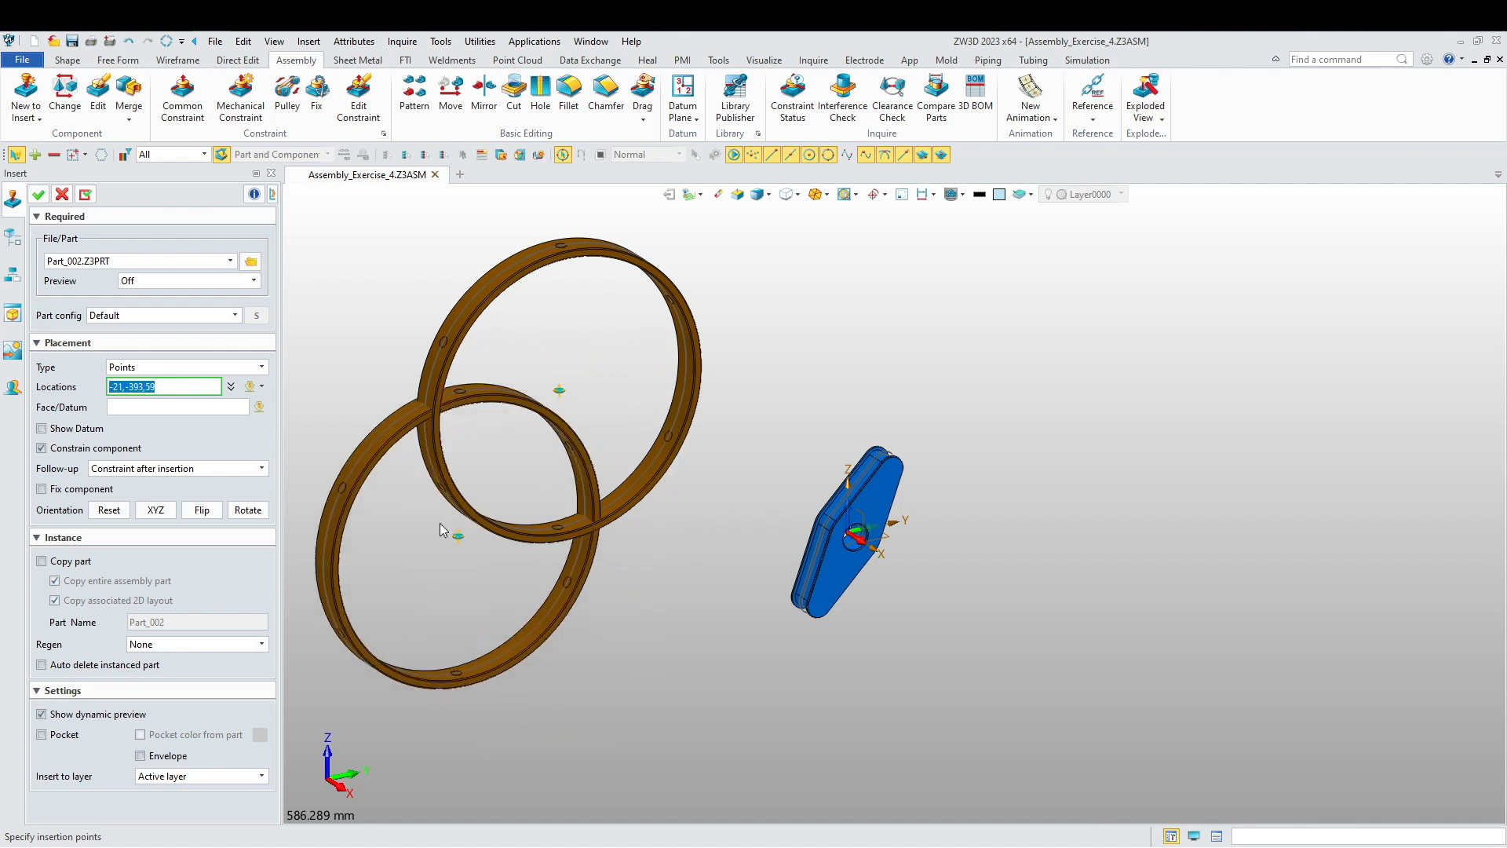
pyautogui.click(41, 196)
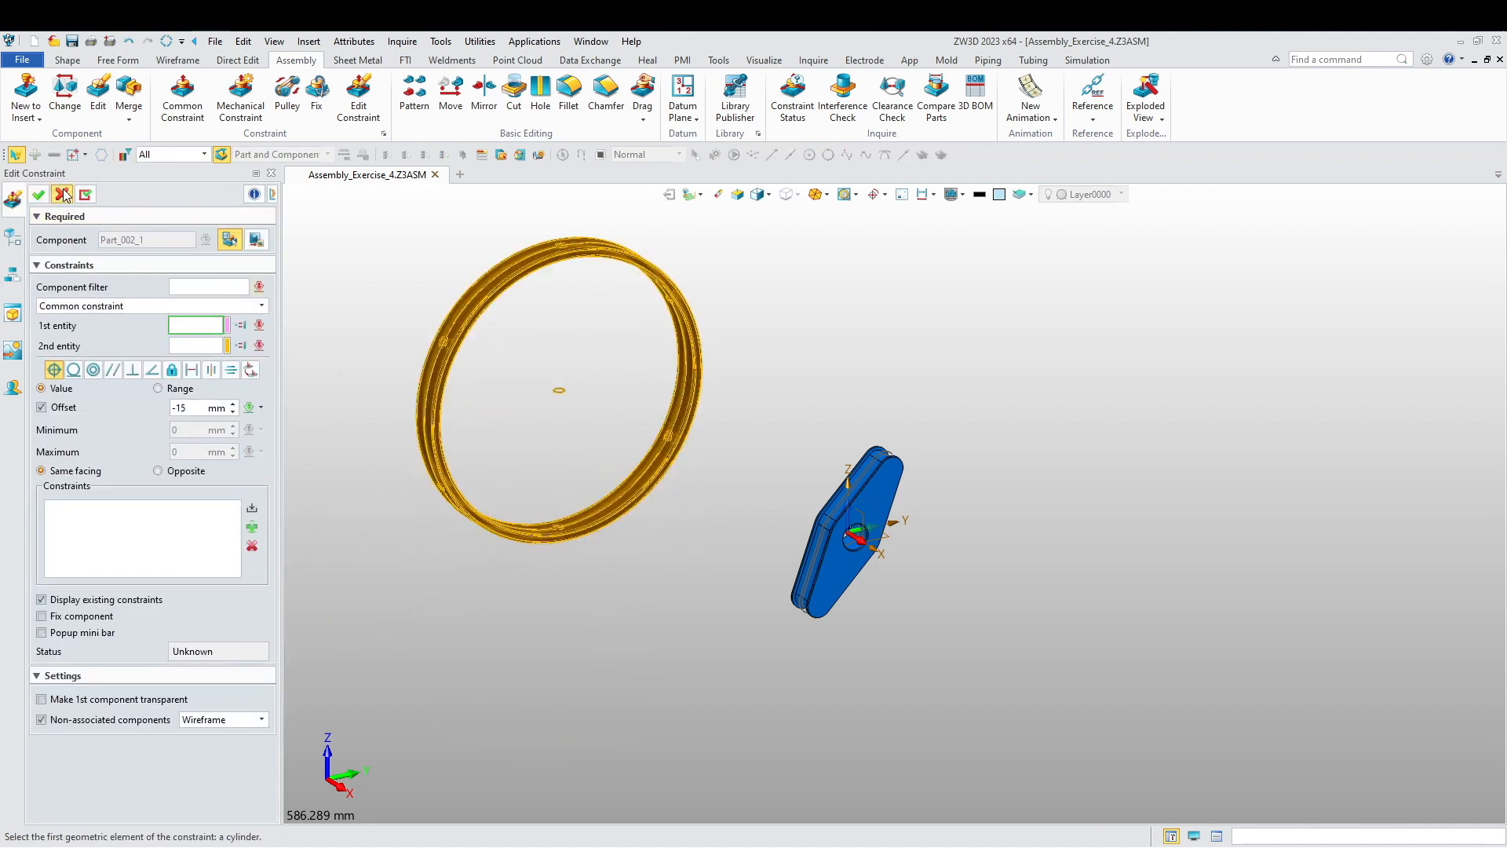
pyautogui.click(63, 195)
# - Add a concentric constraint between Part_002's inner cylindrical face and the X axis of the default coordinate system
pyautogui.moveTo(540, 452); pyautogui.dragTo(555, 504, button='middle')
pyautogui.scroll(3, 555, 505)
pyautogui.click(694, 432)
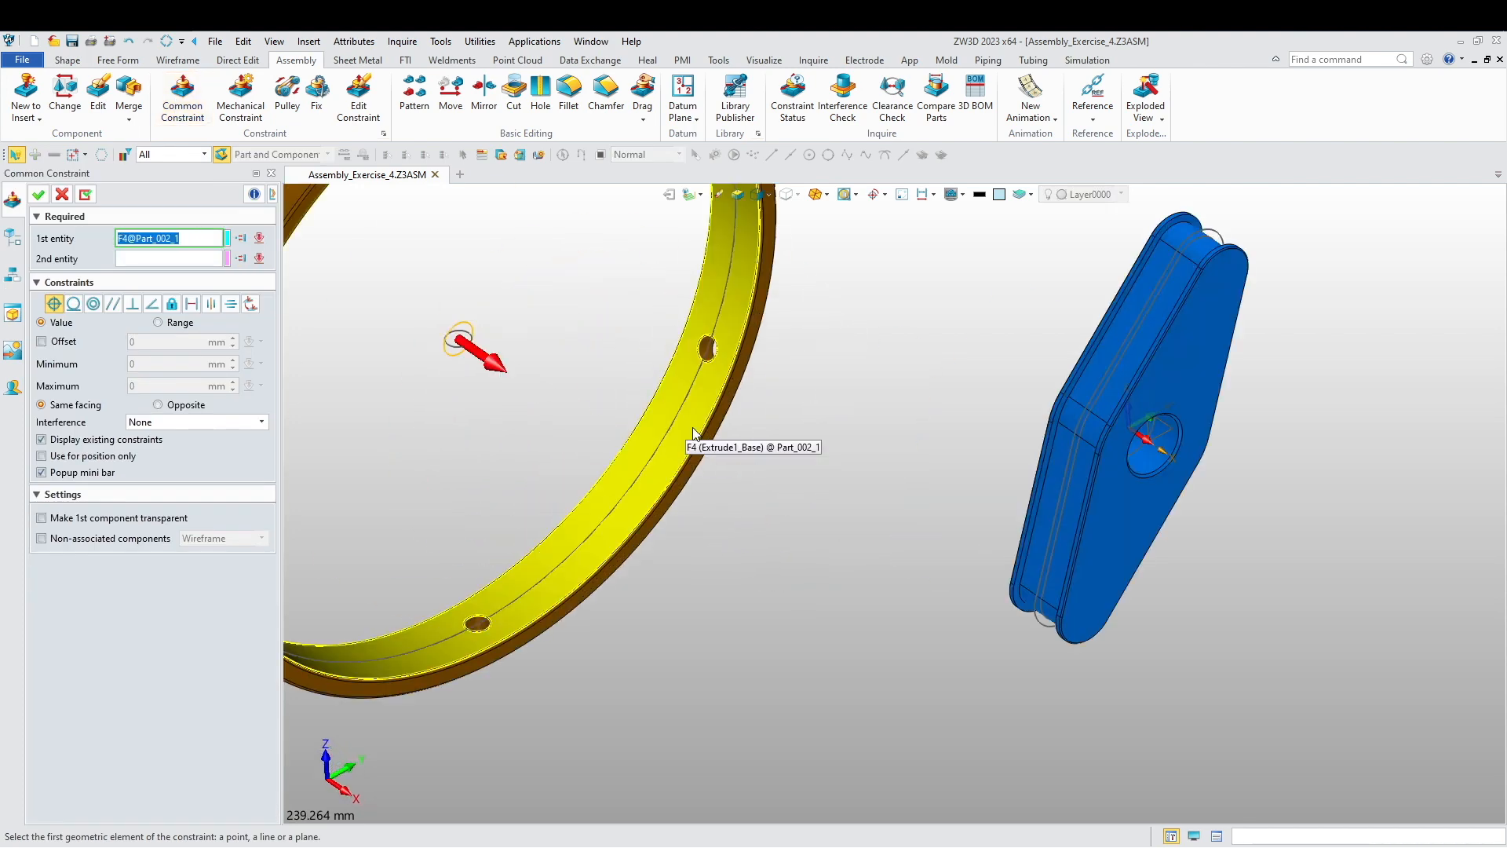
pyautogui.scroll(-1, 628, 451)
pyautogui.click(94, 305)
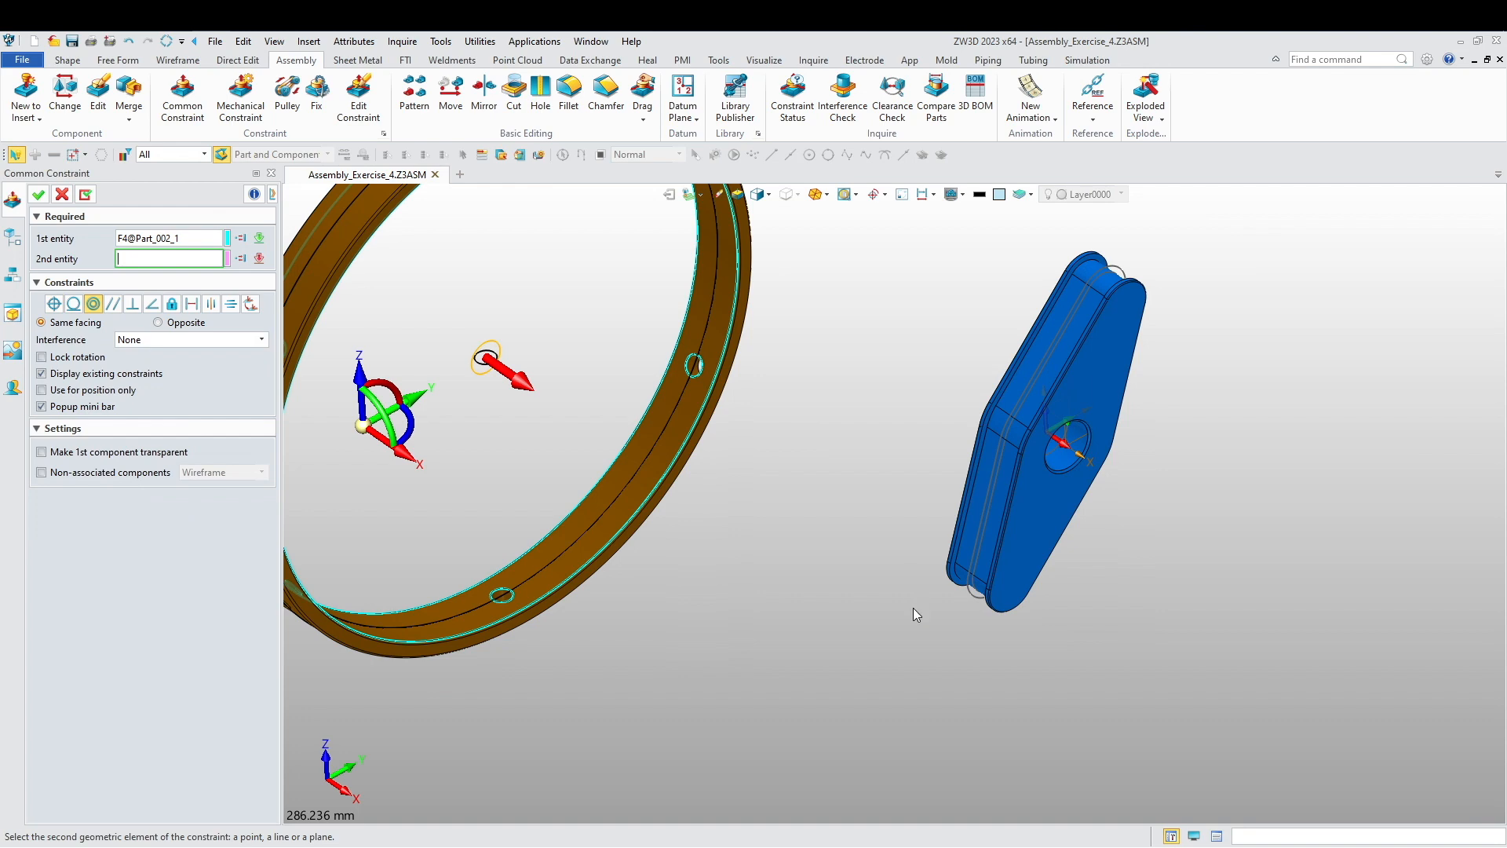
pyautogui.scroll(3, 1051, 464)
pyautogui.click(1077, 428)
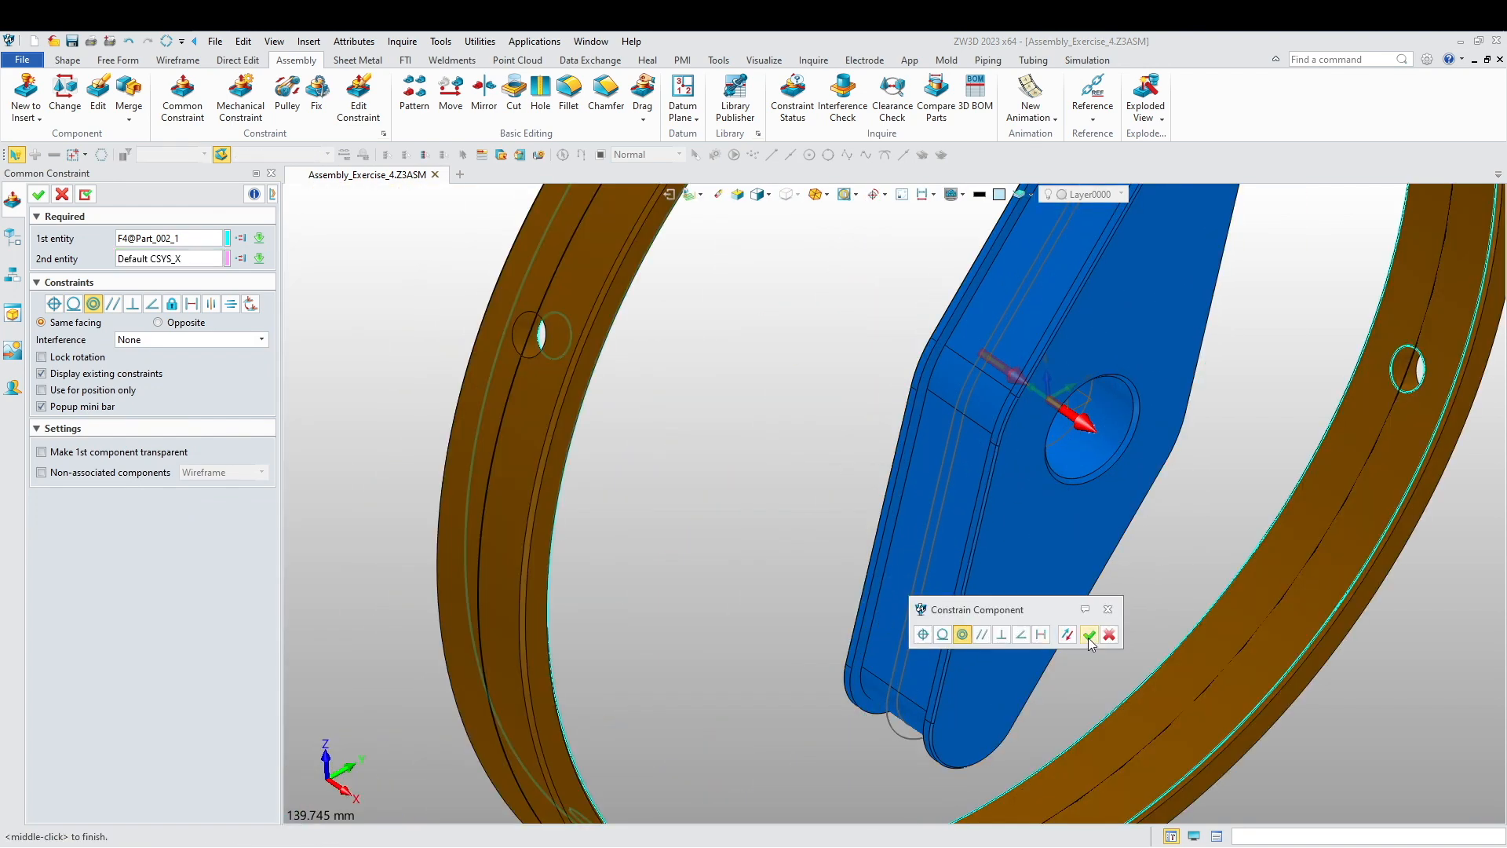
pyautogui.click(1091, 636)
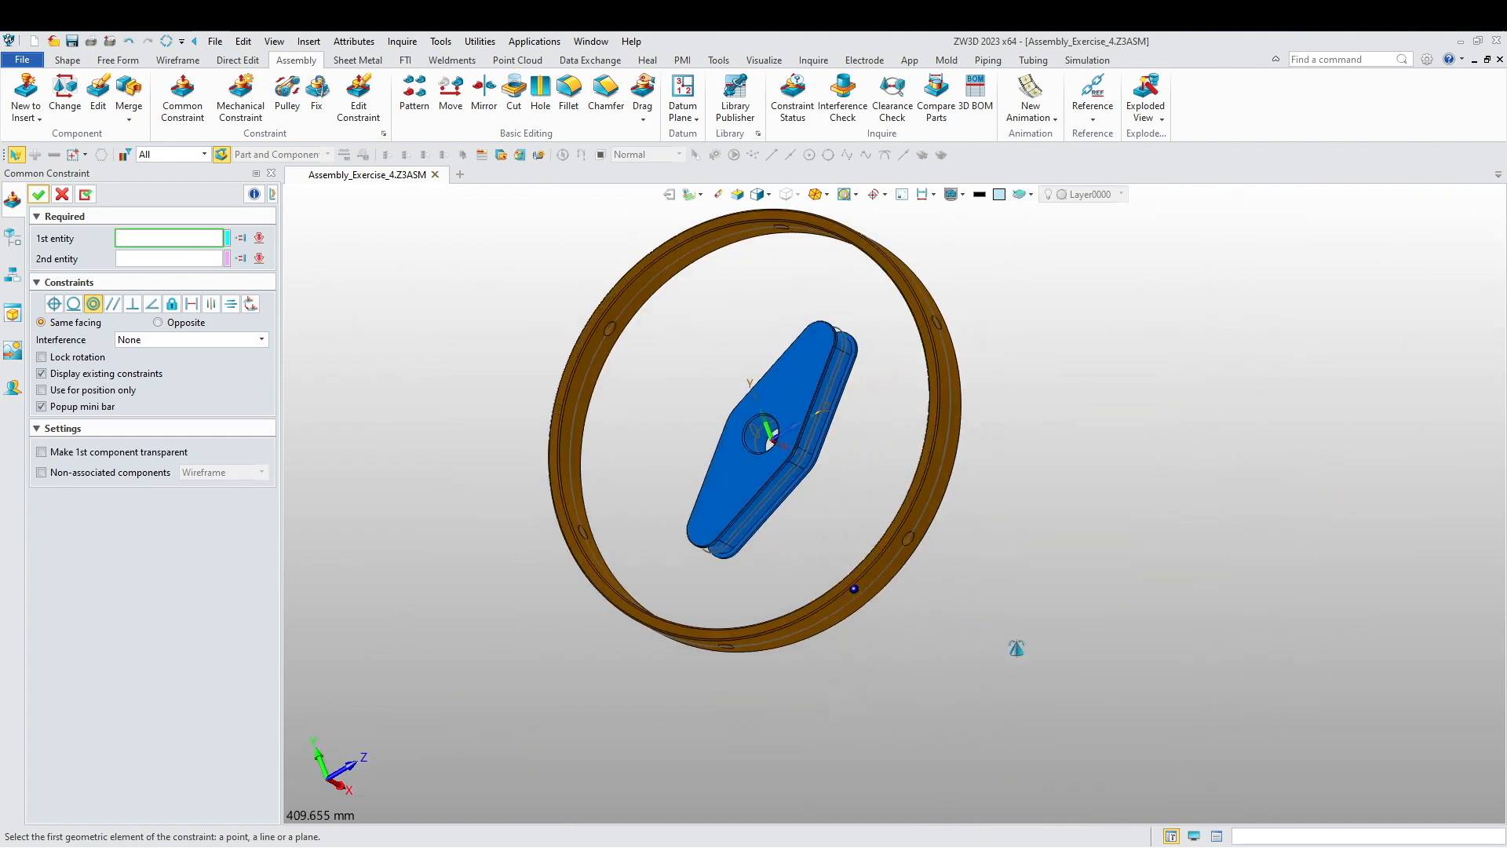
# - Add a coincident constraint between the flat side face of the Part_002 ring and the flat outer face of Part_001
pyautogui.scroll(4, 895, 550)
pyautogui.click(804, 424)
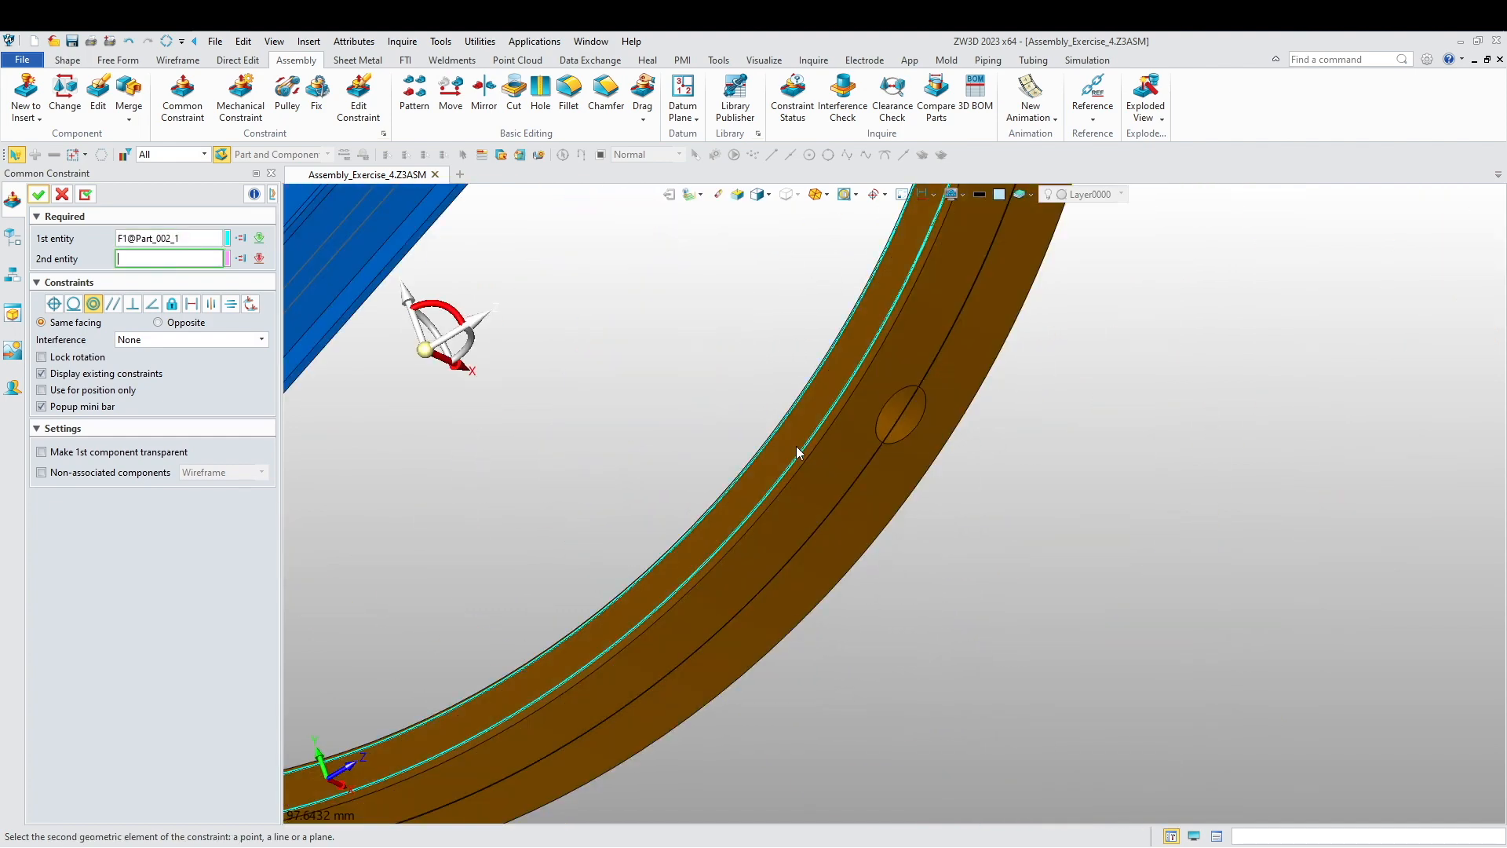
pyautogui.scroll(-2, 929, 576)
pyautogui.moveTo(930, 576); pyautogui.dragTo(870, 539, button='middle')
pyautogui.click(787, 463)
pyautogui.scroll(3, 770, 440)
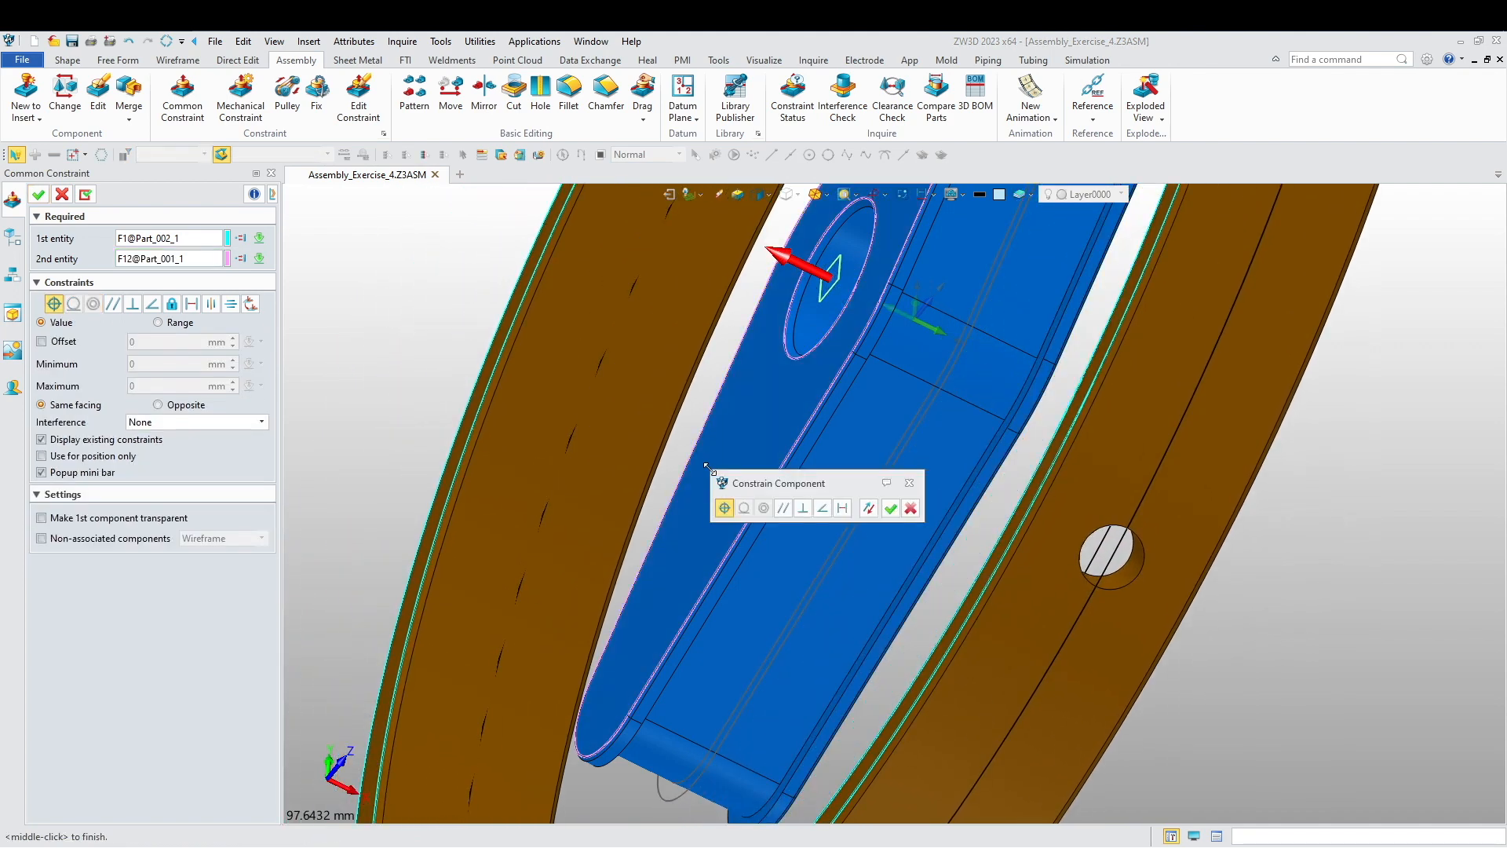
pyautogui.click(892, 510)
# - Fix the Part_002 ring in place with the Fix command
pyautogui.moveTo(885, 512); pyautogui.dragTo(761, 562, button='middle')
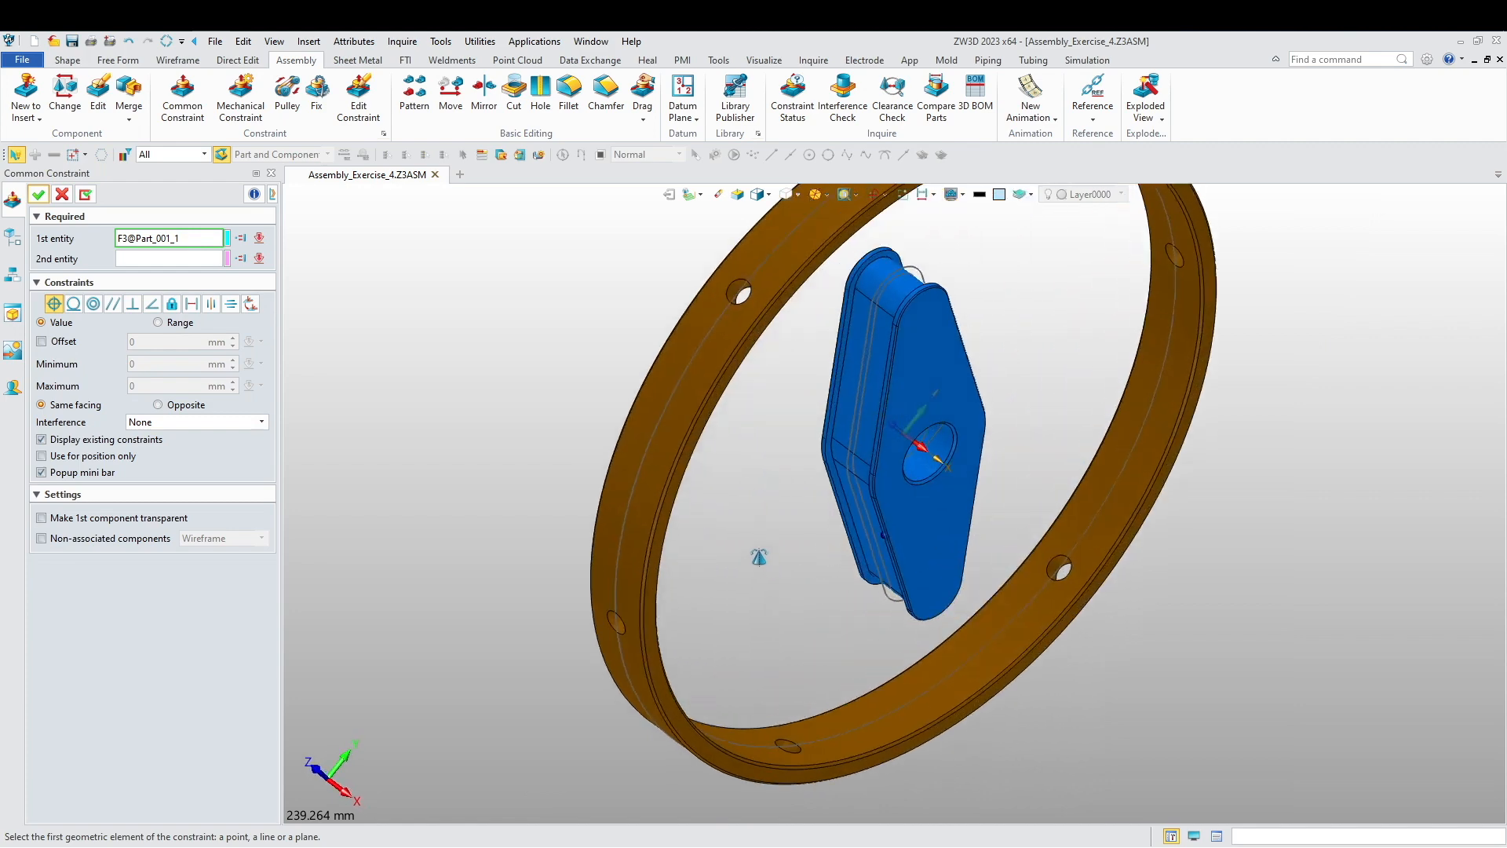
pyautogui.scroll(-5, 761, 562)
pyautogui.moveTo(683, 537); pyautogui.dragTo(681, 548, button='middle')
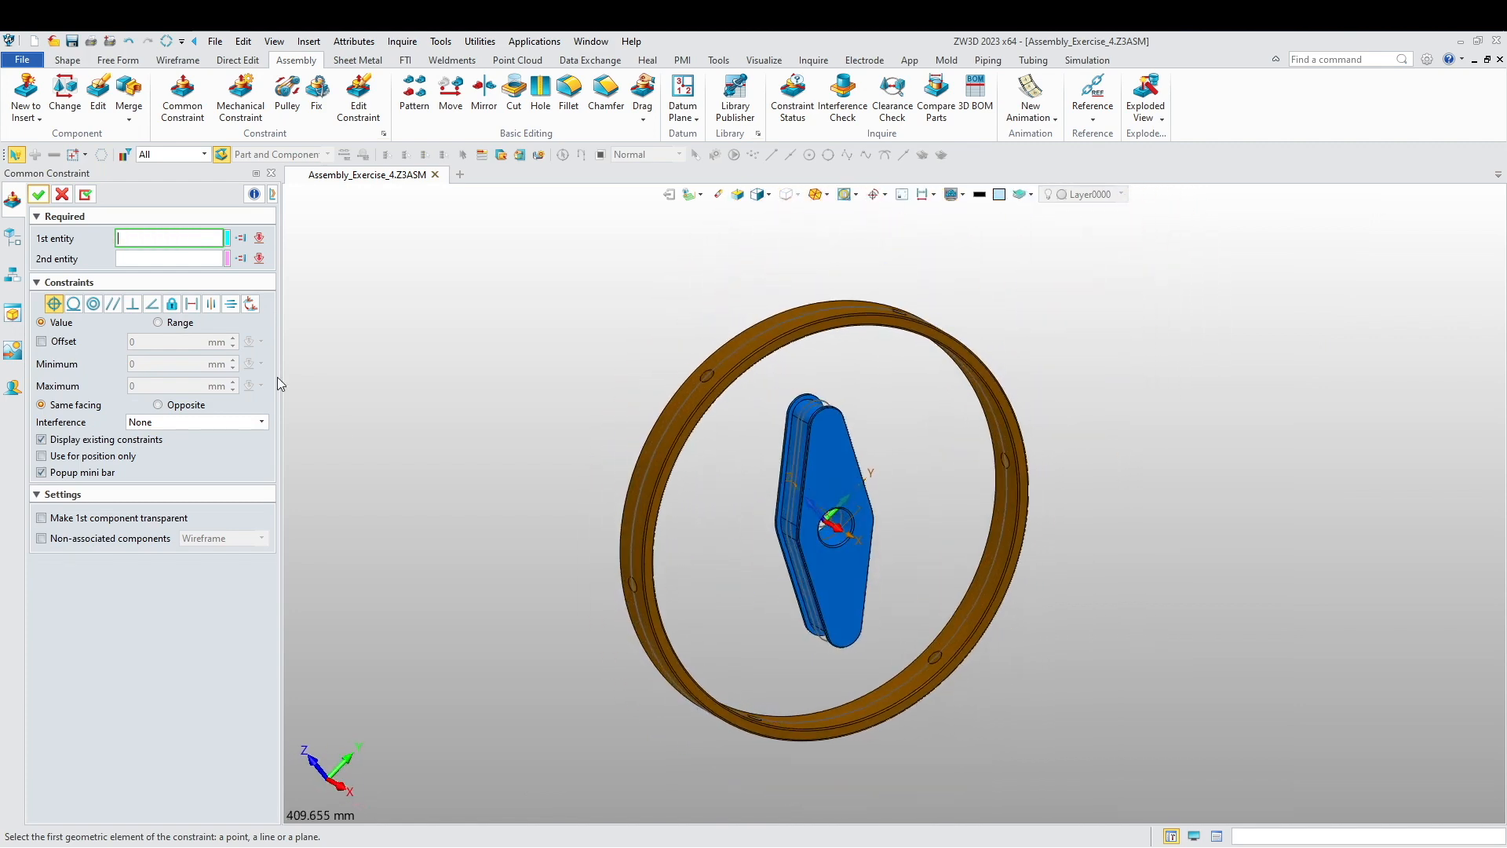
pyautogui.click(318, 98)
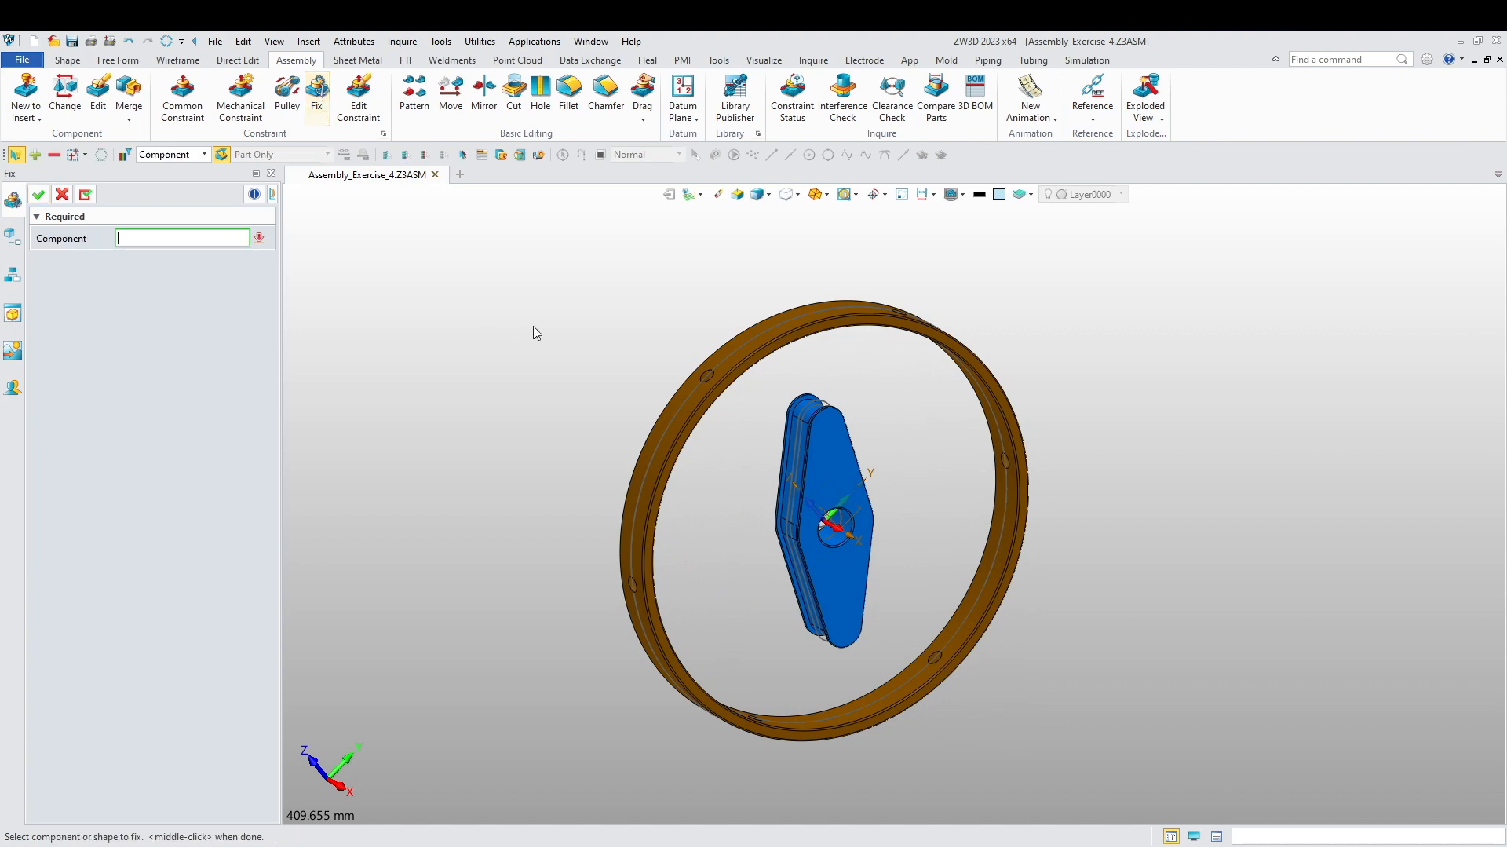
pyautogui.click(630, 478)
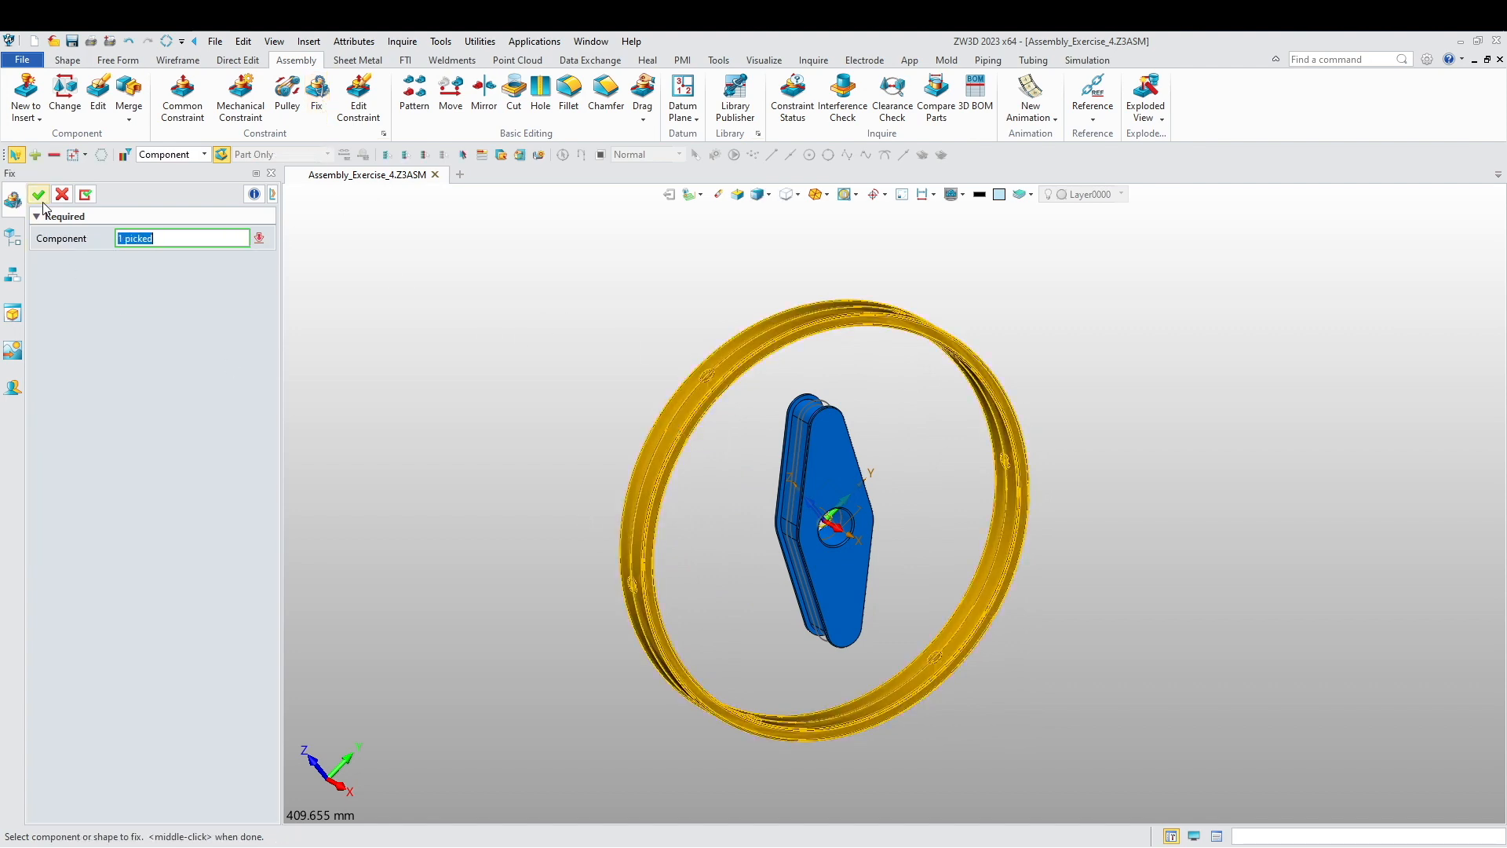
pyautogui.click(39, 195)
# - Test the assembly's motion by trying to move the Part_002 ring and rotating Part_001 inside it
pyautogui.click(628, 479)
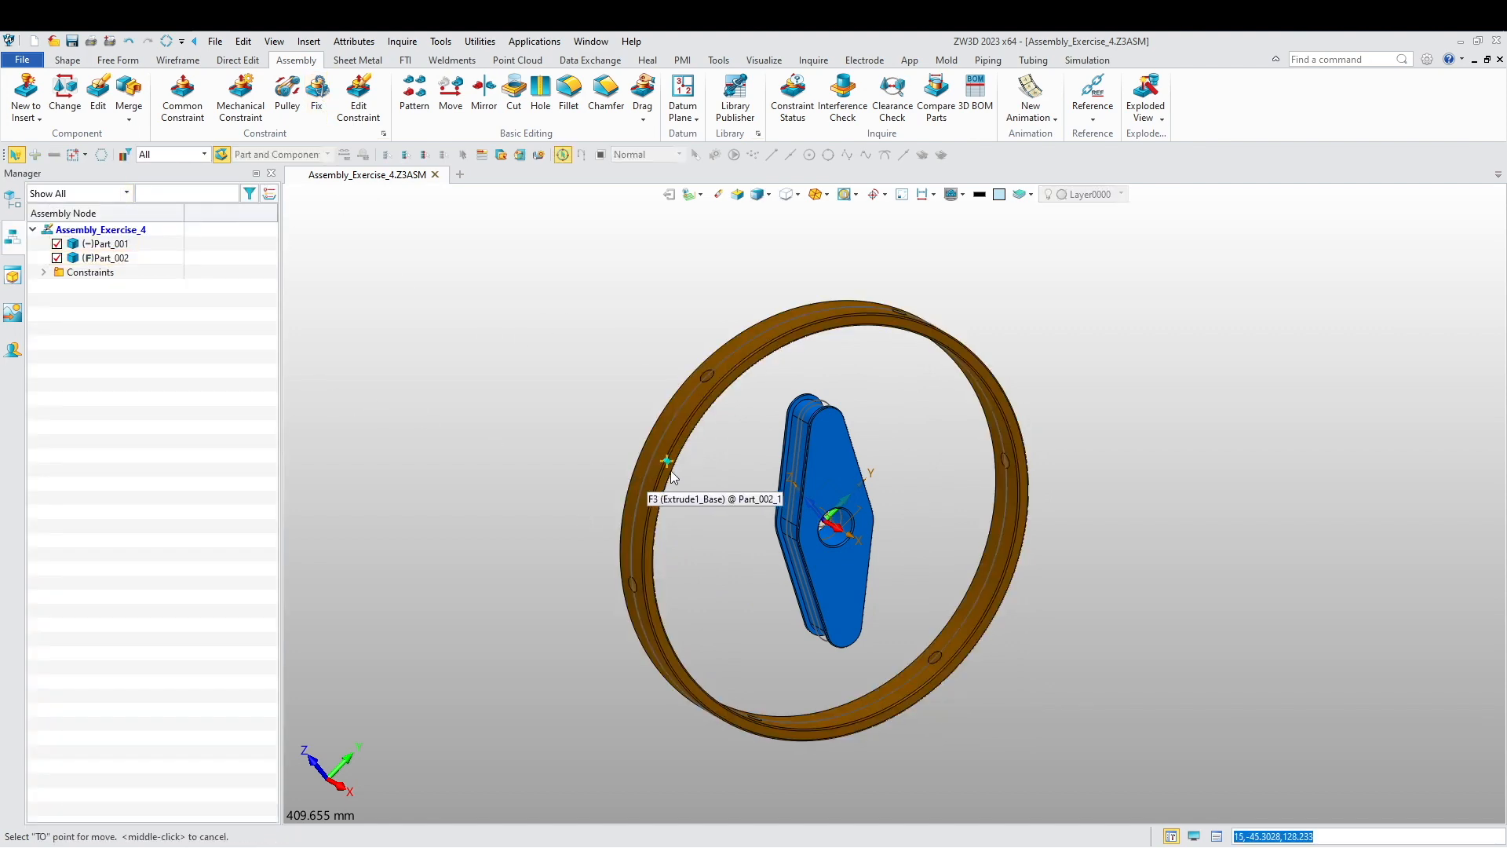
pyautogui.press('Escape')
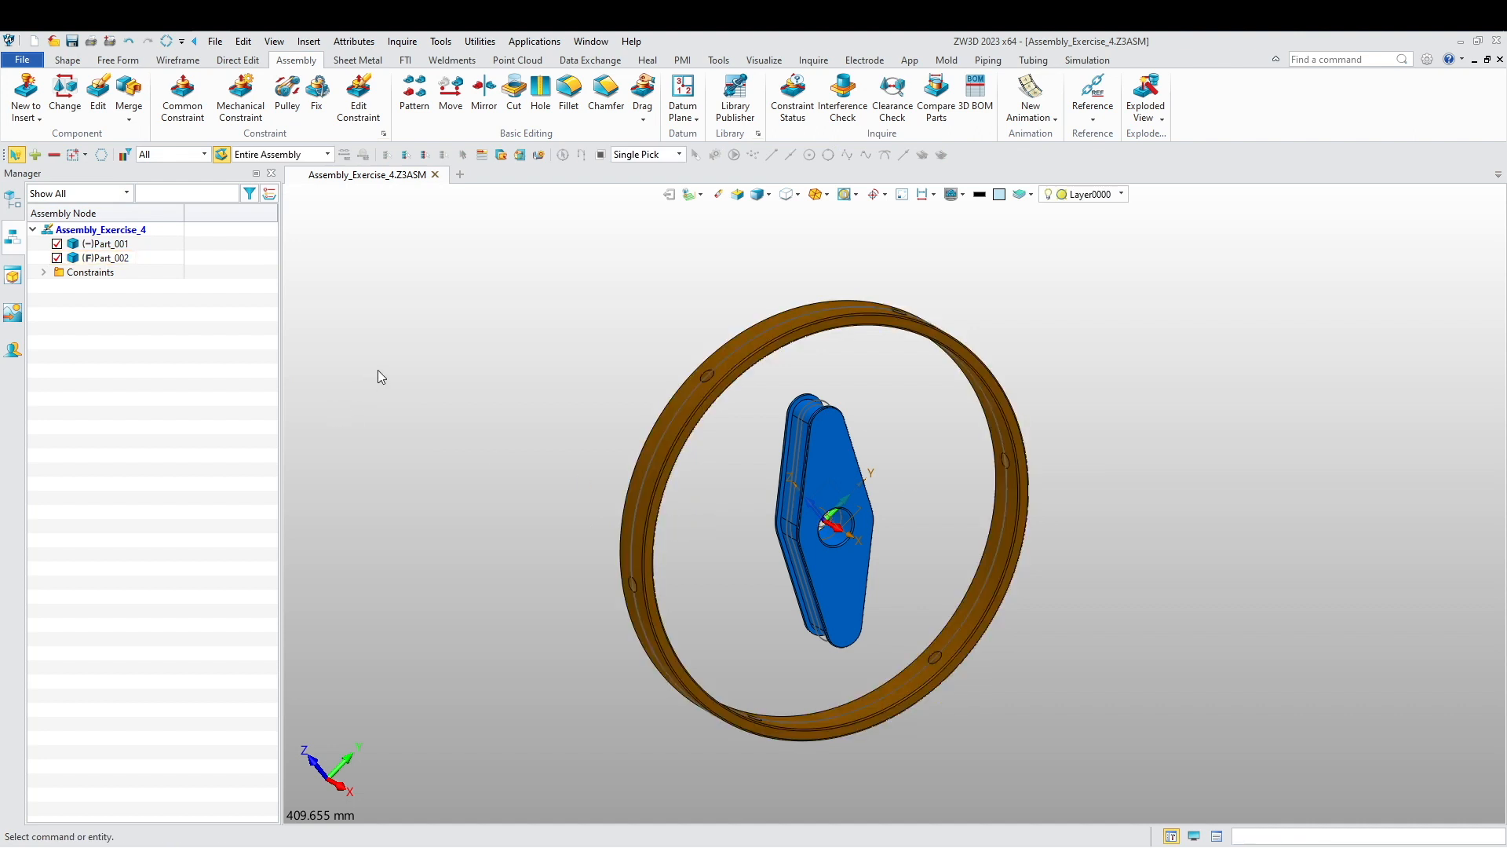
pyautogui.moveTo(447, 409); pyautogui.dragTo(479, 441, button='middle')
pyautogui.moveTo(865, 455); pyautogui.dragTo(905, 455)
pyautogui.click(904, 454)
# - Start inserting another component and load the Assembly_Exercise_4_1 subassembly from the Assembly Exercise 4 folder
pyautogui.moveTo(873, 454); pyautogui.dragTo(685, 548, button='middle')
pyautogui.scroll(-5, 642, 491)
pyautogui.rightClick(579, 358)
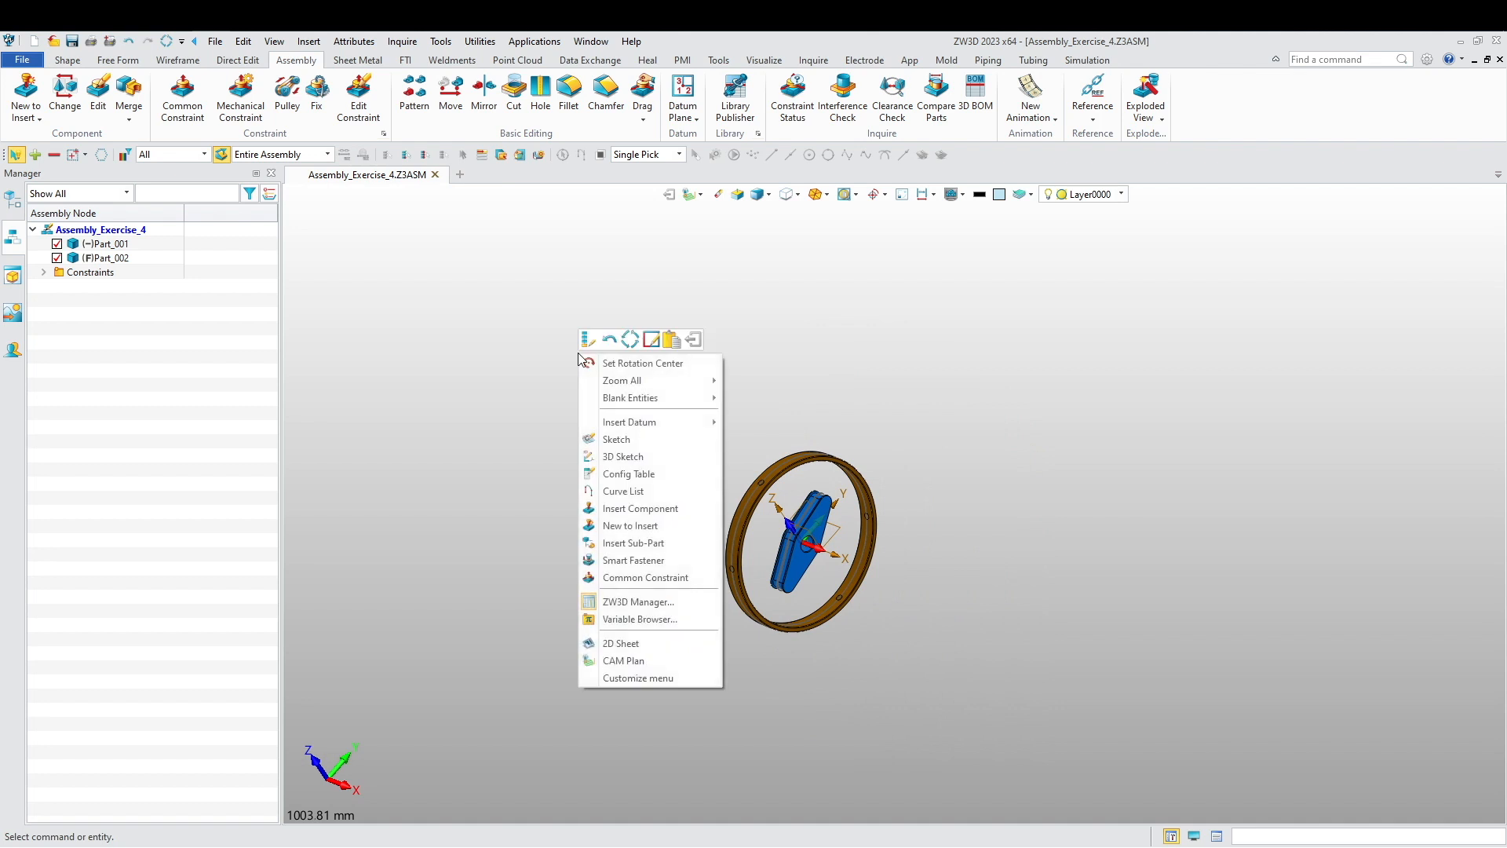
pyautogui.click(640, 508)
pyautogui.click(173, 262)
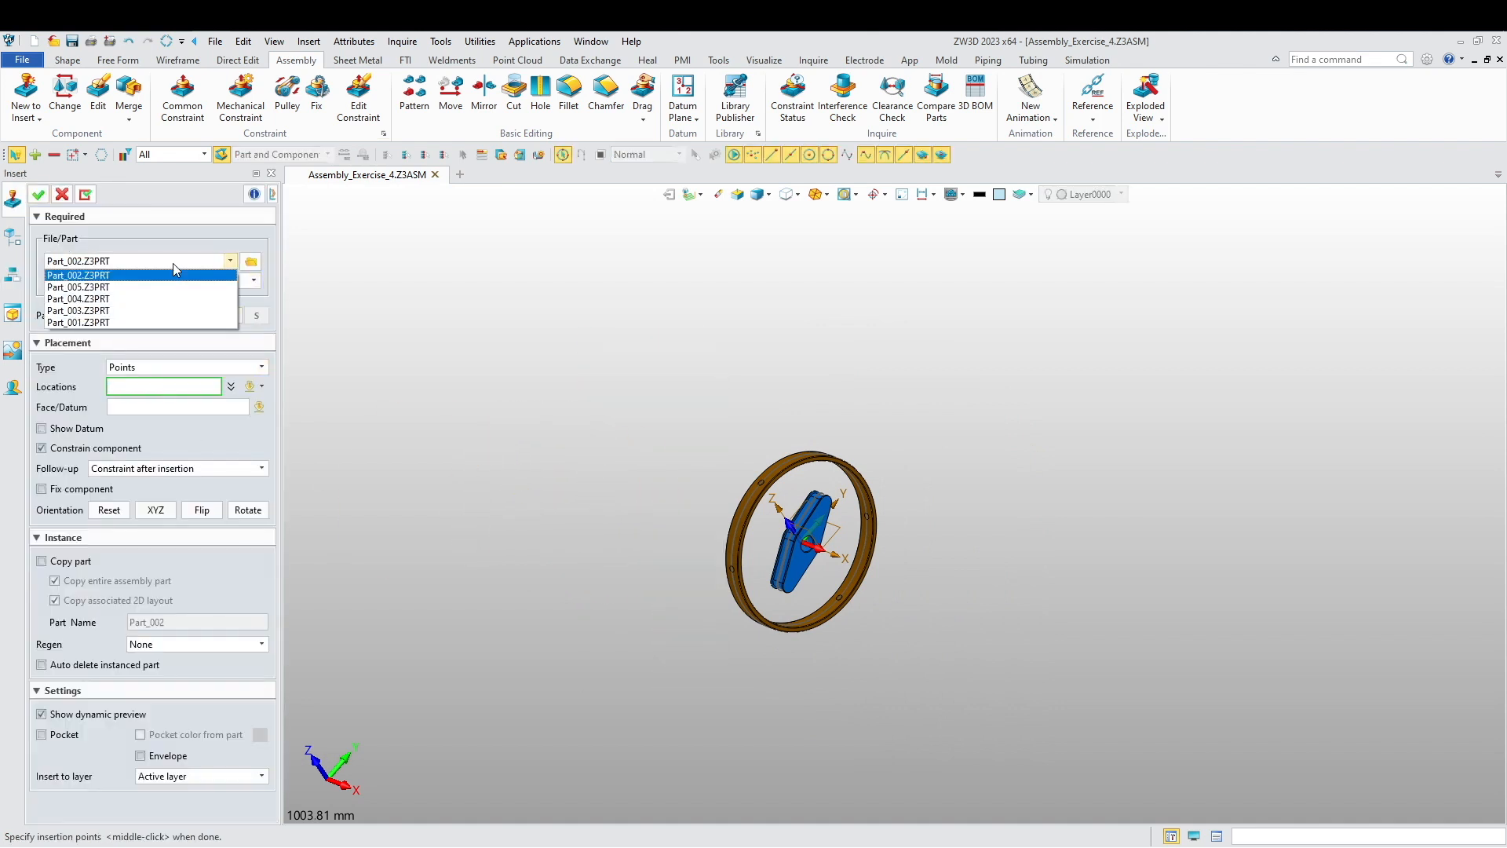
pyautogui.click(250, 262)
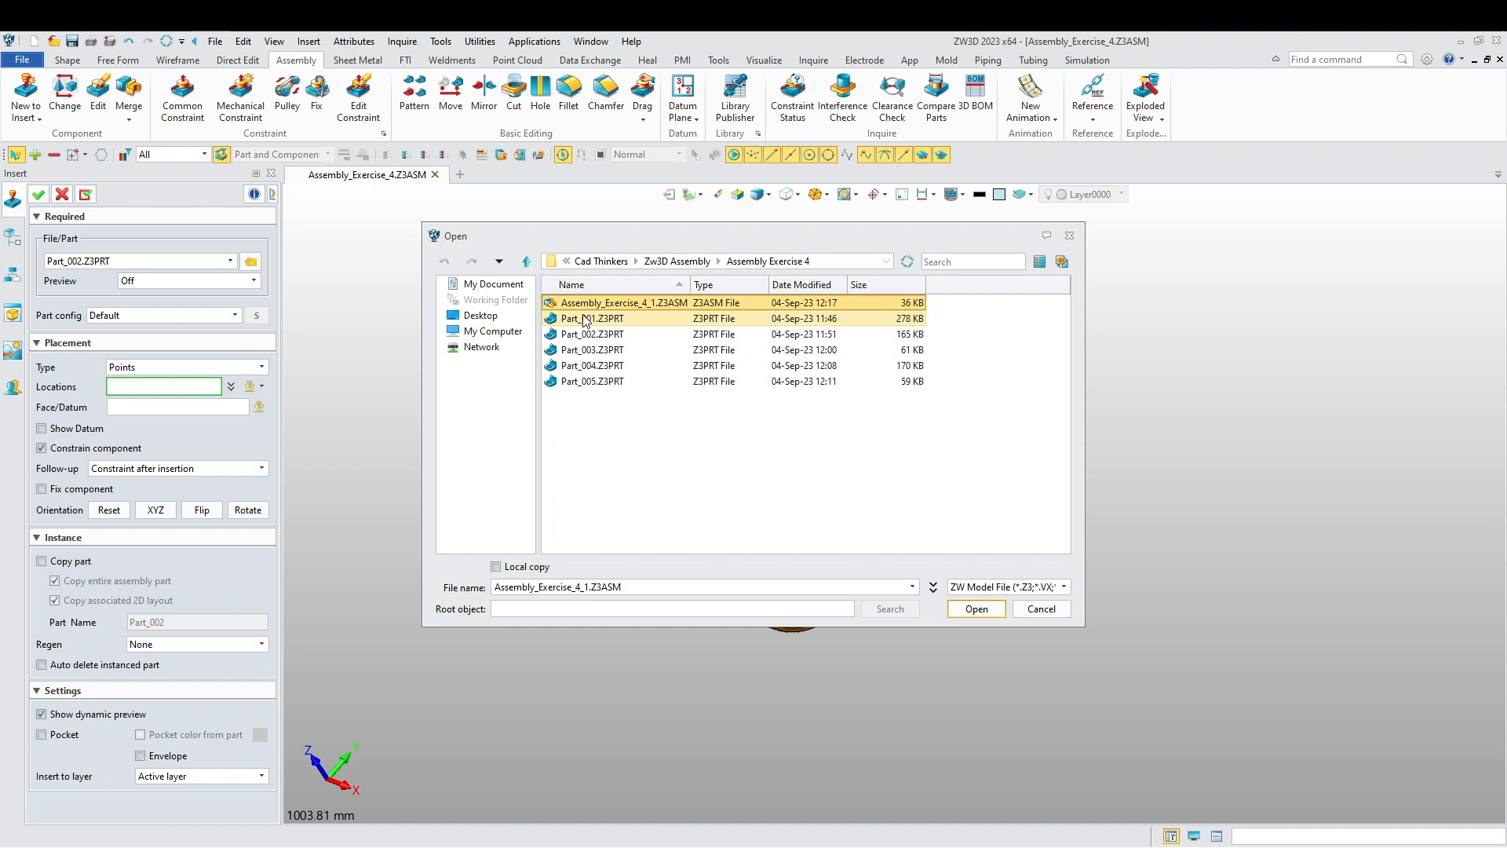
pyautogui.click(965, 615)
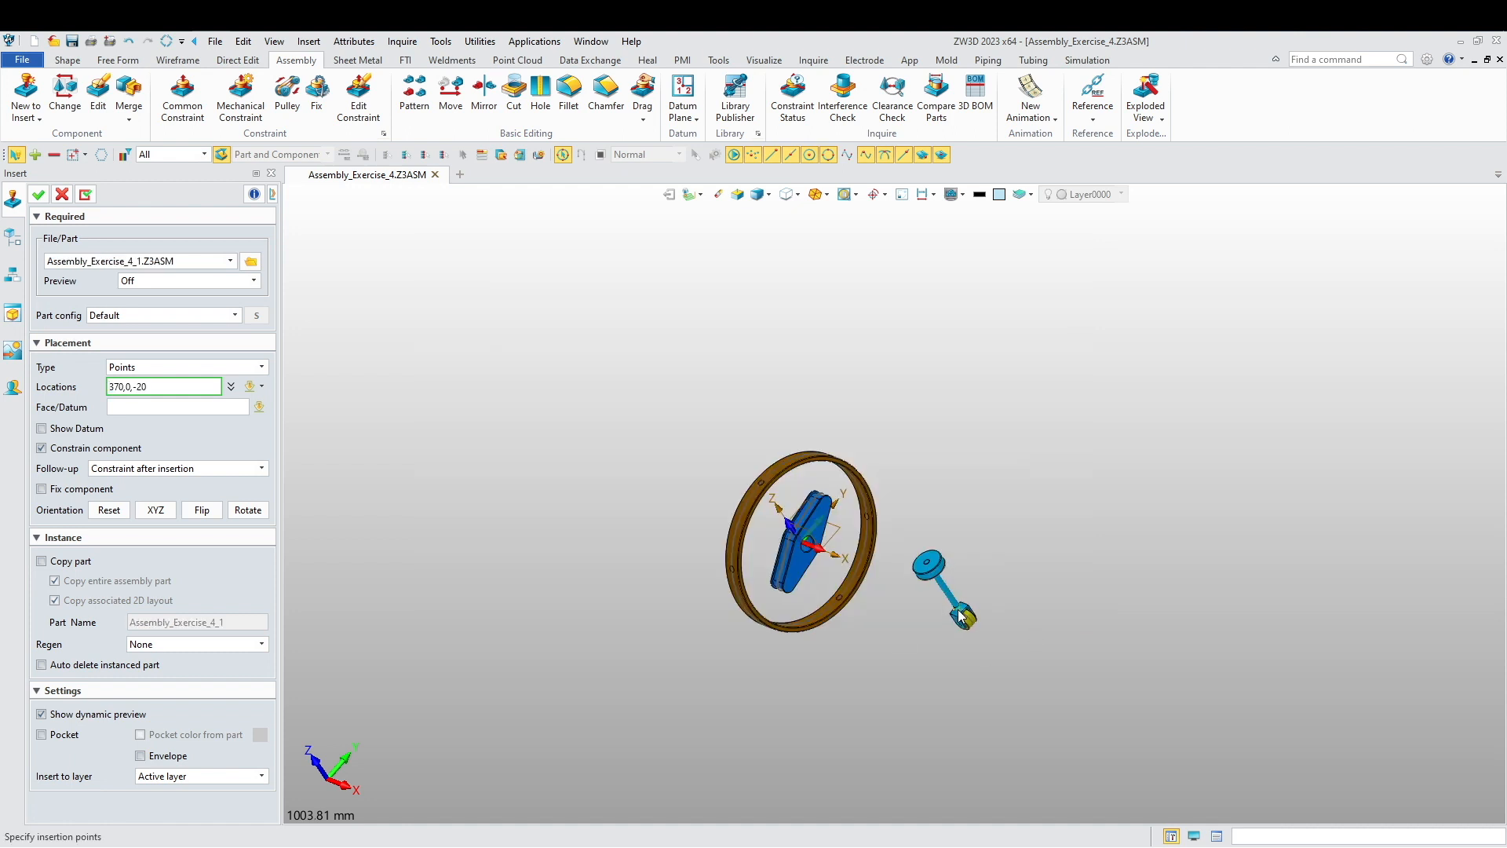
# - Place six instances of Assembly_Exercise_4_1 in free space around the ring and skip their follow-up constraint editing
pyautogui.scroll(3, 926, 549)
pyautogui.scroll(-3, 667, 483)
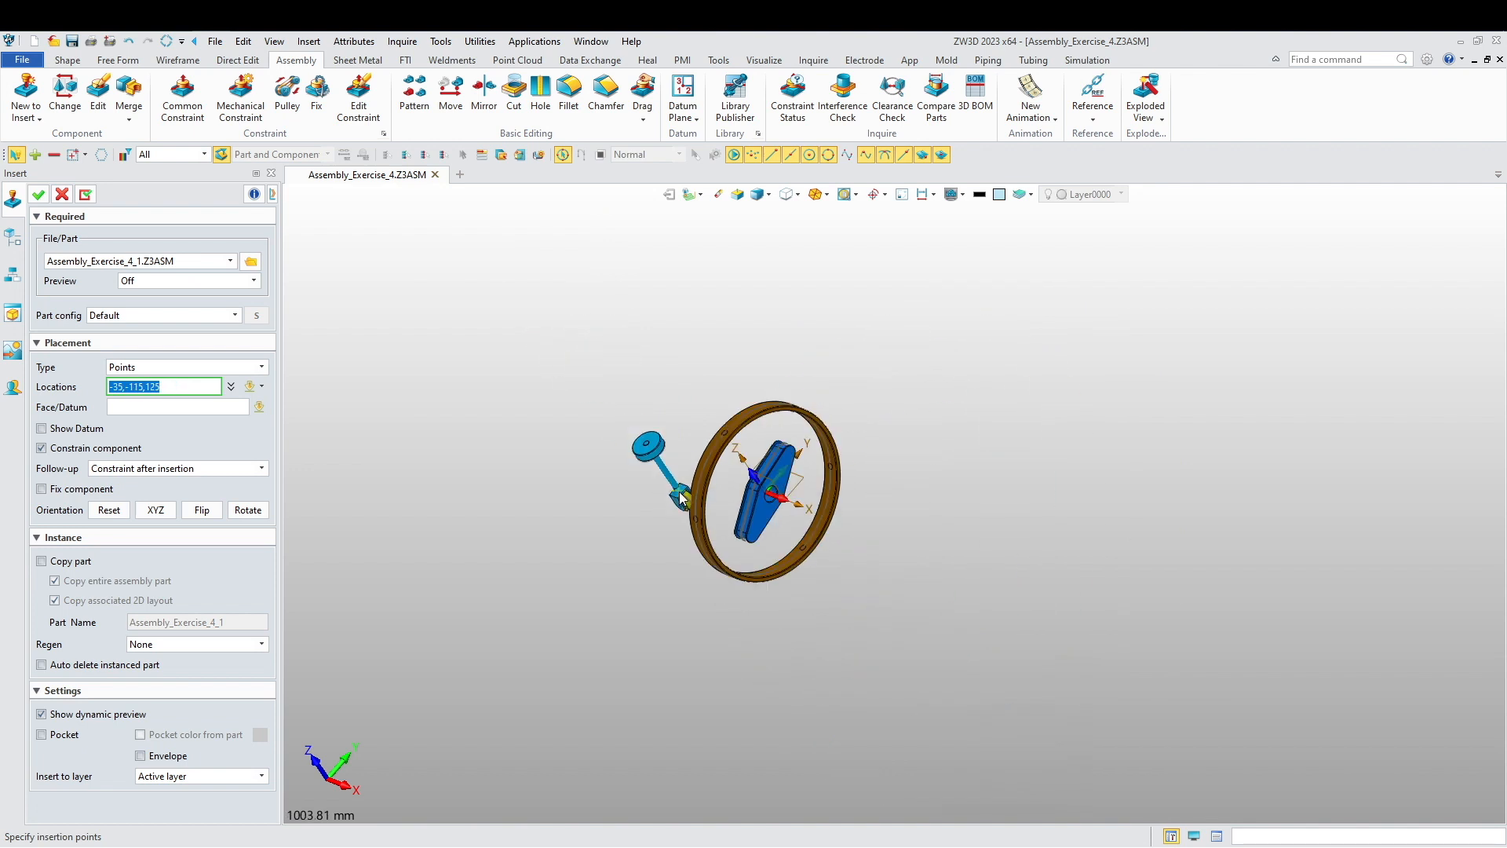
pyautogui.moveTo(824, 608); pyautogui.dragTo(908, 624, button='right')
pyautogui.scroll(1, 707, 430)
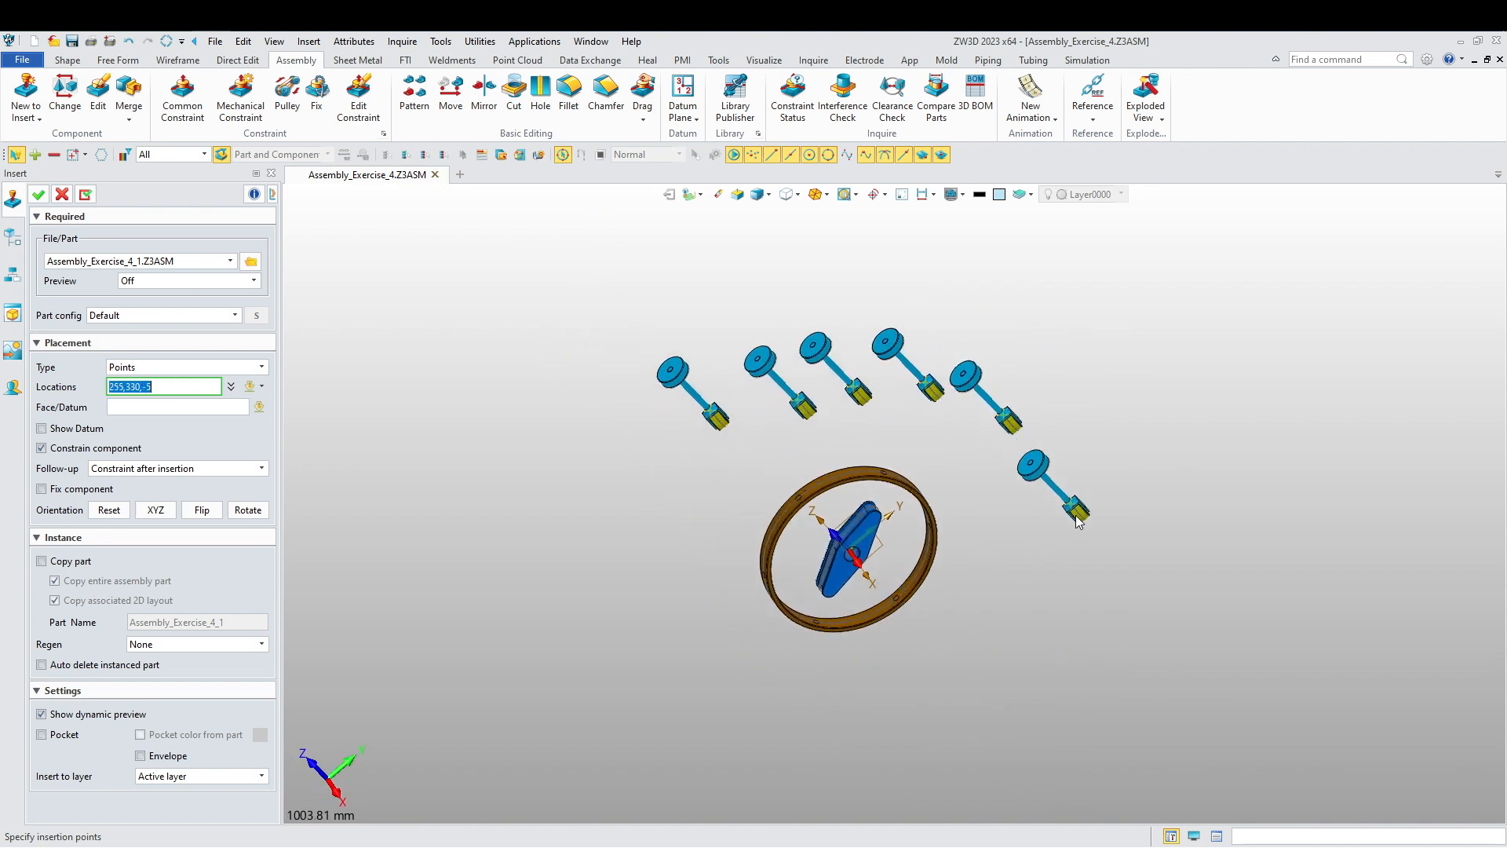
pyautogui.click(1014, 543)
pyautogui.click(38, 196)
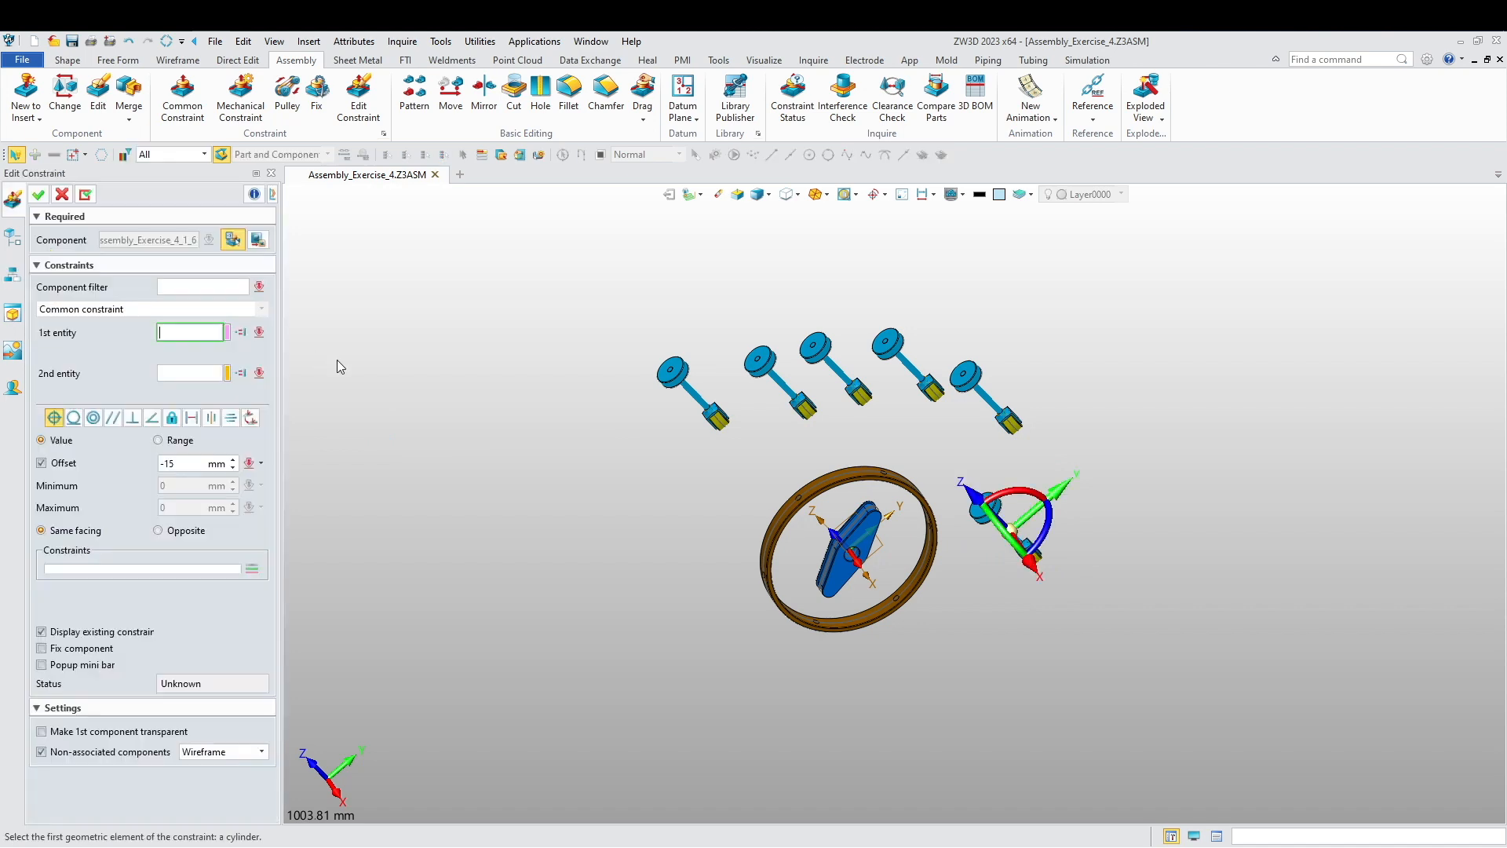
pyautogui.click(61, 195)
# - Add a concentric constraint, same facing, between the first Assembly_Exercise_4_1 rod and the top hole of the Part_002 ring
pyautogui.moveTo(471, 404); pyautogui.dragTo(604, 497, button='right')
pyautogui.scroll(5, 605, 503)
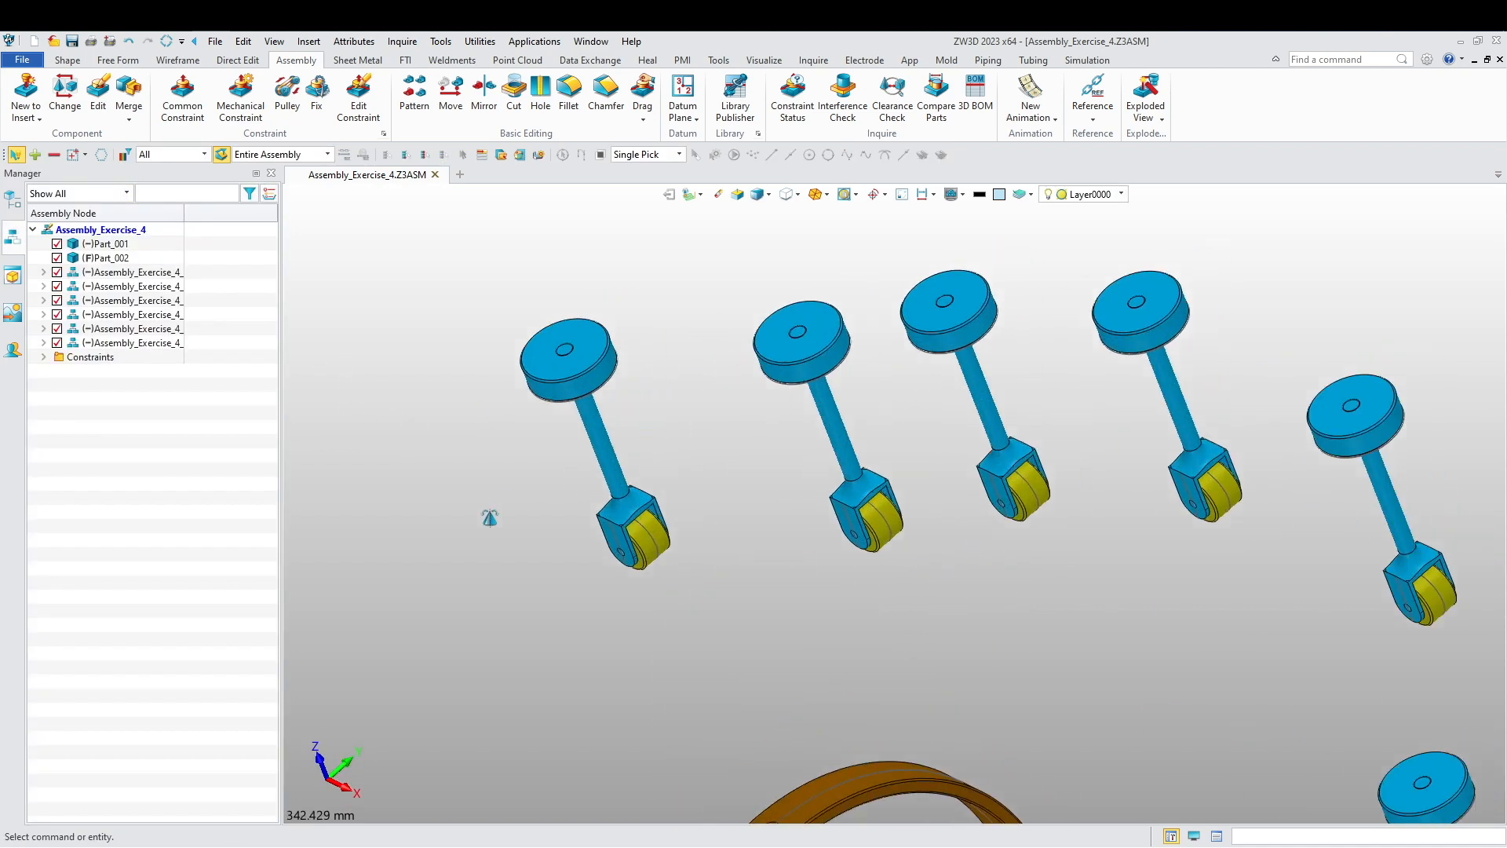
pyautogui.click(182, 94)
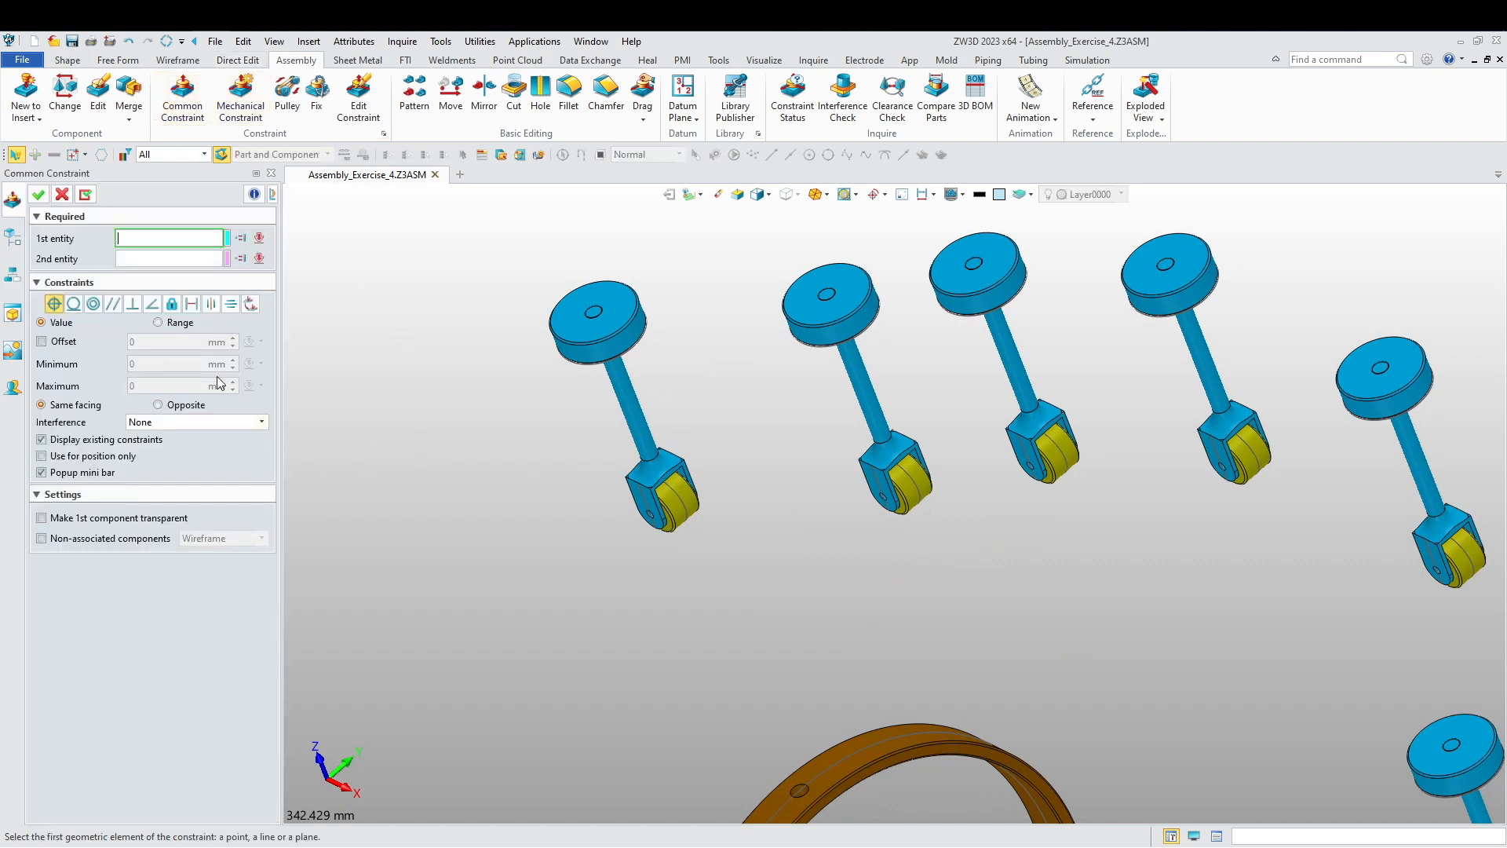
pyautogui.click(98, 307)
pyautogui.scroll(6, 667, 463)
pyautogui.click(626, 385)
pyautogui.scroll(-5, 626, 385)
pyautogui.scroll(10, 718, 793)
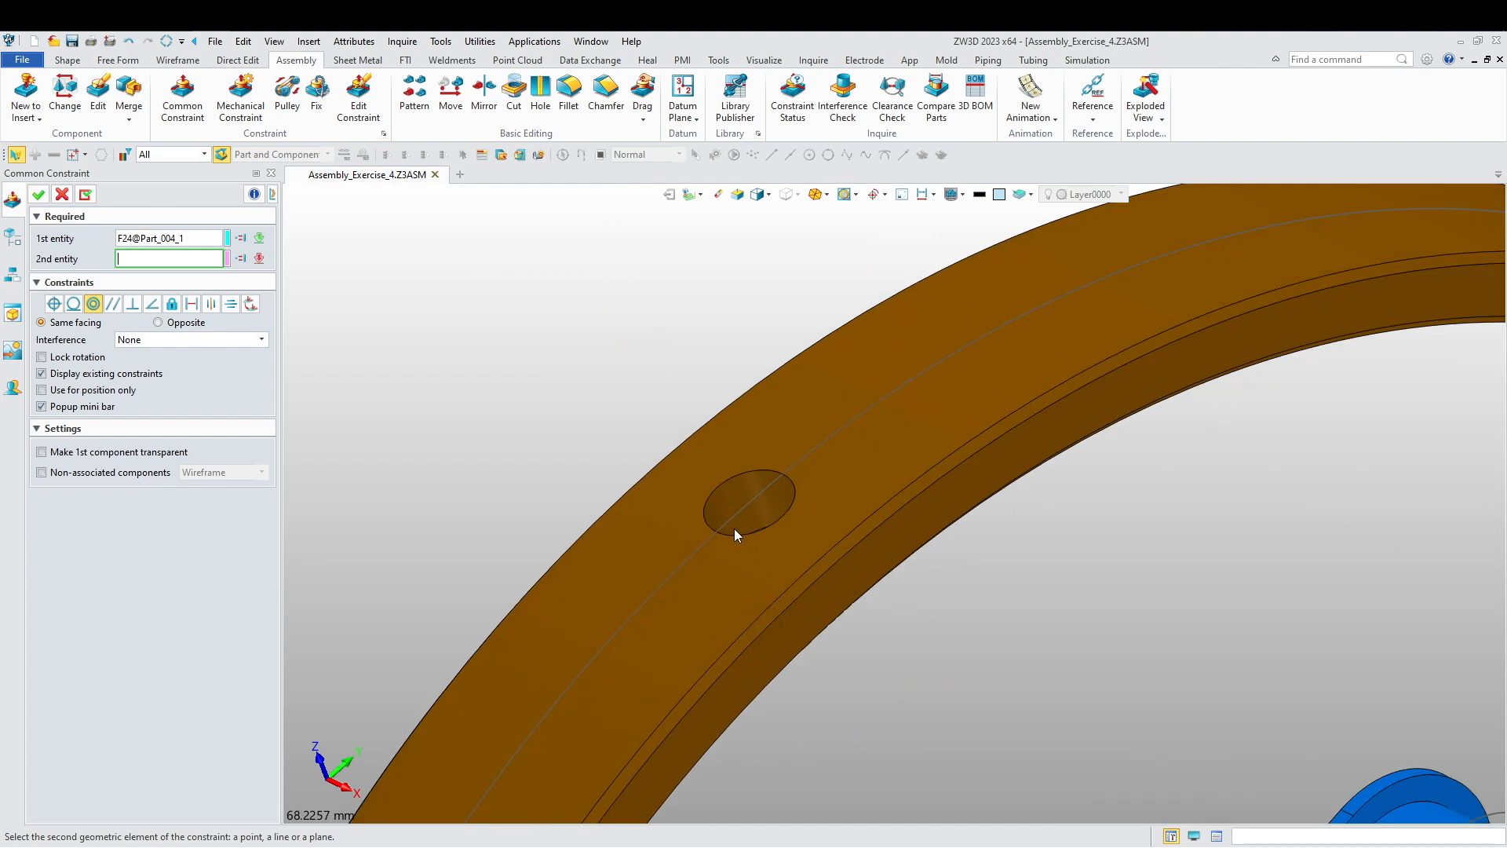
pyautogui.click(734, 482)
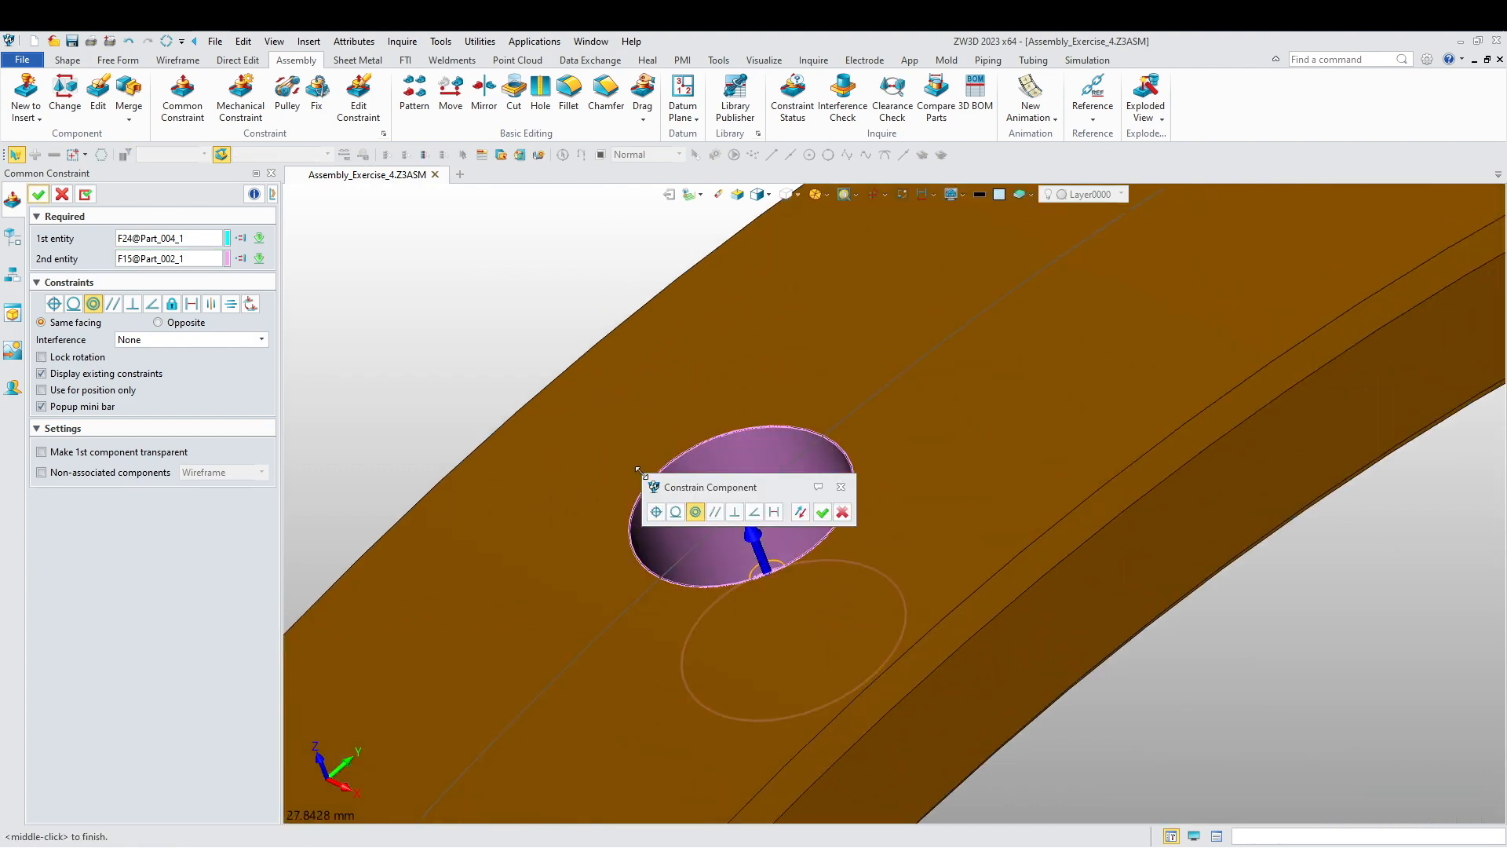
pyautogui.scroll(-10, 636, 440)
pyautogui.scroll(-5, 484, 444)
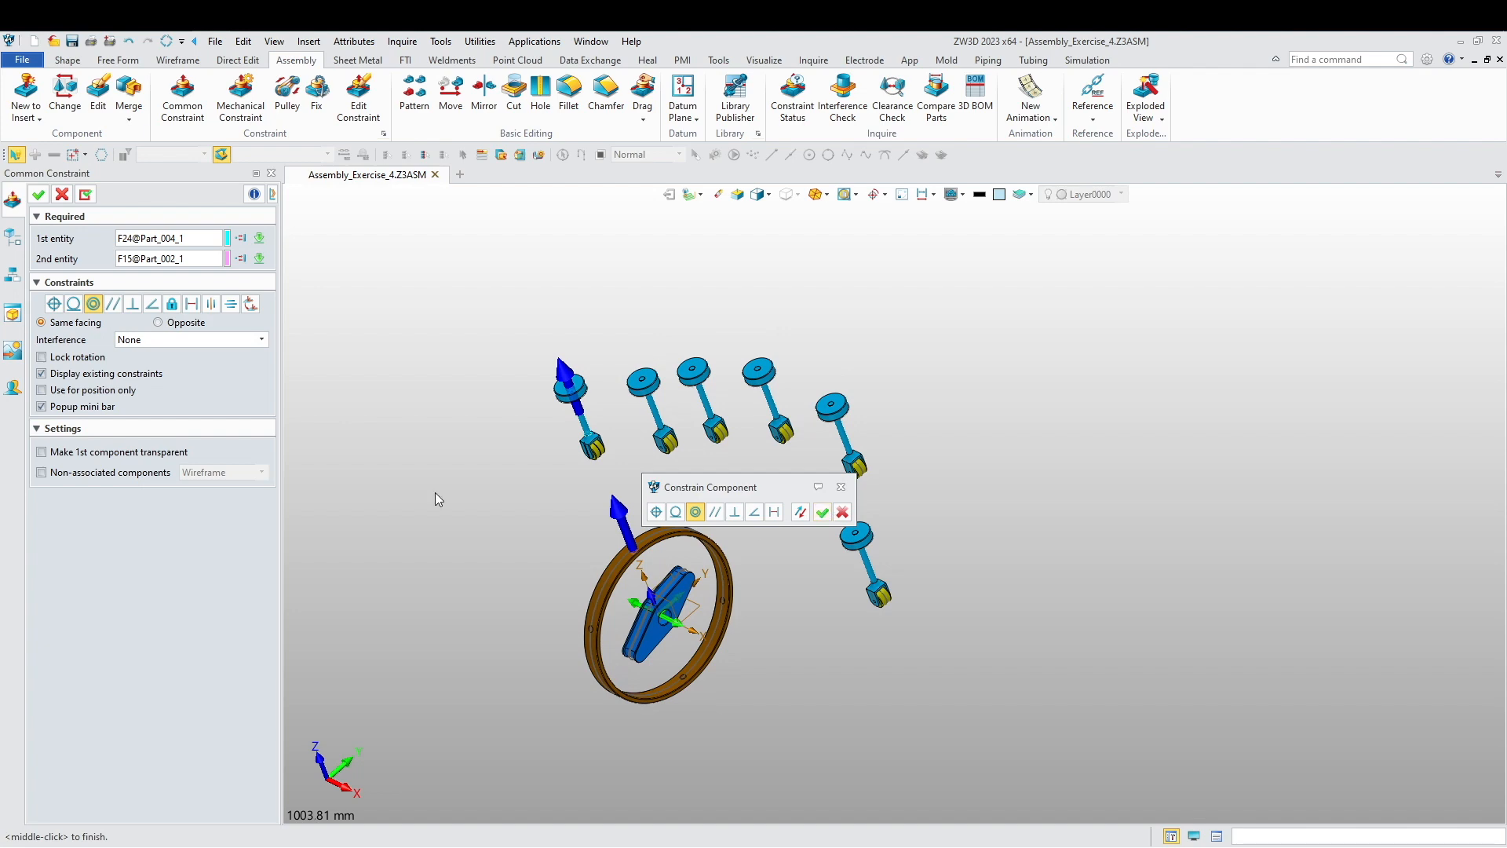
pyautogui.click(86, 195)
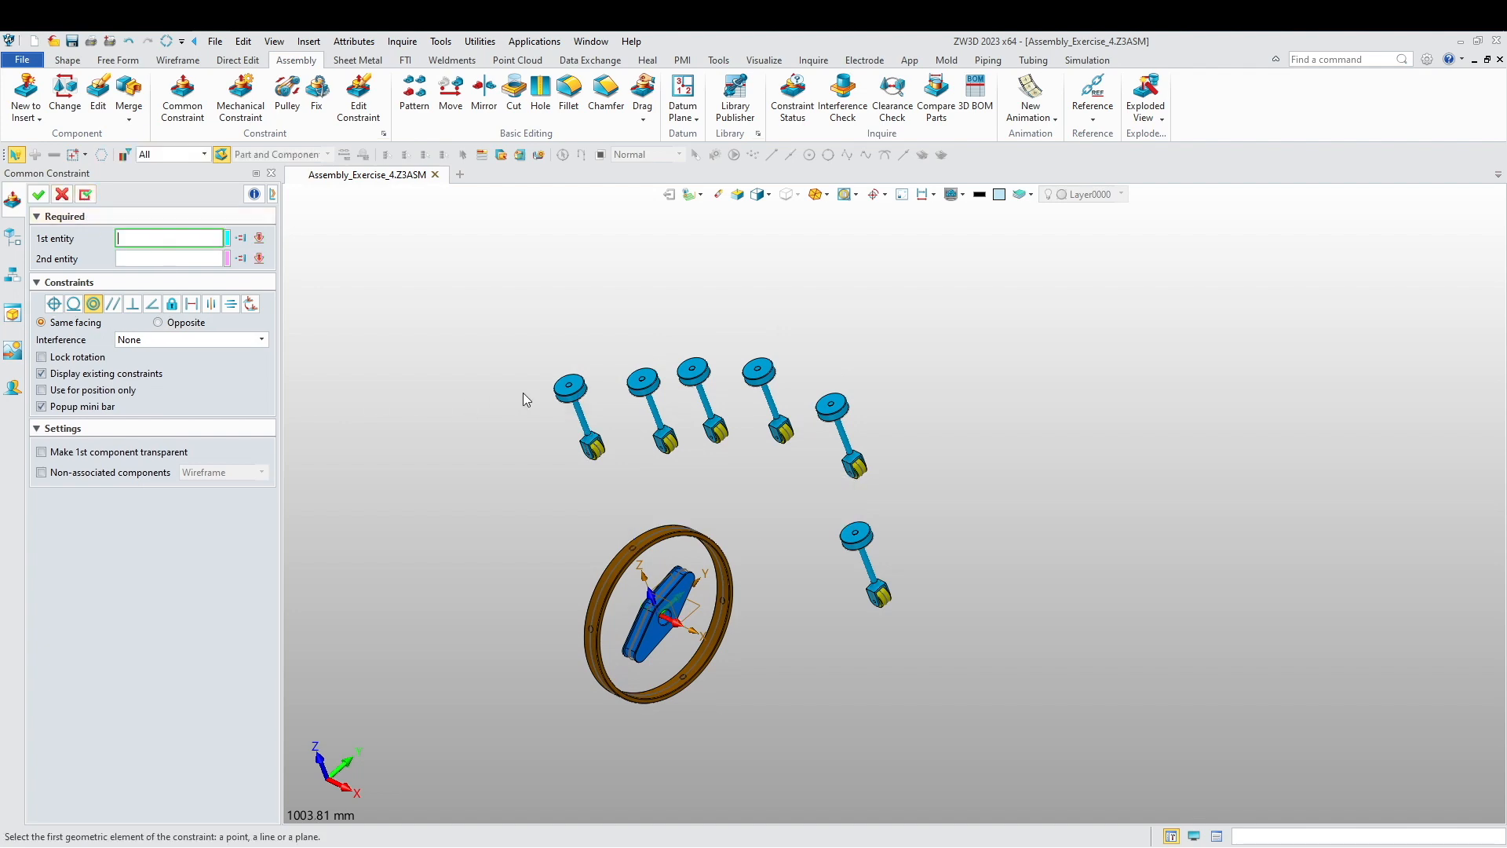
# - Add a concentric constraint with opposite facing between the second subassembly's rod and the ring's neighbouring upper hole
pyautogui.scroll(6, 503, 377)
pyautogui.click(548, 326)
pyautogui.scroll(-5, 559, 432)
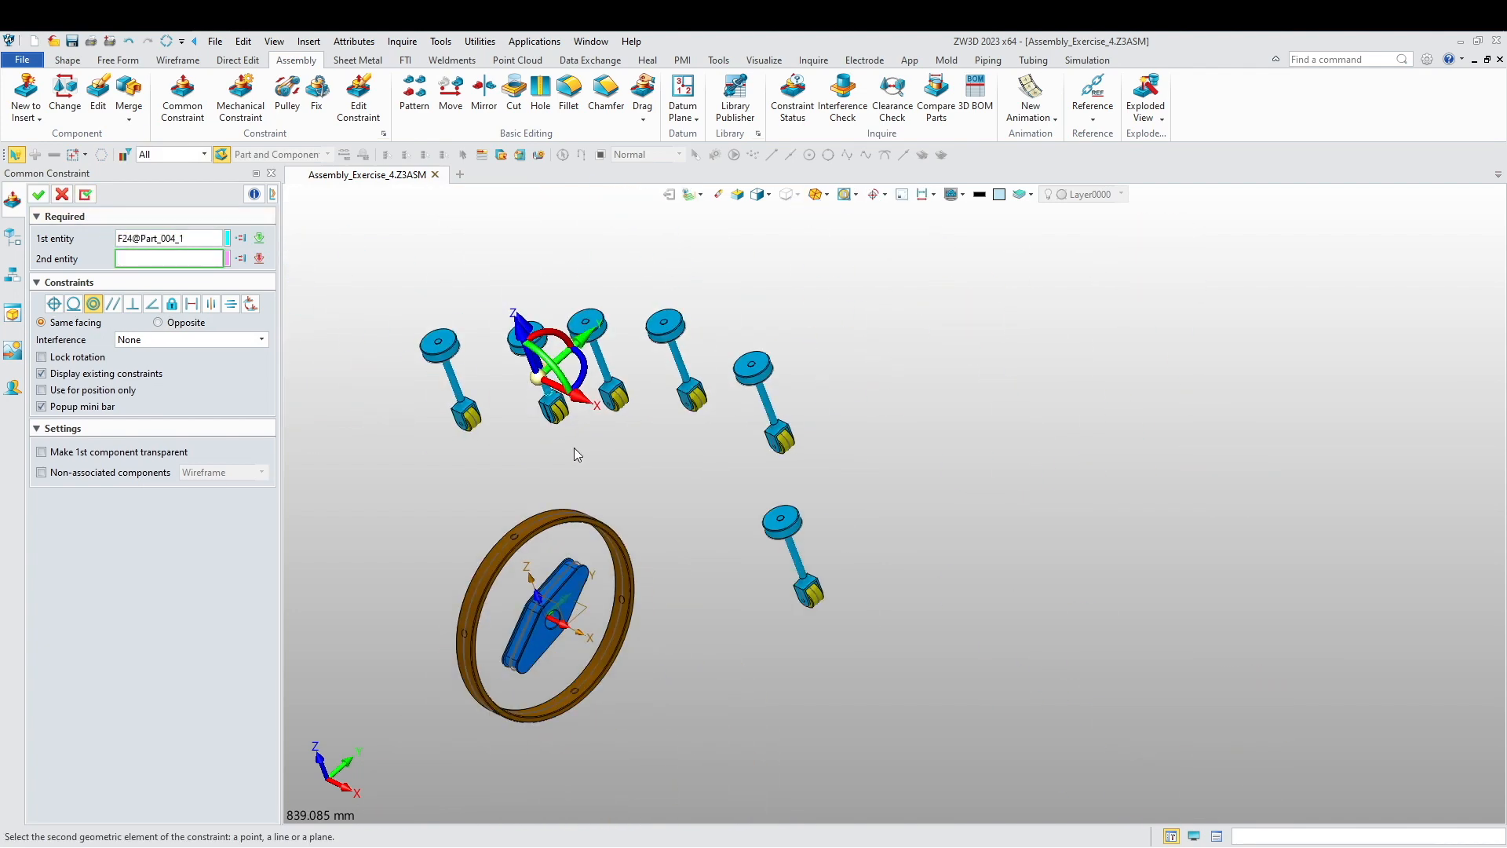
pyautogui.scroll(14, 636, 502)
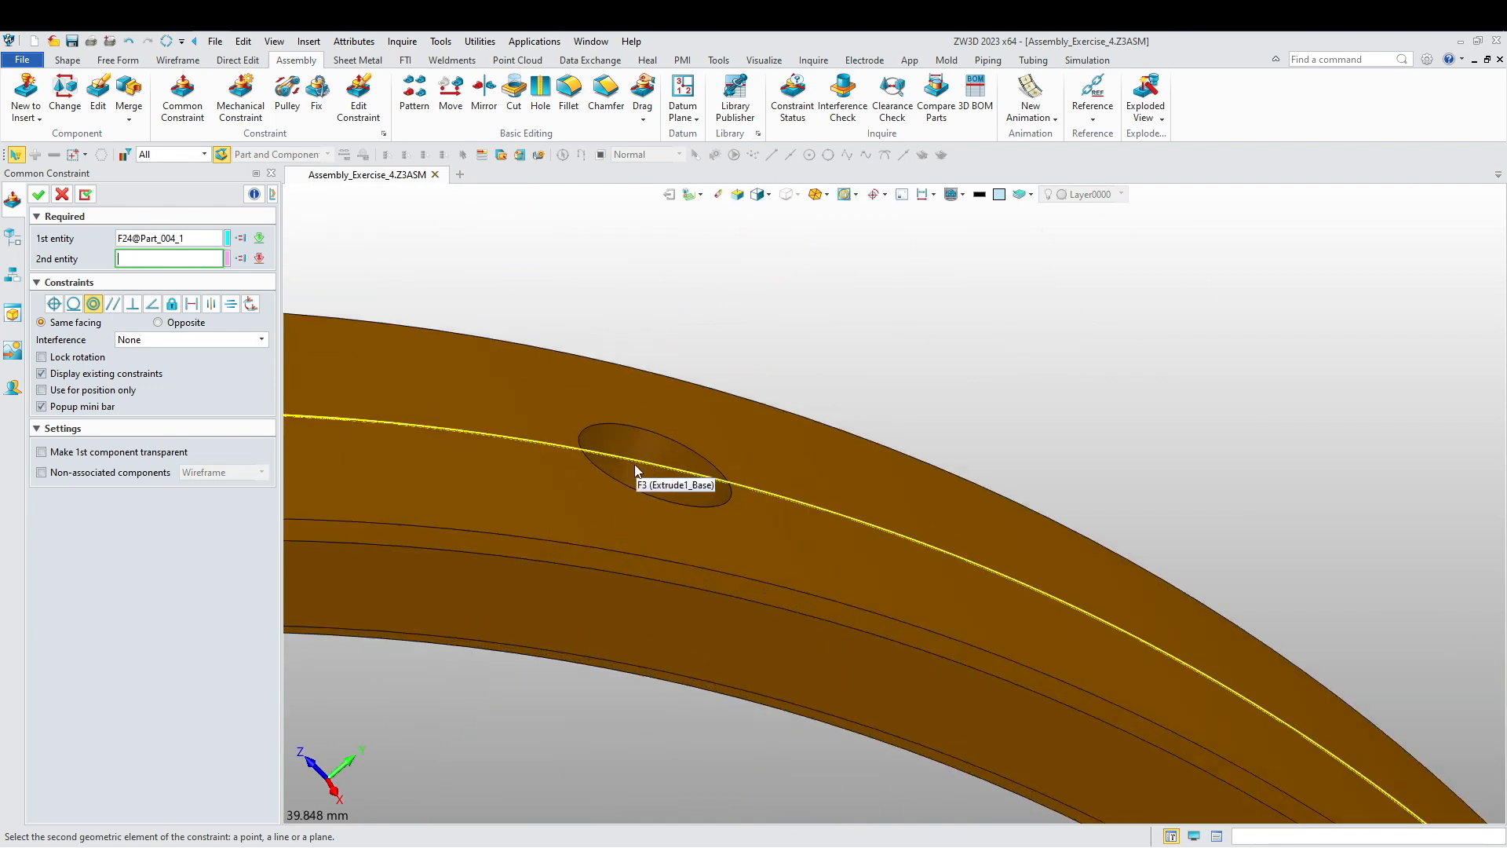
pyautogui.click(657, 451)
pyautogui.click(652, 454)
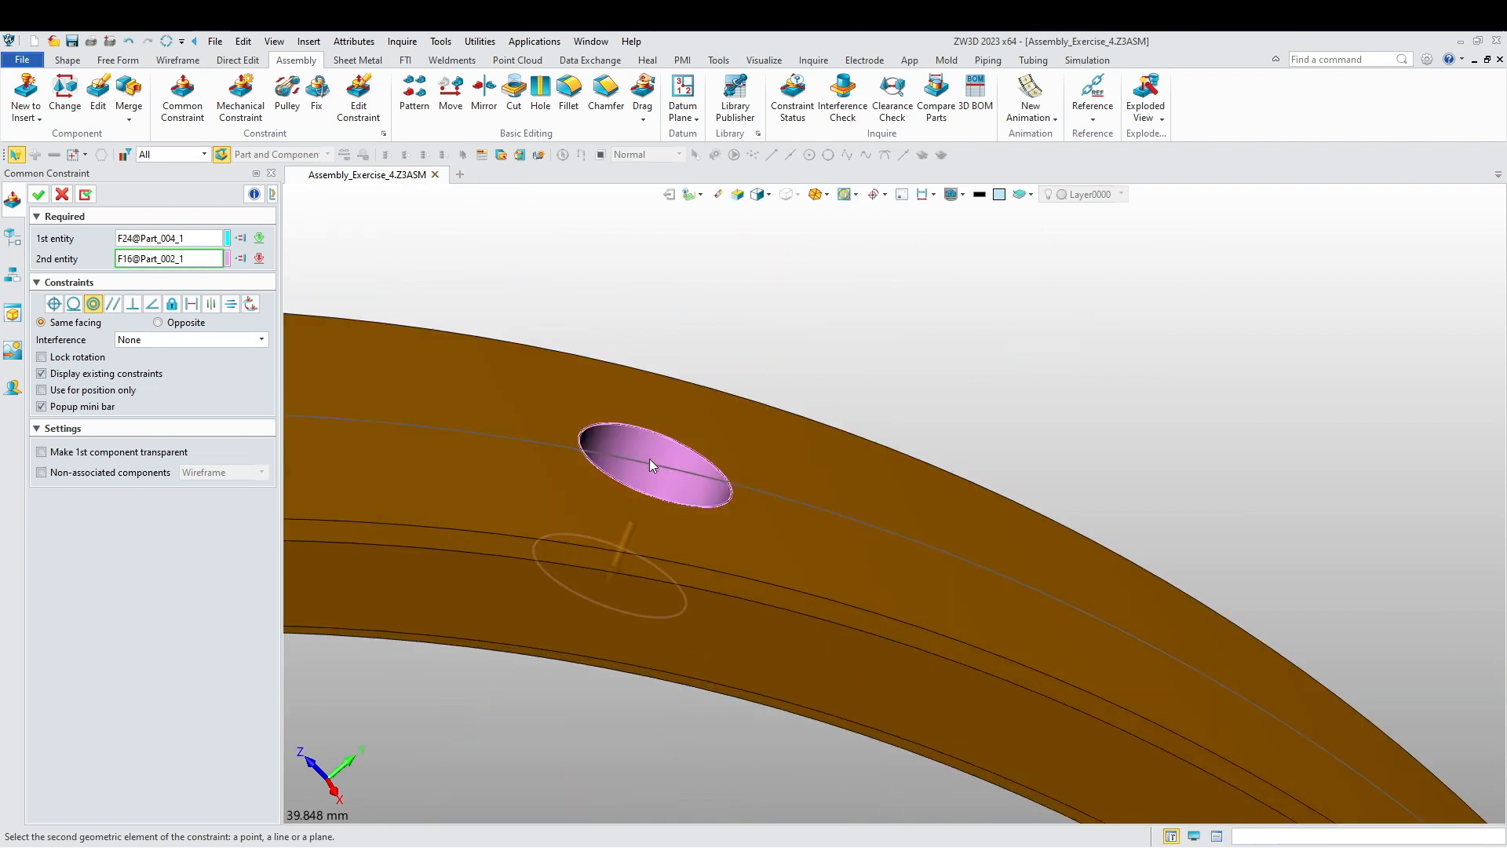
pyautogui.scroll(-6, 795, 506)
pyautogui.scroll(-4, 795, 506)
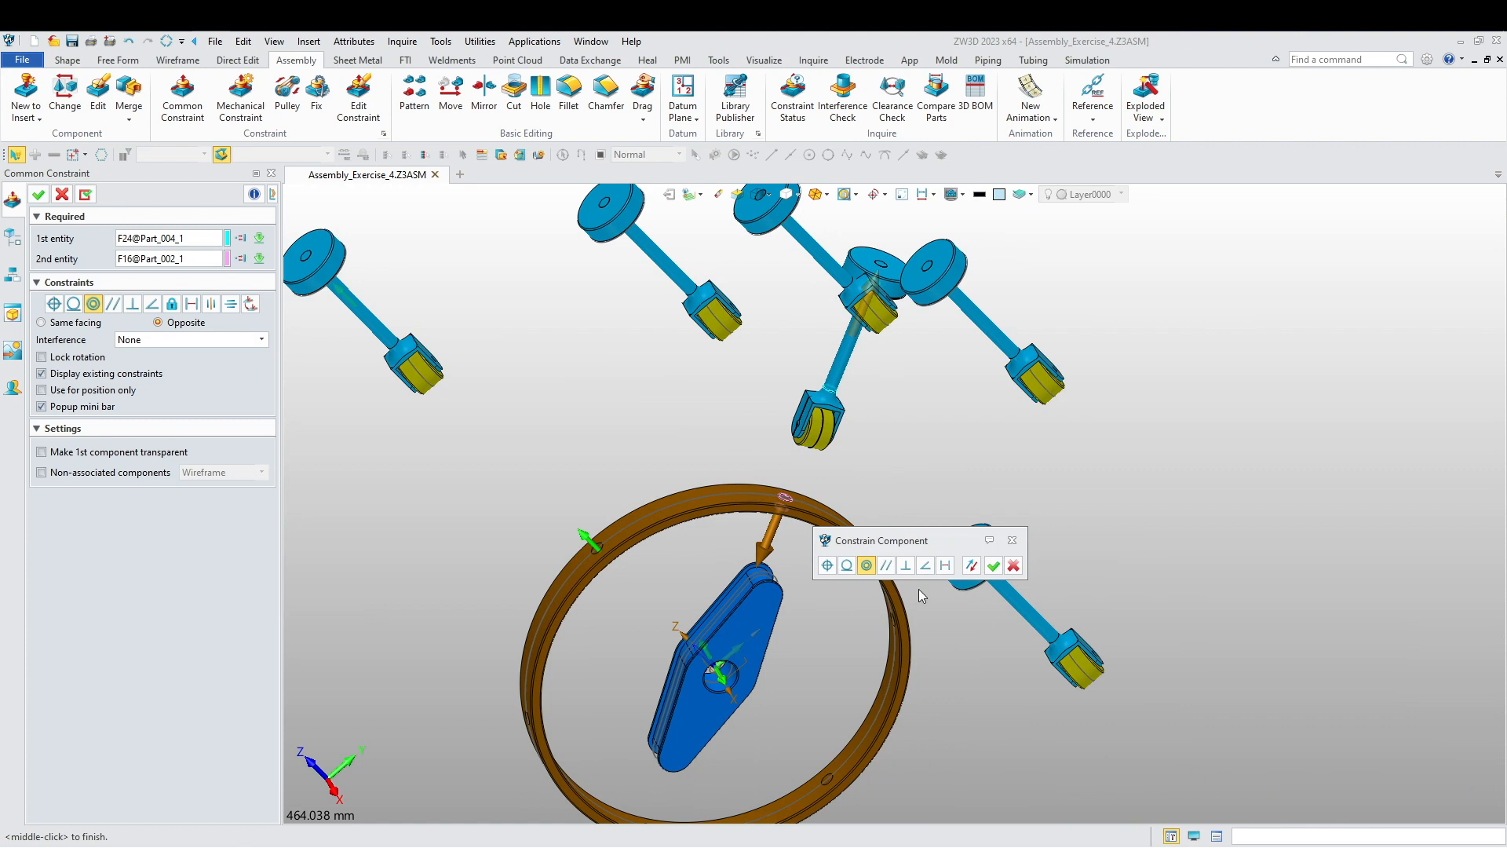
pyautogui.click(88, 195)
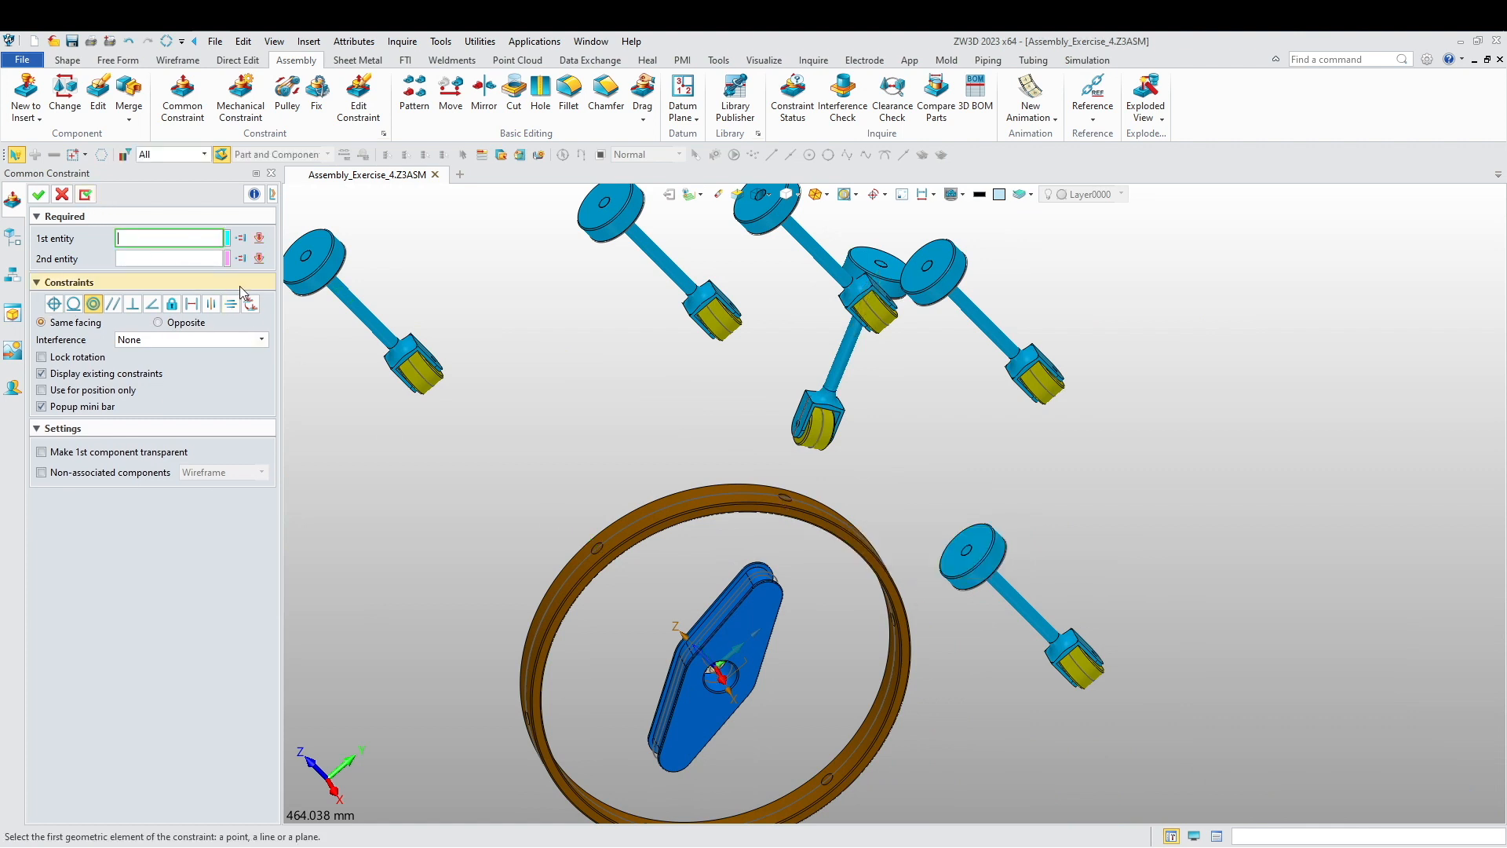
# - Constrain the third subassembly's rod concentric, same facing, to the next free hole around the ring
pyautogui.click(677, 278)
pyautogui.moveTo(812, 600); pyautogui.dragTo(1063, 719, button='middle')
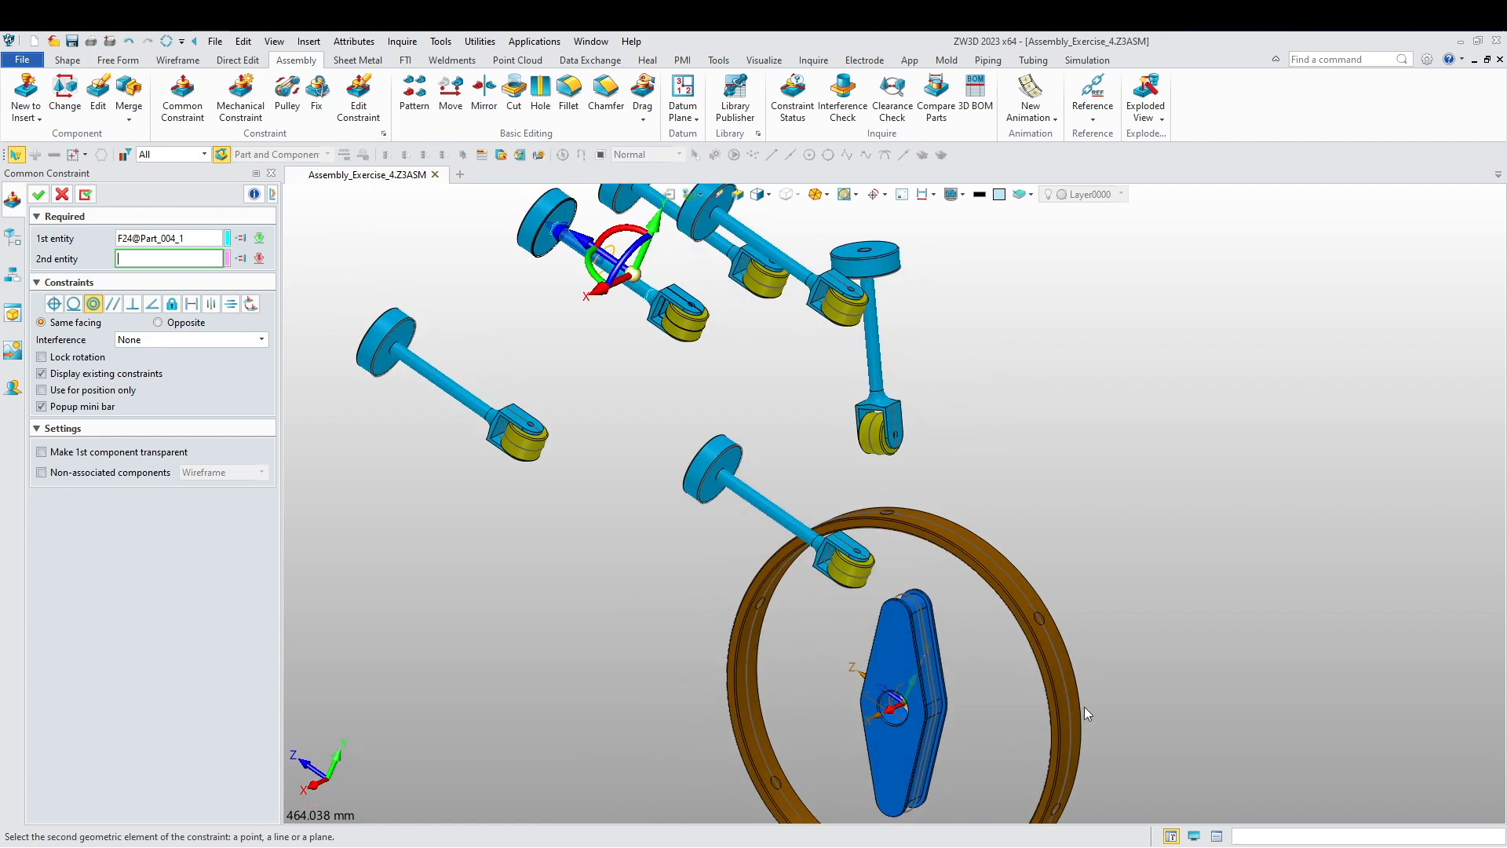
pyautogui.scroll(12, 1063, 719)
pyautogui.click(948, 413)
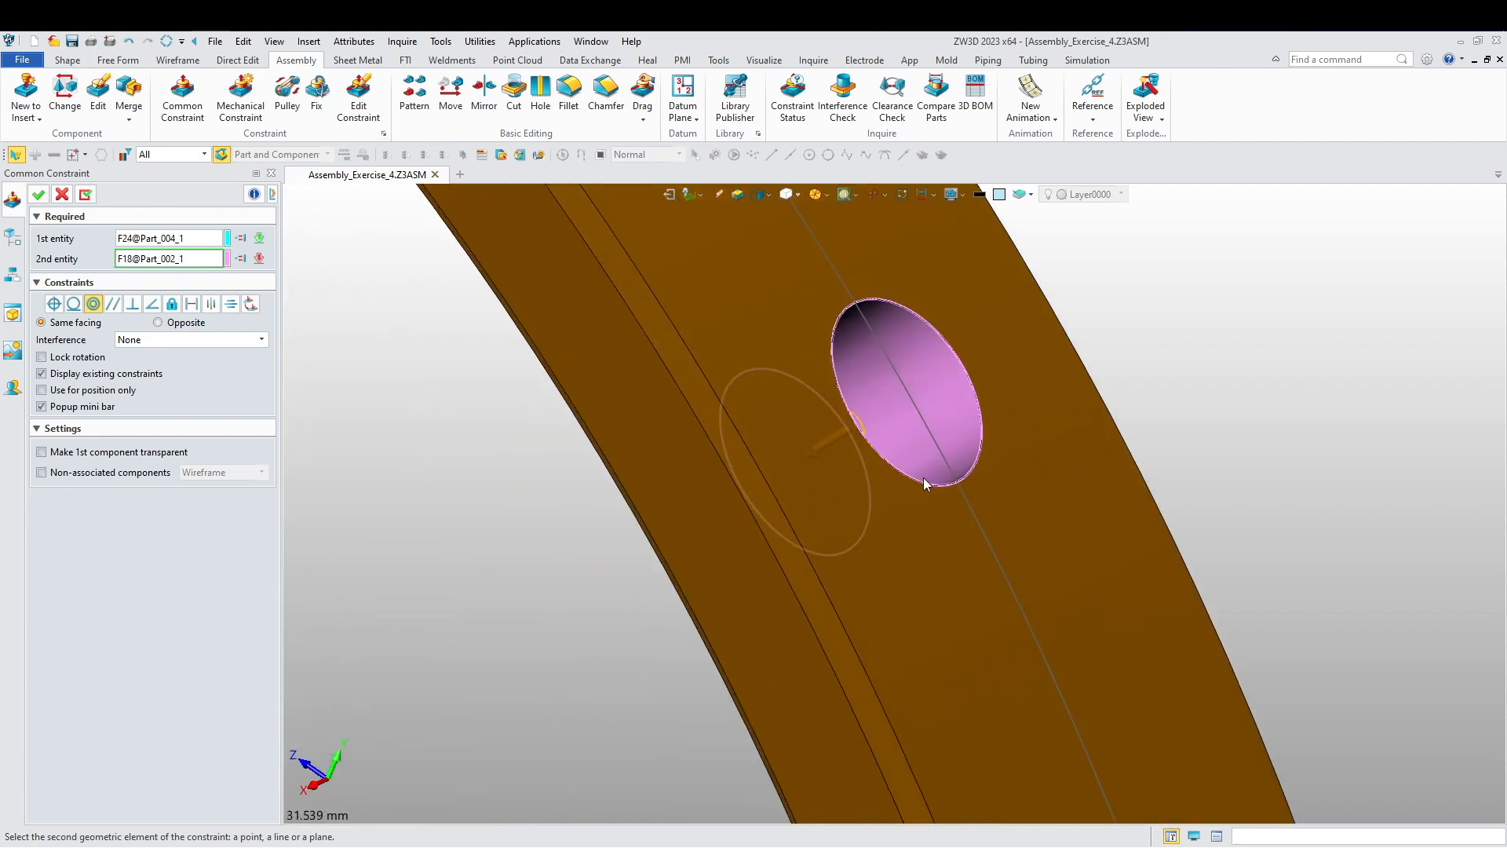
pyautogui.middleClick(700, 497)
pyautogui.scroll(-15, 723, 577)
pyautogui.moveTo(725, 579); pyautogui.dragTo(913, 512, button='right')
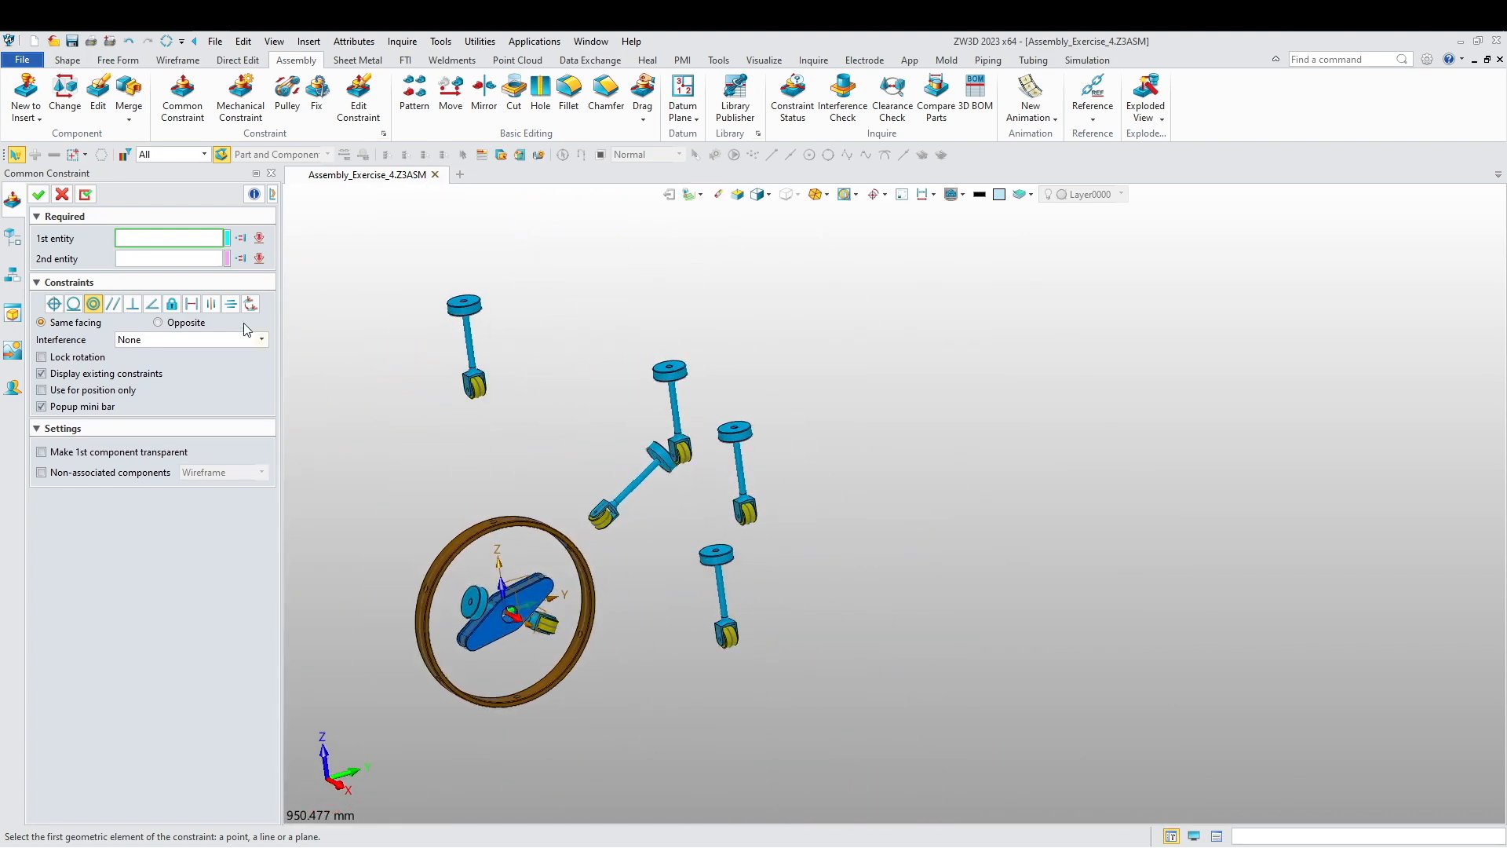
# - Reopen the third subassembly's concentric constraint, close it without changes and remove that constraint
pyautogui.click(61, 196)
pyautogui.click(44, 358)
pyautogui.doubleClick(130, 457)
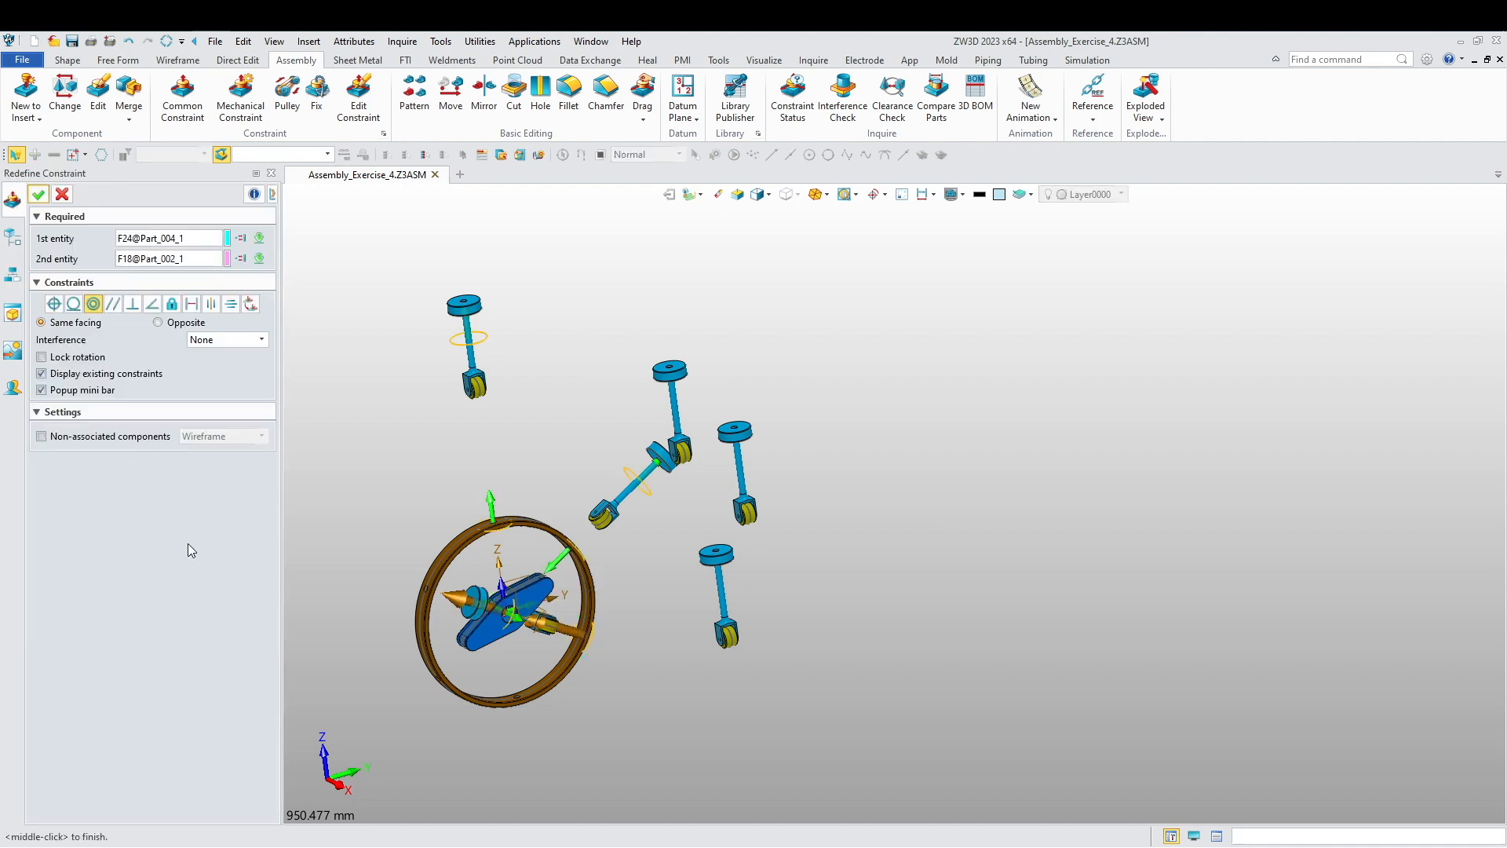
pyautogui.scroll(2, 564, 656)
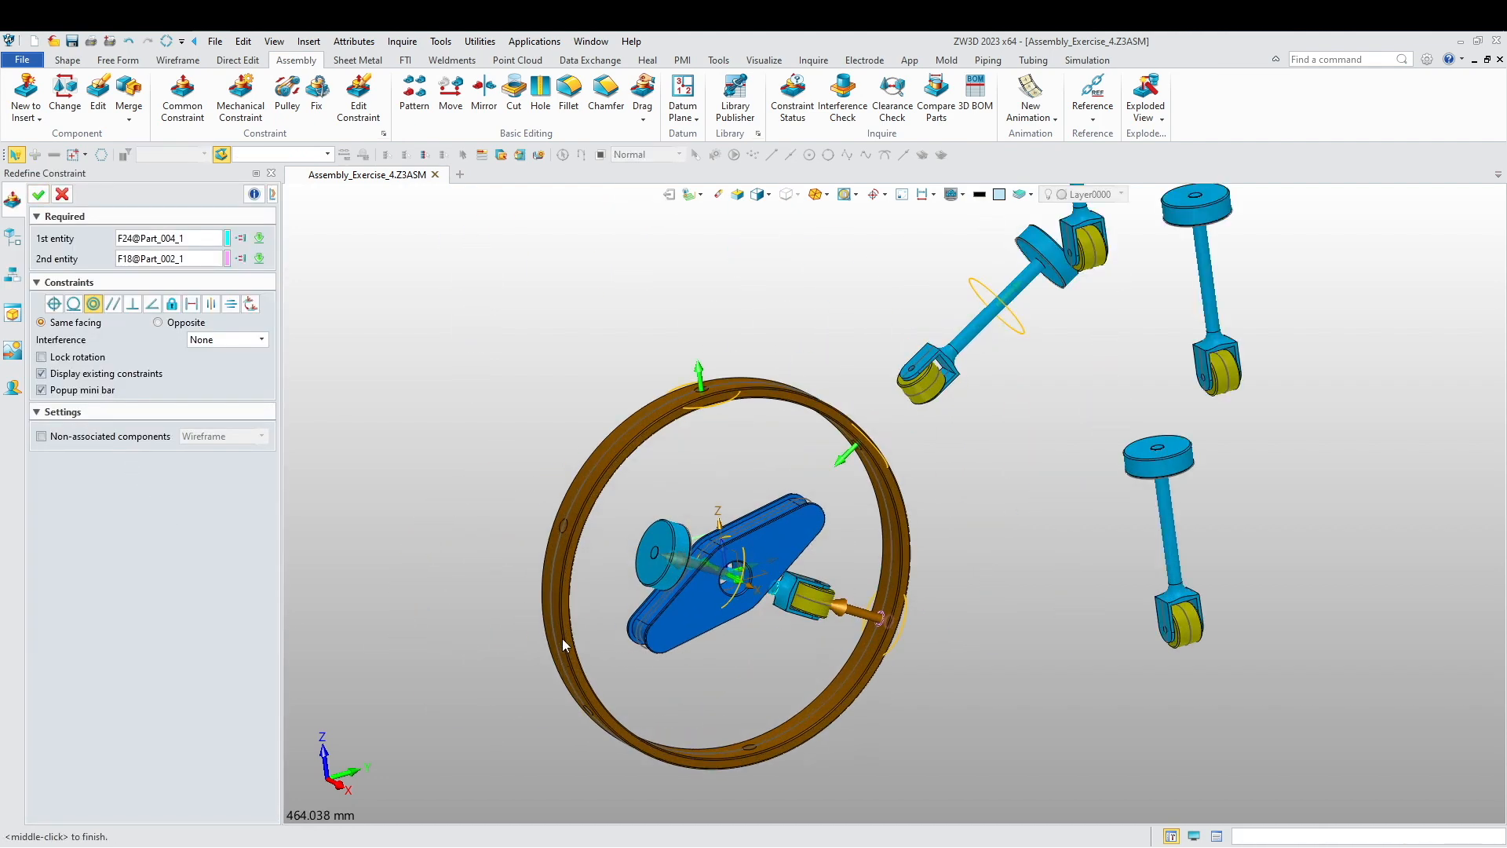
pyautogui.moveTo(609, 625); pyautogui.dragTo(553, 635, button='middle')
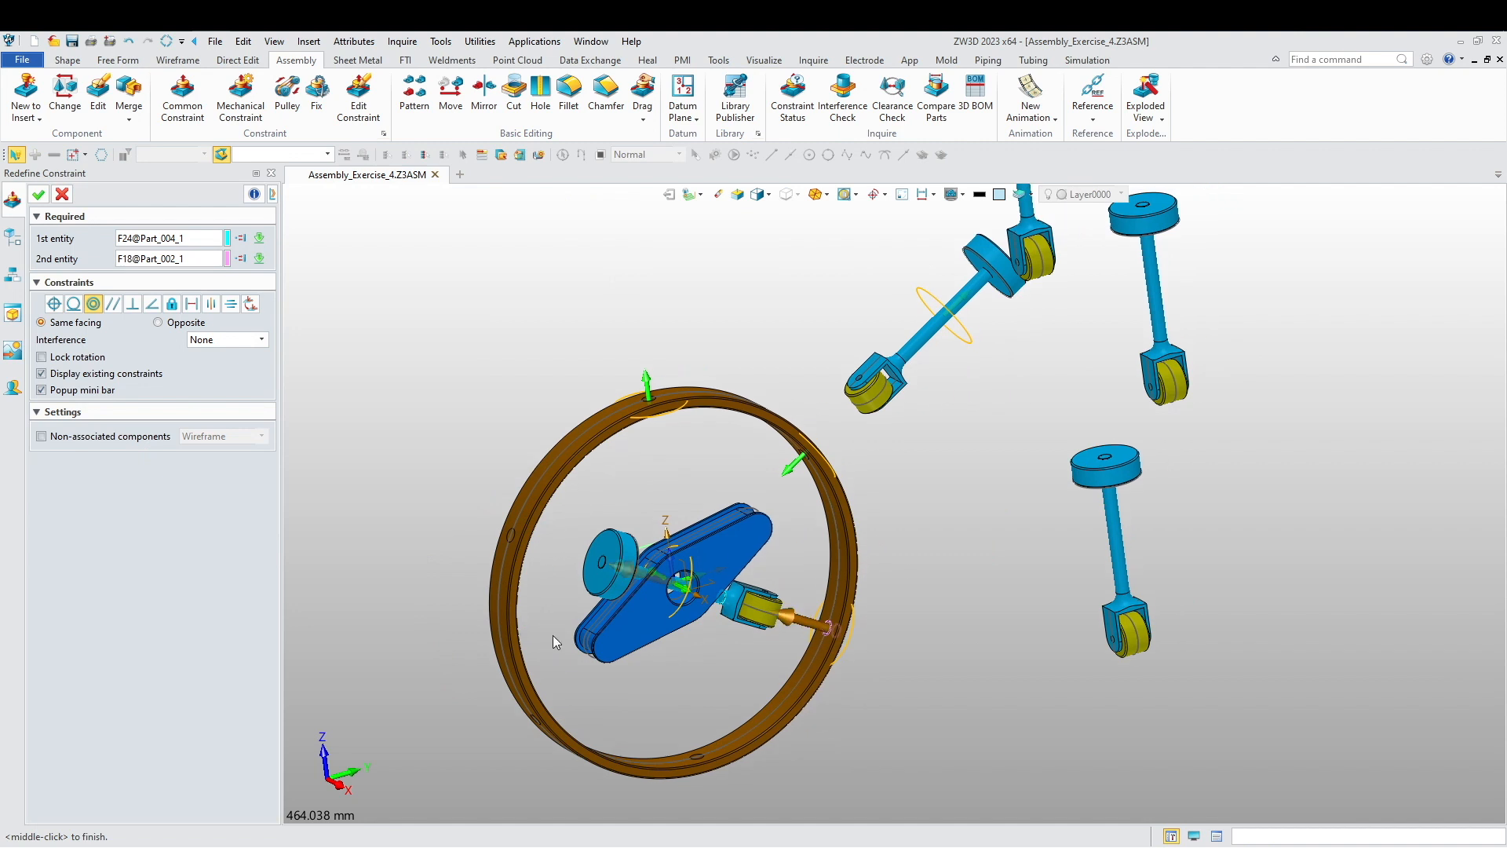
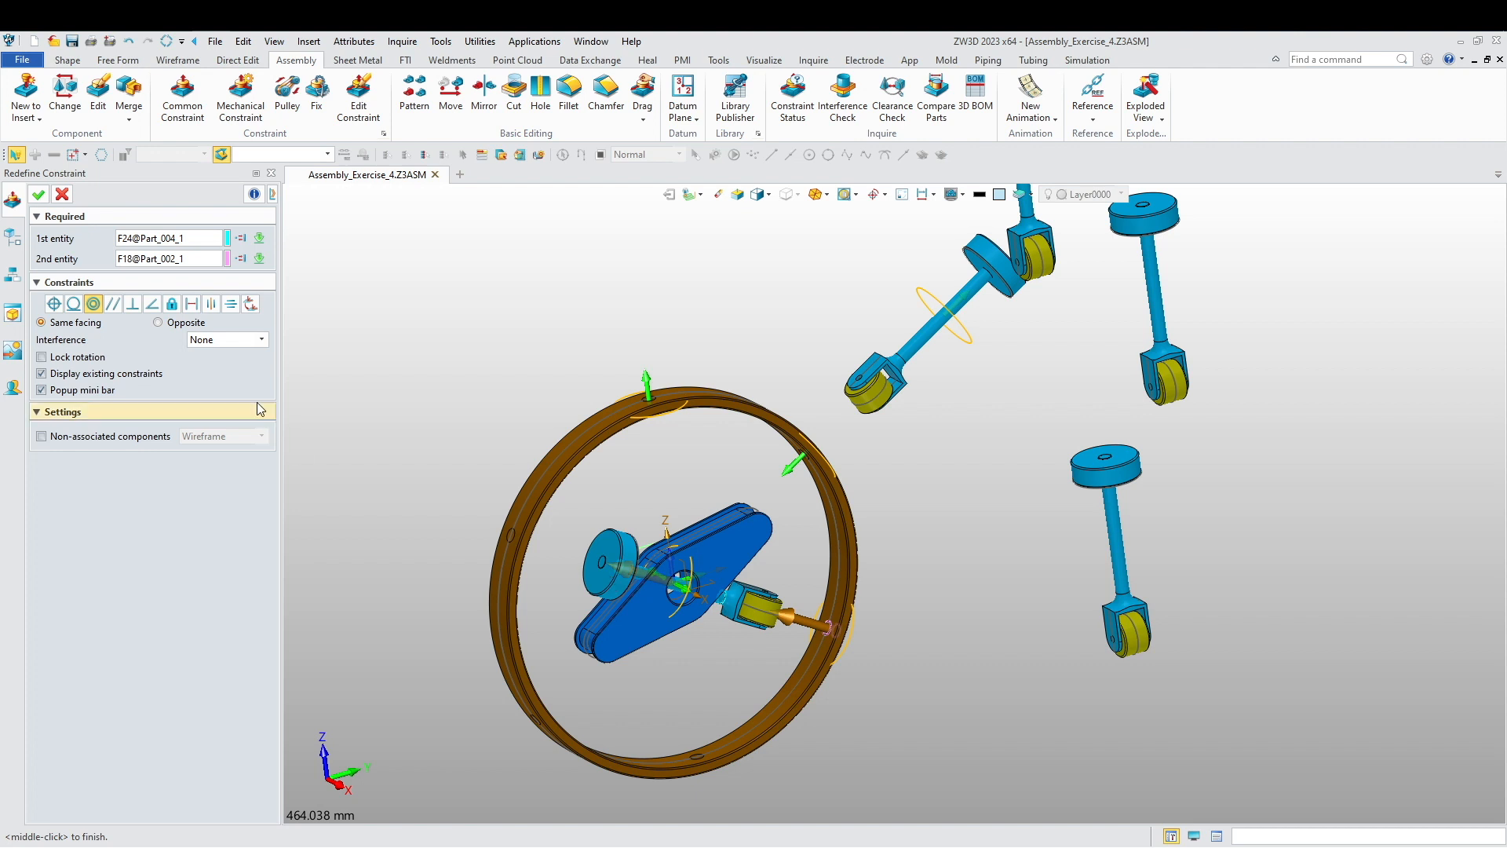
pyautogui.click(64, 195)
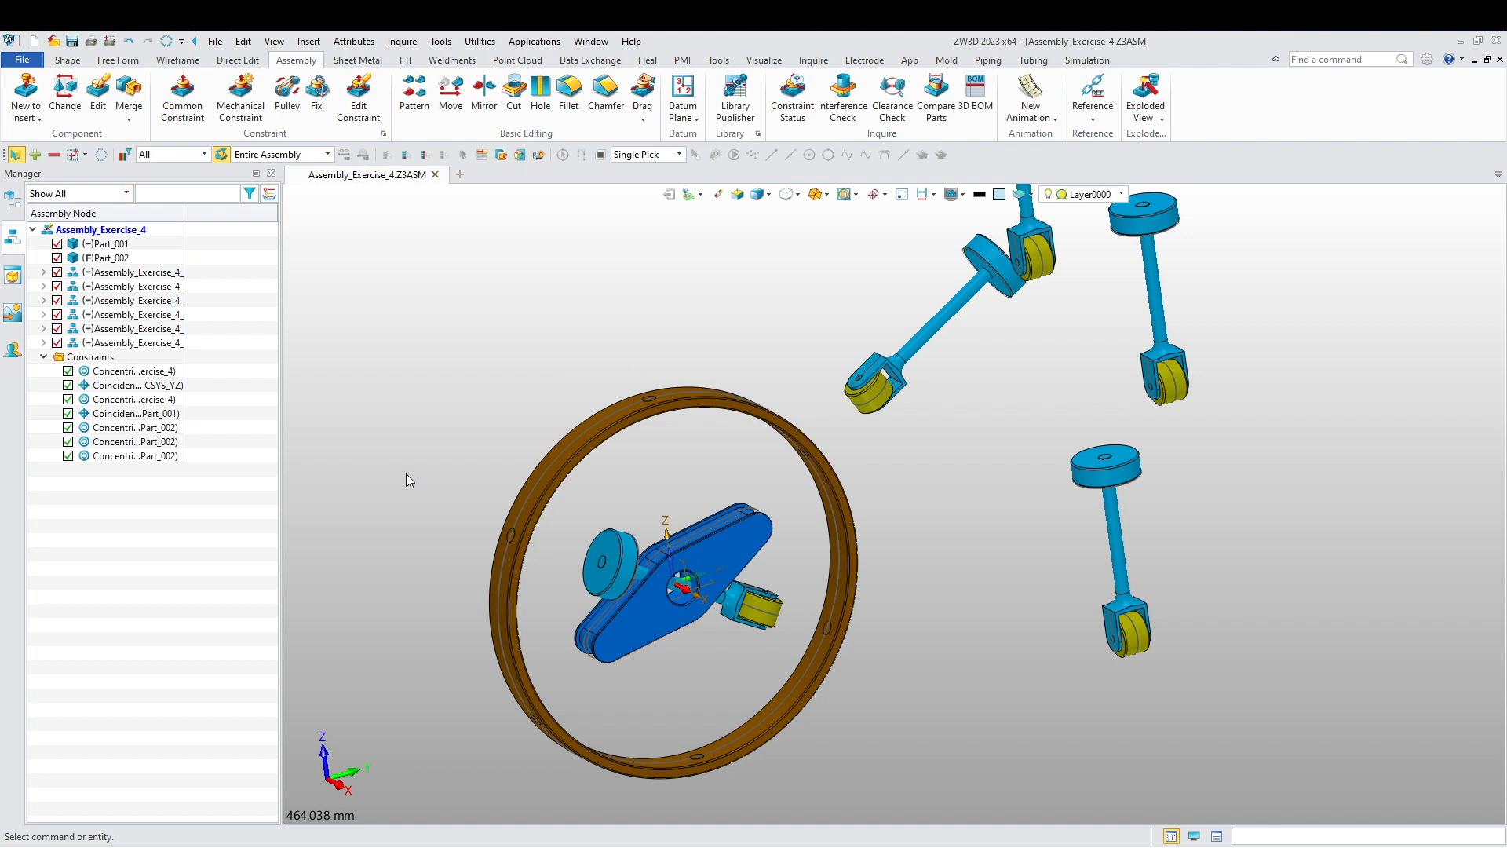
pyautogui.scroll(-4, 626, 554)
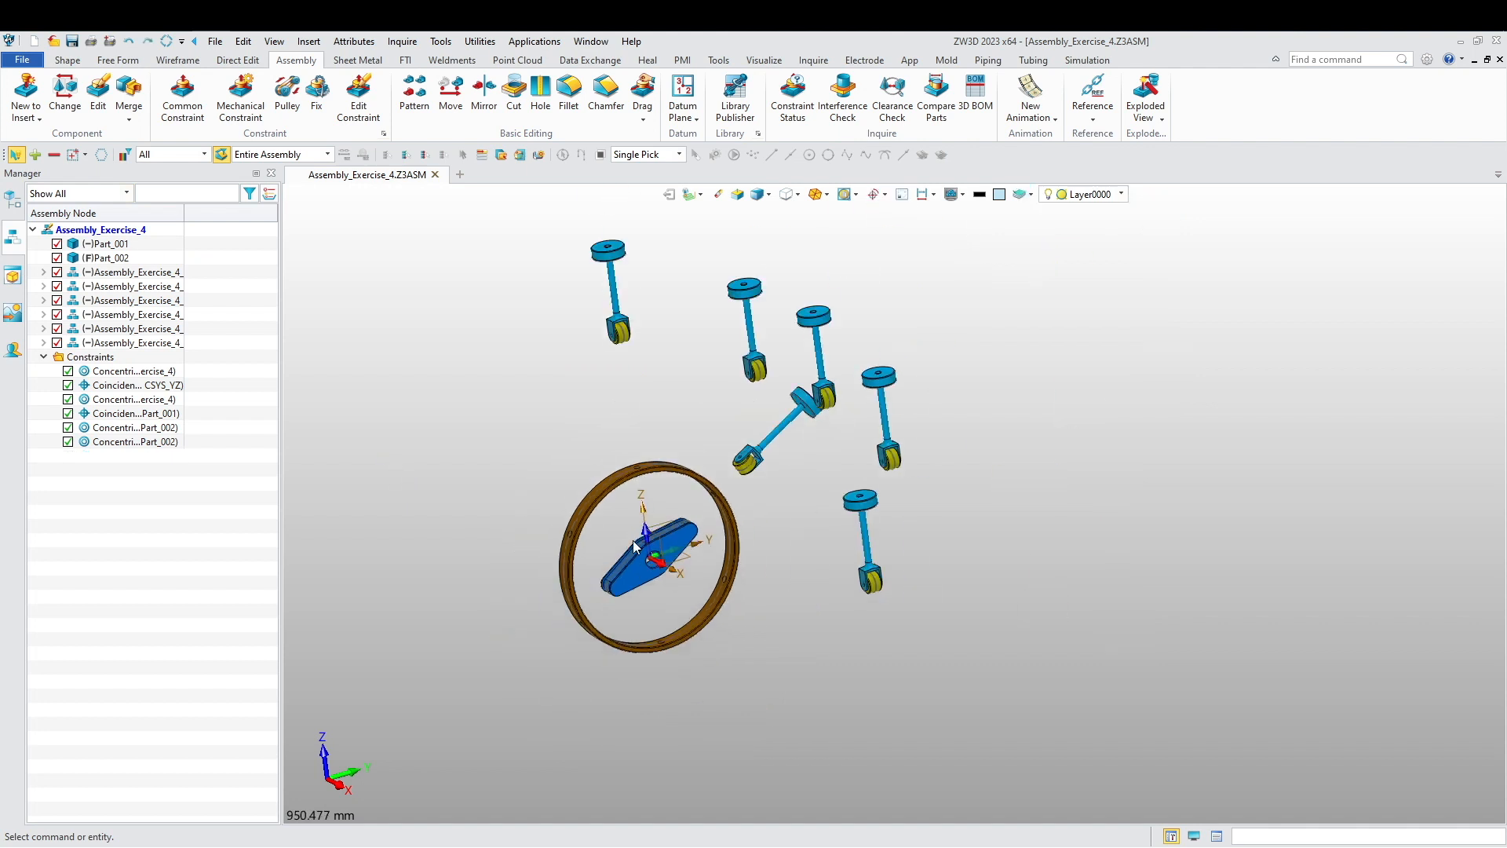
# - Move the two constrained subassemblies along their hole axes into the ring and bring the third one close beside the ring
pyautogui.moveTo(613, 286); pyautogui.dragTo(638, 443)
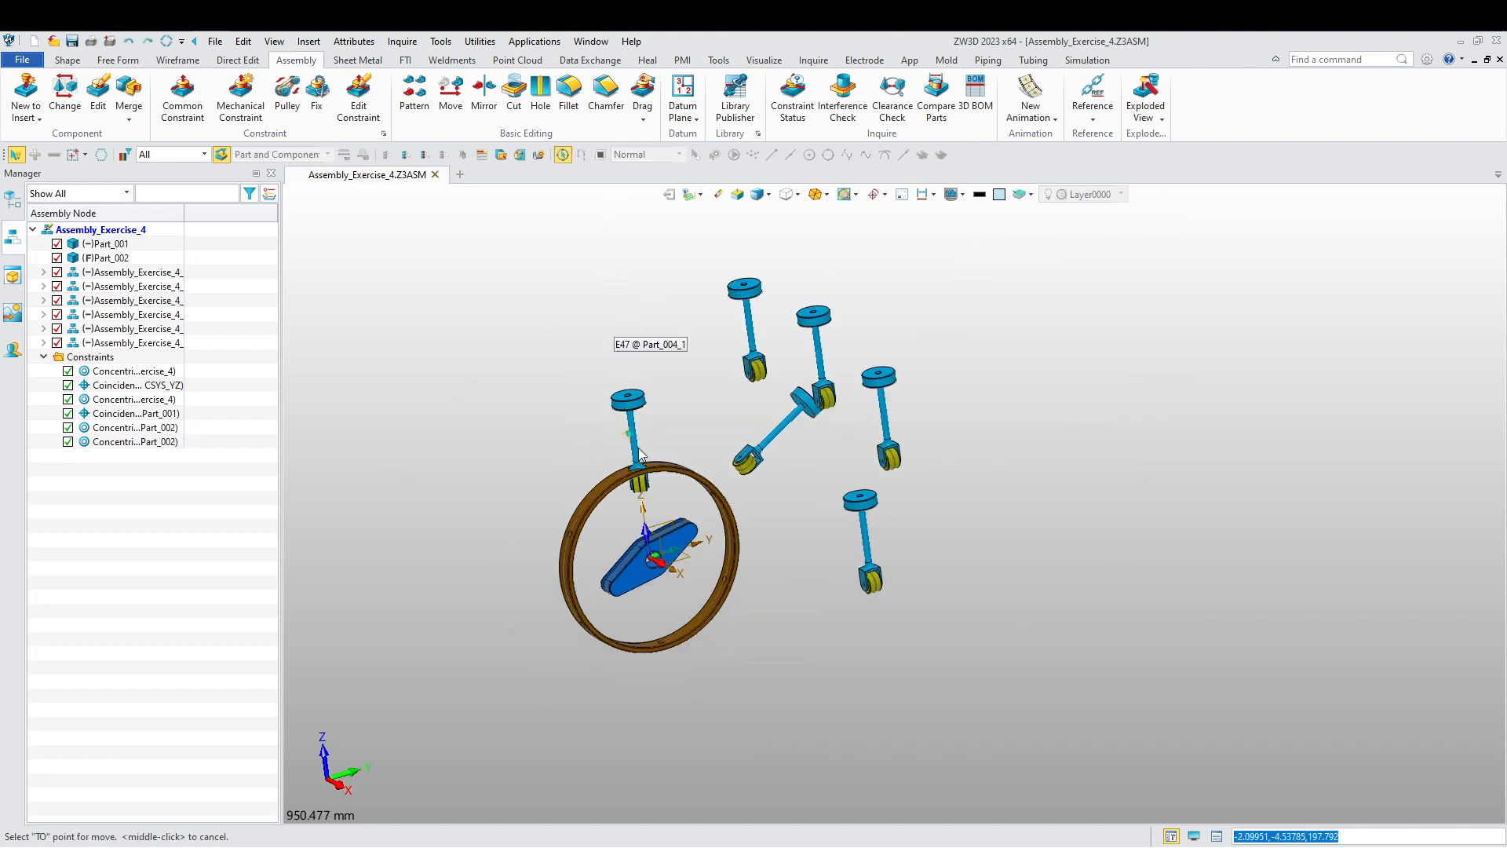
pyautogui.click(710, 493)
pyautogui.scroll(2, 855, 566)
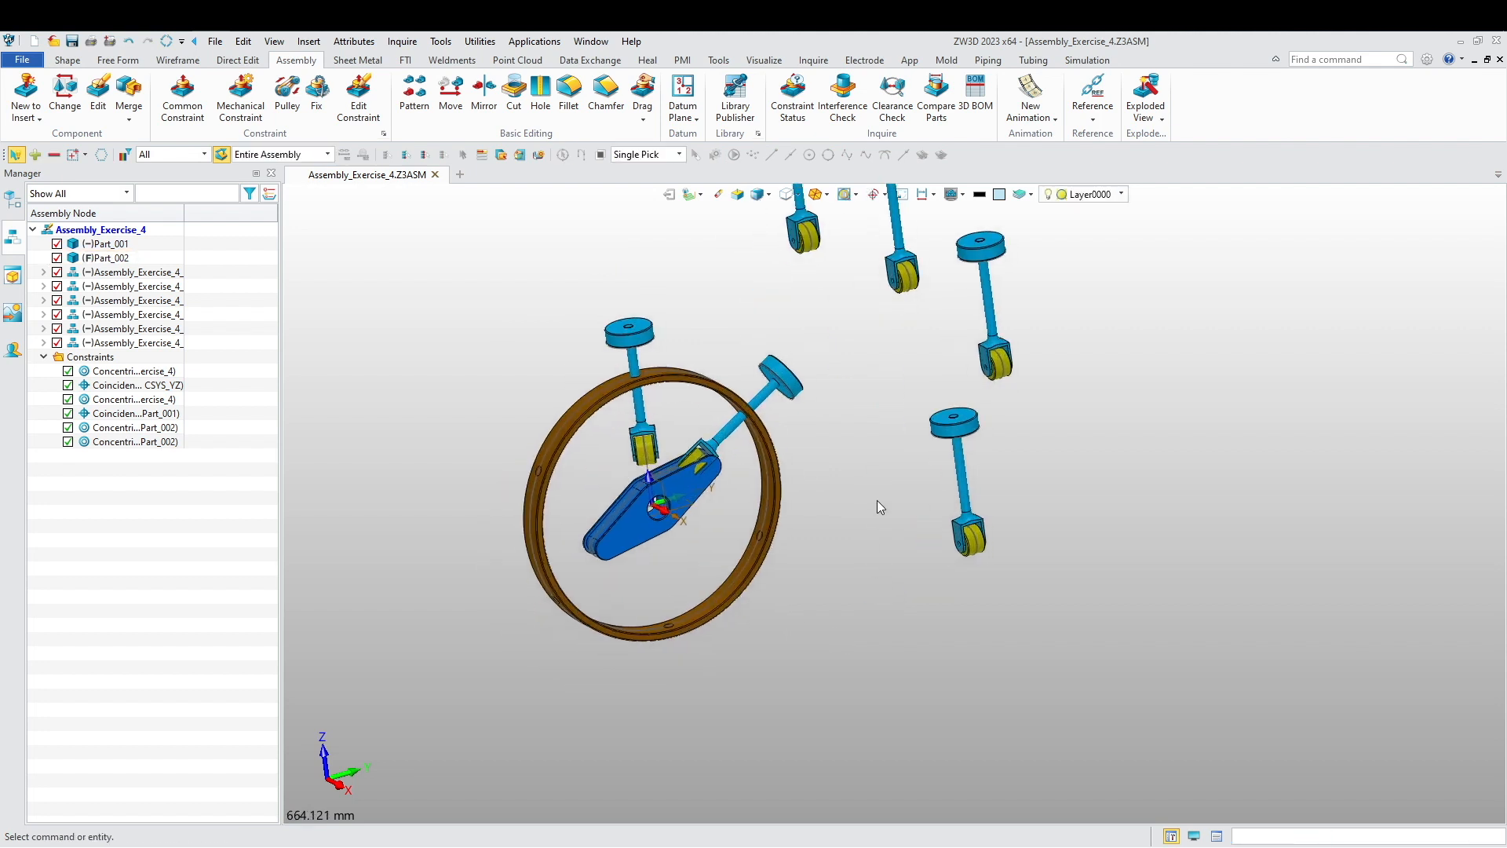
pyautogui.click(809, 623)
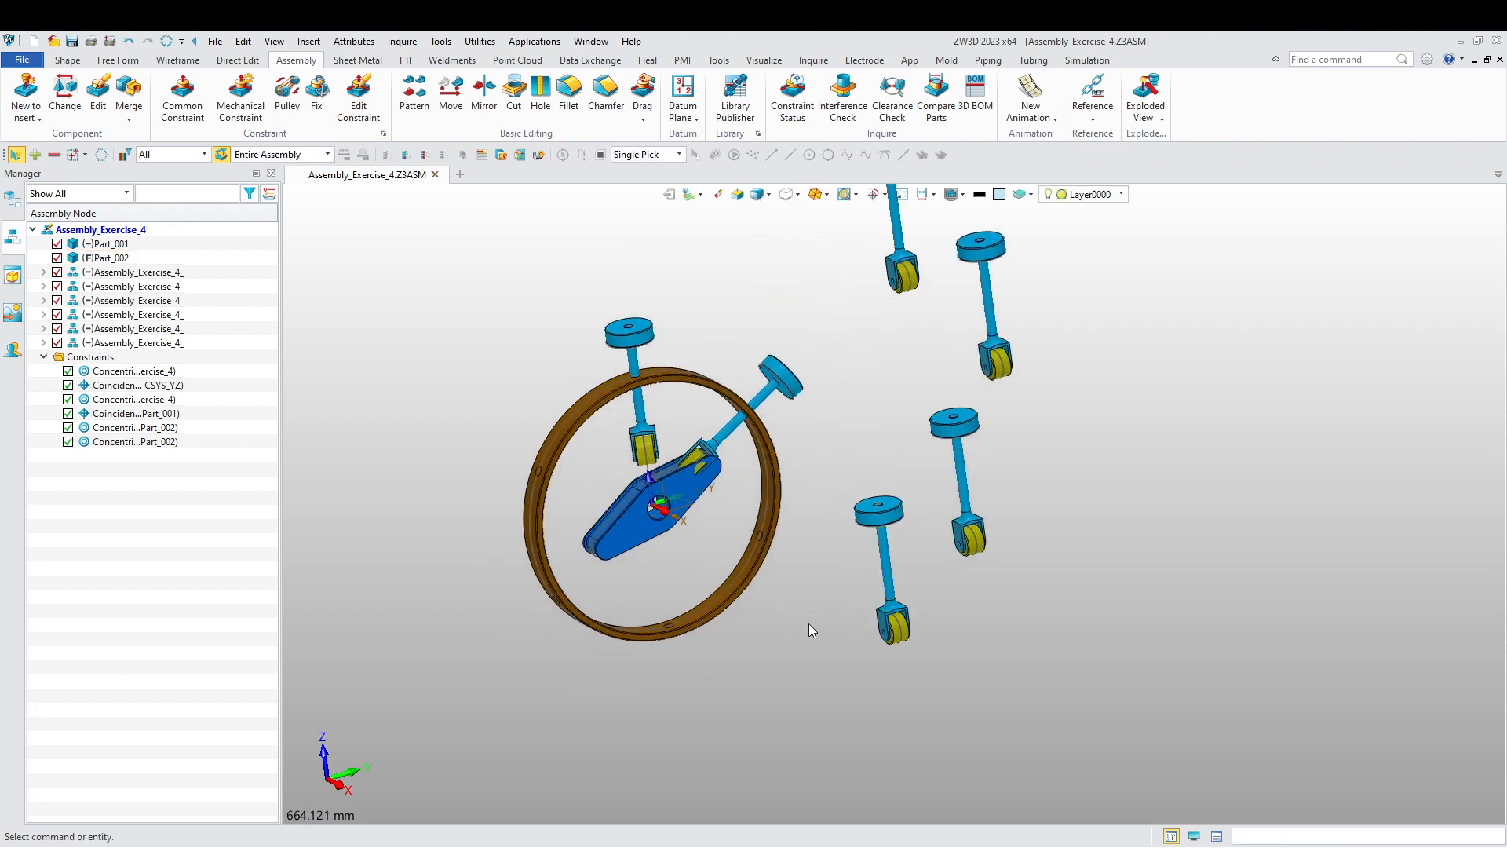
# - Constrain the third subassembly's rod concentric to the ring's next free hole, flipped to opposite facing so its roller points inward
pyautogui.moveTo(821, 650); pyautogui.dragTo(903, 581, button='middle')
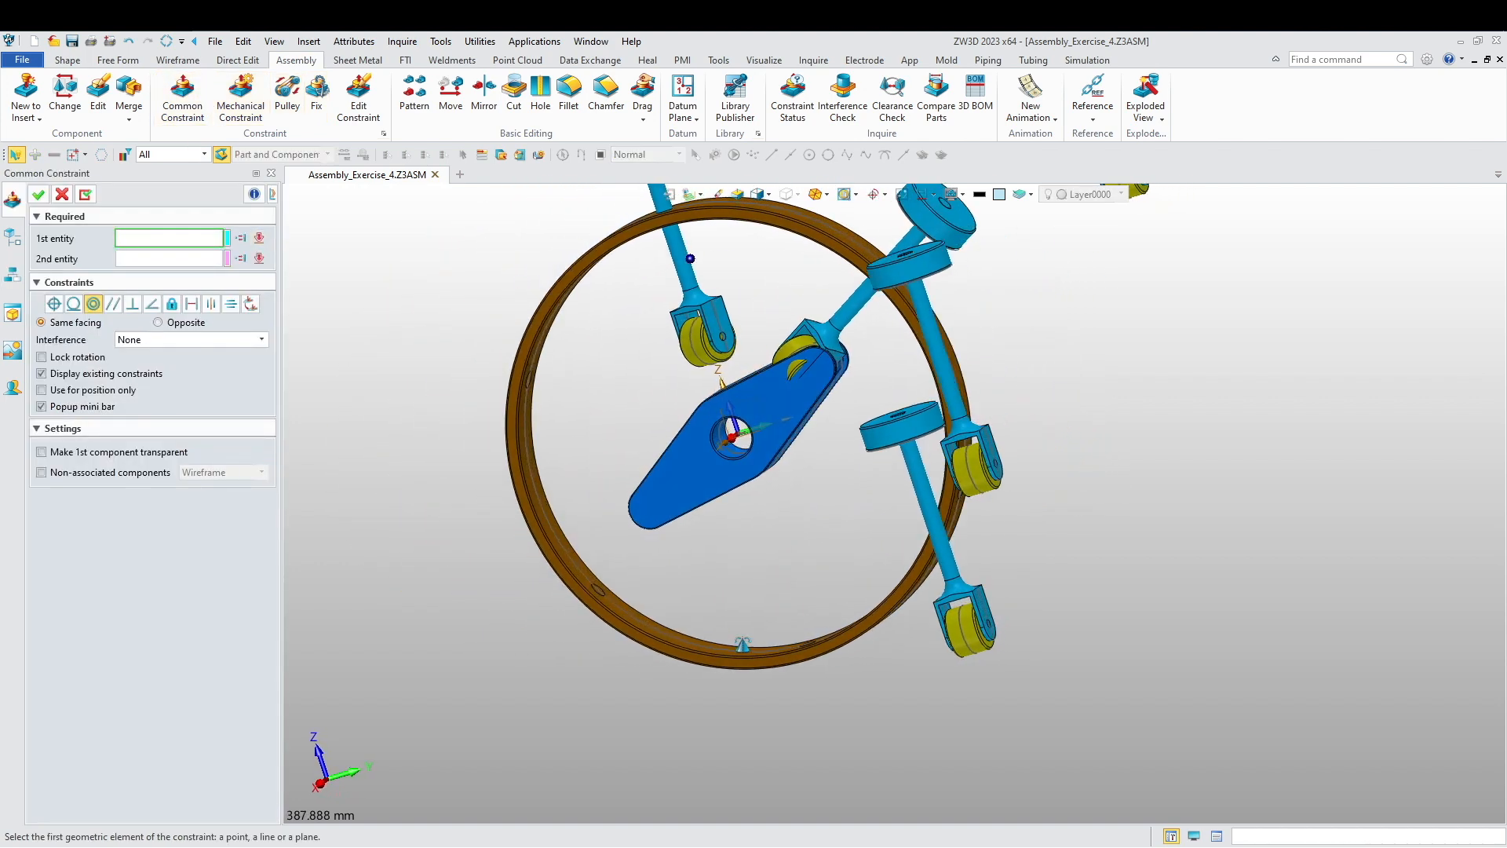
pyautogui.scroll(5, 975, 517)
pyautogui.click(984, 507)
pyautogui.scroll(-5, 978, 518)
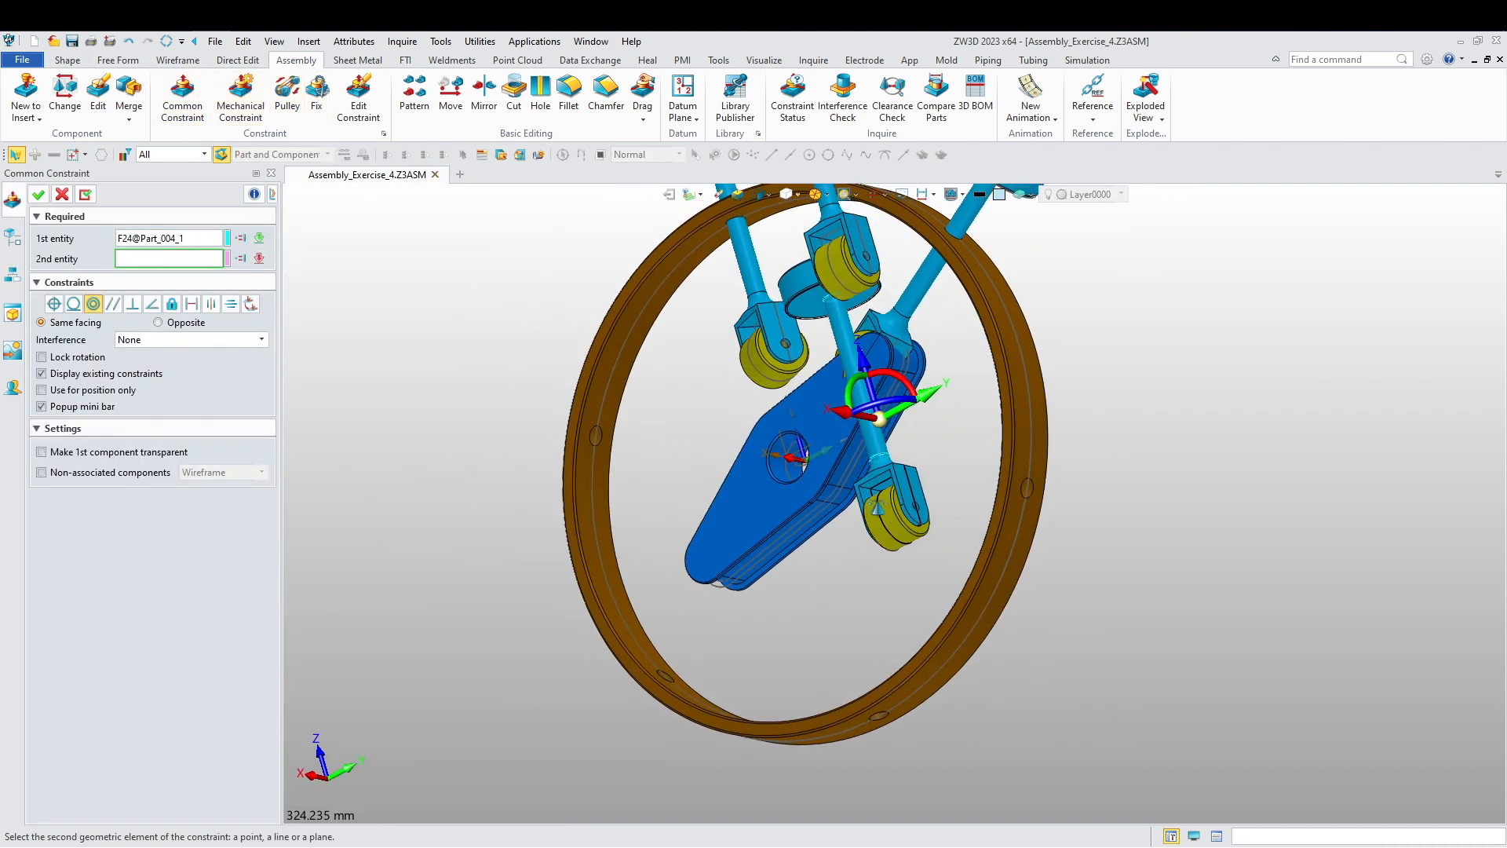
pyautogui.scroll(8, 1038, 483)
pyautogui.scroll(2, 1020, 503)
pyautogui.click(1038, 482)
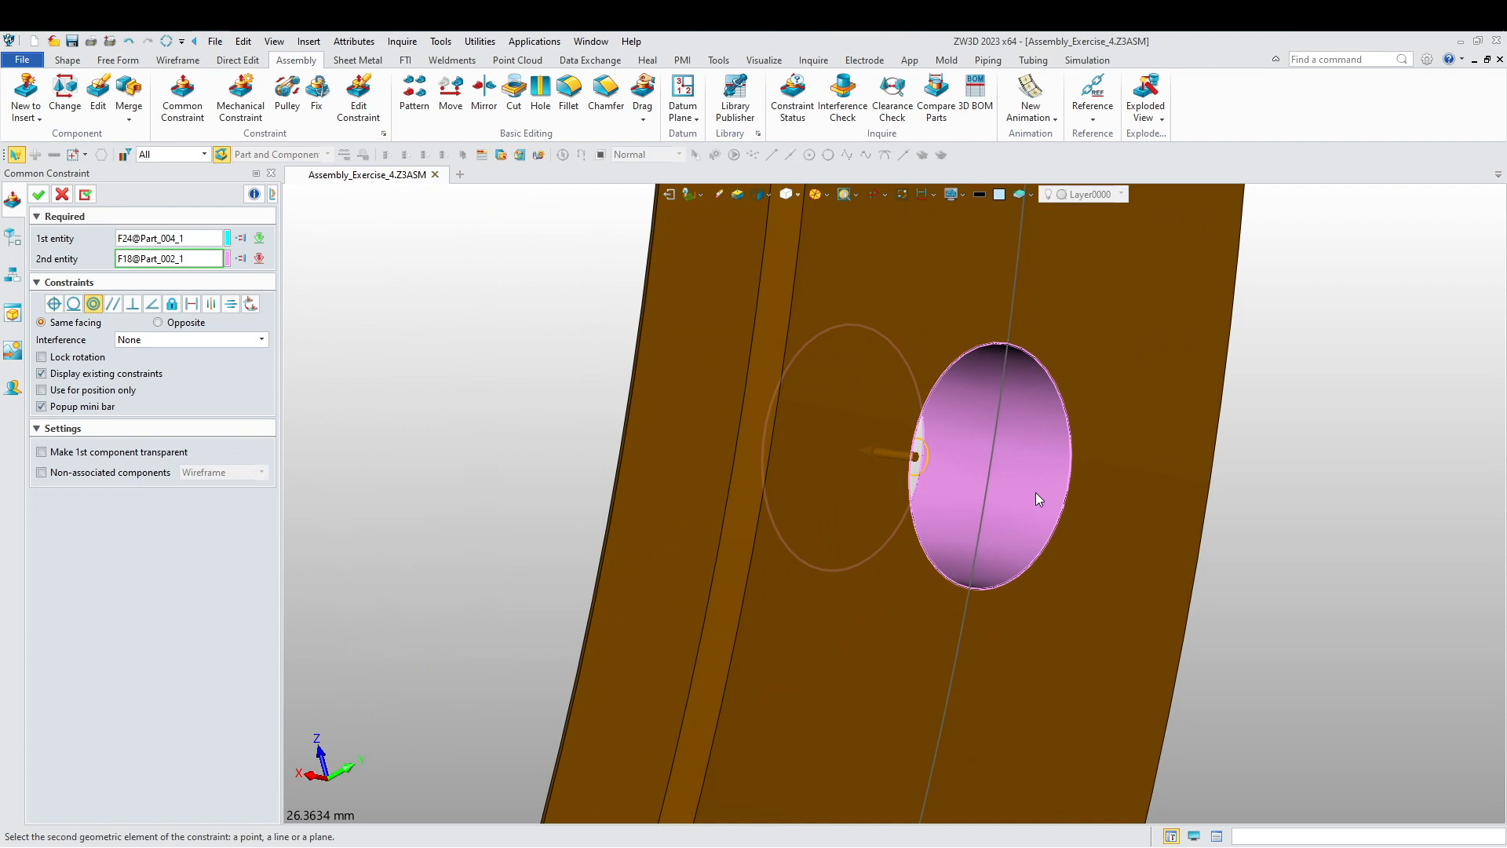
pyautogui.scroll(-3, 736, 576)
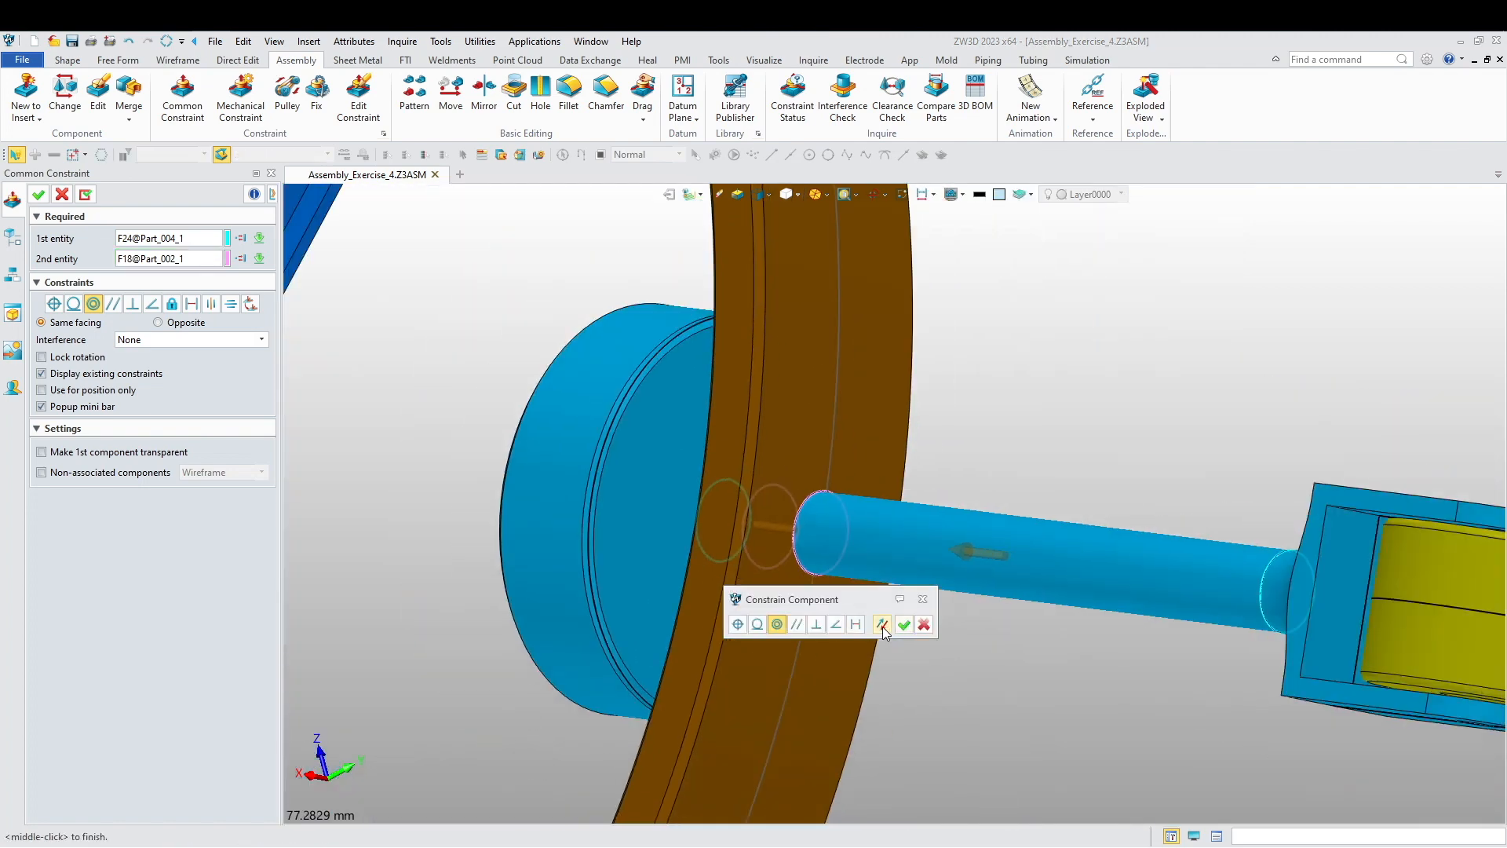
pyautogui.click(882, 625)
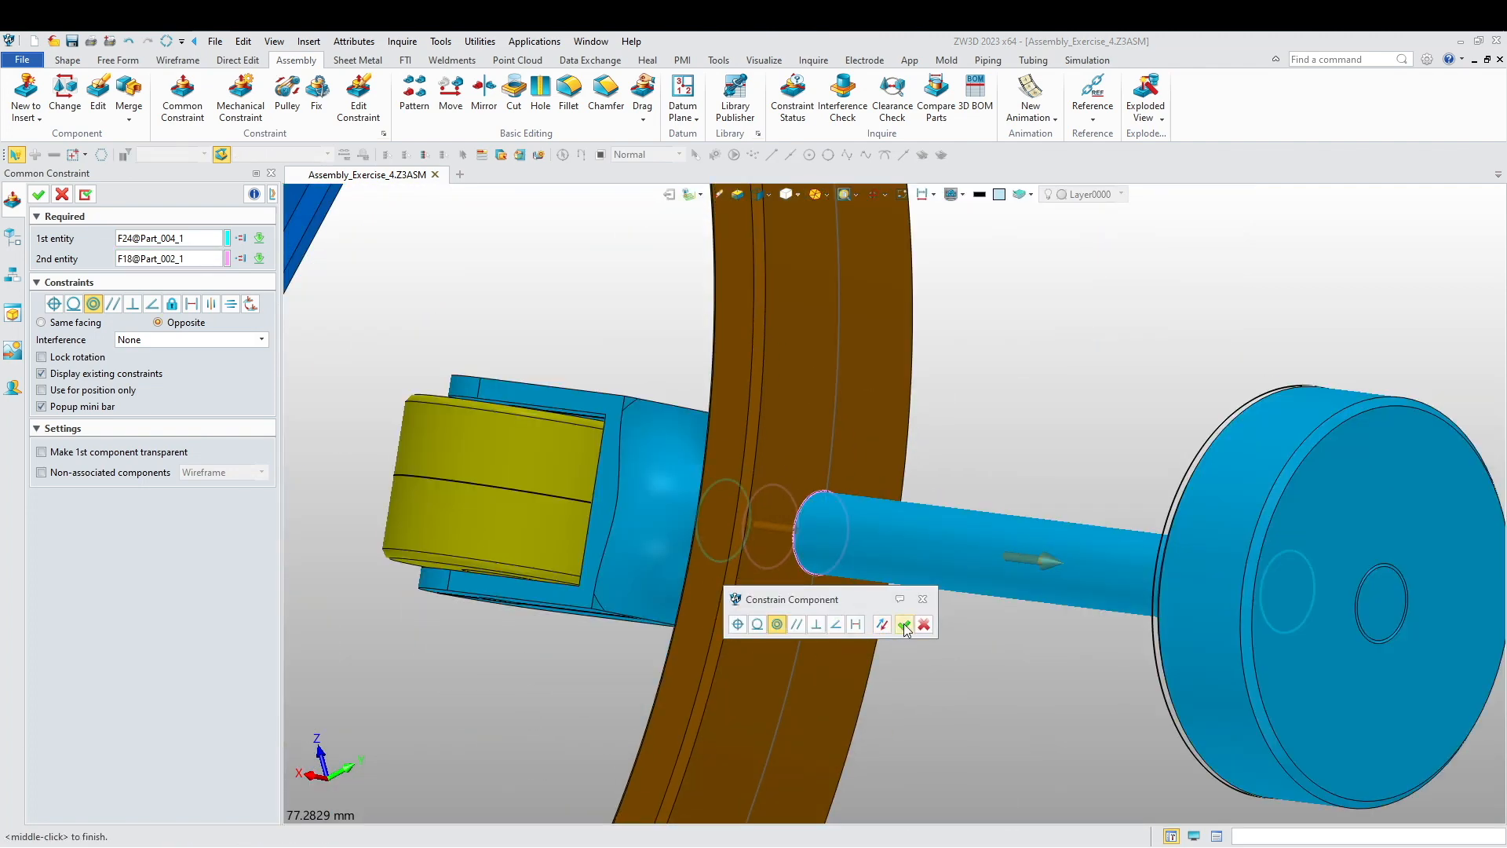
pyautogui.click(904, 624)
# - Constrain the fourth subassembly's rod concentric to the ring's bottom hole and flip it to opposite facing
pyautogui.scroll(-6, 898, 616)
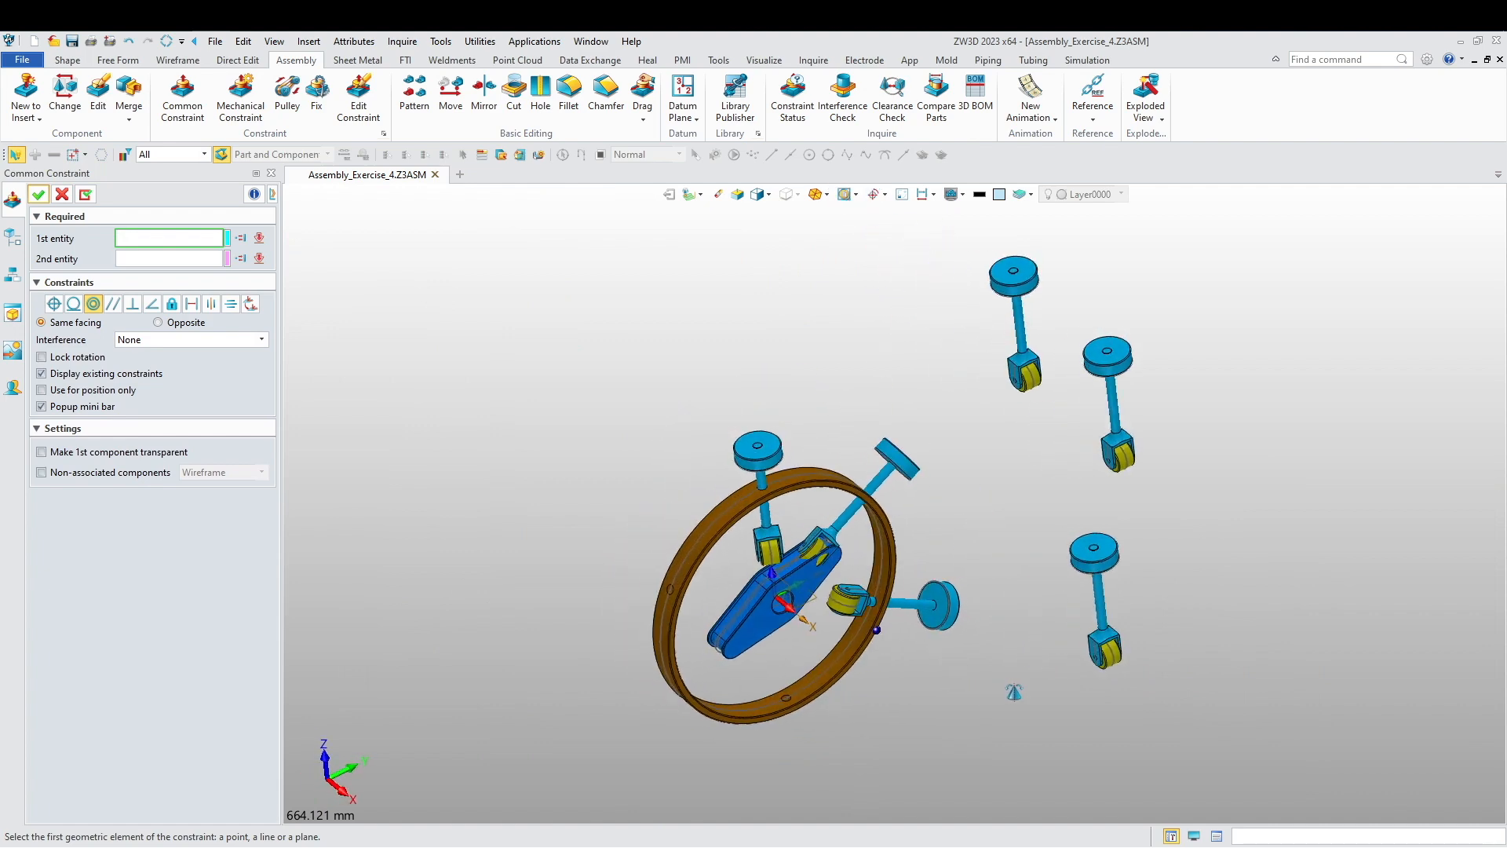
pyautogui.scroll(8, 1148, 642)
pyautogui.click(1171, 579)
pyautogui.scroll(-7, 1122, 577)
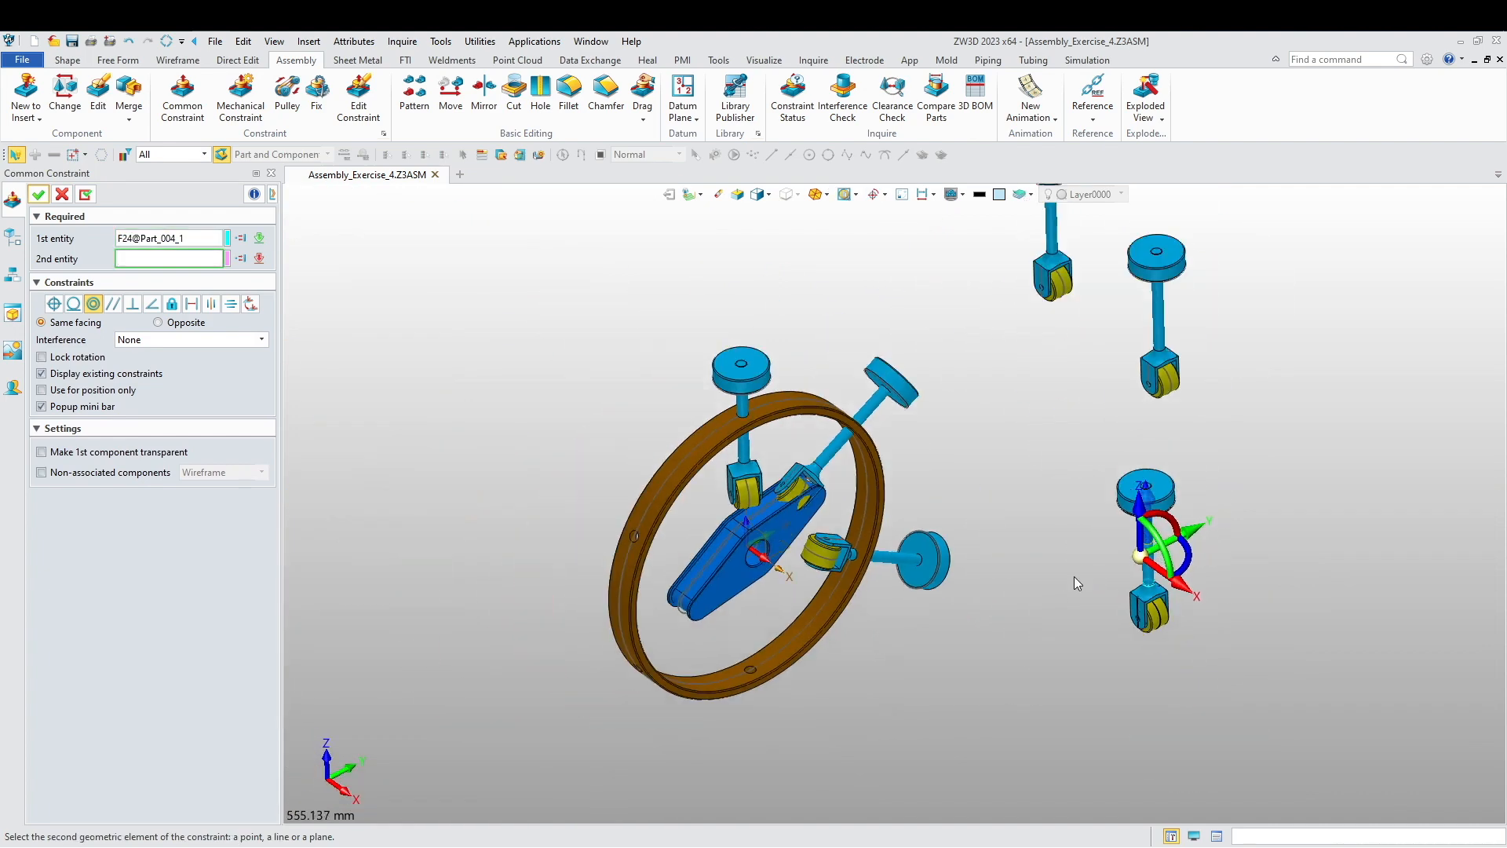
pyautogui.scroll(8, 845, 662)
pyautogui.click(659, 432)
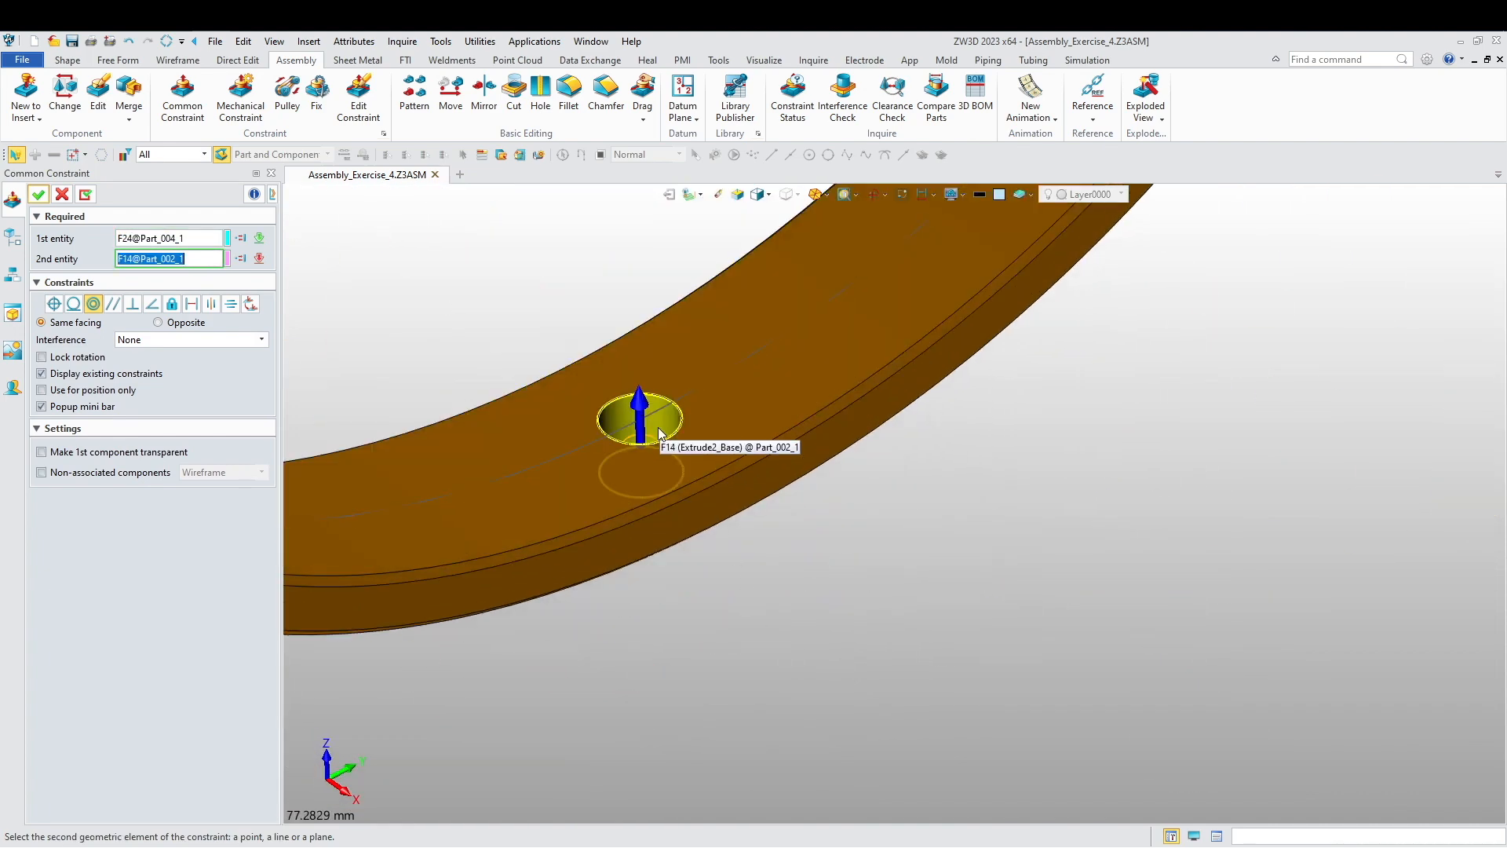
pyautogui.scroll(-10, 714, 595)
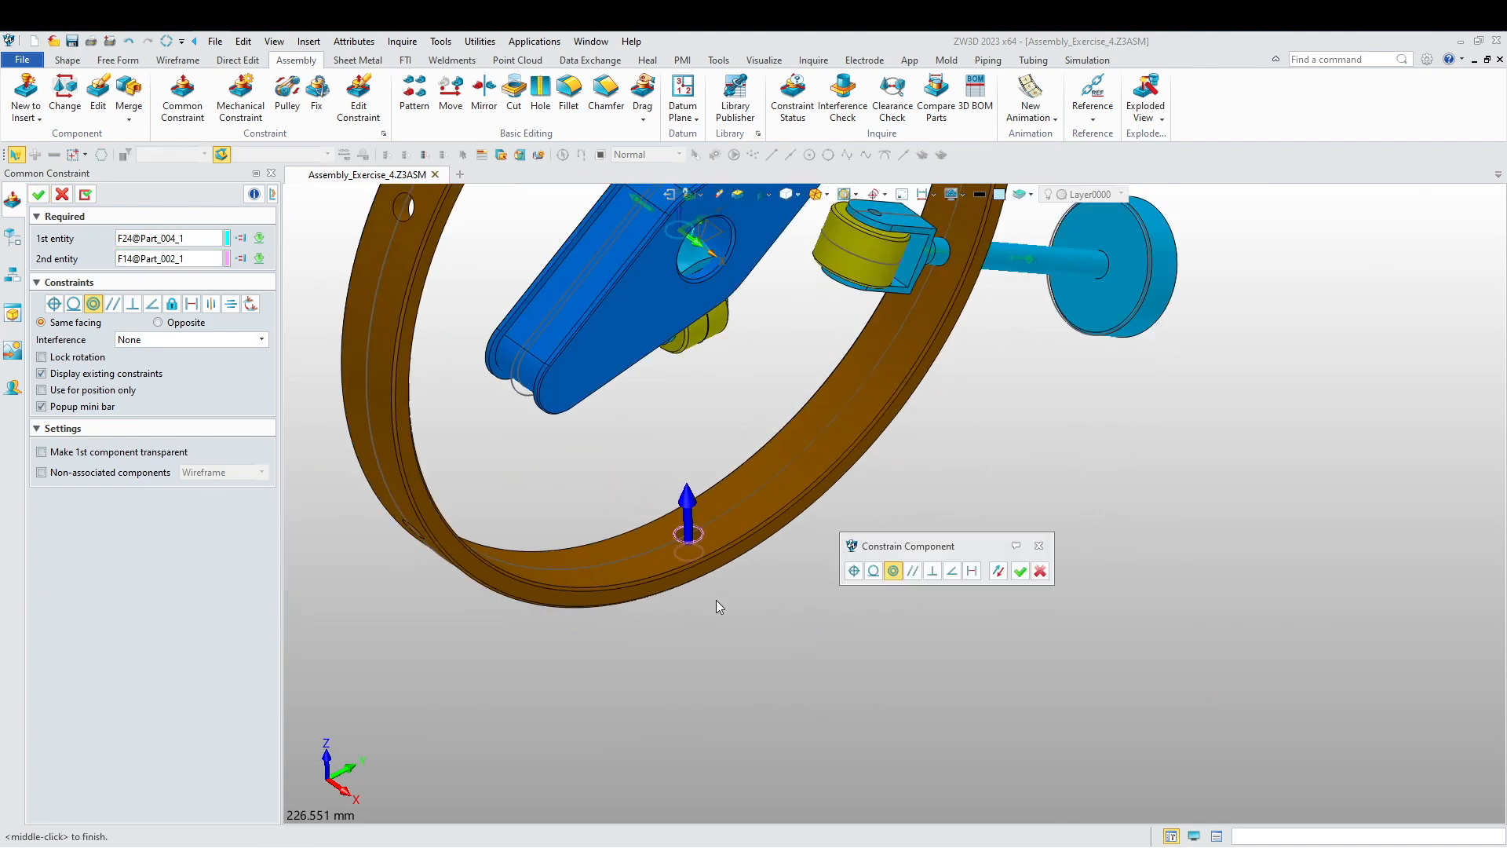
pyautogui.scroll(4, 691, 605)
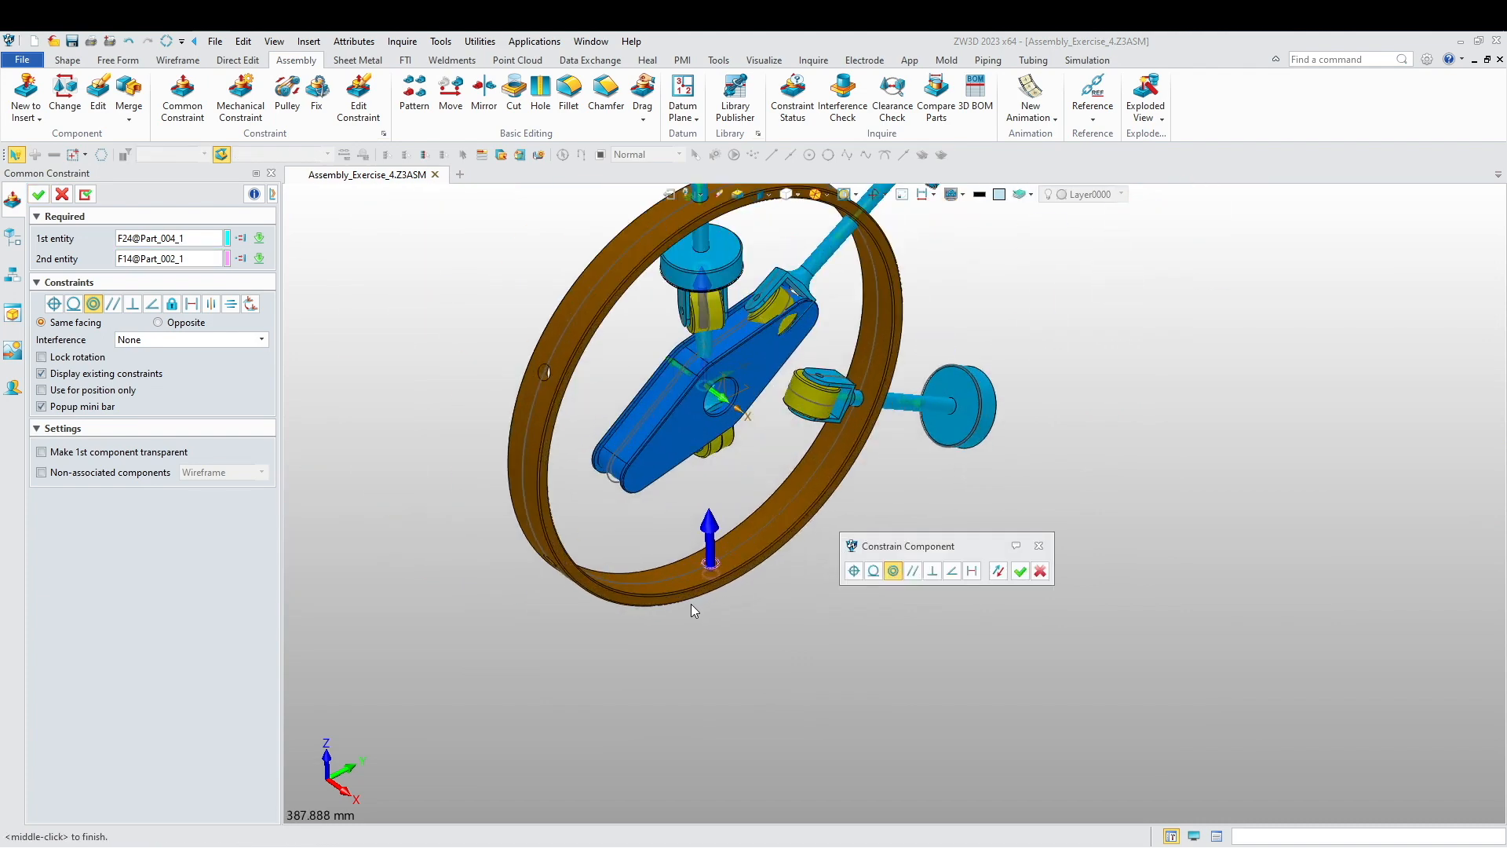
pyautogui.click(997, 572)
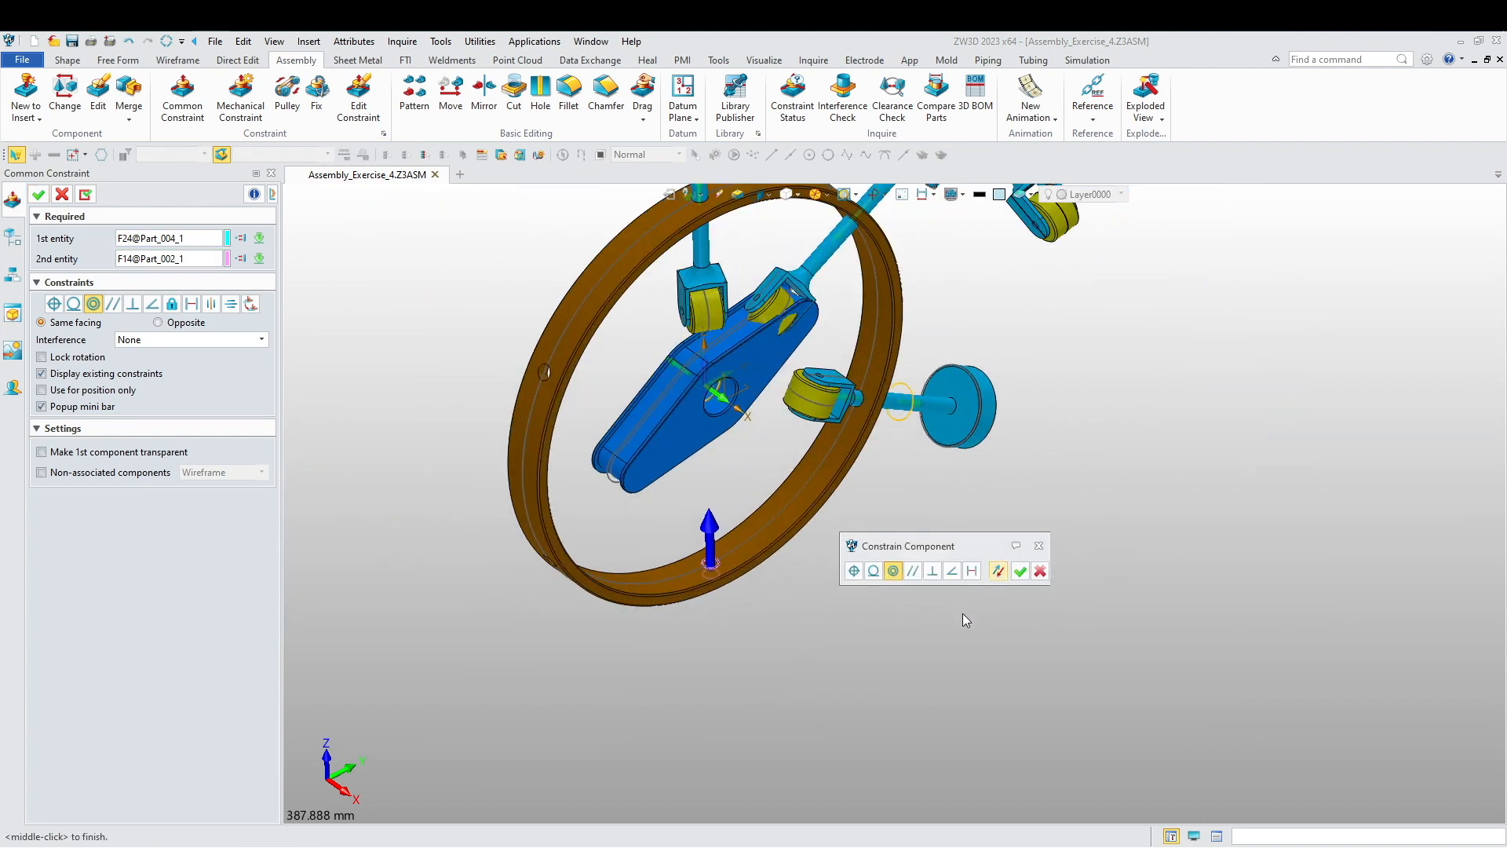
pyautogui.click(1023, 576)
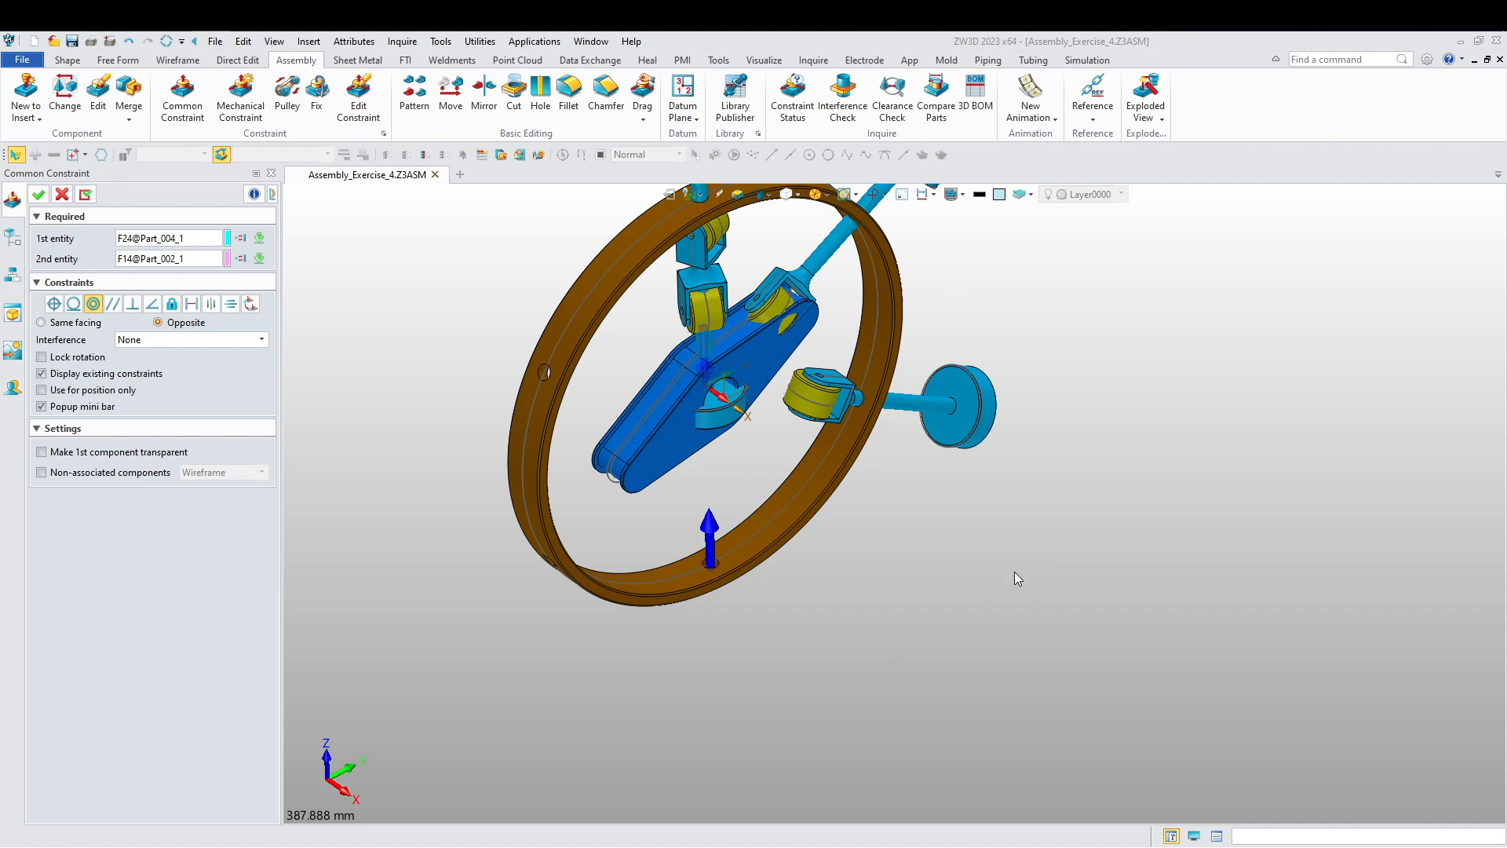
# - Finish the fourth subassembly's concentric constraint and move it down along the bottom hole's axis so its disc sits outside the ring
pyautogui.middleClick(722, 426)
pyautogui.moveTo(716, 404); pyautogui.dragTo(751, 676)
pyautogui.click(751, 676)
# - Constrain the fifth subassembly's rod concentric to the ring's free hole on the side opposite the third subassembly, with opposite facing
pyautogui.scroll(-3, 869, 630)
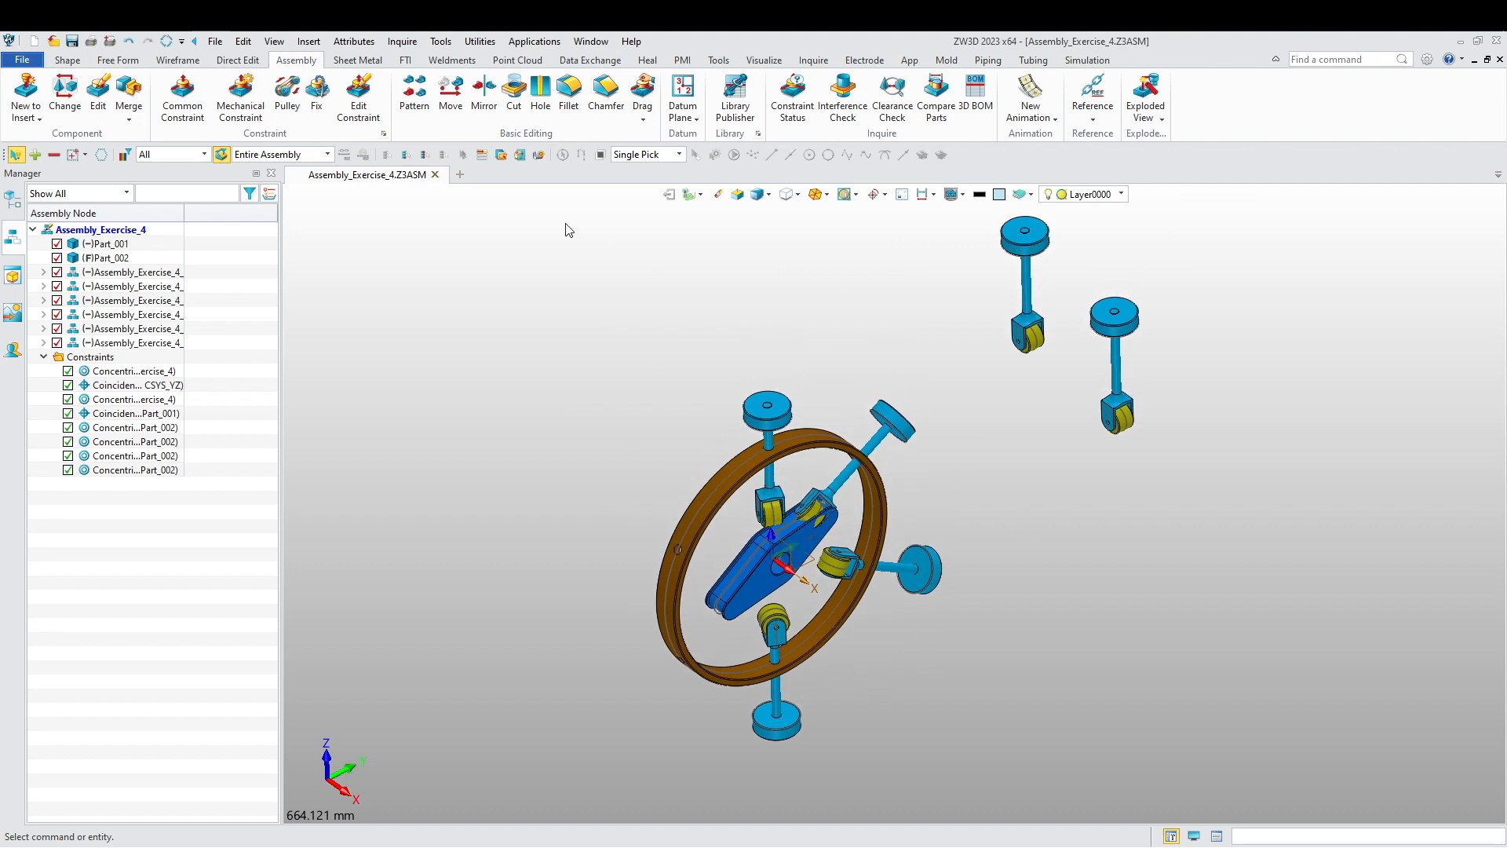
pyautogui.click(201, 114)
pyautogui.scroll(3, 988, 385)
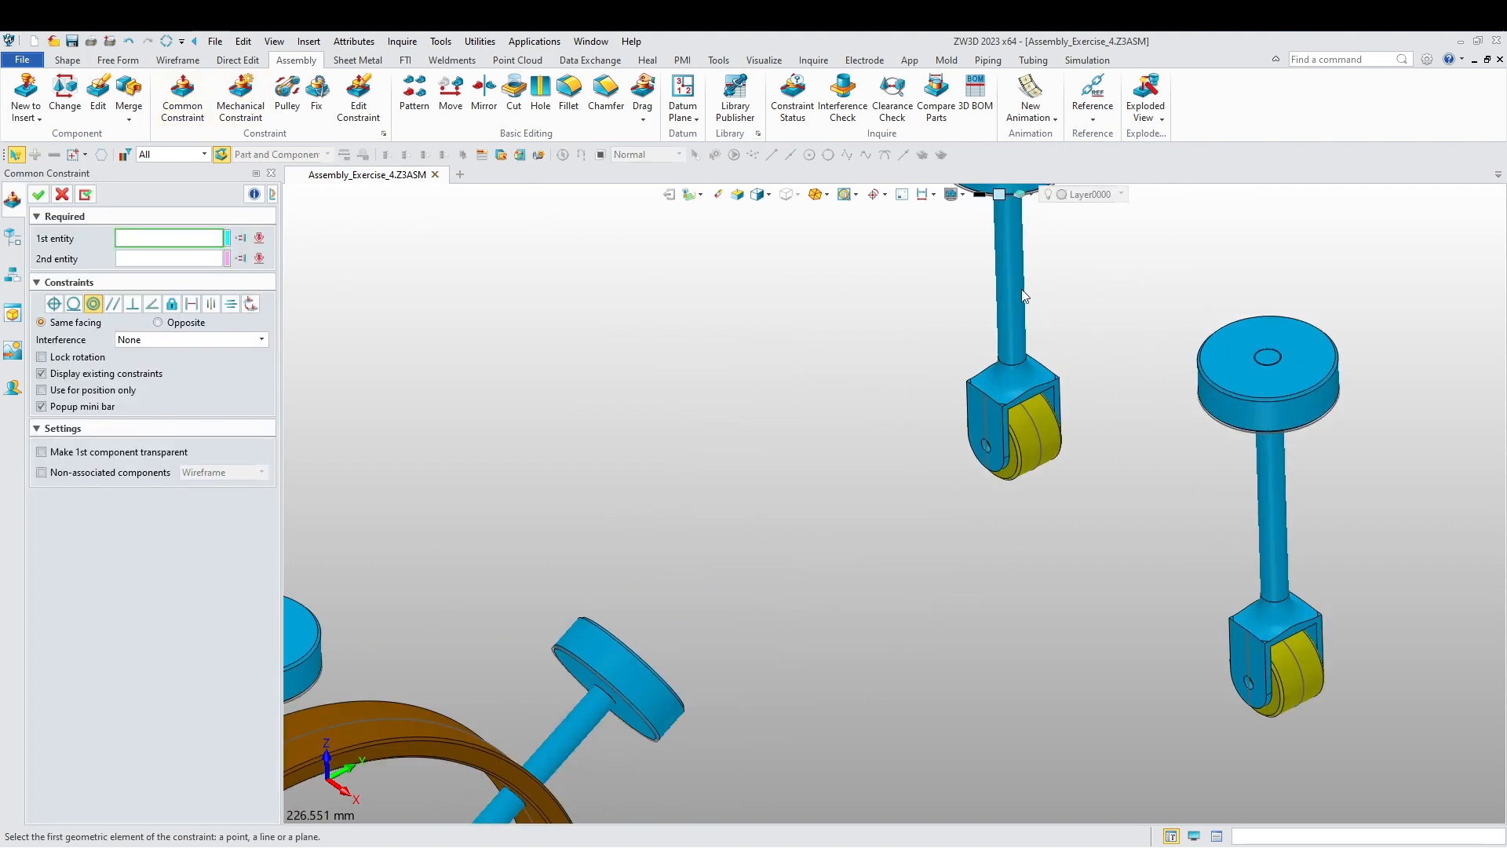
pyautogui.click(1024, 287)
pyautogui.scroll(-3, 1006, 408)
pyautogui.scroll(3, 695, 561)
pyautogui.scroll(5, 567, 745)
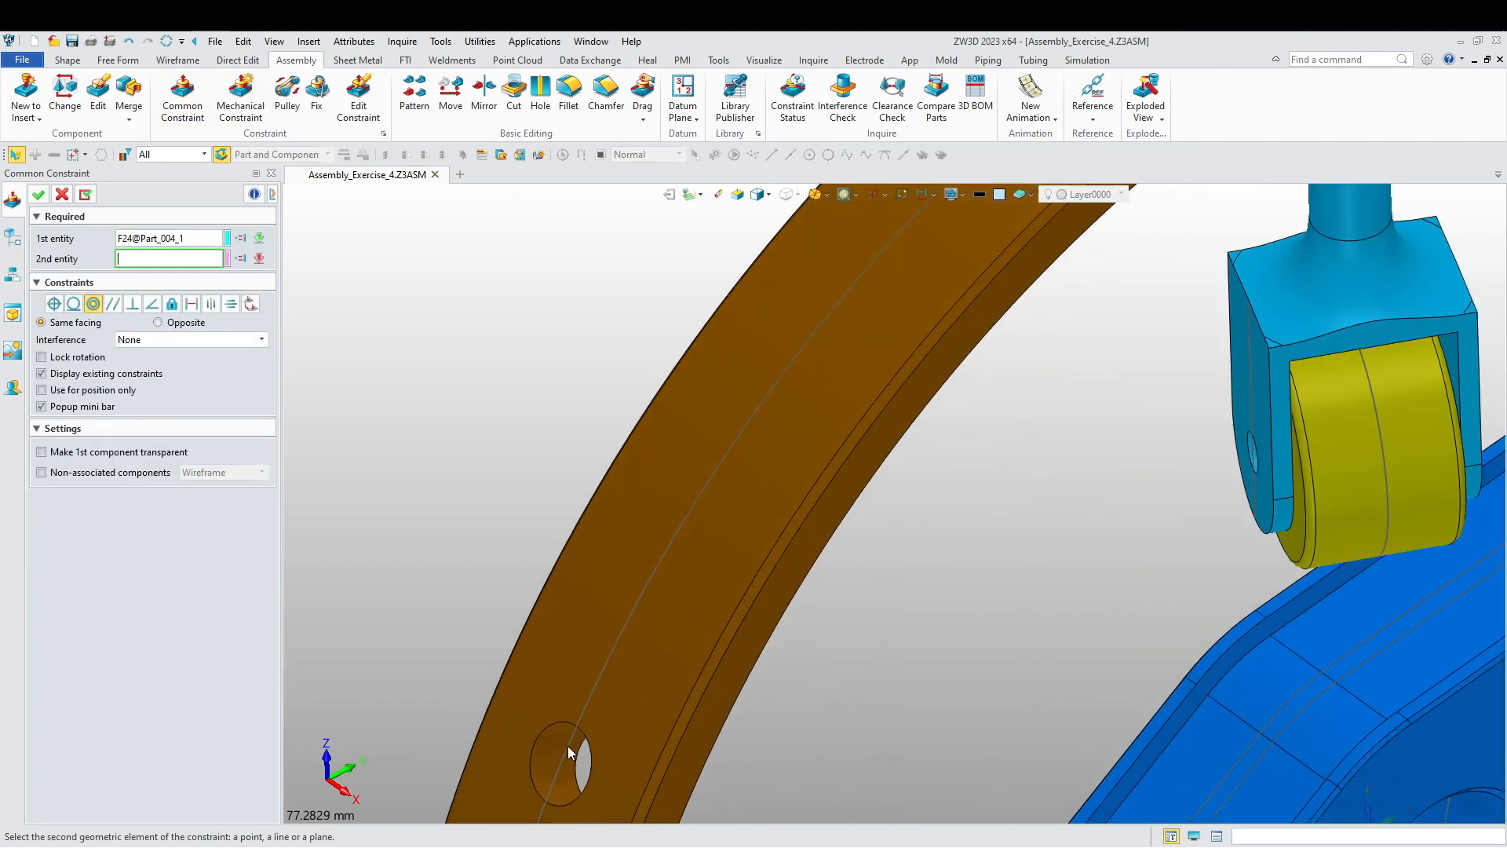
pyautogui.click(547, 756)
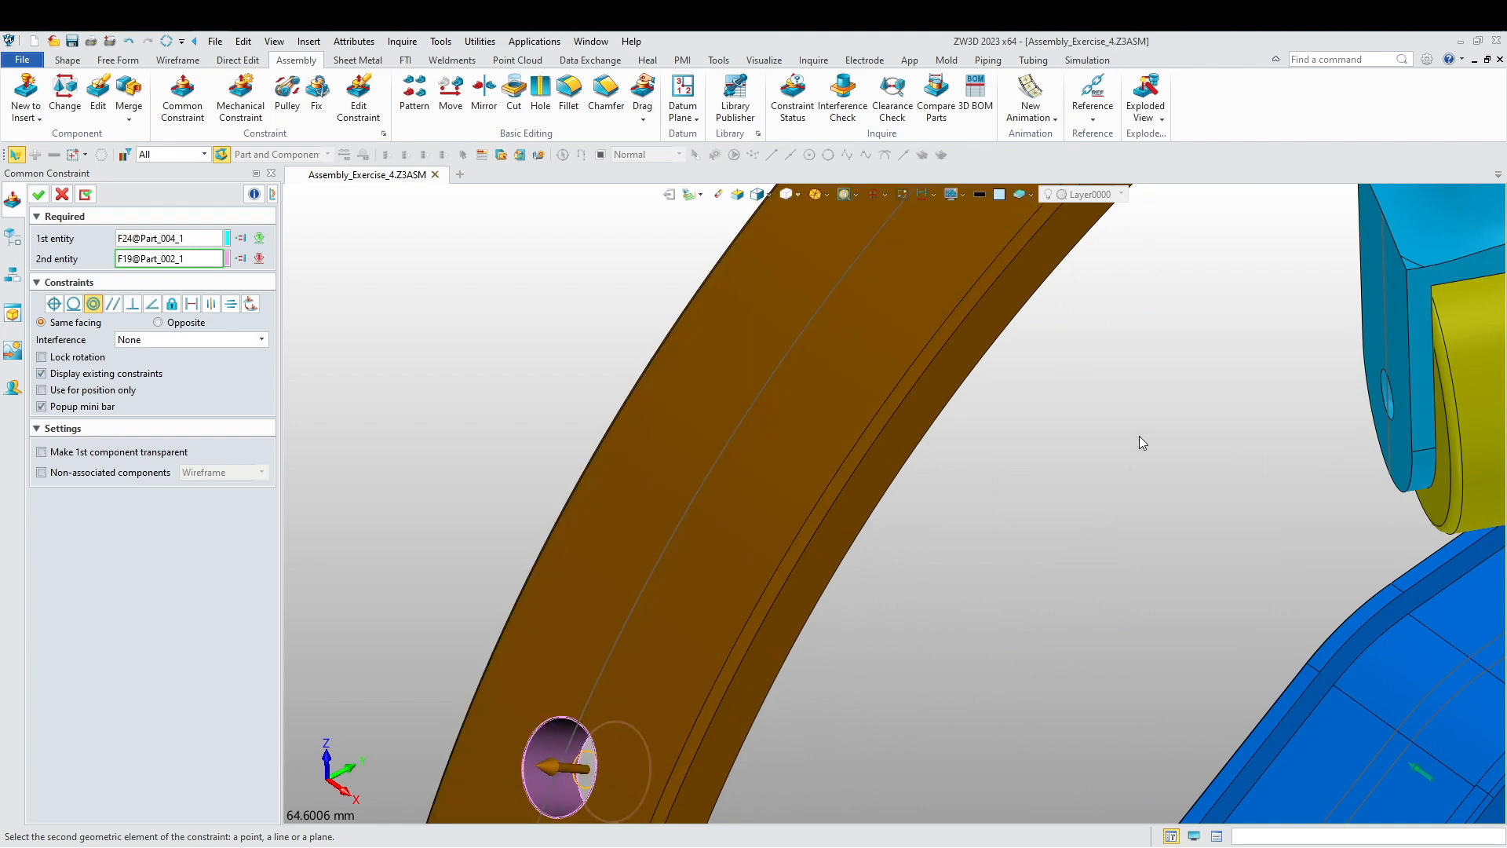
pyautogui.scroll(-8, 1047, 456)
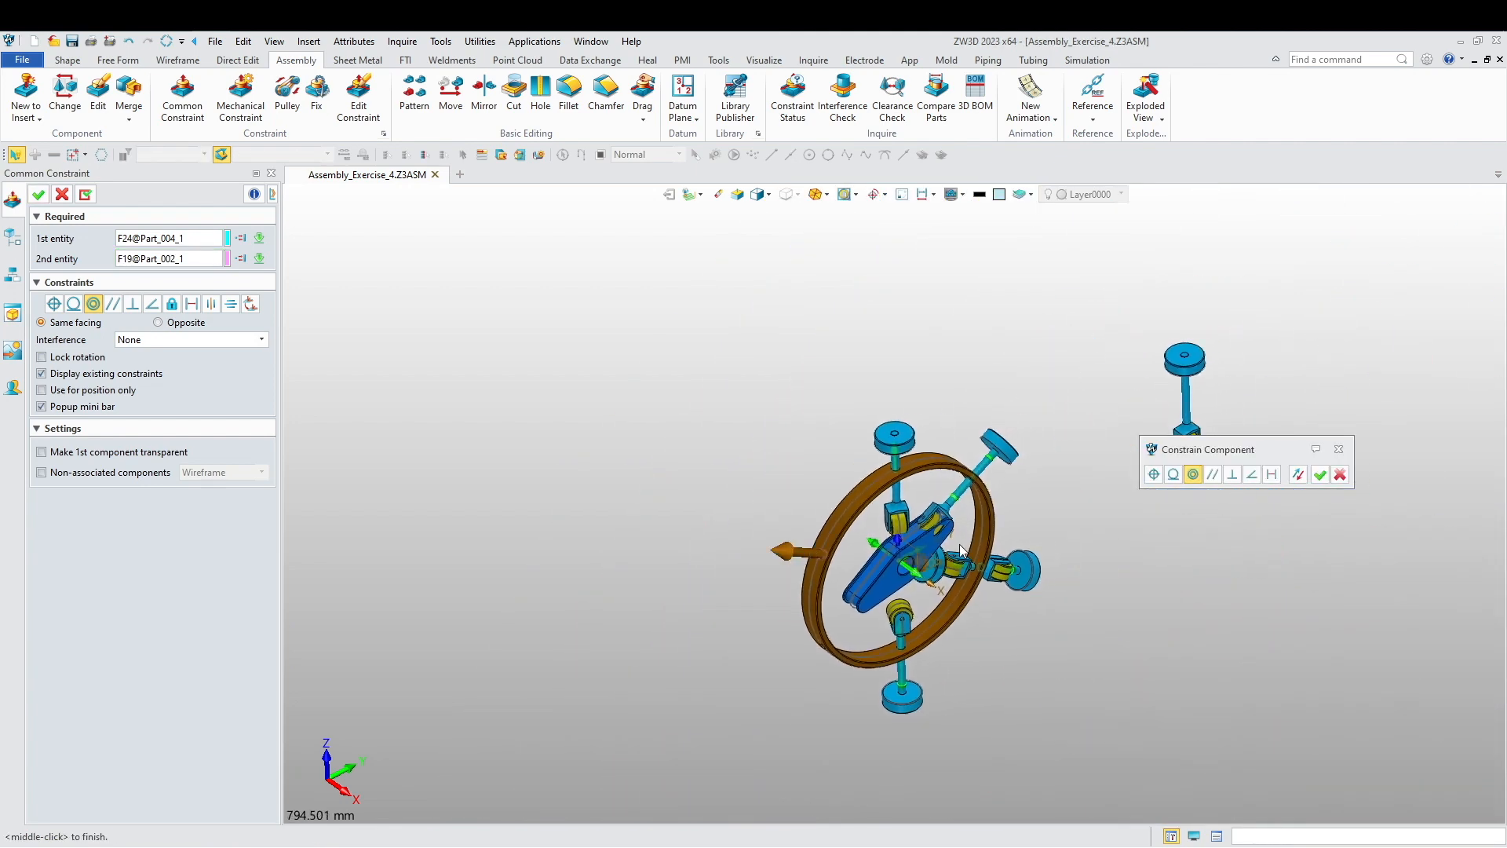
pyautogui.click(1304, 474)
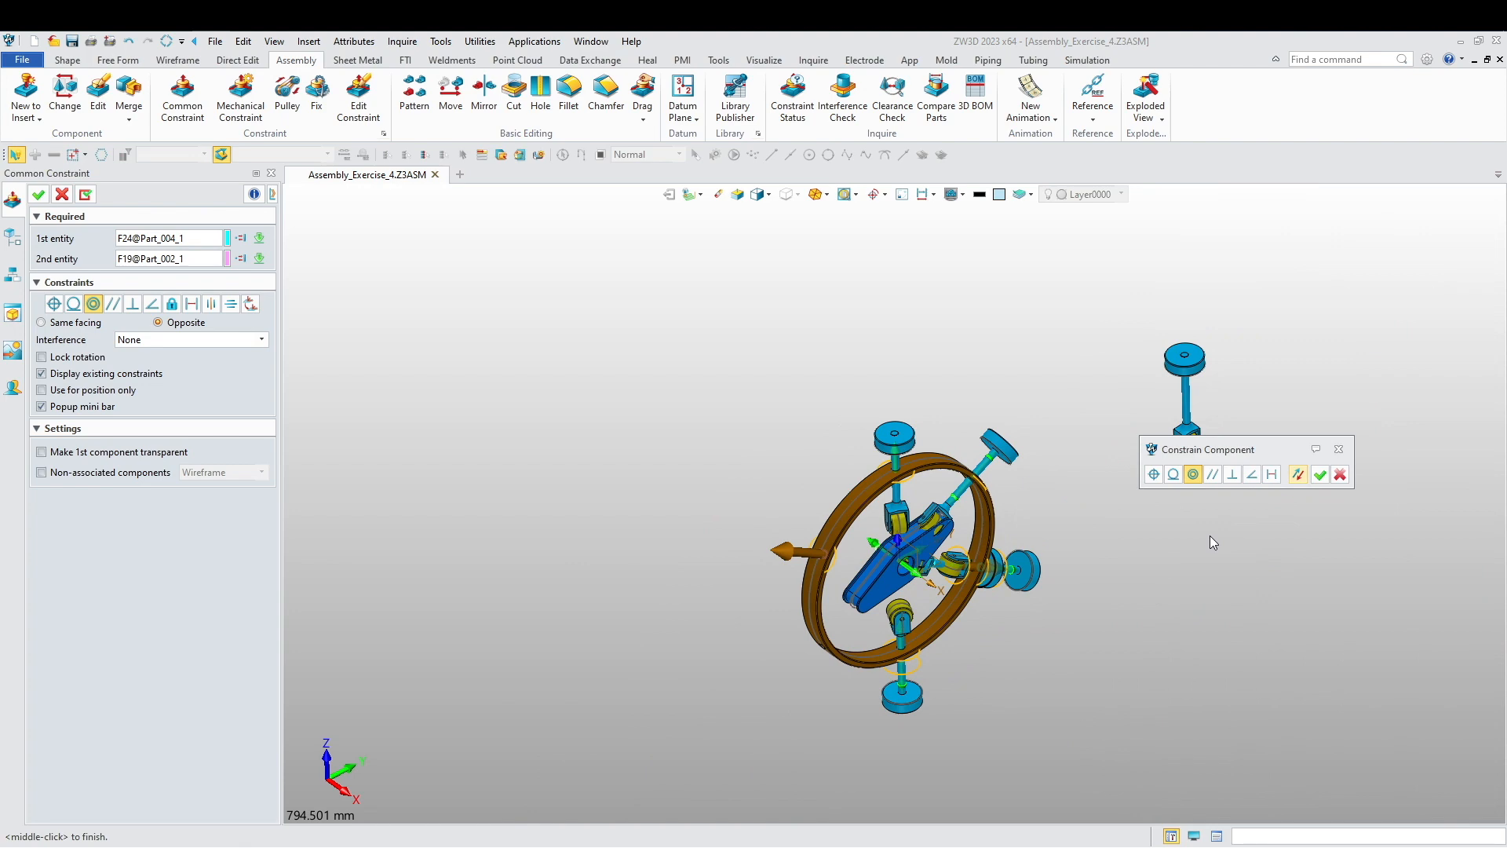
pyautogui.click(1299, 474)
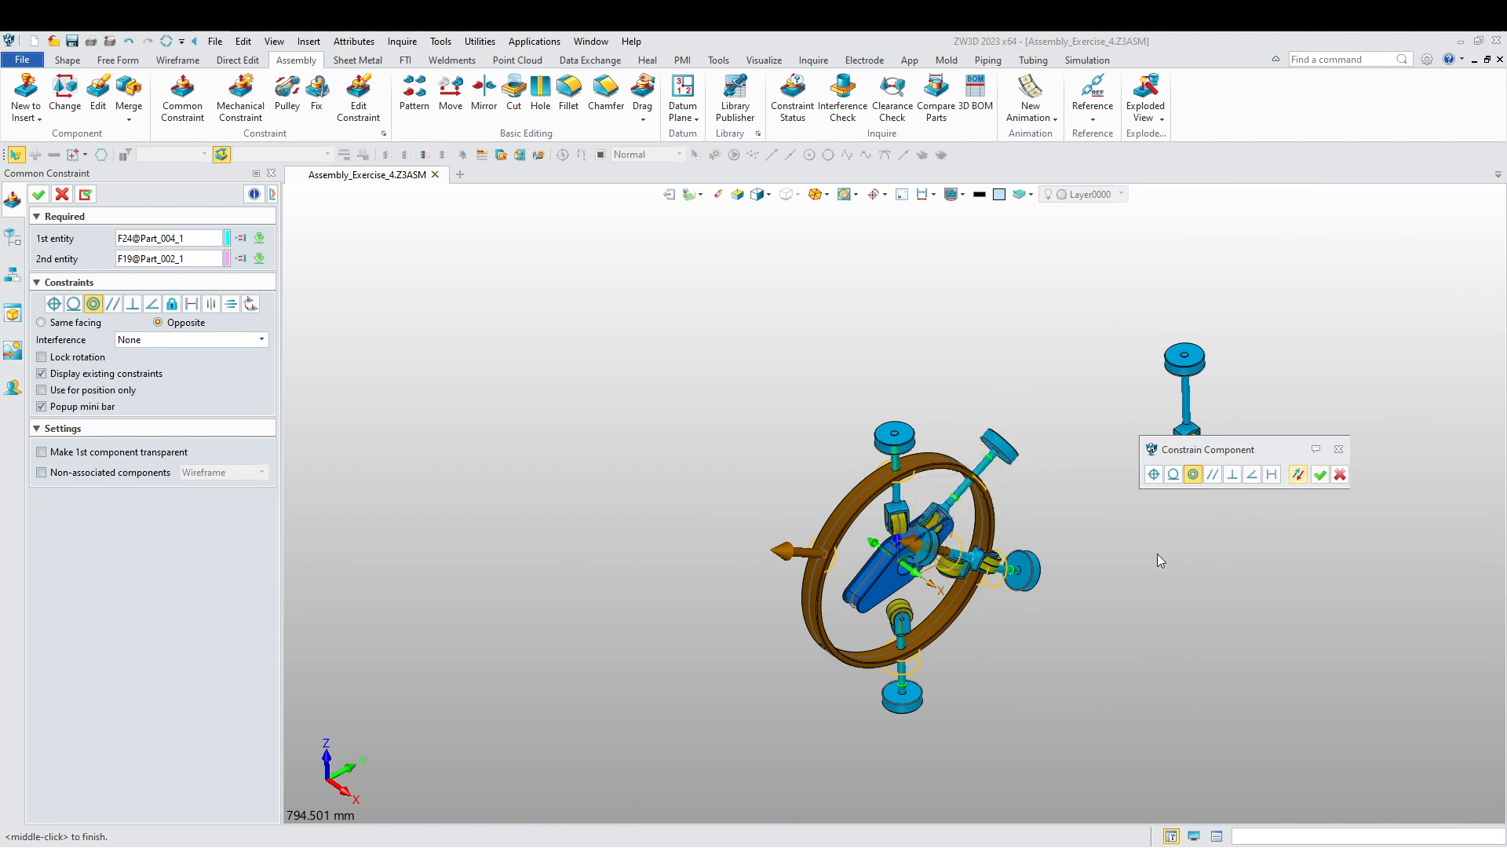
pyautogui.click(1321, 475)
# - Move the fifth subassembly along its hole axis across the ring until its disc sits outside and its roller inside
pyautogui.scroll(4, 976, 581)
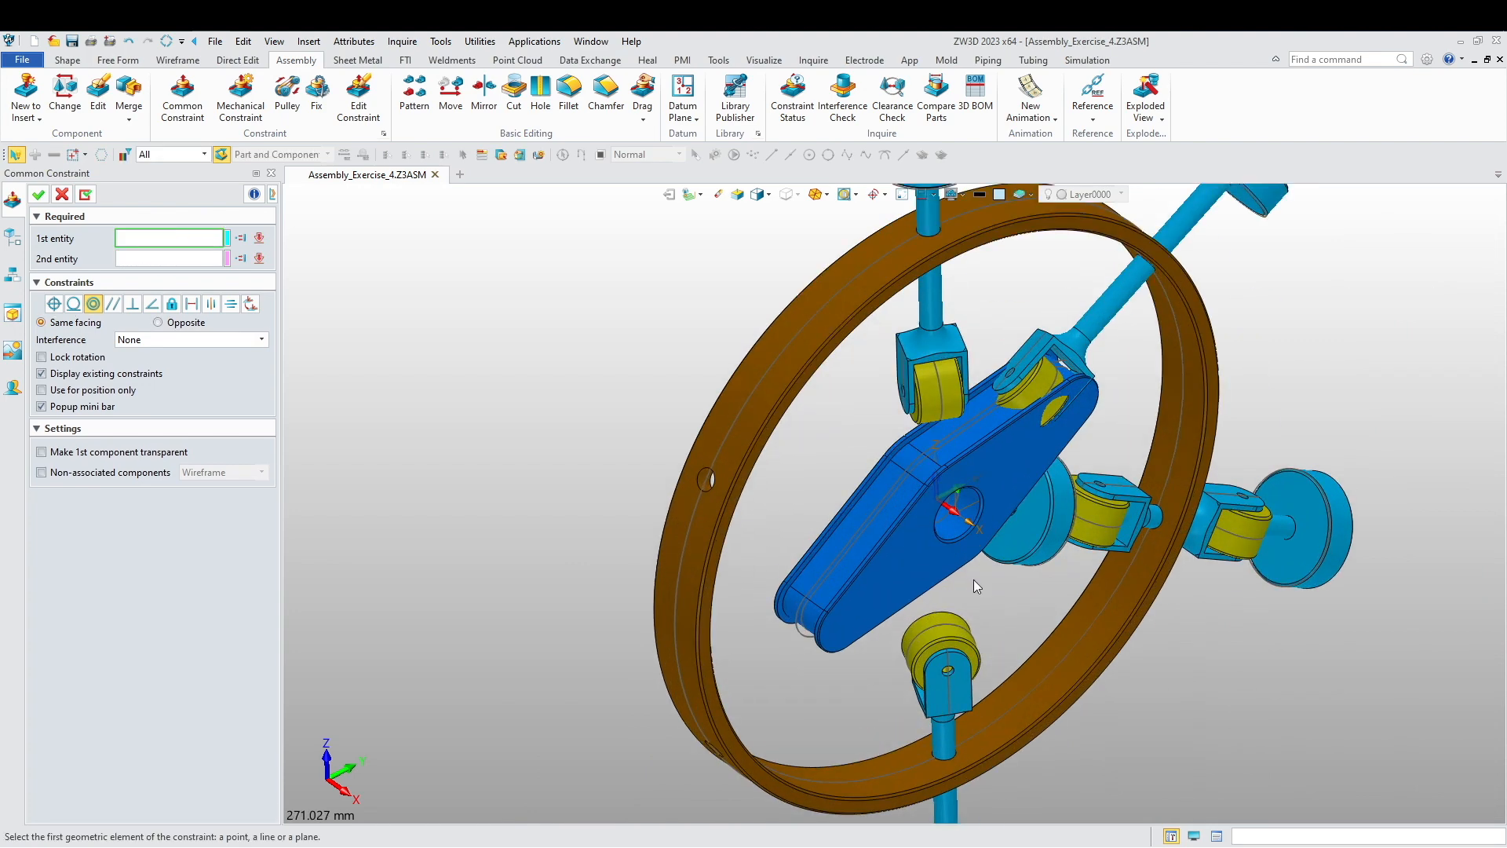
pyautogui.middleClick(879, 536)
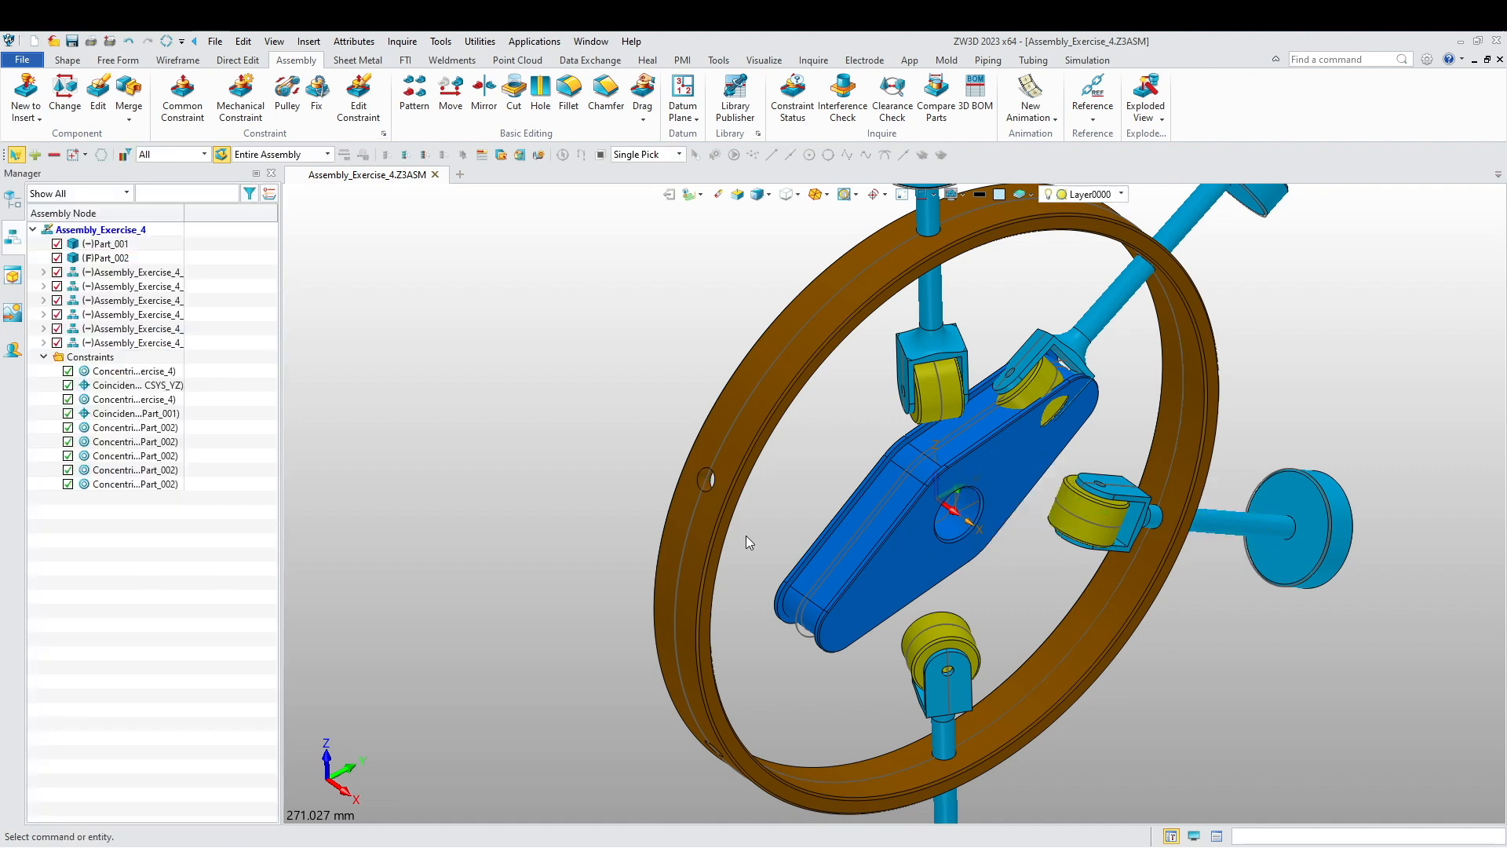
pyautogui.moveTo(755, 526); pyautogui.dragTo(532, 507)
pyautogui.click(534, 506)
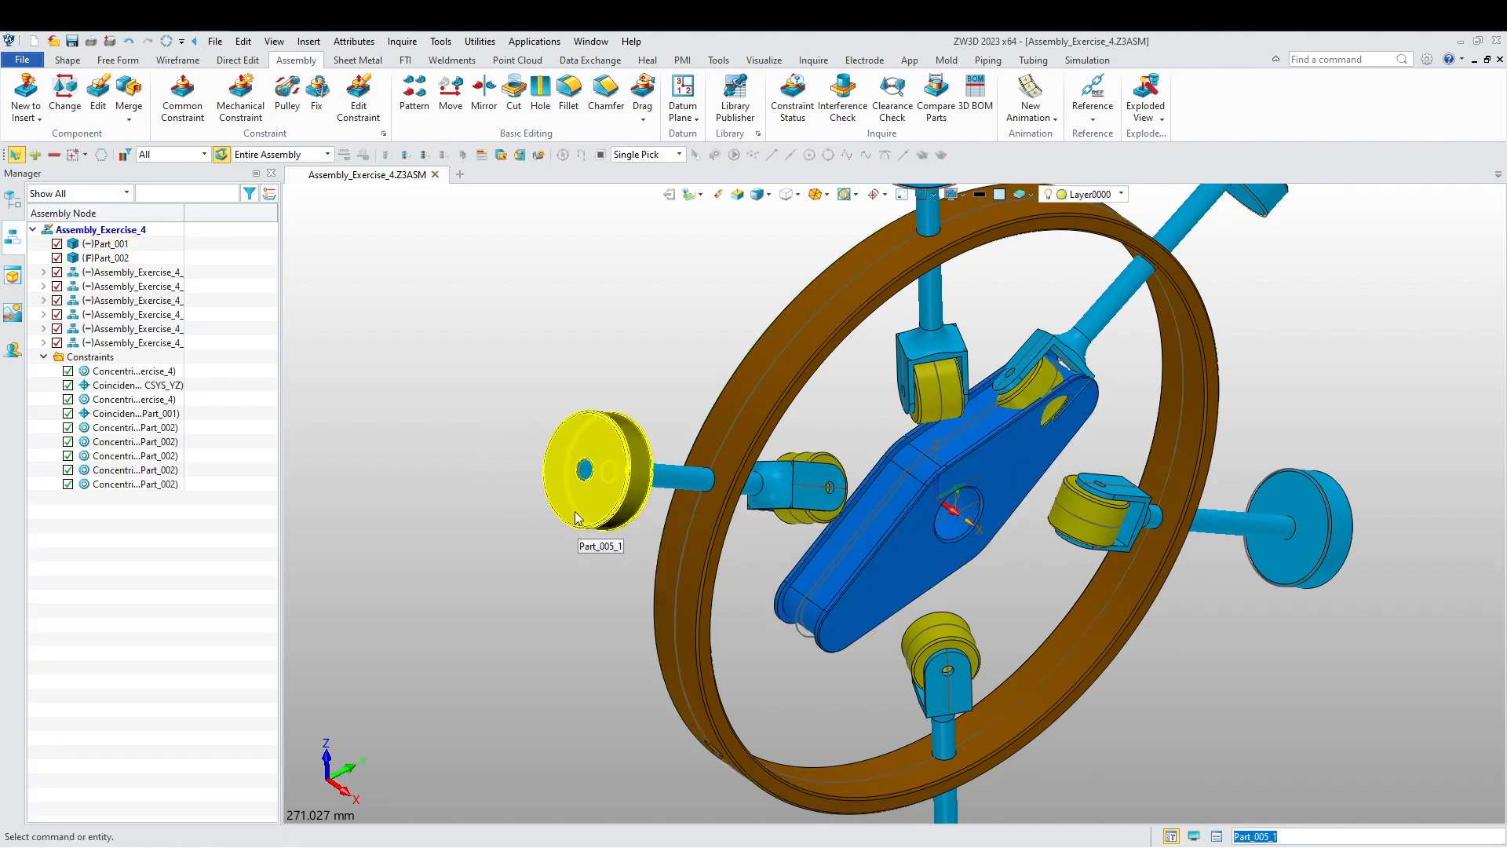
# - Constrain the sixth subassembly's rod concentric to the ring's last free hole, with same facing
pyautogui.scroll(-3, 953, 541)
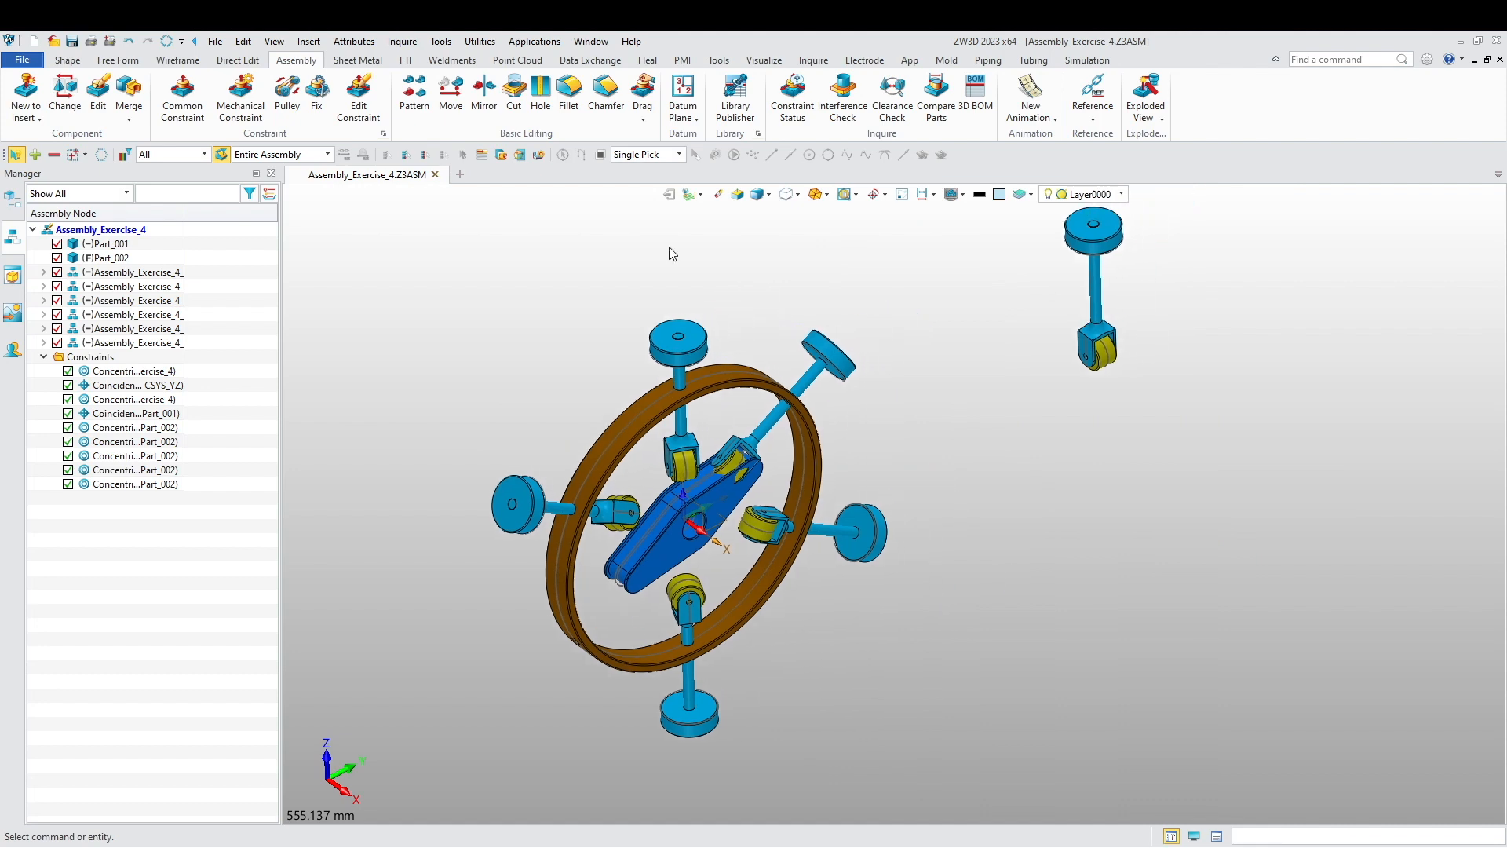
pyautogui.click(182, 94)
pyautogui.scroll(5, 1086, 312)
pyautogui.click(1137, 295)
pyautogui.scroll(-5, 1015, 520)
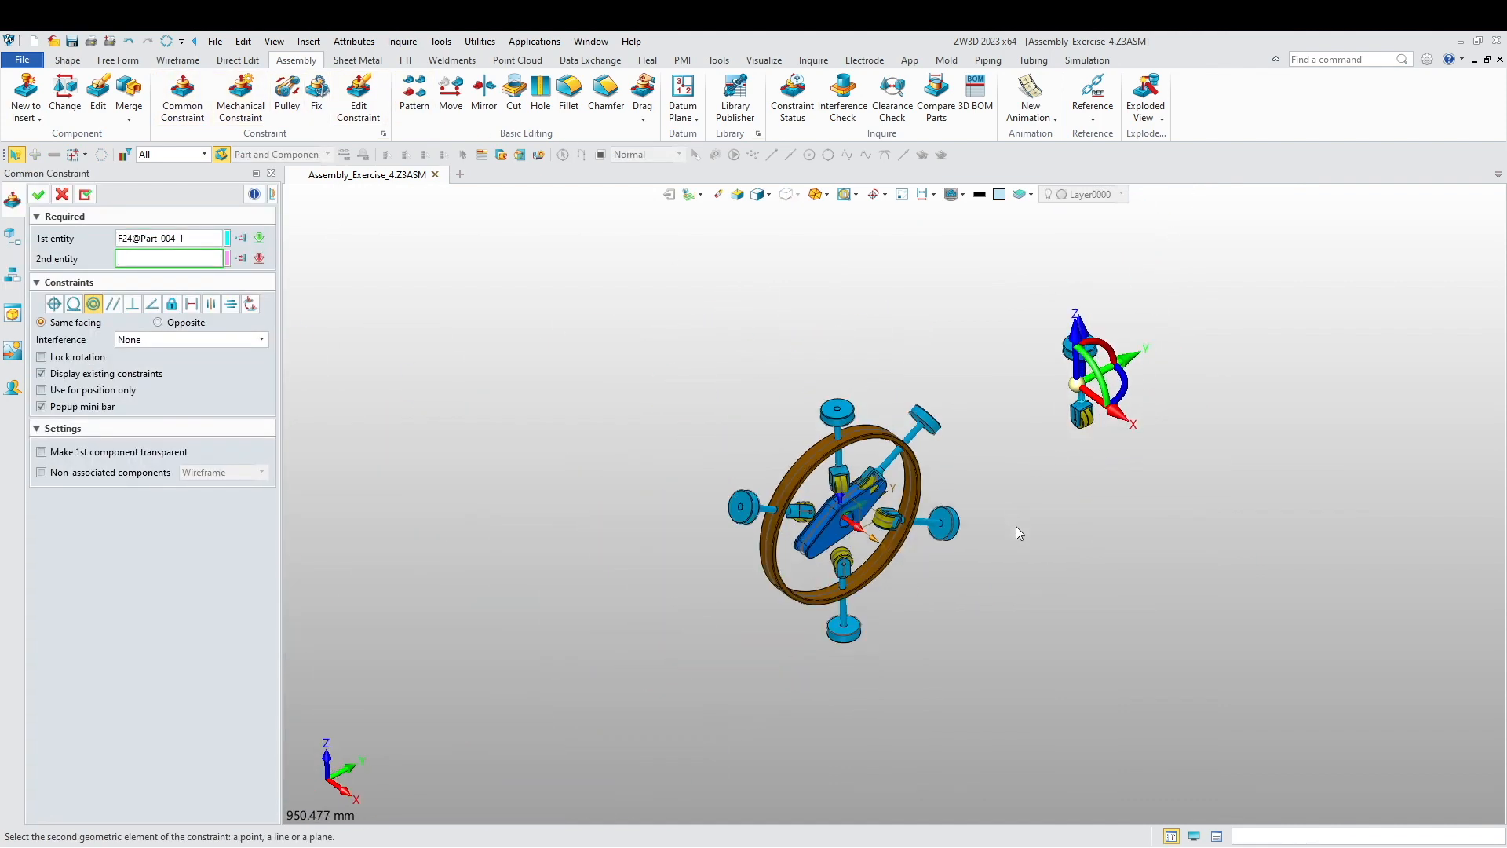
pyautogui.scroll(8, 267, 615)
pyautogui.click(351, 614)
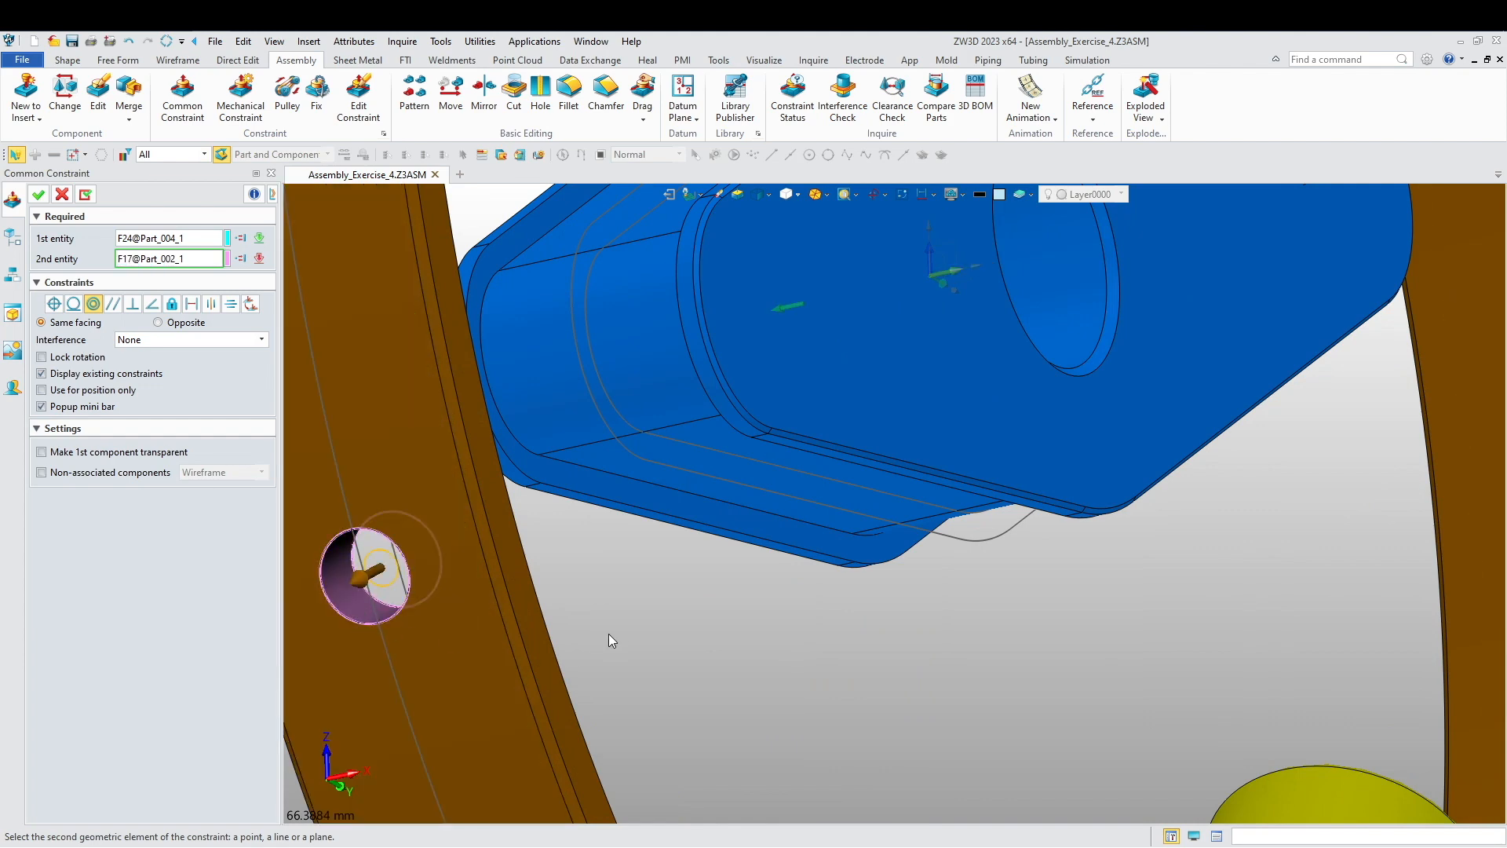
pyautogui.scroll(-8, 982, 550)
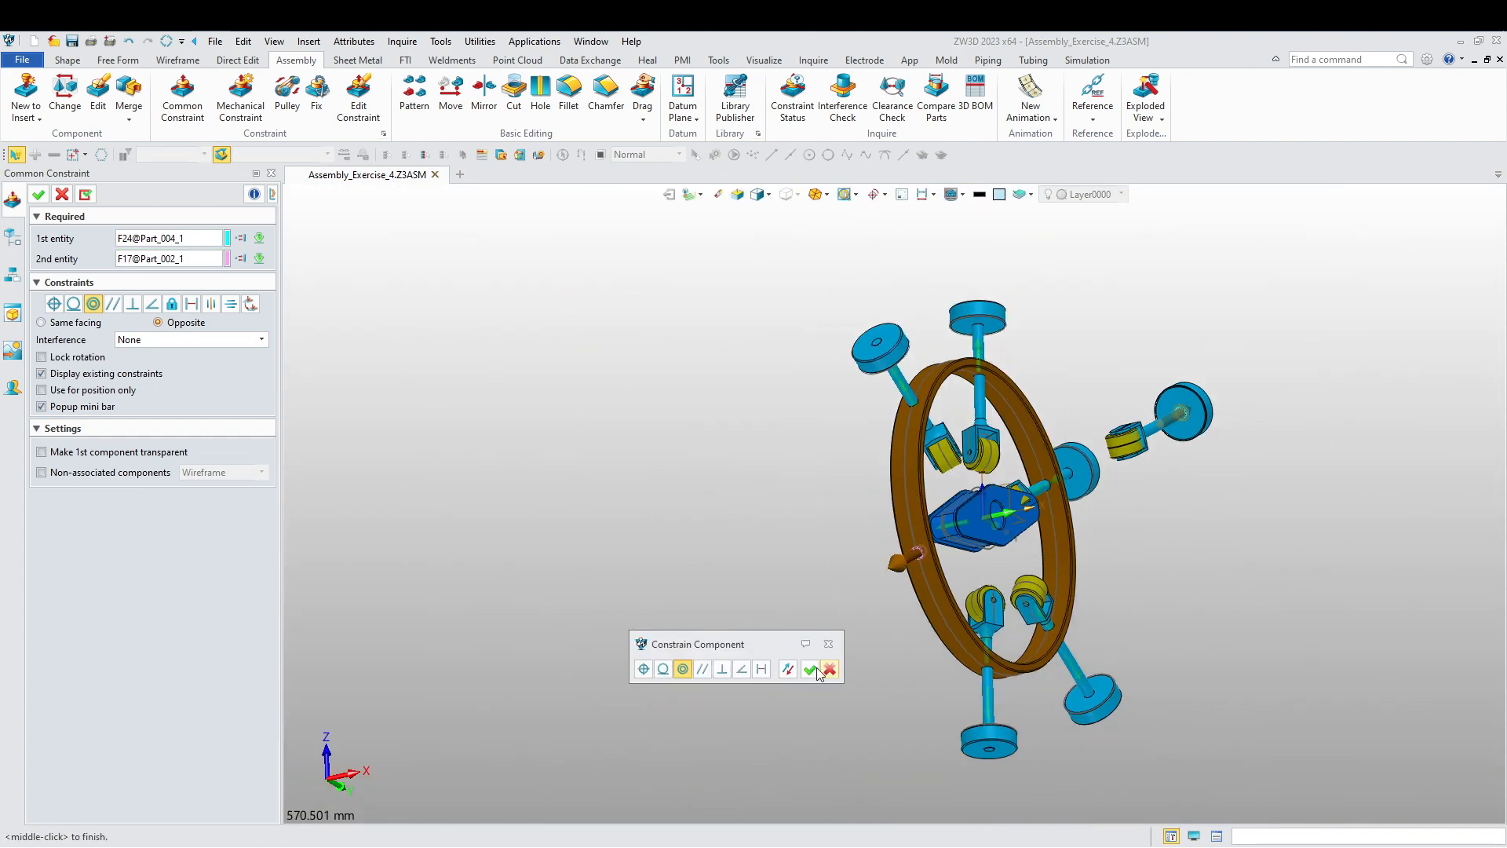
pyautogui.click(788, 670)
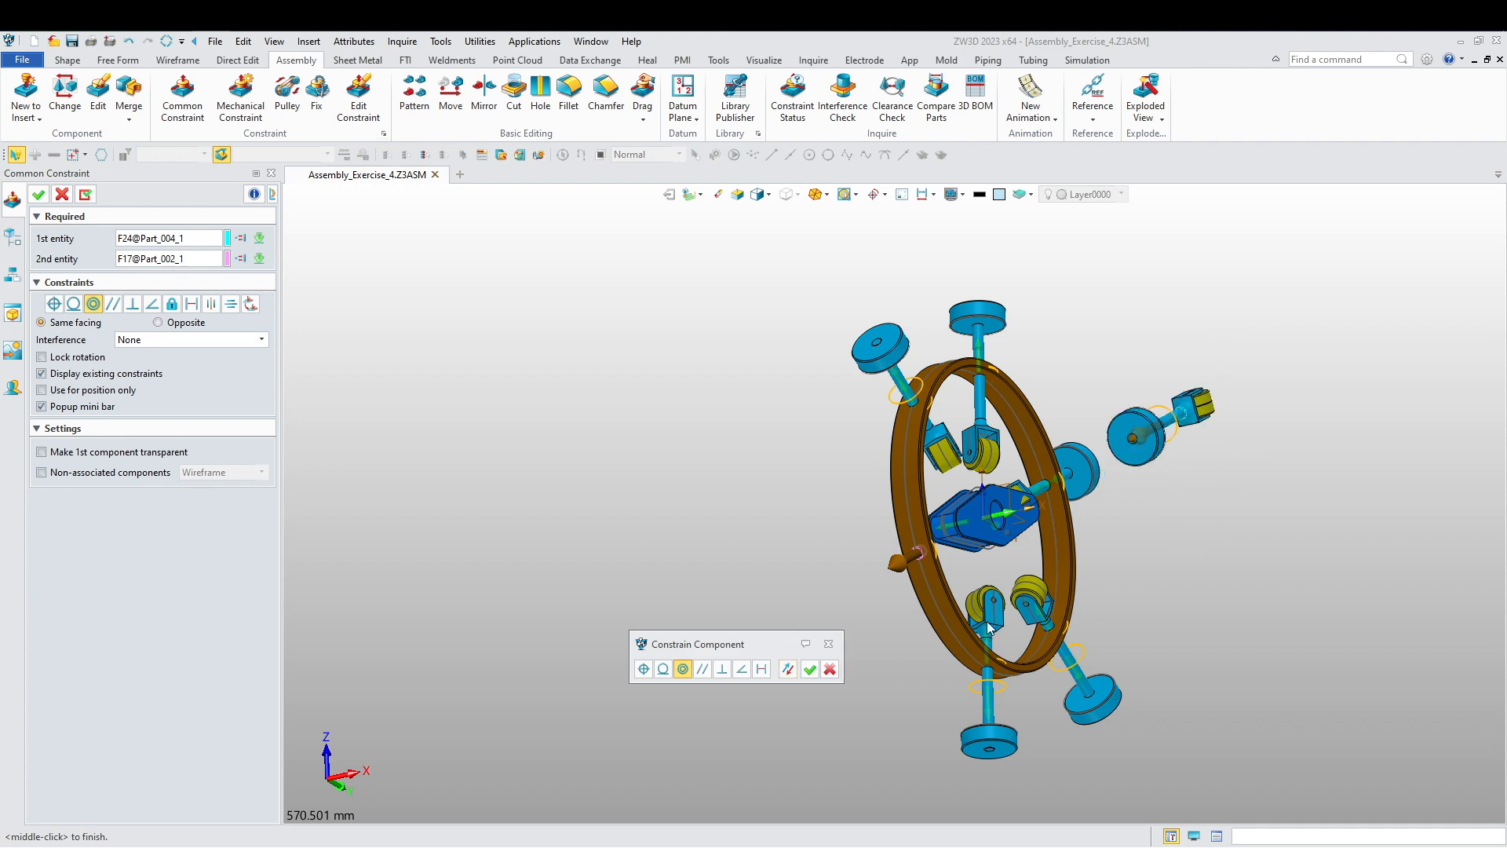
pyautogui.click(810, 671)
# - Move the sixth subassembly along its axis into its ring hole and pull the subassembly overlapping Part_001's tip outward
pyautogui.scroll(1, 1146, 423)
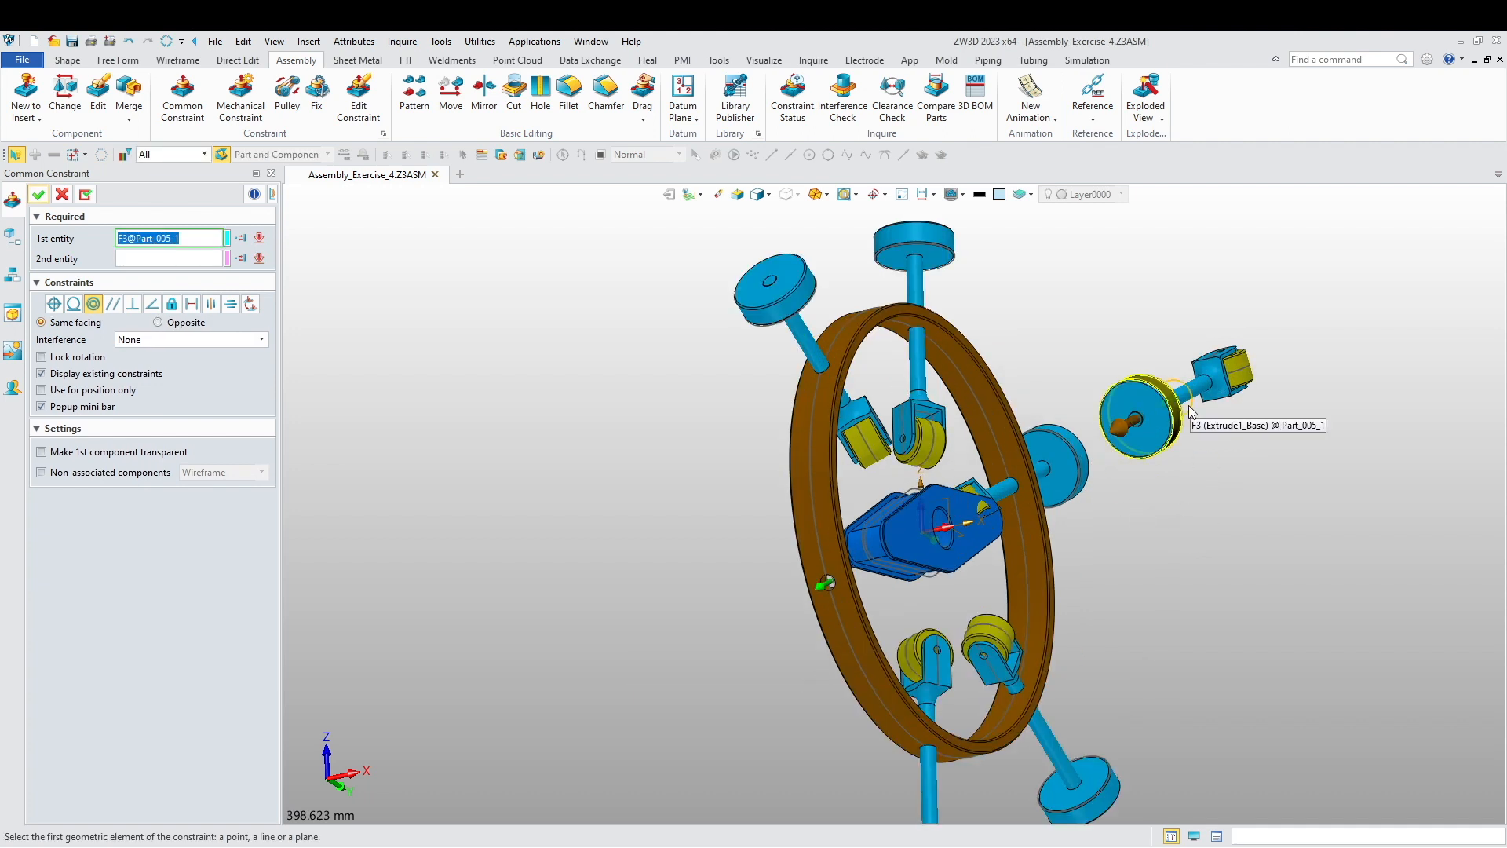
pyautogui.press('Escape')
pyautogui.moveTo(1138, 416); pyautogui.dragTo(733, 581)
pyautogui.moveTo(733, 581); pyautogui.dragTo(763, 424, button='middle')
pyautogui.scroll(4, 763, 413)
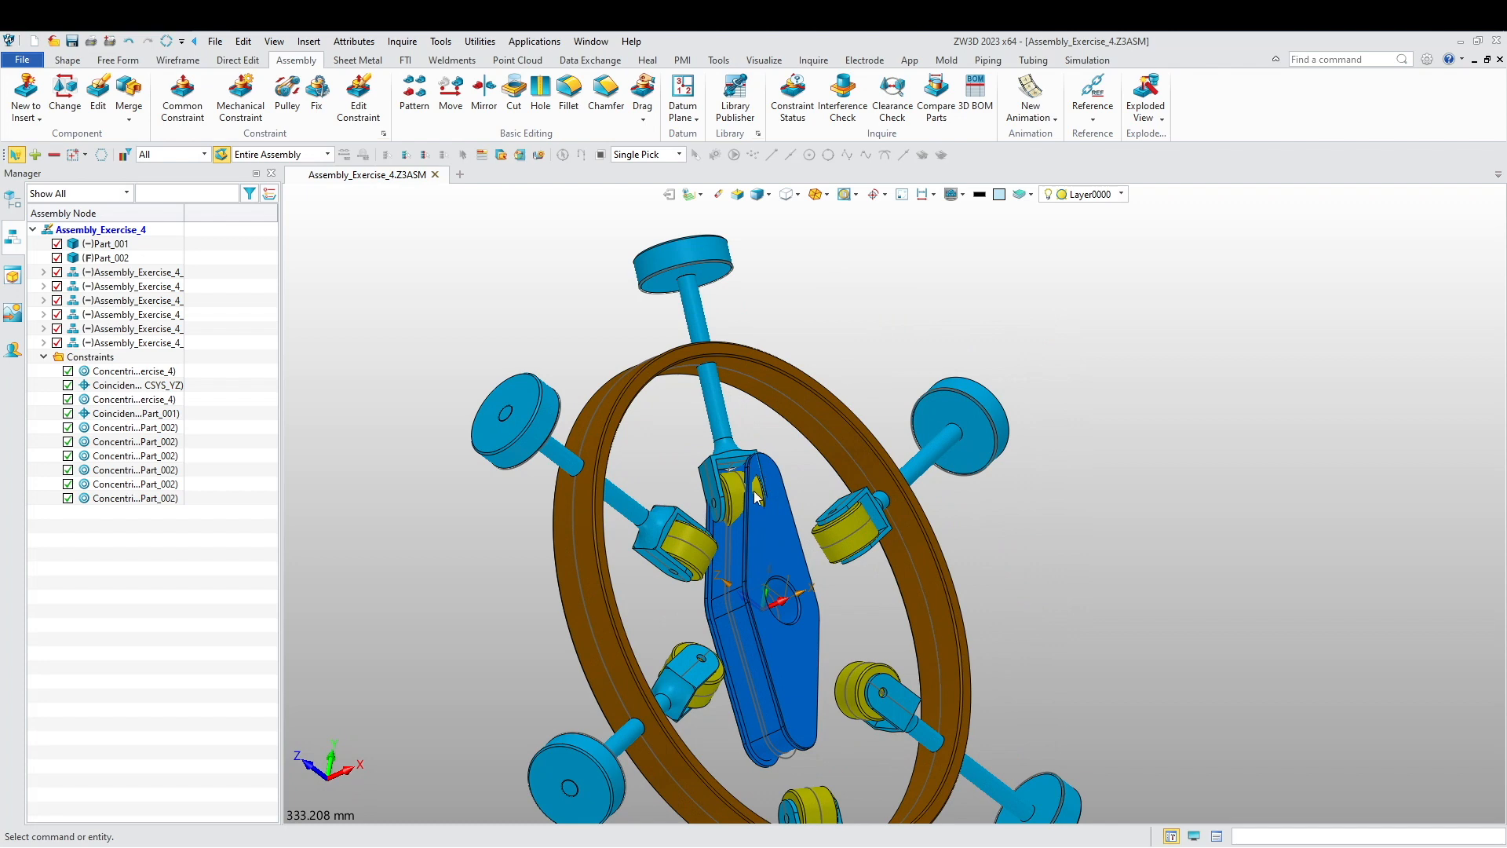
pyautogui.moveTo(763, 414); pyautogui.dragTo(736, 322)
pyautogui.moveTo(793, 558); pyautogui.dragTo(648, 523, button='middle')
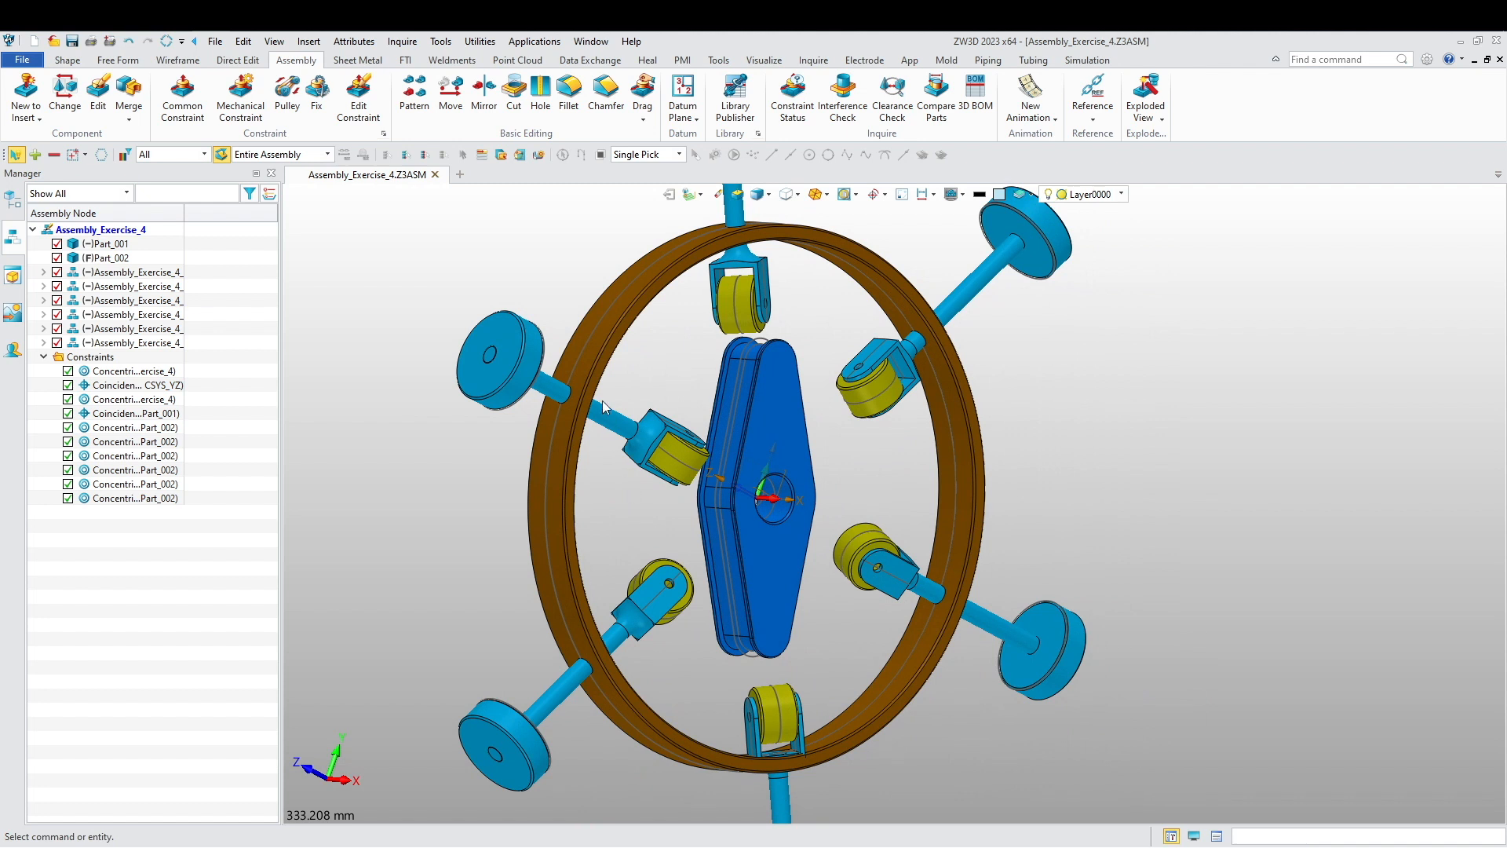
# - Add a mechanical cam constraint between the top roller's cylindrical face and the eight outer groove faces of Part_001
pyautogui.click(245, 109)
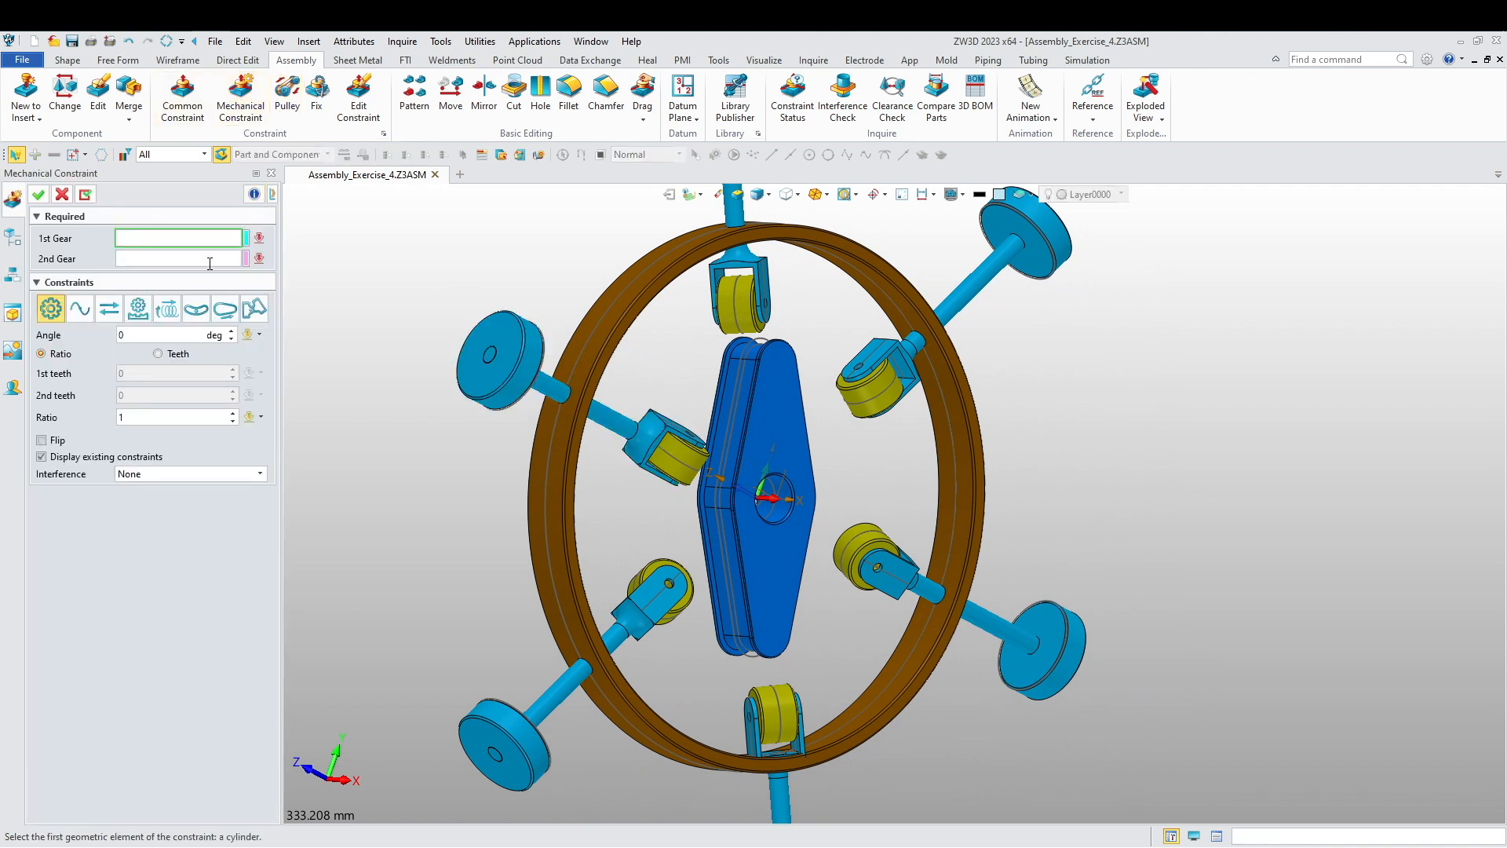
pyautogui.click(225, 310)
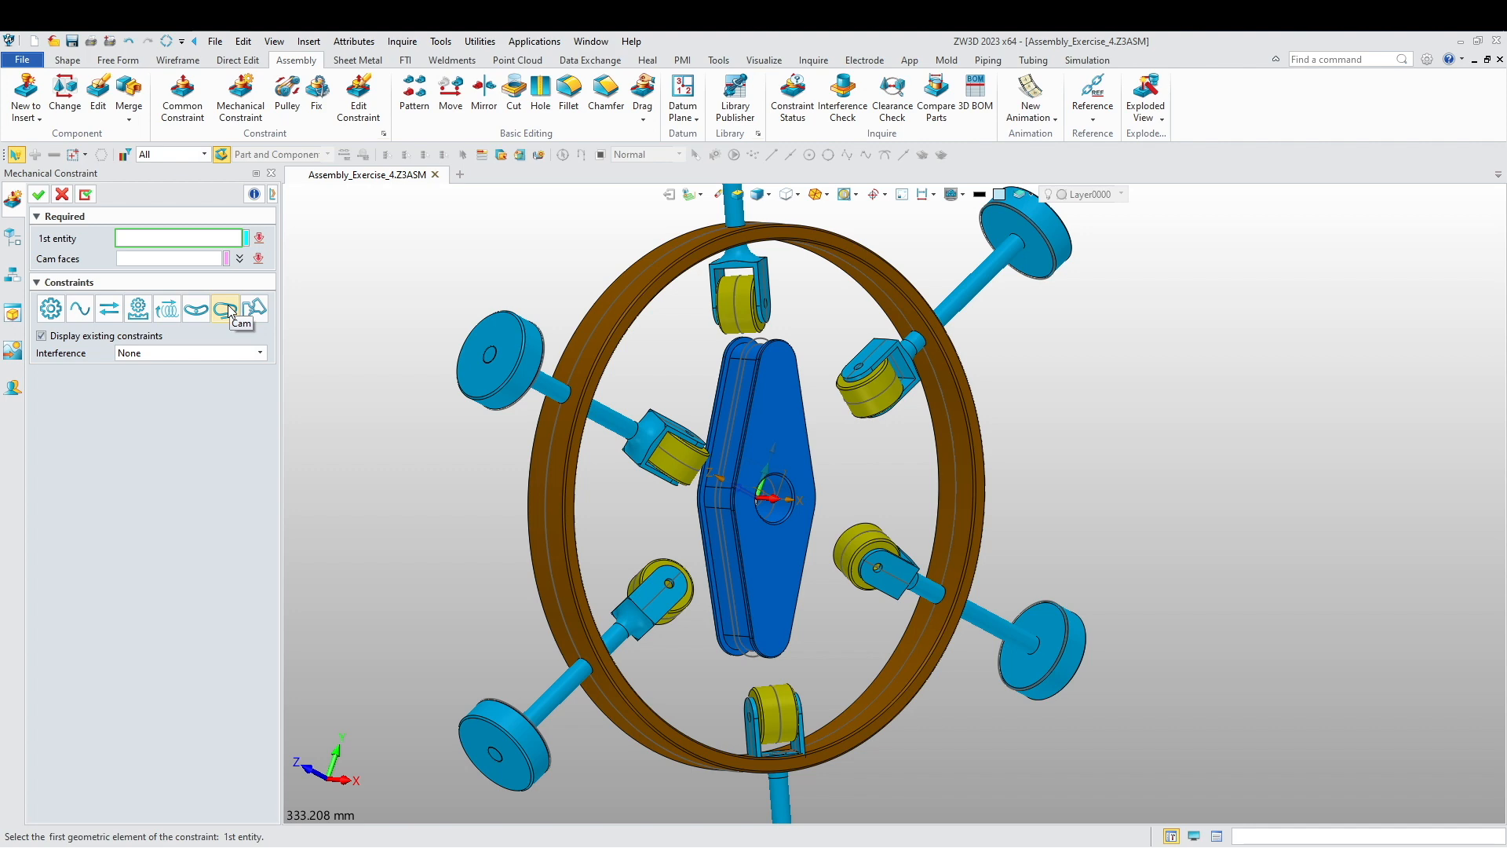
pyautogui.scroll(8, 686, 322)
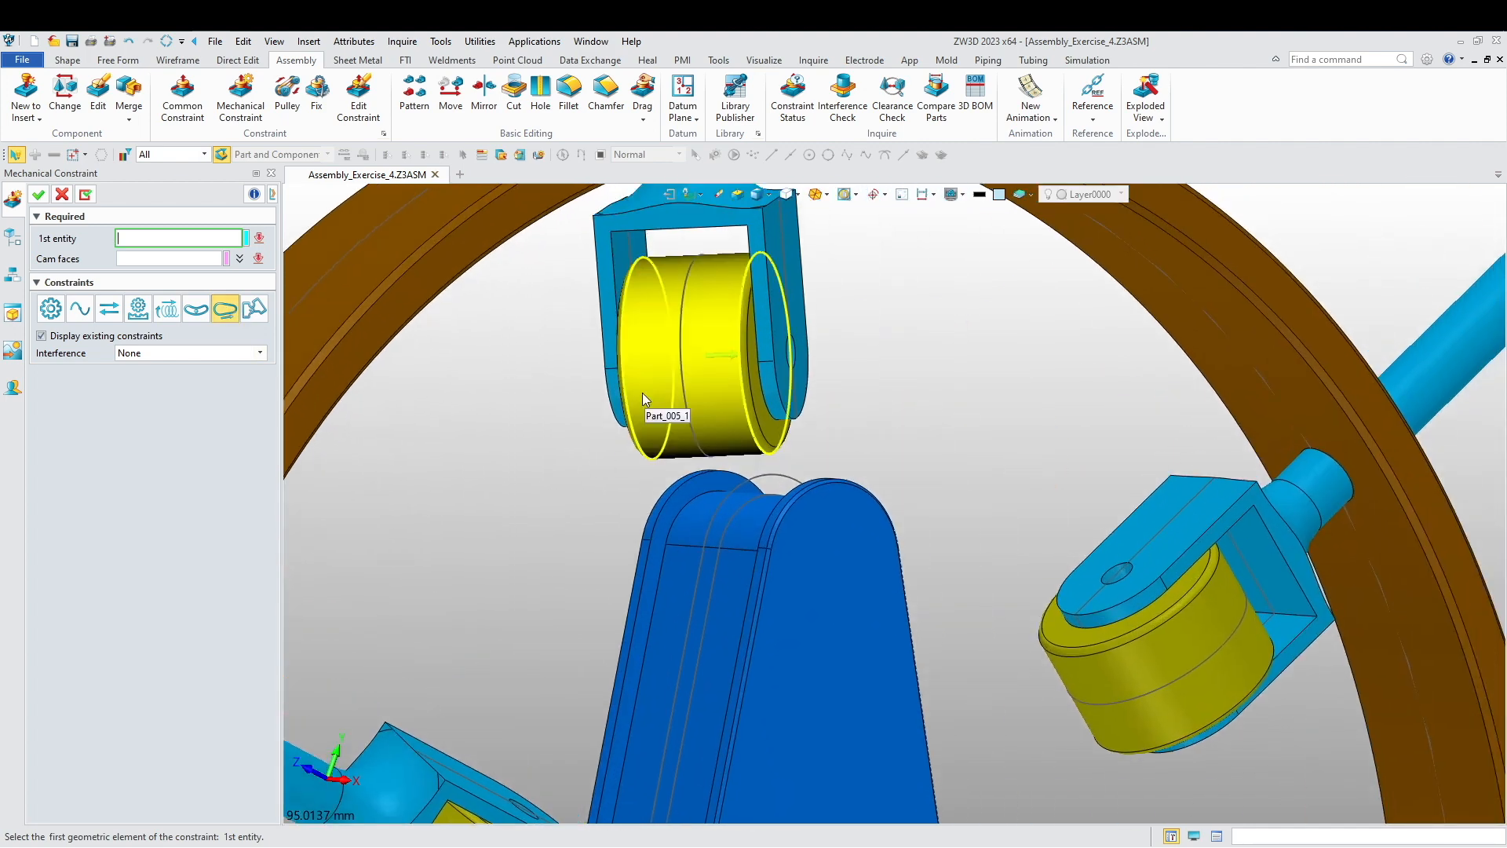
pyautogui.click(661, 327)
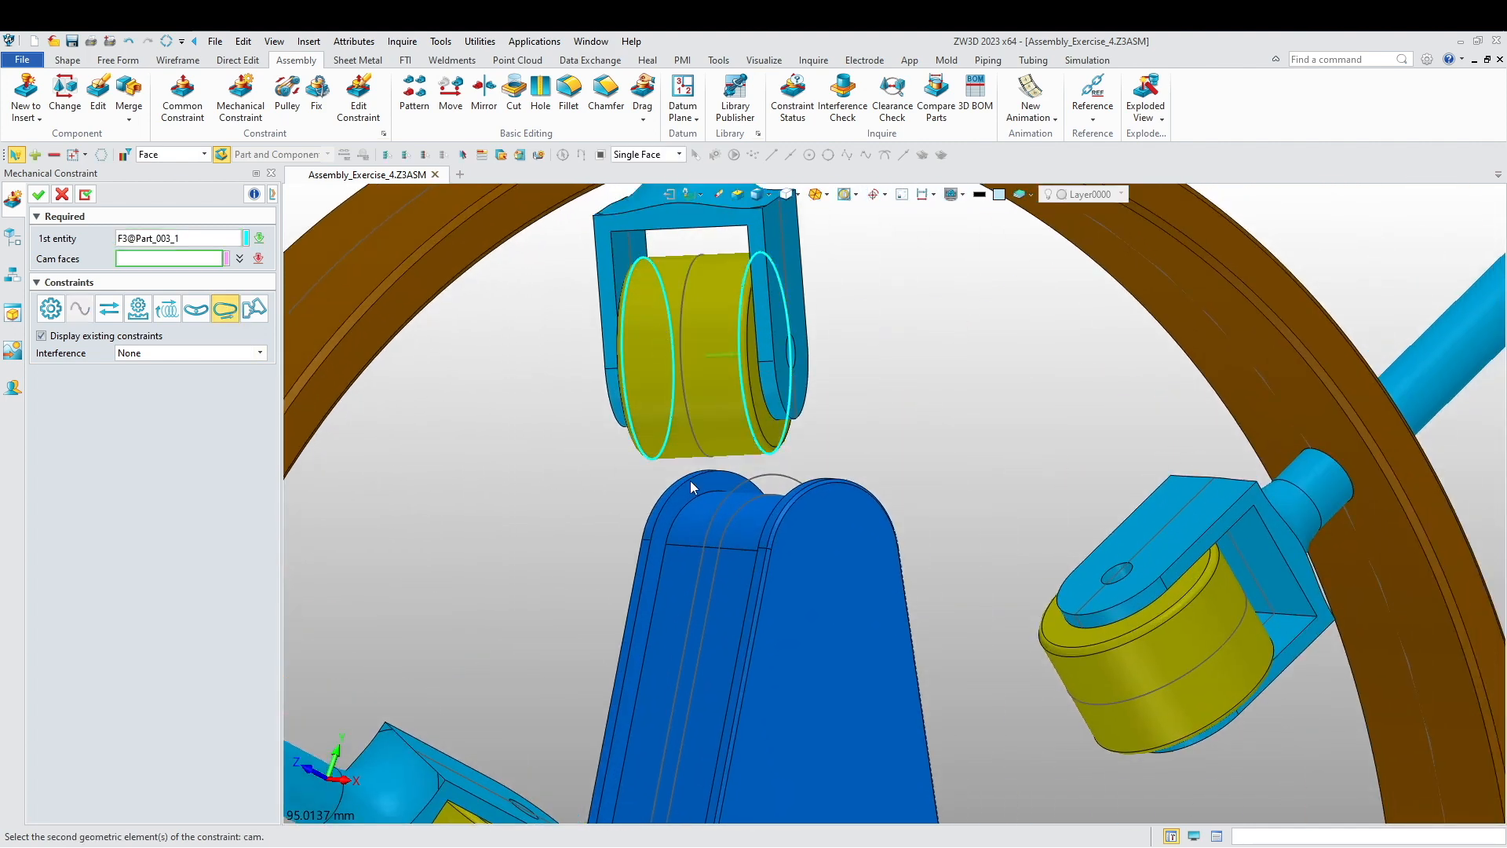
pyautogui.click(726, 524)
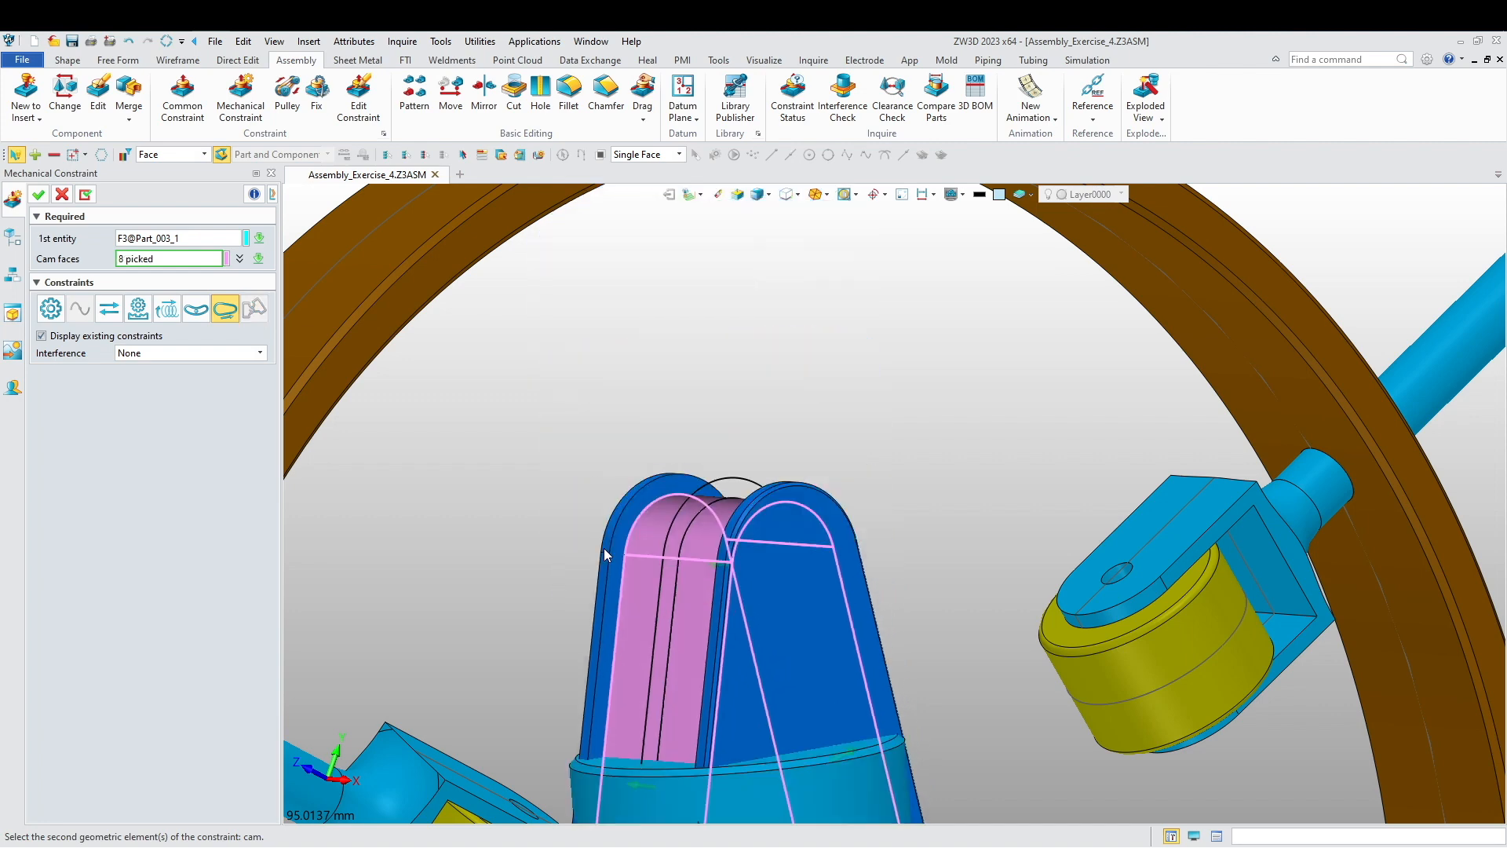
pyautogui.scroll(-5, 591, 415)
pyautogui.scroll(-2, 507, 412)
pyautogui.moveTo(508, 412); pyautogui.dragTo(696, 413, button='middle')
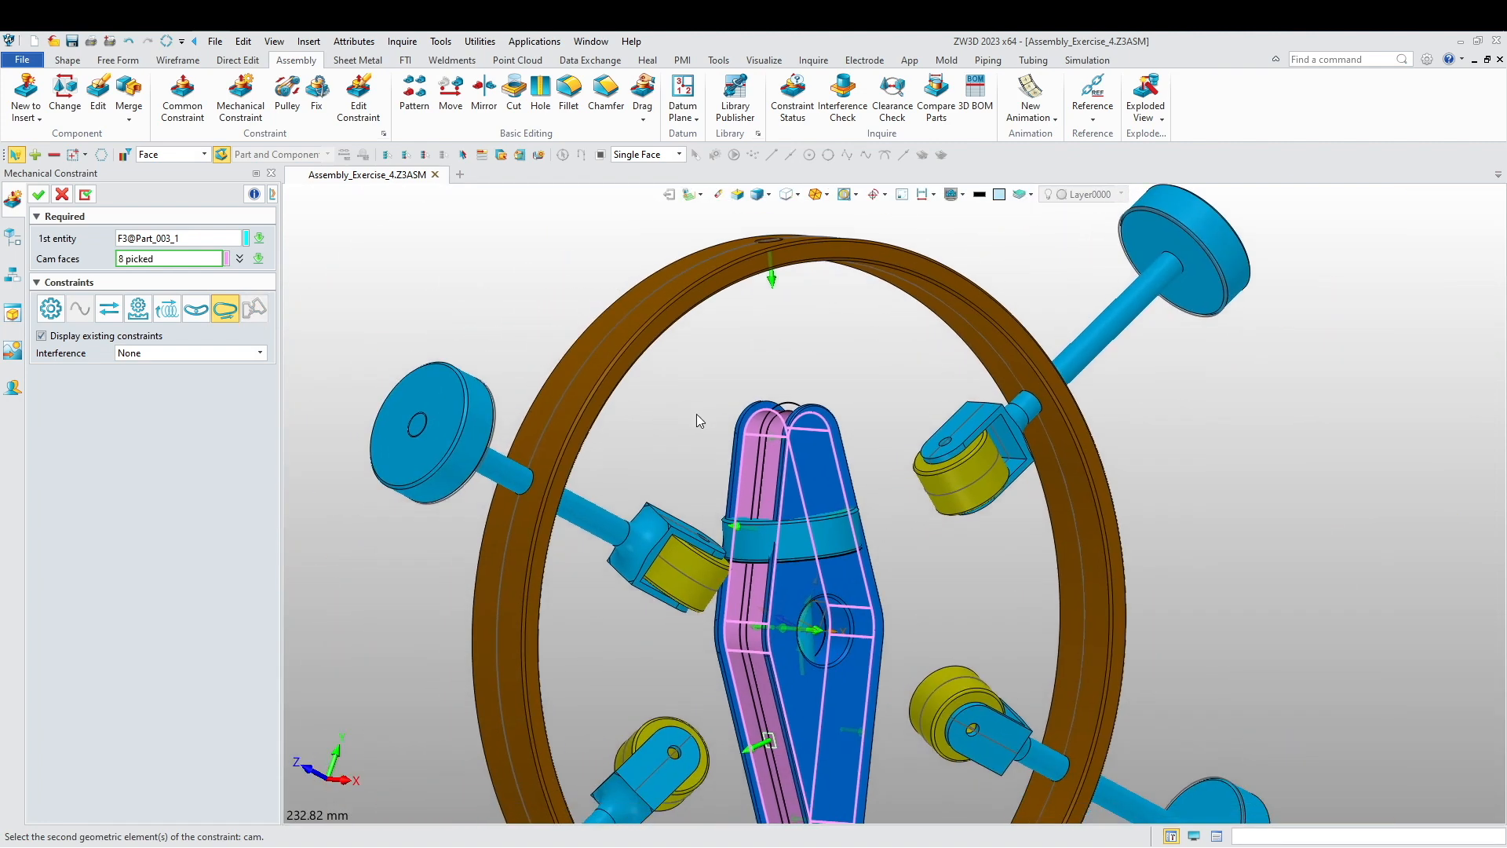
pyautogui.click(86, 197)
# - Add a cam constraint between the second roller, clockwise from the top one, and Part_001's eight groove faces
pyautogui.click(832, 494)
pyautogui.scroll(5, 923, 475)
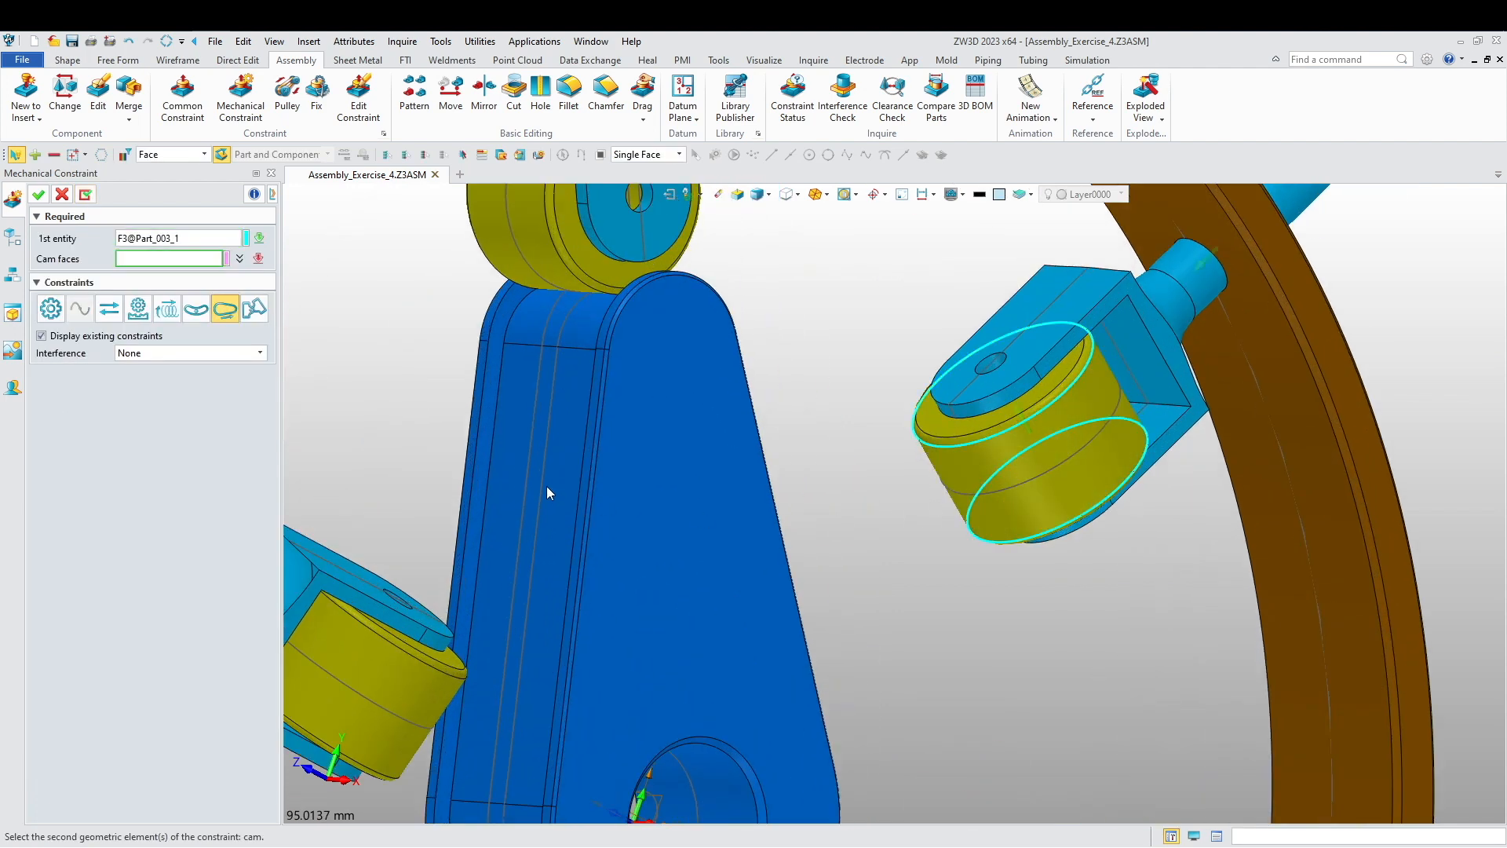
pyautogui.moveTo(855, 461); pyautogui.dragTo(701, 522, button='middle')
pyautogui.click(661, 504)
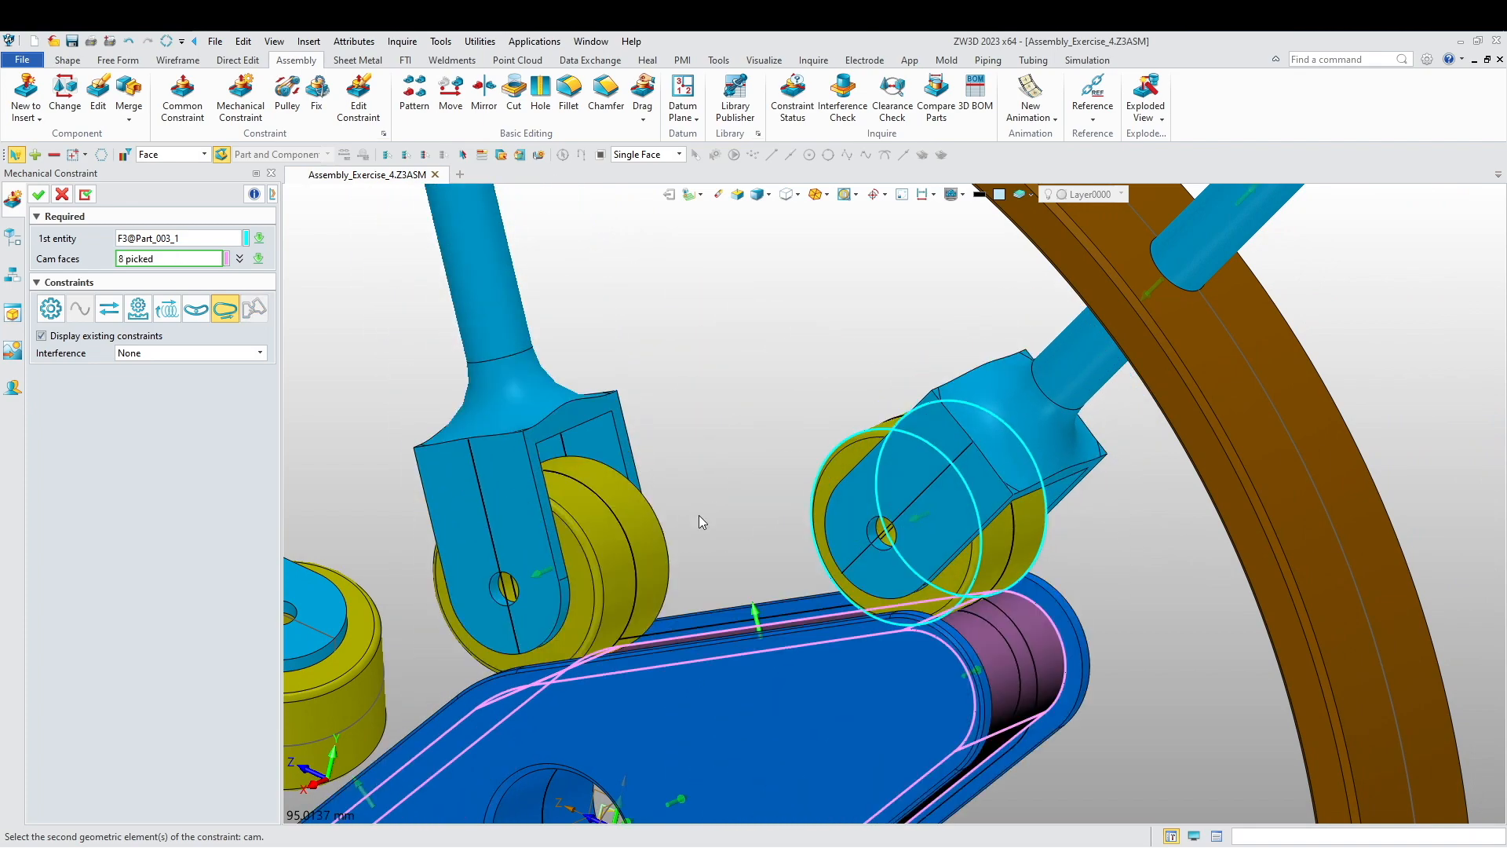
pyautogui.click(86, 193)
# - Add a cam constraint between the third roller's cylindrical face and Part_001's eight groove faces
pyautogui.scroll(-5, 719, 437)
pyautogui.moveTo(719, 436); pyautogui.dragTo(832, 605, button='middle')
pyautogui.scroll(6, 830, 617)
pyautogui.click(880, 633)
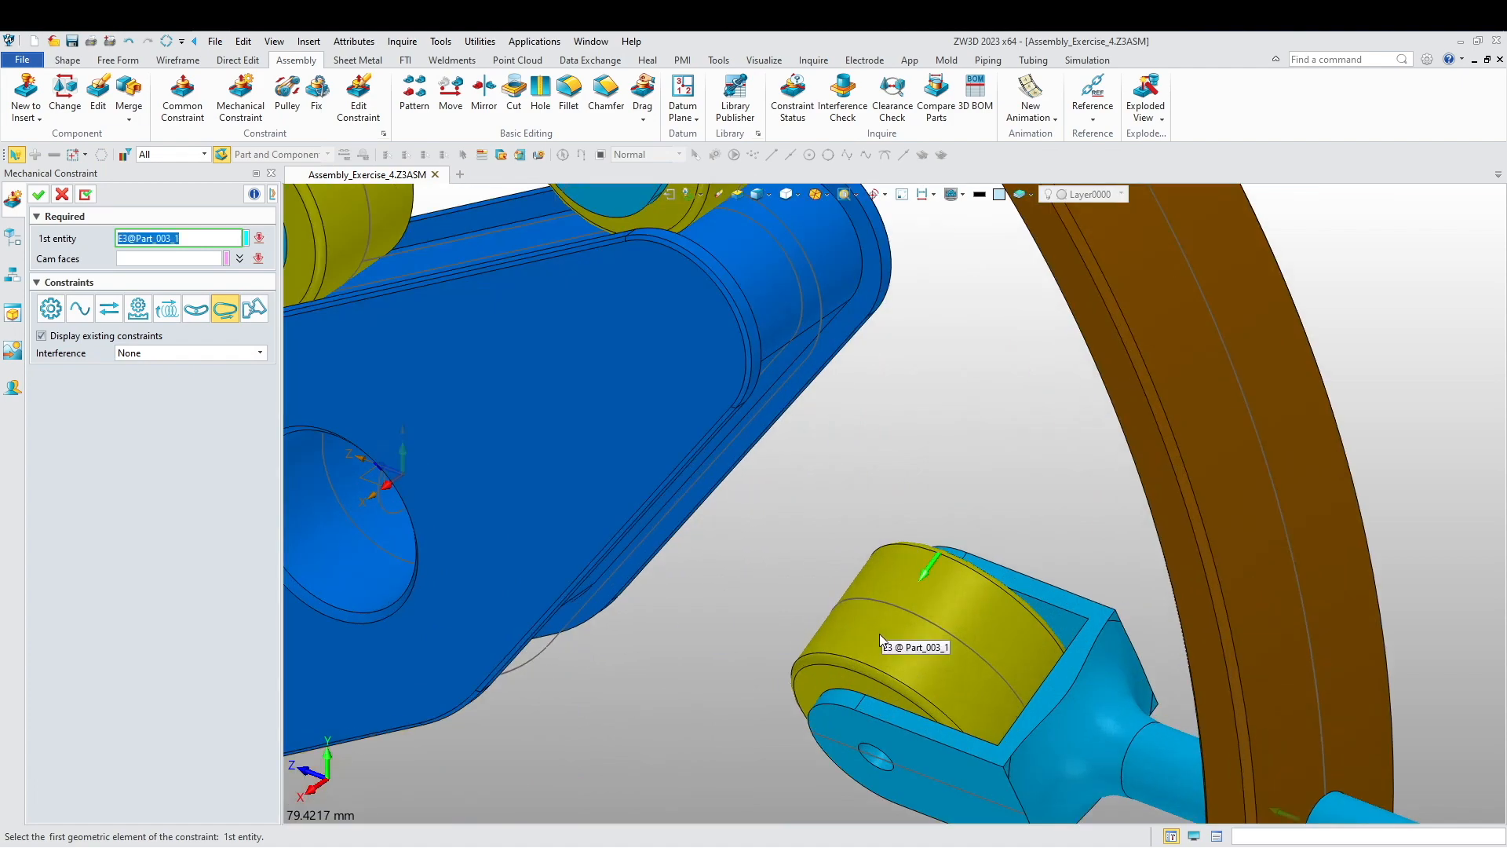
pyautogui.click(963, 694)
pyautogui.scroll(-5, 788, 635)
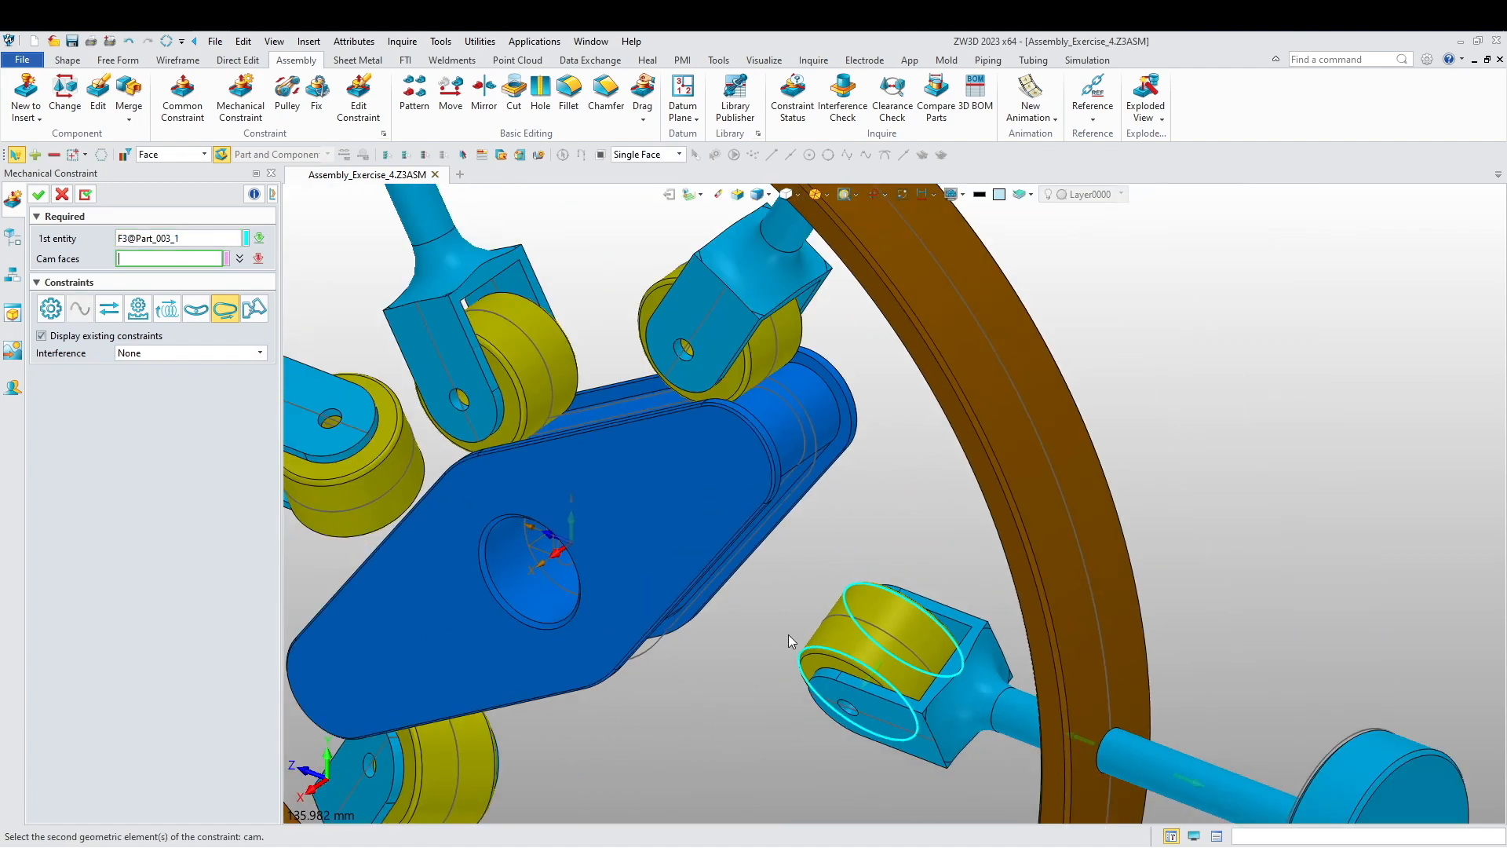
pyautogui.scroll(3, 788, 634)
pyautogui.scroll(5, 780, 756)
pyautogui.click(742, 705)
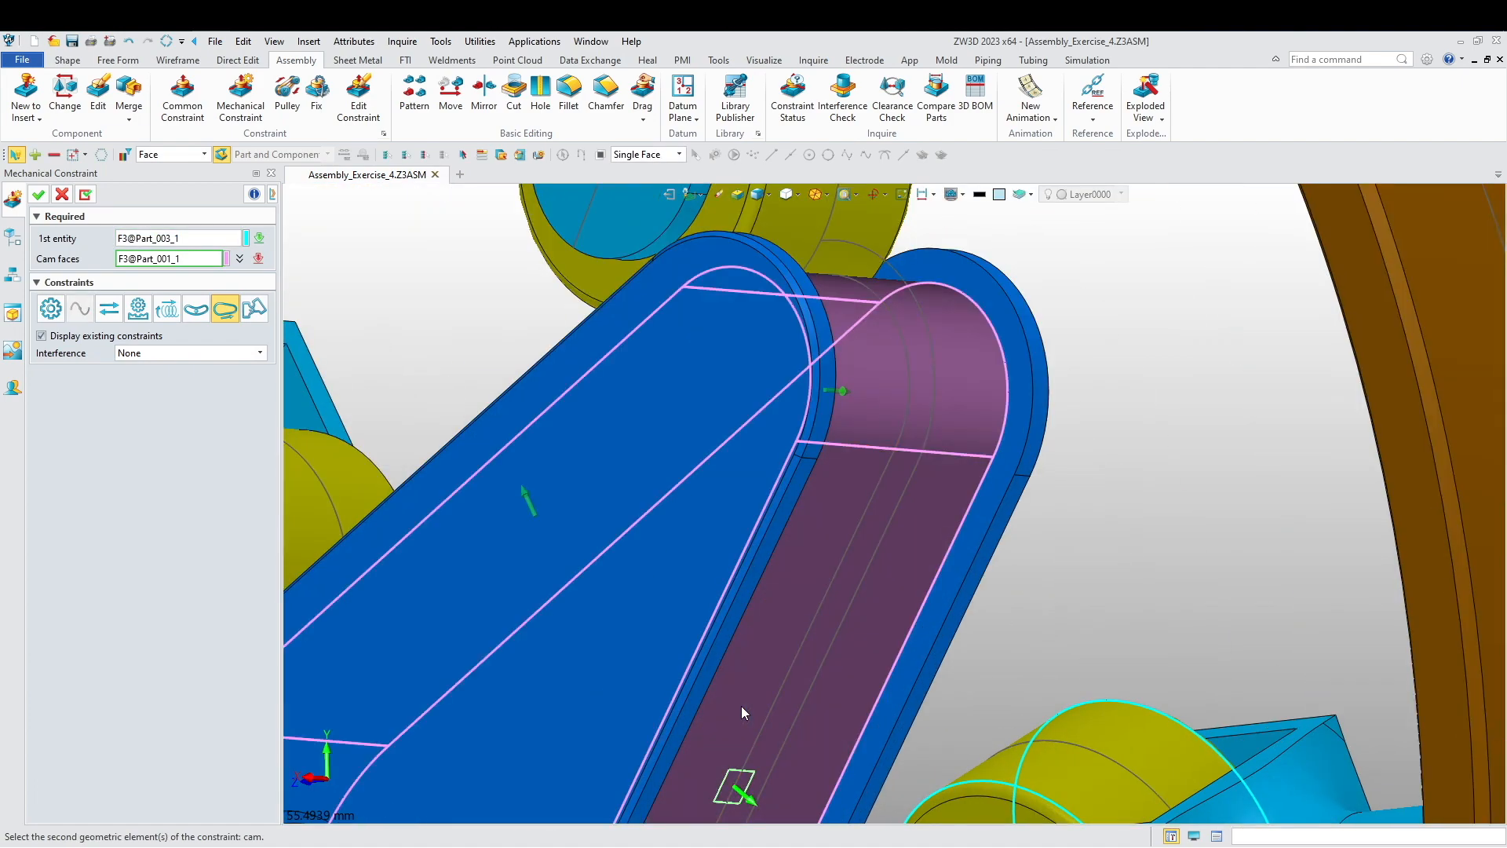
pyautogui.moveTo(741, 705); pyautogui.dragTo(826, 609, button='middle')
pyautogui.scroll(-9, 826, 602)
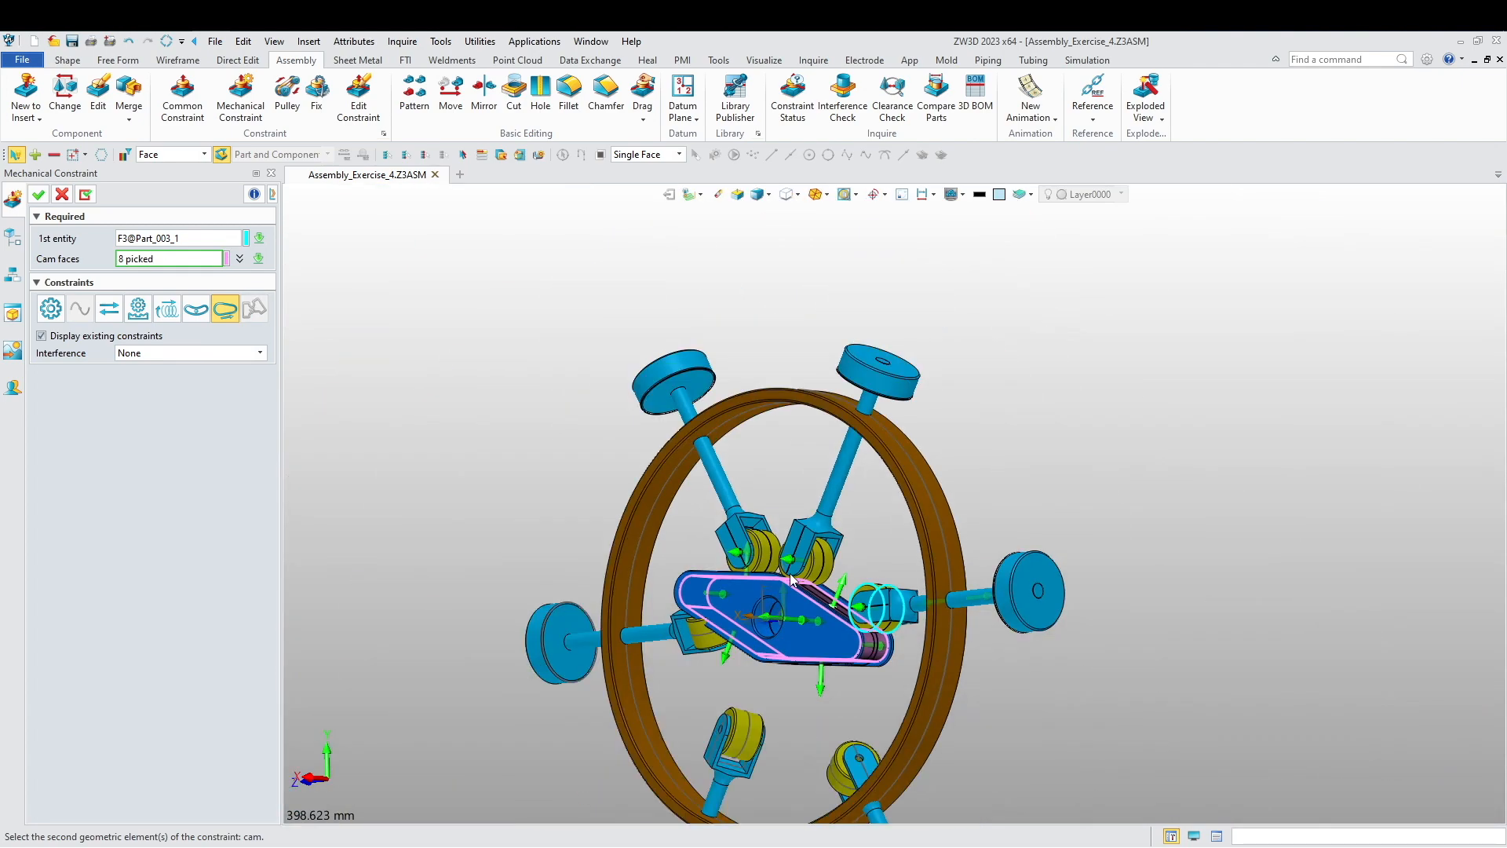
pyautogui.click(88, 198)
# - Add a cam constraint between the fourth roller, below Part_001, and Part_001's groove faces
pyautogui.moveTo(347, 343); pyautogui.dragTo(655, 610, button='middle')
pyautogui.scroll(6, 654, 605)
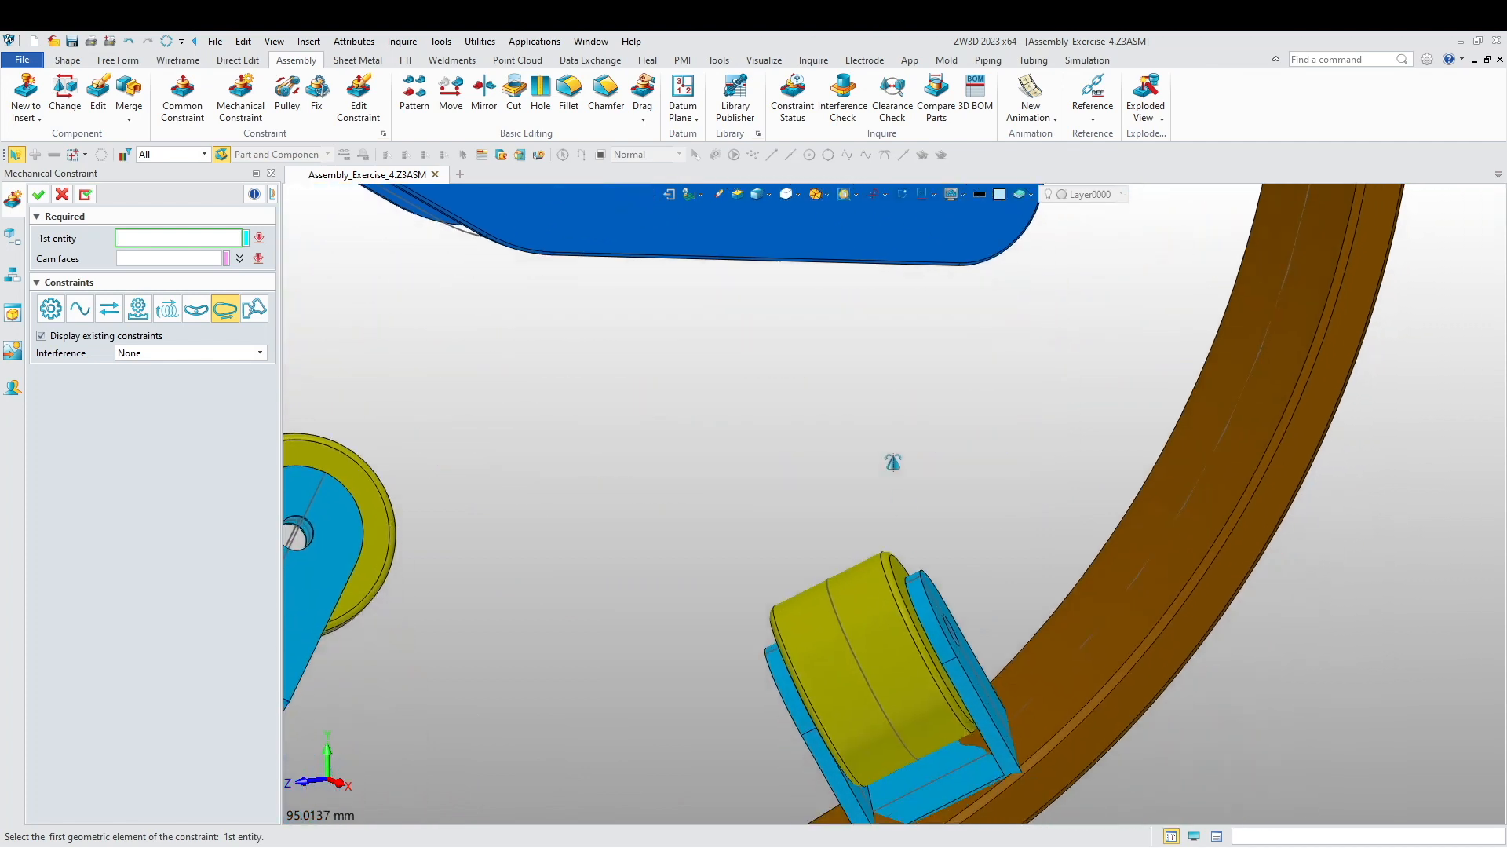
pyautogui.click(876, 650)
pyautogui.scroll(-5, 789, 603)
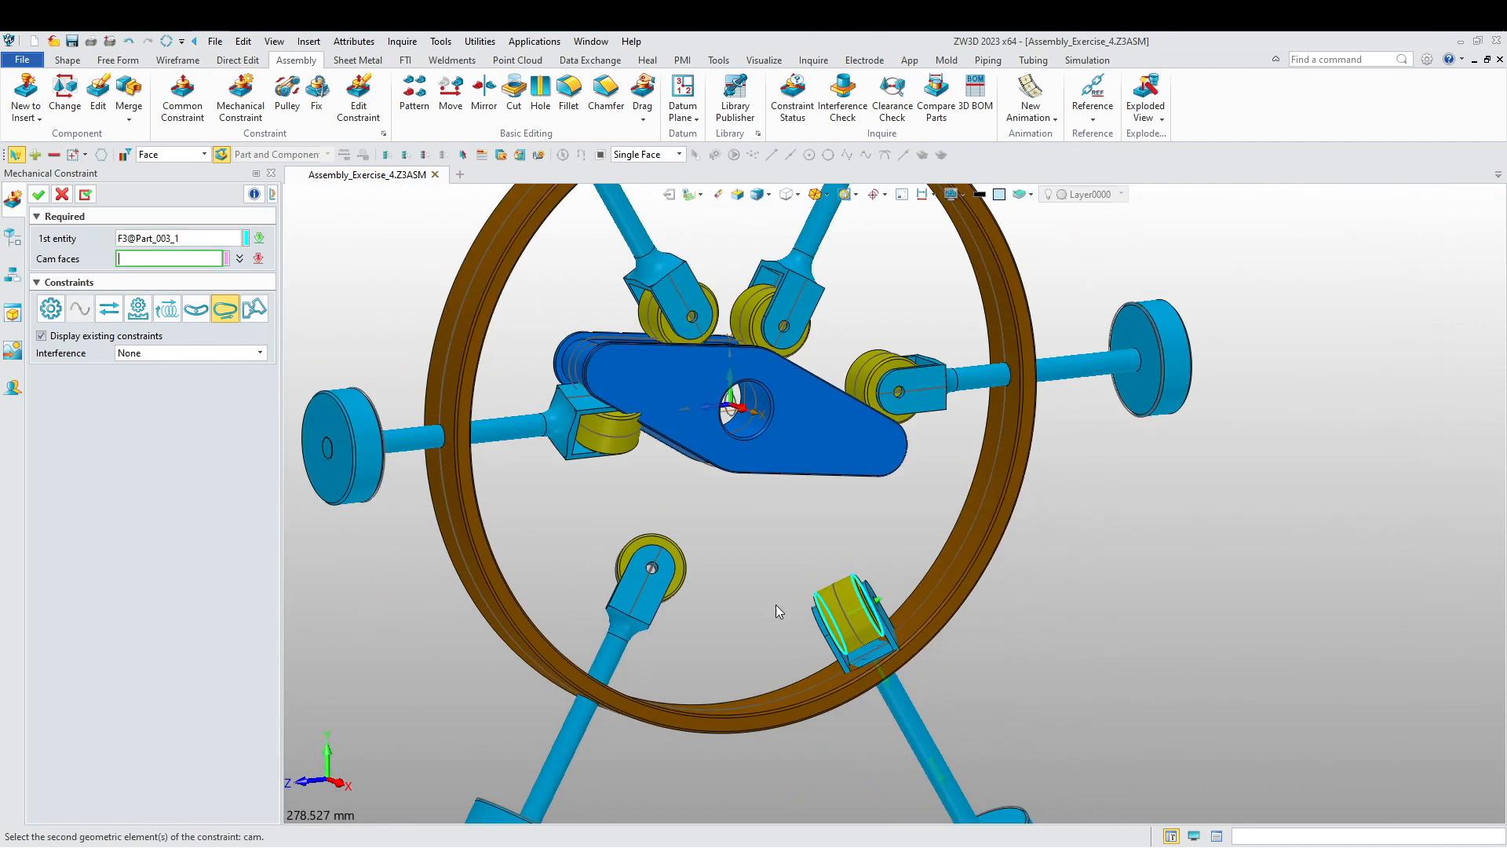
pyautogui.moveTo(790, 603); pyautogui.dragTo(832, 393, button='middle')
pyautogui.scroll(5, 850, 382)
pyautogui.click(849, 382)
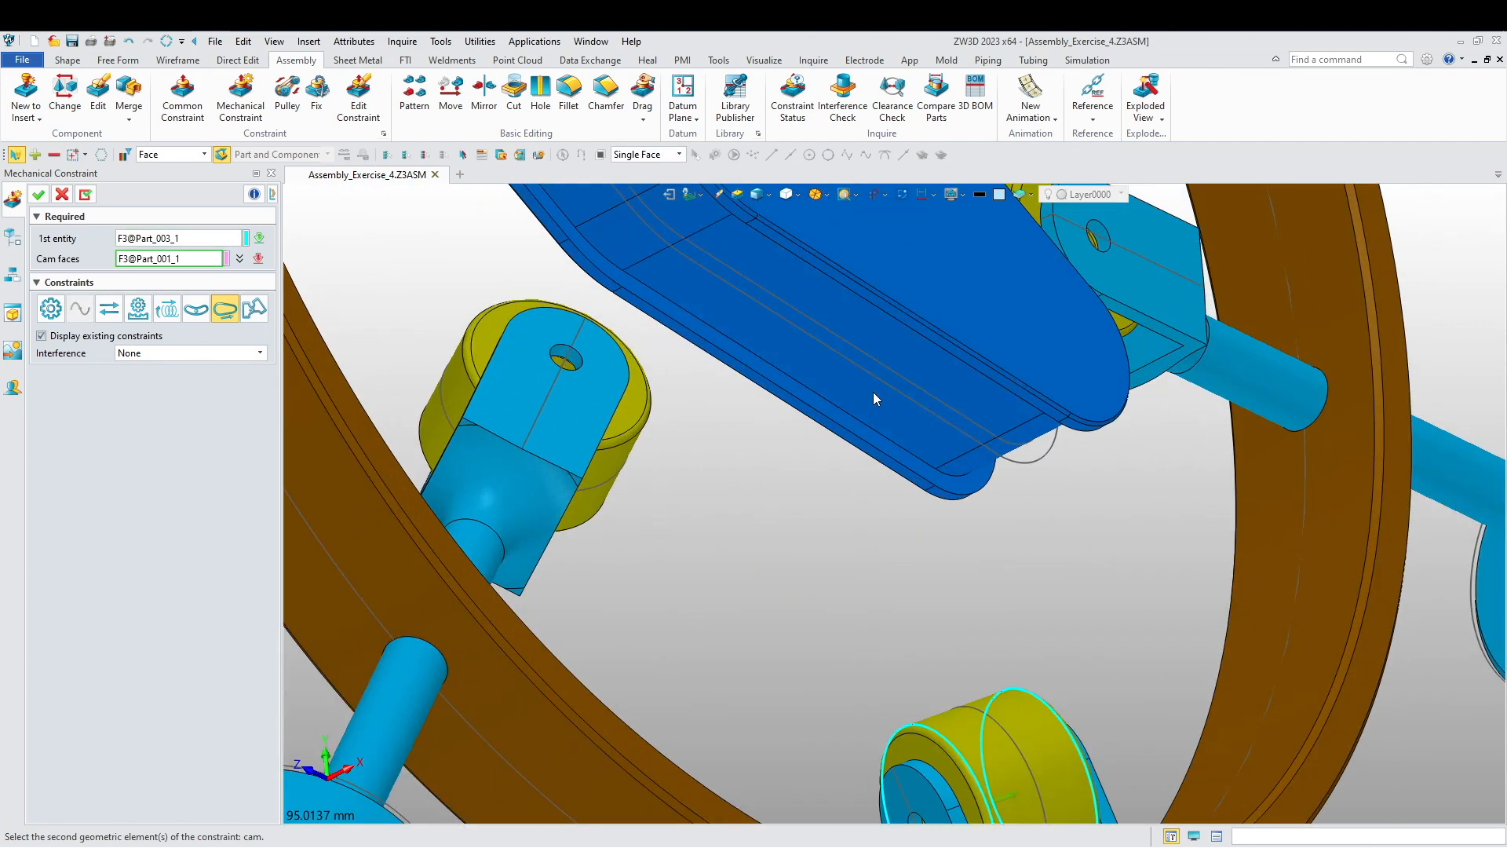
pyautogui.click(873, 390)
pyautogui.middleClick(212, 361)
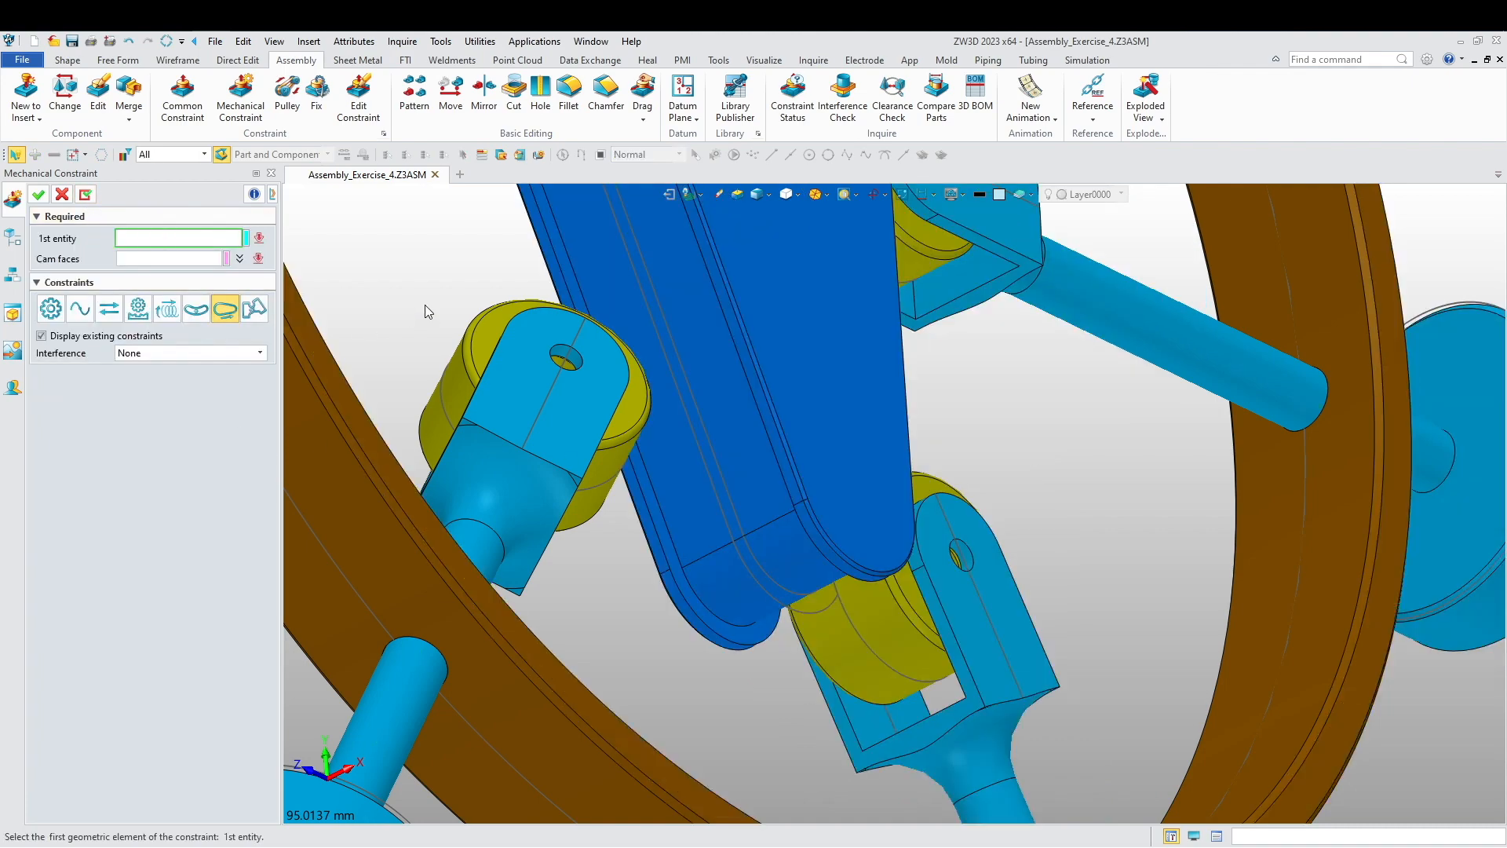
# - Add a cam constraint between the fifth roller, at the bottom of the ring, and Part_001's eight groove faces
pyautogui.scroll(-5, 424, 312)
pyautogui.scroll(10, 434, 327)
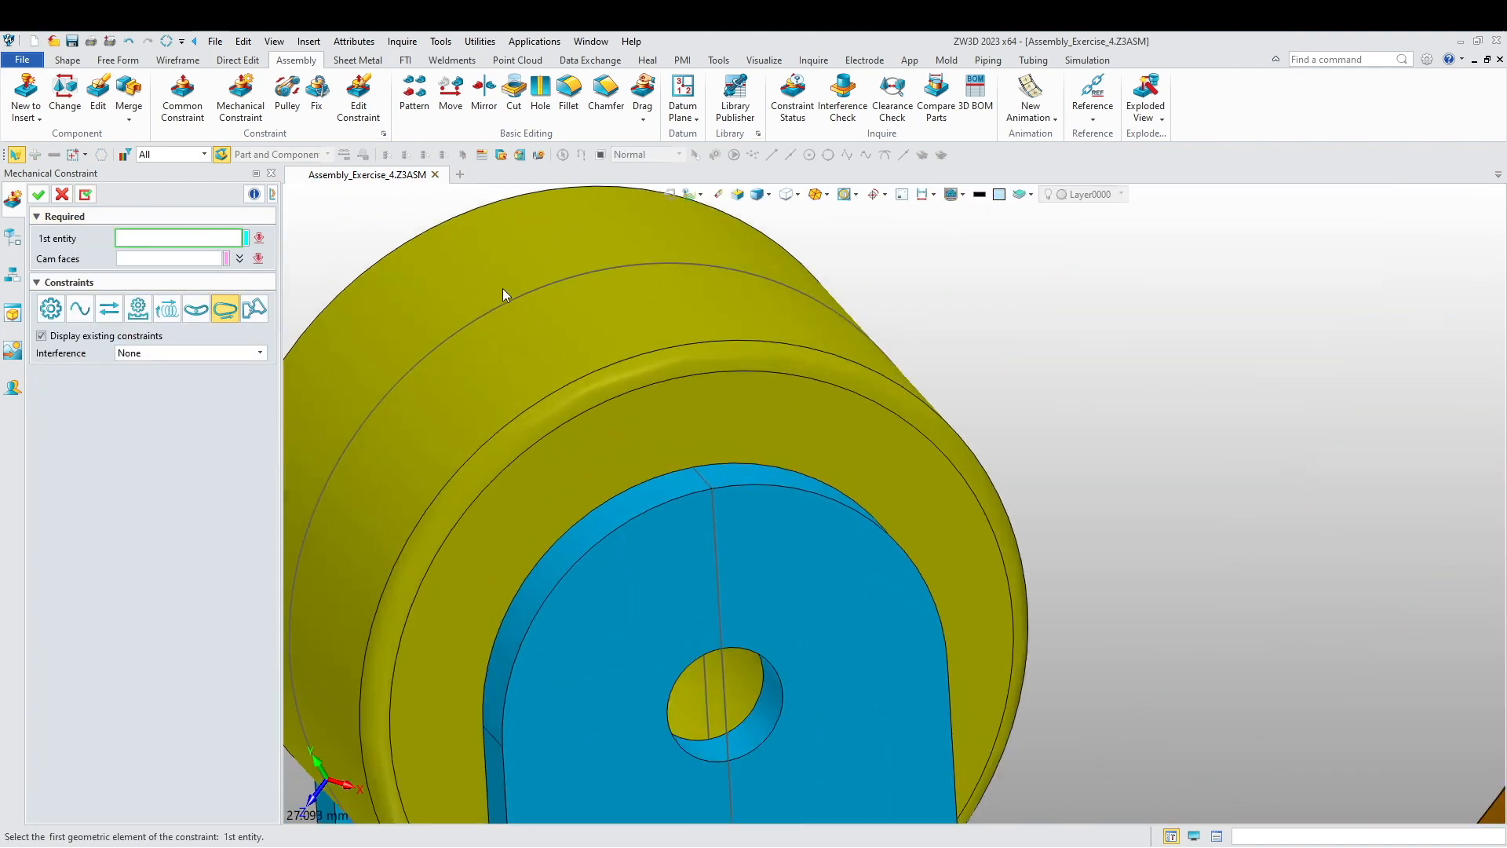
pyautogui.click(494, 298)
pyautogui.scroll(-8, 581, 373)
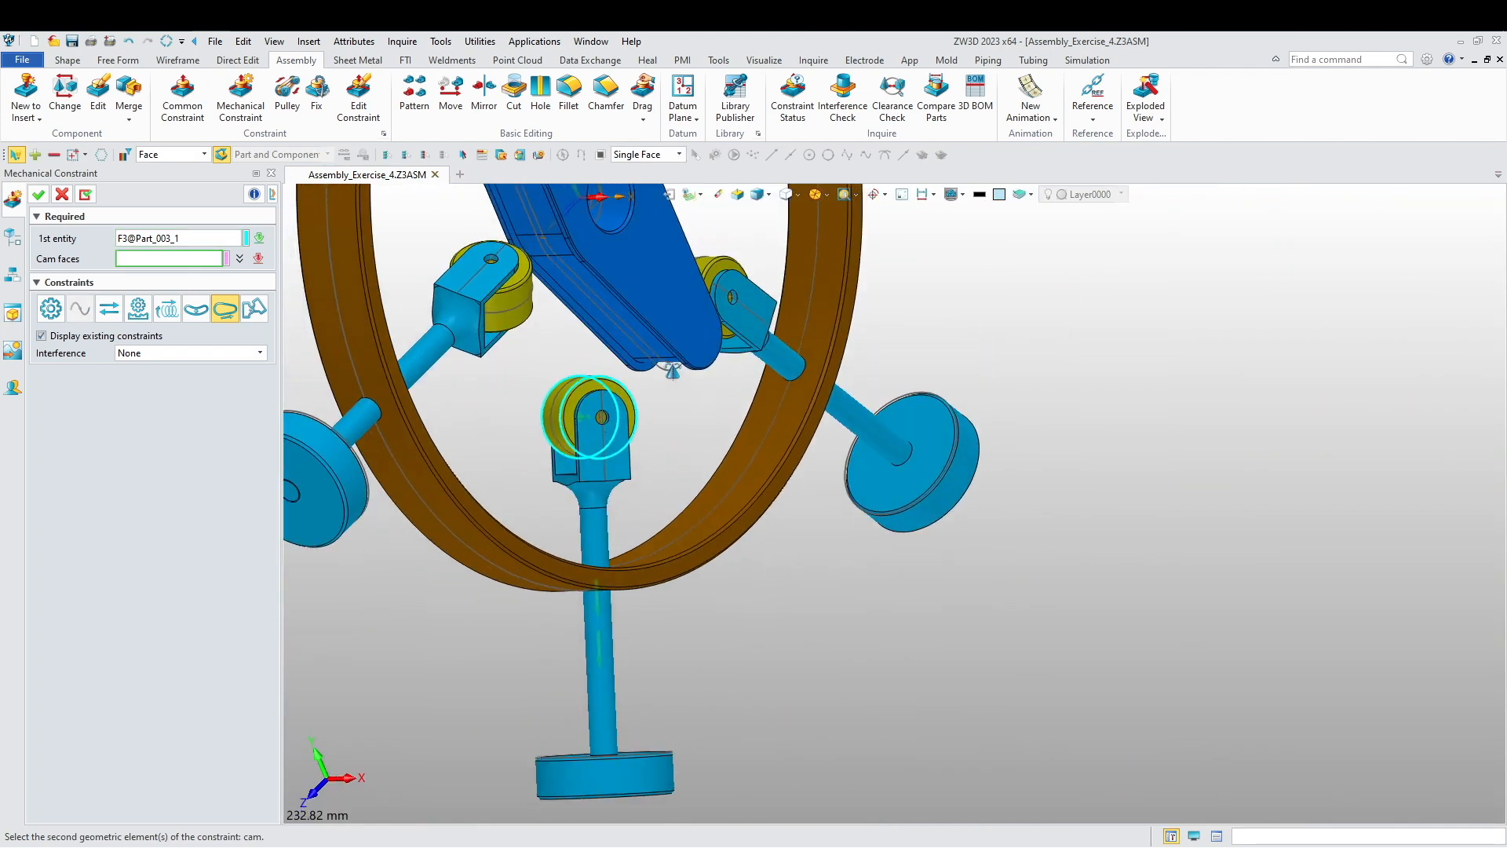
pyautogui.scroll(8, 647, 303)
pyautogui.click(655, 297)
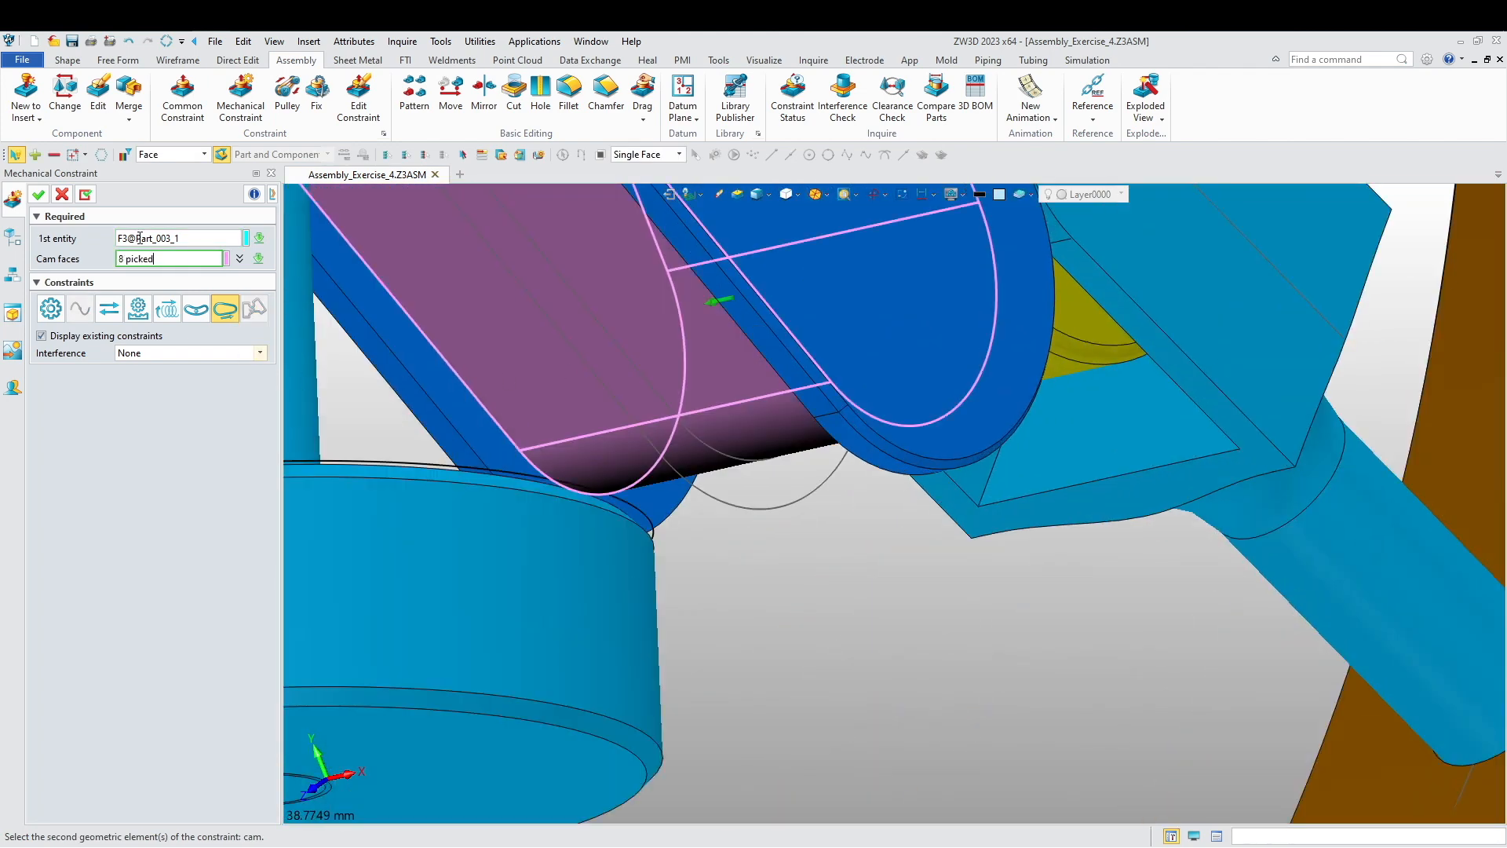
pyautogui.click(85, 194)
# - Add a cam constraint between the sixth, still unconstrained roller's cylindrical face and Part_001's eight groove faces, and finish the mechanical constraints
pyautogui.scroll(-8, 802, 534)
pyautogui.scroll(8, 703, 483)
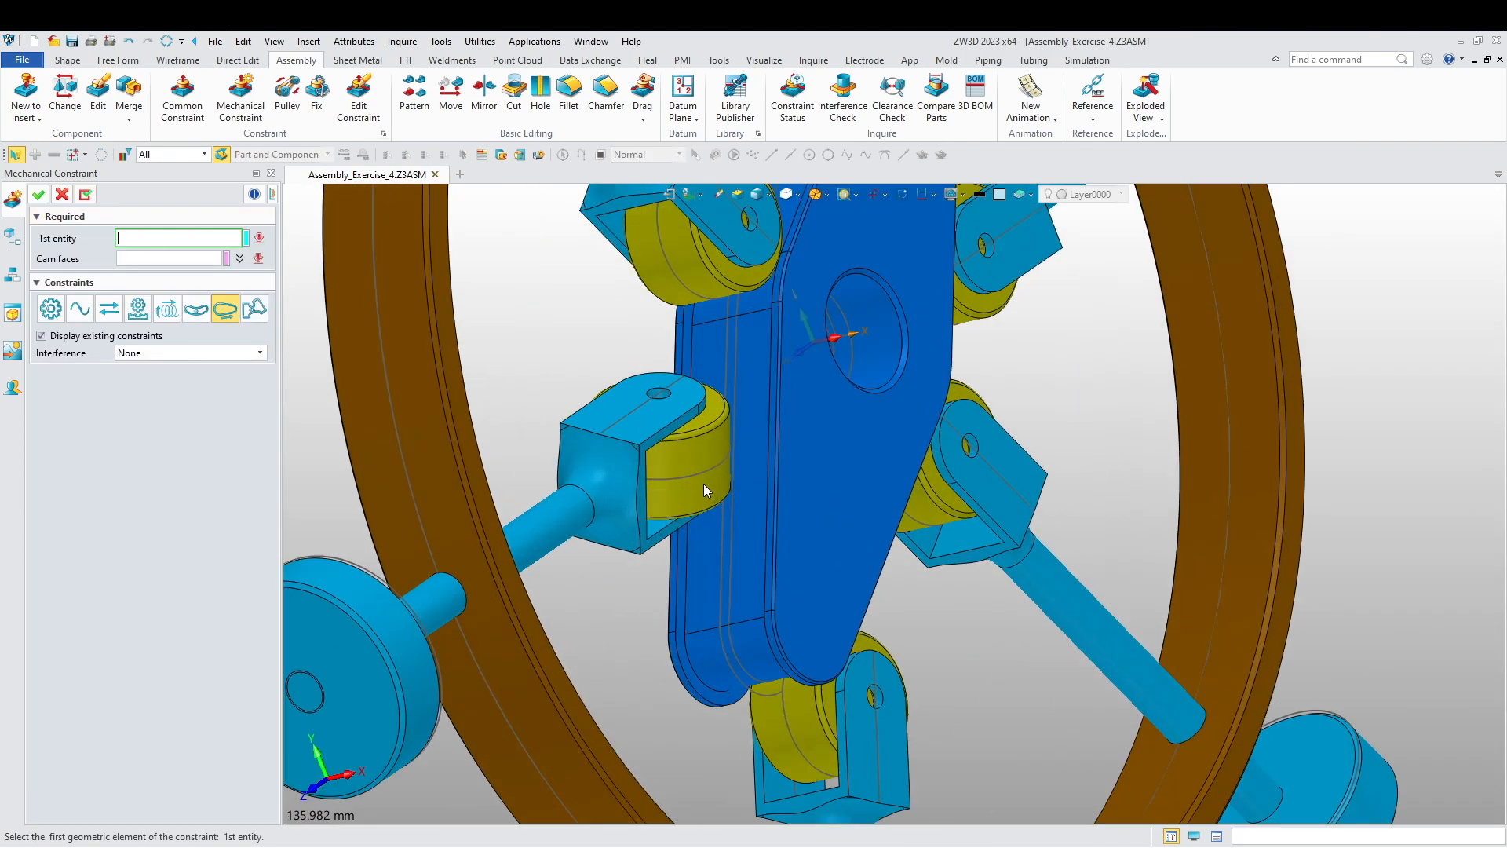
pyautogui.click(691, 421)
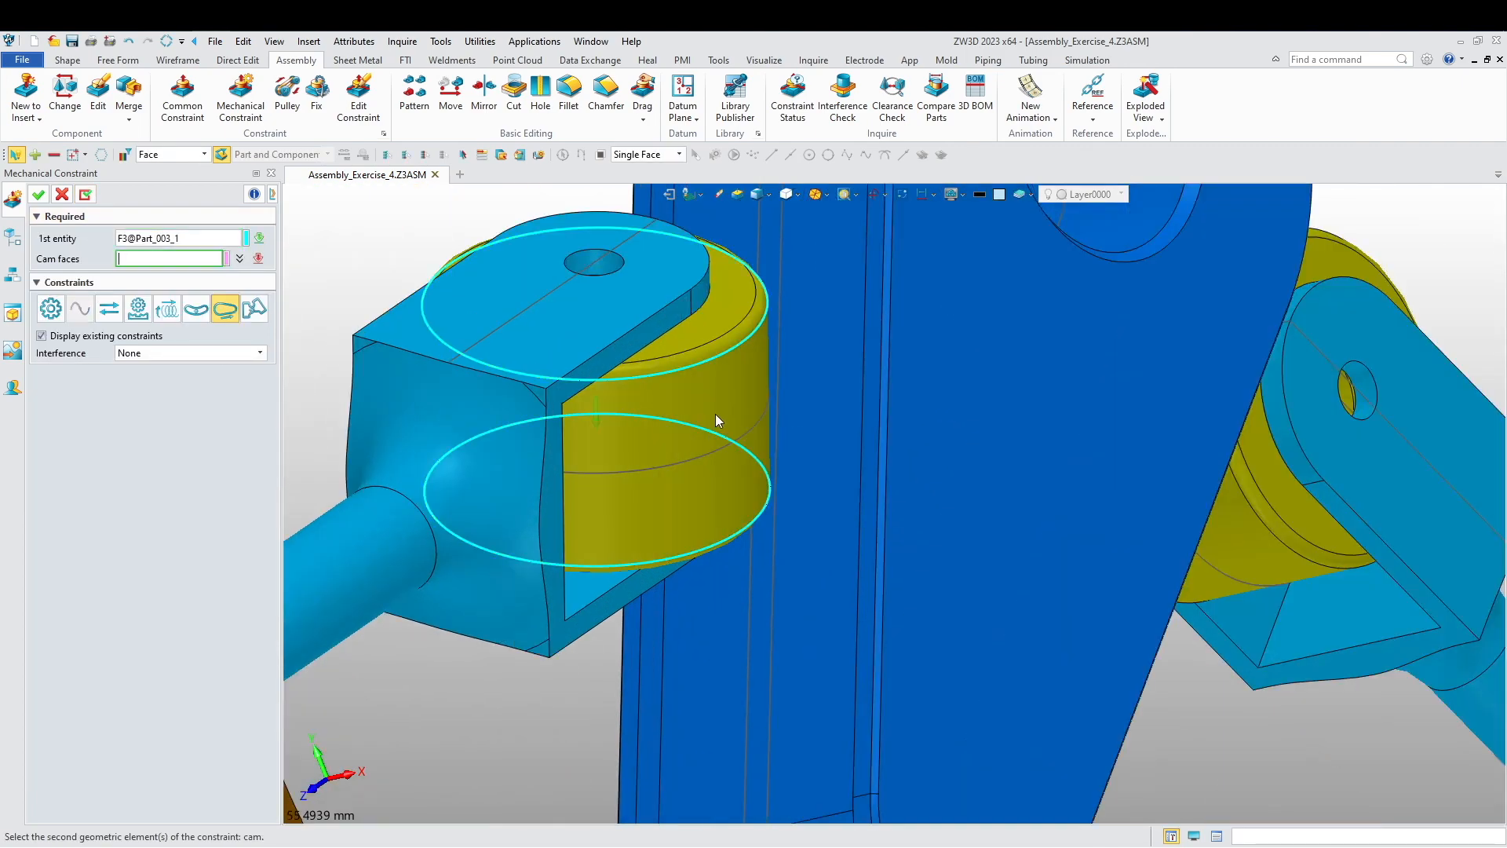
pyautogui.click(798, 557)
pyautogui.moveTo(798, 557); pyautogui.dragTo(794, 559, button='middle')
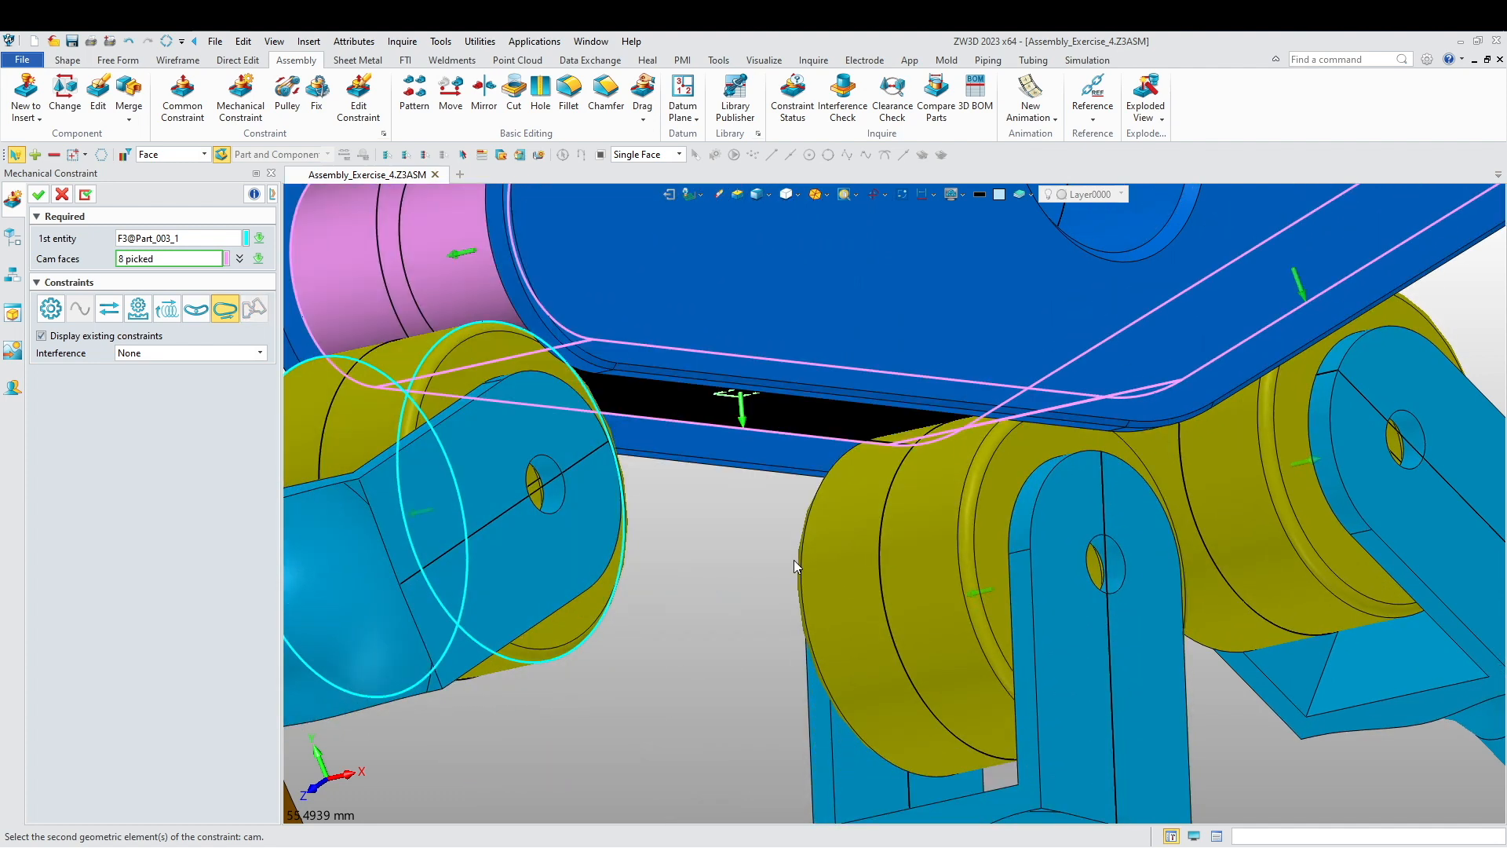
pyautogui.click(62, 195)
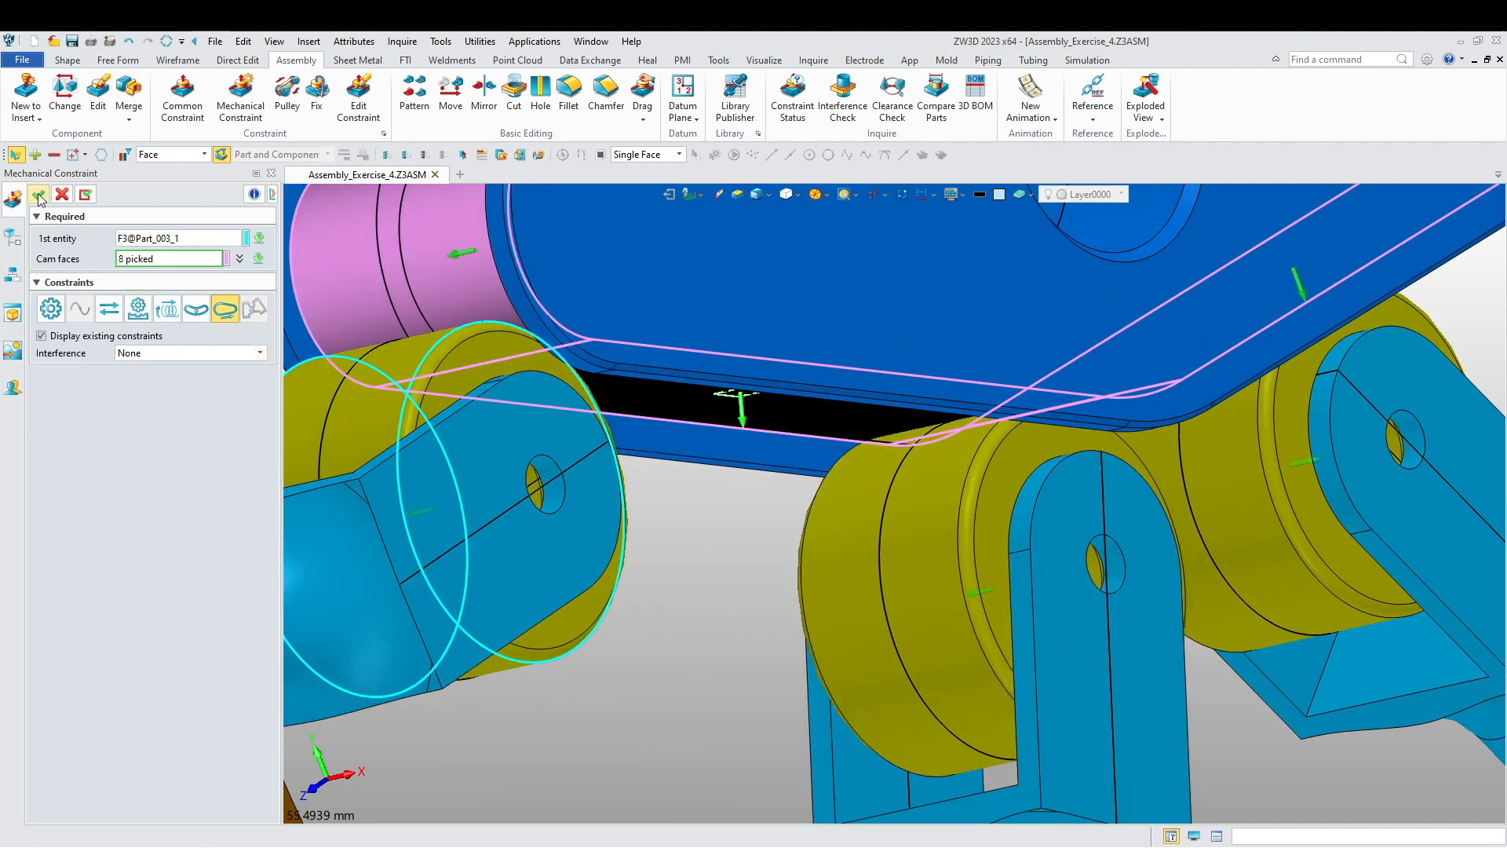
pyautogui.scroll(-8, 661, 461)
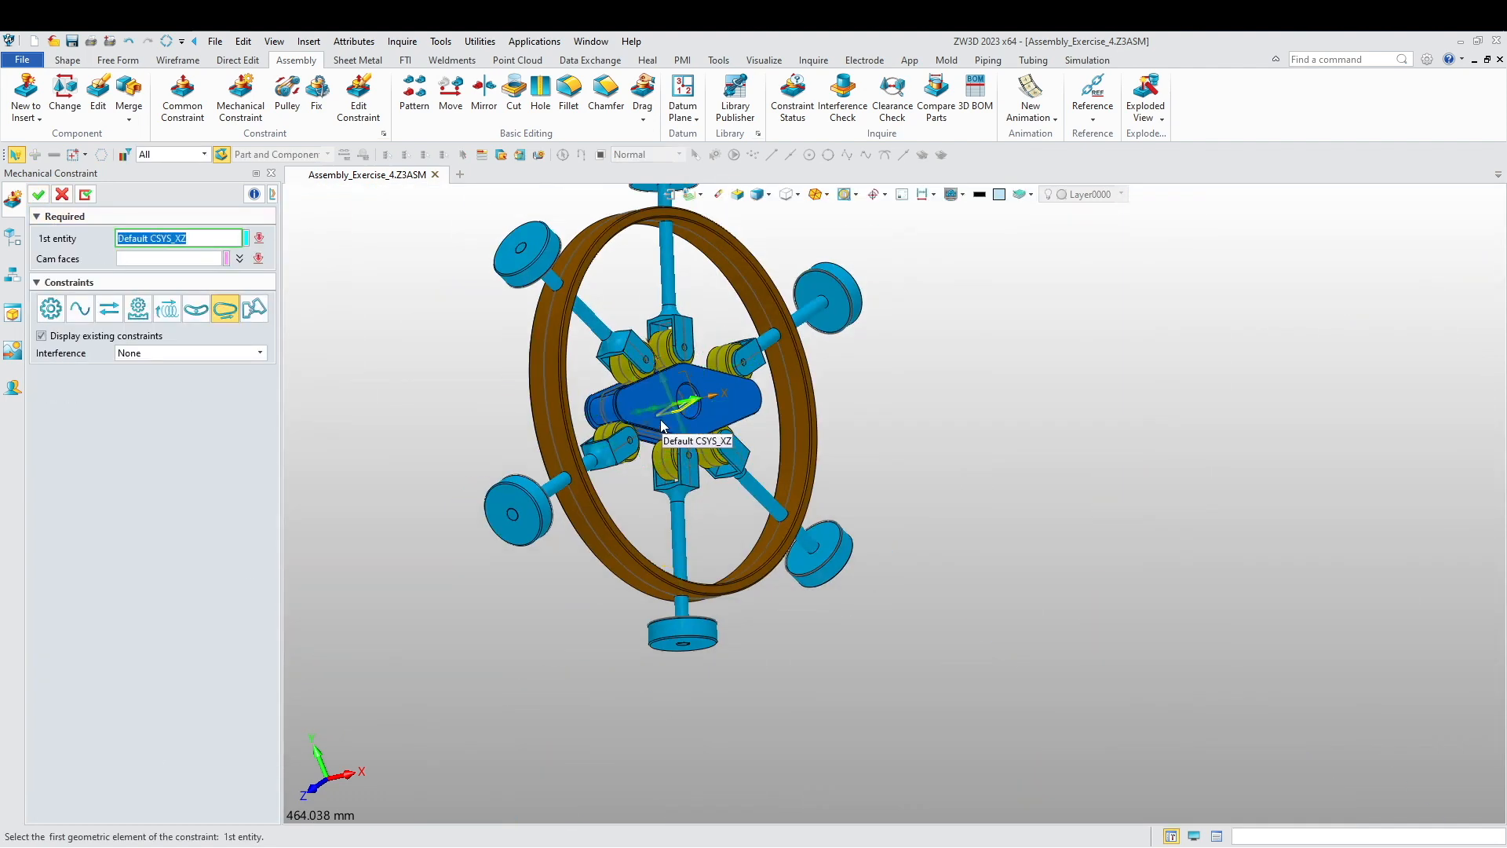
pyautogui.moveTo(661, 418); pyautogui.dragTo(489, 559, button='middle')
pyautogui.scroll(-3, 471, 550)
pyautogui.press('Escape')
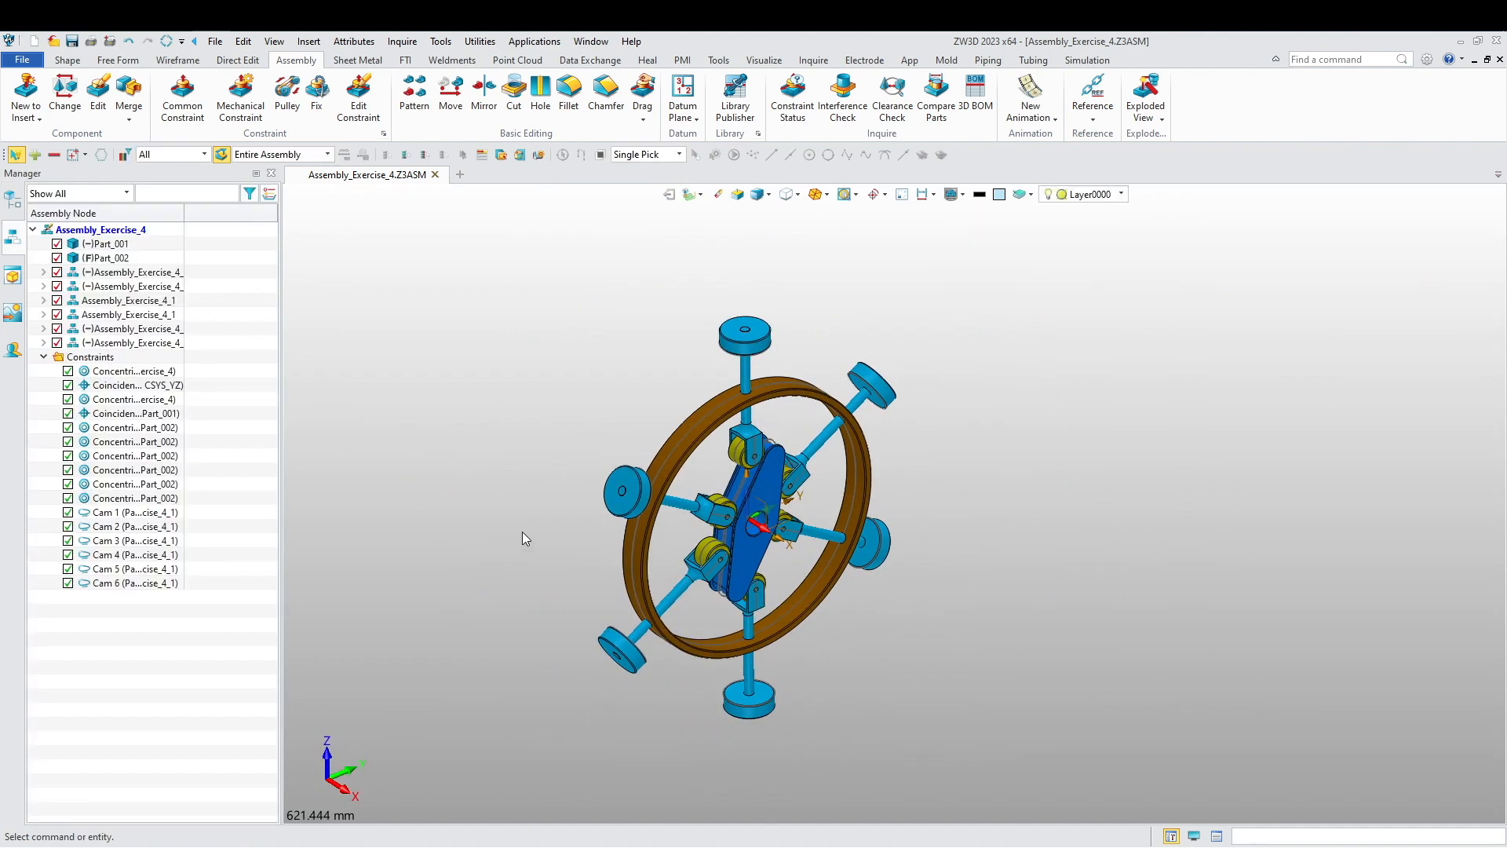
# - Rotate Part_001 about its central axis in two moves to test how the six roller subassemblies follow the cam
pyautogui.hotkey('ctrl', 'a')
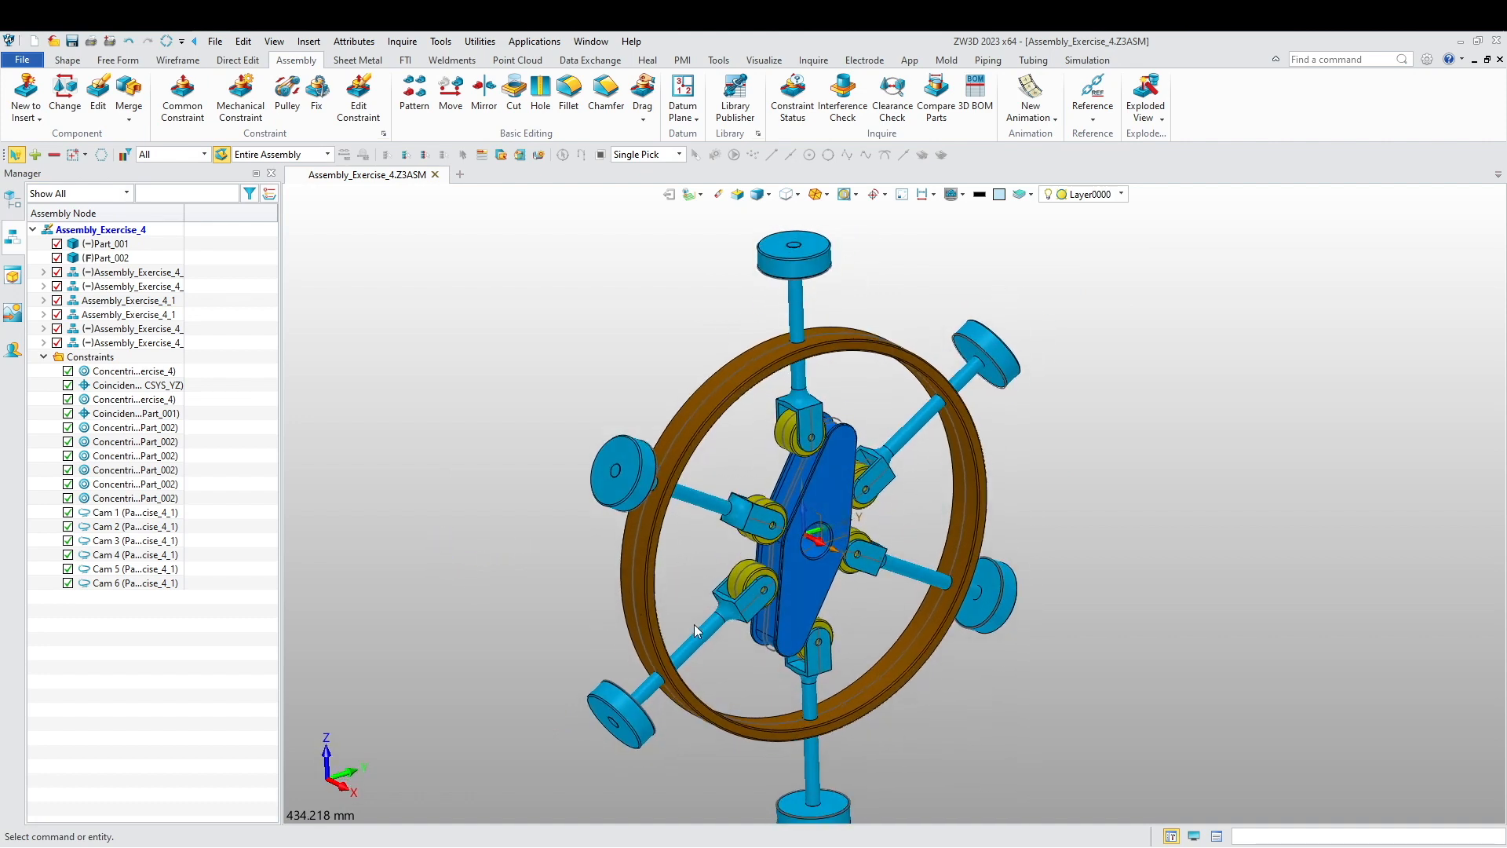
pyautogui.click(795, 650)
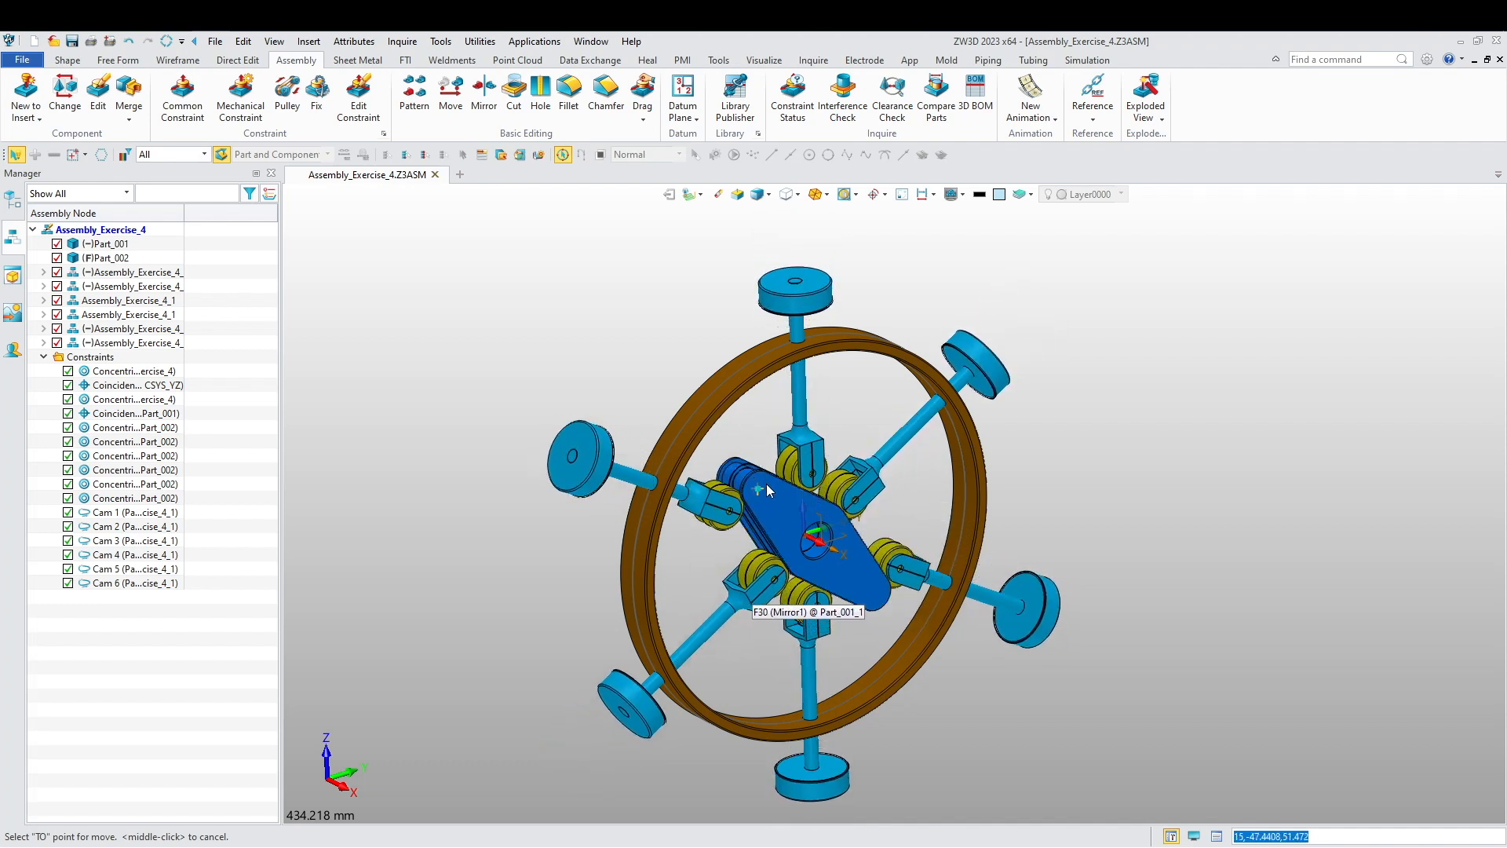
pyautogui.click(730, 559)
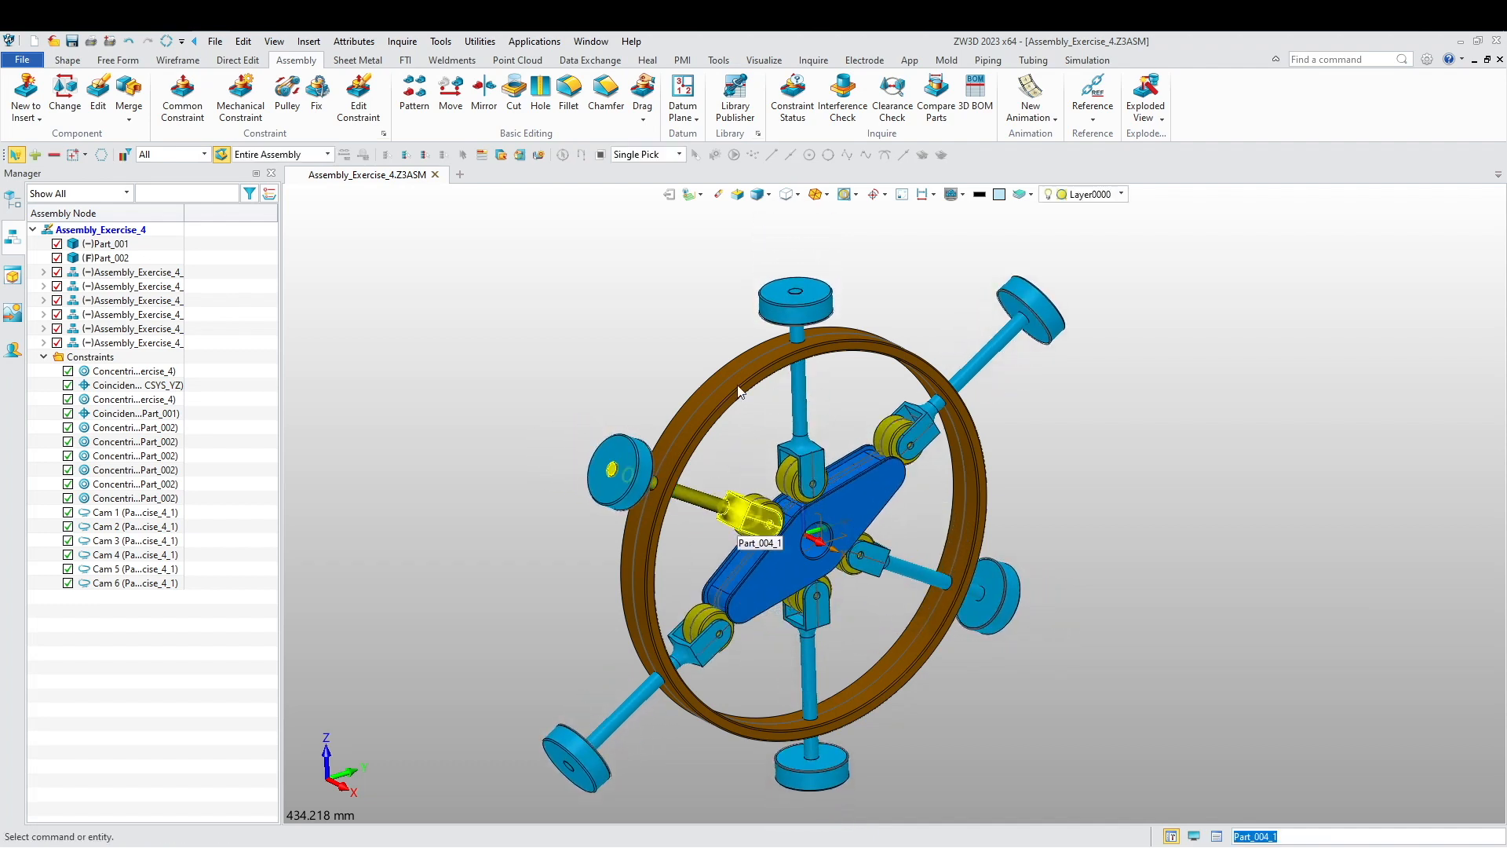
pyautogui.click(729, 586)
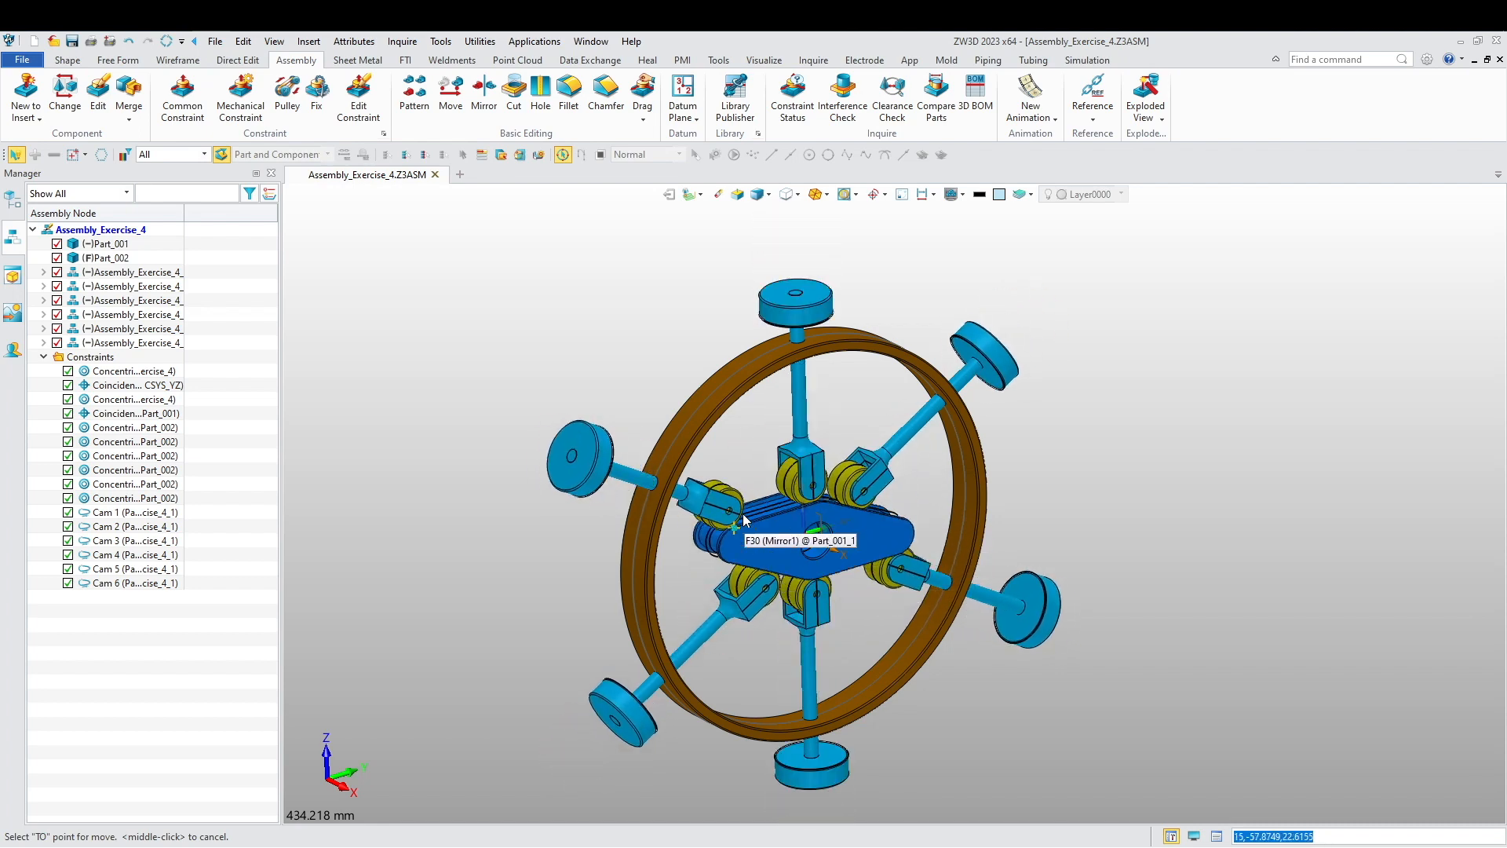
pyautogui.click(1007, 512)
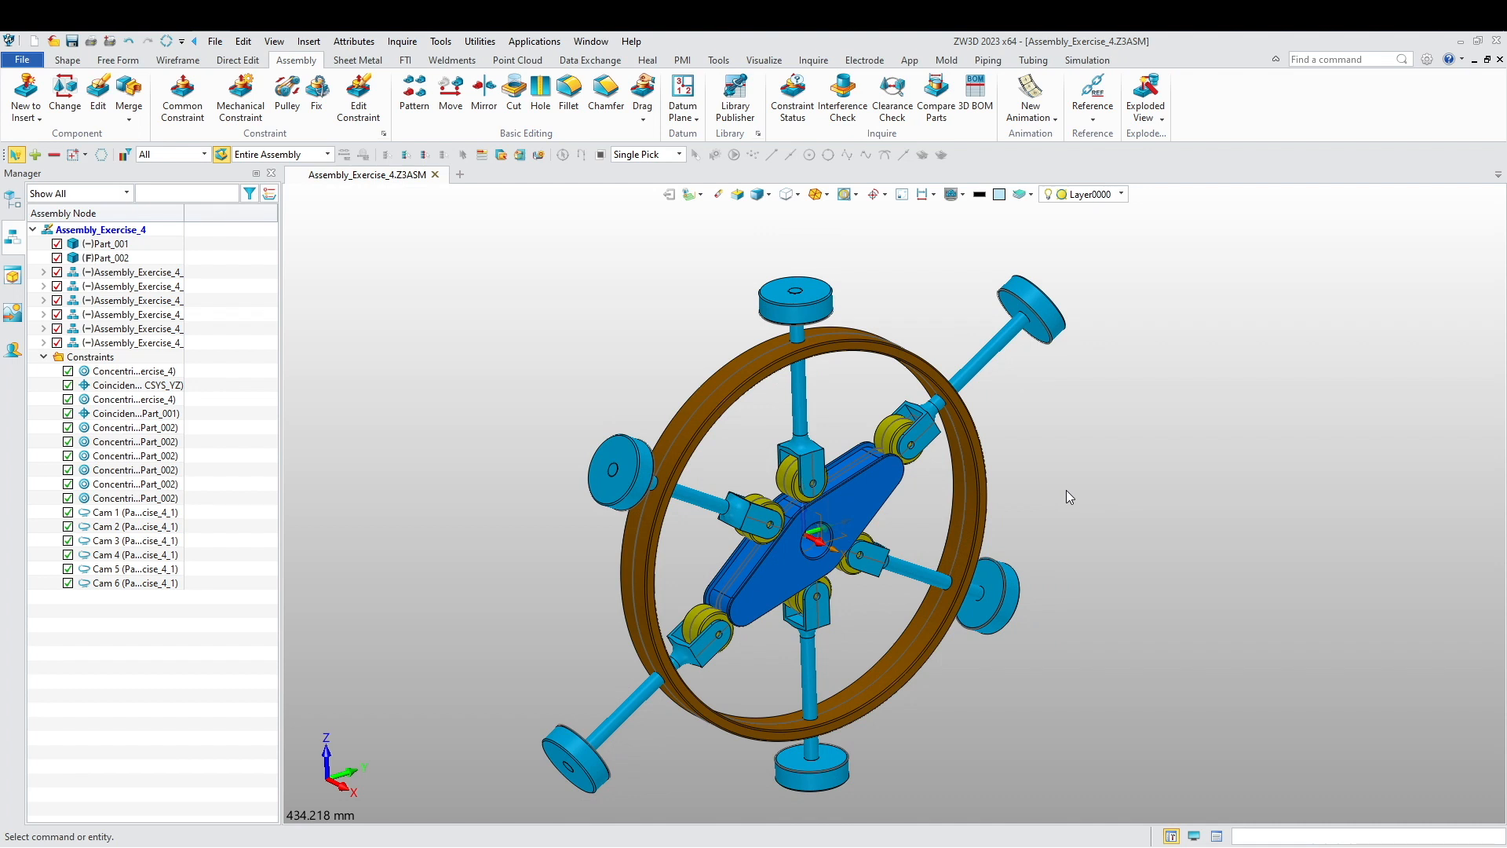